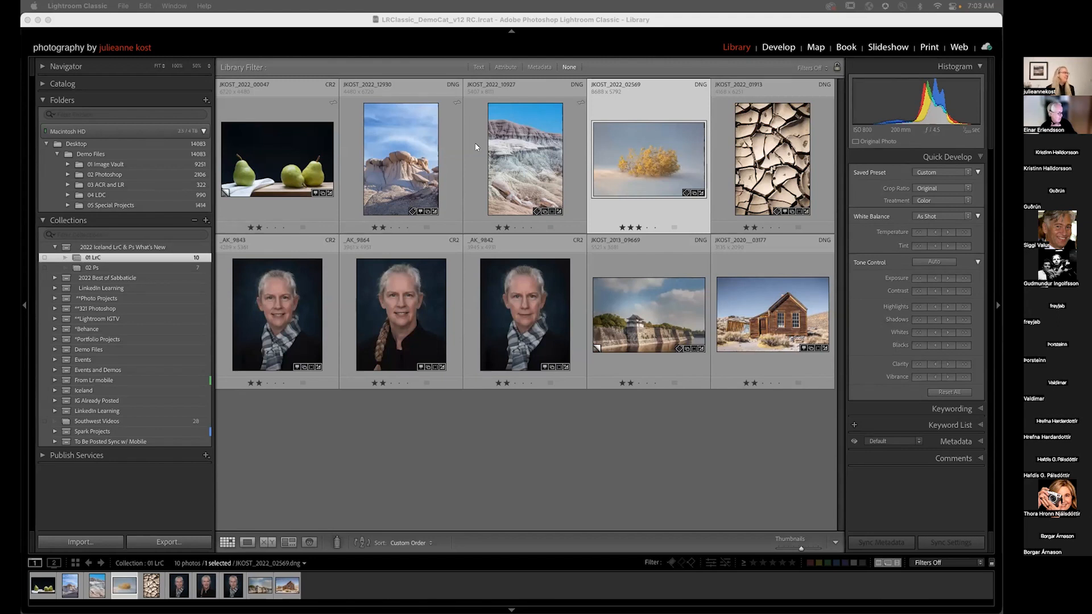
# Step: Open the pears photo and switch it to the Develop module
pyautogui.doubleClick(264, 144)
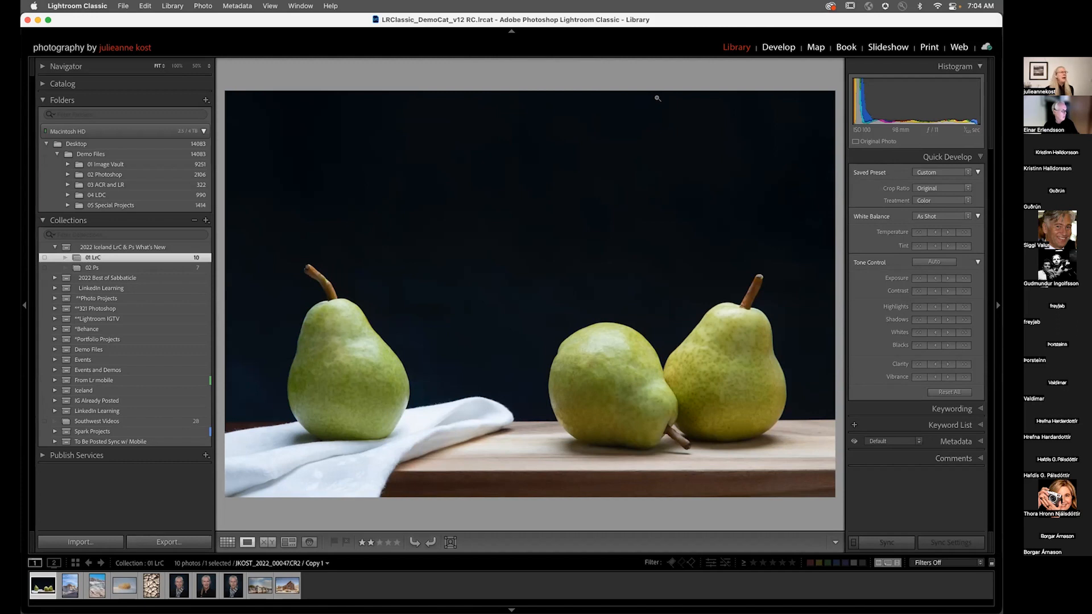
pyautogui.click(630, 92)
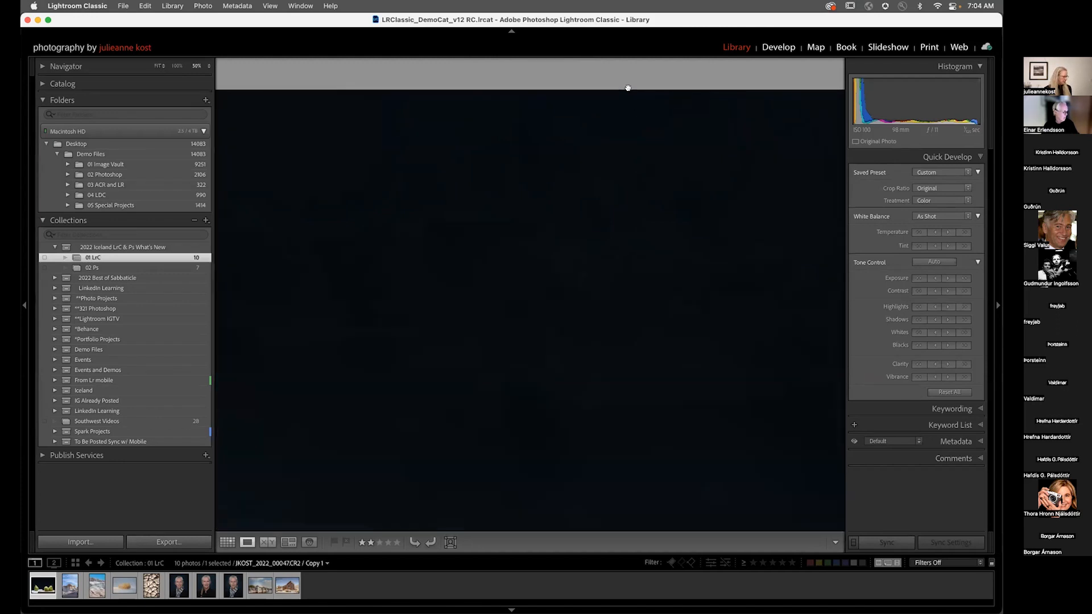
pyautogui.press('d')
pyautogui.click(625, 268)
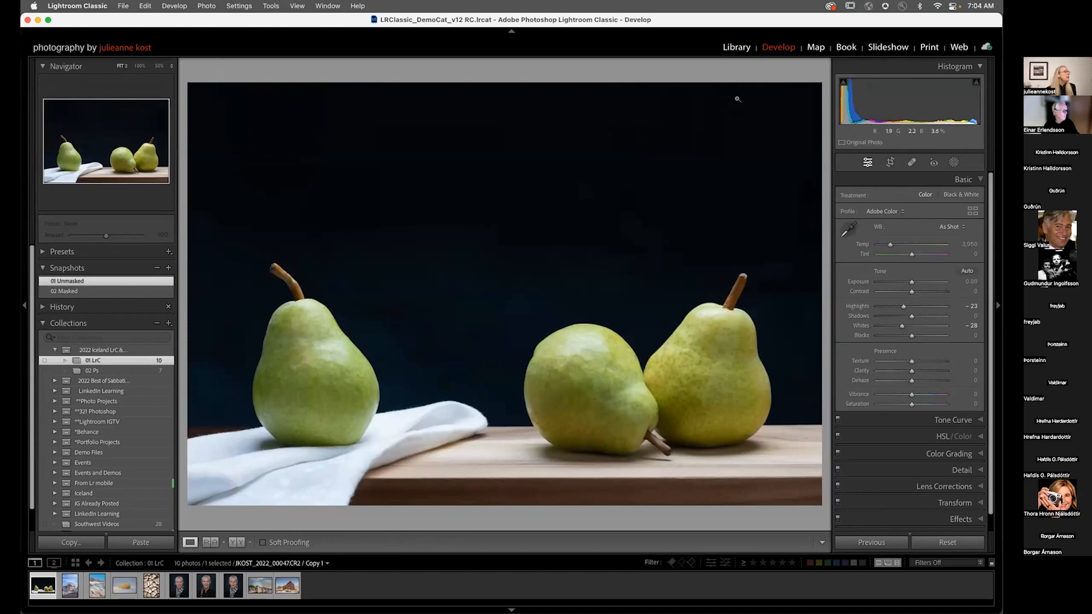
# Step: Hide the left panel and add a Select Subject mask covering the pears
pyautogui.click(24, 305)
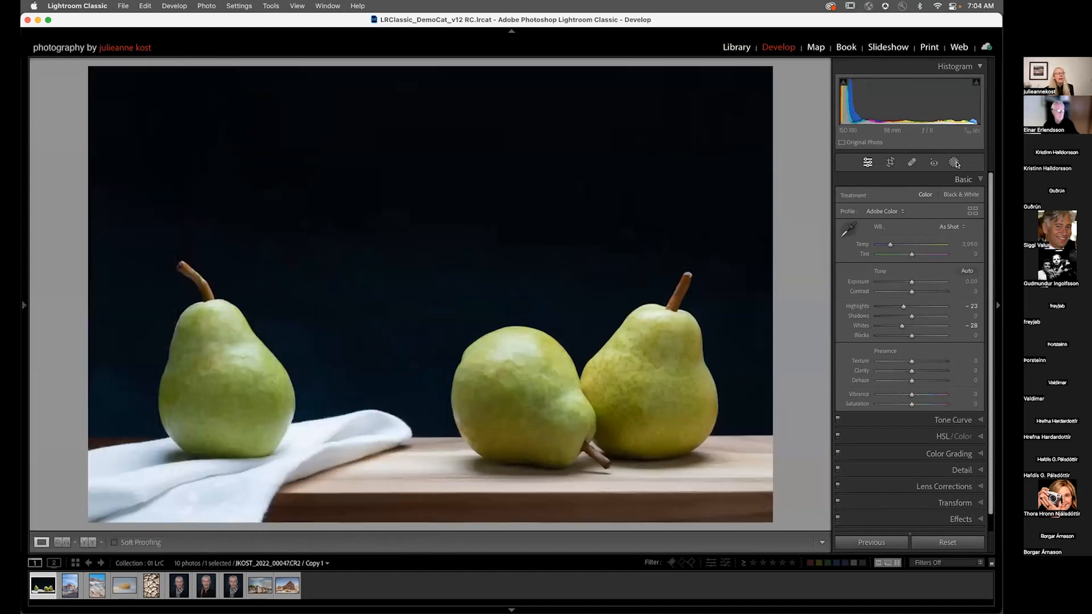
pyautogui.click(954, 163)
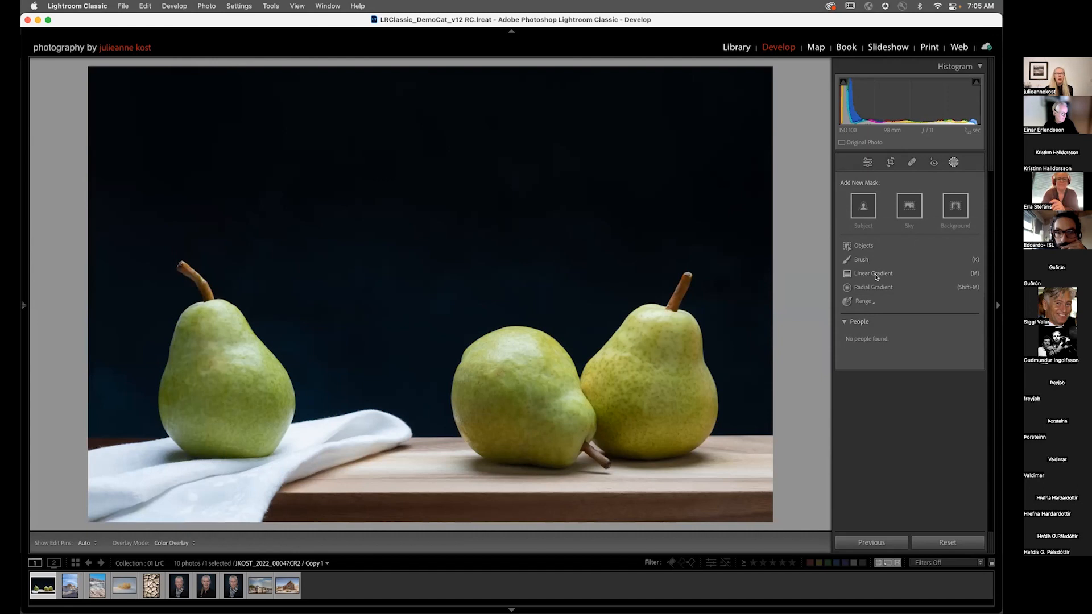
pyautogui.click(859, 302)
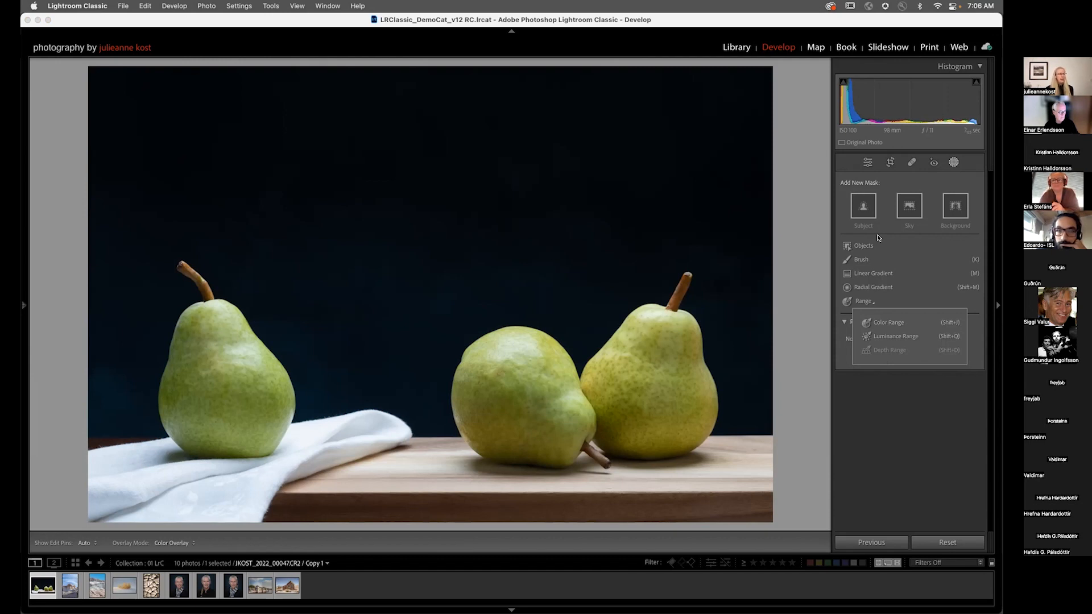
pyautogui.click(864, 204)
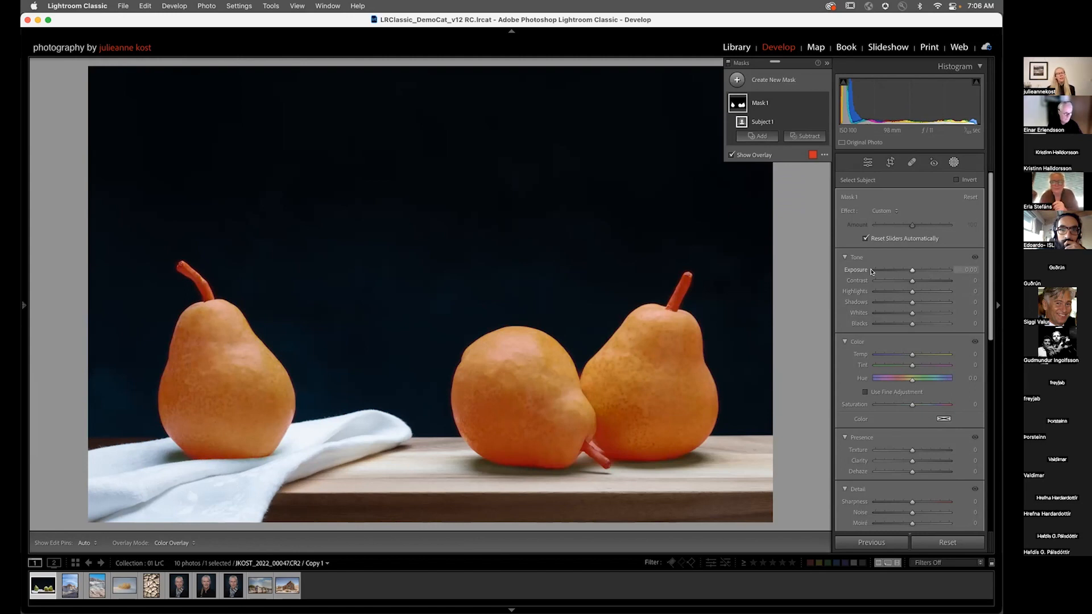
# Step: Collapse the mask's Tone, Color, Presence and Detail sections
pyautogui.scroll(-5, 893, 285)
pyautogui.scroll(4, 895, 287)
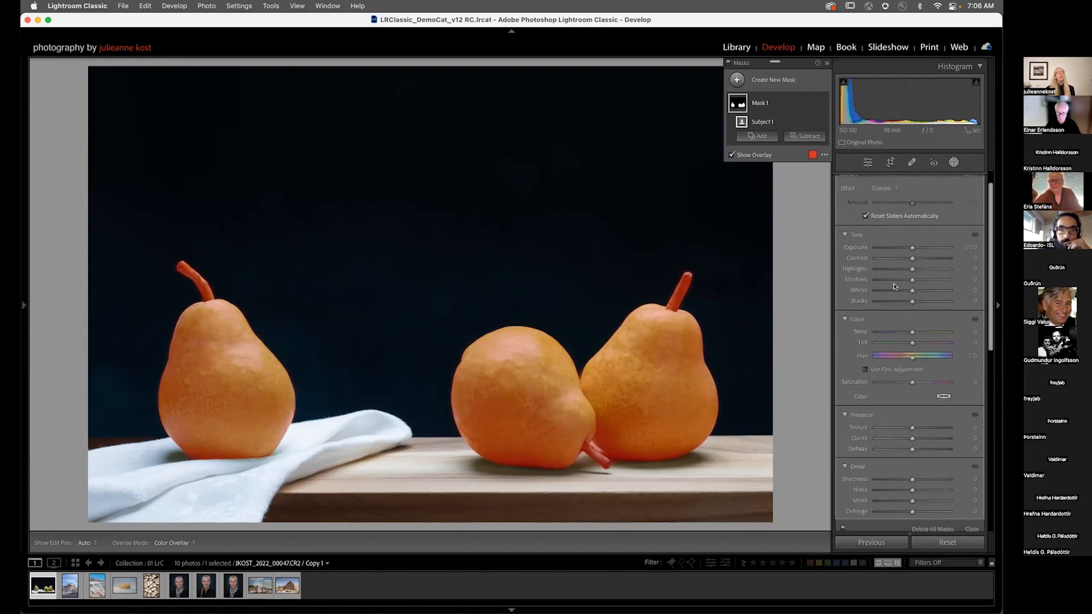
pyautogui.scroll(1, 894, 286)
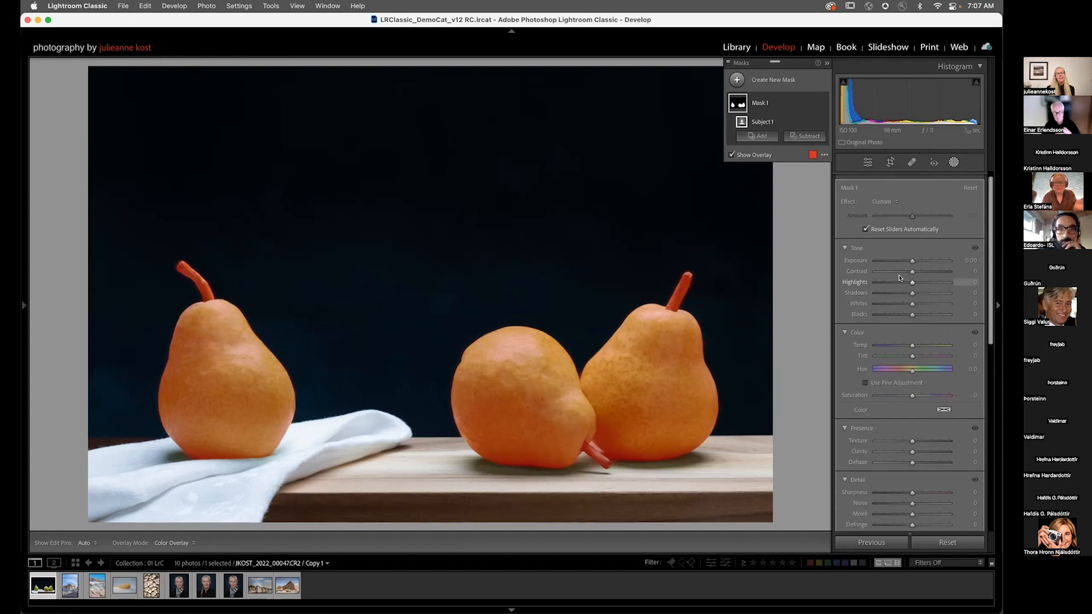
pyautogui.click(845, 248)
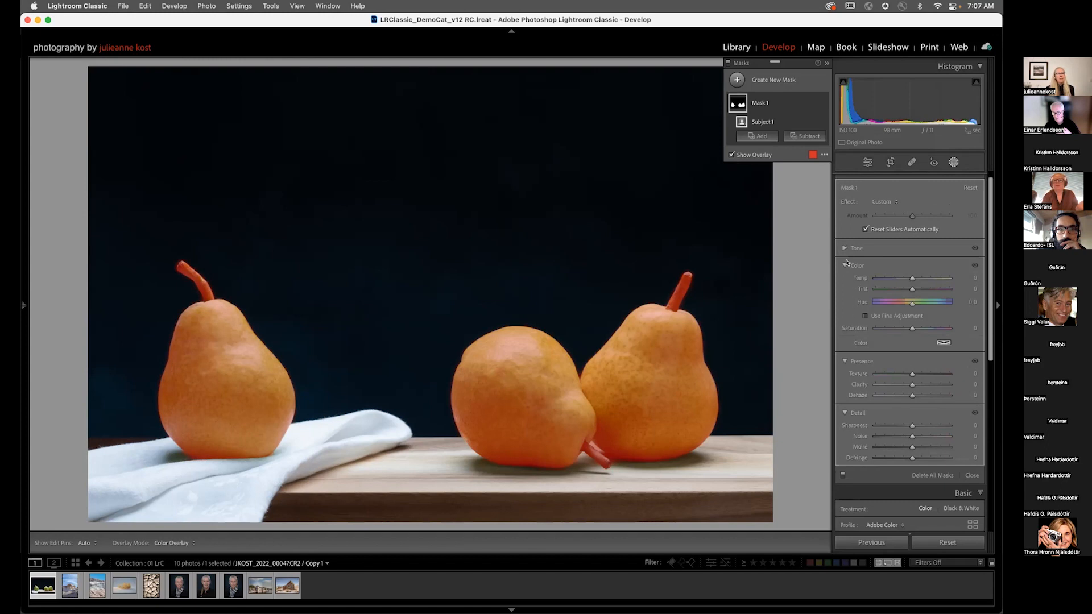
pyautogui.click(845, 266)
pyautogui.click(845, 282)
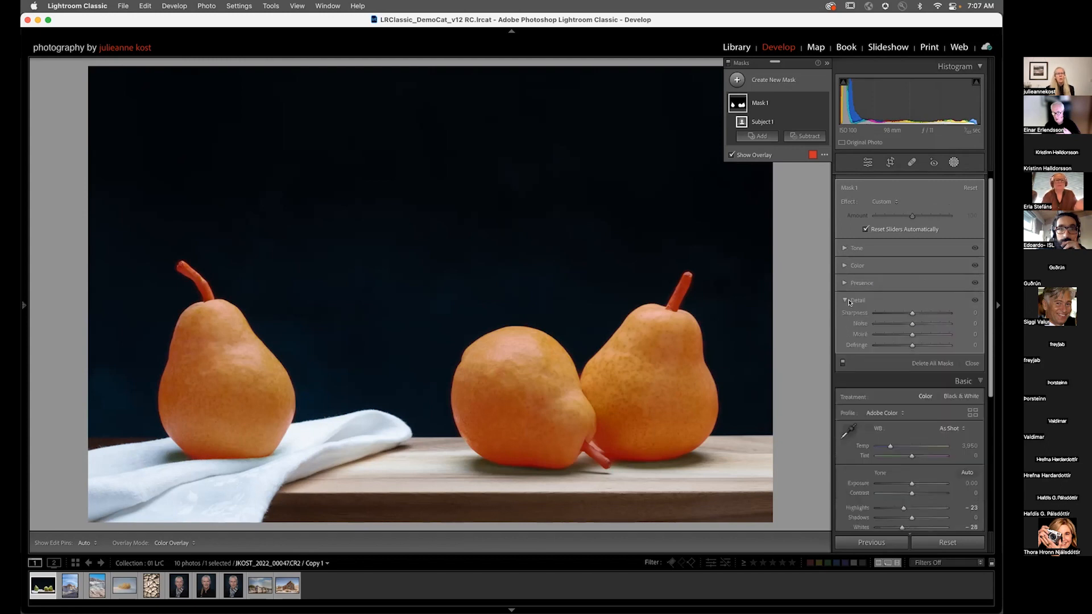
pyautogui.click(845, 301)
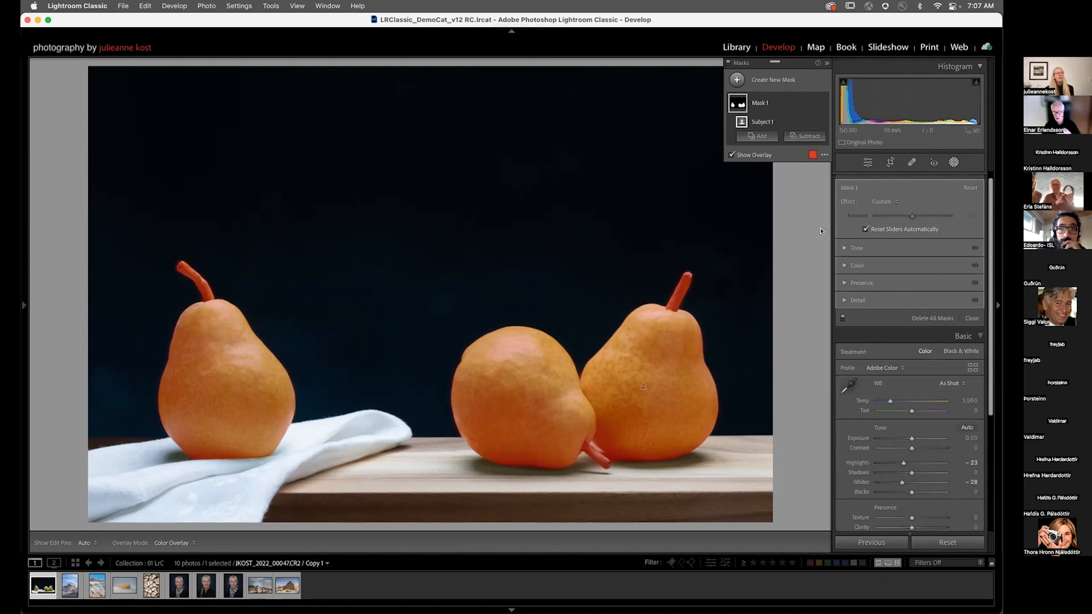
# Step: Enable Solo Mode for the mask sections and open the Tone, Color and Detail sections in turn
pyautogui.click(868, 250)
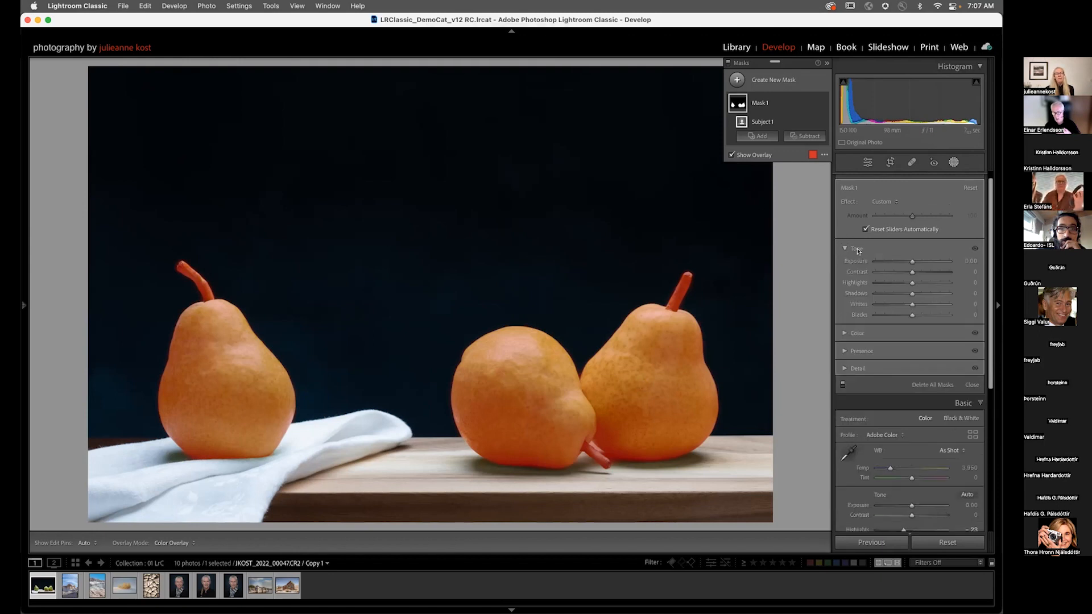
pyautogui.rightClick(863, 250)
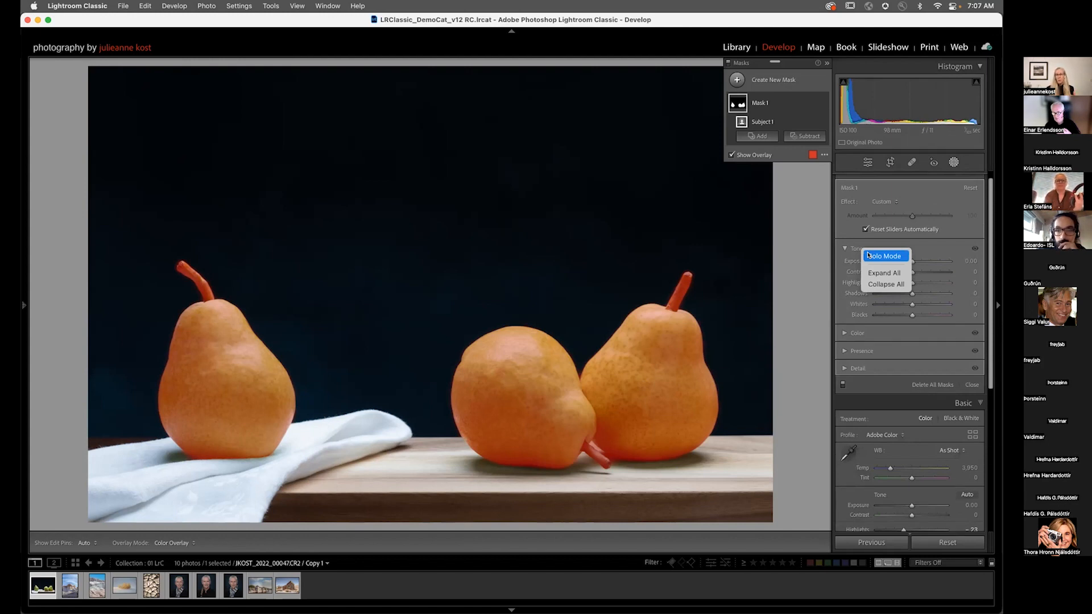
pyautogui.click(870, 256)
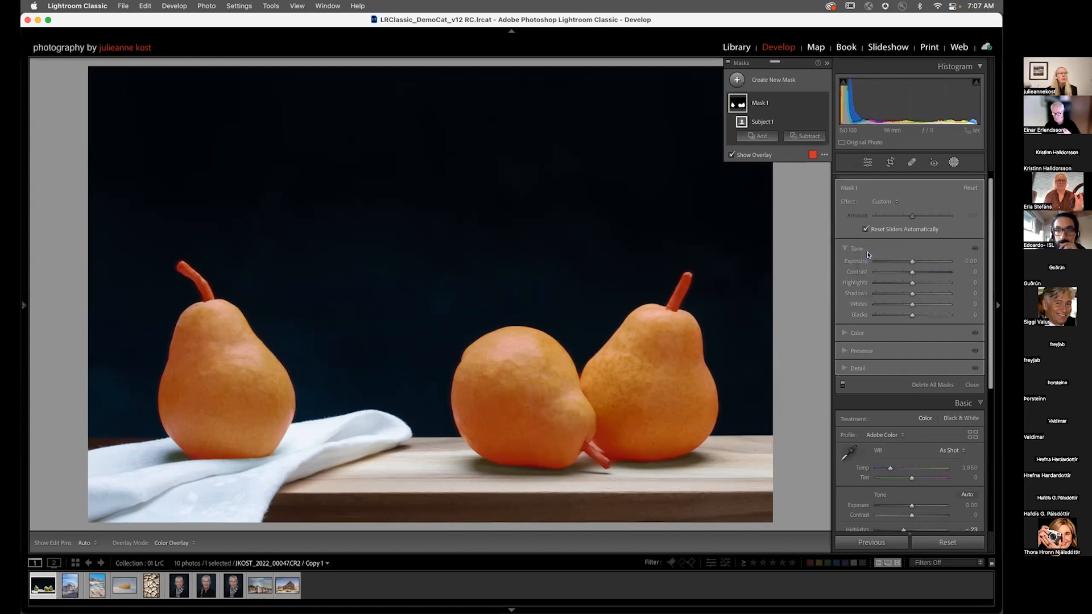
pyautogui.click(862, 335)
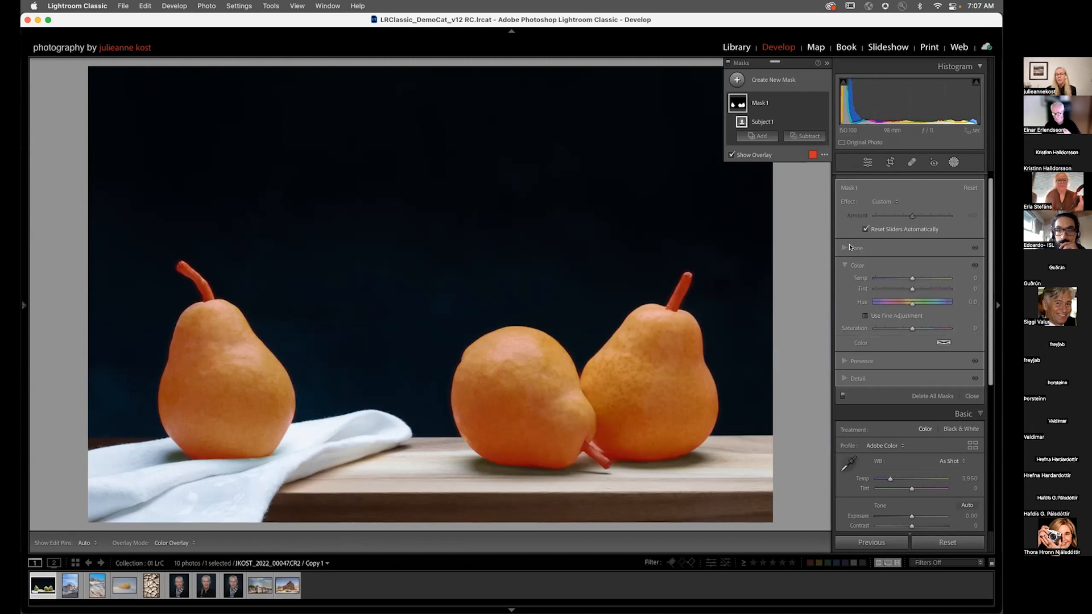
pyautogui.click(854, 380)
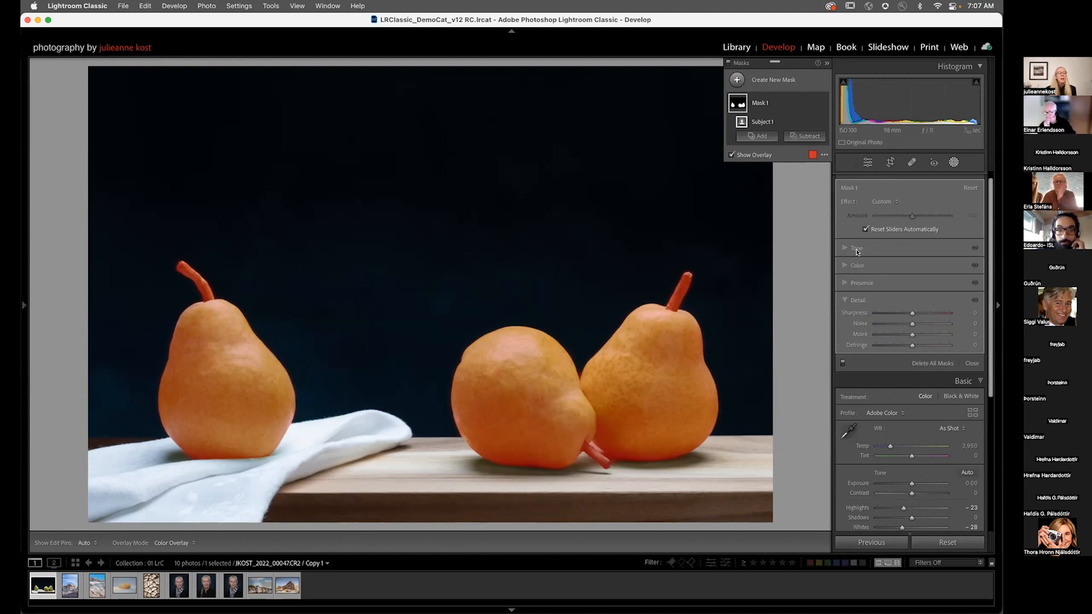
# Step: Turn off Solo Mode and expand the Presence, Color and Tone sections again
pyautogui.rightClick(859, 250)
pyautogui.click(869, 255)
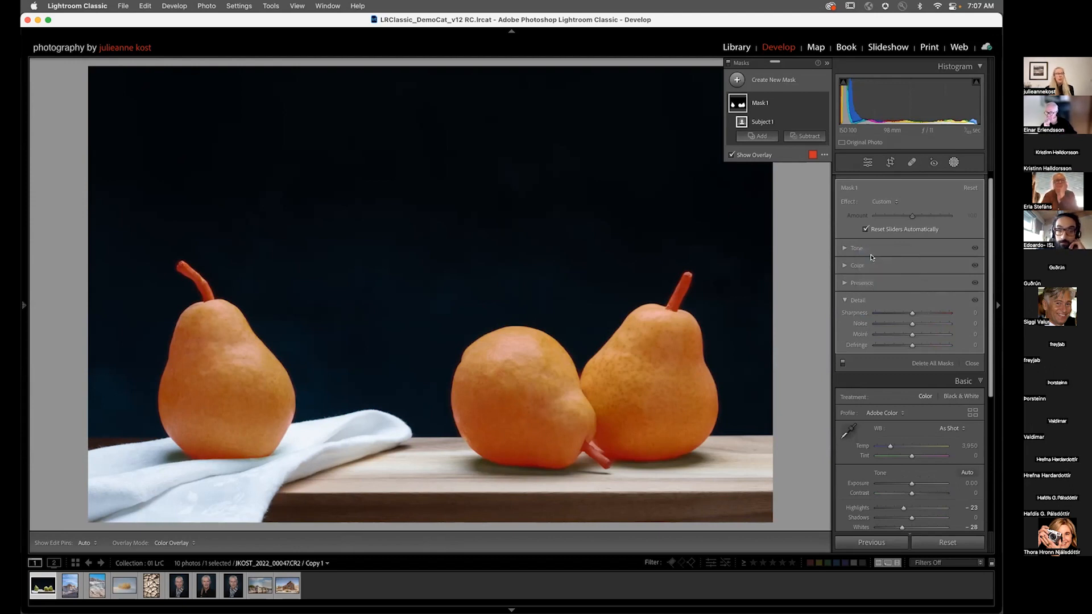
pyautogui.click(845, 284)
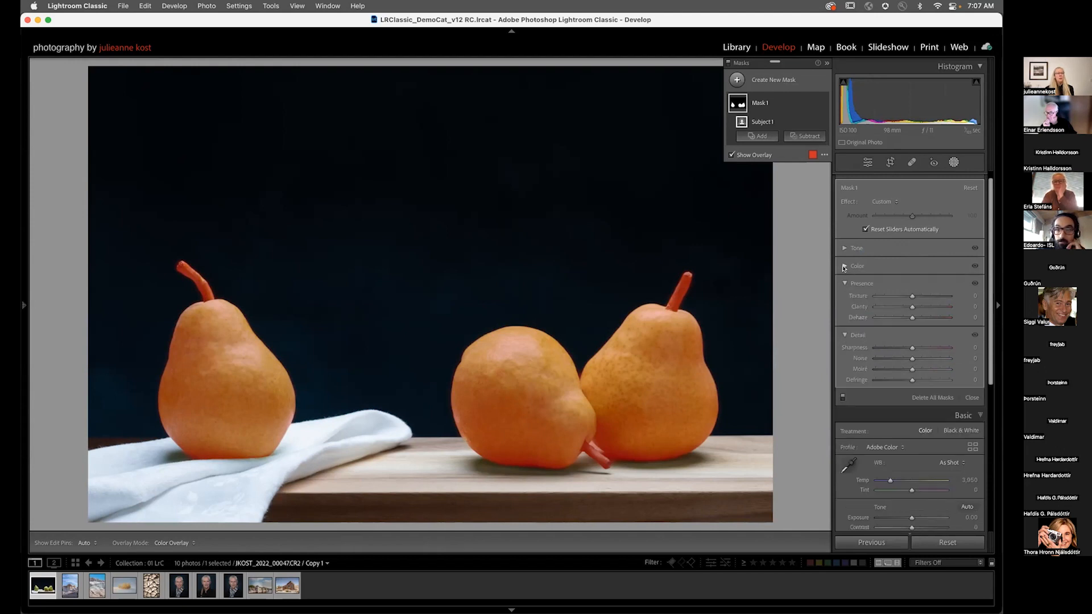
pyautogui.click(844, 265)
pyautogui.click(843, 248)
pyautogui.scroll(-3, 879, 312)
pyautogui.scroll(4, 879, 312)
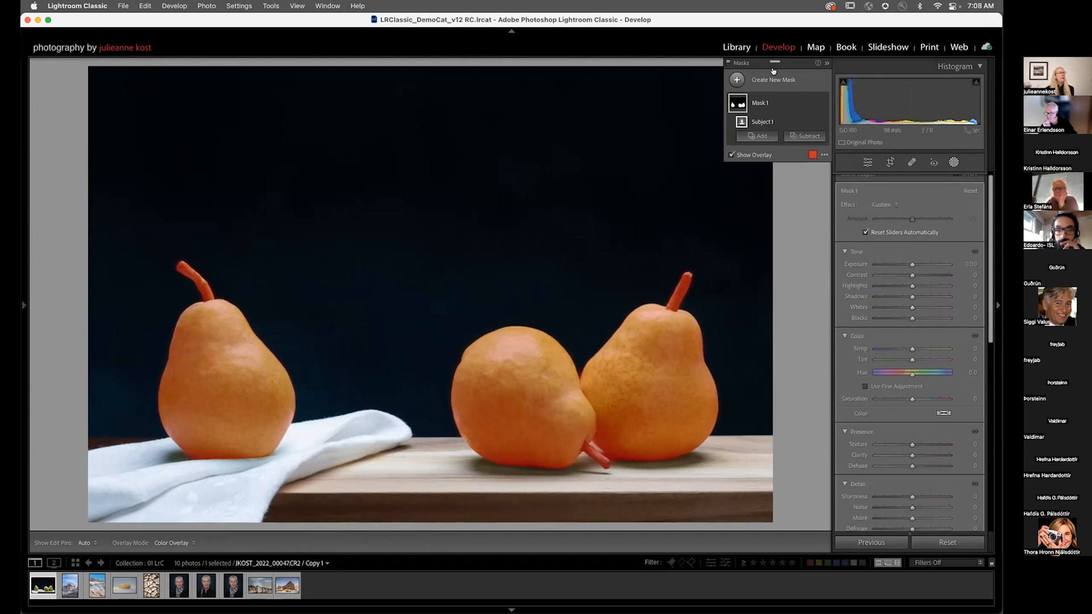
# Step: Dock the floating Masks panel into the right panel, then float it again
pyautogui.moveTo(775, 62); pyautogui.dragTo(909, 181)
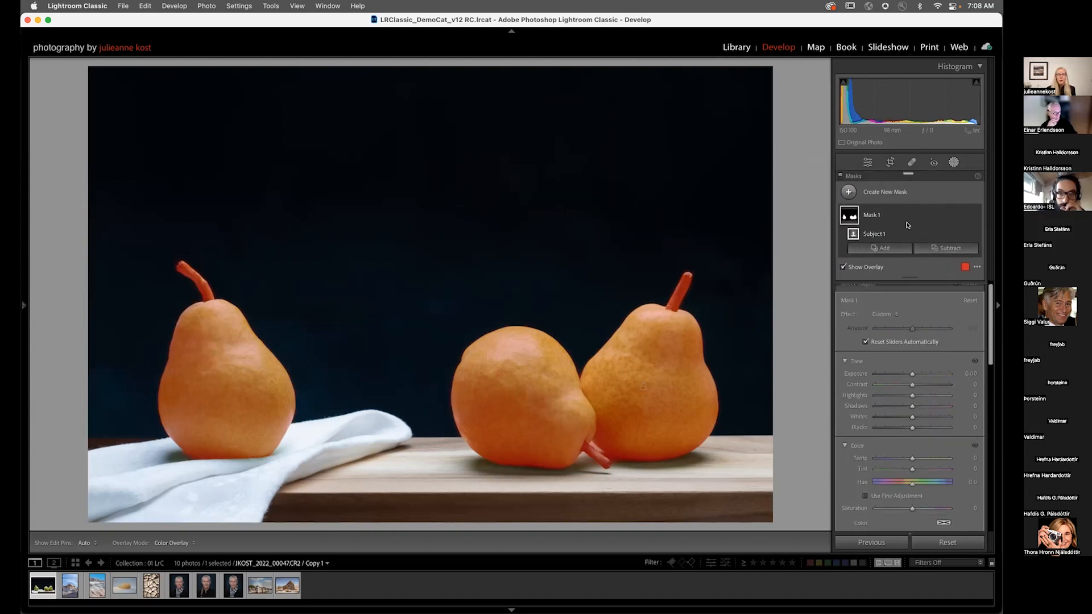
pyautogui.moveTo(904, 171); pyautogui.dragTo(765, 69)
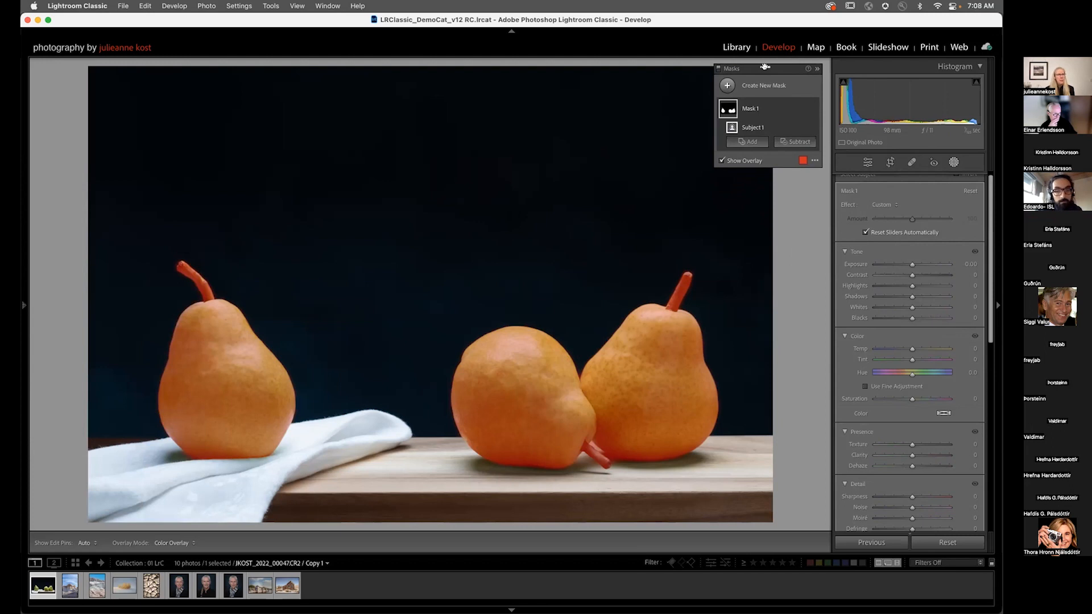
# Step: Turn on Auto Hide Masking Panel and raise the subject mask's exposure to 1.01
pyautogui.click(815, 161)
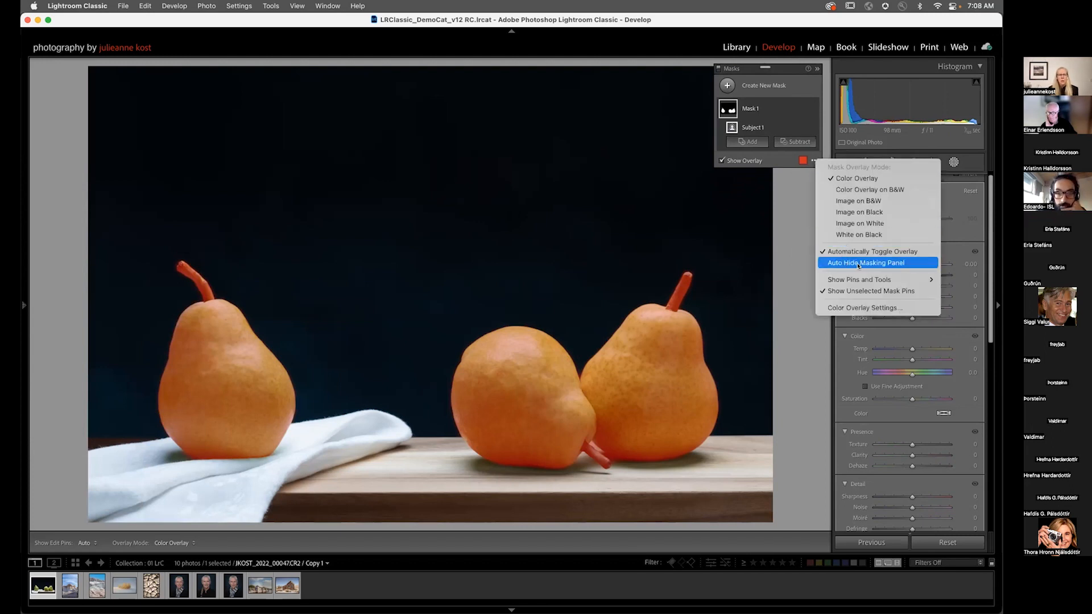
pyautogui.click(829, 263)
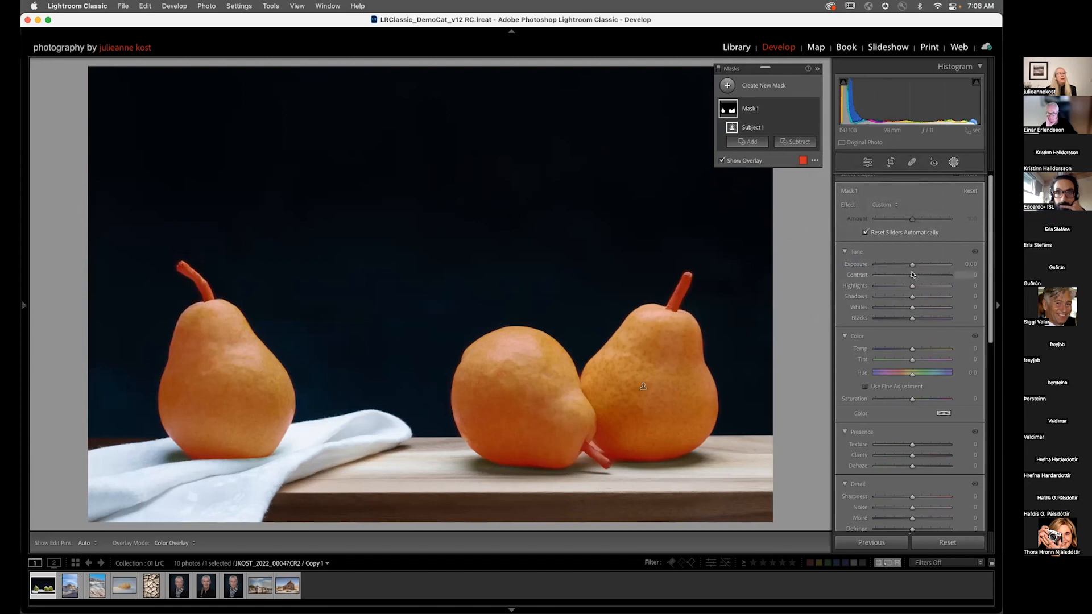
pyautogui.moveTo(912, 264); pyautogui.dragTo(921, 267)
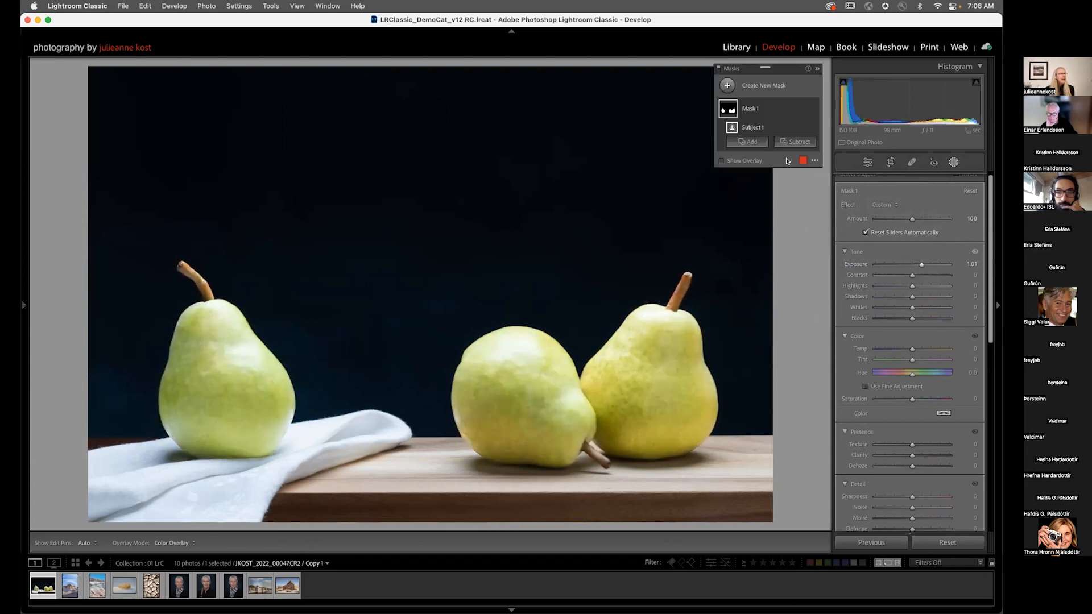
# Step: Add a new Brush mask and paint over the upper part of the right pear
pyautogui.click(727, 86)
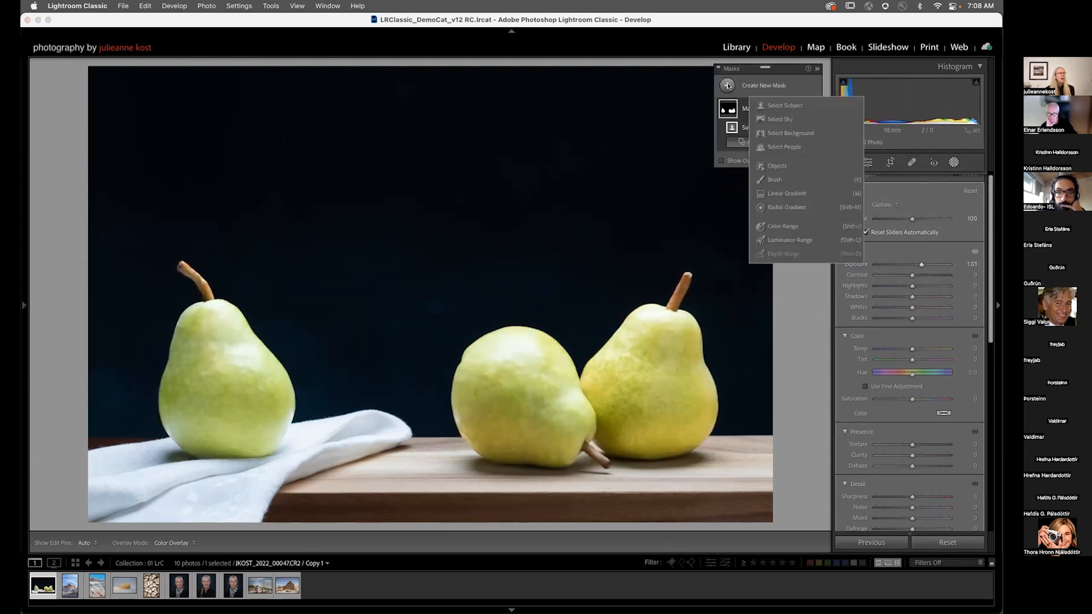
pyautogui.click(779, 180)
pyautogui.moveTo(659, 354)
pyautogui.mouseDown()
pyautogui.moveTo(673, 328)
pyautogui.moveTo(653, 326)
pyautogui.moveTo(661, 350)
pyautogui.moveTo(655, 332)
pyautogui.mouseUp()
pyautogui.moveTo(640, 342)
pyautogui.mouseDown()
pyautogui.moveTo(630, 353)
pyautogui.moveTo(656, 340)
pyautogui.moveTo(648, 350)
pyautogui.moveTo(662, 352)
pyautogui.mouseUp()
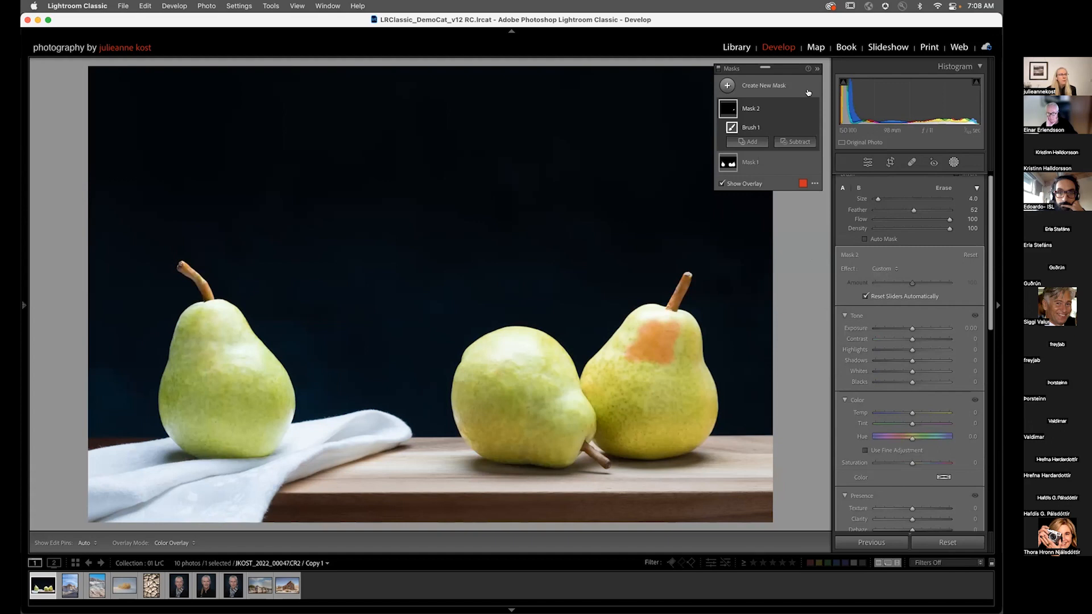
# Step: Turn off Auto Hide Masking Panel and paint more brush strokes on the right pear
pyautogui.click(814, 183)
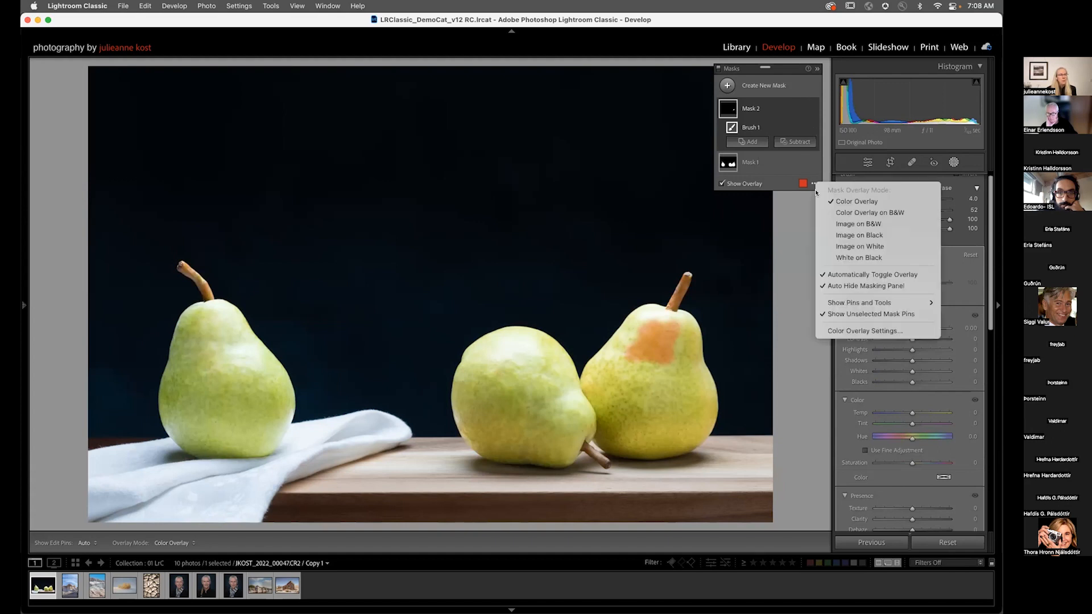
pyautogui.click(836, 287)
pyautogui.moveTo(663, 349)
pyautogui.mouseDown()
pyautogui.moveTo(631, 345)
pyautogui.moveTo(622, 322)
pyautogui.moveTo(627, 333)
pyautogui.moveTo(631, 303)
pyautogui.moveTo(641, 346)
pyautogui.moveTo(679, 359)
pyautogui.mouseUp()
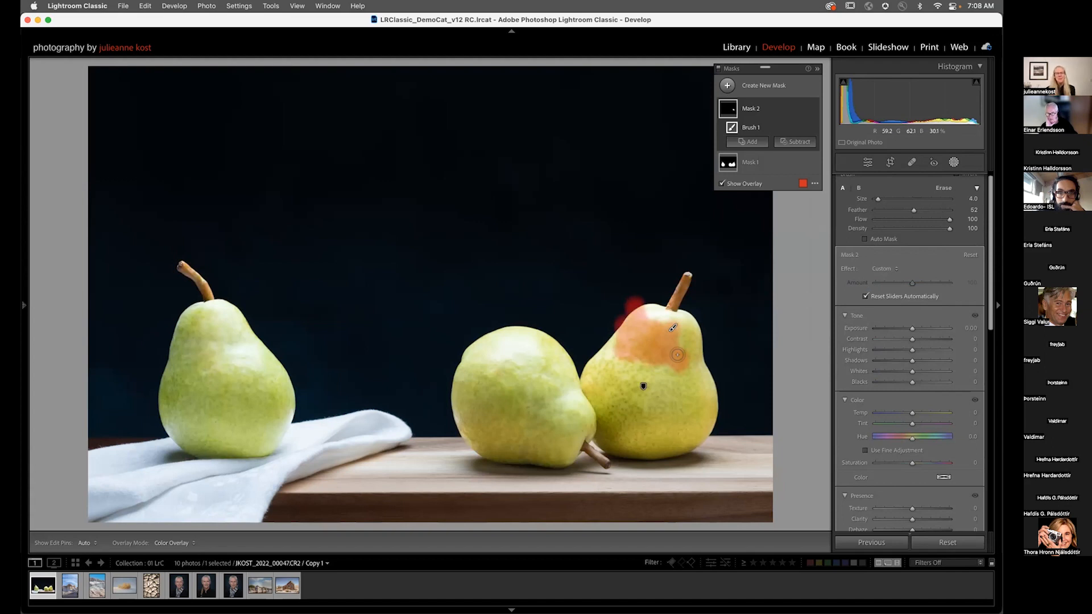
pyautogui.moveTo(677, 355); pyautogui.dragTo(682, 369)
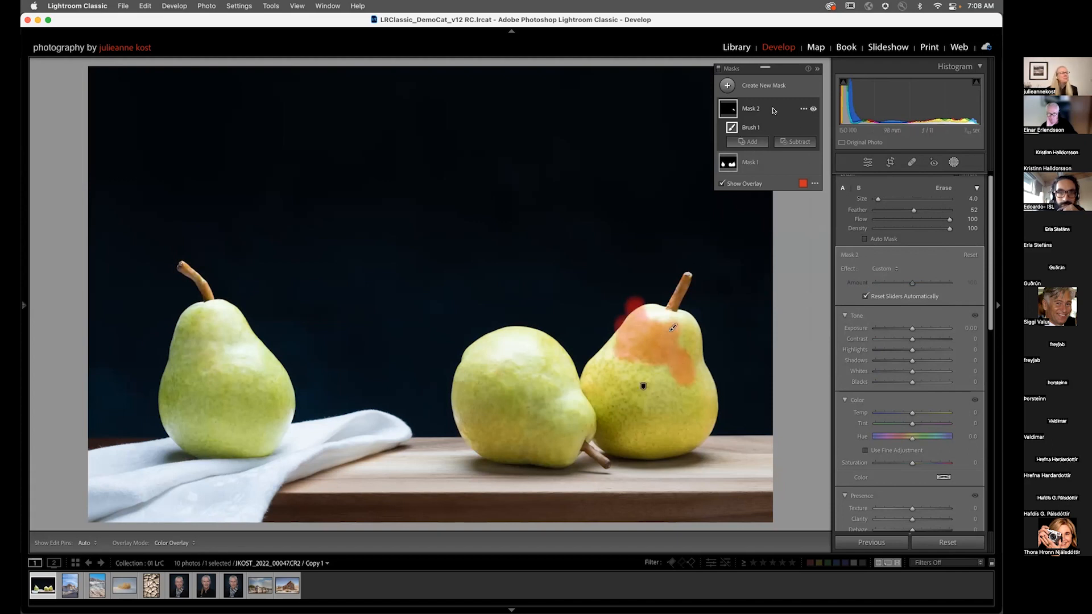
# Step: Delete the brush mask and set the subject mask's exposure to 1.03
pyautogui.click(801, 109)
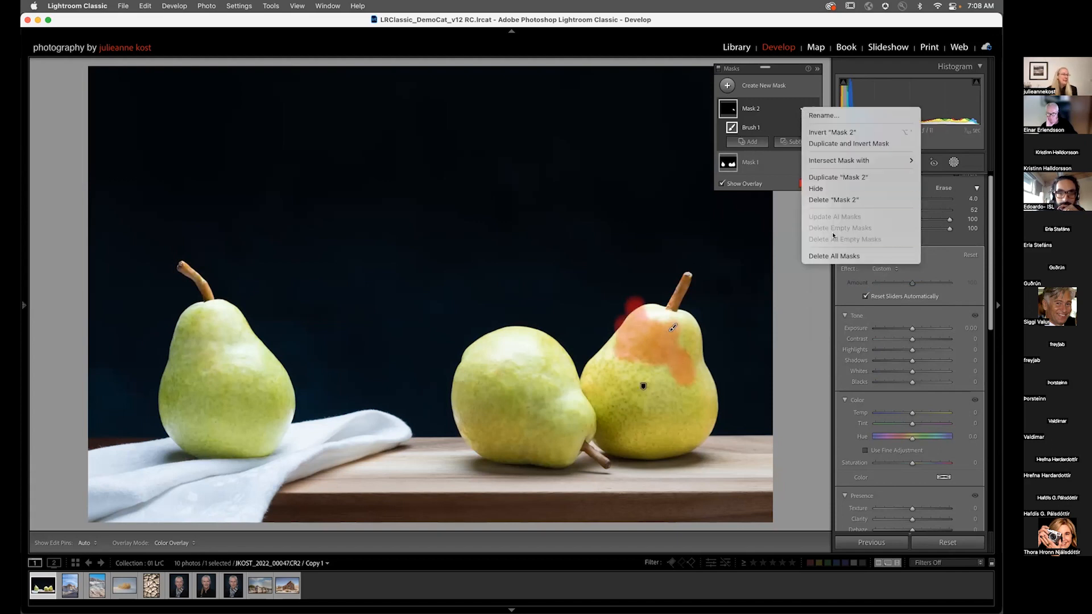
pyautogui.click(833, 202)
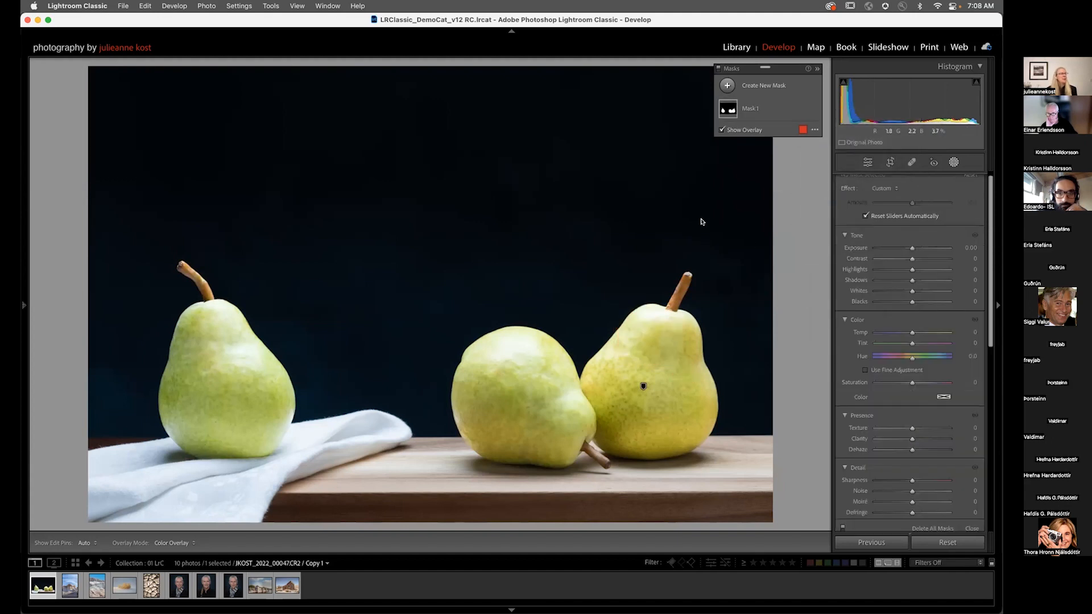
pyautogui.click(753, 110)
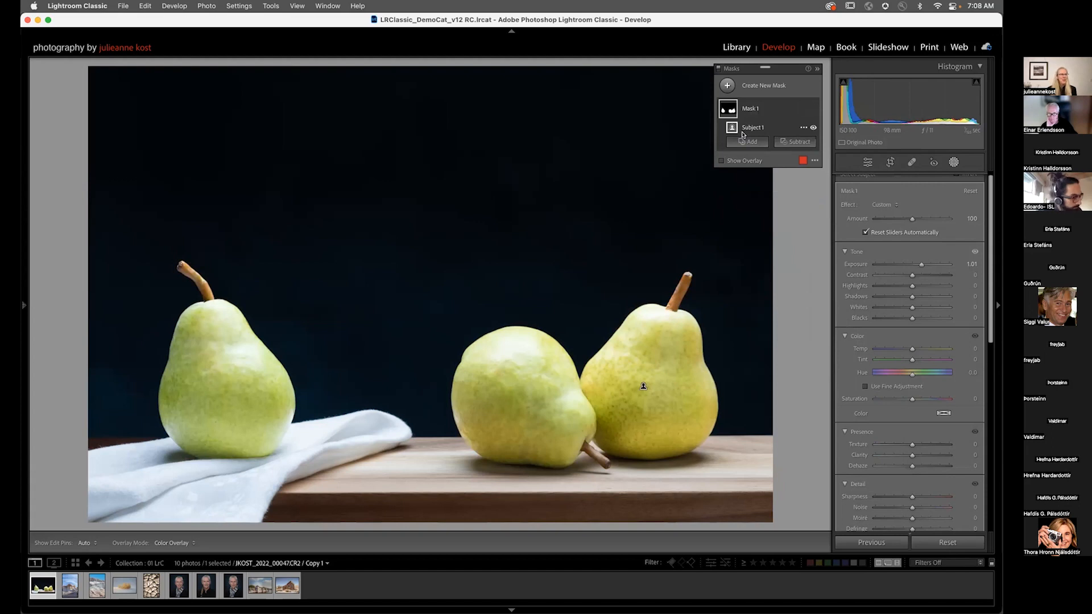
pyautogui.moveTo(920, 265)
pyautogui.mouseDown()
pyautogui.moveTo(902, 266)
pyautogui.moveTo(939, 265)
pyautogui.moveTo(921, 267)
pyautogui.mouseUp()
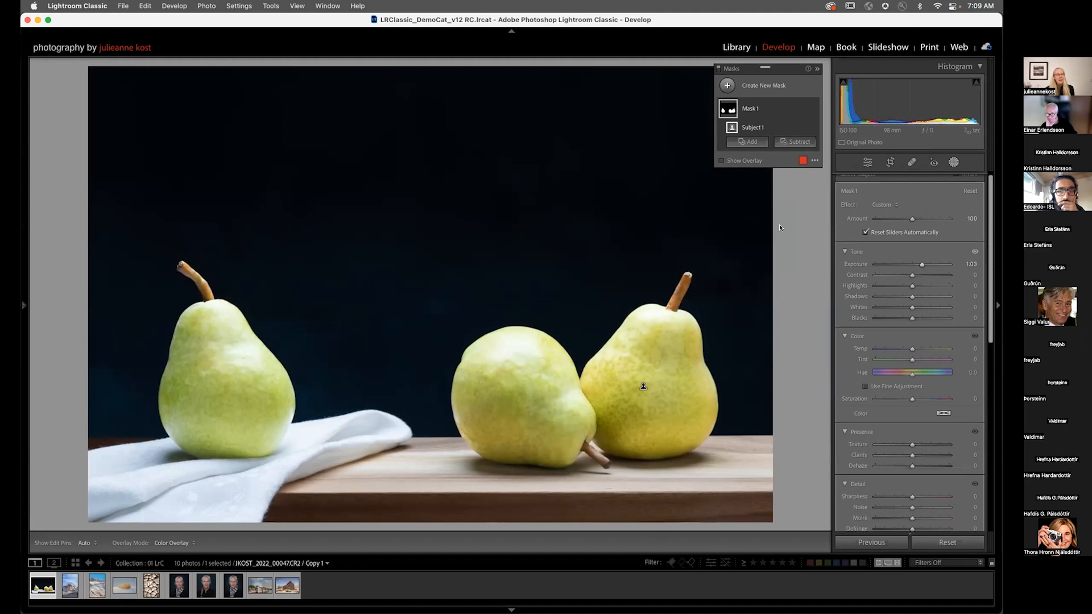
# Step: Turn on the mask overlay and change its colour to teal with a higher opacity
pyautogui.press('o')
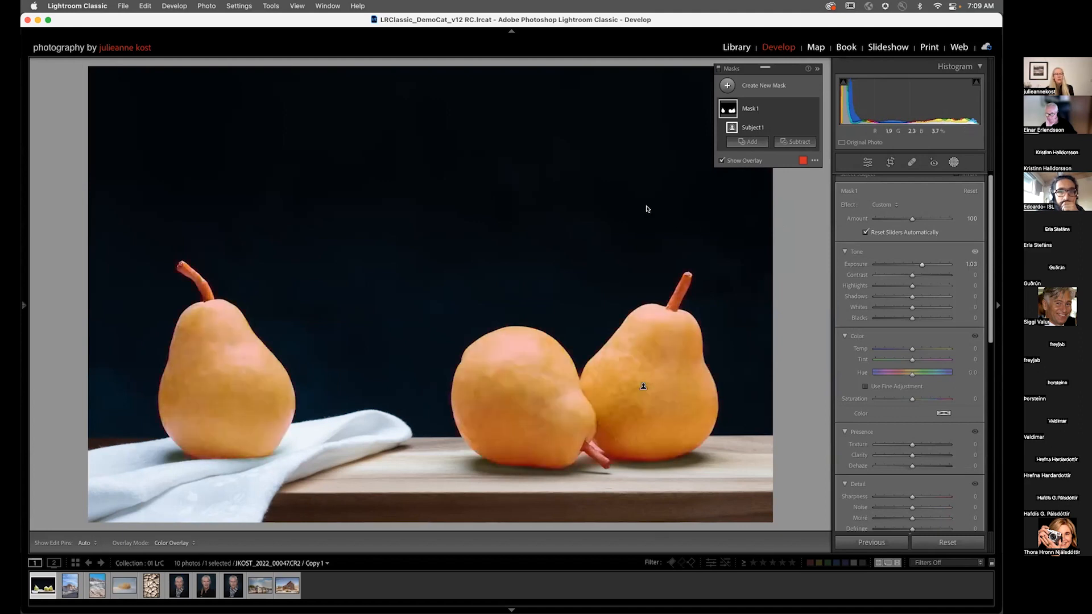
pyautogui.click(735, 162)
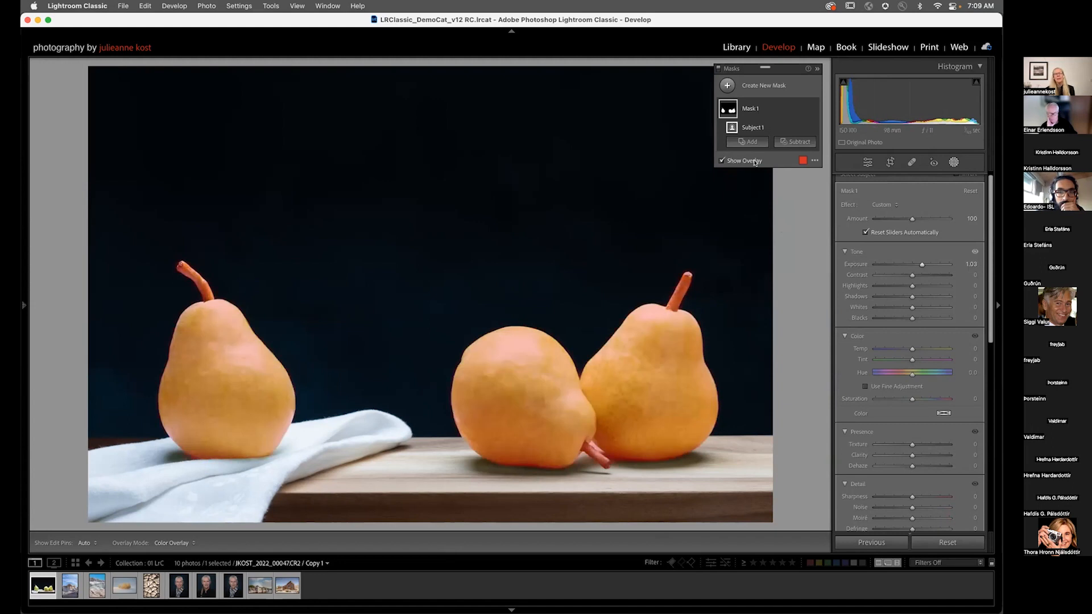
pyautogui.click(802, 161)
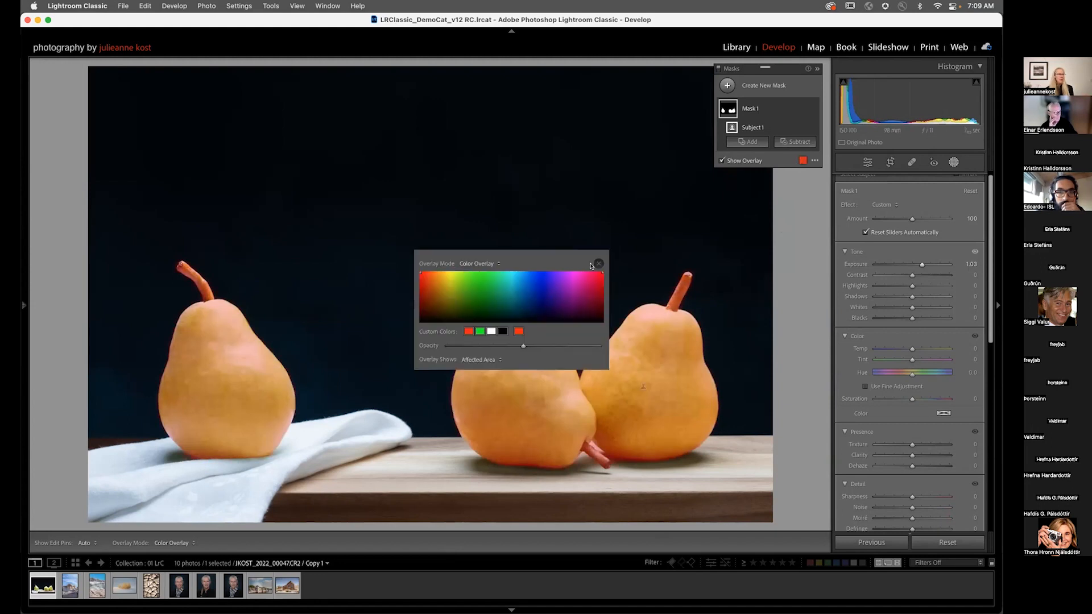
pyautogui.moveTo(522, 281)
pyautogui.mouseDown()
pyautogui.moveTo(541, 283)
pyautogui.moveTo(499, 280)
pyautogui.moveTo(516, 296)
pyautogui.mouseUp()
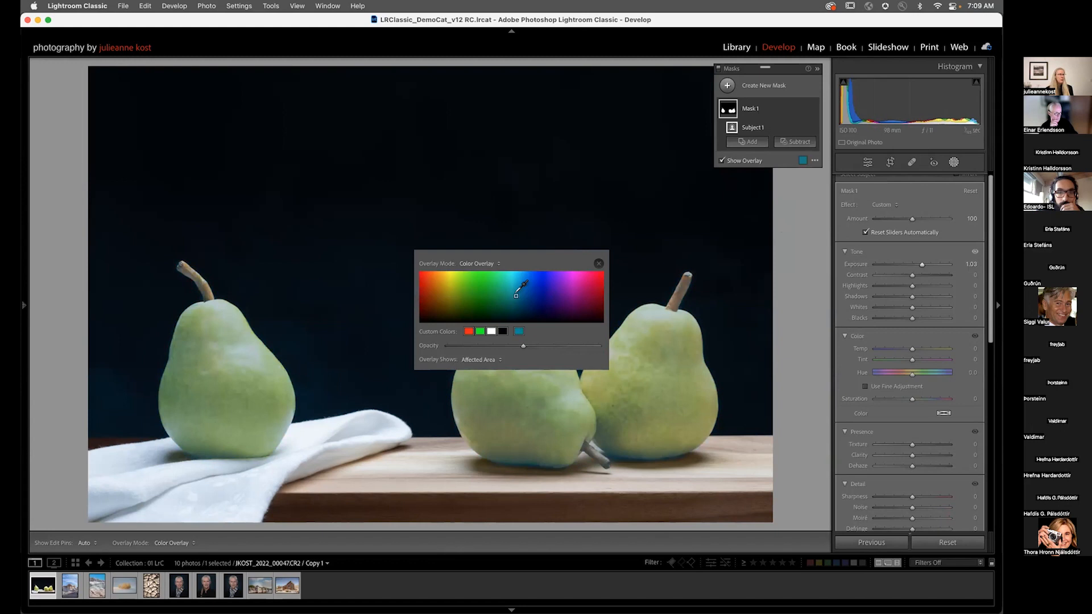
pyautogui.moveTo(523, 347)
pyautogui.mouseDown()
pyautogui.moveTo(601, 347)
pyautogui.moveTo(537, 347)
pyautogui.mouseUp()
# Step: Set the overlay to show the unaffected area and switch the overlay mode to White on Black
pyautogui.click(476, 359)
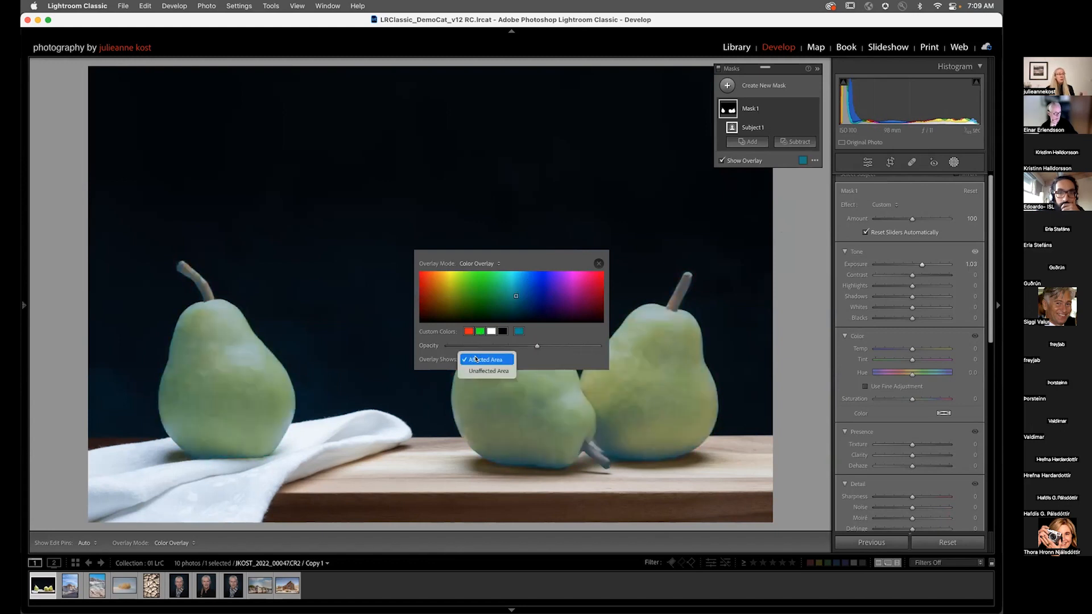
pyautogui.click(487, 371)
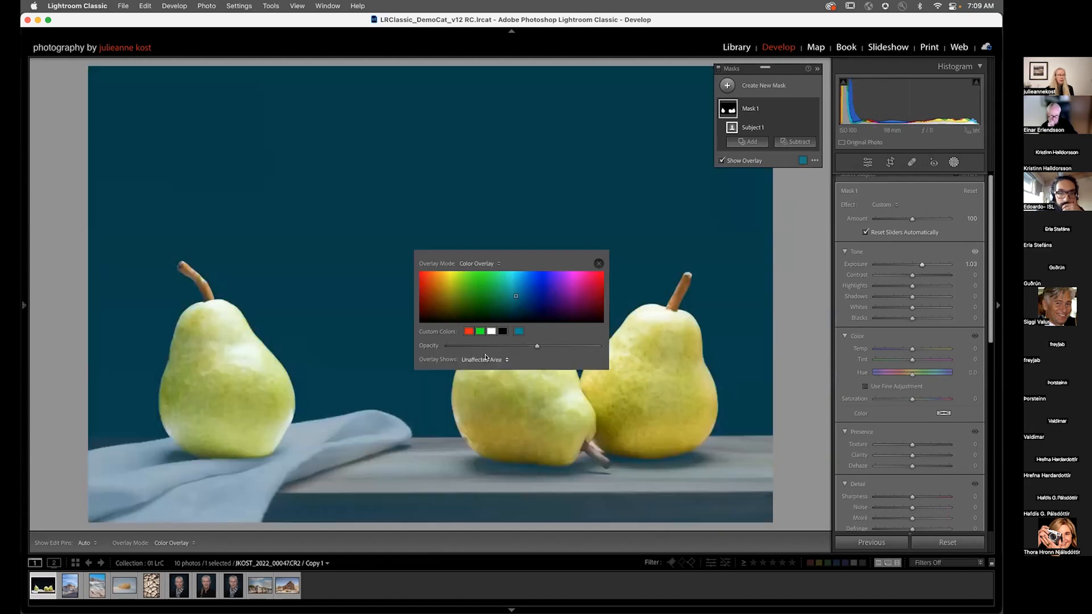
pyautogui.click(488, 264)
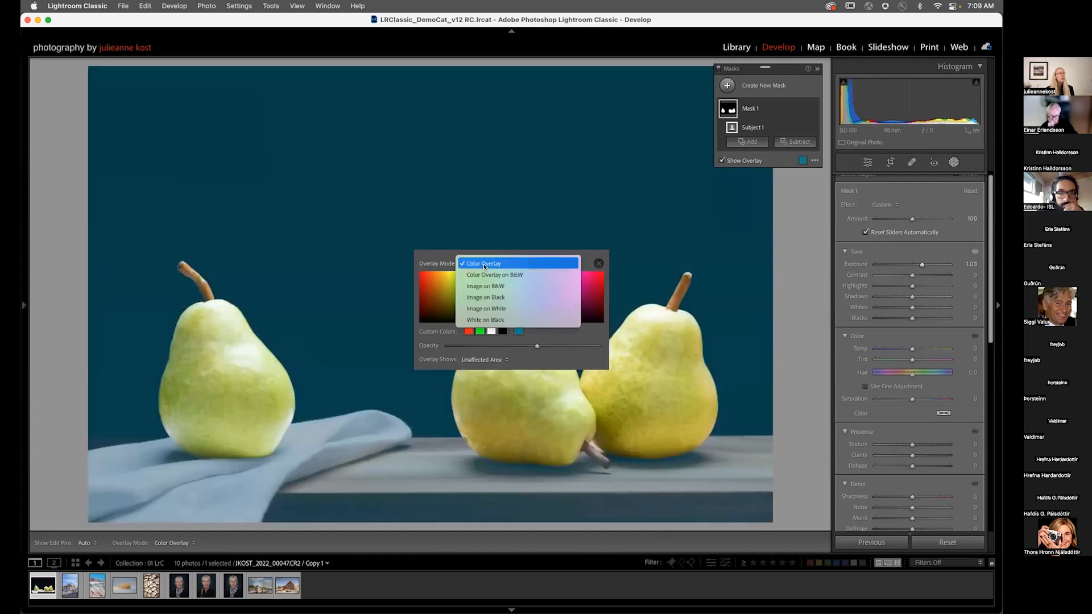
pyautogui.click(499, 320)
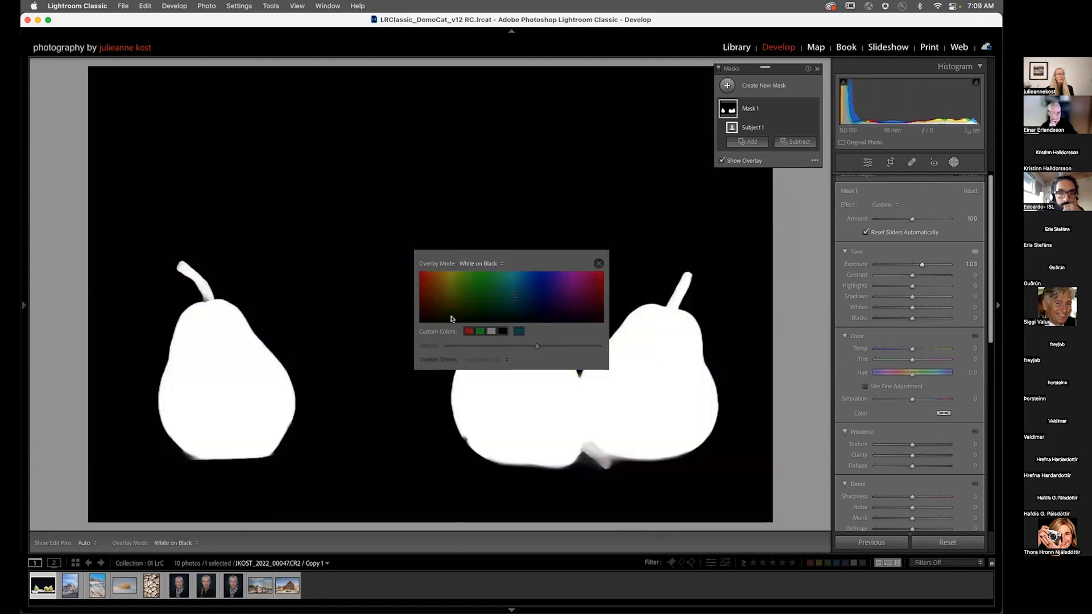
# Step: Switch the overlay mode back to Color Overlay with the red custom colour and close the overlay settings
pyautogui.click(491, 265)
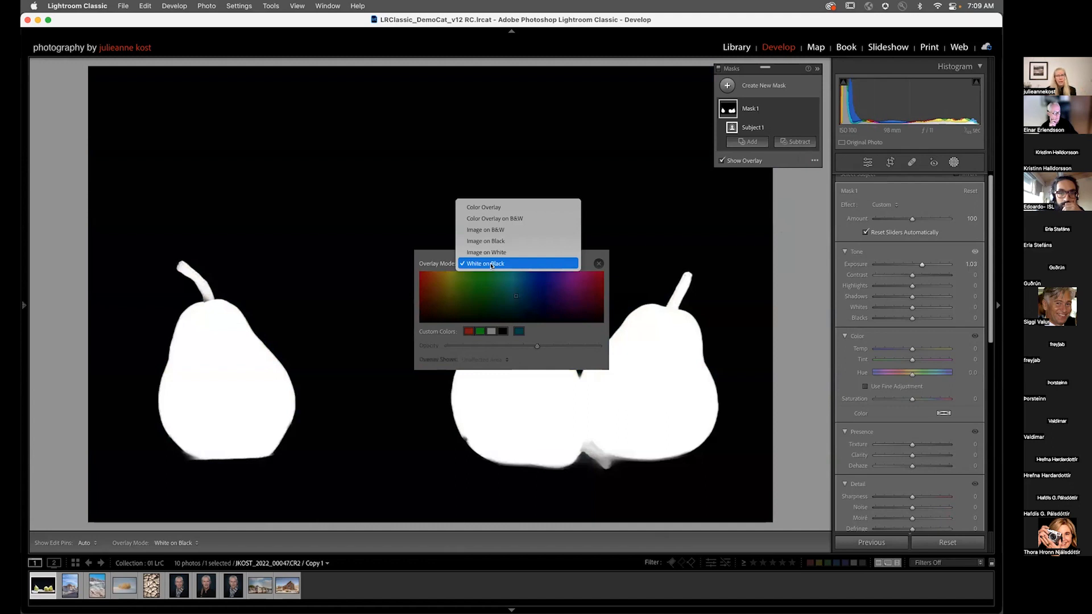
pyautogui.click(483, 207)
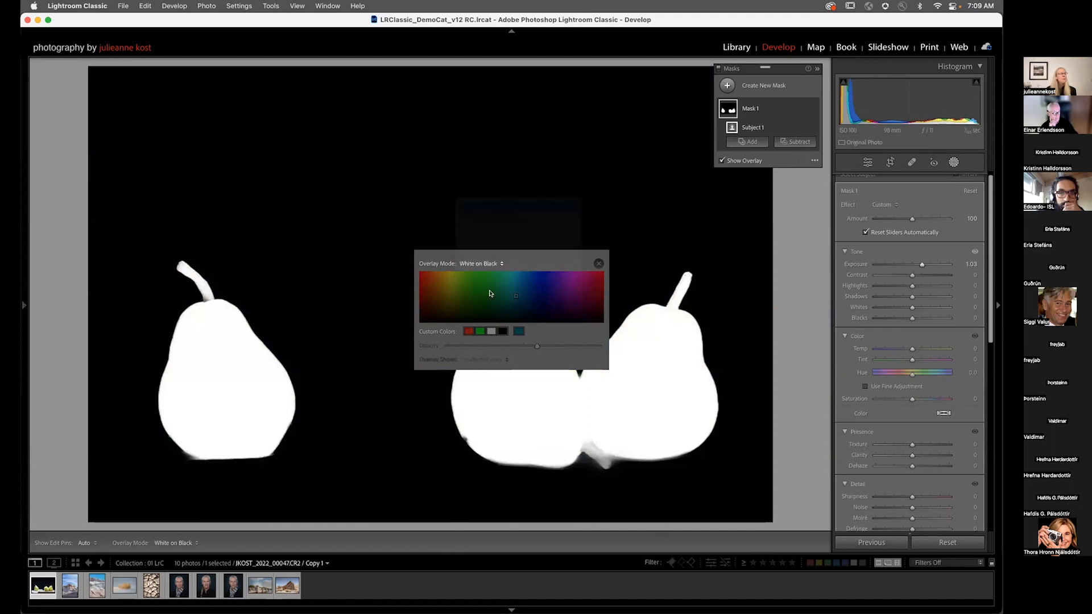
pyautogui.click(468, 331)
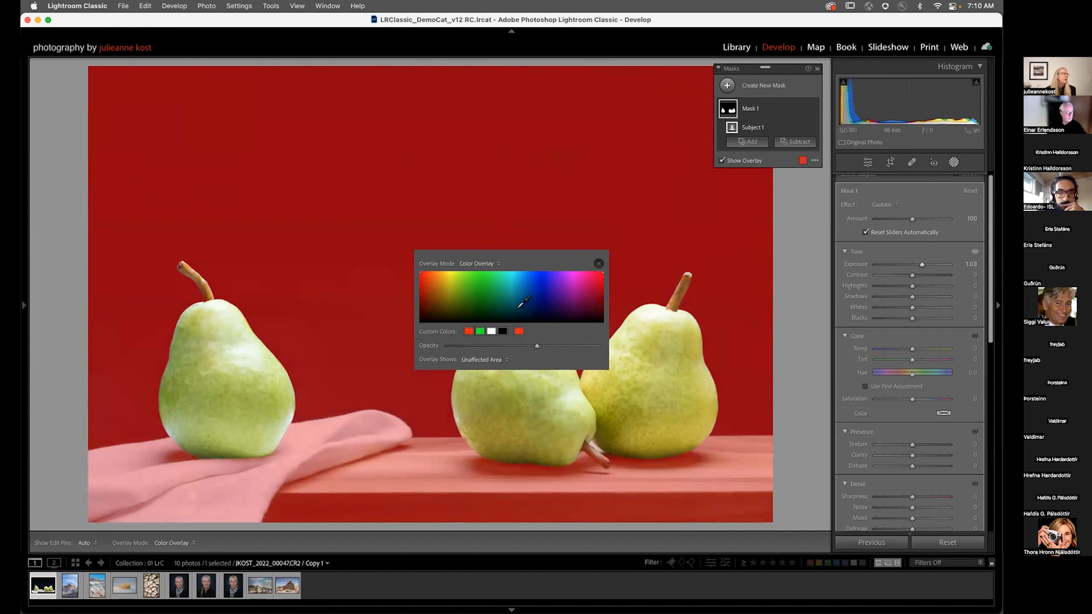
pyautogui.click(488, 265)
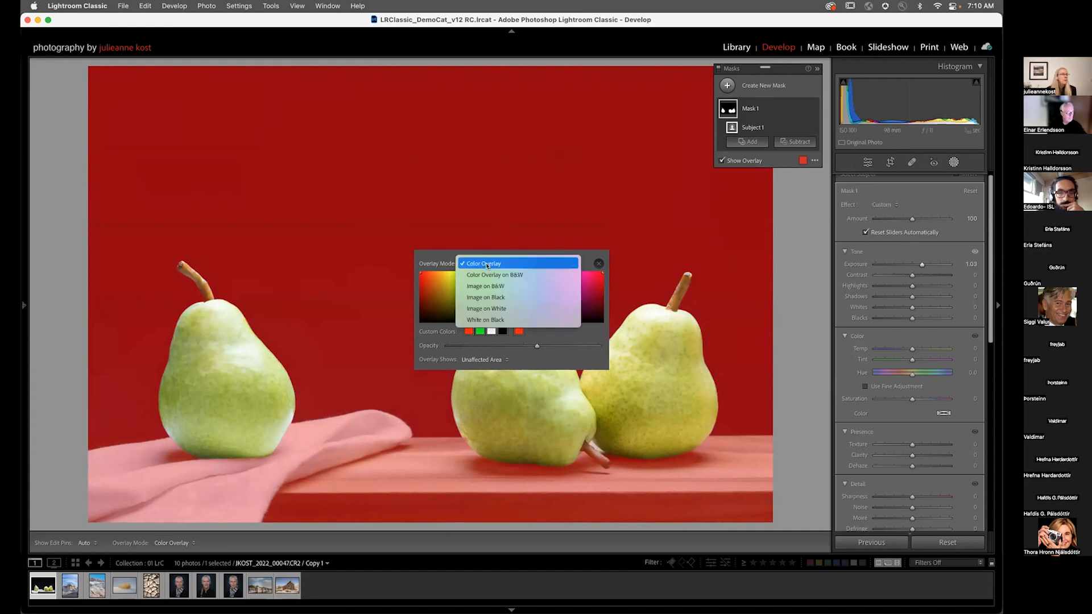
pyautogui.click(472, 264)
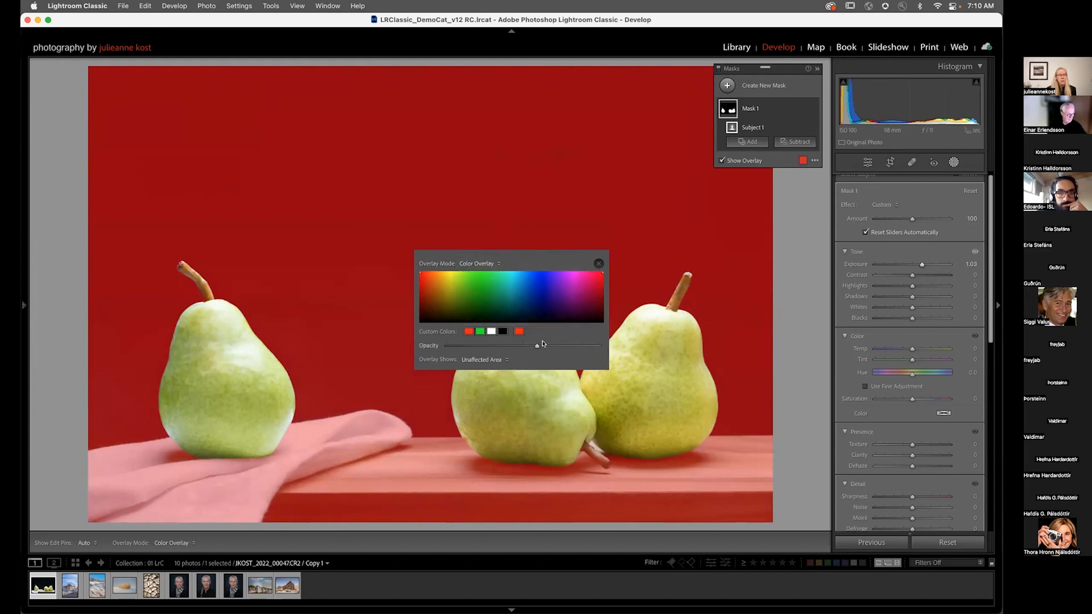
pyautogui.click(598, 263)
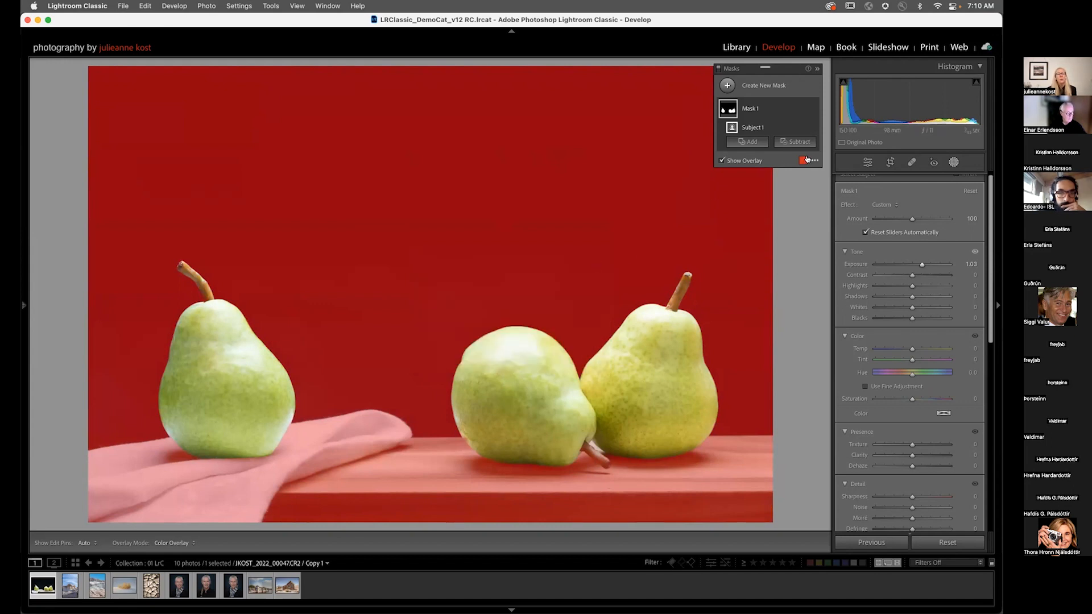
# Step: Switch the mask overlay mode to White on Black and back to Color Overlay from the masks options menu
pyautogui.click(813, 161)
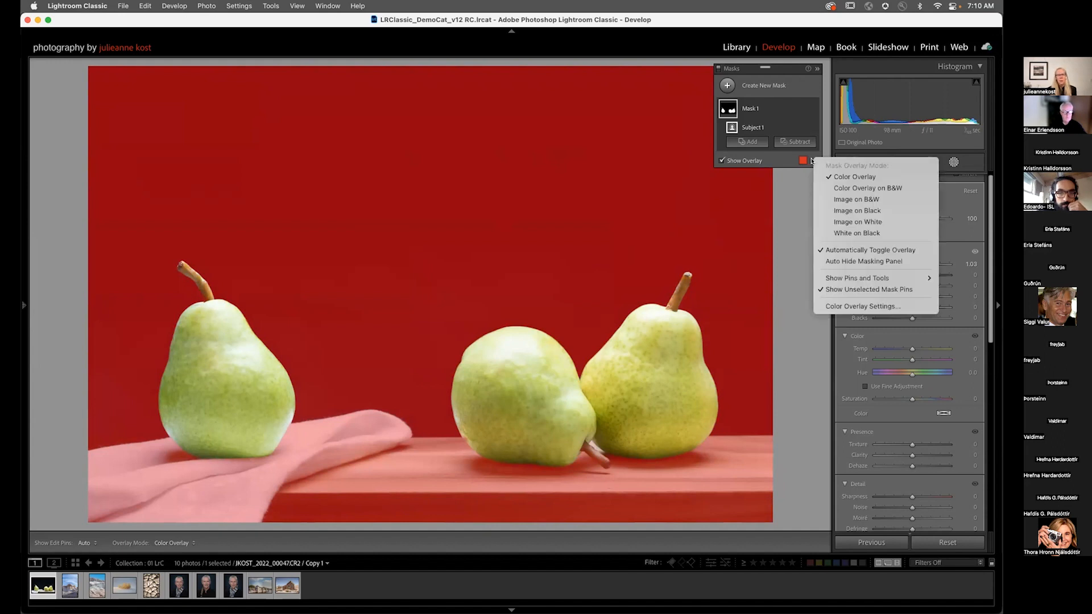
pyautogui.click(856, 234)
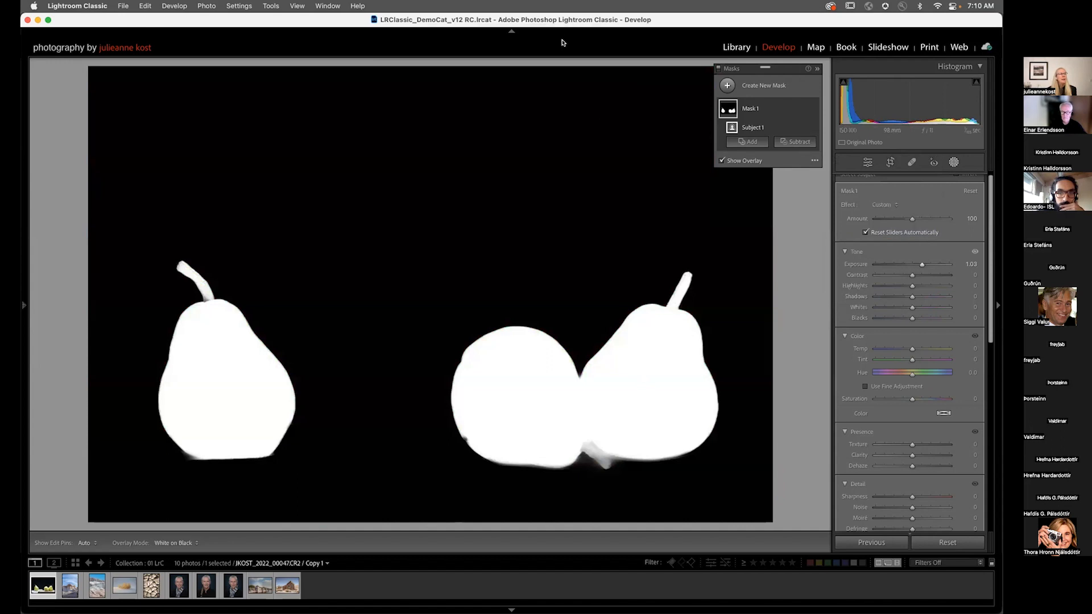
pyautogui.click(814, 161)
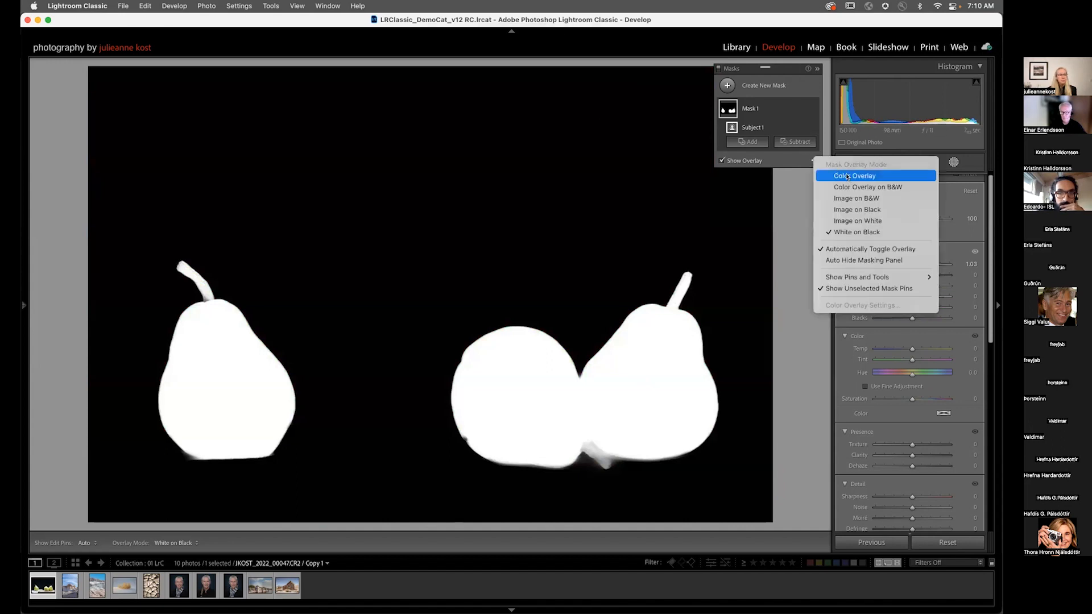
pyautogui.click(848, 176)
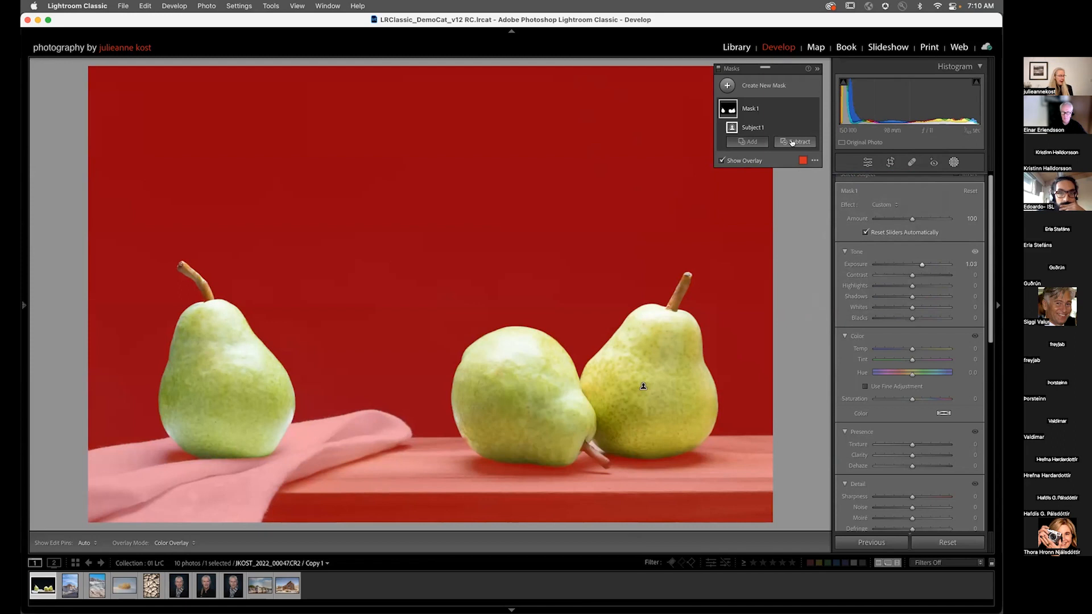
# Step: Hide the mask overlay and raise the subject mask's Temp to 22
pyautogui.press('alt')
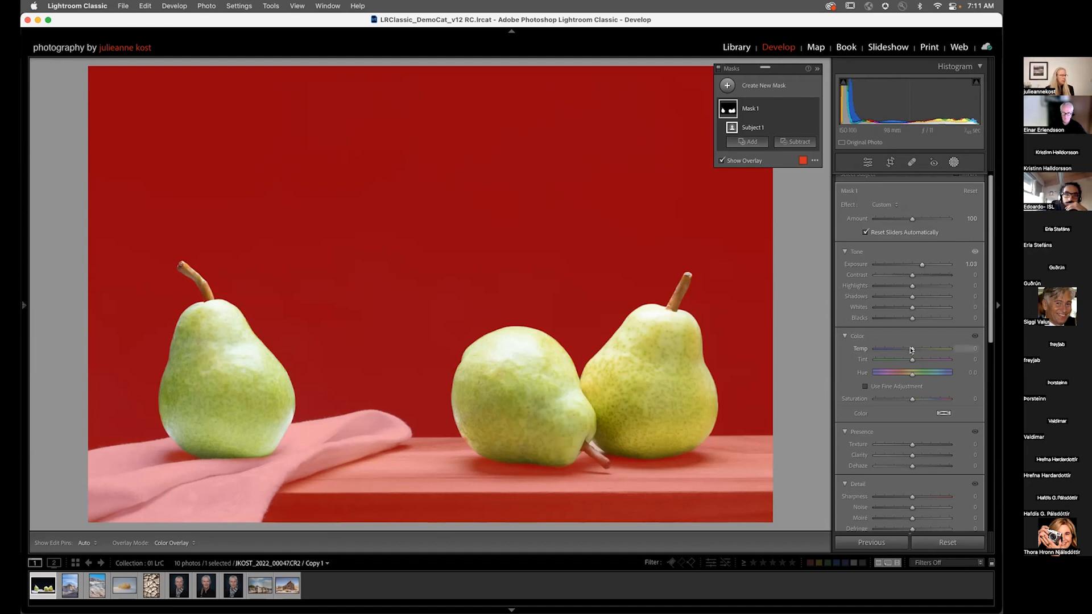
pyautogui.press('o')
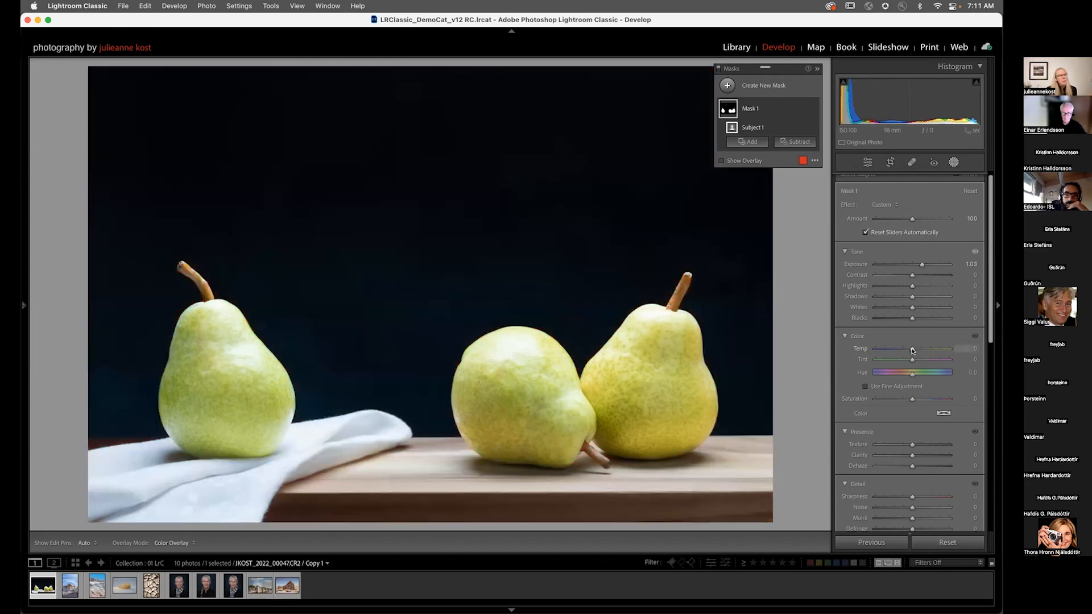
pyautogui.moveTo(913, 350); pyautogui.dragTo(920, 350)
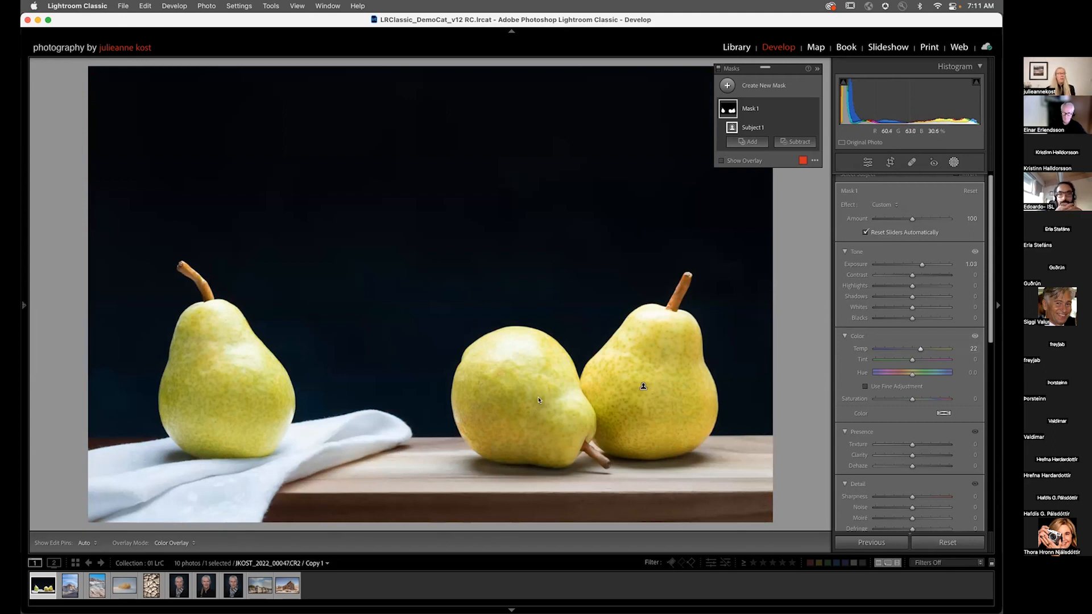
# Step: Rename Mask 1 to all pears
pyautogui.click(751, 109)
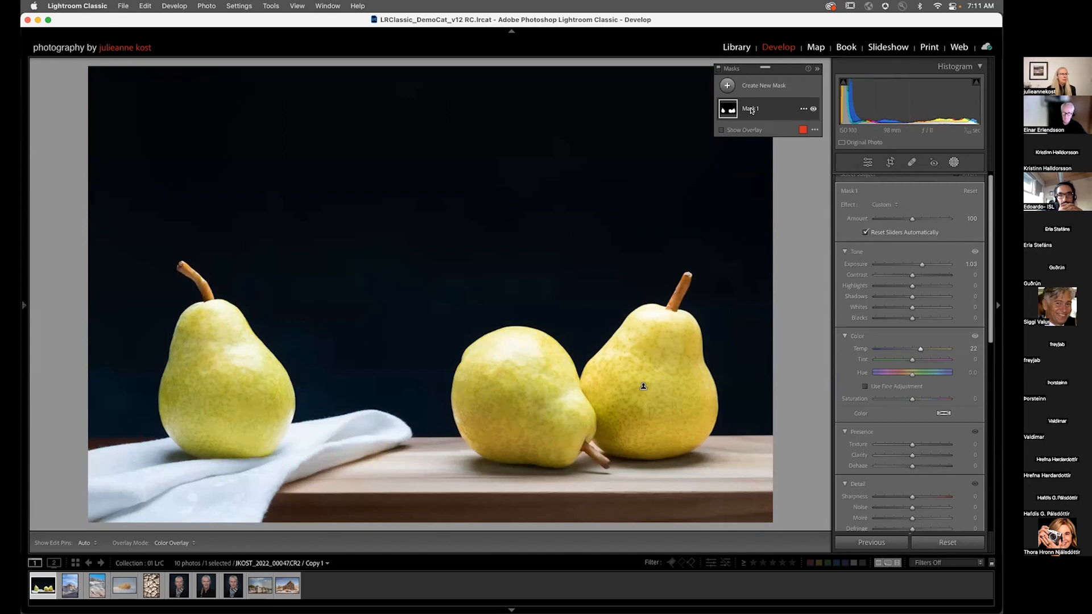
pyautogui.doubleClick(751, 109)
pyautogui.write('all pear')
pyautogui.press('Return')
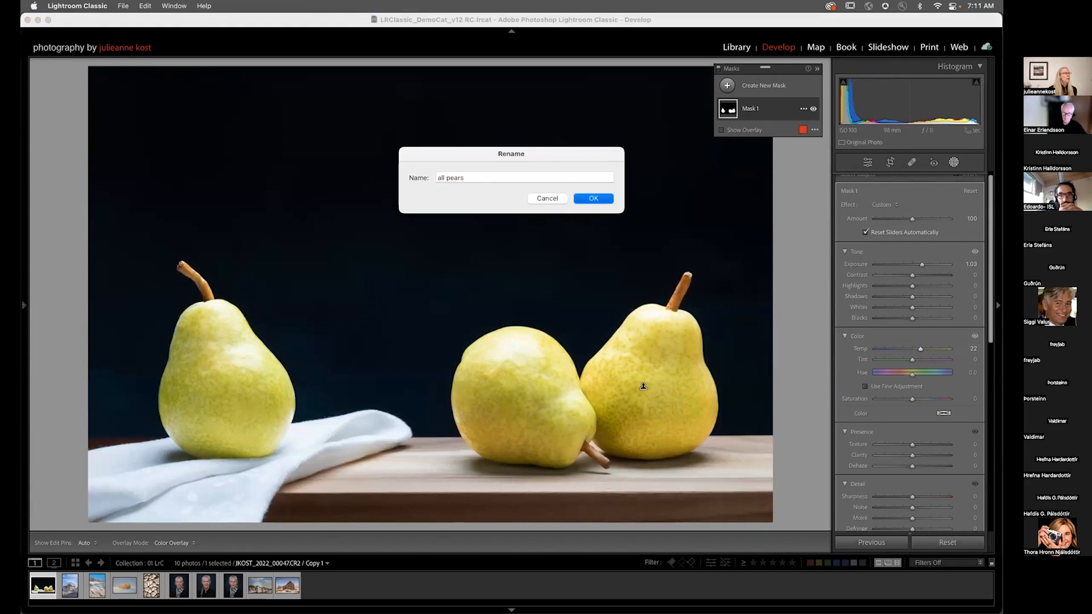
# Step: Create a new Objects mask using rectangle select, drawing a box around the middle pear
pyautogui.click(723, 85)
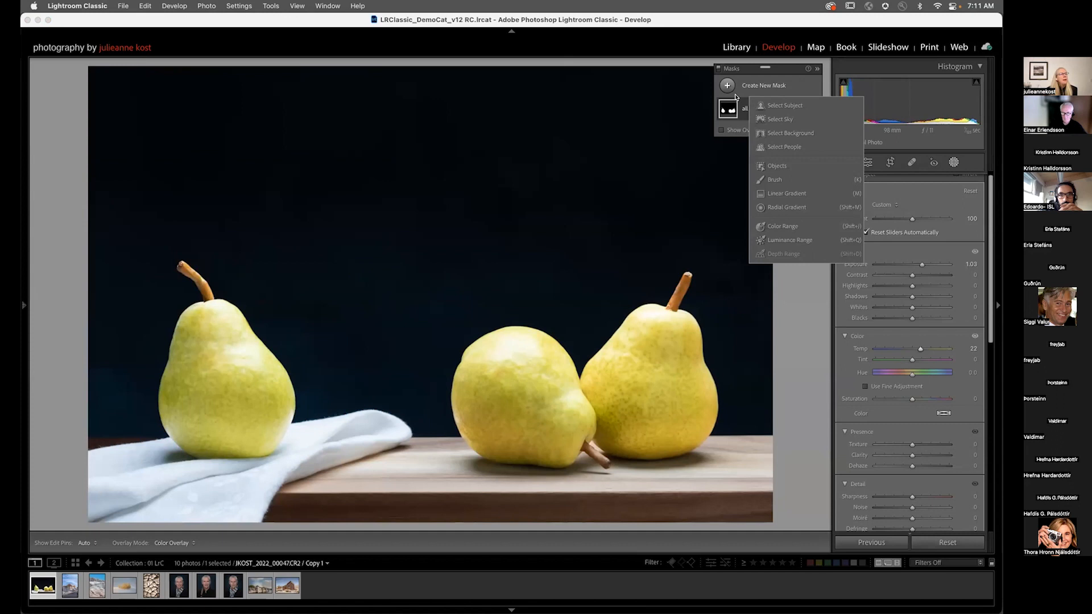
pyautogui.click(790, 166)
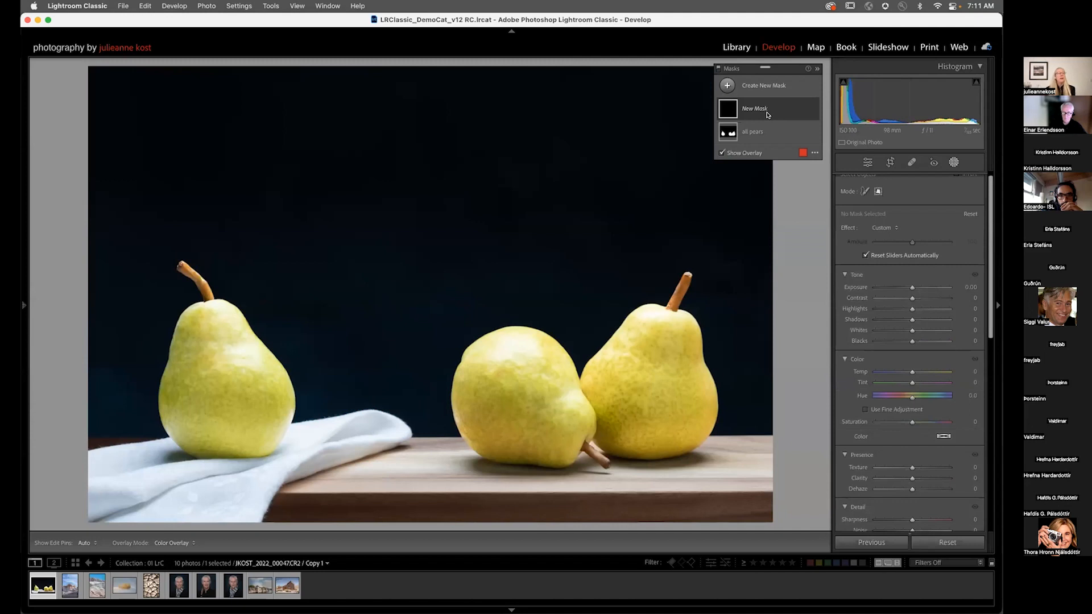
pyautogui.scroll(1, 863, 202)
pyautogui.click(864, 197)
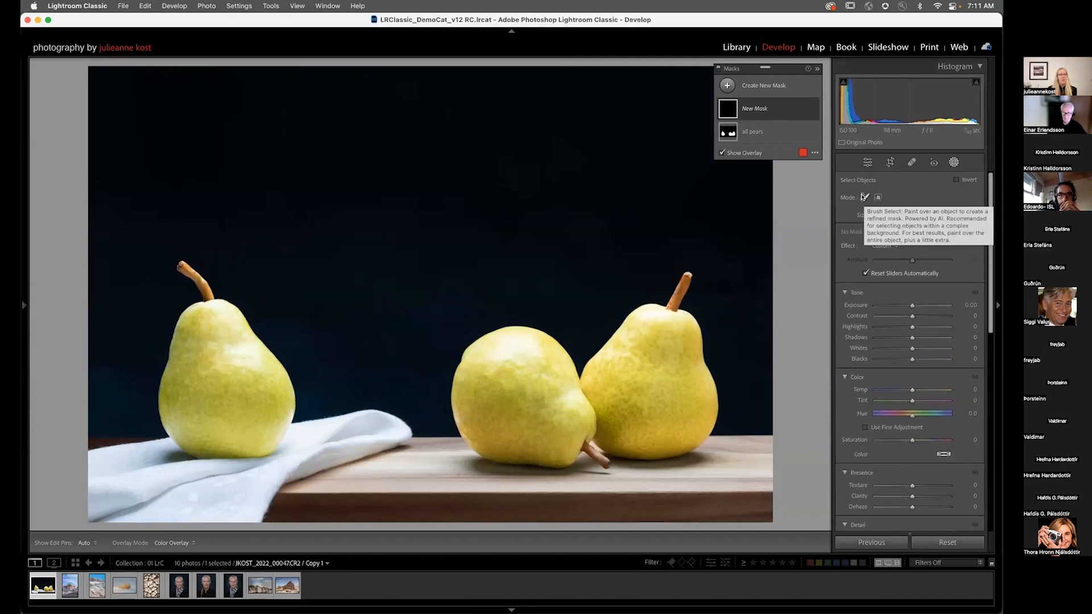
pyautogui.click(878, 198)
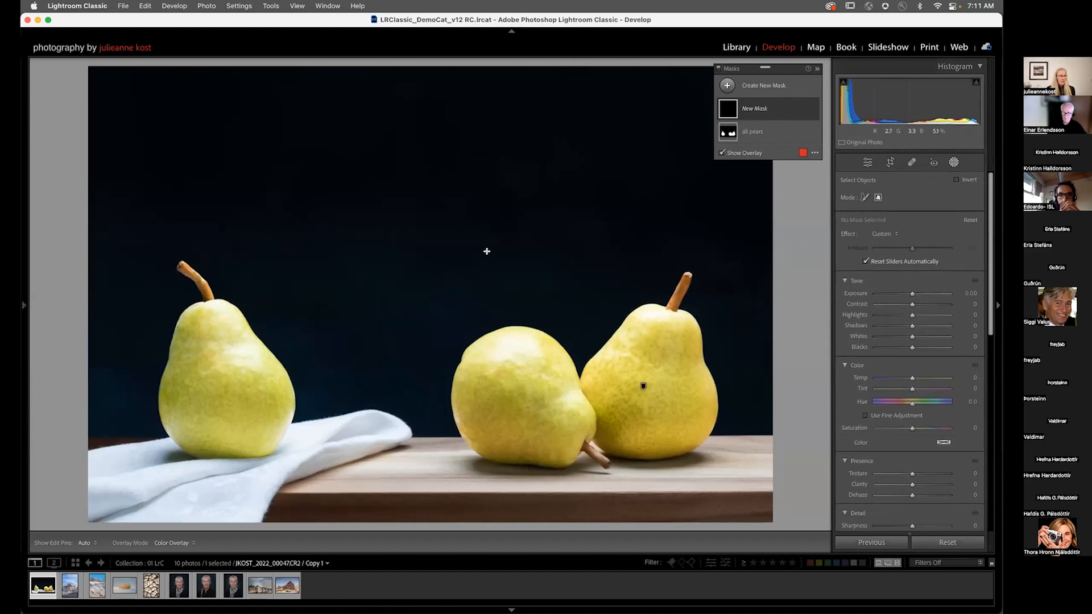
pyautogui.moveTo(438, 308); pyautogui.dragTo(614, 464)
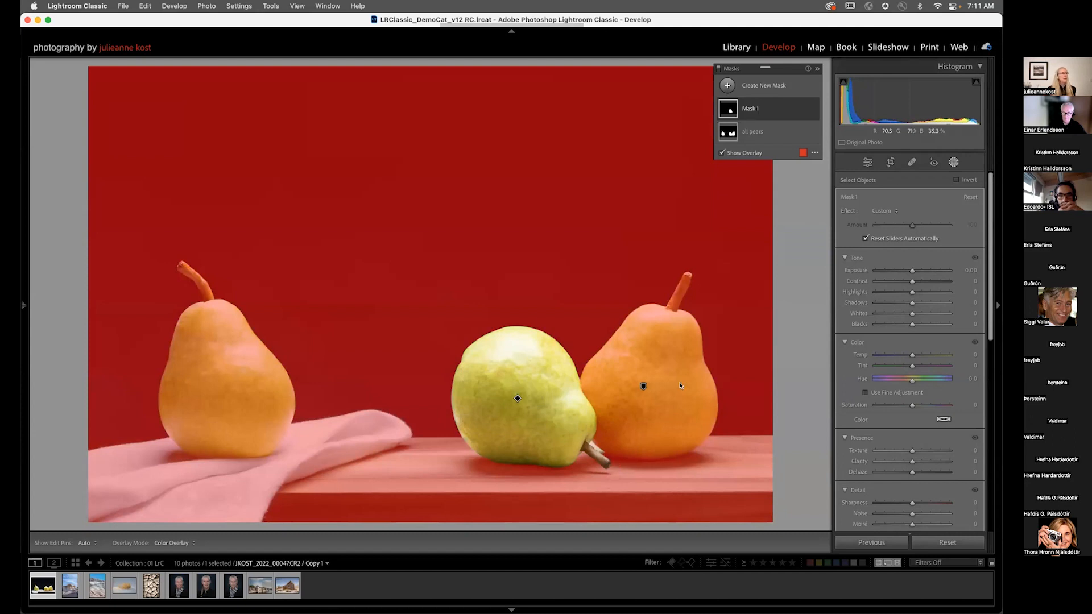
# Step: Set the overlay to show the affected area and close the overlay settings
pyautogui.click(814, 152)
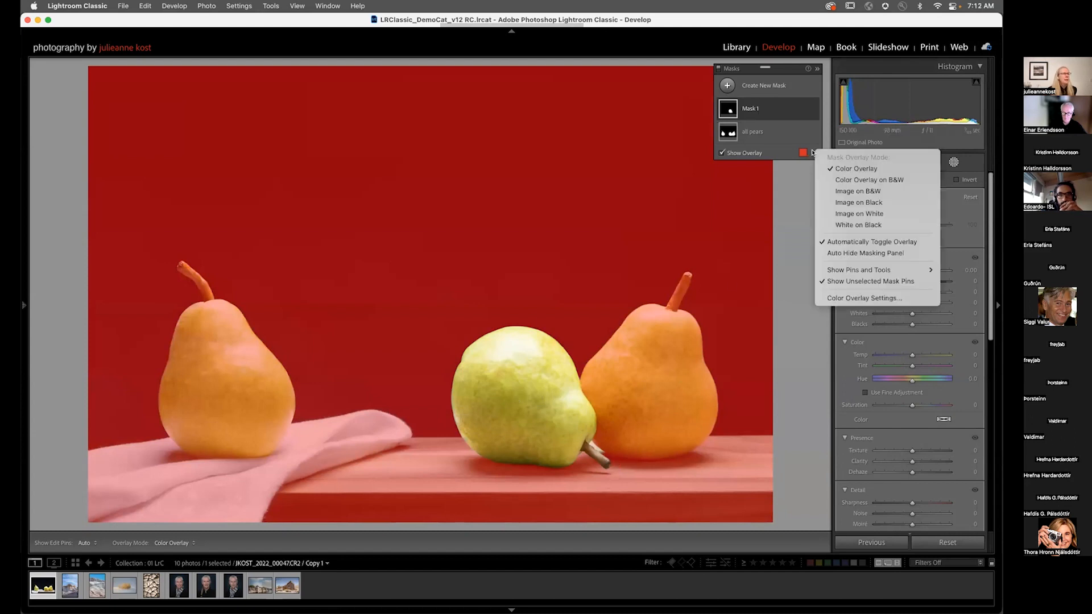
pyautogui.click(804, 152)
pyautogui.click(802, 154)
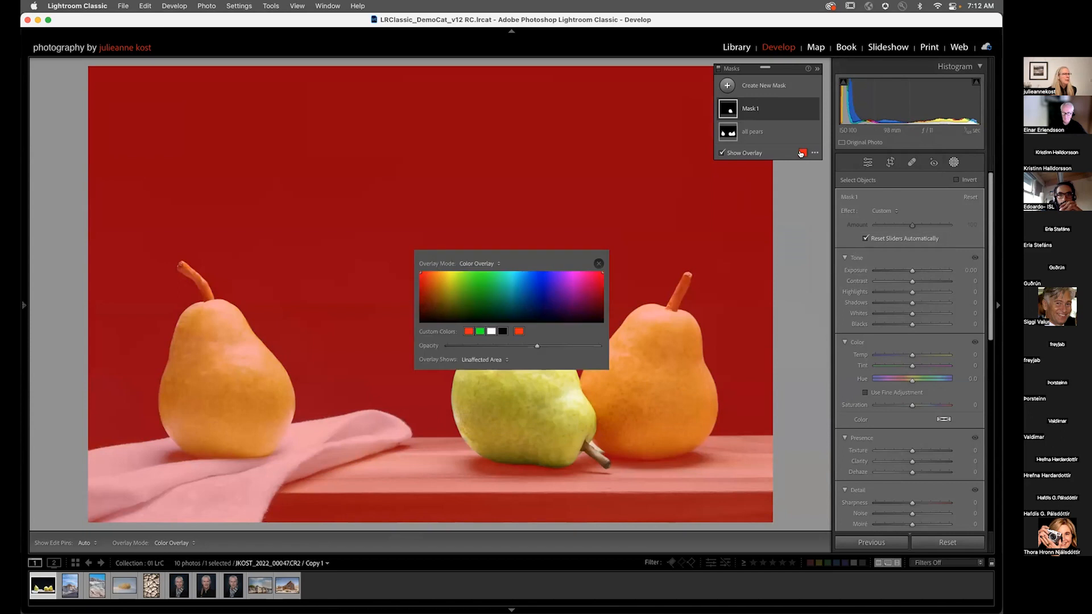
pyautogui.click(483, 359)
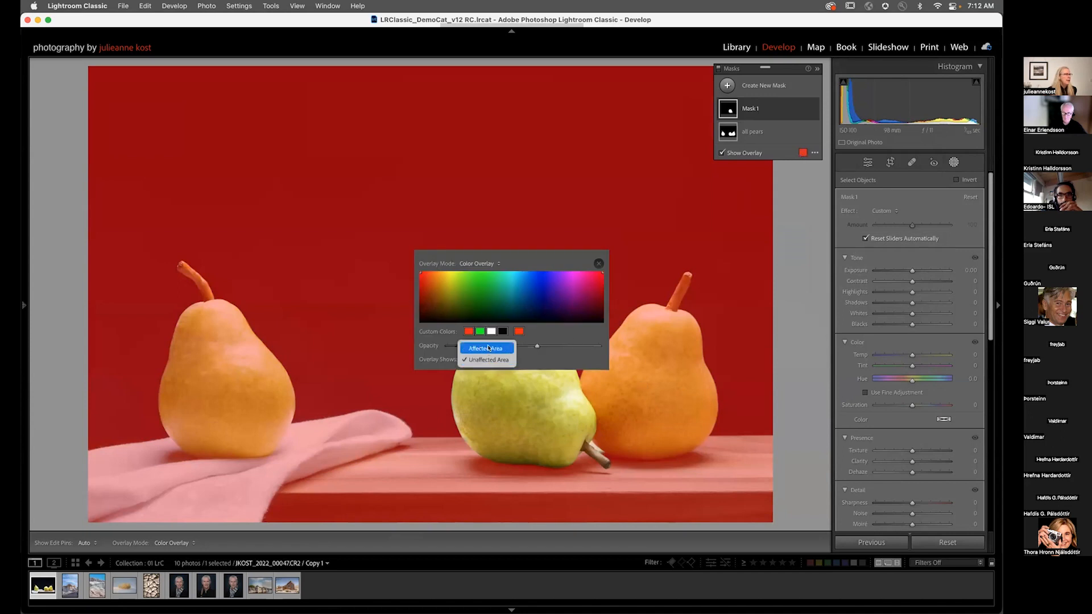
pyautogui.click(488, 347)
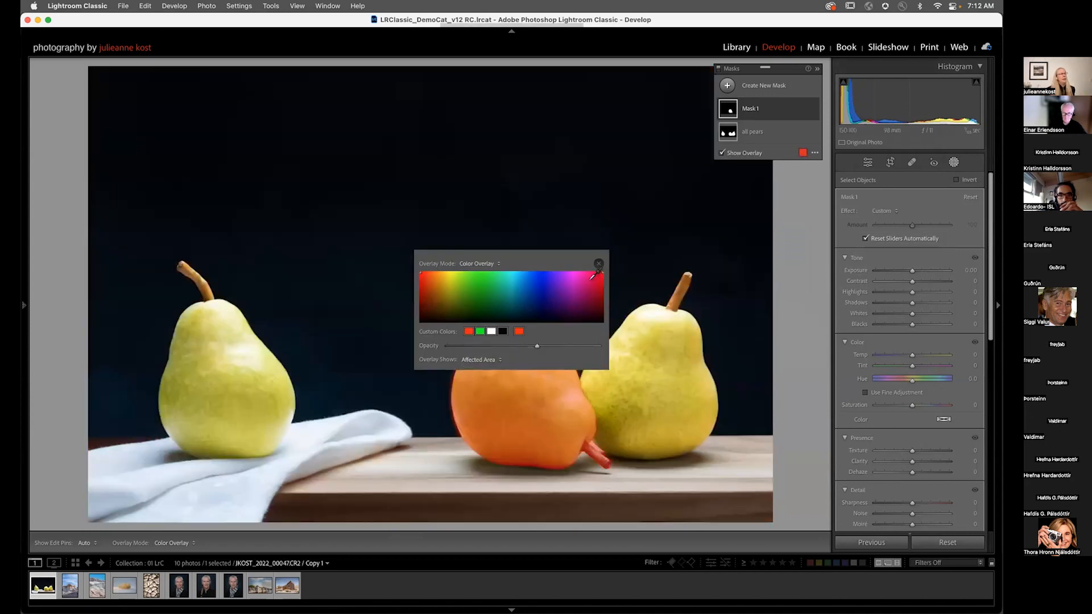
pyautogui.click(598, 264)
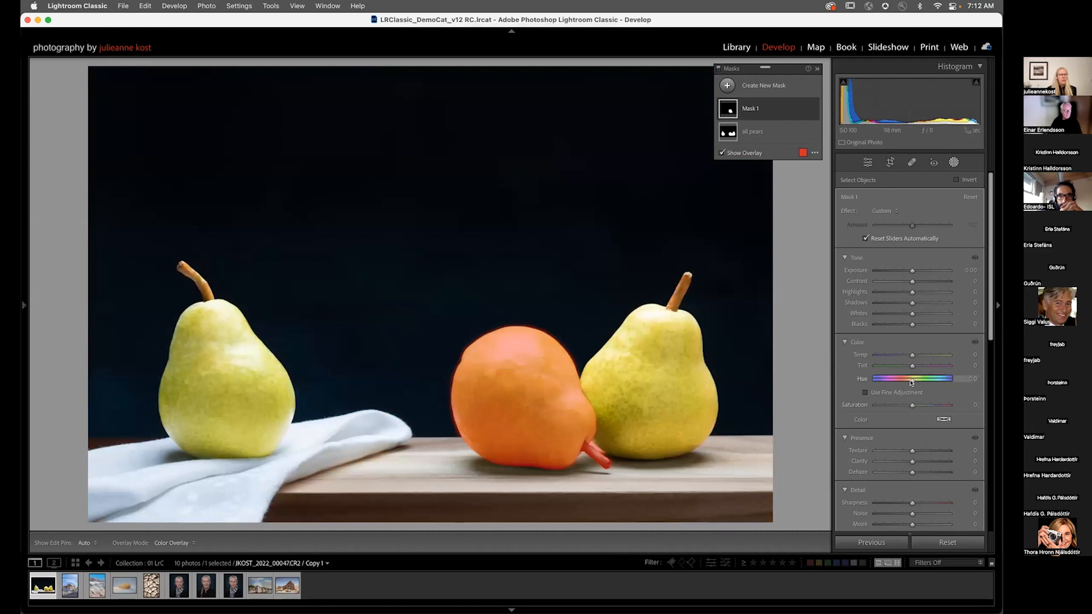
# Step: Set the objects mask's Hue to -2.0
pyautogui.moveTo(912, 382)
pyautogui.mouseDown()
pyautogui.moveTo(885, 385)
pyautogui.moveTo(910, 382)
pyautogui.mouseUp()
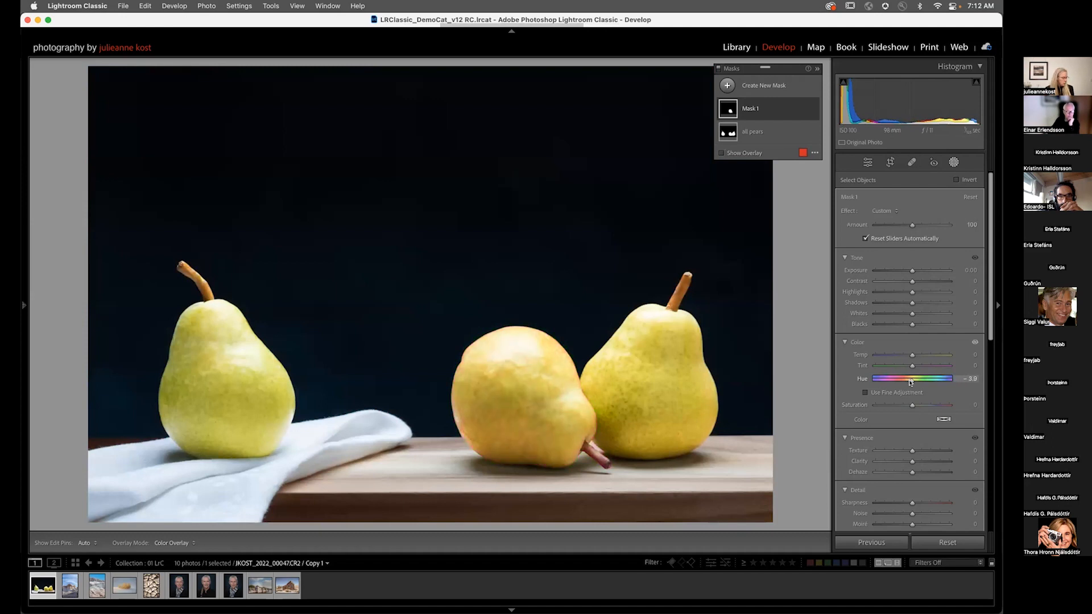
pyautogui.press('alt')
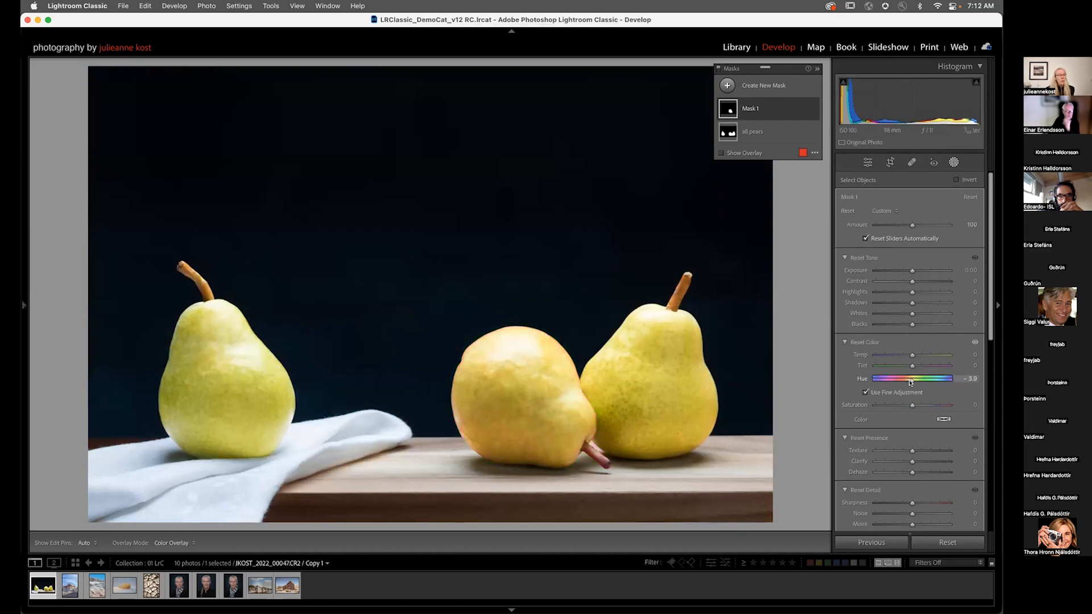
# Step: Set the objects mask's Hue to -25.1 and rename the mask center pear
pyautogui.moveTo(910, 382)
pyautogui.mouseDown()
pyautogui.moveTo(890, 385)
pyautogui.moveTo(889, 398)
pyautogui.moveTo(909, 383)
pyautogui.moveTo(887, 385)
pyautogui.moveTo(909, 381)
pyautogui.moveTo(891, 383)
pyautogui.mouseUp()
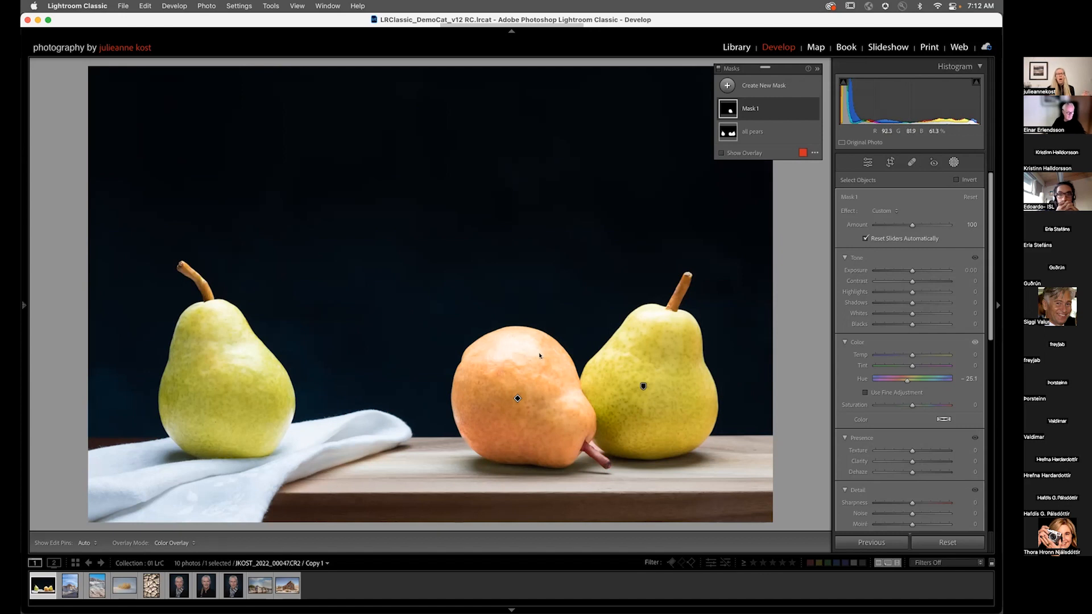
pyautogui.doubleClick(751, 108)
pyautogui.write('center pear')
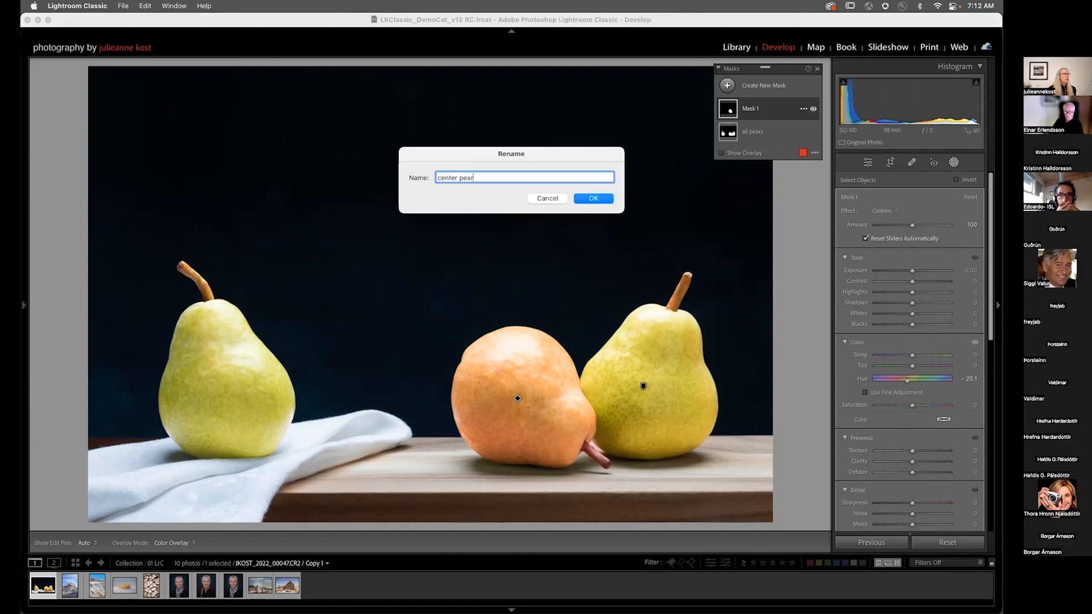
pyautogui.press('Return')
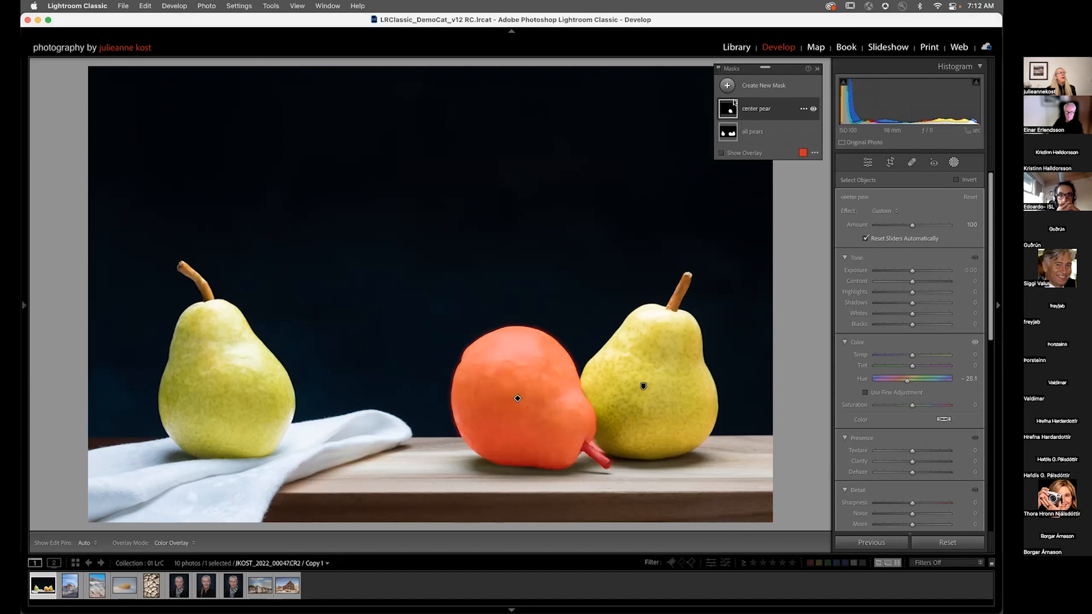
# Step: Subtract the pear's stem from the center pear mask by brushing over it with a larger brush
pyautogui.click(762, 116)
pyautogui.moveTo(732, 128)
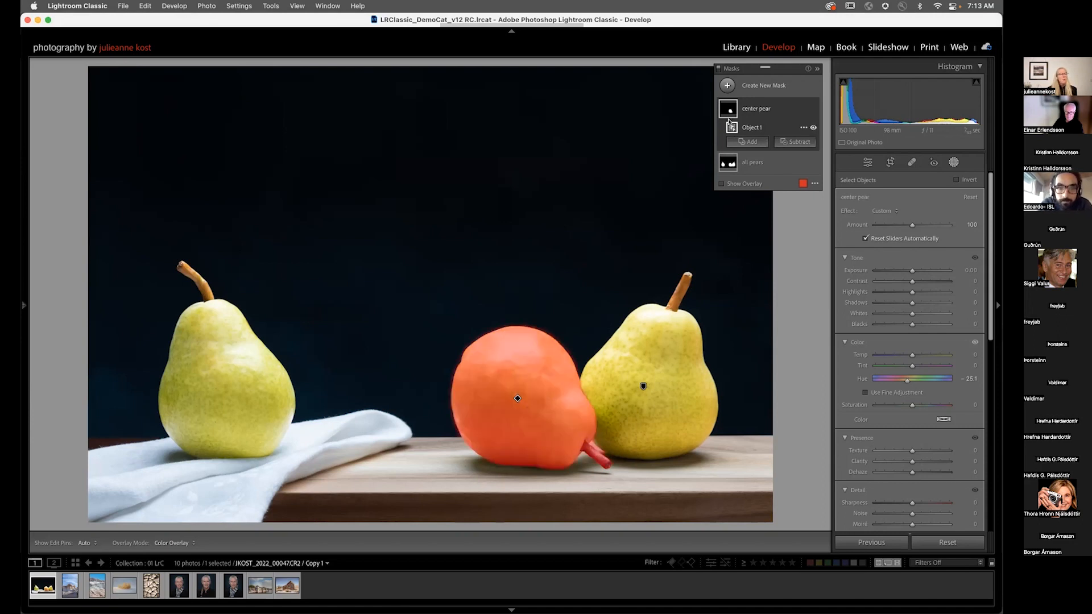
pyautogui.click(792, 140)
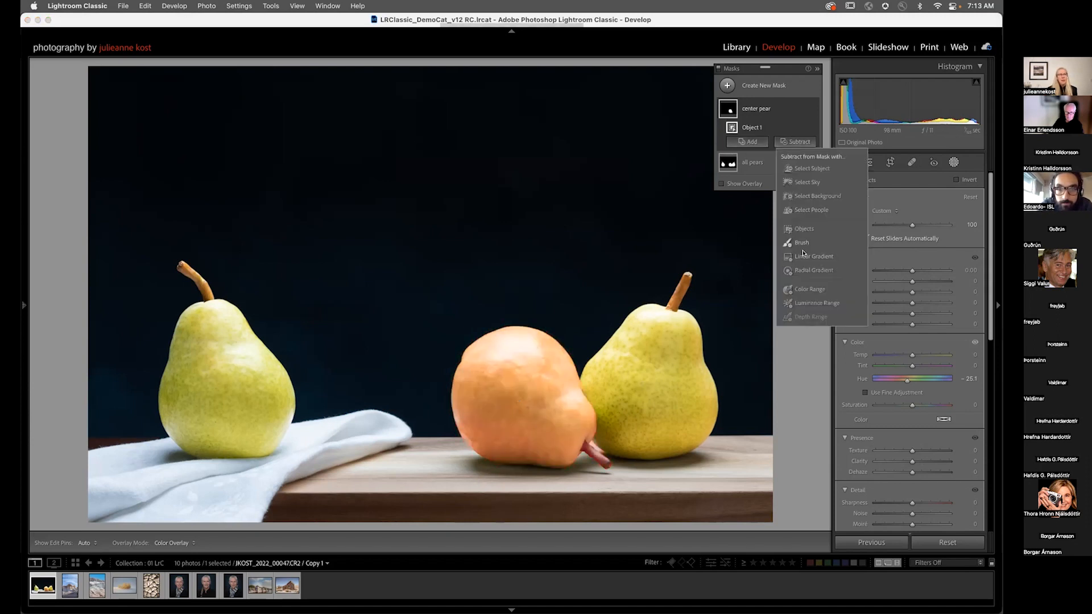
pyautogui.click(802, 244)
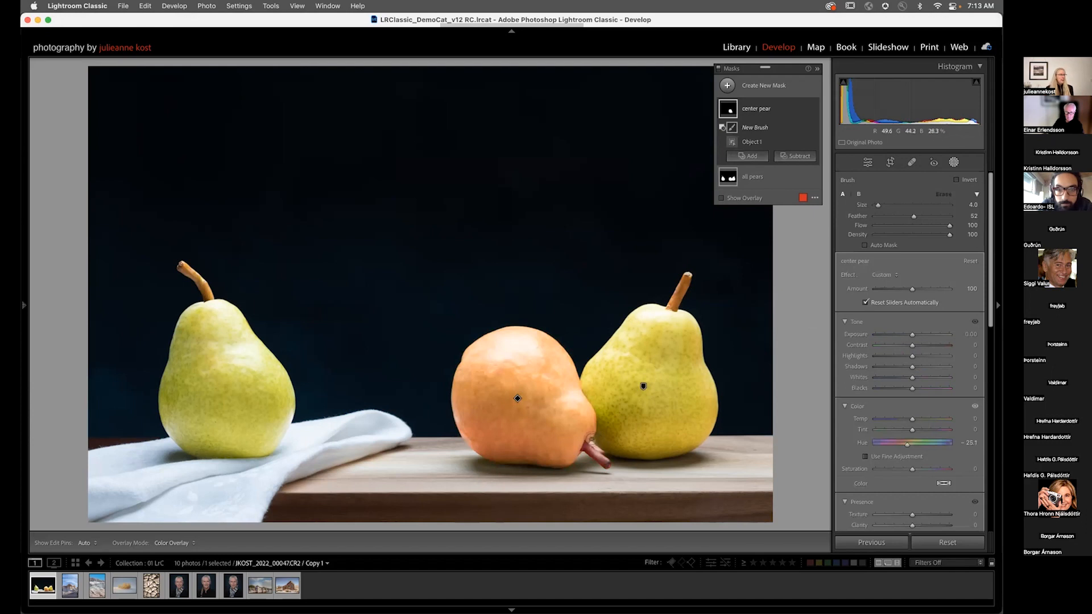
pyautogui.click(593, 440)
pyautogui.moveTo(602, 435); pyautogui.dragTo(569, 319)
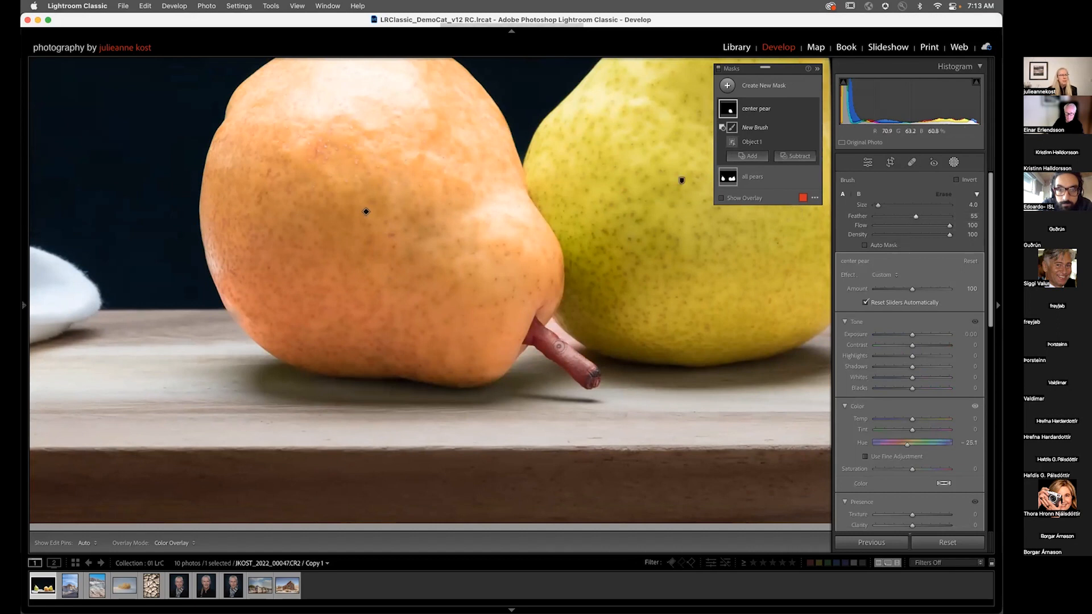
pyautogui.press(']')
pyautogui.press(']')
pyautogui.press(']')
pyautogui.press('h')
pyautogui.press('alt')
pyautogui.moveTo(545, 342); pyautogui.dragTo(584, 345)
# Step: Refine the brush subtraction around the base of the stem with smaller brush strokes
pyautogui.press('h')
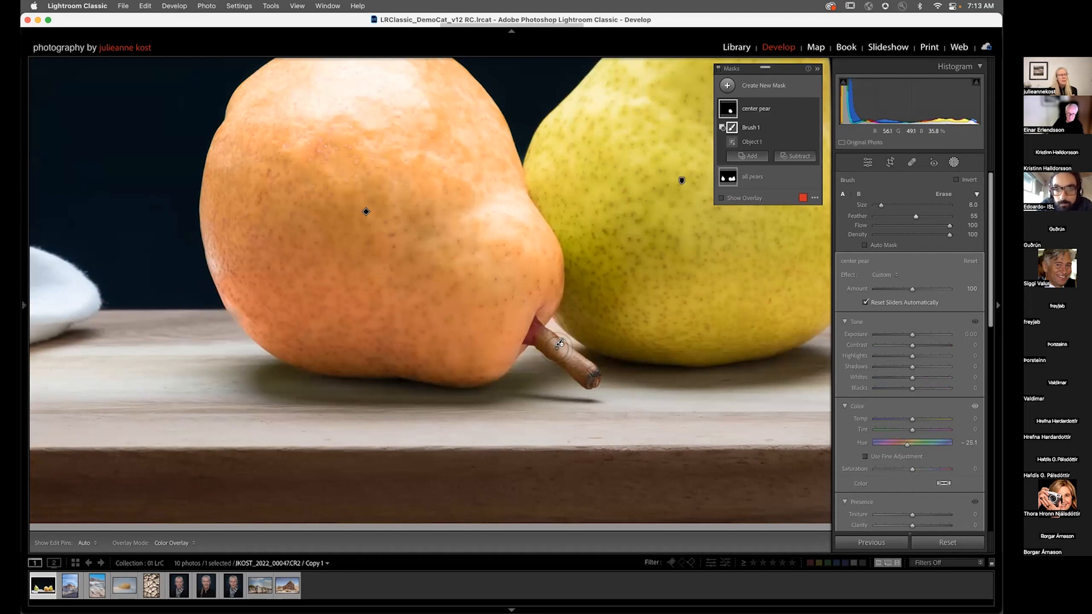
pyautogui.press('h')
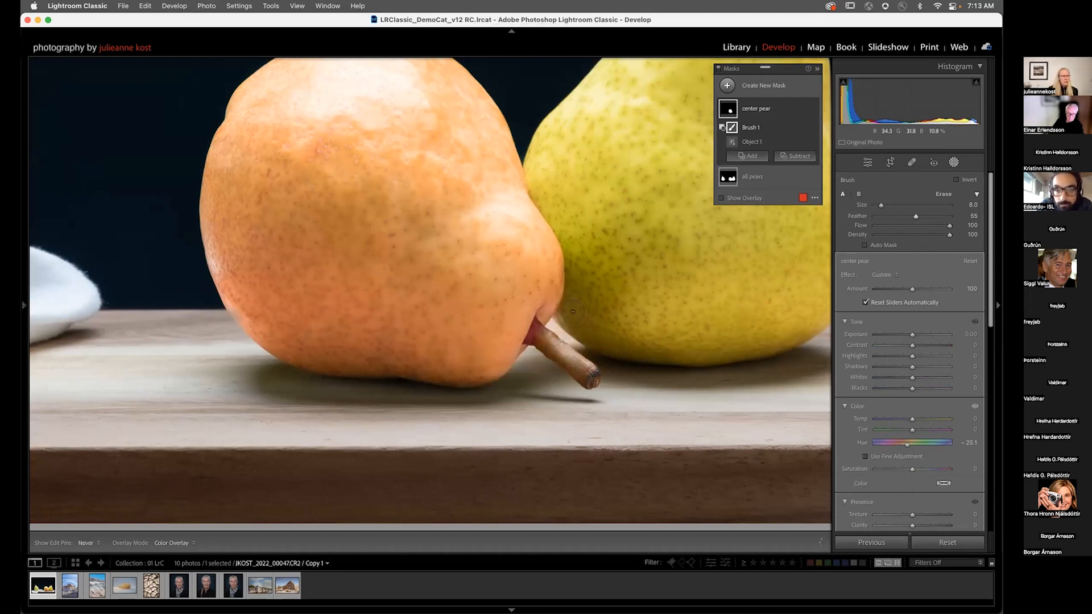
pyautogui.press('h')
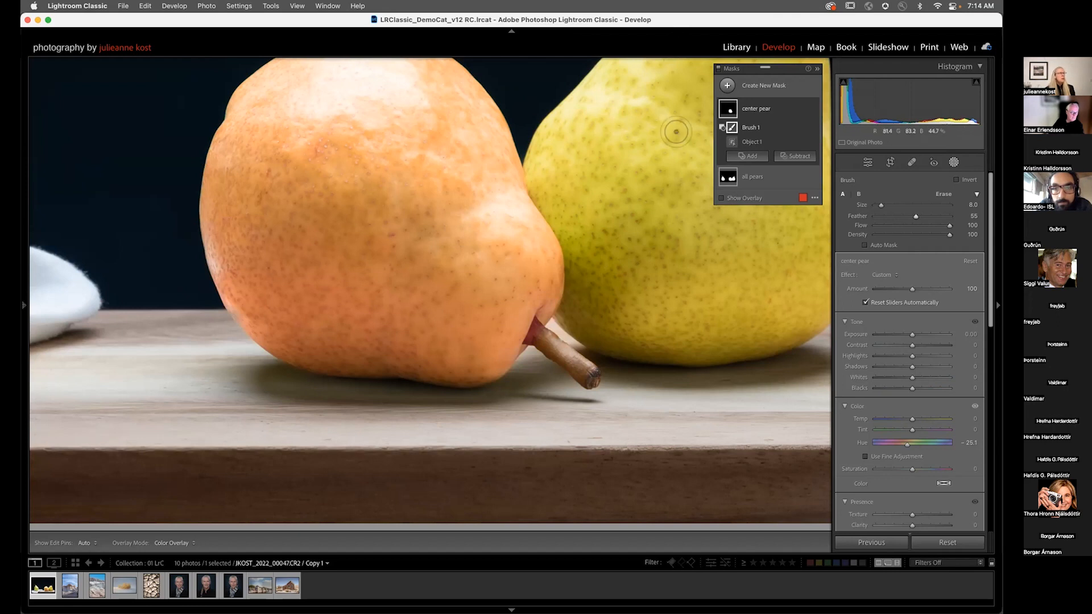
pyautogui.press('h')
pyautogui.moveTo(525, 328); pyautogui.dragTo(529, 331)
pyautogui.press('h')
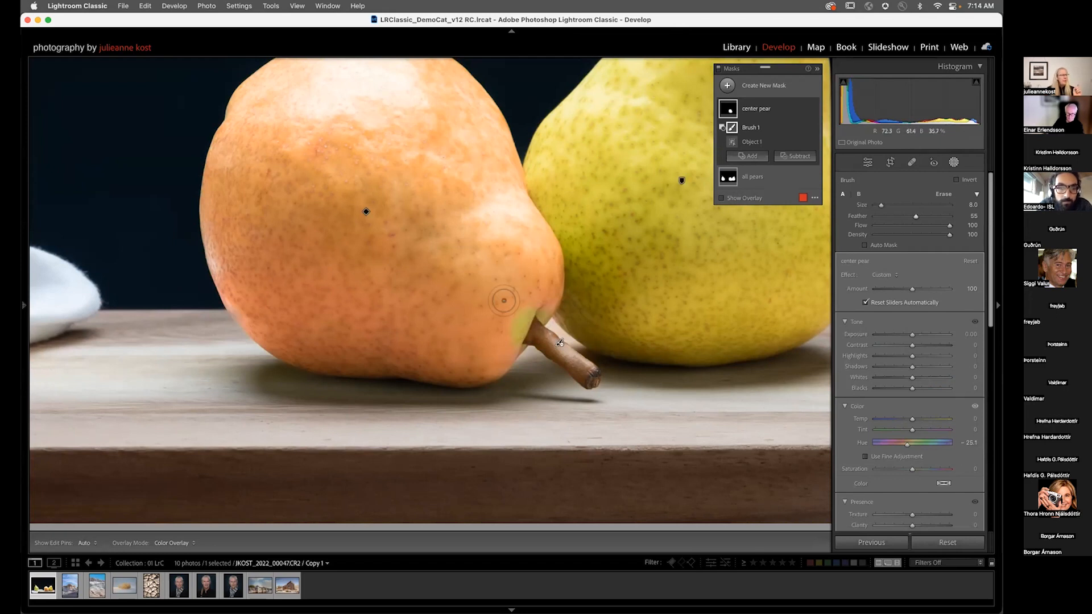
pyautogui.press('alt')
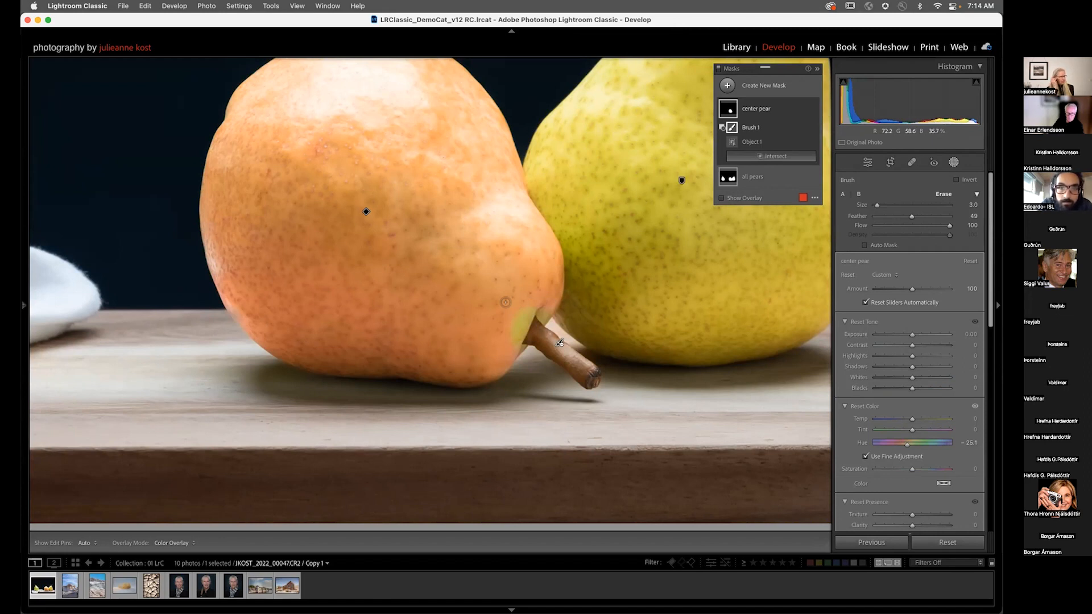
pyautogui.scroll(4, 506, 302)
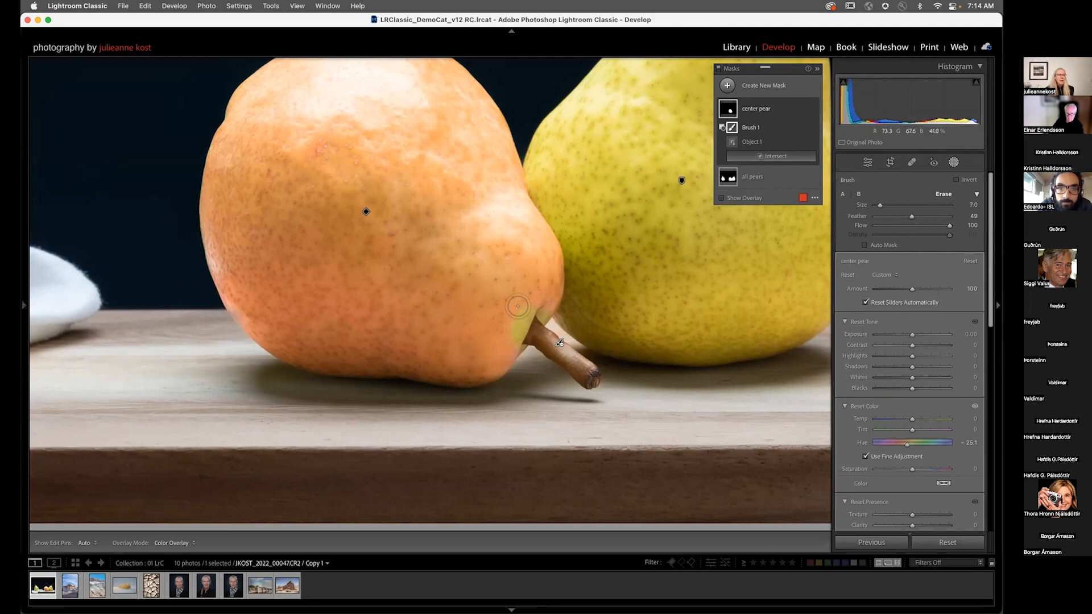
pyautogui.press('h')
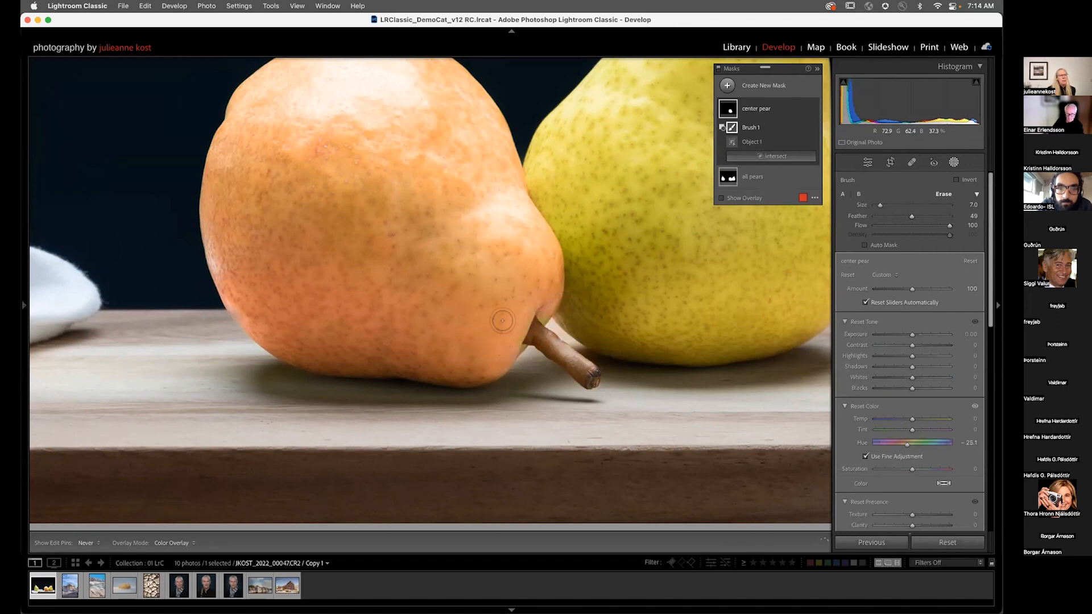
pyautogui.press('[')
pyautogui.press('[')
pyautogui.moveTo(540, 309); pyautogui.dragTo(537, 291)
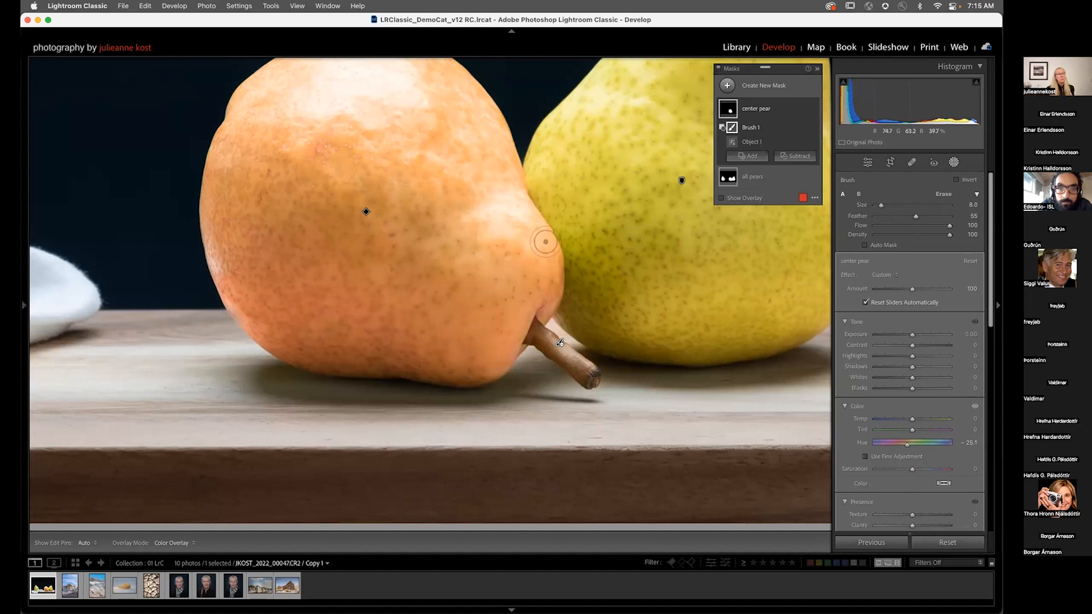
# Step: Add a second subtracting brush to the center pear mask with size 27, feather 82 and flow 52
pyautogui.click(793, 158)
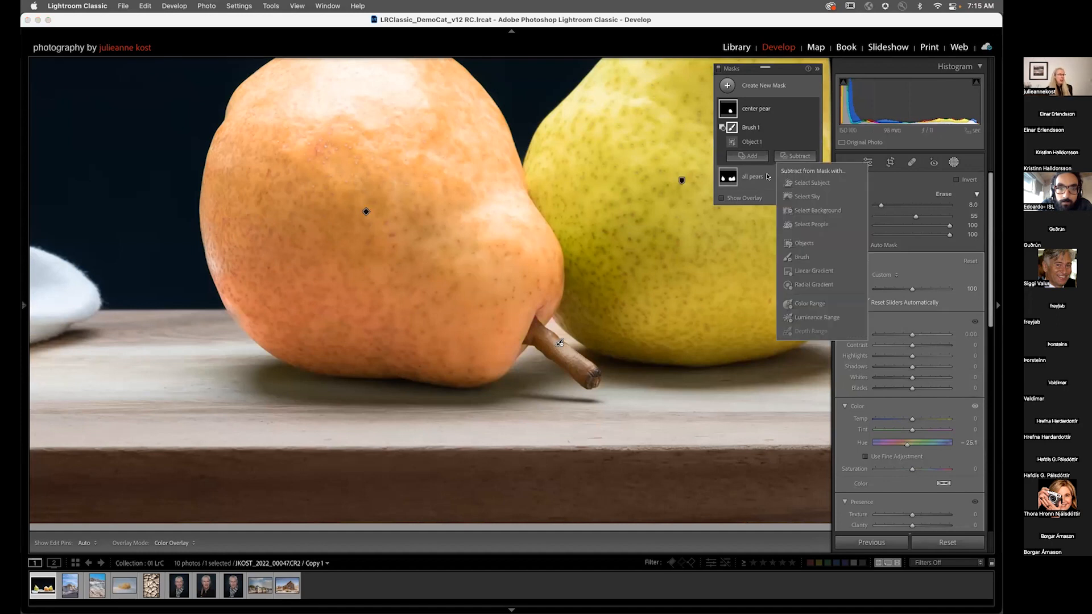
pyautogui.click(801, 257)
pyautogui.press(']')
pyautogui.press(']')
pyautogui.press(']')
pyautogui.press(']')
pyautogui.press(']')
pyautogui.press(']')
pyautogui.press(']')
pyautogui.press(']')
pyautogui.press(']')
pyautogui.press(']')
pyautogui.press(']')
pyautogui.press(']')
pyautogui.press(']')
pyautogui.press(']')
pyautogui.press(']')
pyautogui.press(']')
pyautogui.press(']')
pyautogui.press(']')
pyautogui.press(']')
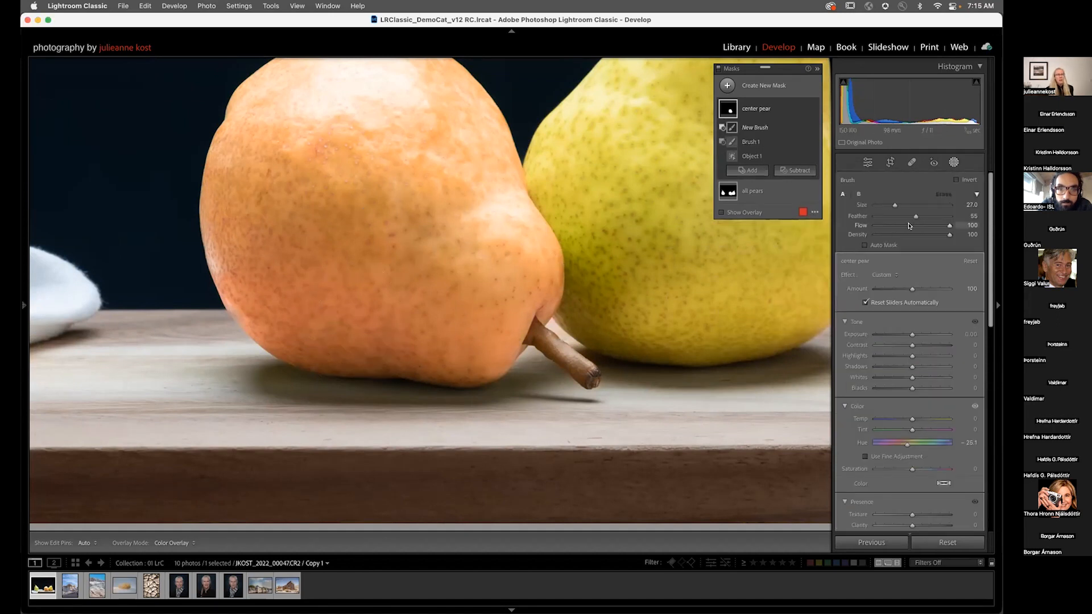
pyautogui.moveTo(924, 218); pyautogui.dragTo(936, 217)
pyautogui.press('z')
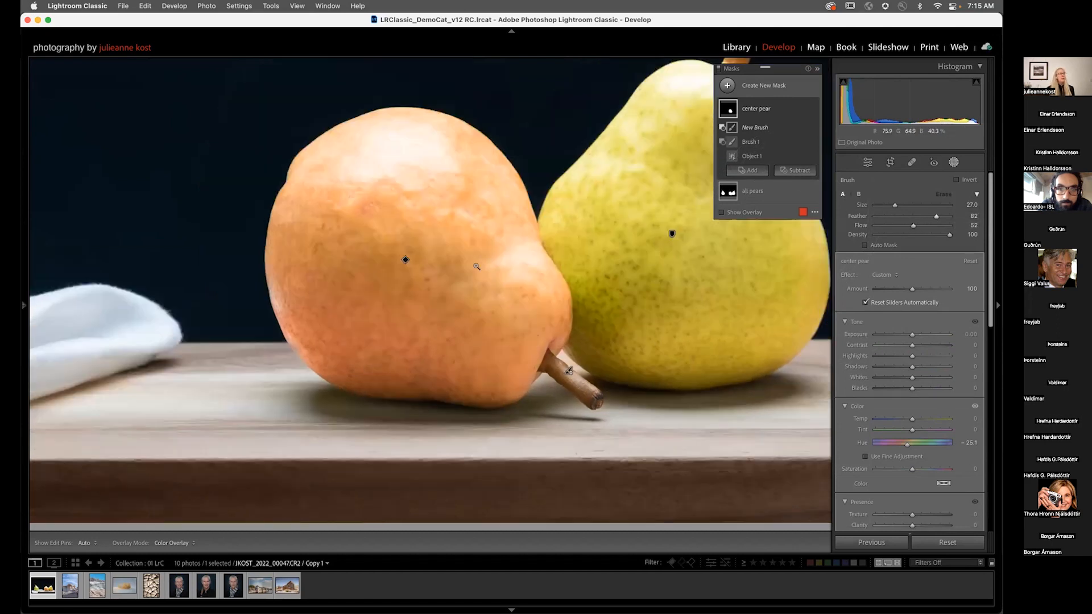
# Step: Brush out the lower part of the center pear with a 12-size brush
pyautogui.press('[')
pyautogui.press('[')
pyautogui.press('[')
pyautogui.press('[')
pyautogui.press('[')
pyautogui.press('h')
pyautogui.click(458, 403)
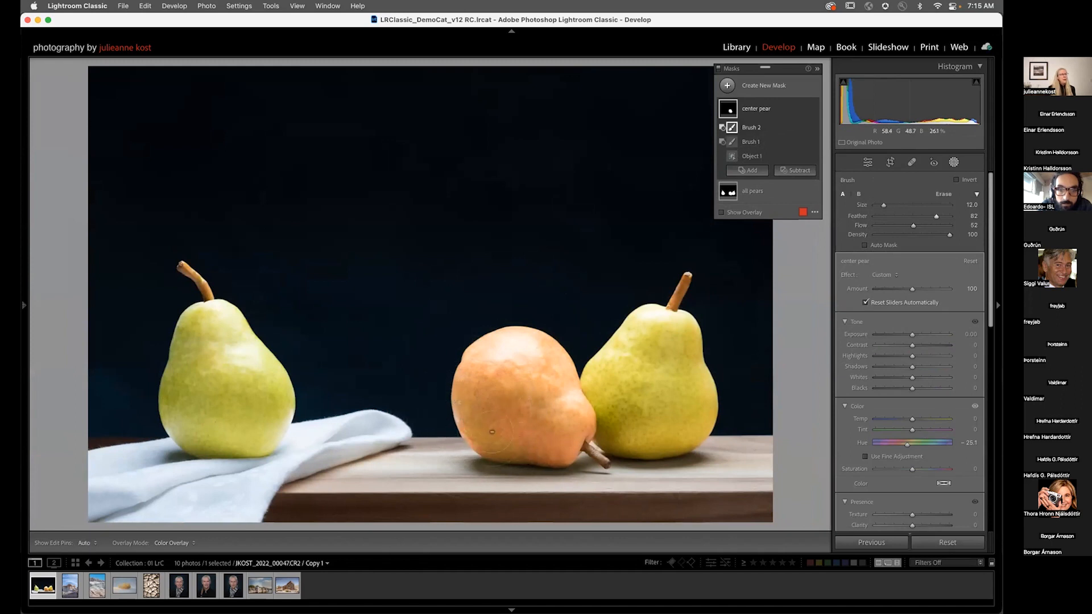
pyautogui.moveTo(505, 428)
pyautogui.mouseDown()
pyautogui.moveTo(574, 451)
pyautogui.moveTo(492, 430)
pyautogui.moveTo(520, 460)
pyautogui.moveTo(499, 434)
pyautogui.moveTo(460, 428)
pyautogui.mouseUp()
pyautogui.moveTo(500, 430)
pyautogui.mouseDown()
pyautogui.moveTo(552, 444)
pyautogui.moveTo(532, 446)
pyautogui.moveTo(601, 416)
pyautogui.moveTo(542, 453)
pyautogui.moveTo(597, 425)
pyautogui.moveTo(532, 446)
pyautogui.moveTo(600, 413)
pyautogui.moveTo(512, 448)
pyautogui.moveTo(489, 426)
pyautogui.moveTo(577, 431)
pyautogui.mouseUp()
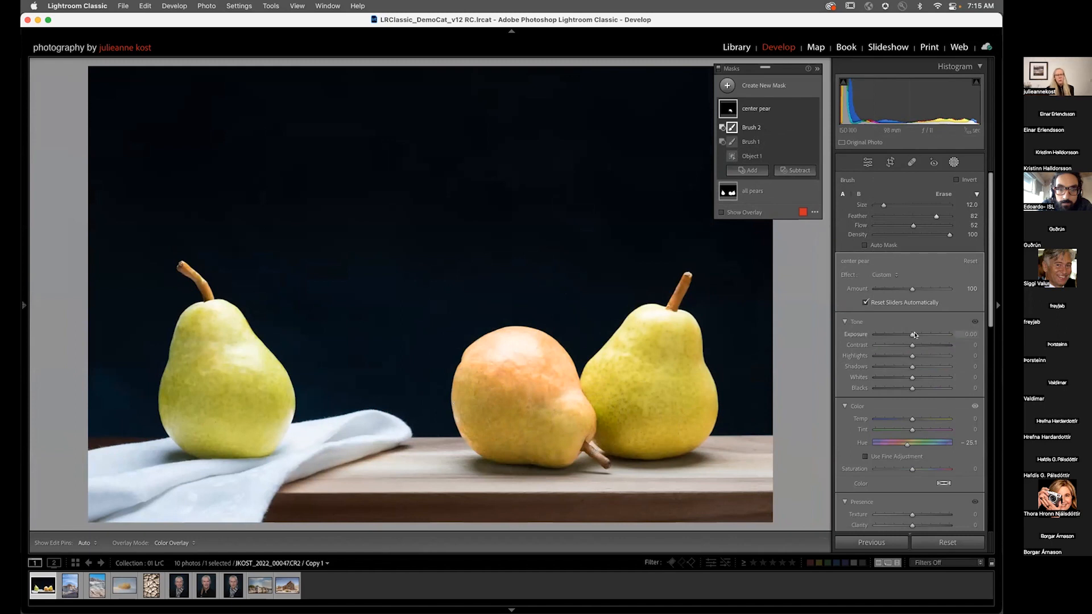
# Step: Set the center pear mask's Exposure to -0.59
pyautogui.moveTo(912, 336); pyautogui.dragTo(907, 336)
pyautogui.press('h')
pyautogui.press('h')
pyautogui.press('h')
pyautogui.press('h')
pyautogui.press('h')
pyautogui.press('h')
pyautogui.press('h')
pyautogui.press('h')
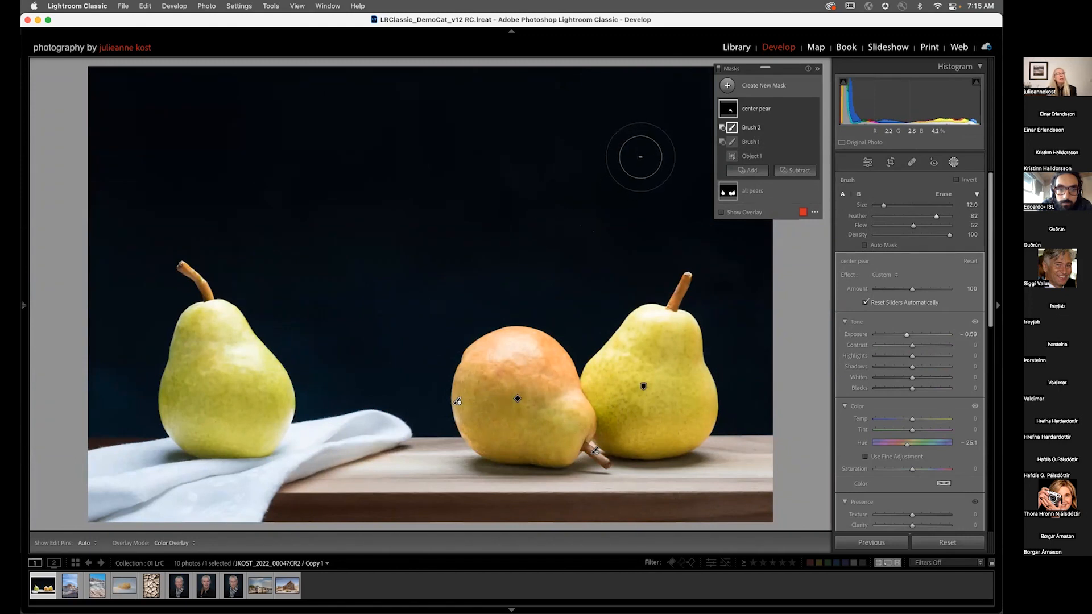
pyautogui.moveTo(732, 158)
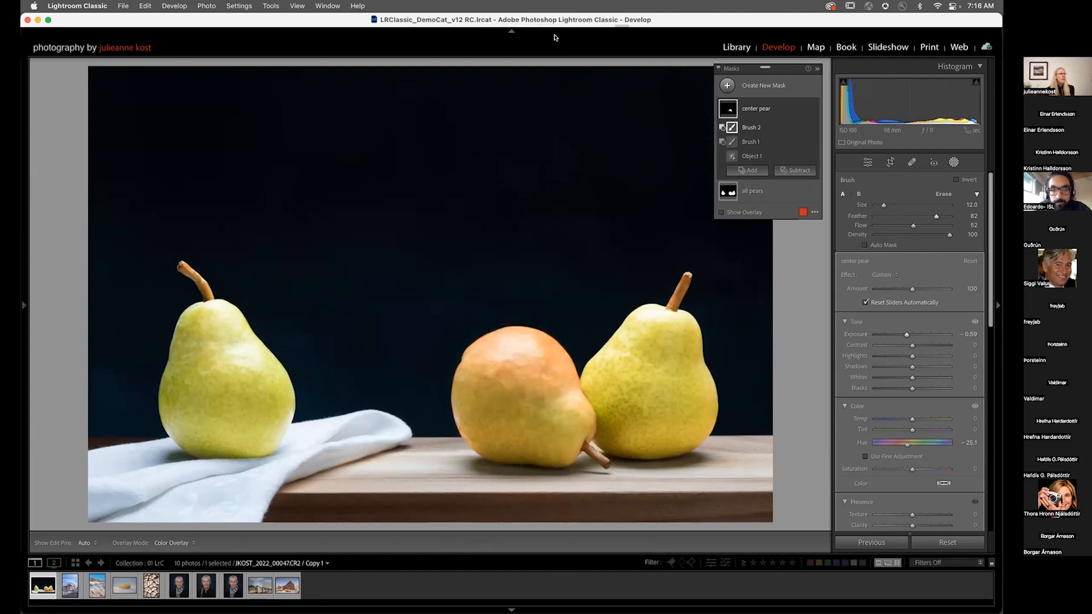
# Step: Select the second brush component and set its flow to 100 with a size of 8
pyautogui.click(720, 107)
pyautogui.click(723, 107)
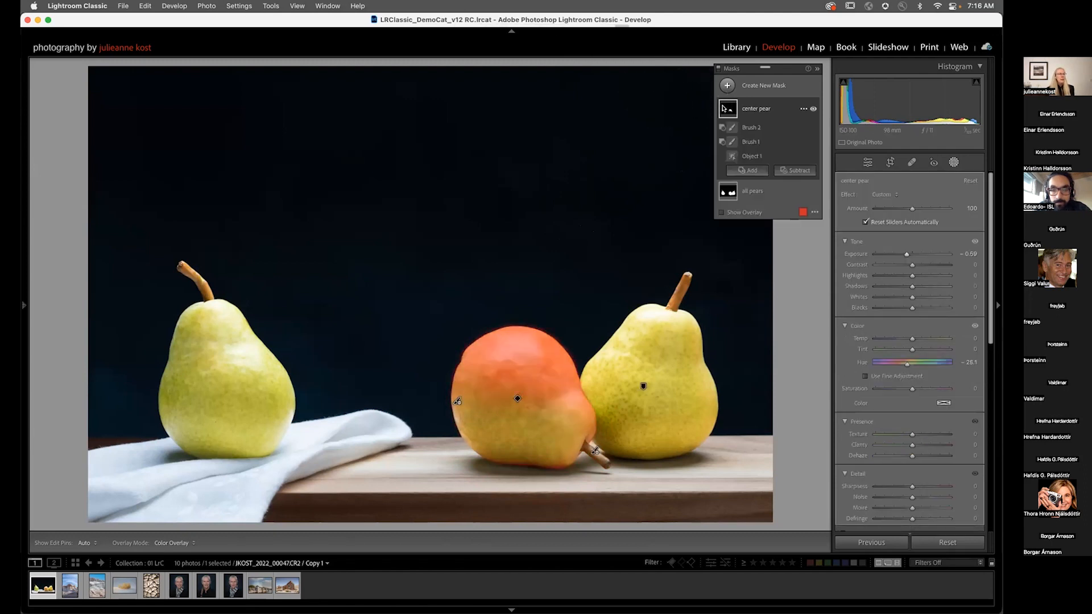
pyautogui.click(751, 128)
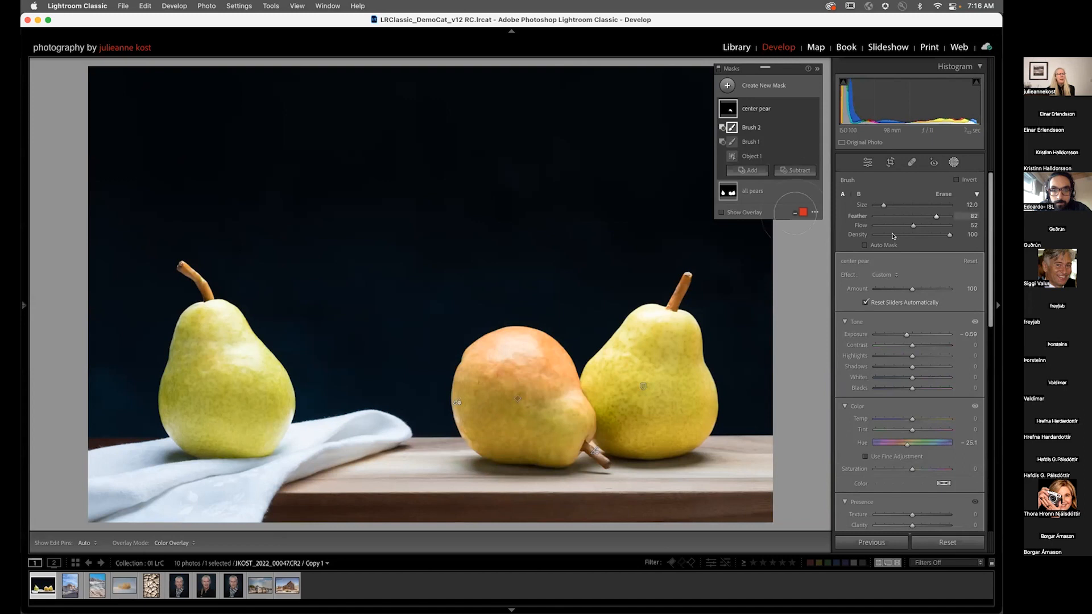
pyautogui.moveTo(911, 226); pyautogui.dragTo(951, 227)
pyautogui.press('[')
pyautogui.press('[')
# Step: Inspect the overlays of the center pear mask's individual components
pyautogui.press('h')
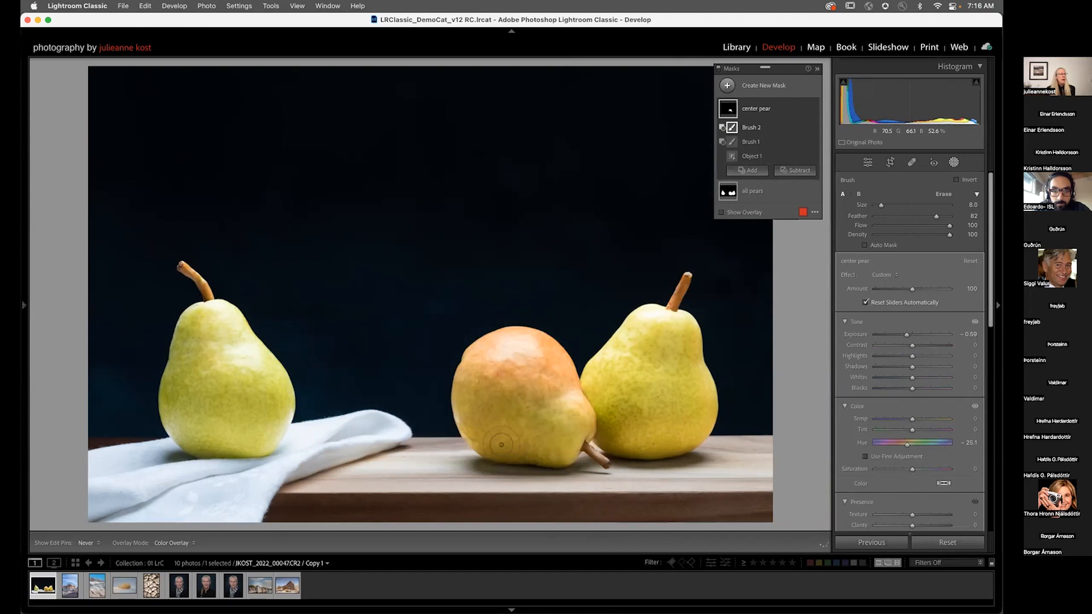
pyautogui.press('h')
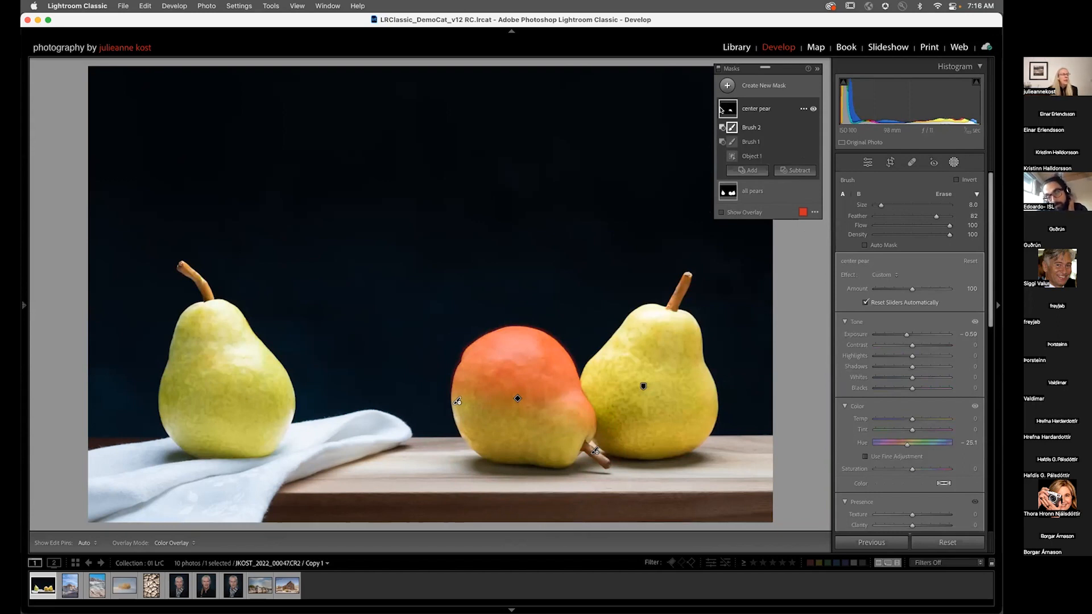
pyautogui.click(732, 128)
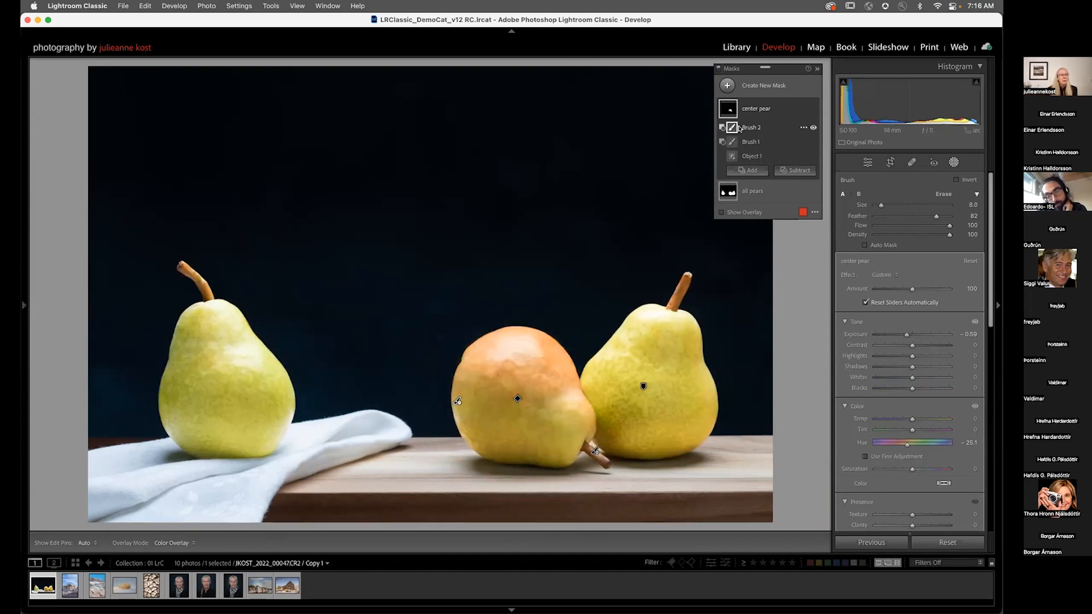
pyautogui.click(732, 156)
pyautogui.click(732, 127)
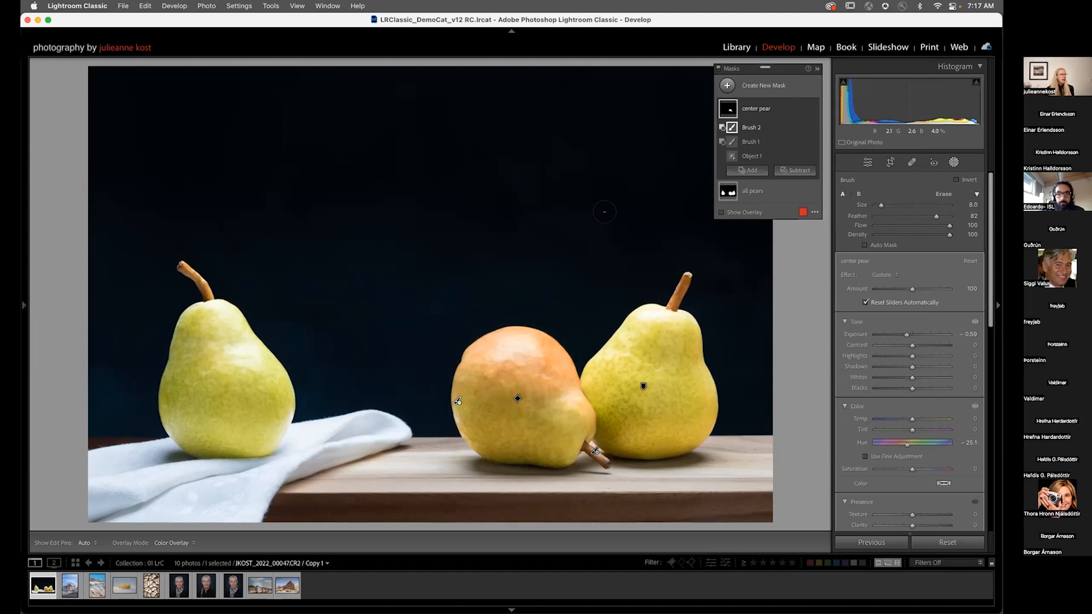
# Step: Create a new Objects mask by drawing a box around the white cloth
pyautogui.click(726, 85)
pyautogui.click(780, 166)
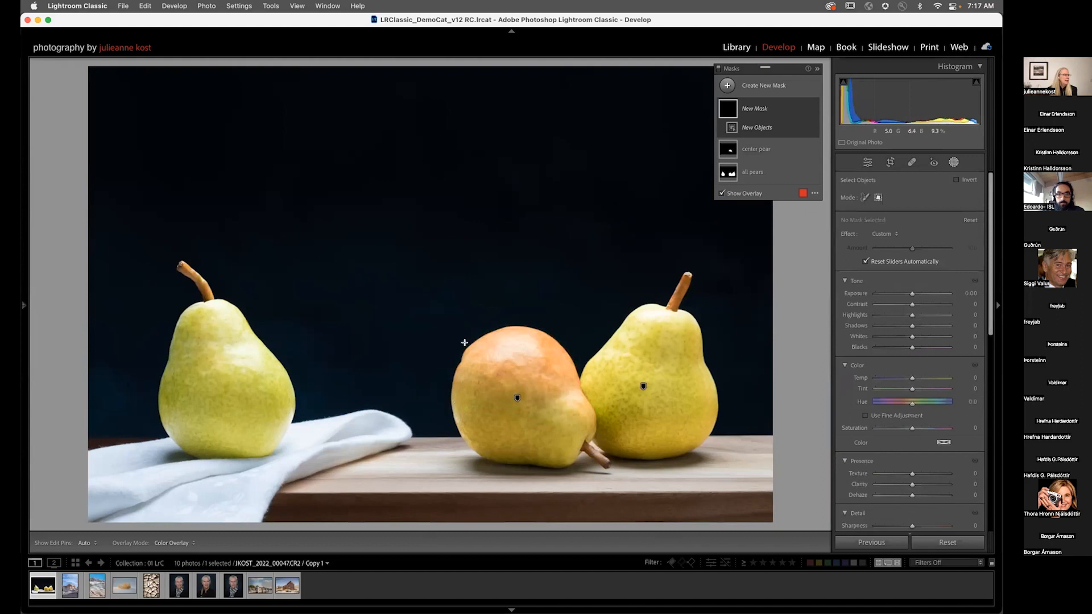
pyautogui.moveTo(433, 368); pyautogui.dragTo(72, 527)
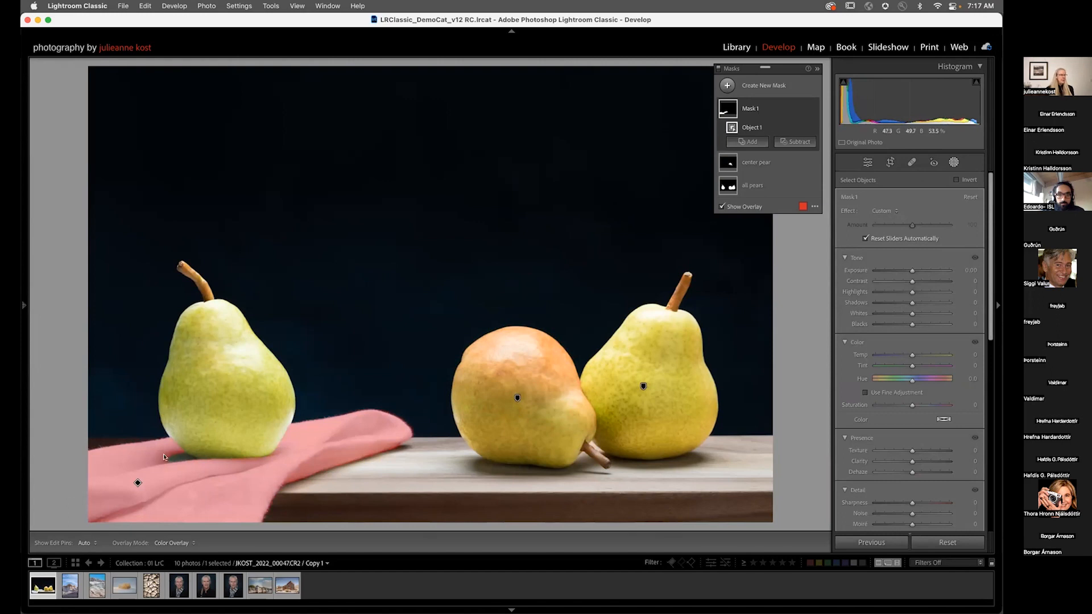
pyautogui.click(769, 141)
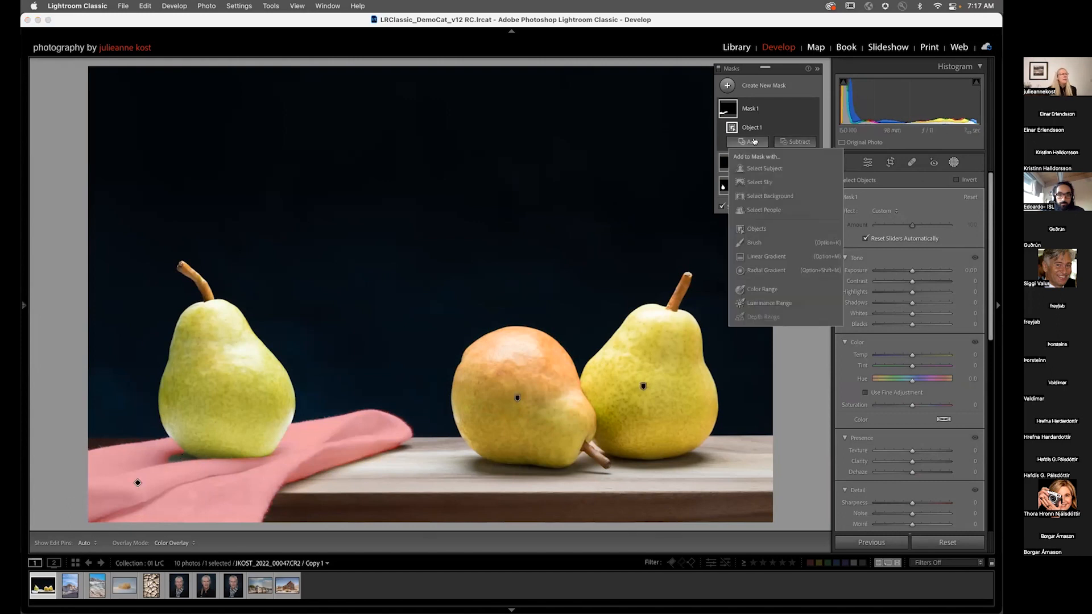
pyautogui.click(754, 239)
pyautogui.moveTo(182, 447); pyautogui.dragTo(165, 455)
pyautogui.press('h')
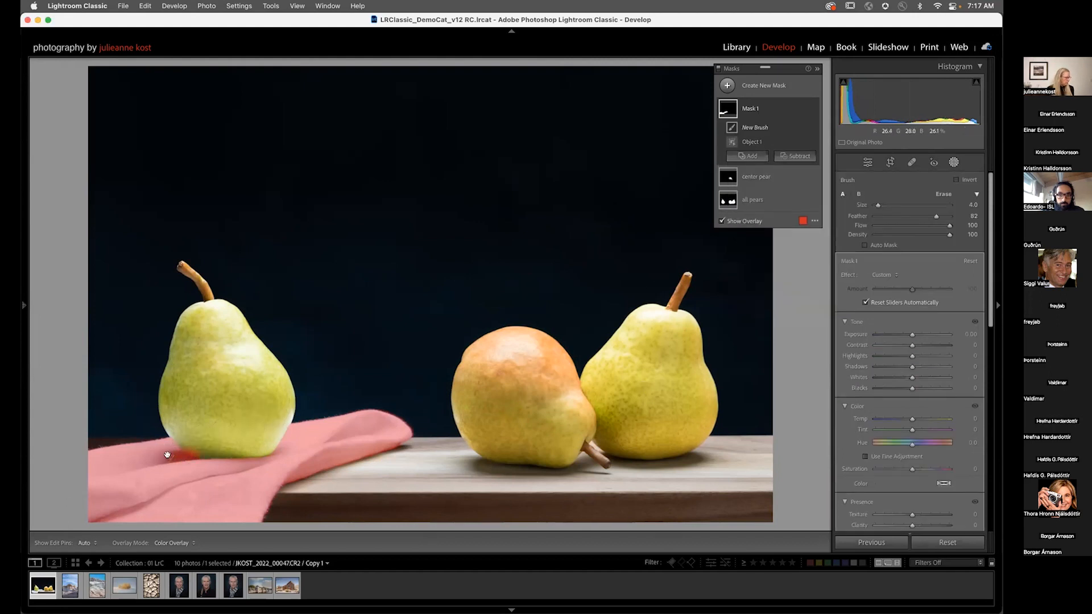
pyautogui.press('super+z')
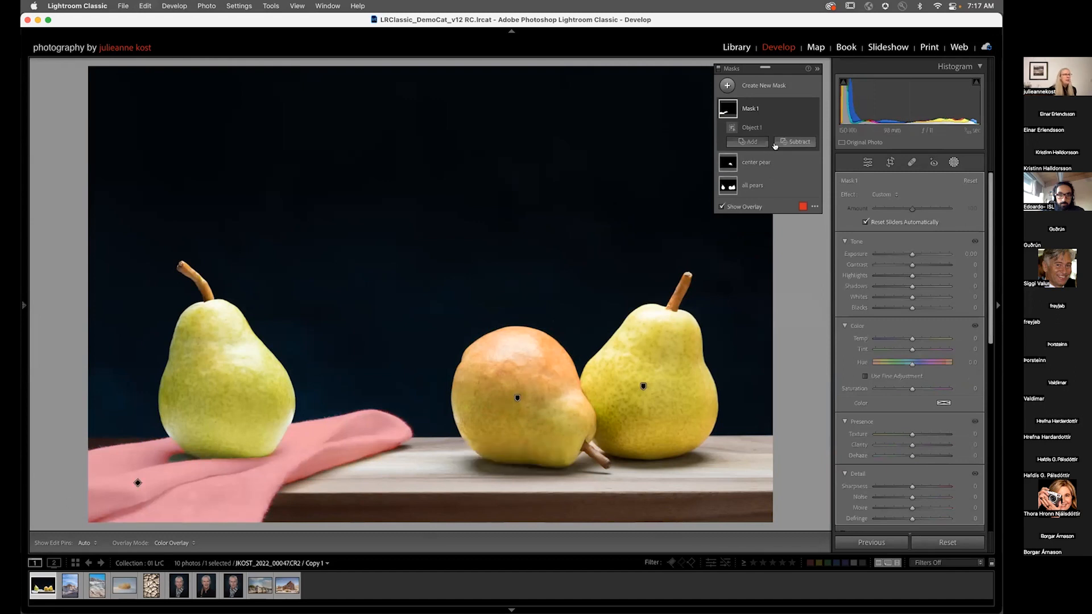
# Step: Add a brush to the cloth mask and paint a stroke near the left pear's base
pyautogui.click(748, 142)
pyautogui.click(762, 243)
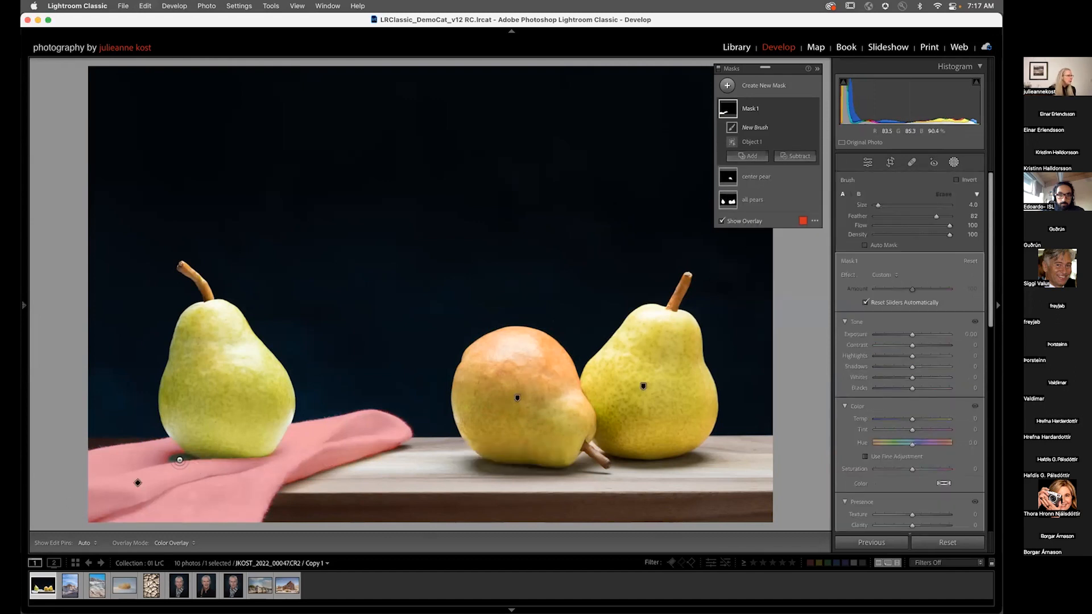
pyautogui.moveTo(174, 460); pyautogui.dragTo(192, 465)
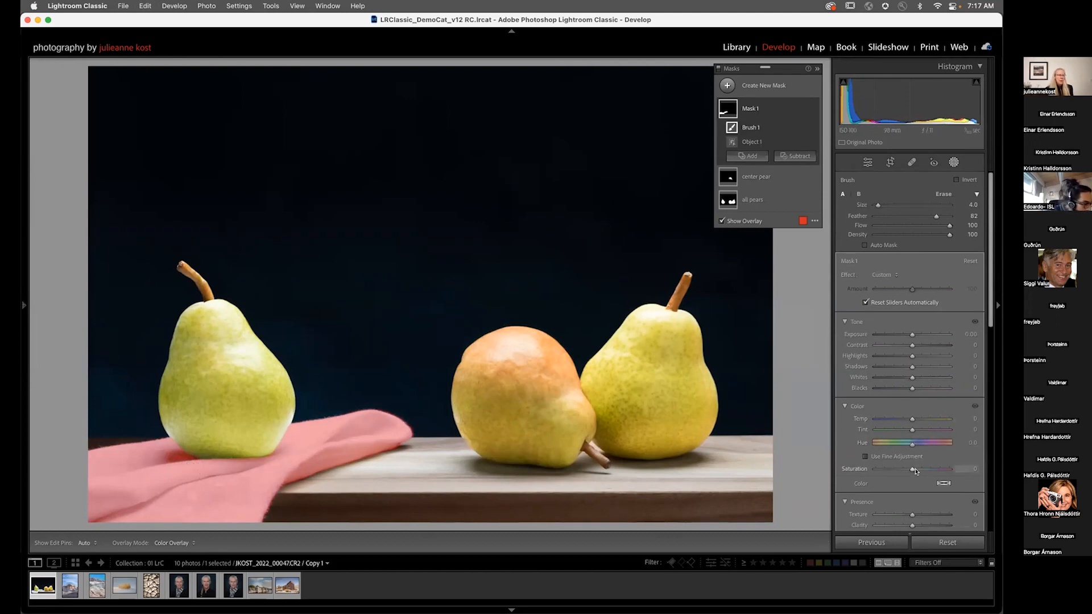
# Step: Set the cloth mask's saturation to -62, resetting any highlights and whites changes
pyautogui.moveTo(913, 470); pyautogui.dragTo(891, 470)
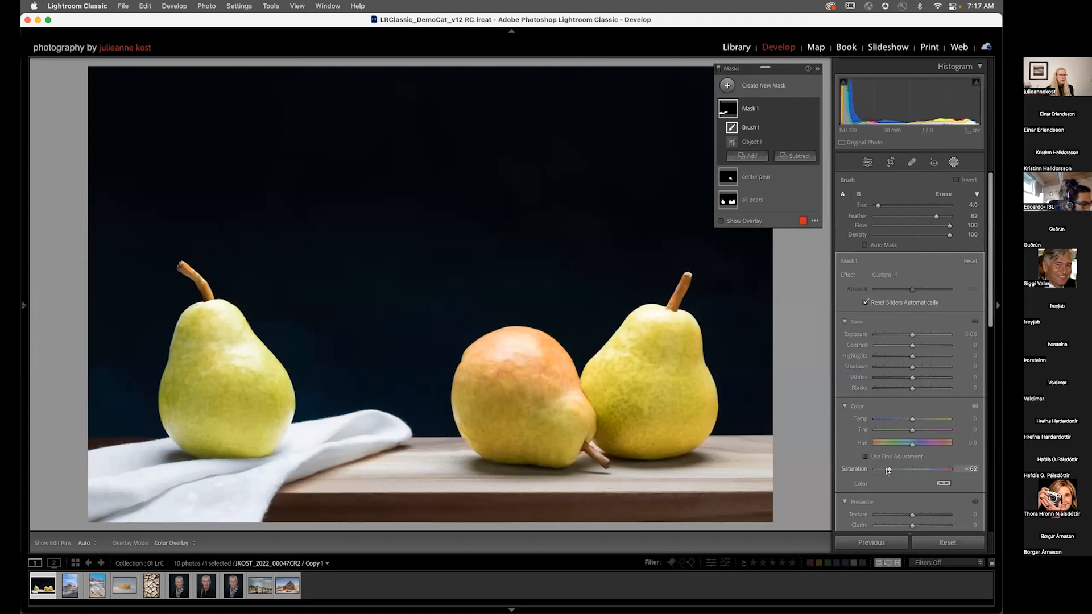
pyautogui.moveTo(909, 357); pyautogui.dragTo(907, 377)
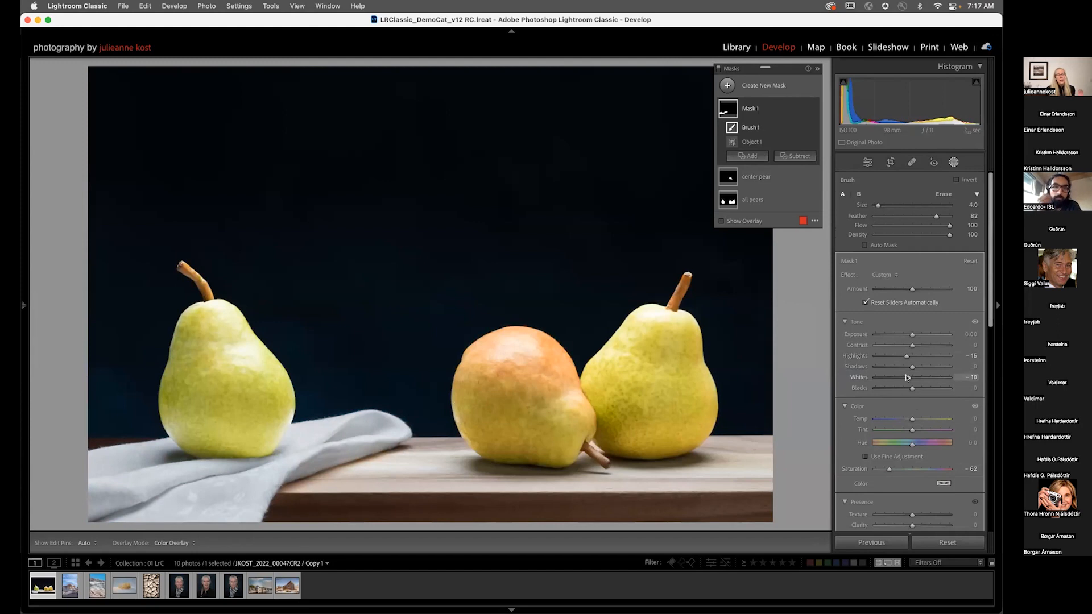
pyautogui.doubleClick(908, 377)
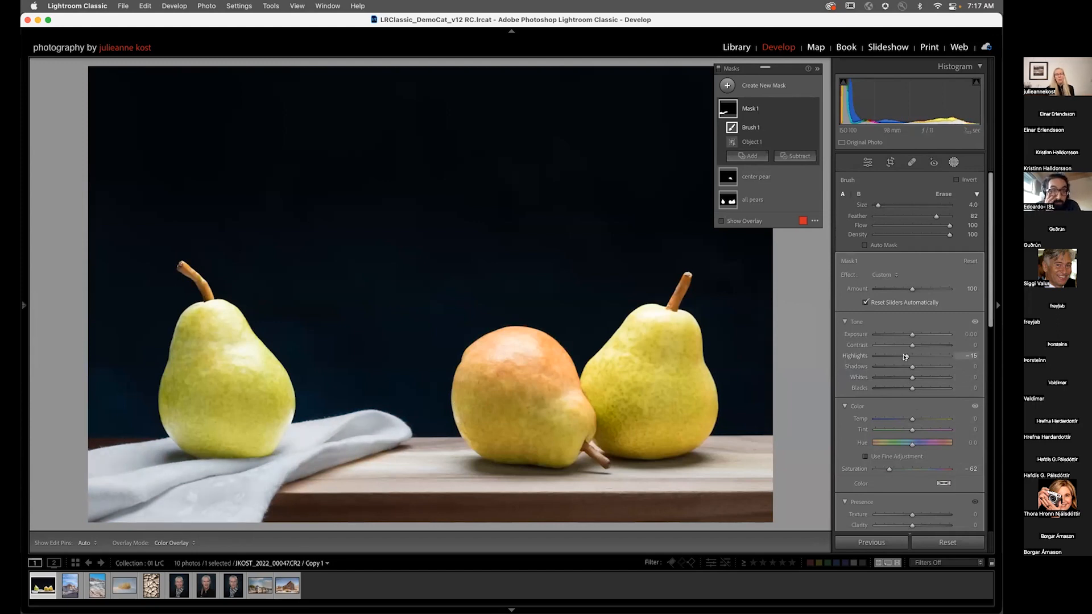
pyautogui.doubleClick(905, 357)
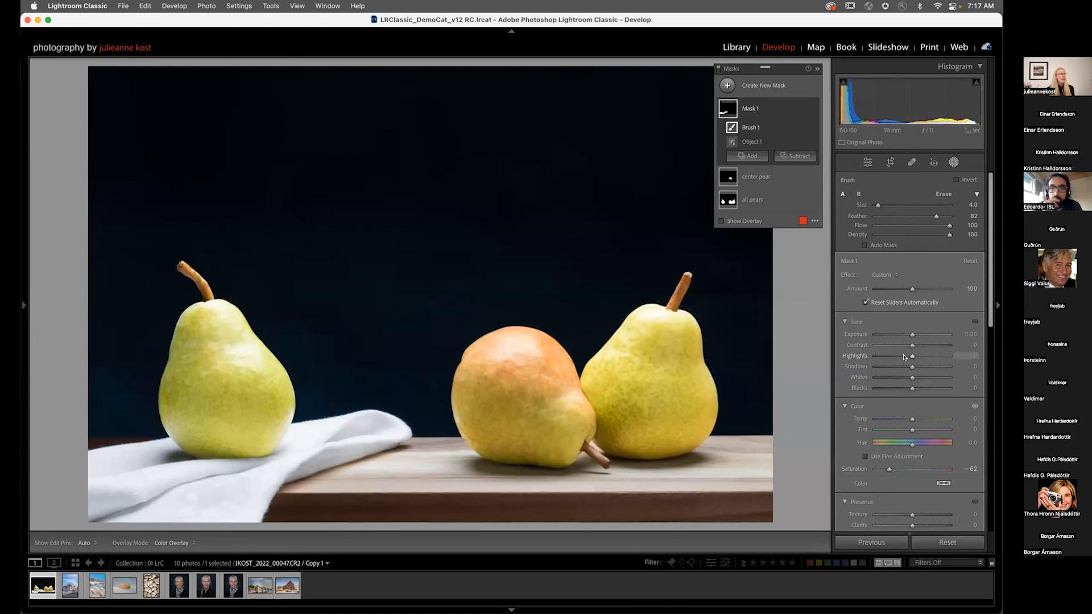
# Step: Rename the cloth mask to desat nap
pyautogui.doubleClick(751, 109)
pyautogui.write('c')
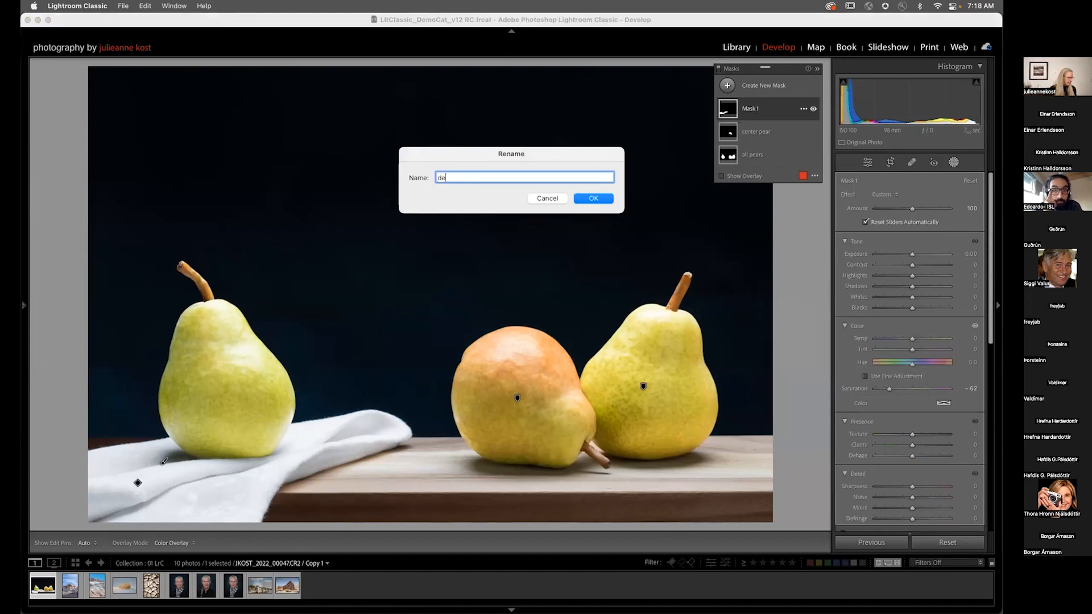
pyautogui.write('esat nap')
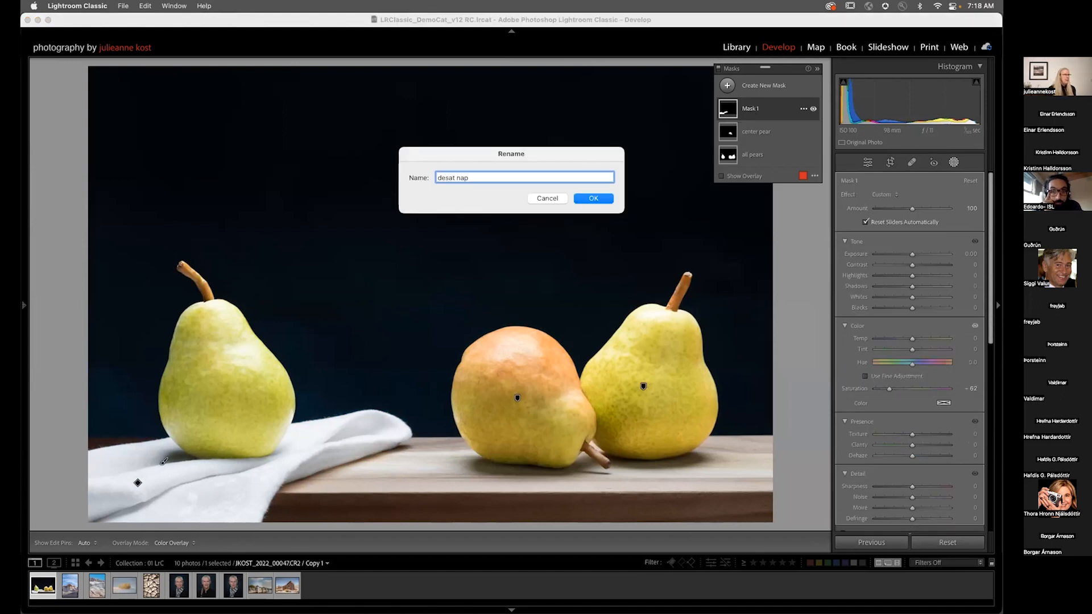
pyautogui.press('Return')
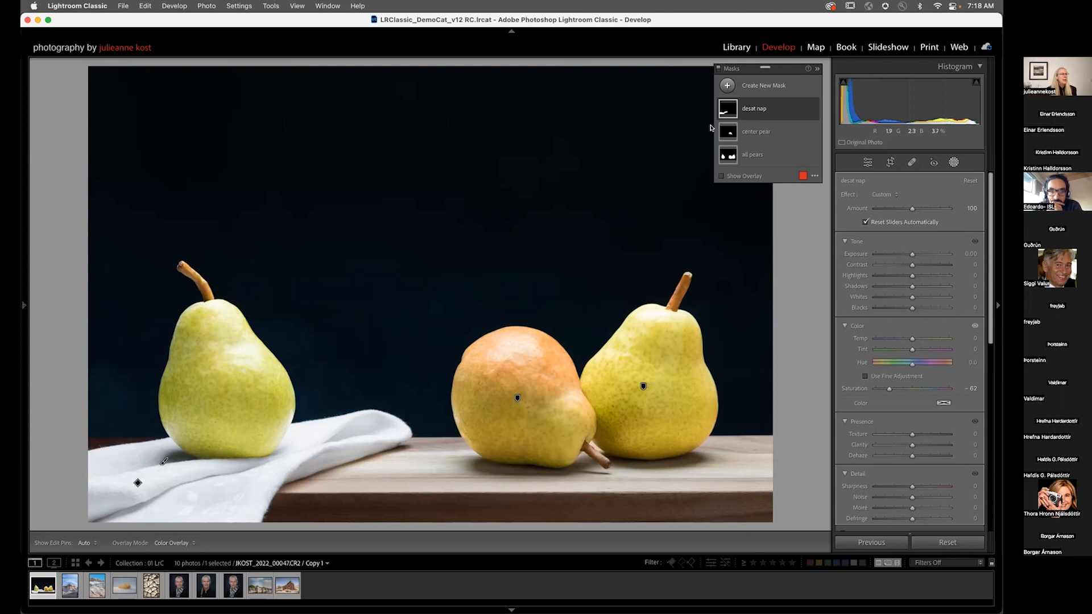
# Step: Create a new Objects mask by boxing the white cloth and set its highlights to -17
pyautogui.click(727, 85)
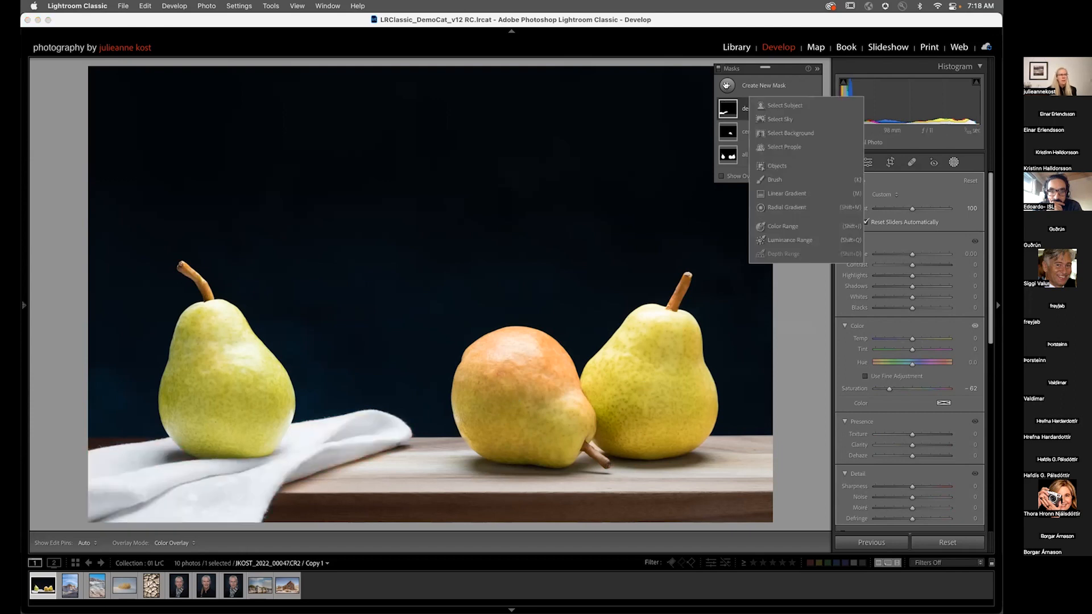
pyautogui.click(777, 165)
pyautogui.moveTo(418, 387); pyautogui.dragTo(88, 523)
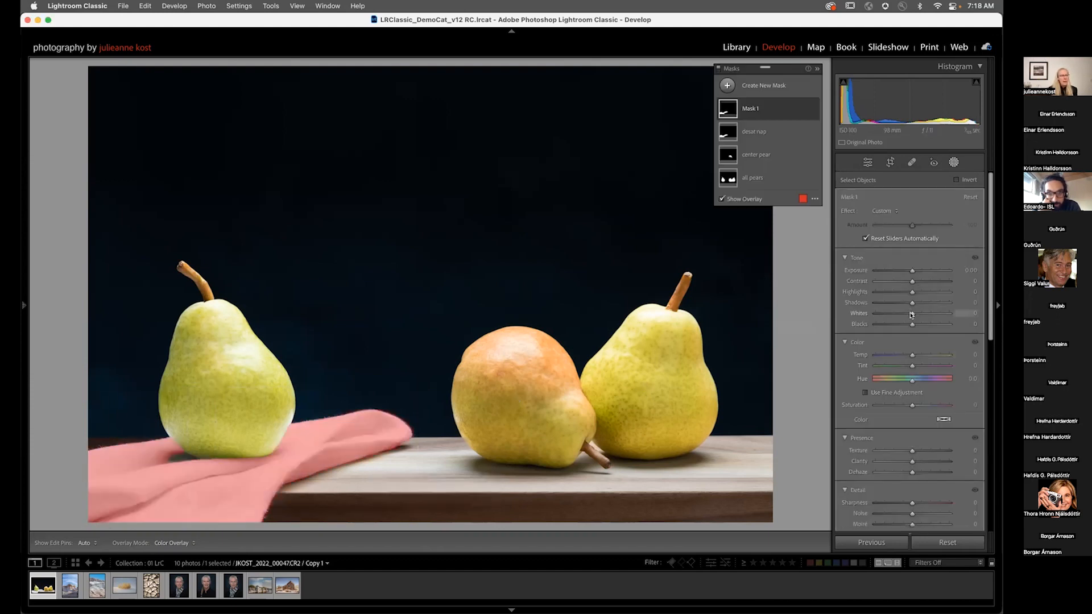
pyautogui.moveTo(913, 292); pyautogui.dragTo(905, 293)
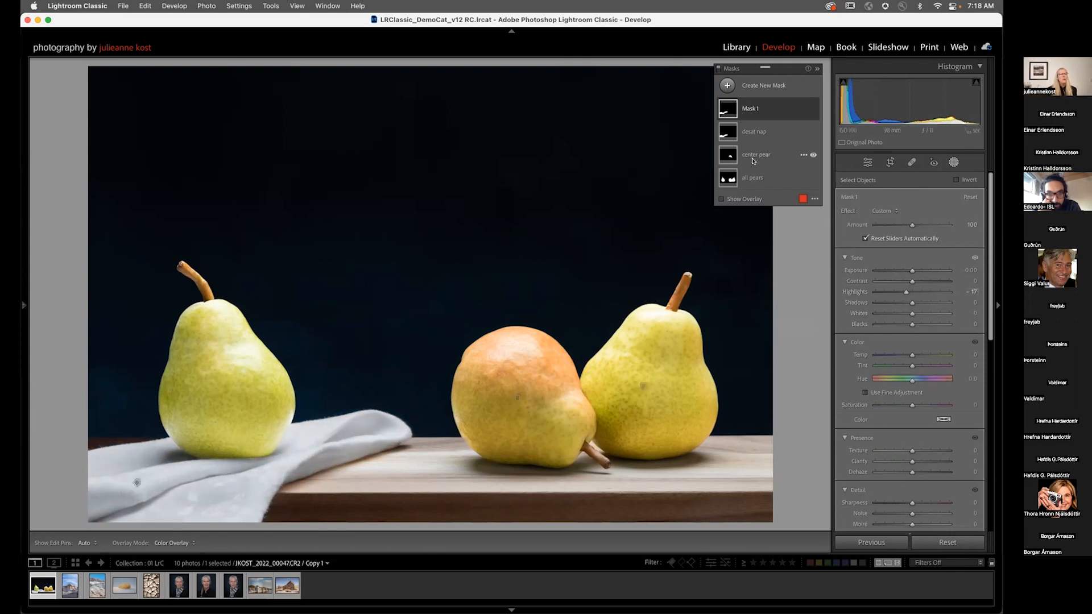
# Step: Subtract a linear gradient from the new cloth mask, drawn diagonally across the left pear's base
pyautogui.click(763, 111)
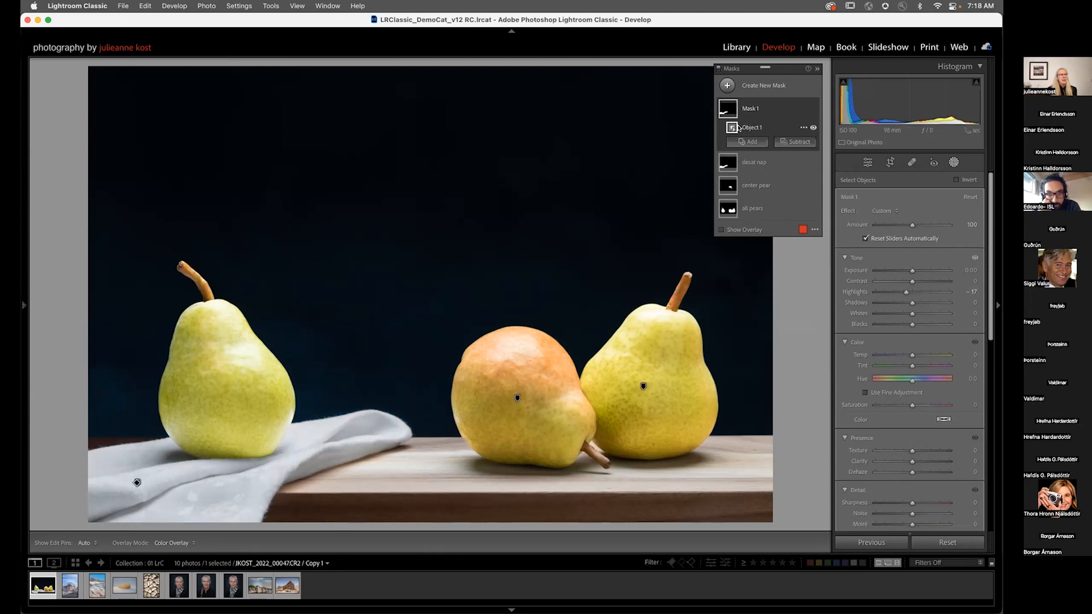
pyautogui.moveTo(733, 129)
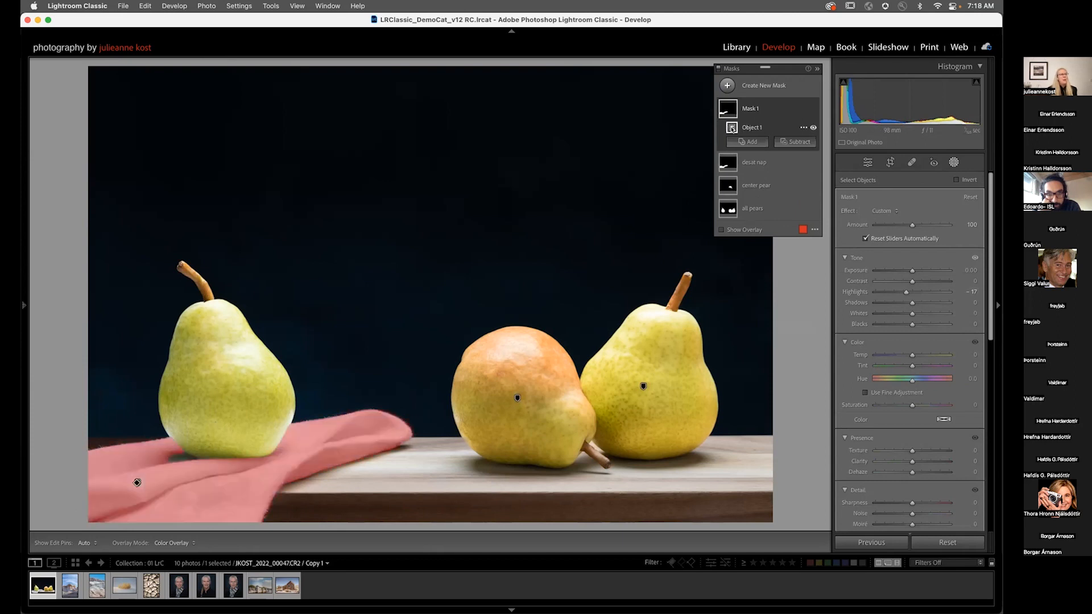
pyautogui.click(796, 142)
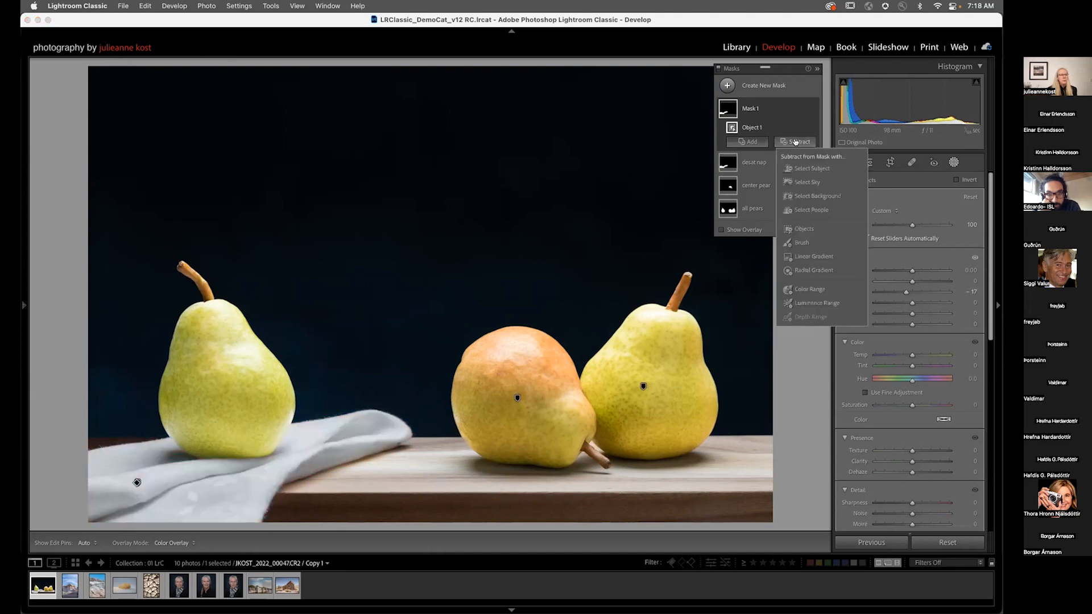
pyautogui.click(804, 255)
pyautogui.moveTo(170, 490); pyautogui.dragTo(245, 394)
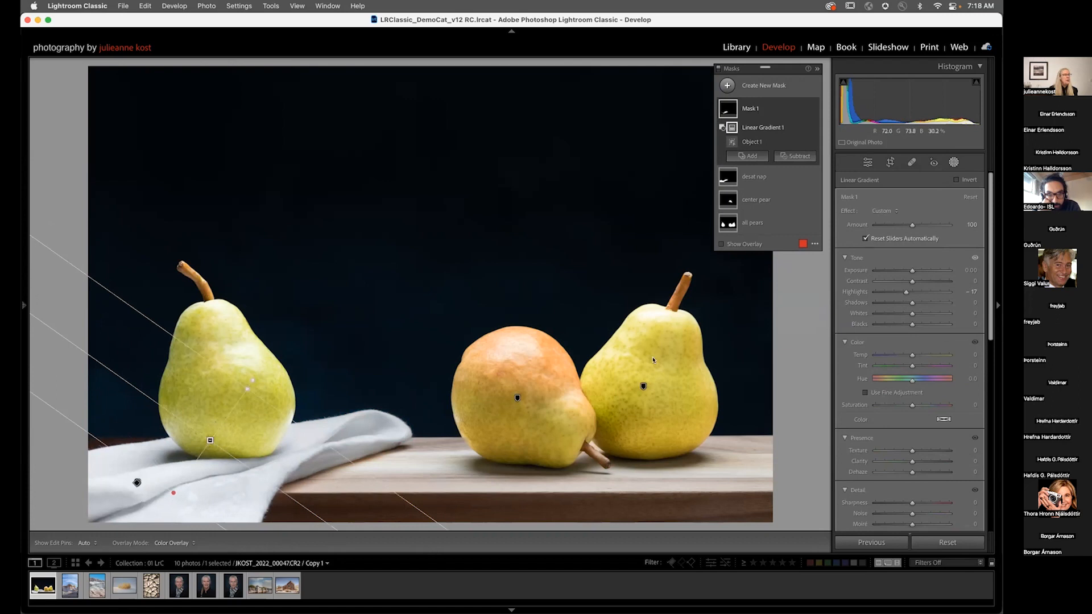
# Step: Reposition and rotate the subtracted gradient around the left pear's base
pyautogui.moveTo(728, 140)
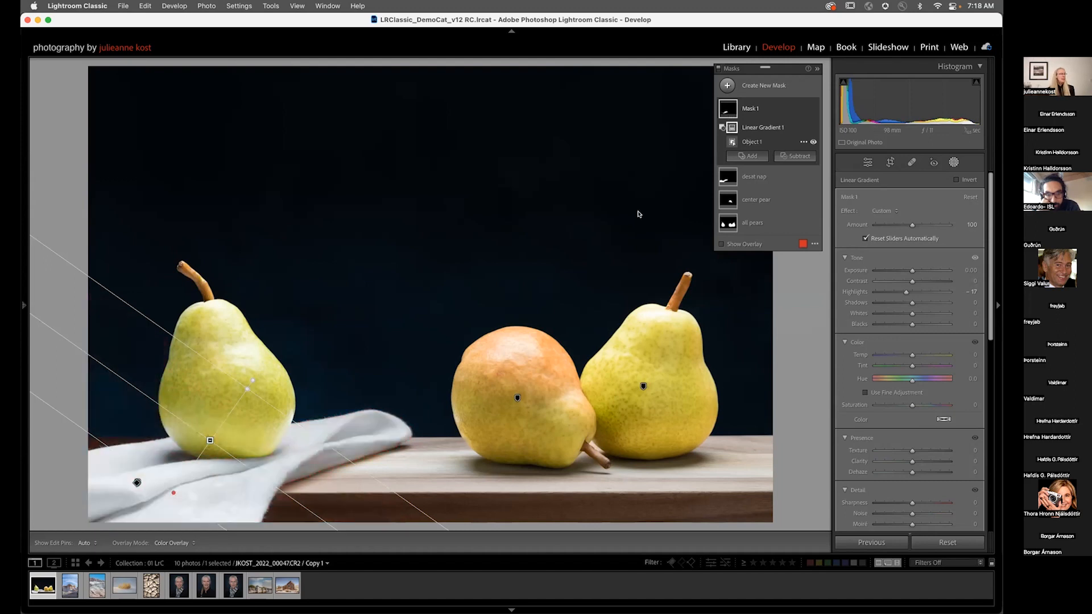
pyautogui.moveTo(210, 440)
pyautogui.moveTo(209, 440); pyautogui.dragTo(207, 467)
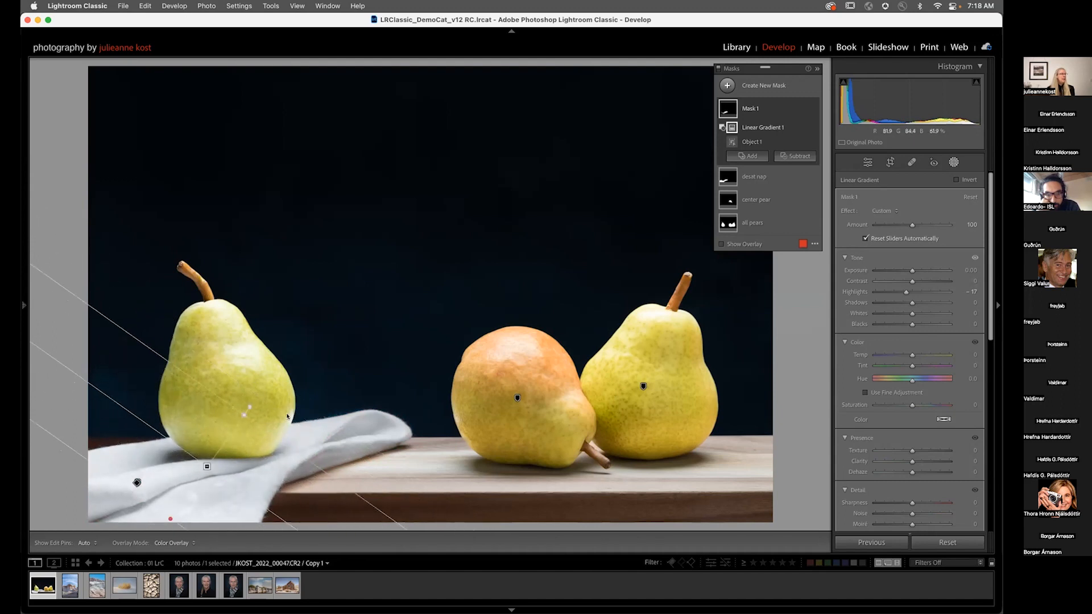
pyautogui.moveTo(253, 420); pyautogui.dragTo(267, 396)
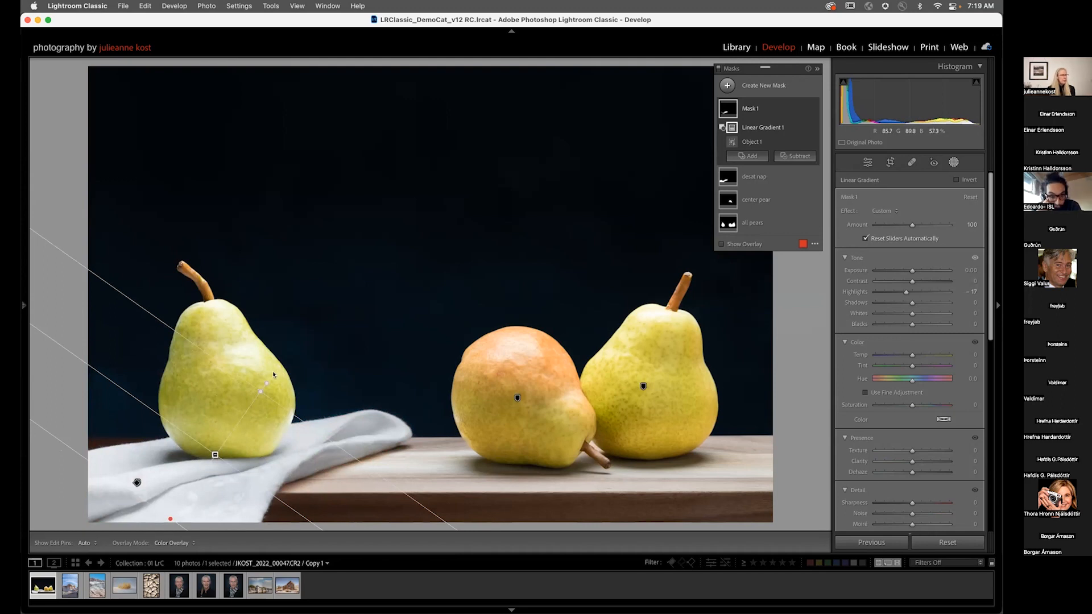
pyautogui.moveTo(266, 378); pyautogui.dragTo(281, 394)
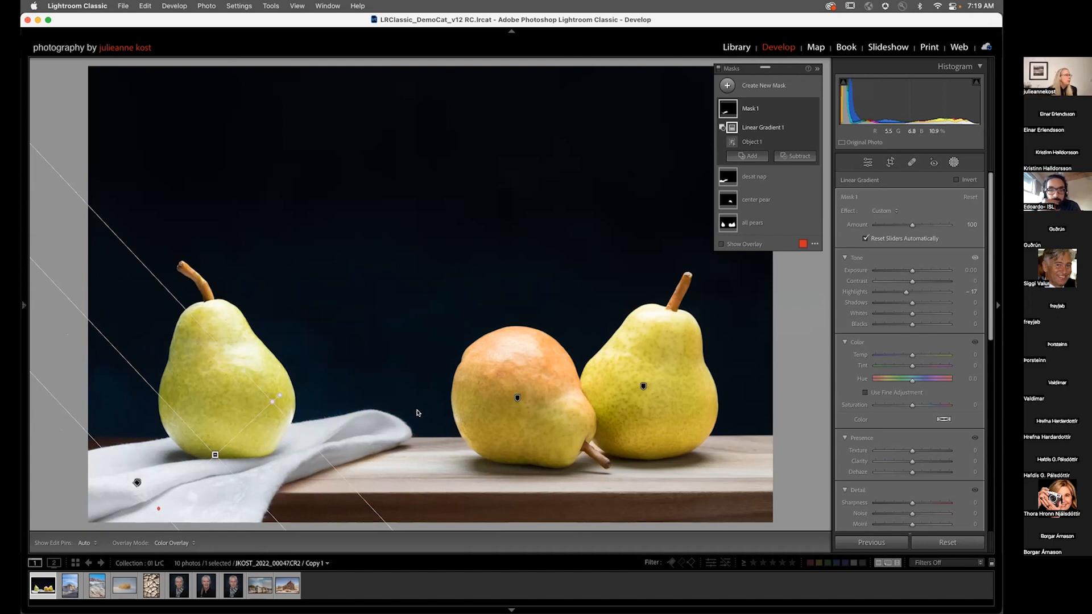
# Step: Create a new Brush mask
pyautogui.moveTo(728, 115)
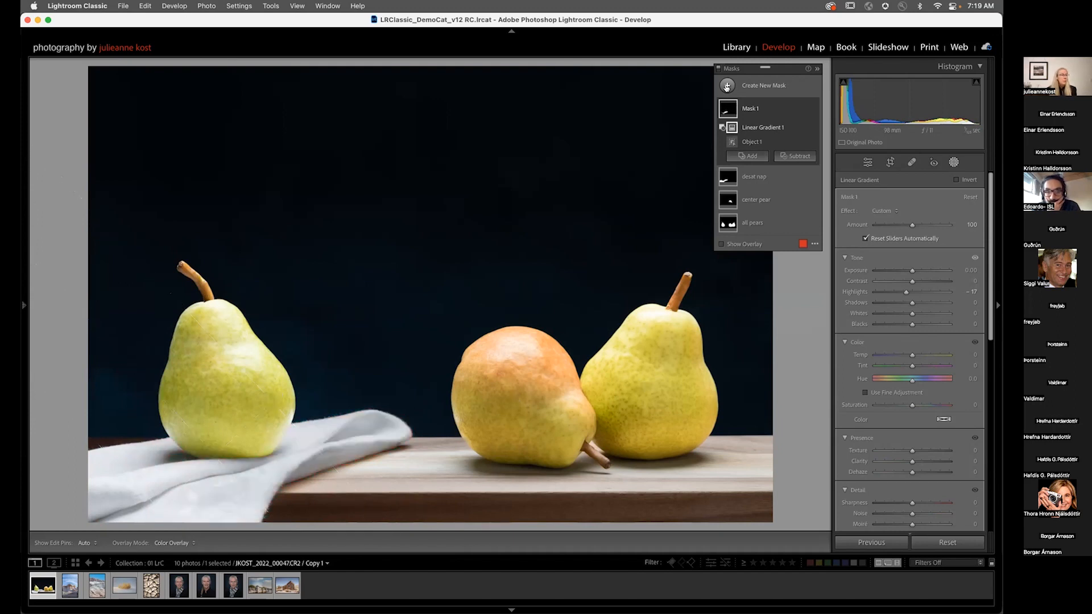
pyautogui.click(727, 85)
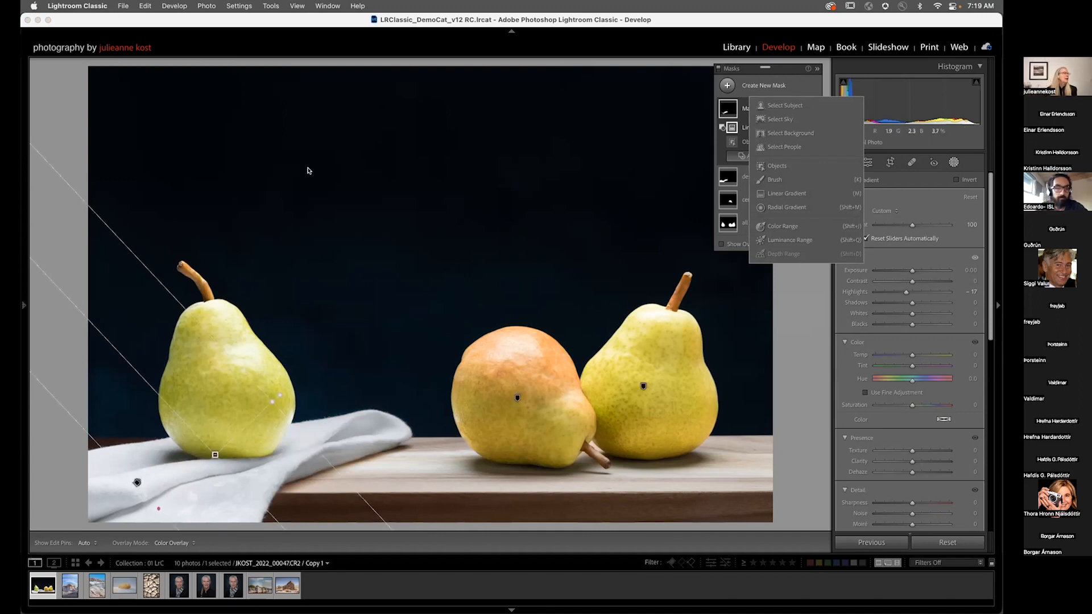
pyautogui.click(795, 178)
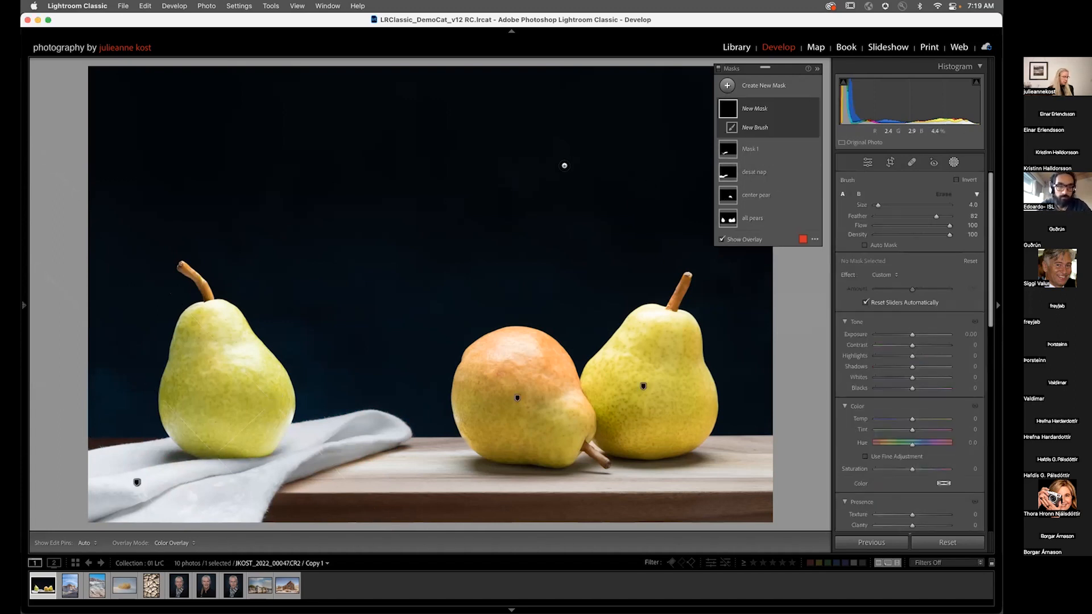
pyautogui.press('super+bracketleft')
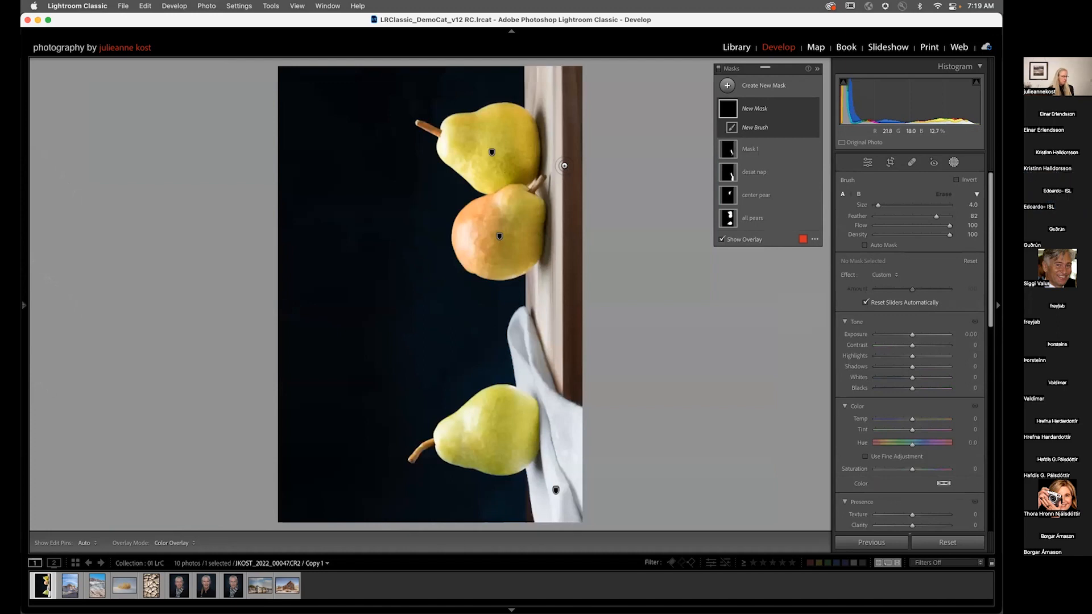
pyautogui.press('super+bracketright')
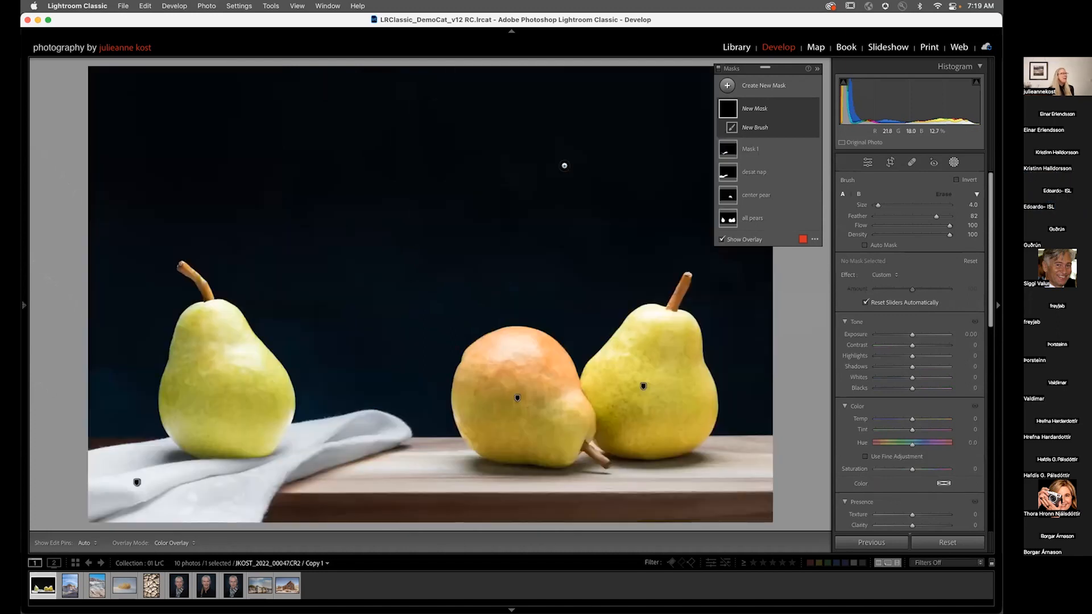
# Step: Set the brush size to 19 and feather to 100, and paint a spot at the photo's top-left corner
pyautogui.press('super+minus')
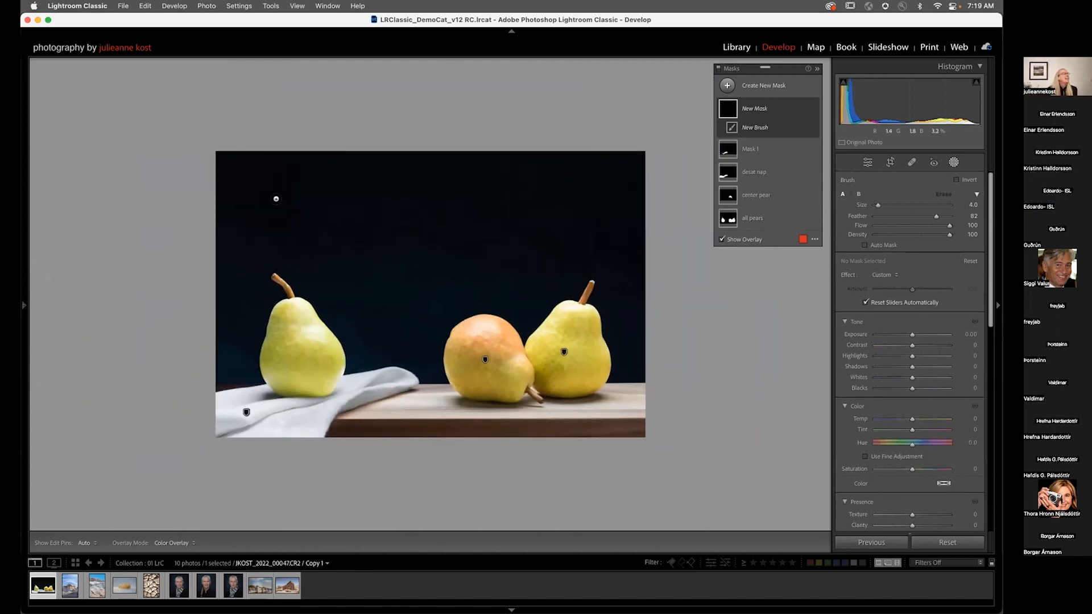
pyautogui.press(']')
pyautogui.press(']')
pyautogui.press(']')
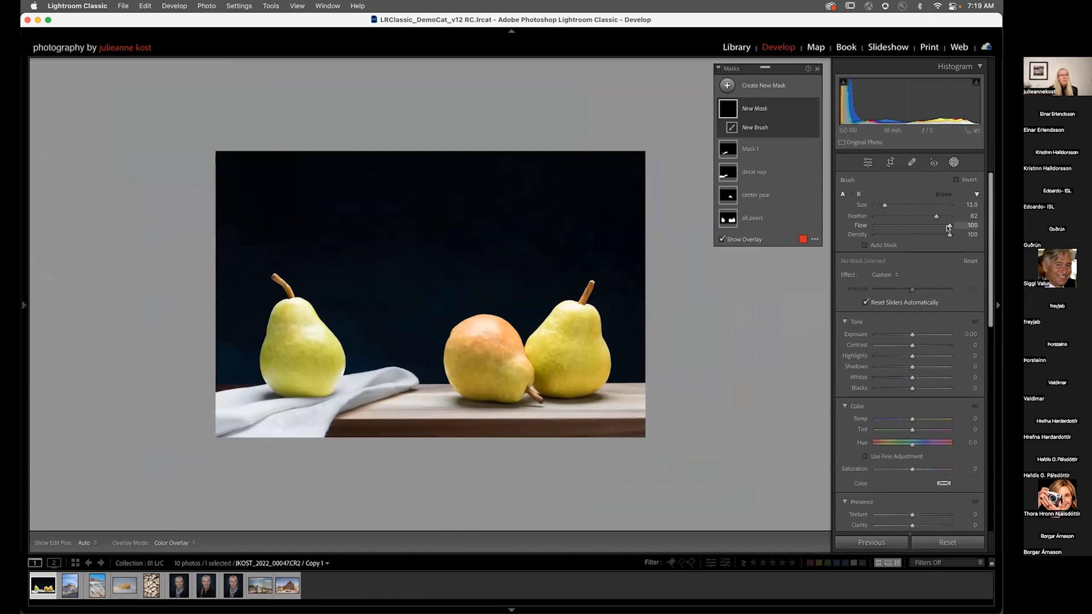
pyautogui.moveTo(936, 217); pyautogui.dragTo(959, 217)
pyautogui.press(']')
pyautogui.press(']')
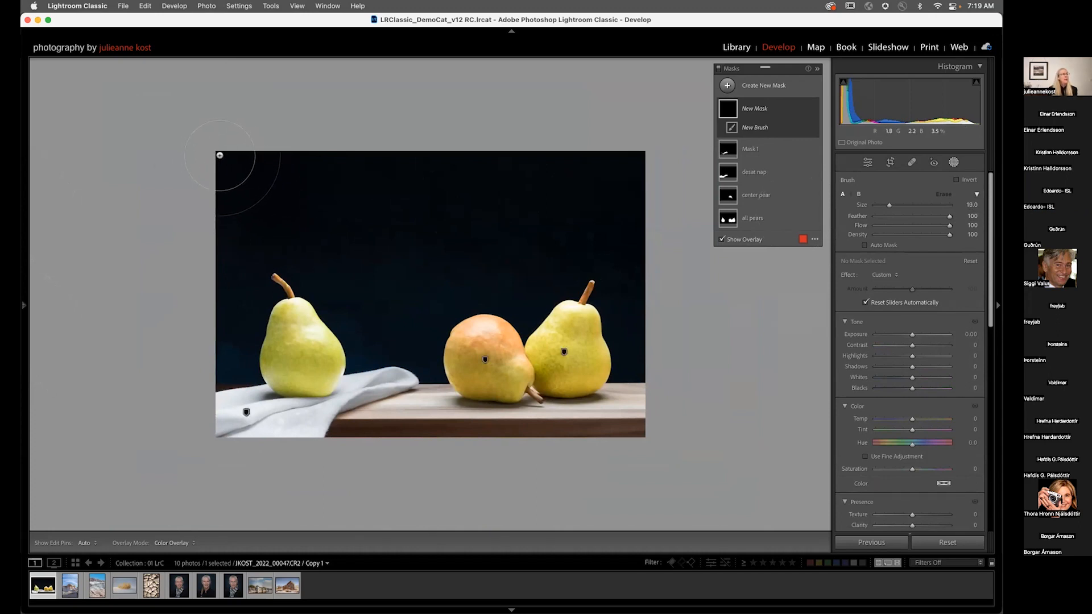
pyautogui.click(220, 155)
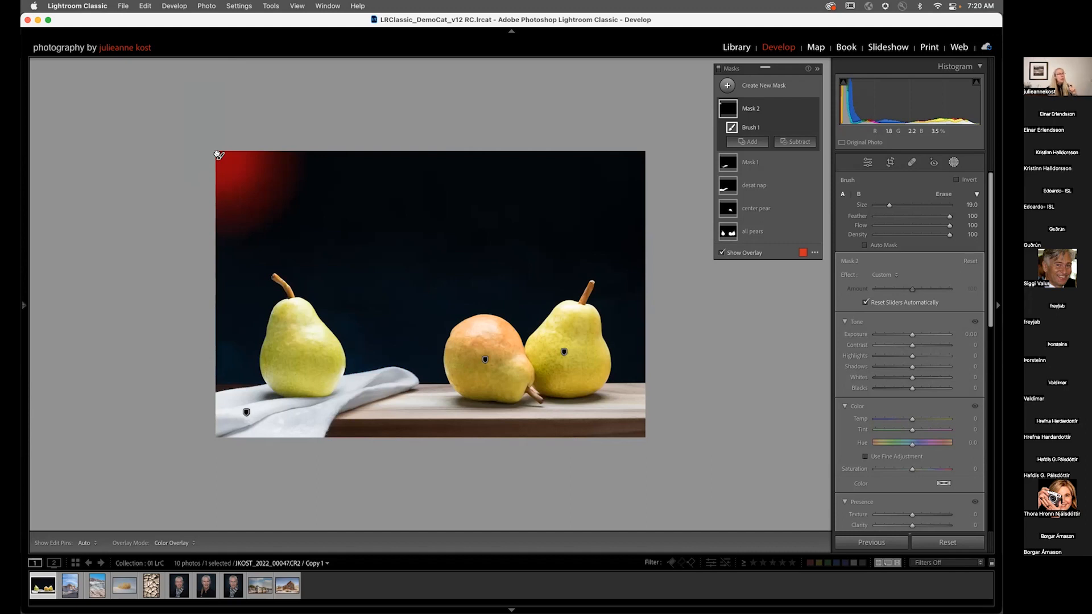
# Step: Try painting a straight brush line from the corner toward the background centre, and undo it
pyautogui.press(']')
pyautogui.press(']')
pyautogui.press(']')
pyautogui.press(']')
pyautogui.press(']')
pyautogui.press('[')
pyautogui.press('[')
pyautogui.press('[')
pyautogui.press('[')
pyautogui.press('[')
pyautogui.press('[')
pyautogui.press('[')
pyautogui.keyDown('shift'); pyautogui.click(517, 213); pyautogui.keyUp('shift')
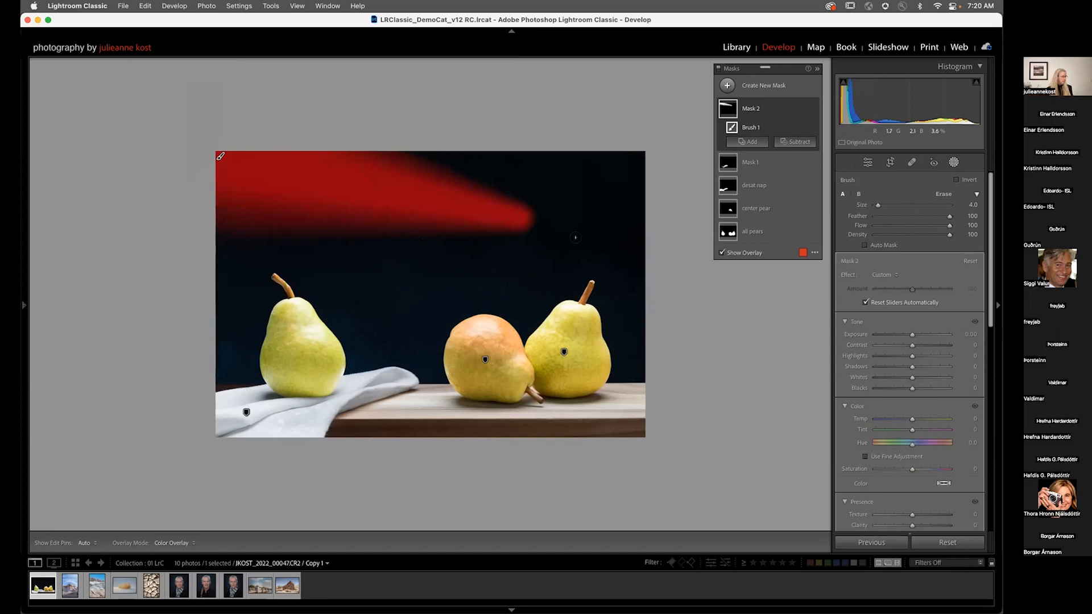
pyautogui.press('super+z')
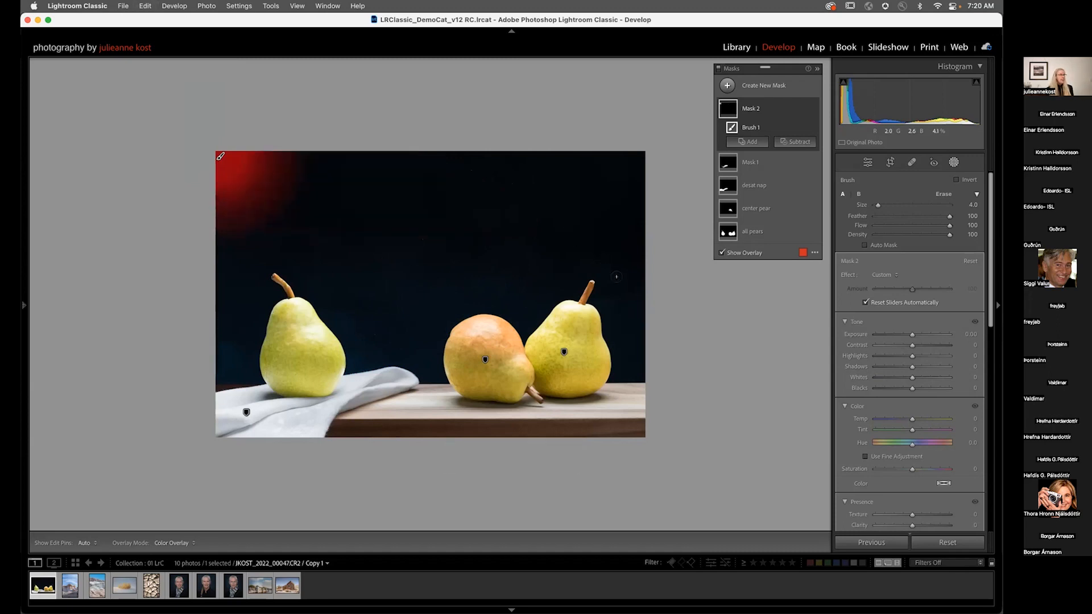
# Step: Paint a size 25 straight band from the top-left corner to the right edge, and set its exposure to 2.00
pyautogui.scroll(5, 629, 291)
pyautogui.keyDown('shift'); pyautogui.click(643, 354); pyautogui.keyUp('shift')
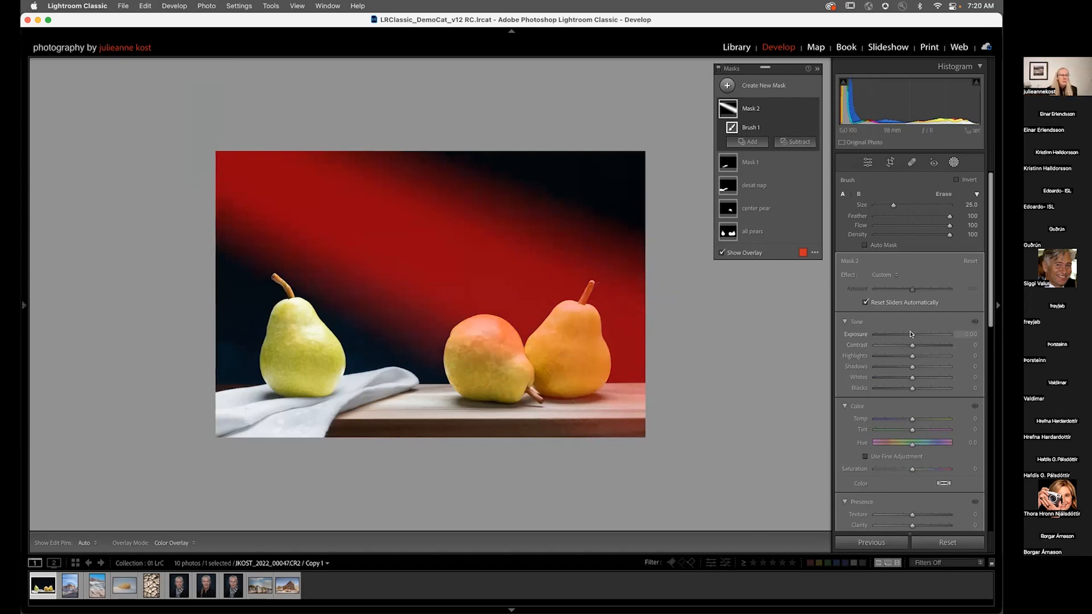
pyautogui.moveTo(910, 335); pyautogui.dragTo(929, 332)
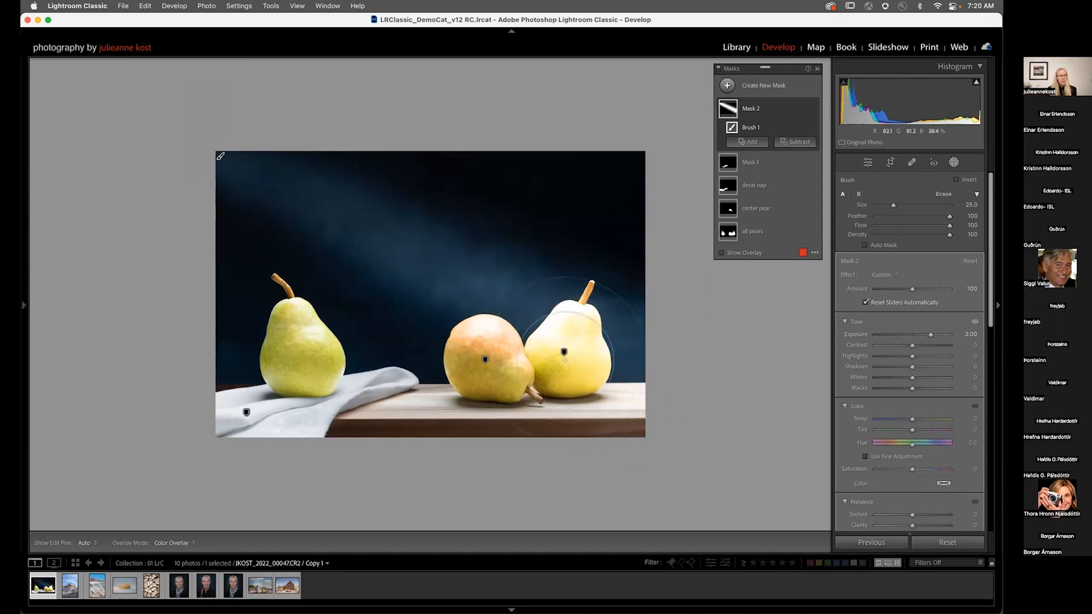
# Step: Subtract Select Subject from the background brush mask
pyautogui.click(795, 141)
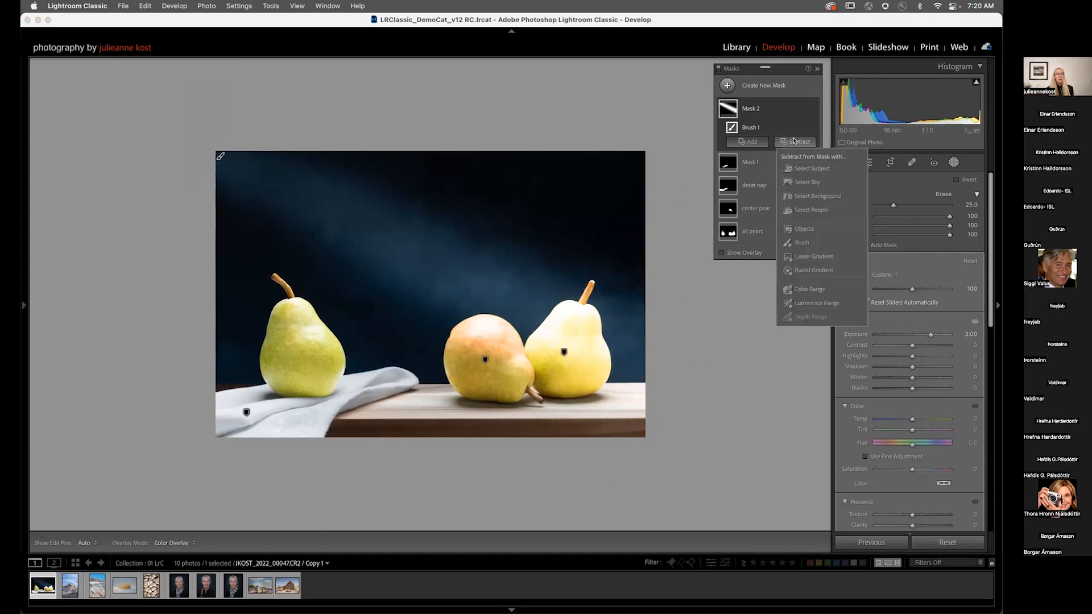
pyautogui.click(802, 169)
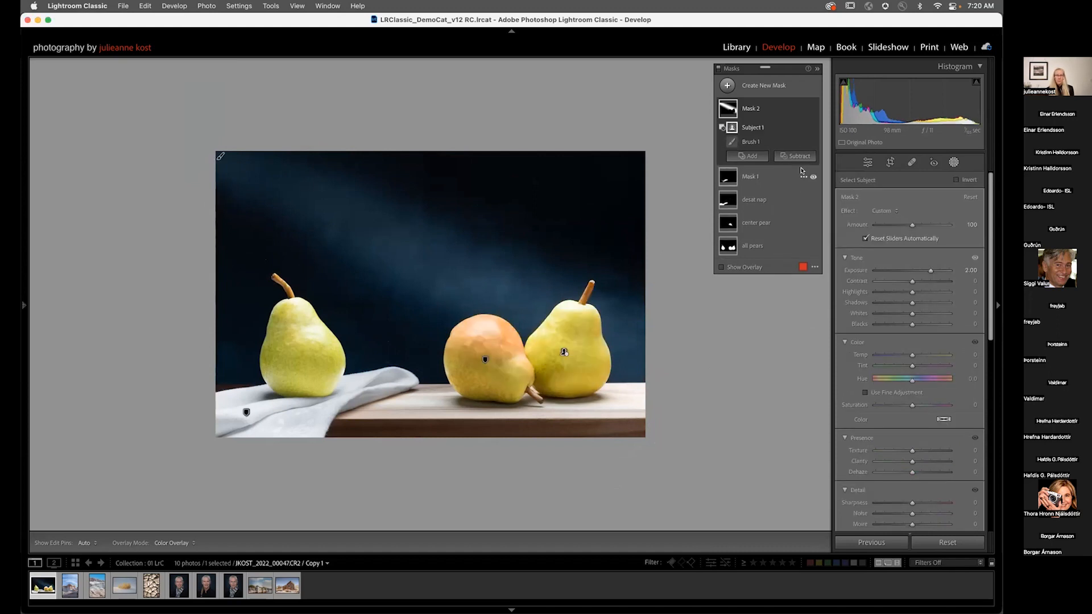
# Step: Subtract a size 6 brush stroke from the mask near the right pear's base on the table
pyautogui.click(797, 156)
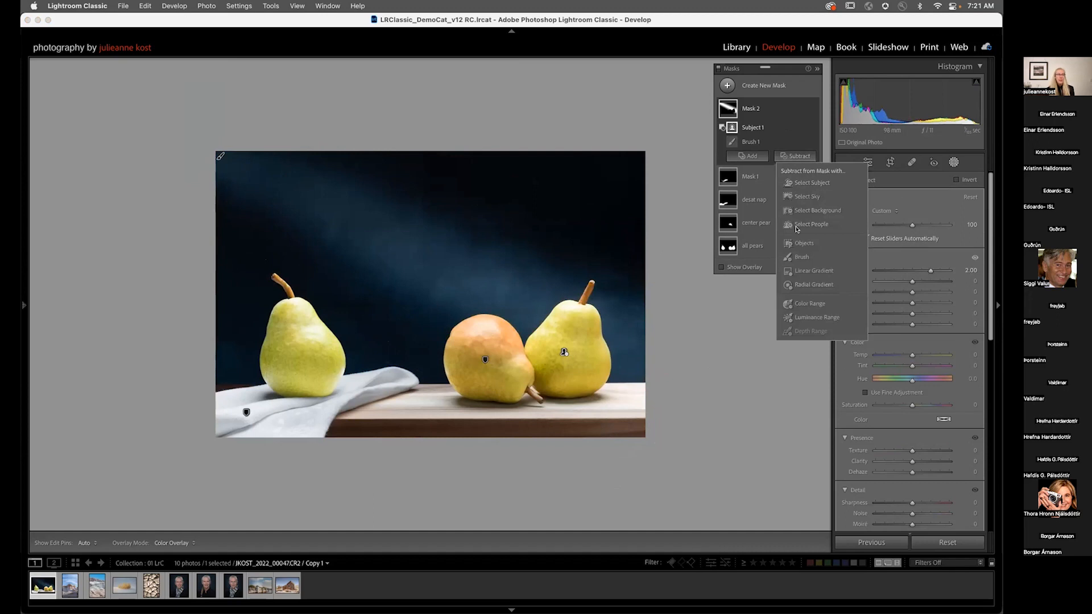
pyautogui.click(801, 257)
pyautogui.press('[')
pyautogui.press('[')
pyautogui.press('[')
pyautogui.press('[')
pyautogui.press('h')
pyautogui.moveTo(644, 423)
pyautogui.mouseDown()
pyautogui.moveTo(571, 419)
pyautogui.moveTo(652, 405)
pyautogui.moveTo(593, 404)
pyautogui.moveTo(634, 398)
pyautogui.moveTo(541, 406)
pyautogui.moveTo(646, 414)
pyautogui.moveTo(606, 405)
pyautogui.mouseUp()
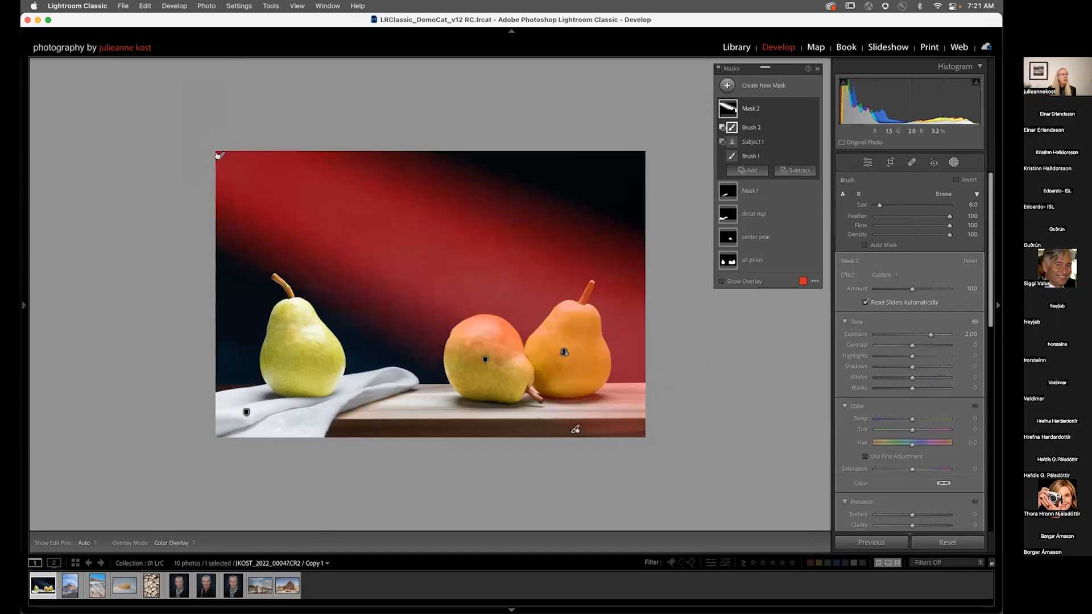
# Step: Turn on the option to show unselected mask pins on the image
pyautogui.click(219, 155)
pyautogui.moveTo(219, 155)
pyautogui.mouseDown()
pyautogui.moveTo(200, 193)
pyautogui.moveTo(338, 127)
pyautogui.moveTo(264, 138)
pyautogui.moveTo(397, 151)
pyautogui.moveTo(217, 150)
pyautogui.mouseUp()
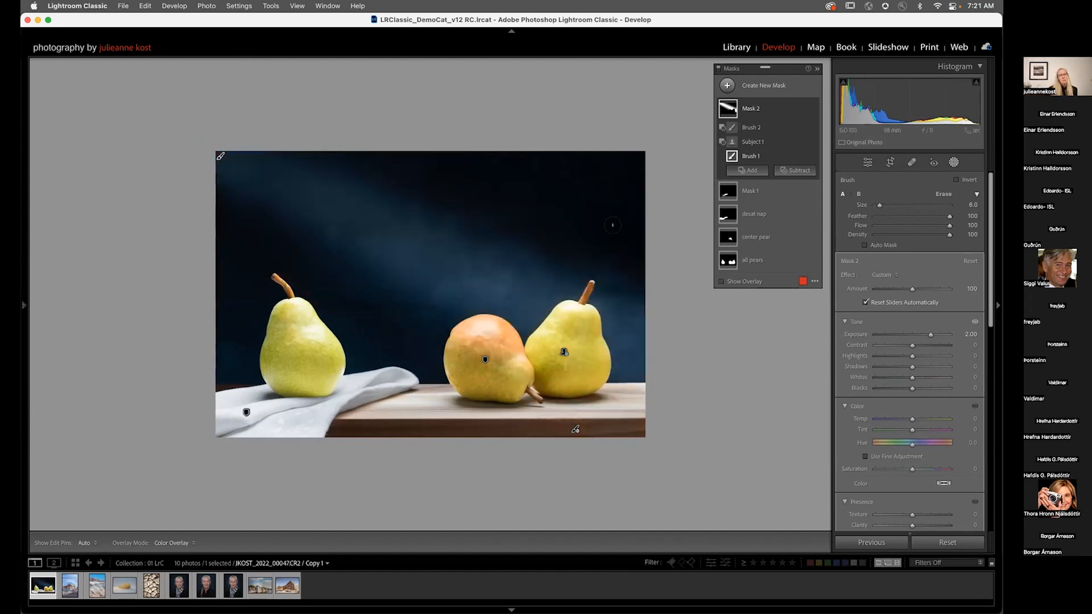
pyautogui.click(813, 280)
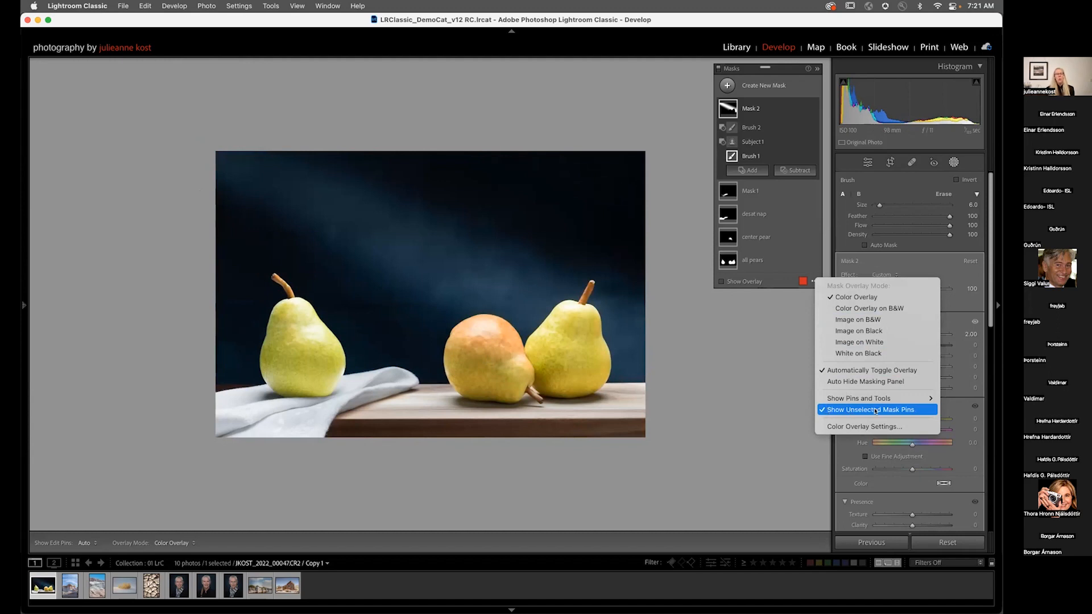
pyautogui.click(765, 286)
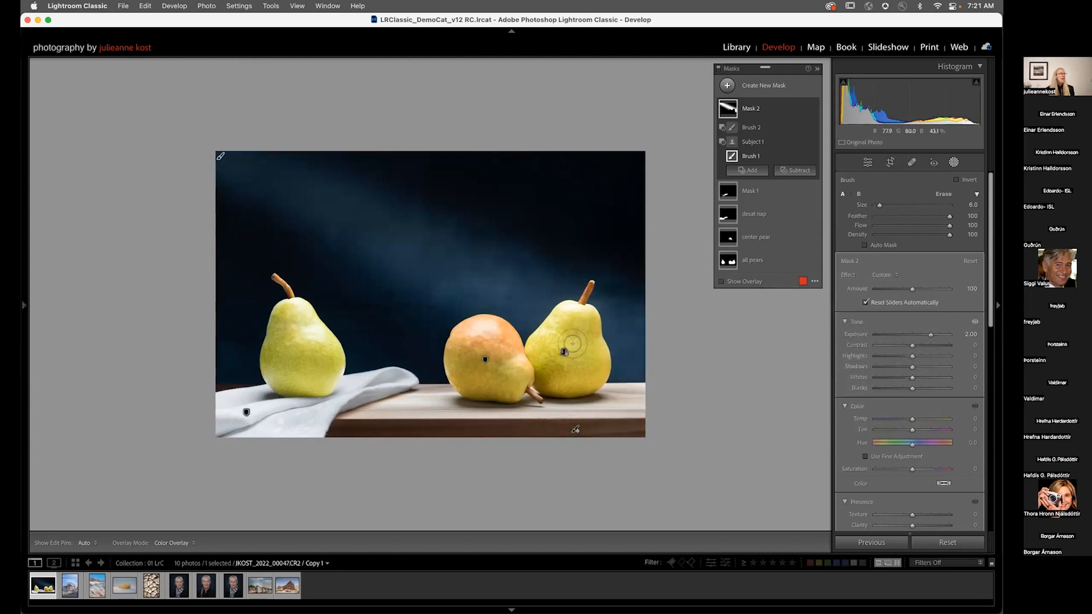
# Step: Select different masks through their pins on the image, then toggle all masks off and on to compare
pyautogui.click(762, 194)
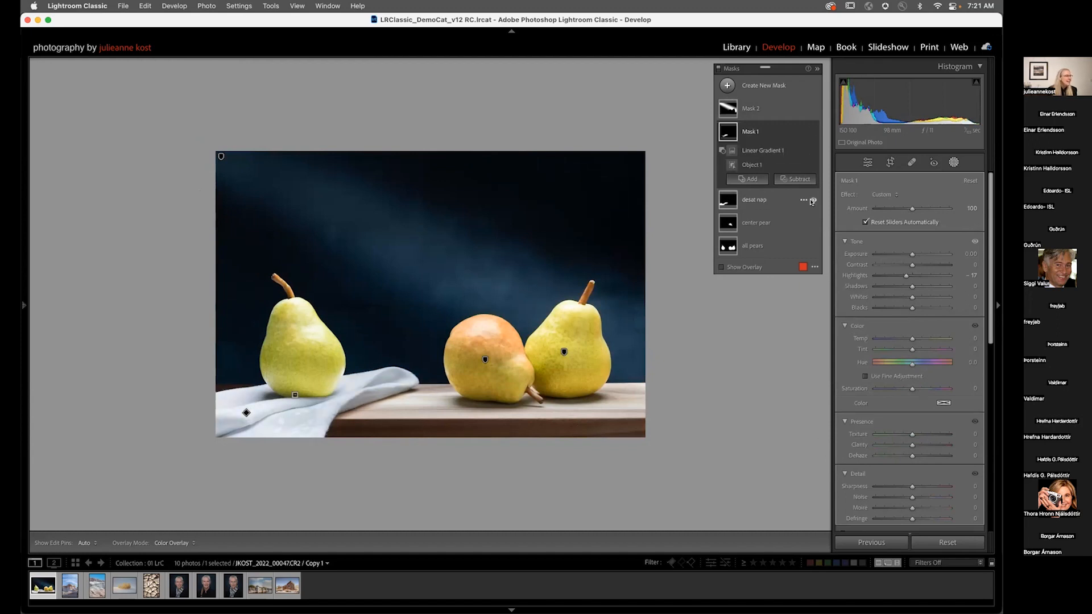
pyautogui.click(812, 225)
pyautogui.click(813, 225)
pyautogui.click(563, 351)
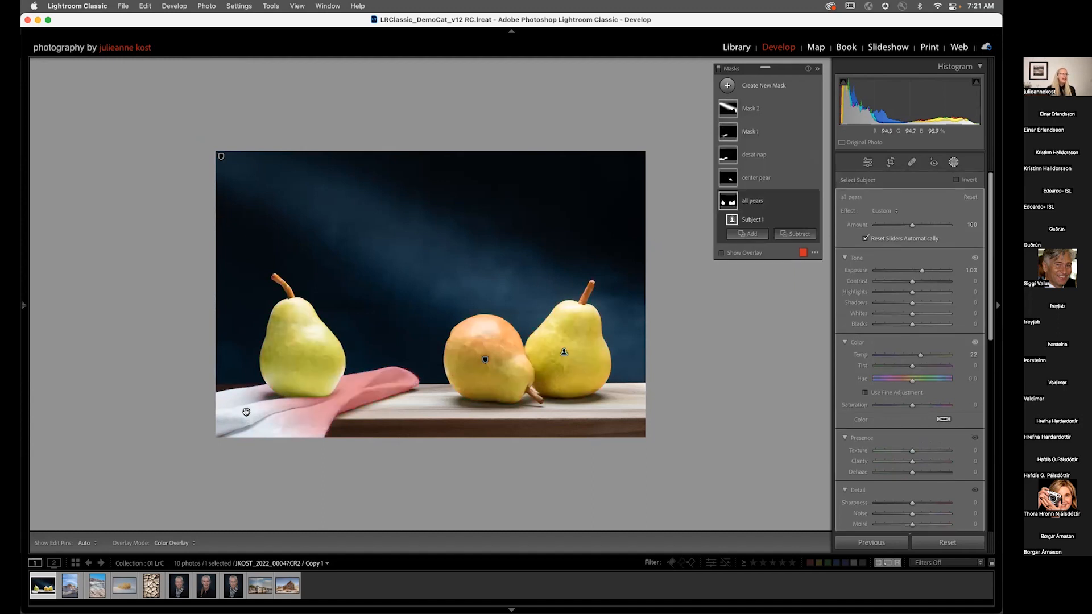
pyautogui.click(246, 412)
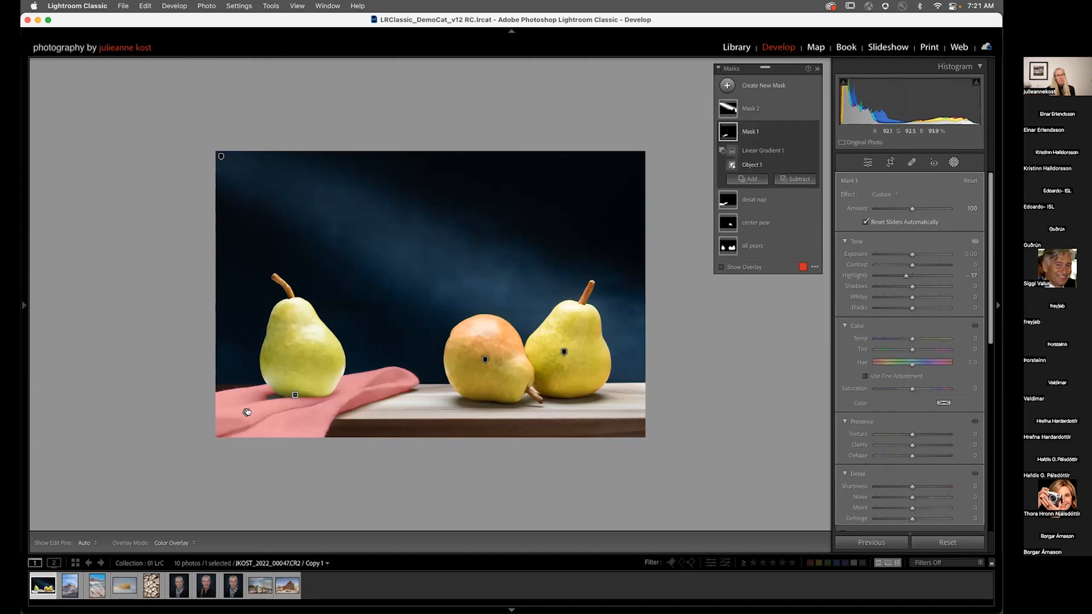
pyautogui.click(295, 395)
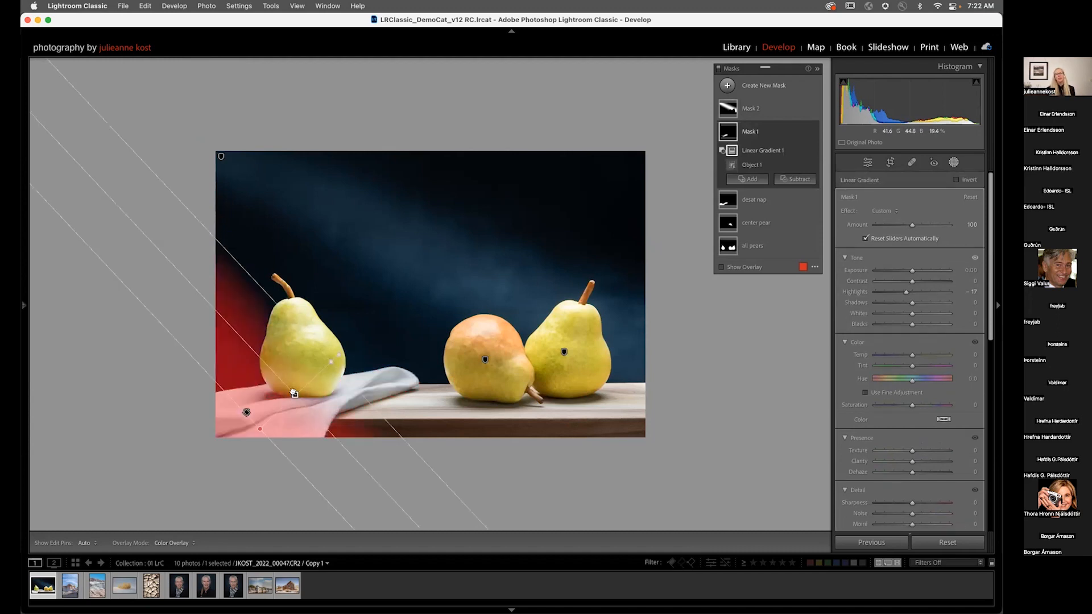
pyautogui.click(222, 156)
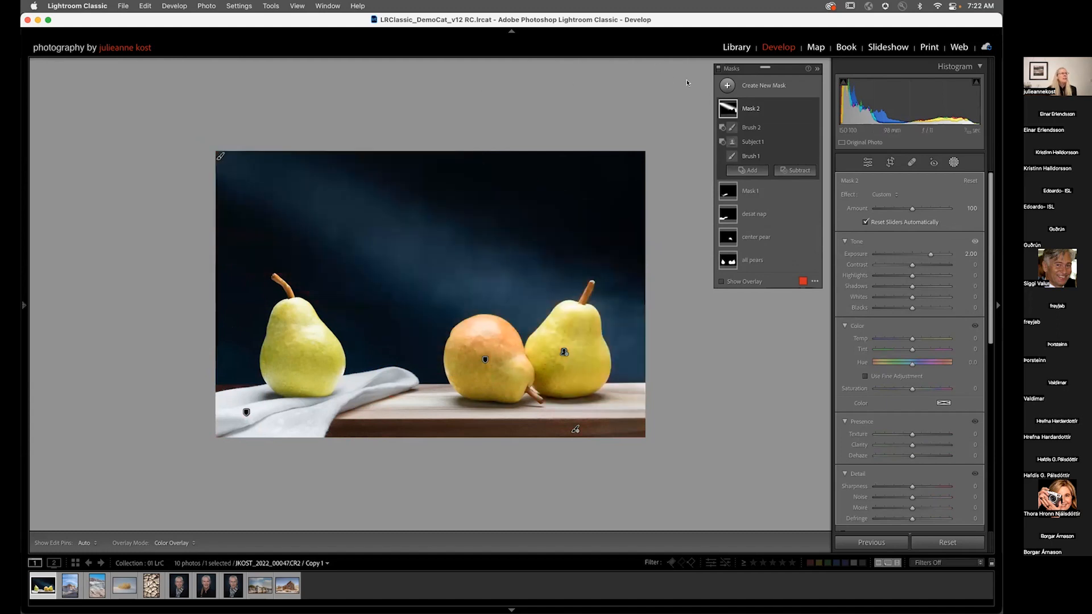
pyautogui.click(718, 70)
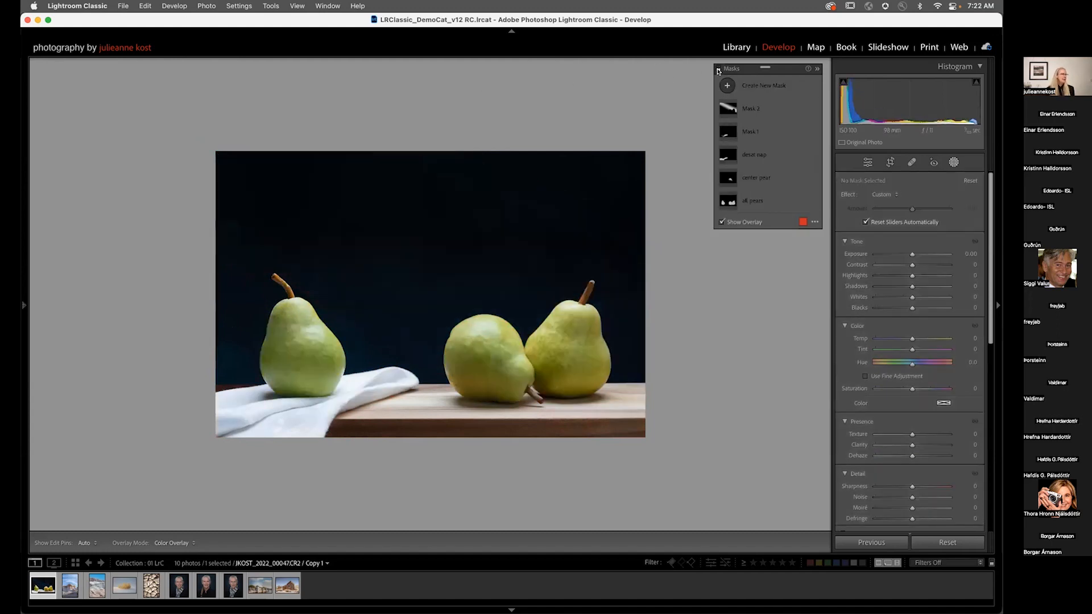
pyautogui.click(718, 70)
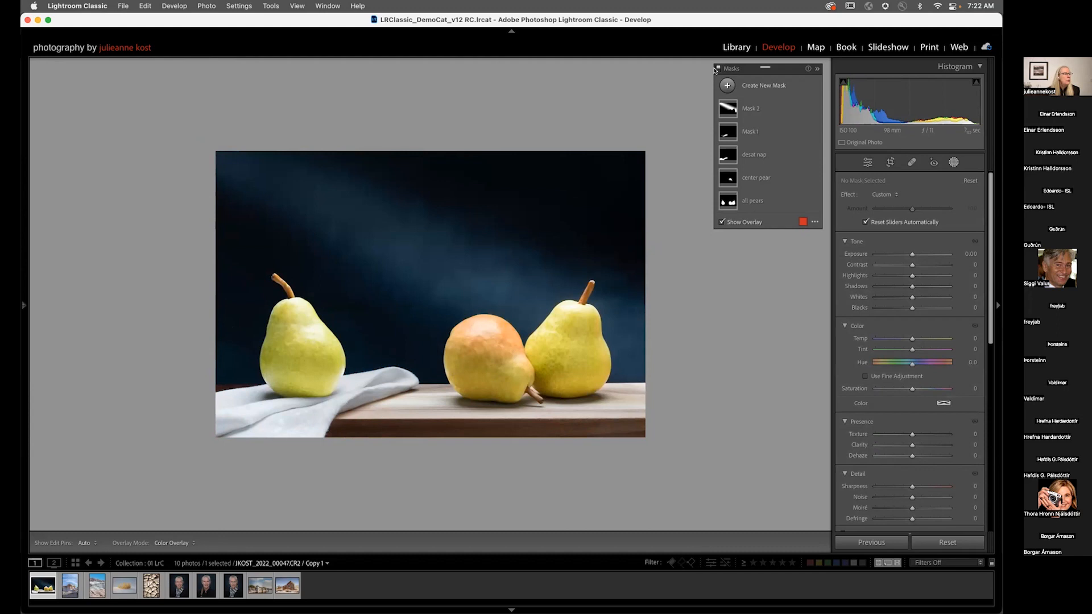
# Step: Set the center pear mask's amount to 149
pyautogui.click(755, 178)
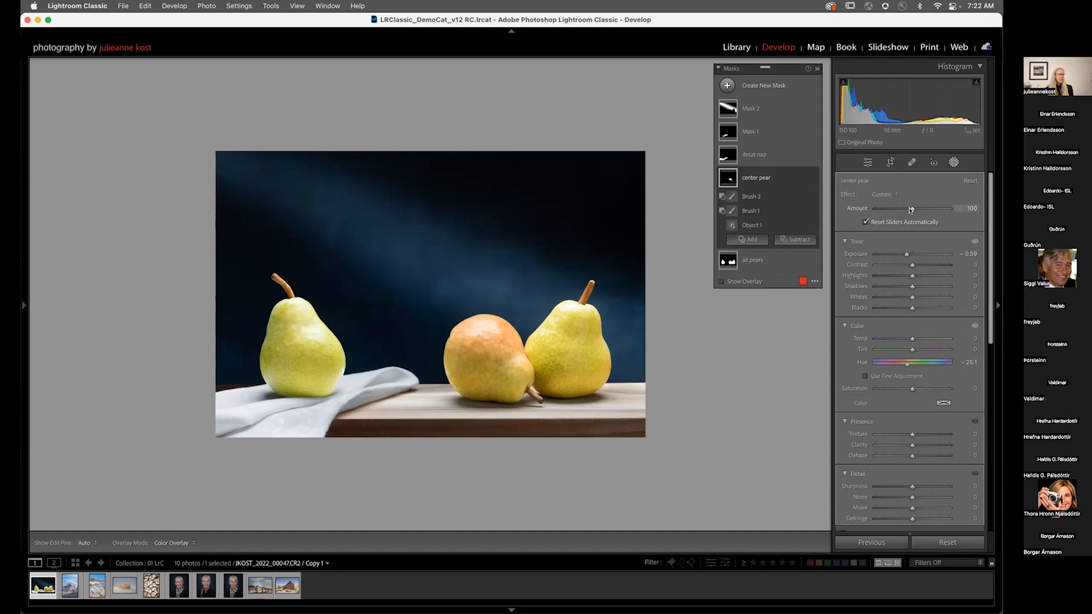
pyautogui.moveTo(911, 210); pyautogui.dragTo(890, 210)
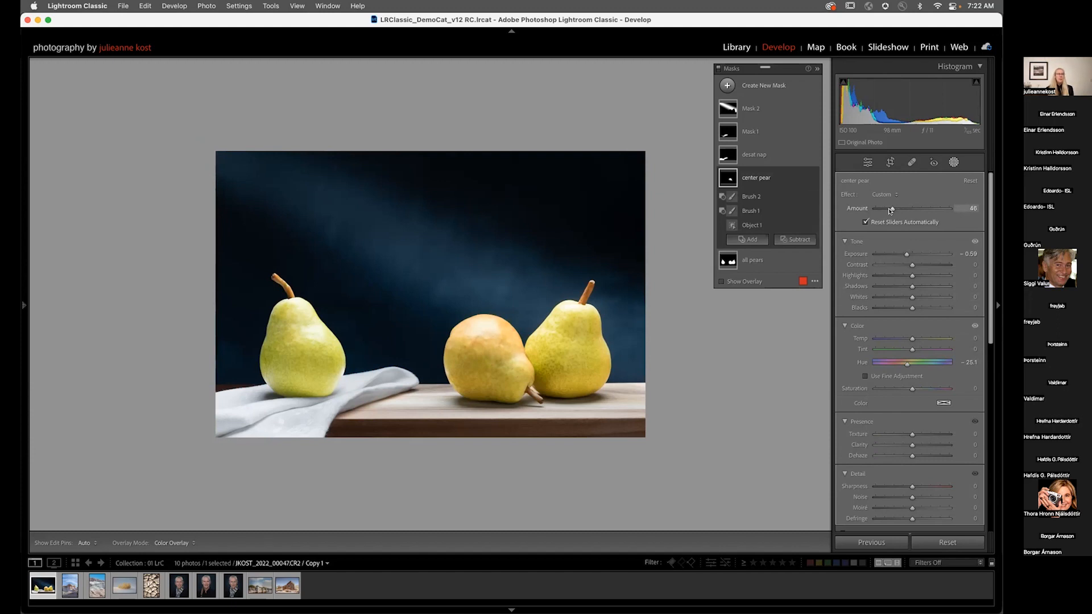
pyautogui.moveTo(890, 211); pyautogui.dragTo(901, 211)
pyautogui.moveTo(893, 211); pyautogui.dragTo(929, 210)
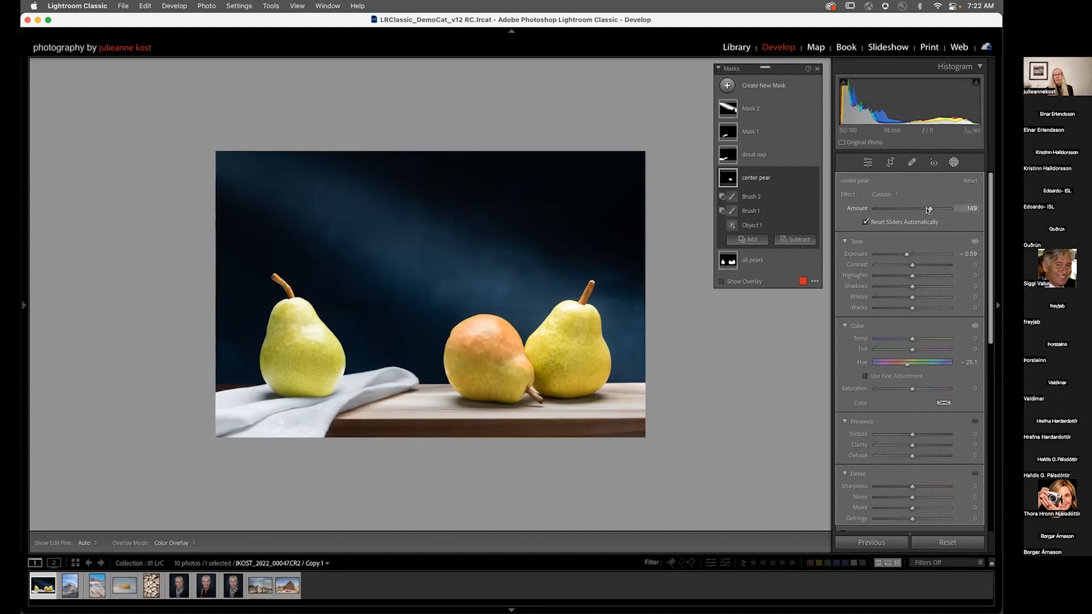
pyautogui.moveTo(929, 209); pyautogui.dragTo(928, 210)
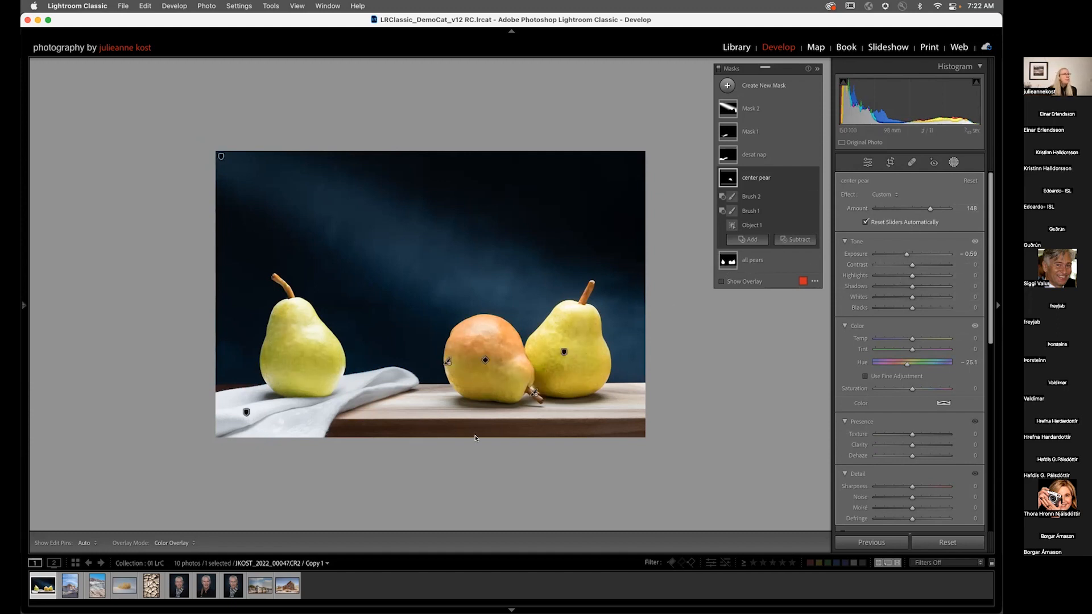
# Step: On the rock formation photo, create a sky mask with Dehaze 46 and Saturation -51
pyautogui.click(67, 587)
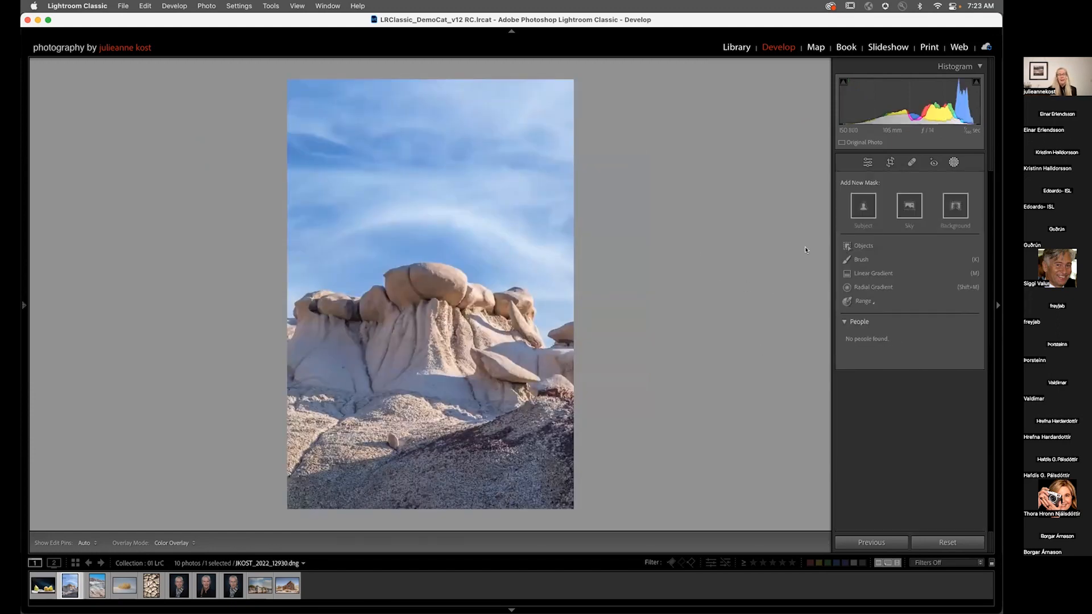
pyautogui.click(910, 206)
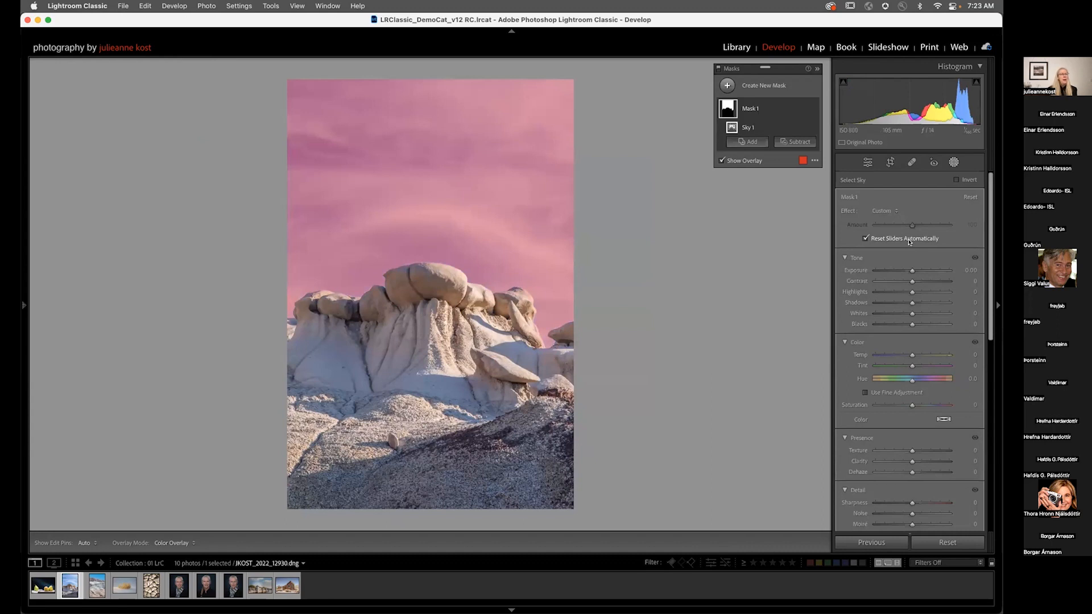
pyautogui.moveTo(912, 473); pyautogui.dragTo(928, 472)
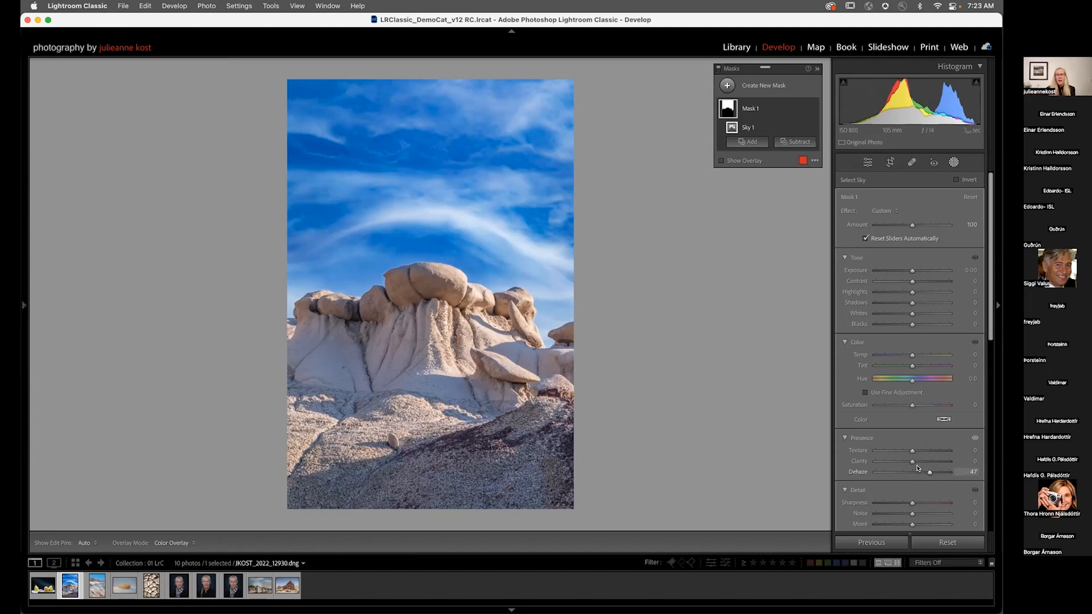
pyautogui.moveTo(898, 402); pyautogui.dragTo(892, 408)
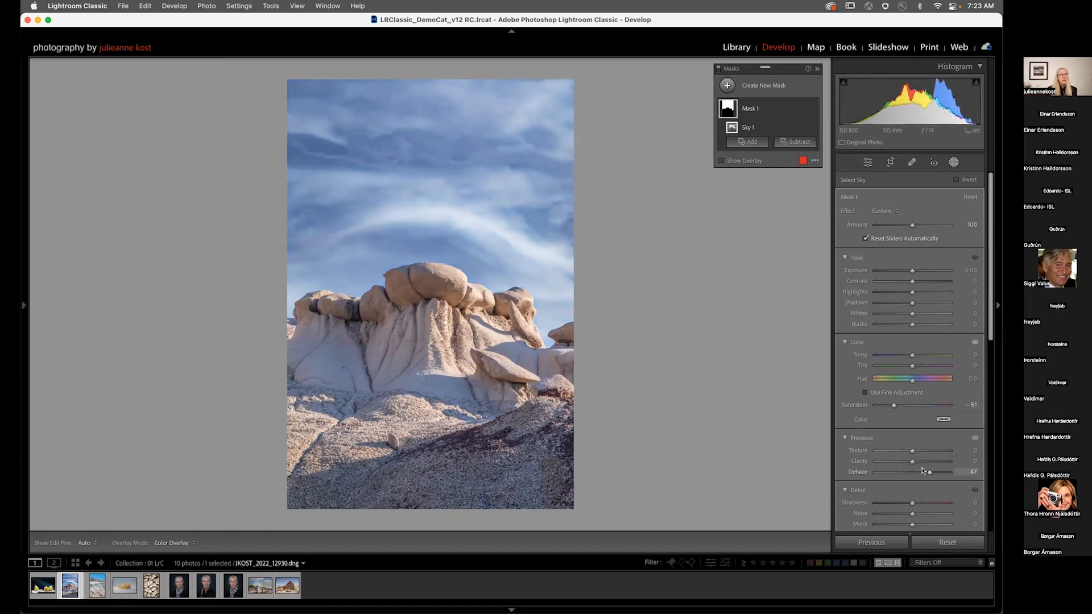
pyautogui.moveTo(927, 474)
pyautogui.mouseDown()
pyautogui.moveTo(912, 474)
pyautogui.moveTo(930, 473)
pyautogui.mouseUp()
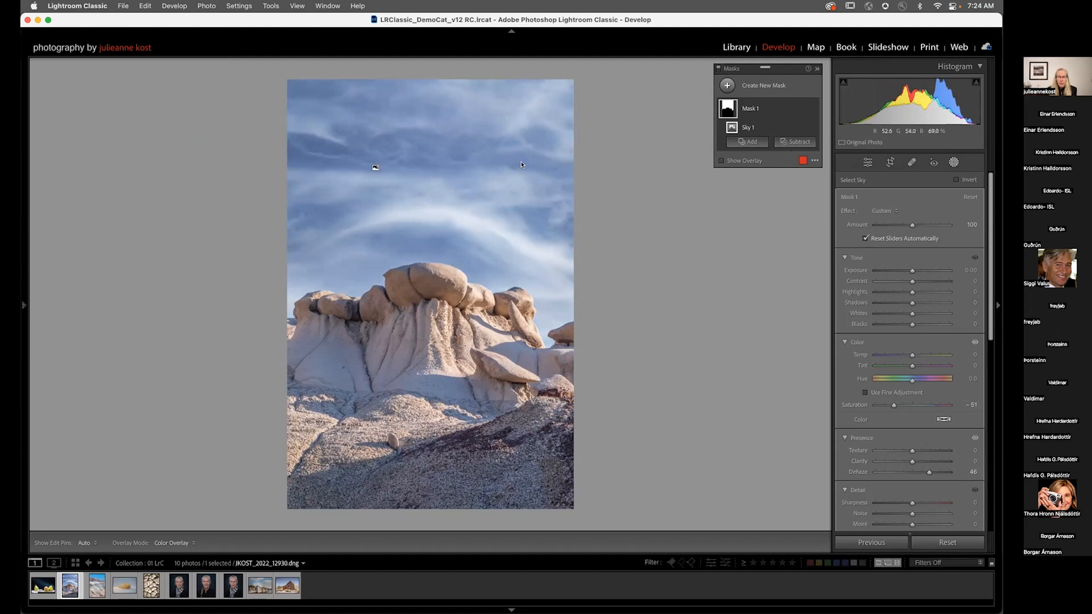
# Step: Examine the HSL/Color panel below the mask settings and switch between its views
pyautogui.scroll(-8, 878, 290)
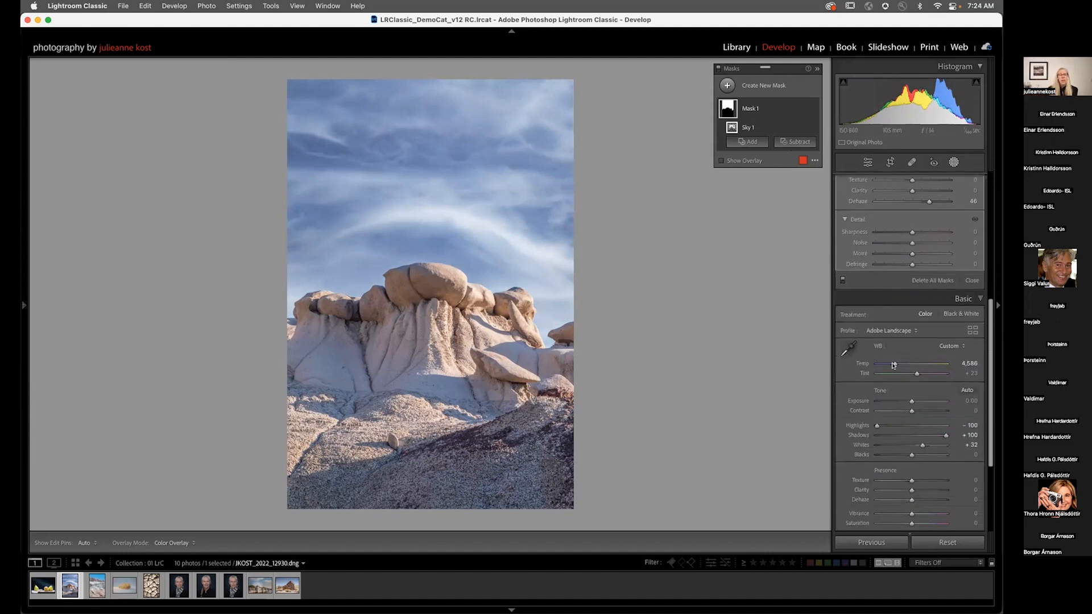
pyautogui.scroll(-3, 900, 424)
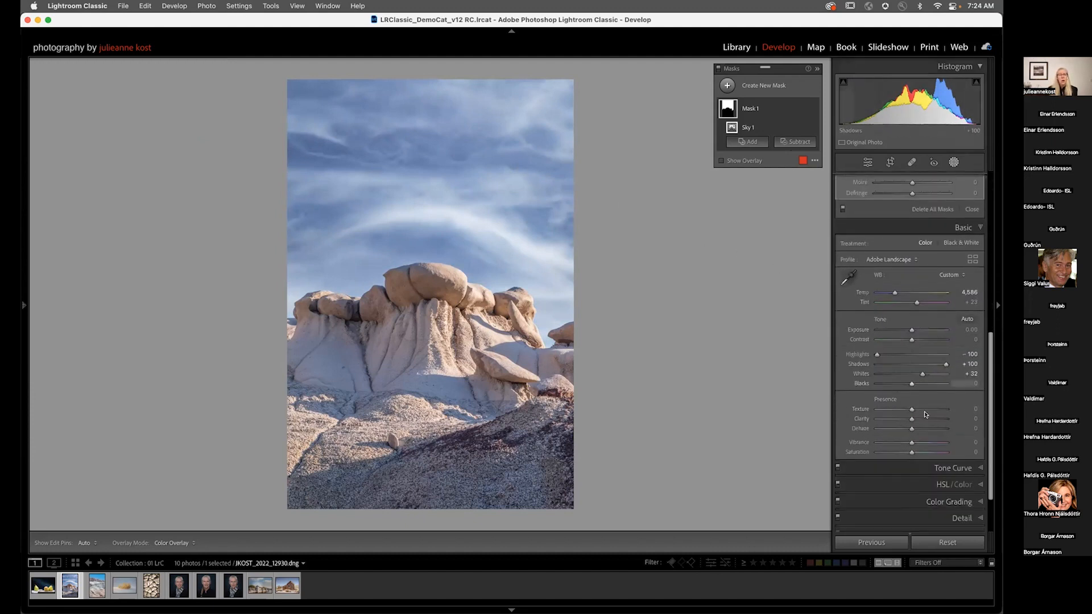
pyautogui.click(943, 484)
pyautogui.scroll(1, 910, 303)
pyautogui.scroll(5, 909, 303)
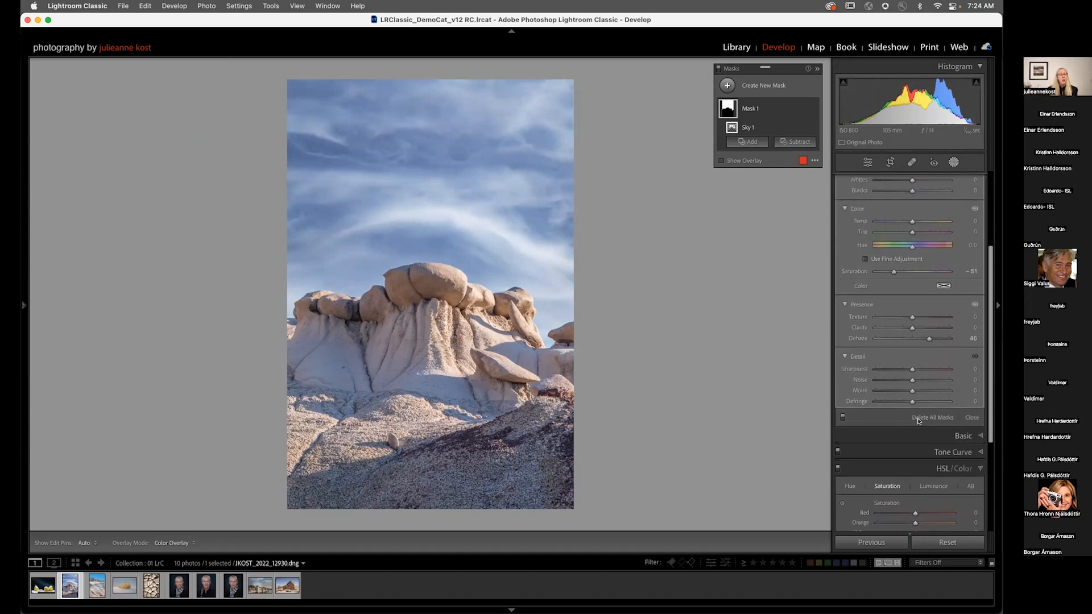
pyautogui.scroll(-2, 913, 353)
pyautogui.click(963, 421)
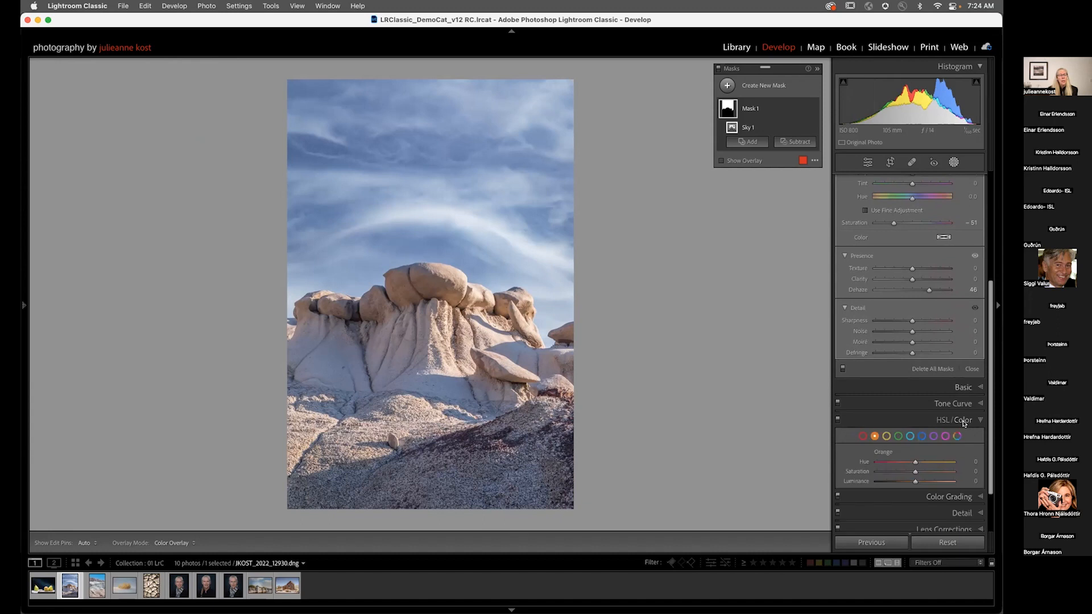
pyautogui.scroll(-1, 921, 441)
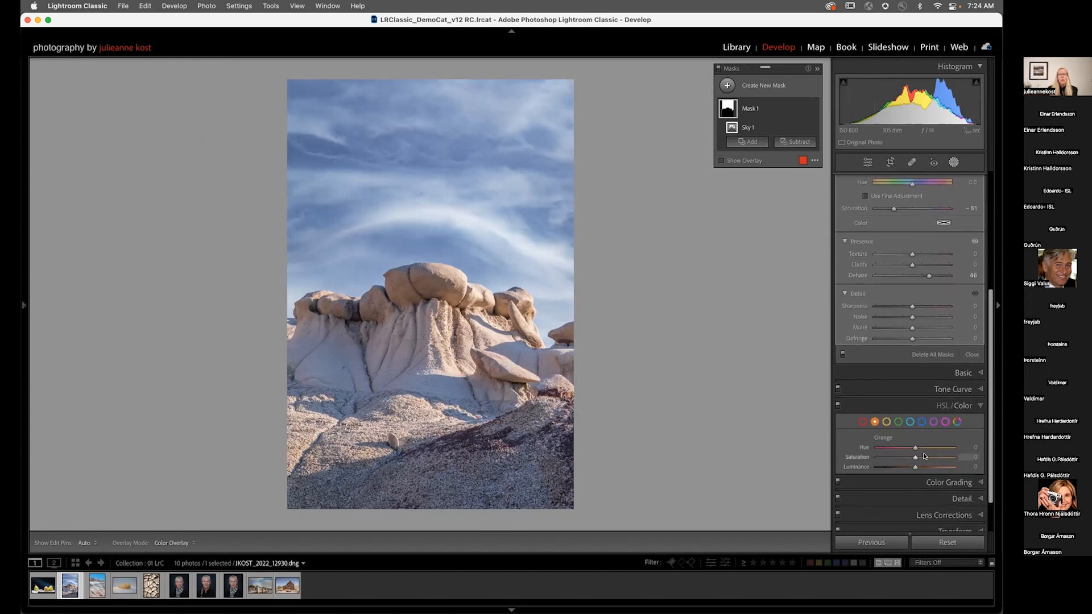
pyautogui.click(920, 423)
pyautogui.scroll(9, 913, 342)
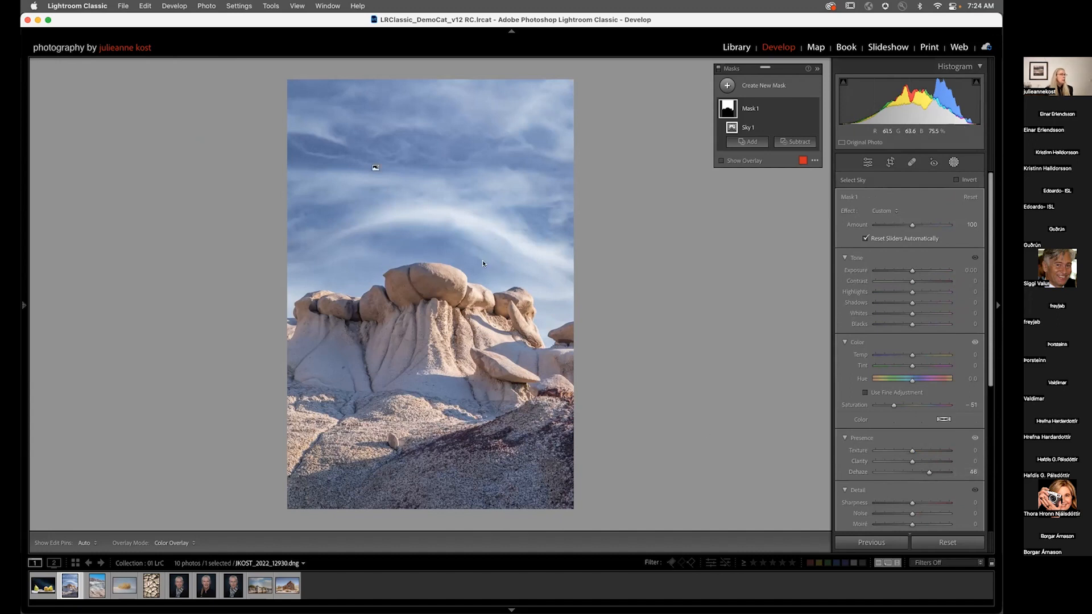
# Step: Set the sky mask's Noise reduction to 52 while inspecting the sky at 100% zoom
pyautogui.click(504, 261)
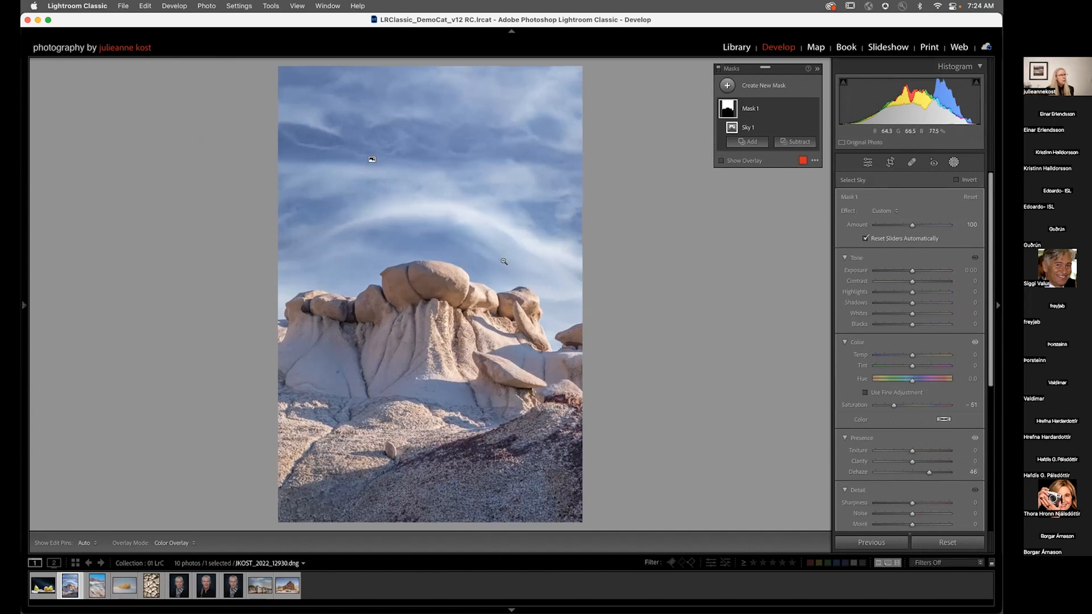
pyautogui.click(23, 317)
pyautogui.click(138, 66)
pyautogui.moveTo(398, 430); pyautogui.dragTo(456, 175)
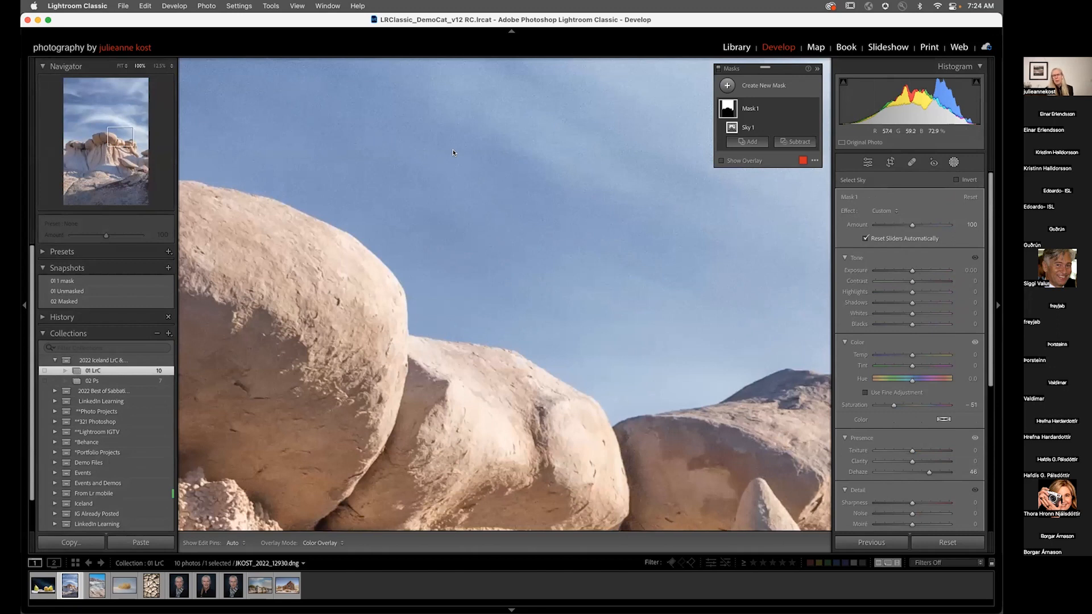
pyautogui.scroll(-2, 899, 379)
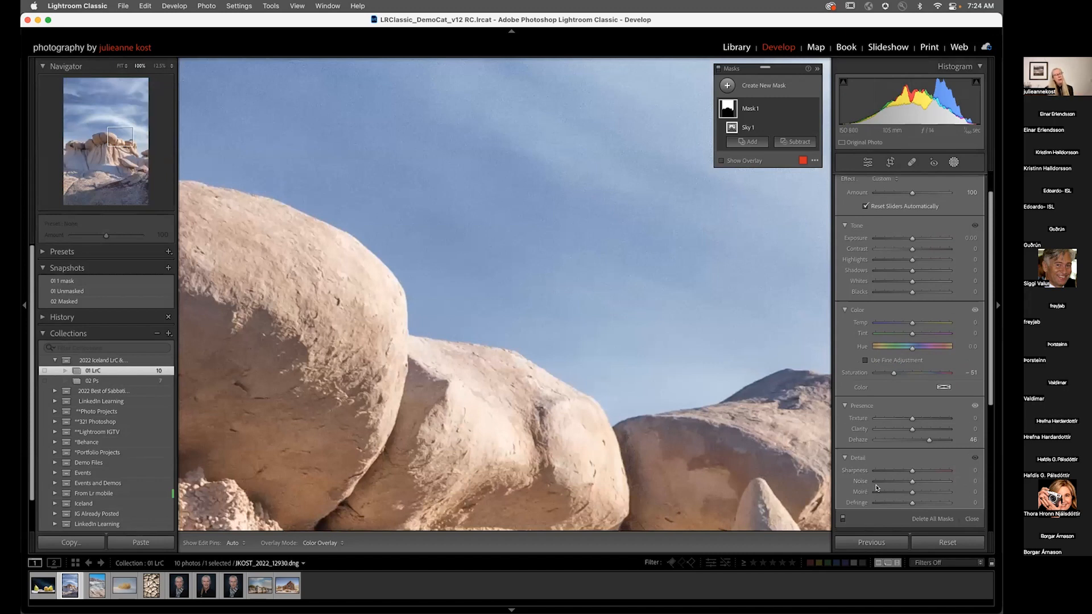
pyautogui.moveTo(911, 482); pyautogui.dragTo(931, 483)
pyautogui.moveTo(933, 483)
pyautogui.mouseDown()
pyautogui.moveTo(956, 482)
pyautogui.moveTo(929, 483)
pyautogui.mouseUp()
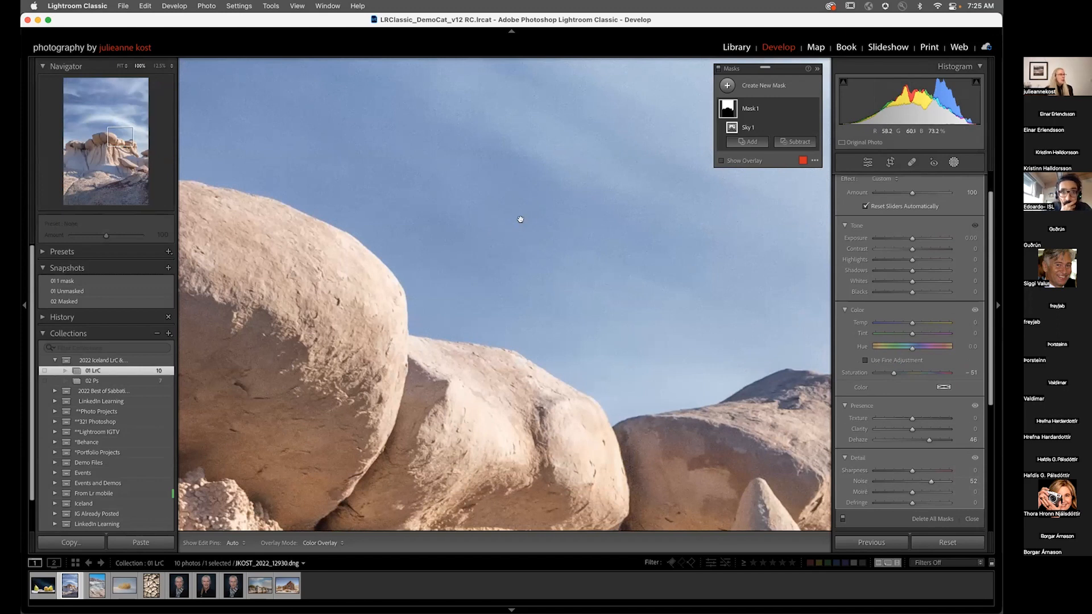
pyautogui.press('z')
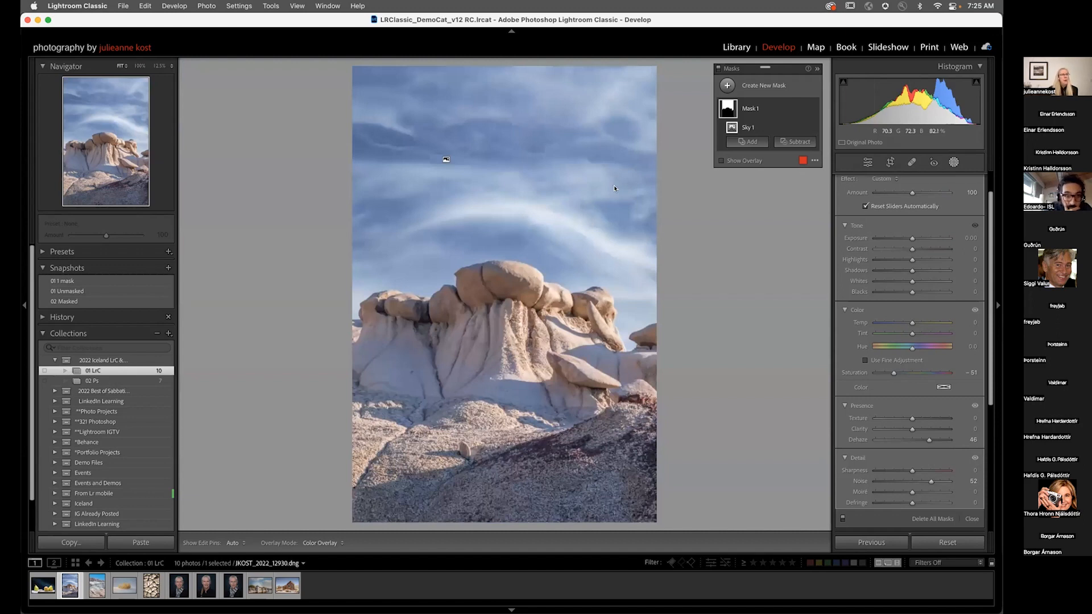
# Step: Paint a new brush mask across the lower rock formation and zoom in on the rock ledge
pyautogui.click(728, 86)
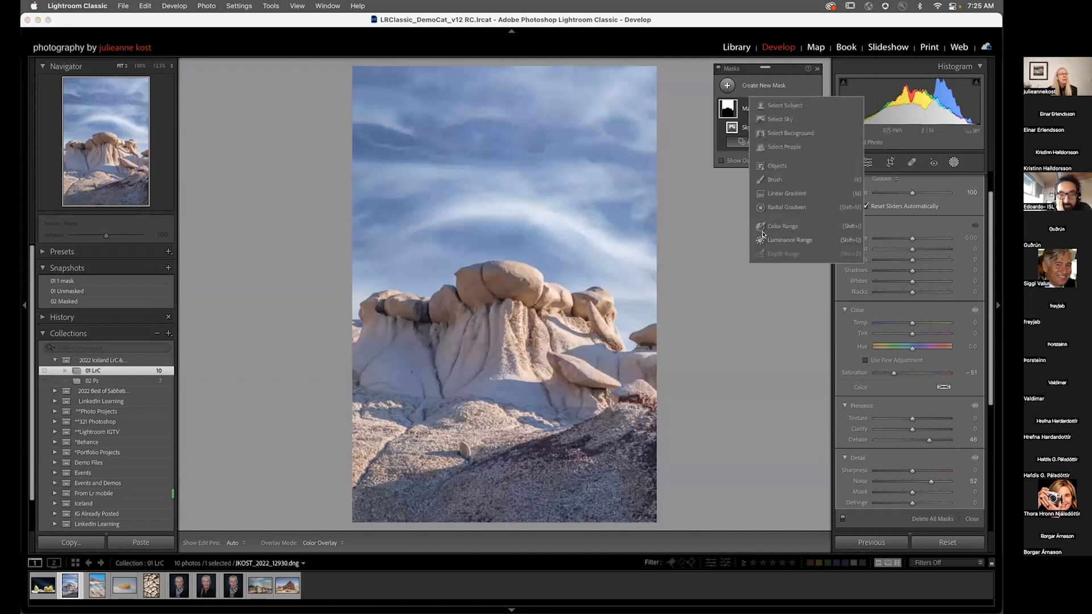
pyautogui.click(770, 180)
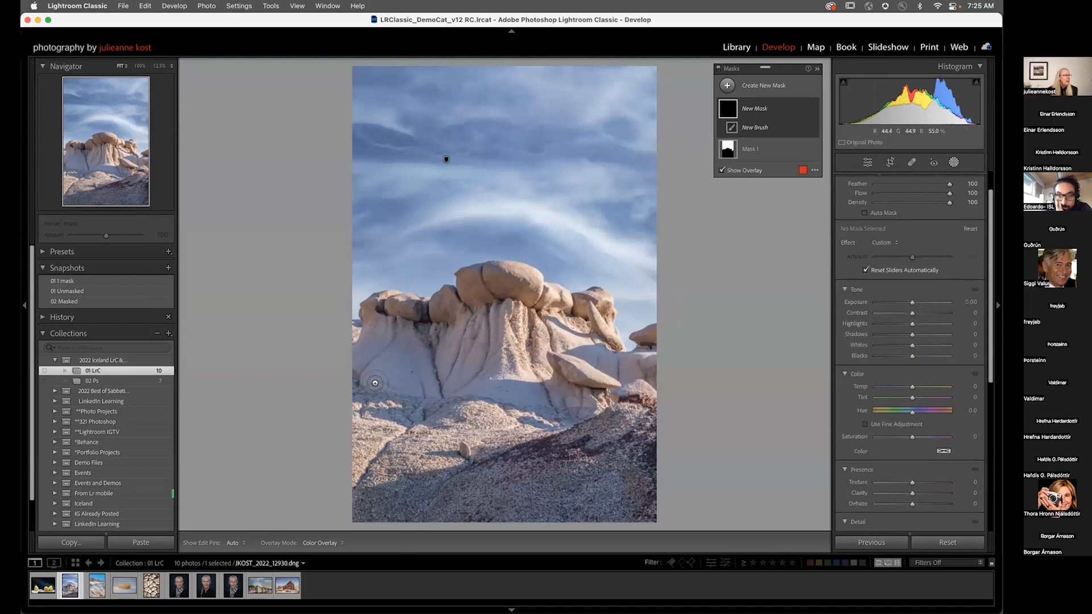
pyautogui.moveTo(367, 355)
pyautogui.mouseDown()
pyautogui.moveTo(350, 329)
pyautogui.moveTo(433, 343)
pyautogui.moveTo(483, 341)
pyautogui.moveTo(520, 325)
pyautogui.moveTo(466, 331)
pyautogui.moveTo(554, 334)
pyautogui.moveTo(592, 364)
pyautogui.moveTo(640, 371)
pyautogui.moveTo(472, 369)
pyautogui.moveTo(340, 390)
pyautogui.moveTo(427, 464)
pyautogui.moveTo(615, 467)
pyautogui.moveTo(631, 506)
pyautogui.moveTo(619, 442)
pyautogui.mouseUp()
pyautogui.press('h')
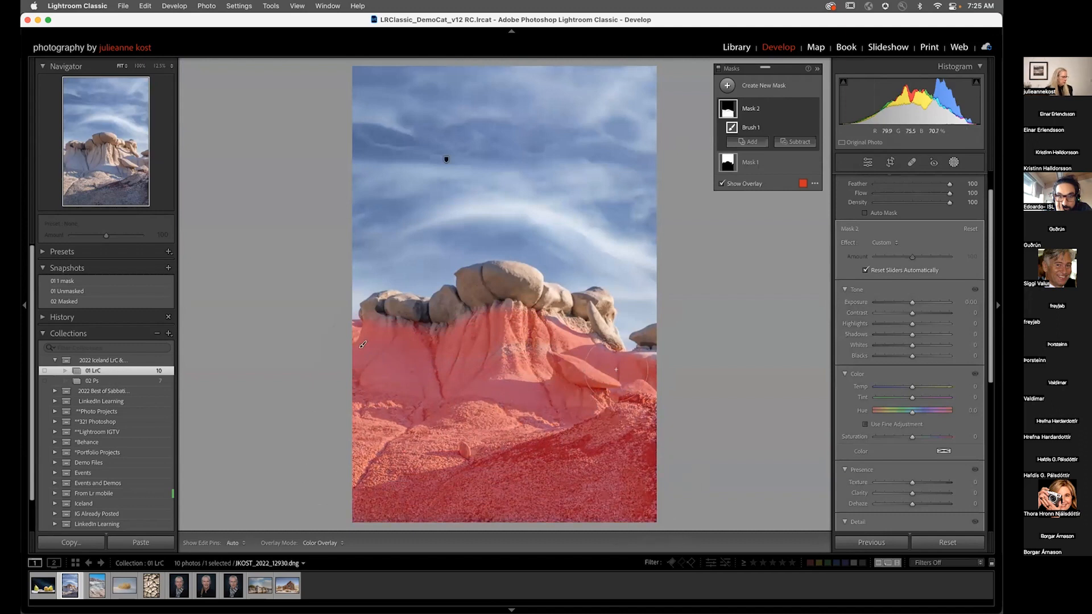
pyautogui.click(591, 375)
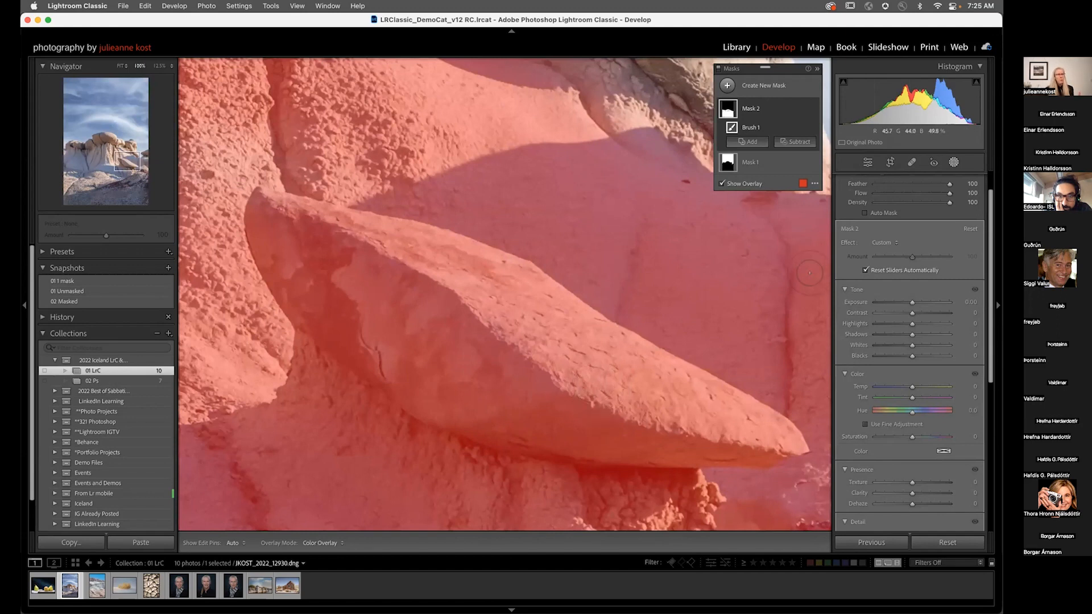
pyautogui.scroll(2, 916, 275)
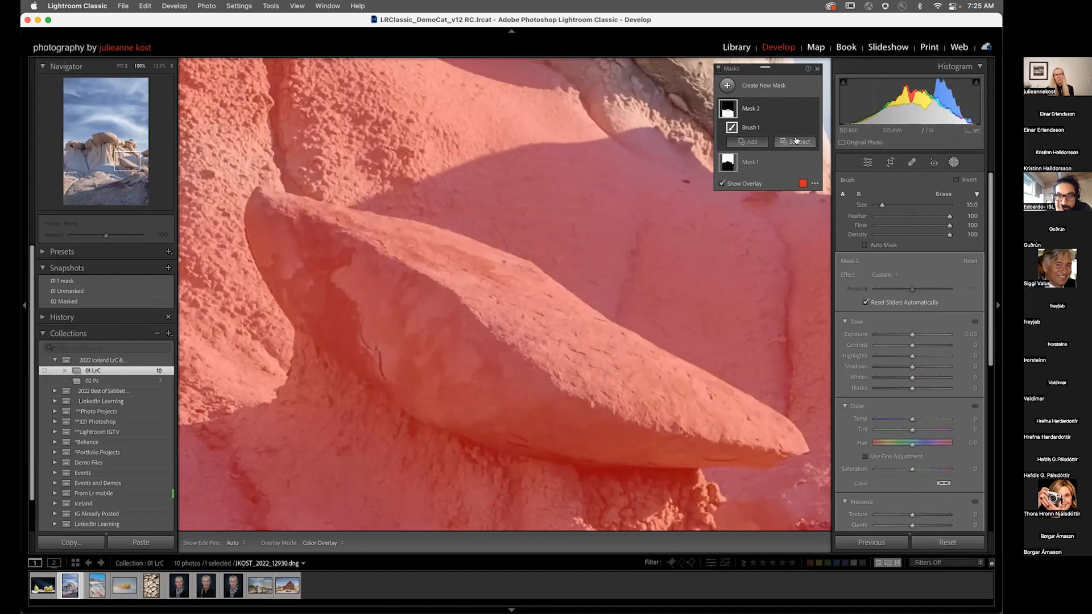
# Step: Switch the brush to Erase mode and erase the mask from the large slanted rock slab, reducing the brush size
pyautogui.click(944, 194)
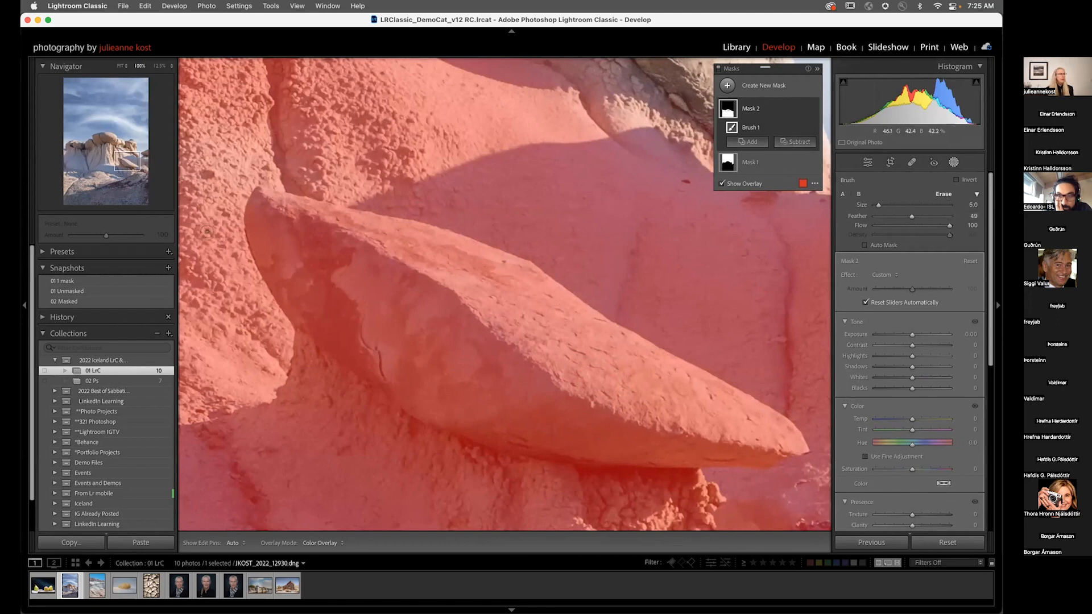
pyautogui.scroll(3, 261, 204)
pyautogui.moveTo(262, 204)
pyautogui.mouseDown()
pyautogui.moveTo(508, 269)
pyautogui.moveTo(787, 431)
pyautogui.moveTo(723, 458)
pyautogui.moveTo(617, 444)
pyautogui.mouseUp()
pyautogui.moveTo(479, 416)
pyautogui.mouseDown()
pyautogui.moveTo(307, 304)
pyautogui.moveTo(260, 239)
pyautogui.moveTo(255, 199)
pyautogui.moveTo(391, 224)
pyautogui.moveTo(525, 272)
pyautogui.moveTo(702, 406)
pyautogui.mouseUp()
pyautogui.press('[')
pyautogui.press('[')
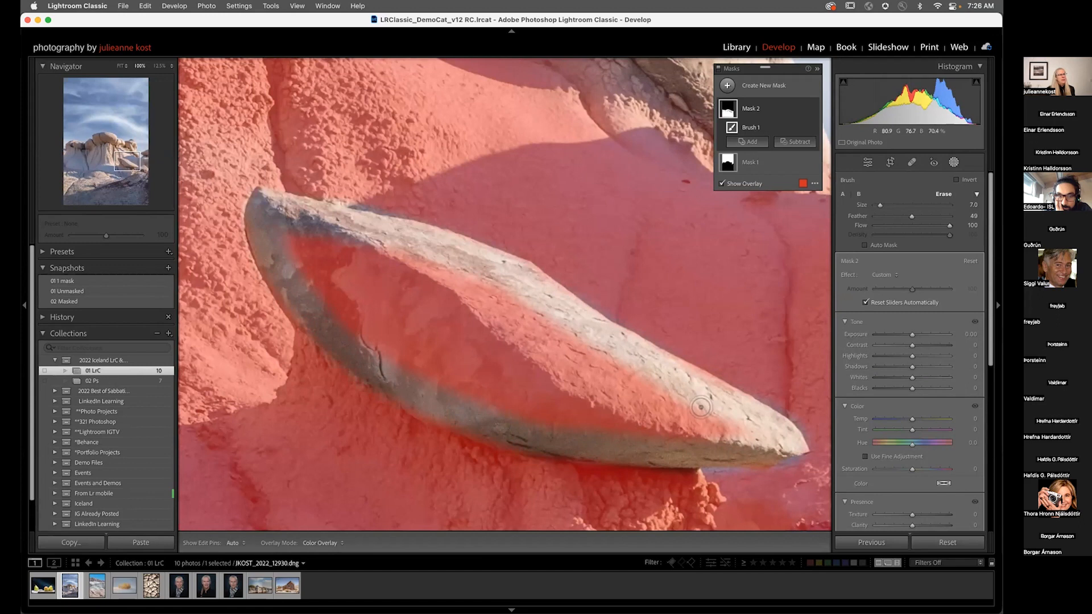
# Step: Inspect the mask with the White on Black overlay mode, then return to Color Overlay
pyautogui.click(813, 184)
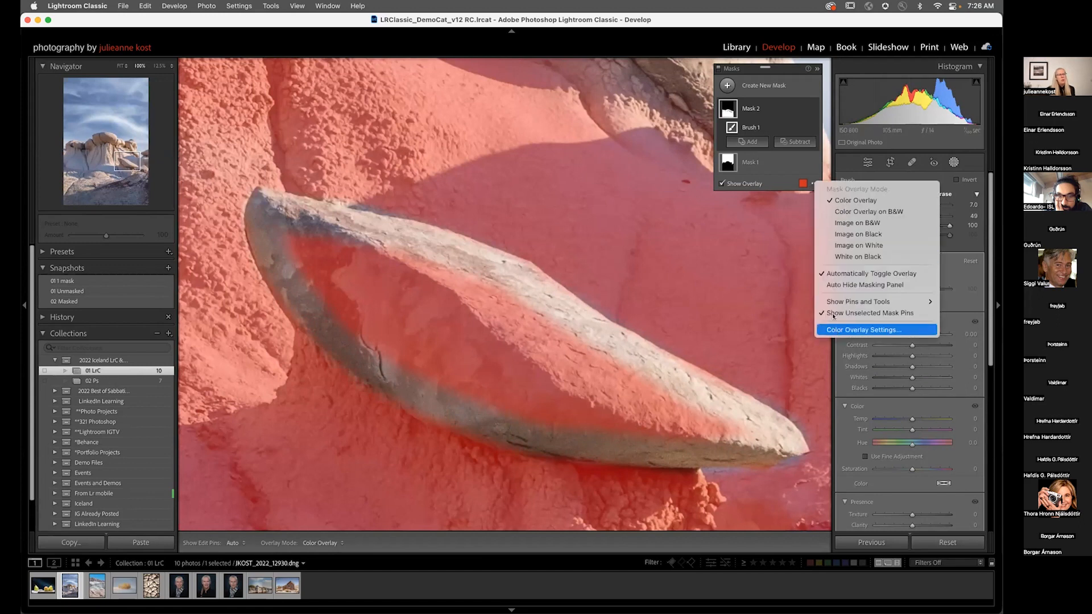
pyautogui.click(858, 257)
pyautogui.scroll(3, 315, 252)
pyautogui.press('h')
pyautogui.moveTo(315, 252)
pyautogui.mouseDown()
pyautogui.moveTo(500, 307)
pyautogui.moveTo(666, 392)
pyautogui.moveTo(711, 435)
pyautogui.moveTo(439, 366)
pyautogui.moveTo(287, 299)
pyautogui.moveTo(630, 400)
pyautogui.moveTo(508, 369)
pyautogui.moveTo(460, 320)
pyautogui.mouseUp()
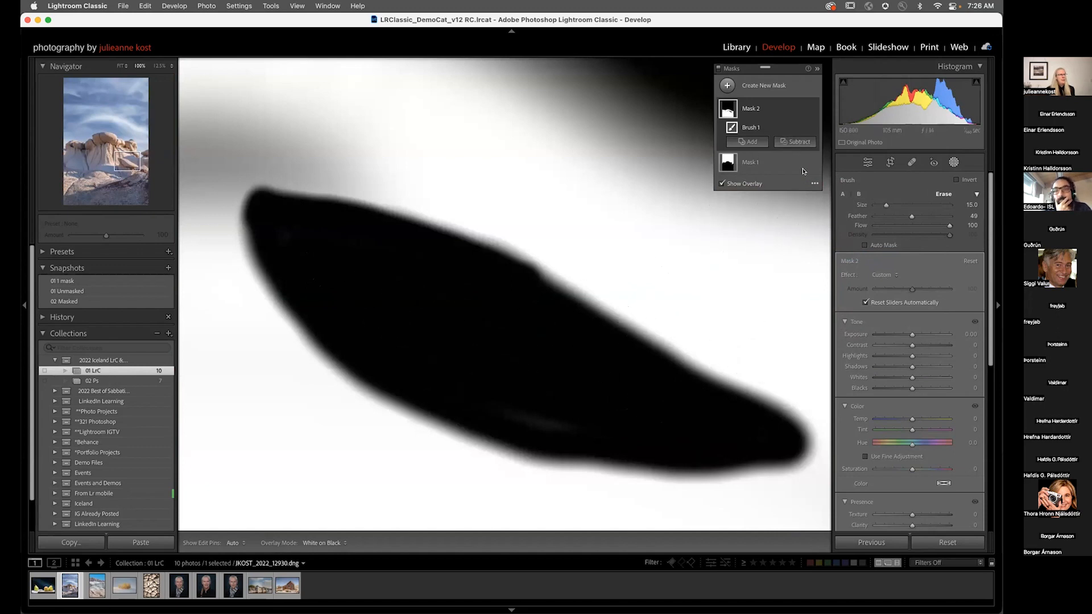
pyautogui.click(814, 184)
pyautogui.click(825, 201)
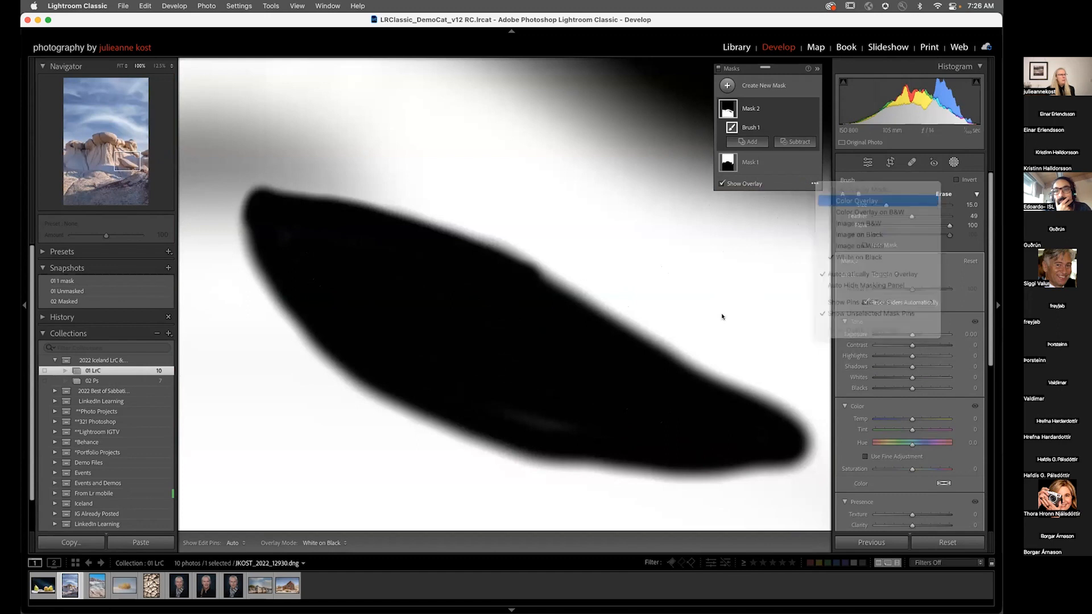
# Step: Erase the mask from the tip of the slab and the rock pedestal beneath it, shrinking the brush further
pyautogui.moveTo(505, 253); pyautogui.dragTo(240, 74)
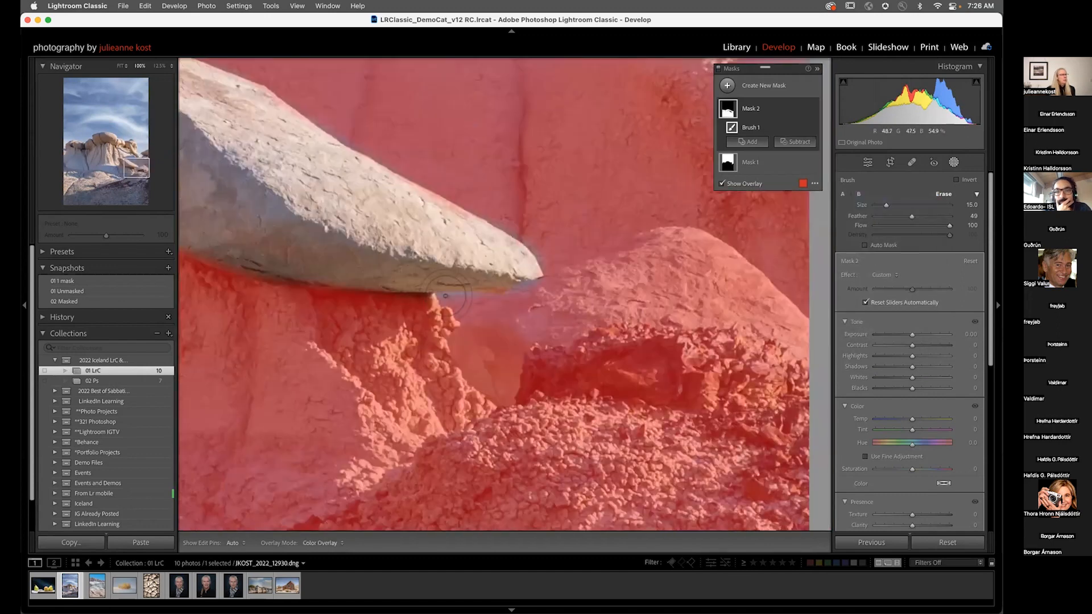
pyautogui.moveTo(591, 293); pyautogui.dragTo(489, 298)
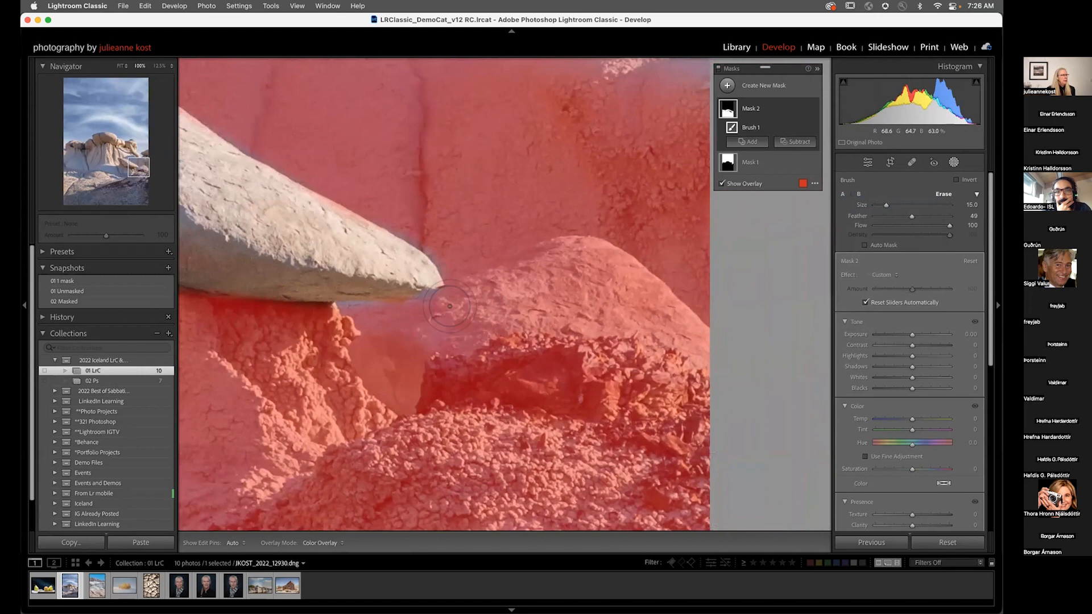
pyautogui.moveTo(401, 333)
pyautogui.mouseDown()
pyautogui.moveTo(574, 257)
pyautogui.moveTo(688, 341)
pyautogui.moveTo(576, 303)
pyautogui.moveTo(432, 318)
pyautogui.moveTo(405, 335)
pyautogui.moveTo(381, 333)
pyautogui.moveTo(401, 393)
pyautogui.mouseUp()
pyautogui.press('[')
pyautogui.press('[')
pyautogui.press('[')
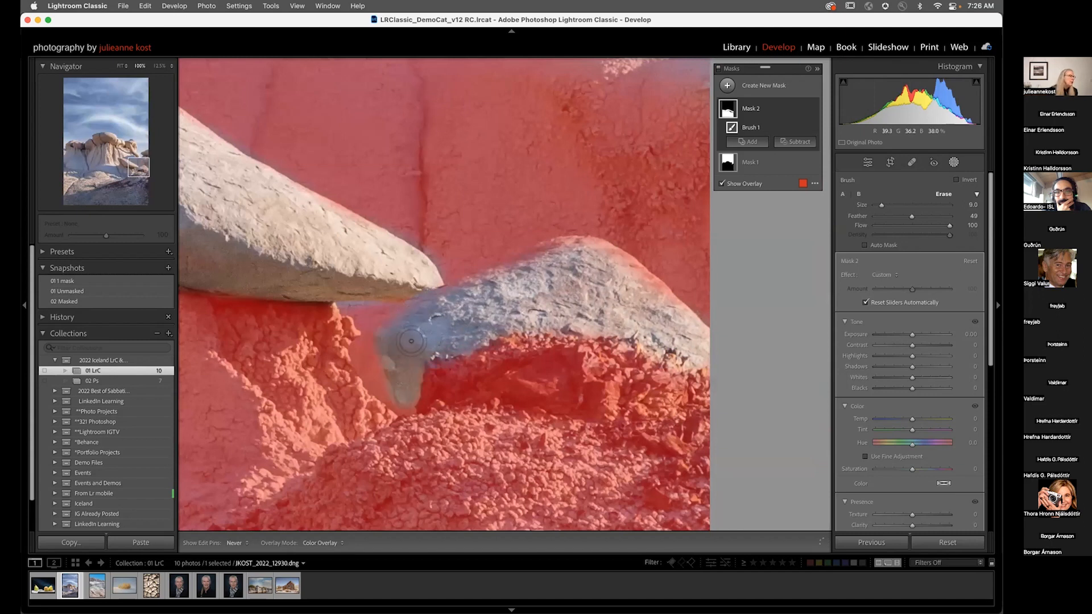
# Step: Undo the erase strokes on the lower rock pedestal, including a repeated attempt
pyautogui.press('z')
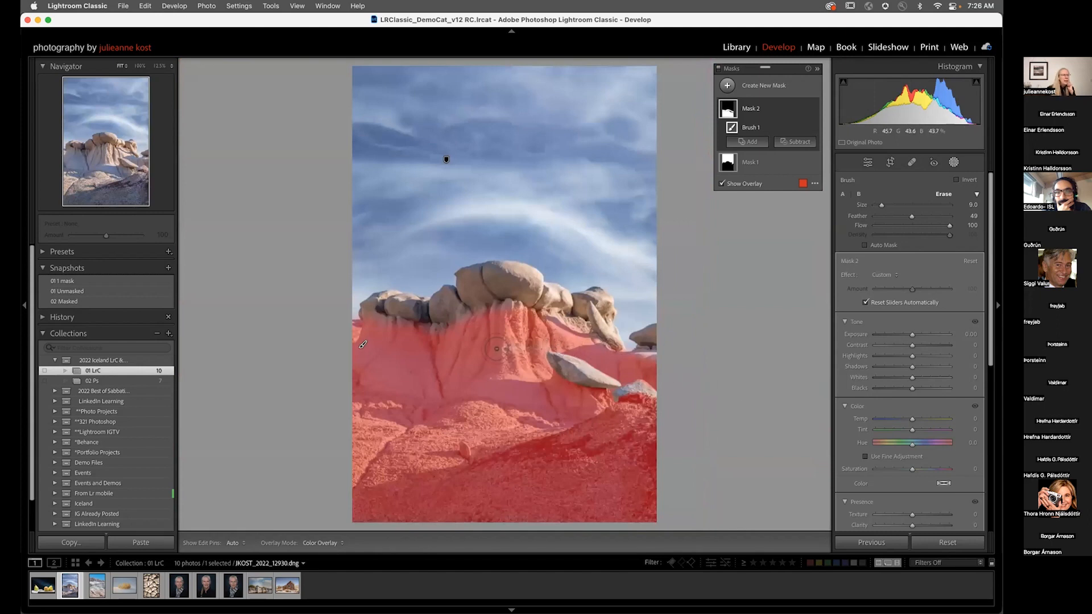
pyautogui.press('super+z')
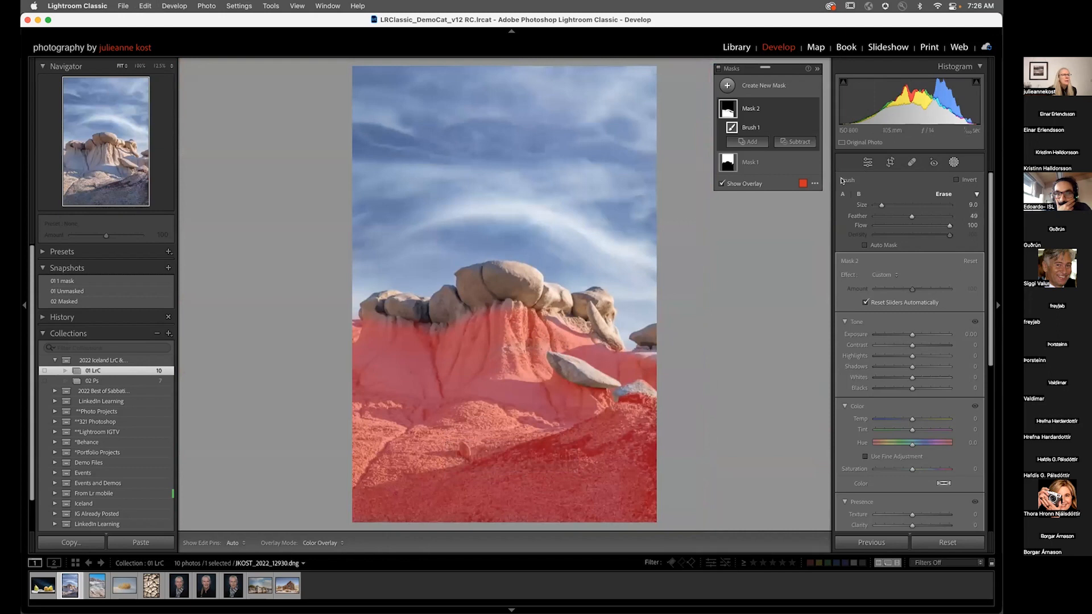
pyautogui.moveTo(499, 369); pyautogui.dragTo(500, 346)
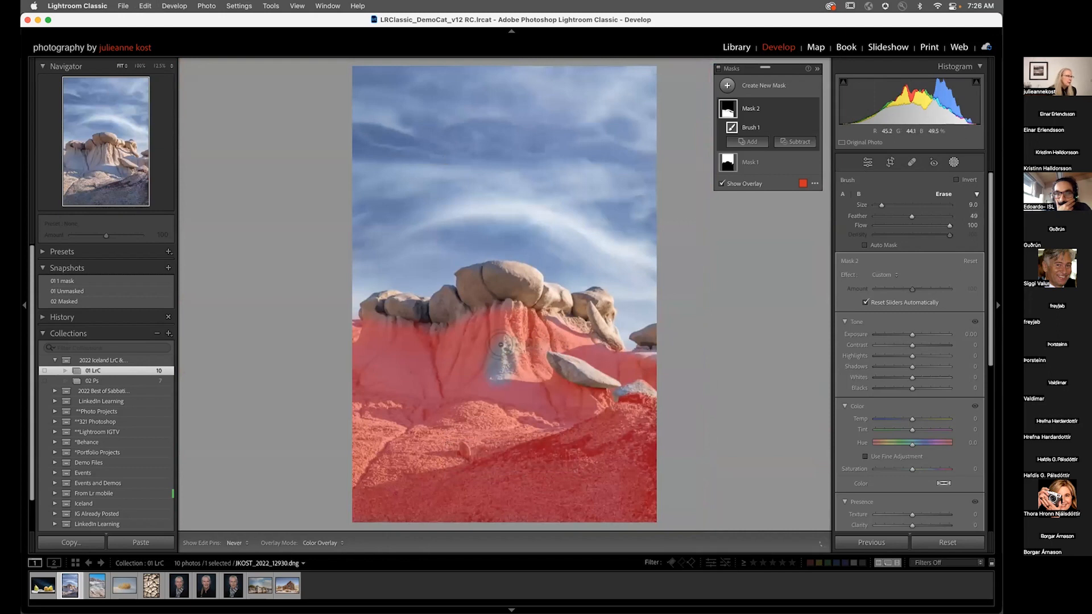
pyautogui.press('super+z')
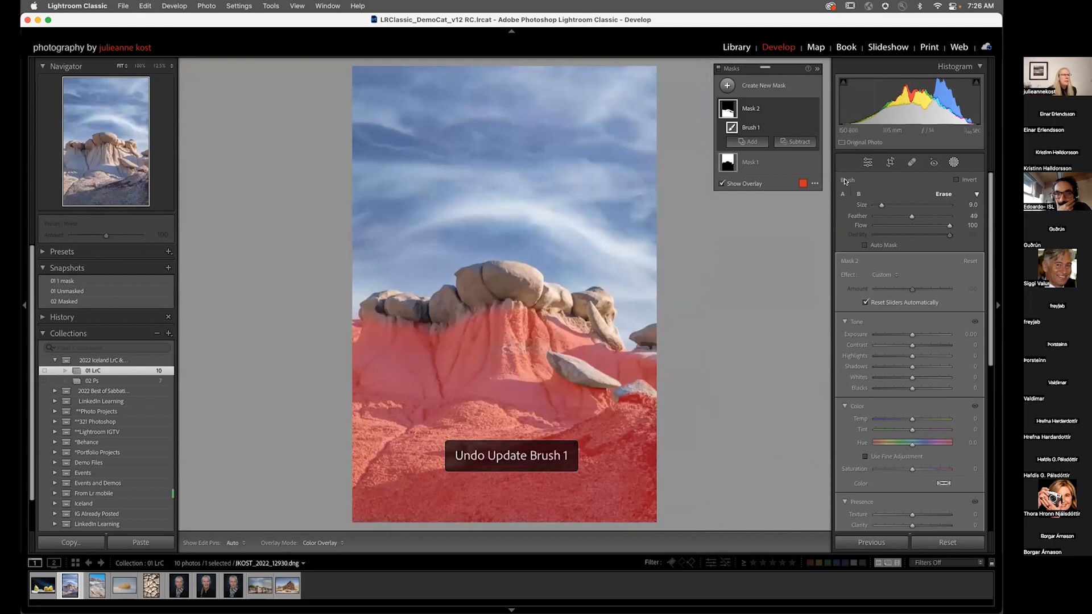
# Step: With the mask overlay hidden, set the brush mask's Saturation to -100
pyautogui.click(842, 194)
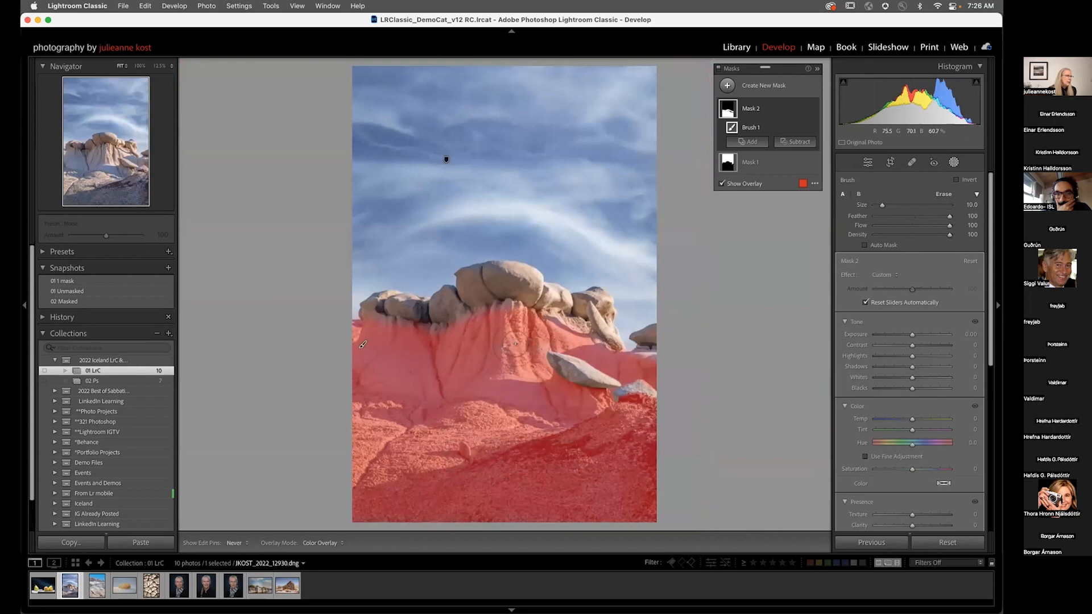
pyautogui.press('h')
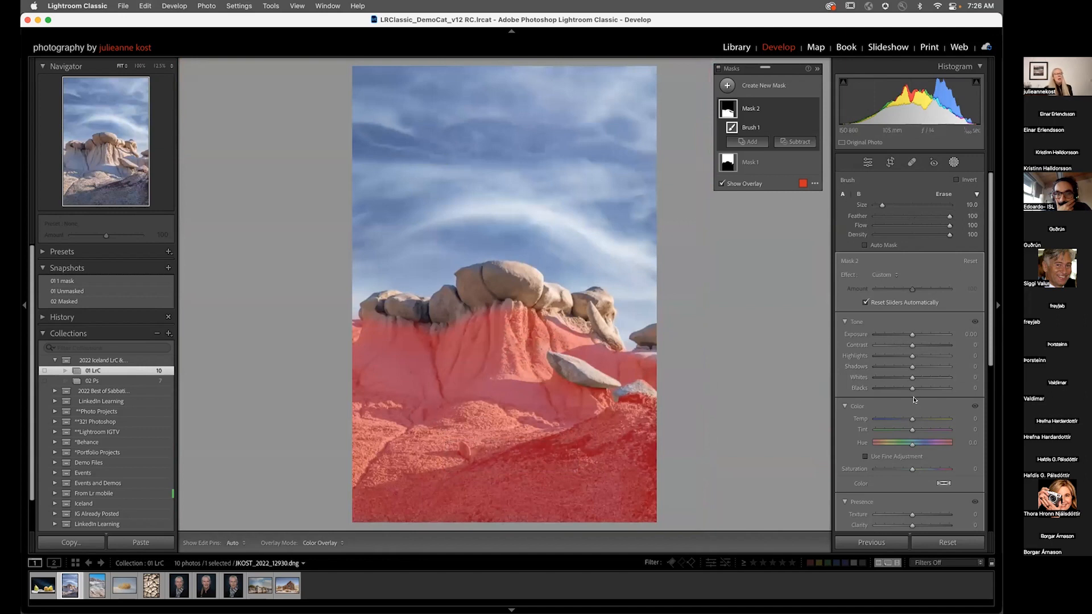
pyautogui.moveTo(912, 470)
pyautogui.mouseDown()
pyautogui.moveTo(885, 472)
pyautogui.moveTo(910, 470)
pyautogui.mouseUp()
pyautogui.press('o')
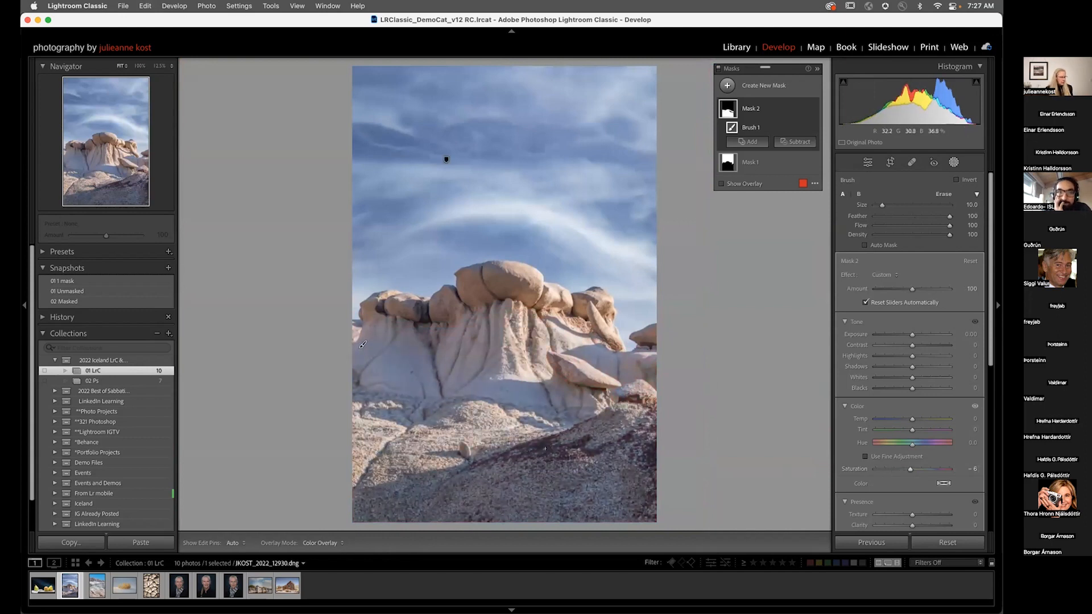
pyautogui.click(551, 453)
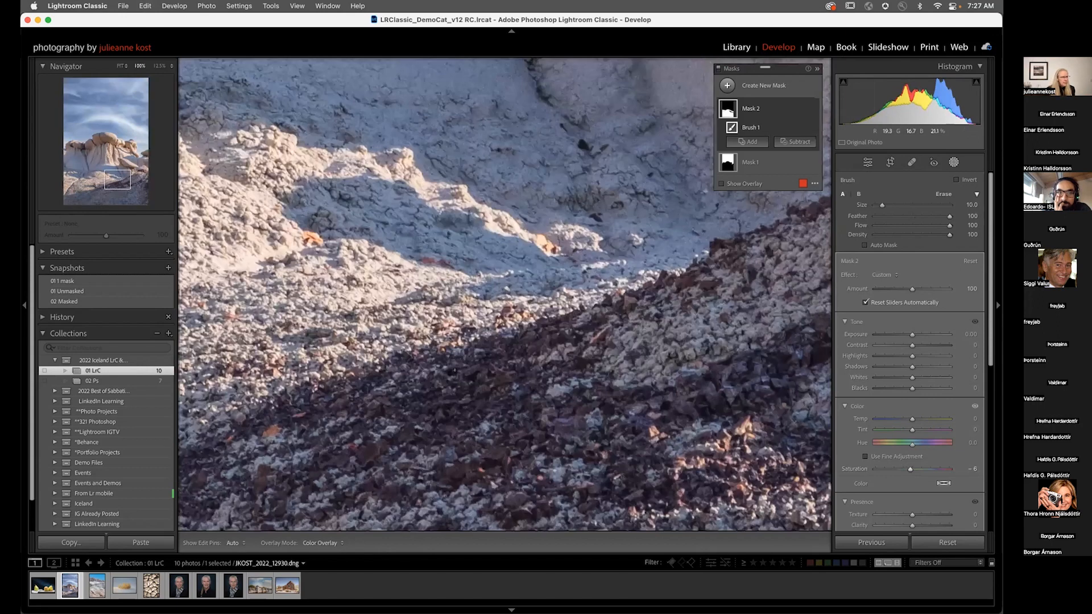
pyautogui.moveTo(911, 470); pyautogui.dragTo(860, 471)
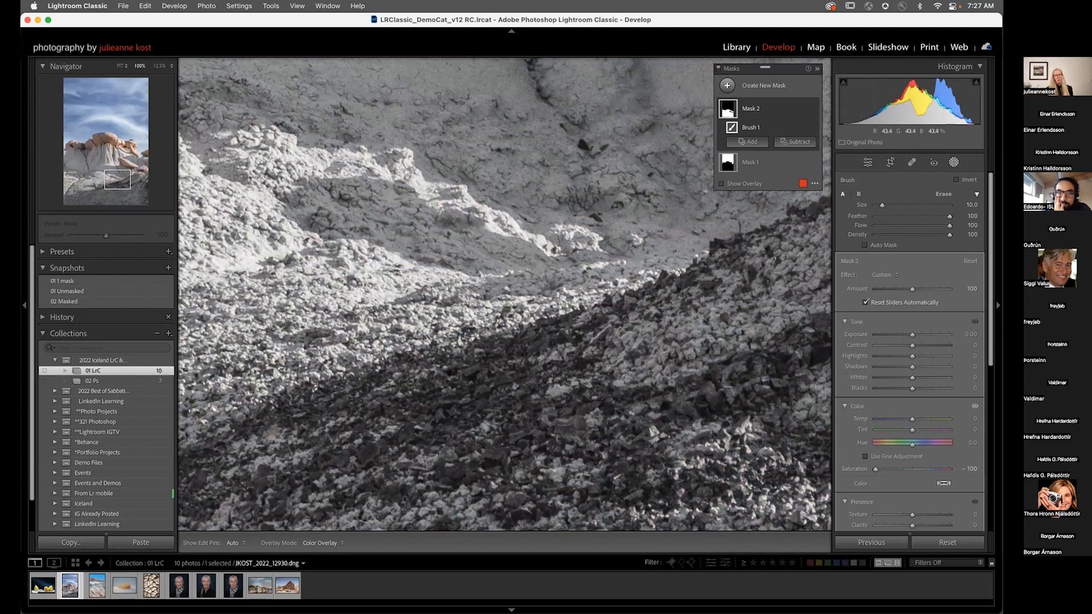
# Step: Subtract a Color Range from the brush mask by sampling the dark reddish rubble
pyautogui.click(795, 141)
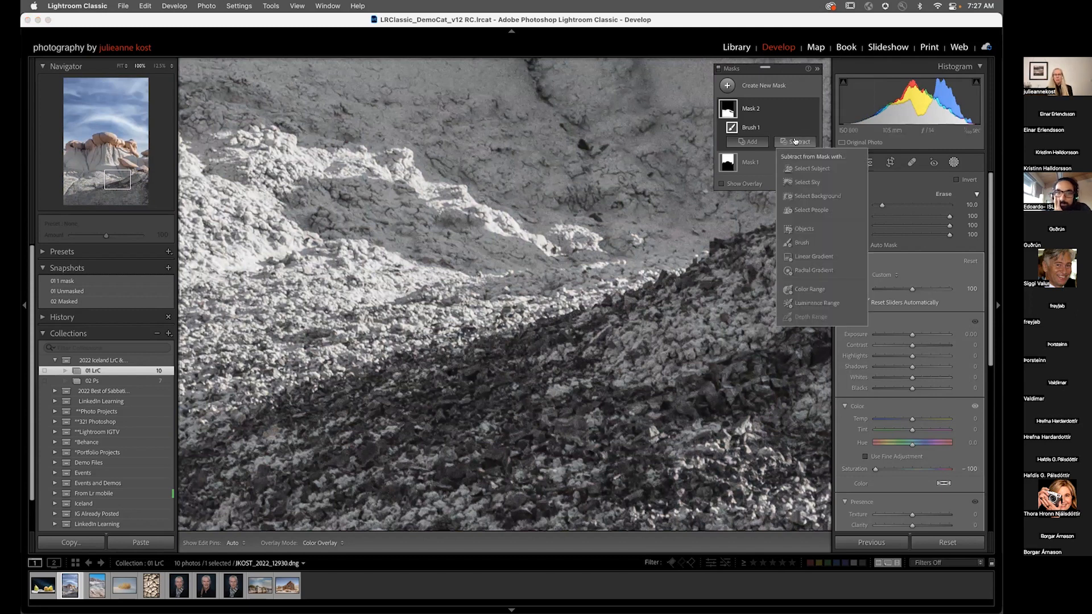
pyautogui.click(809, 289)
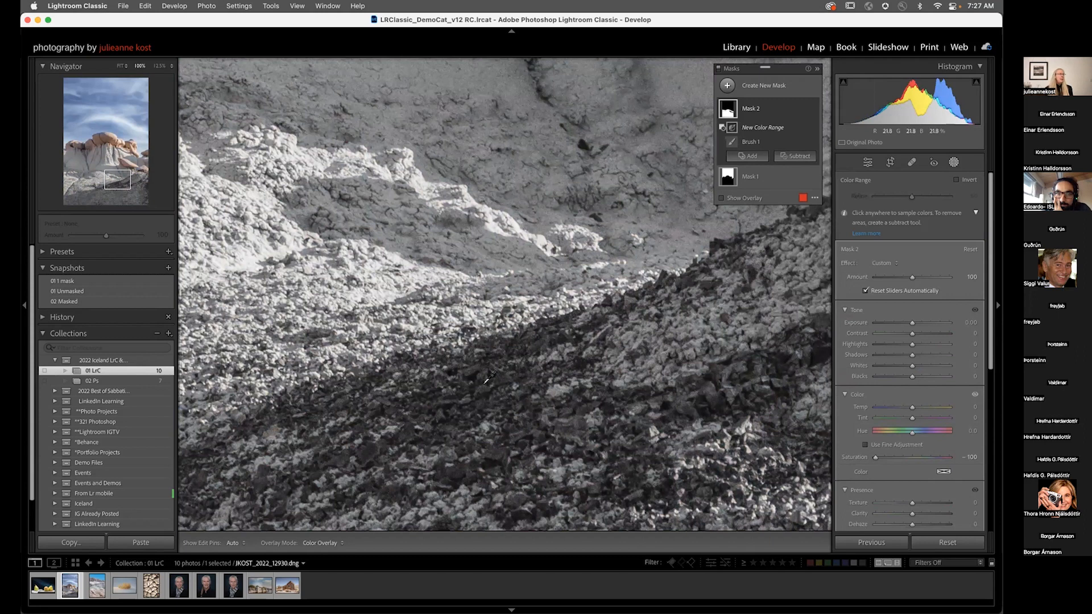
pyautogui.click(483, 391)
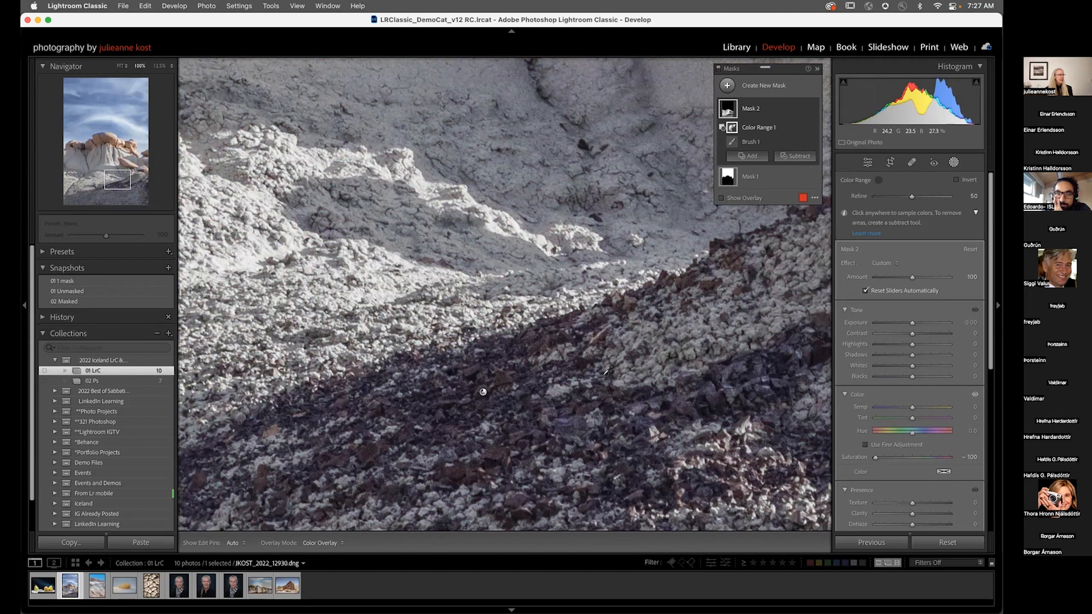
# Step: Set the brush mask's Saturation to -64
pyautogui.press('z')
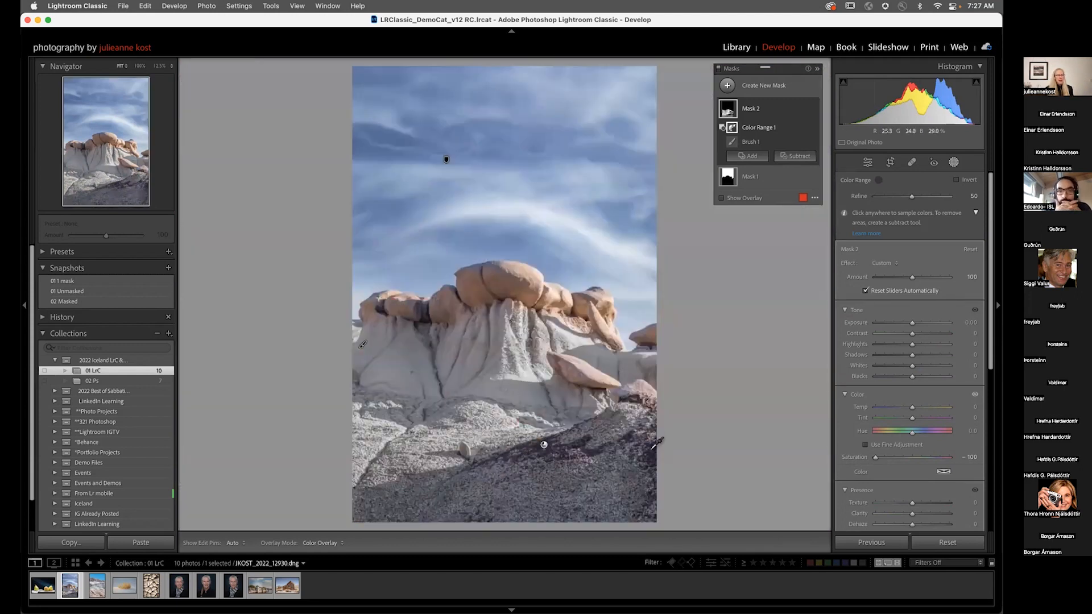
pyautogui.moveTo(876, 457); pyautogui.dragTo(885, 458)
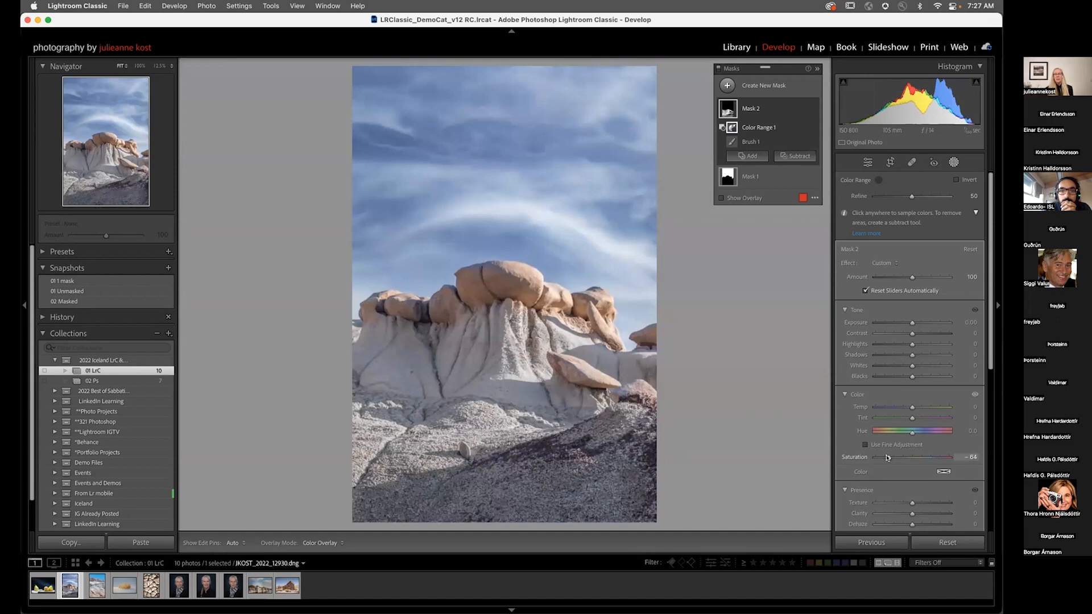
pyautogui.moveTo(887, 458); pyautogui.dragTo(888, 458)
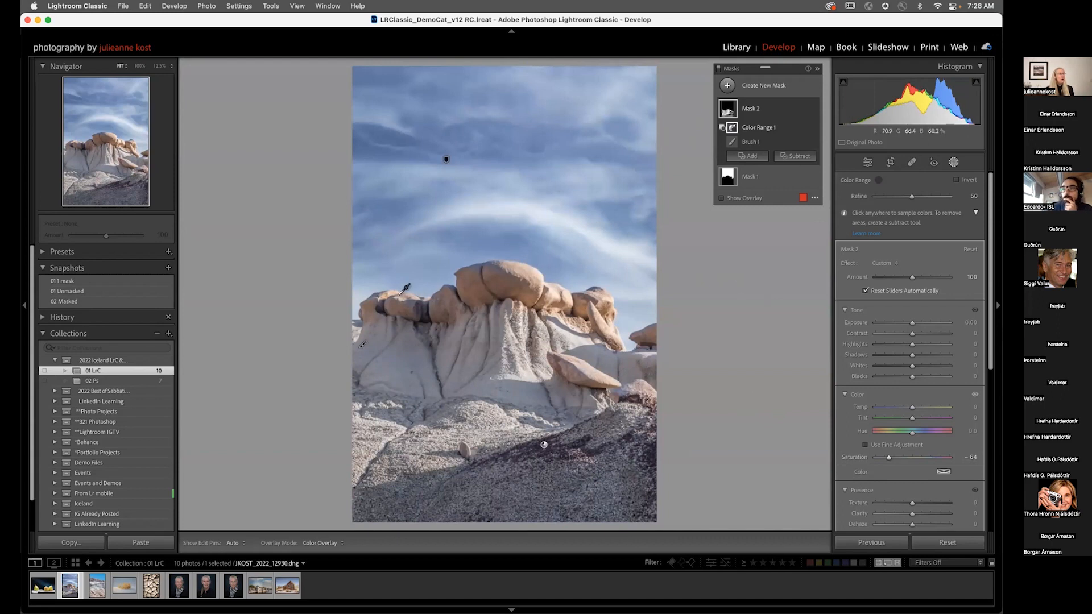
# Step: Create a new Objects mask by boxing the tan rock caps on top of the formation
pyautogui.click(748, 156)
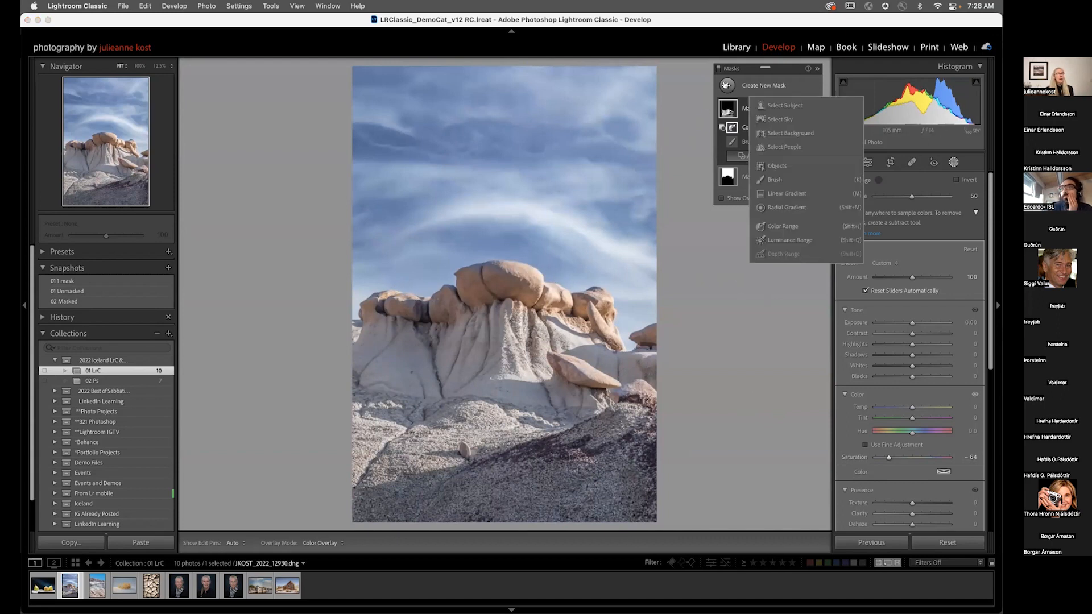
pyautogui.click(777, 165)
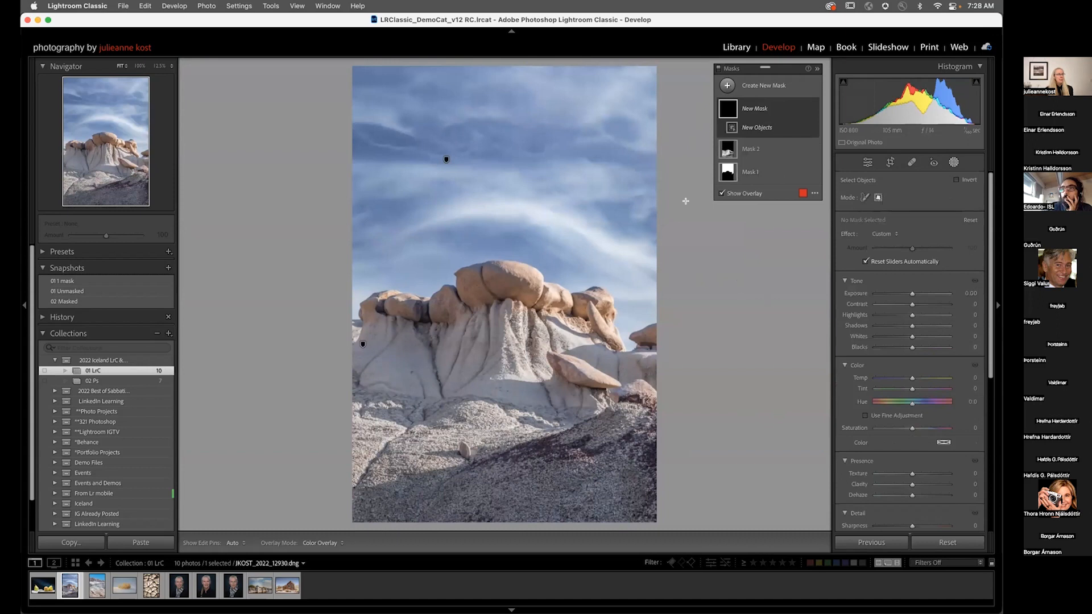
pyautogui.moveTo(352, 268); pyautogui.dragTo(669, 349)
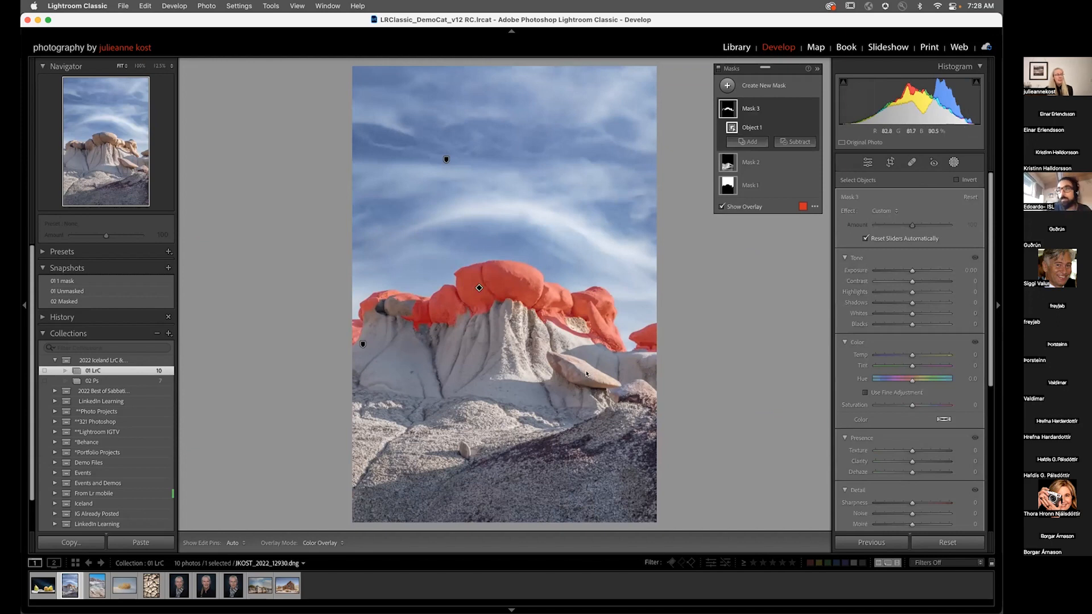
# Step: Add the slanted rock slab below to the Objects mask with a second selection box
pyautogui.click(747, 141)
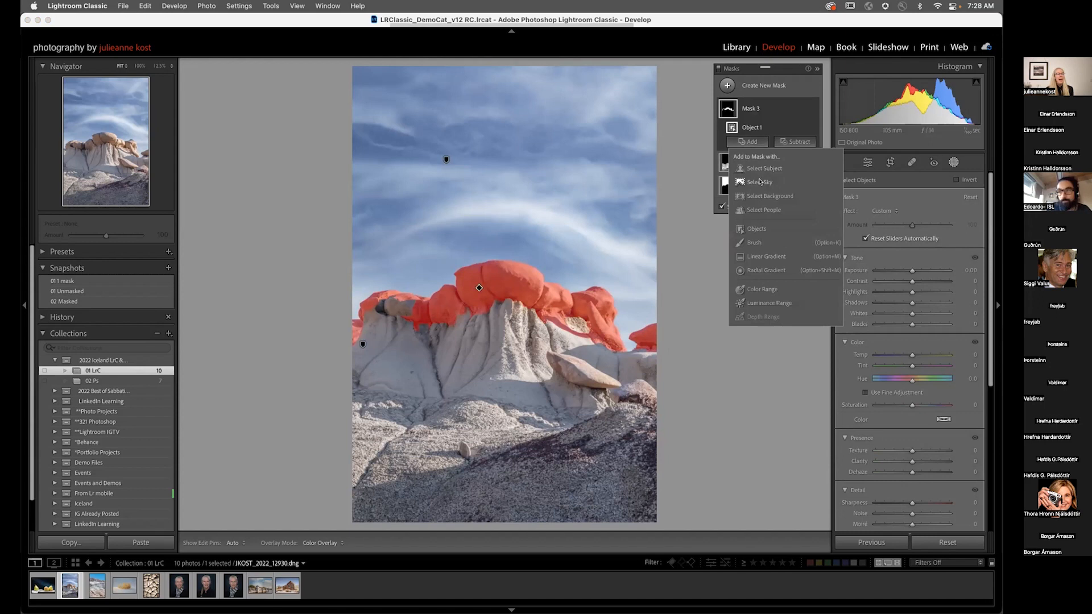
pyautogui.click(754, 229)
pyautogui.moveTo(535, 342); pyautogui.dragTo(625, 390)
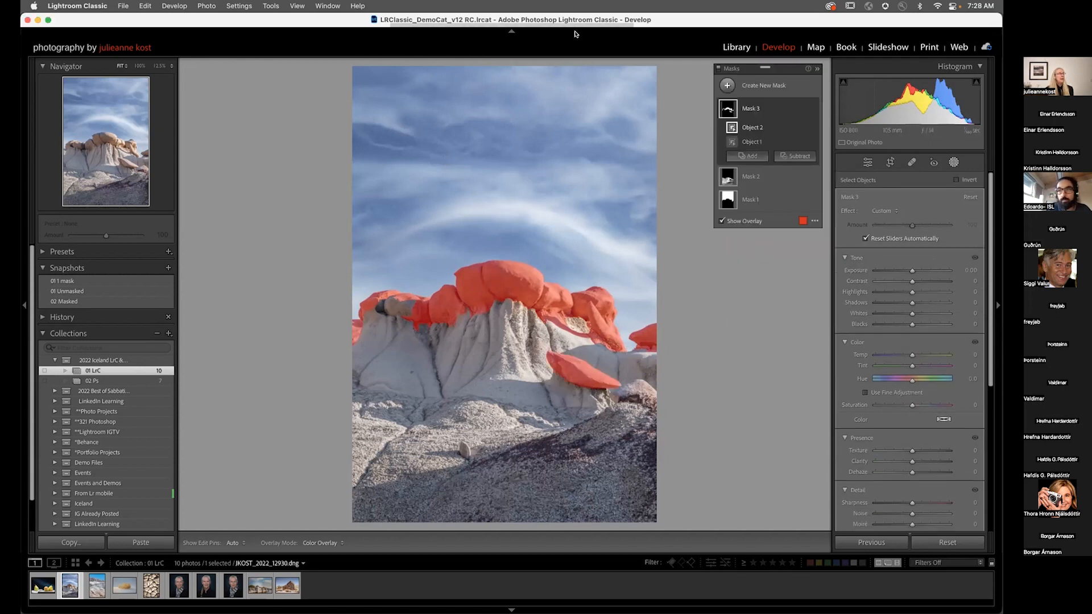
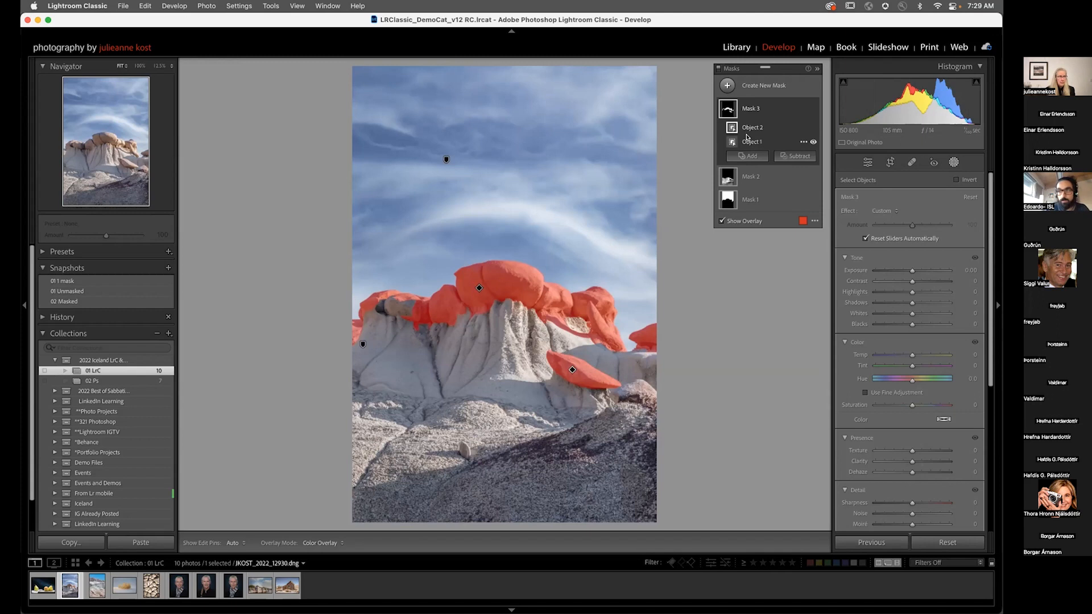
# Step: Subtract a small brush stroke from the Objects mask on the gap where the slab meets the rock
pyautogui.click(795, 156)
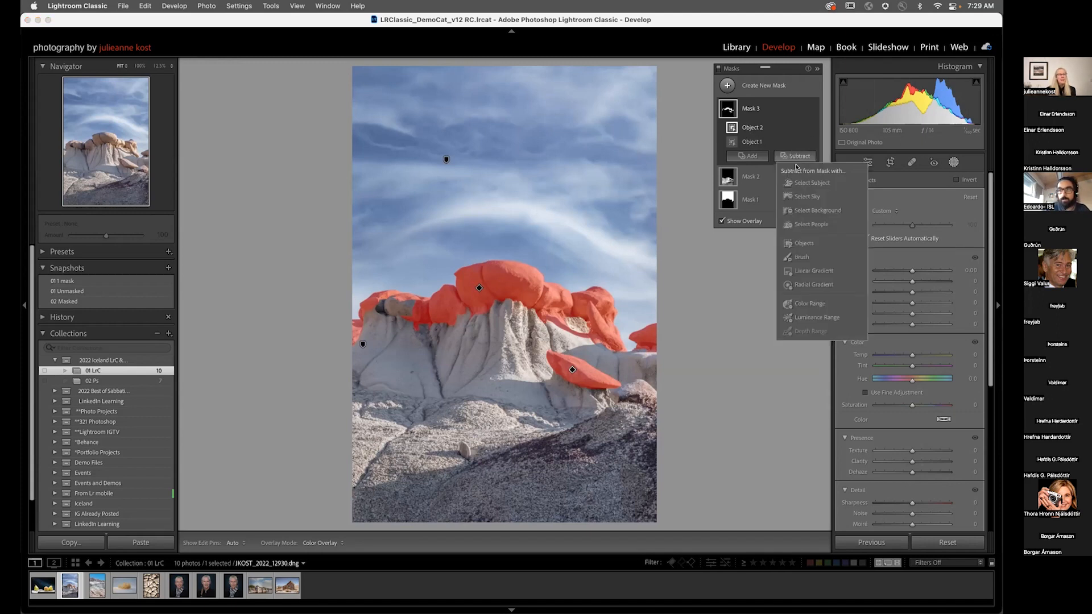
pyautogui.click(802, 242)
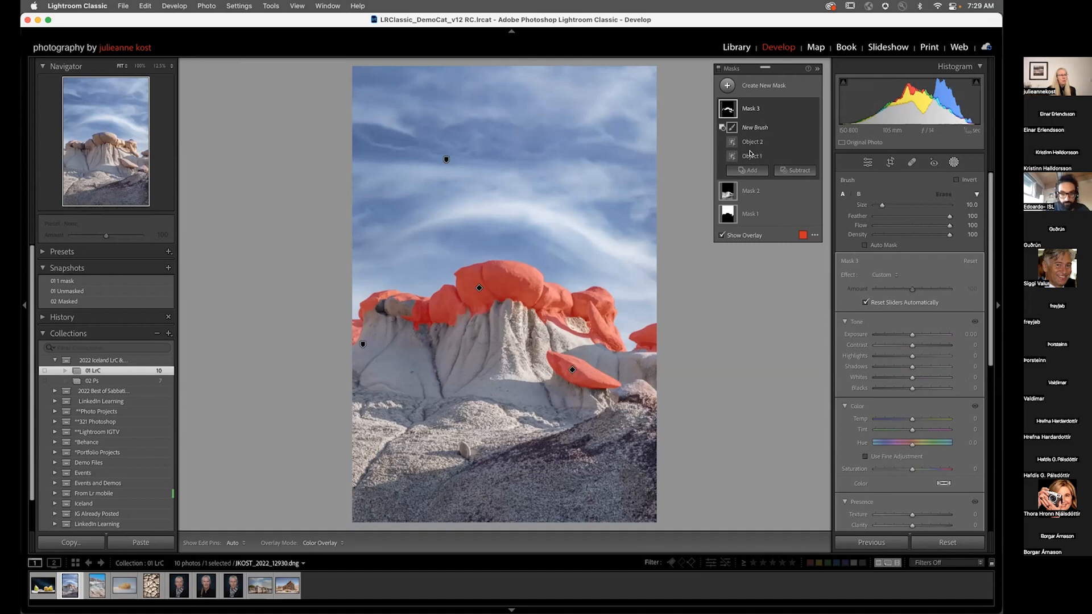
pyautogui.press('[')
pyautogui.press('[')
pyautogui.press('h')
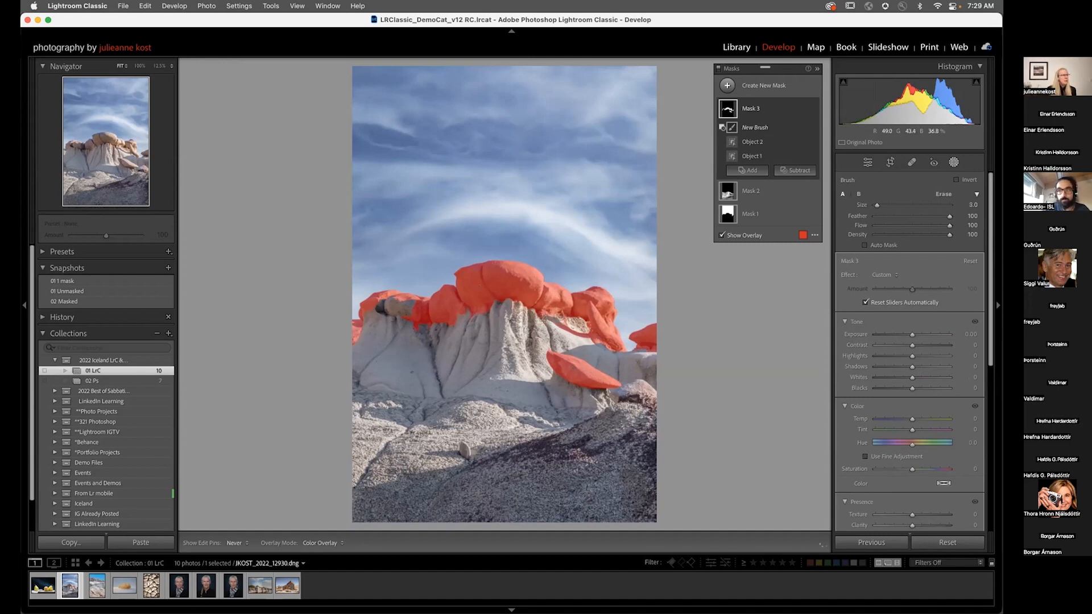
pyautogui.moveTo(572, 331); pyautogui.dragTo(604, 352)
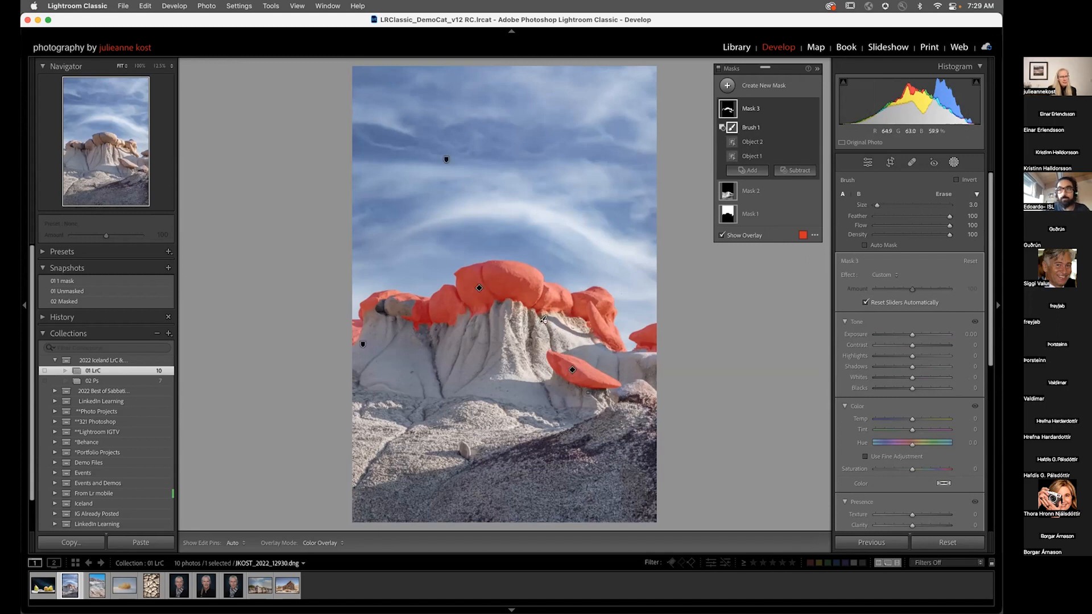
pyautogui.press('h')
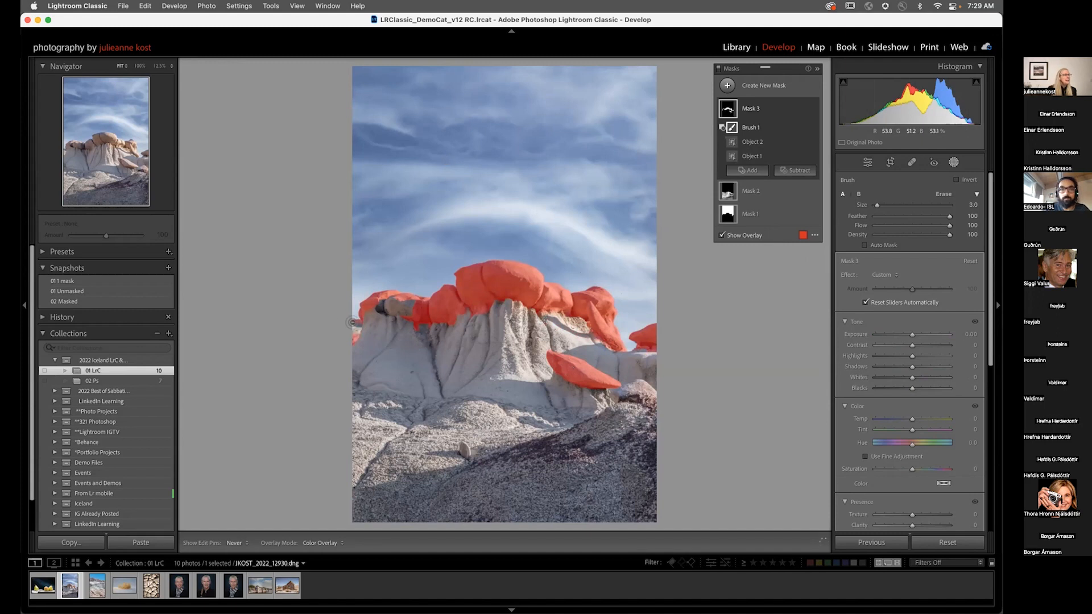
pyautogui.press('h')
pyautogui.press('h')
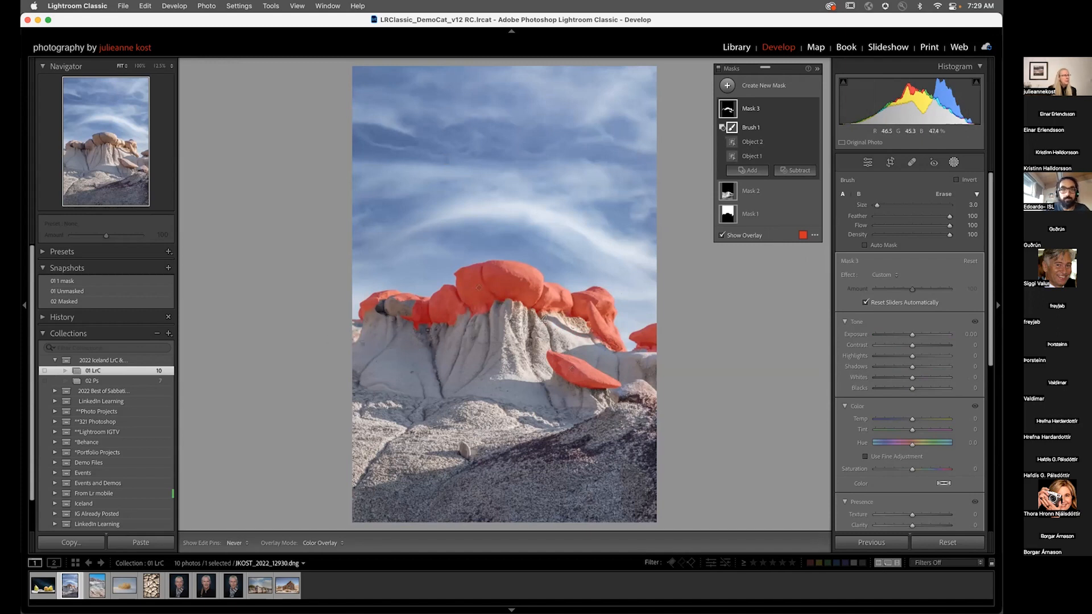
pyautogui.press('h')
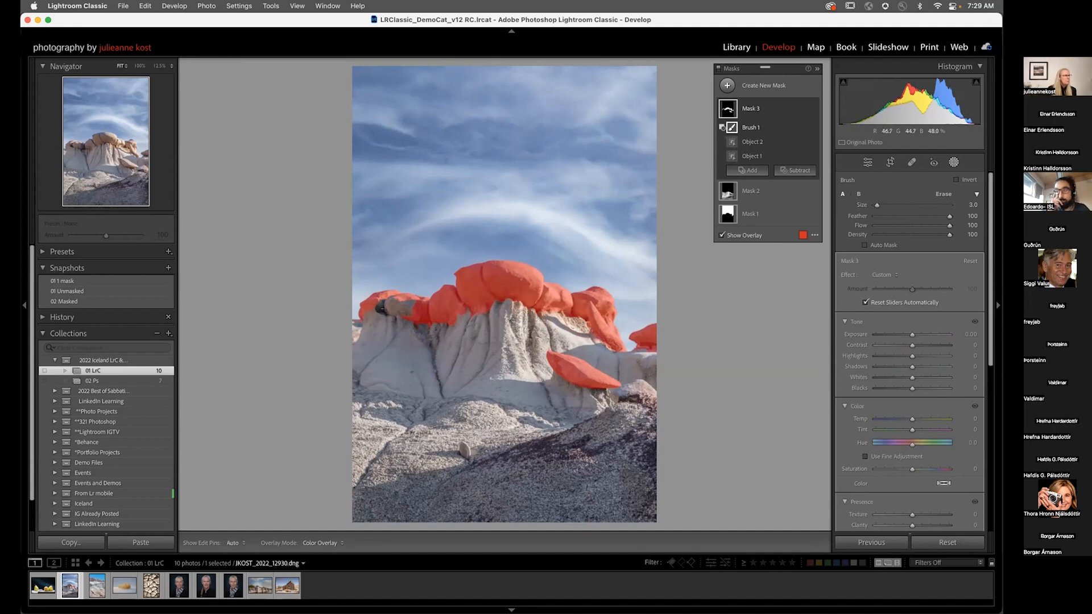
# Step: Add a brush stroke to the Objects mask over the dark rock at the left end of the caps
pyautogui.click(747, 170)
pyautogui.click(752, 272)
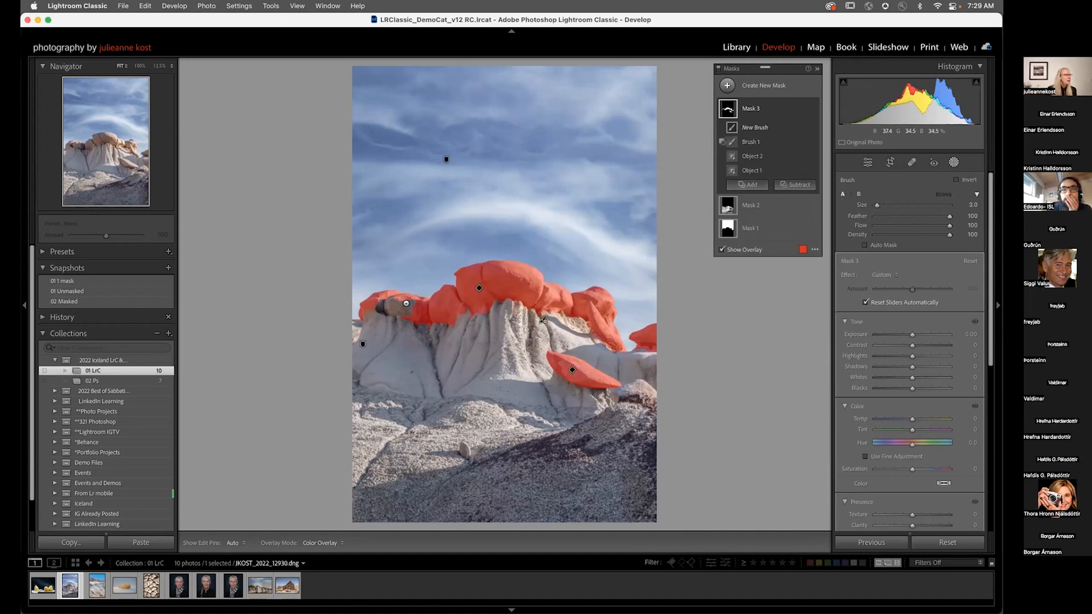
pyautogui.press('h')
pyautogui.moveTo(401, 306); pyautogui.dragTo(409, 308)
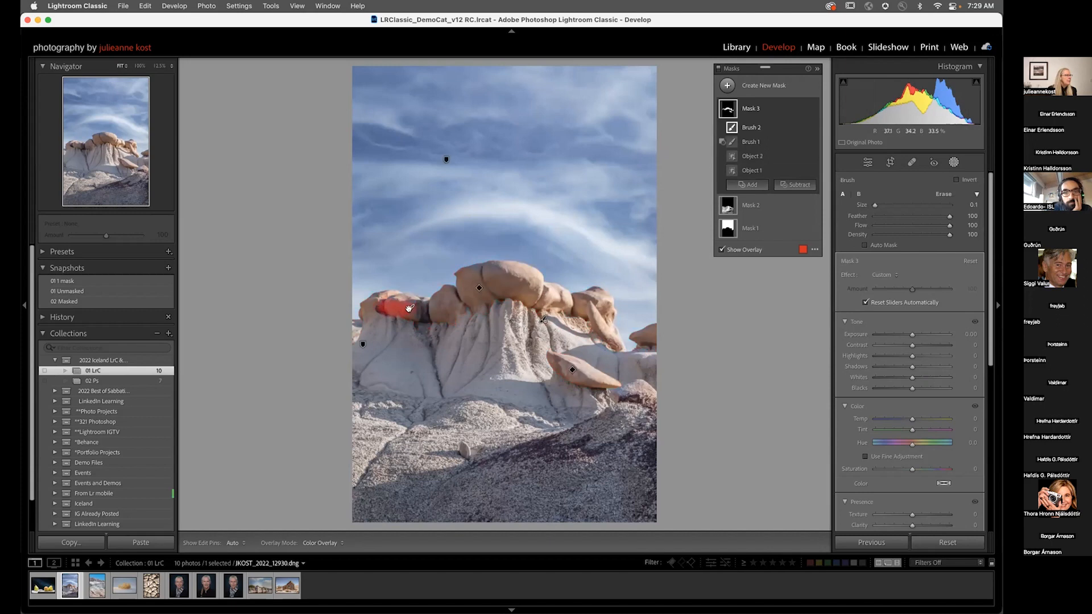
pyautogui.press('h')
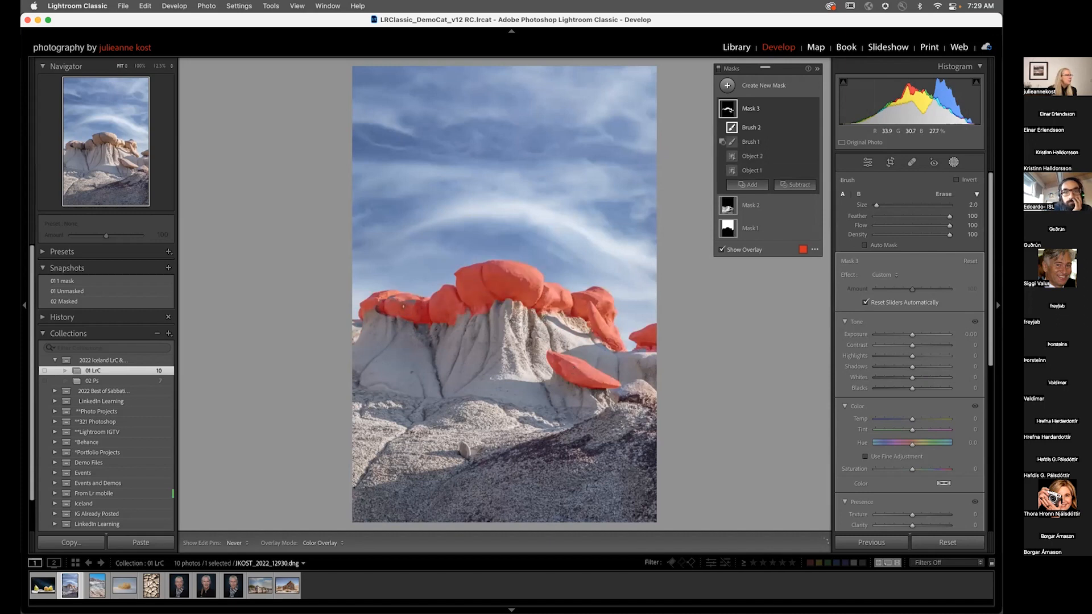
pyautogui.press('h')
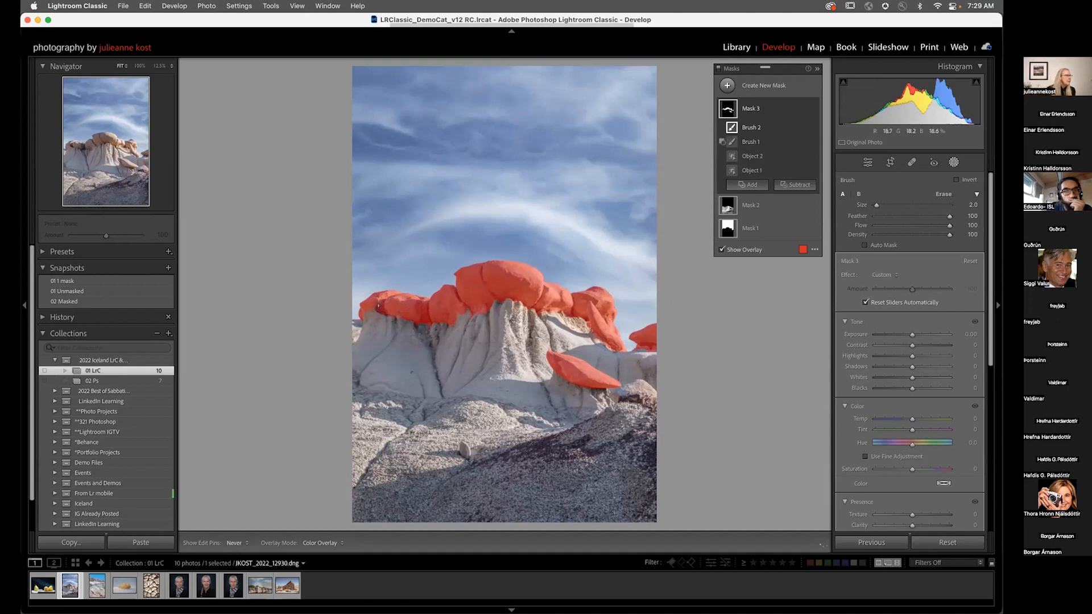
# Step: Hide the overlay and set the mask's Exposure to -0.30 and Tint to 4
pyautogui.press('o')
pyautogui.moveTo(909, 334); pyautogui.dragTo(907, 335)
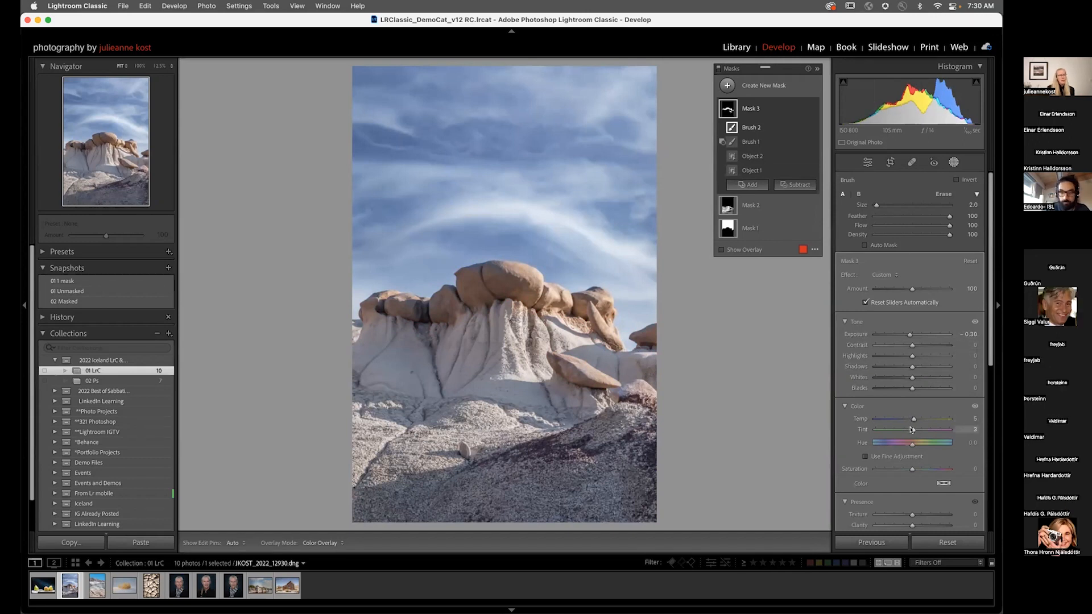
pyautogui.moveTo(911, 430); pyautogui.dragTo(912, 430)
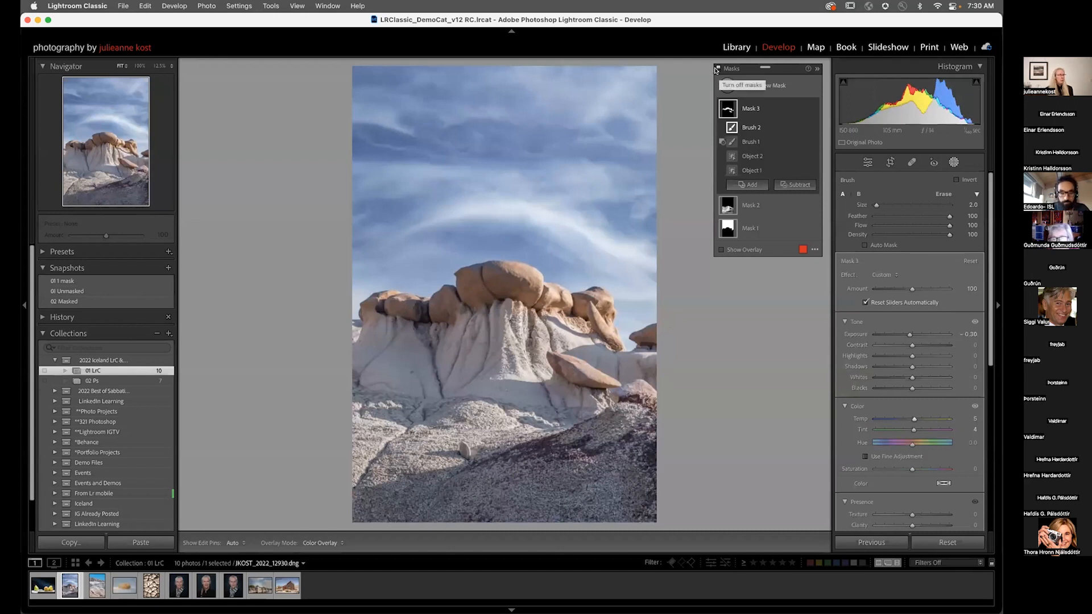
# Step: Toggle all masks off and on to compare the rock formation with and without adjustments
pyautogui.click(716, 70)
pyautogui.click(716, 70)
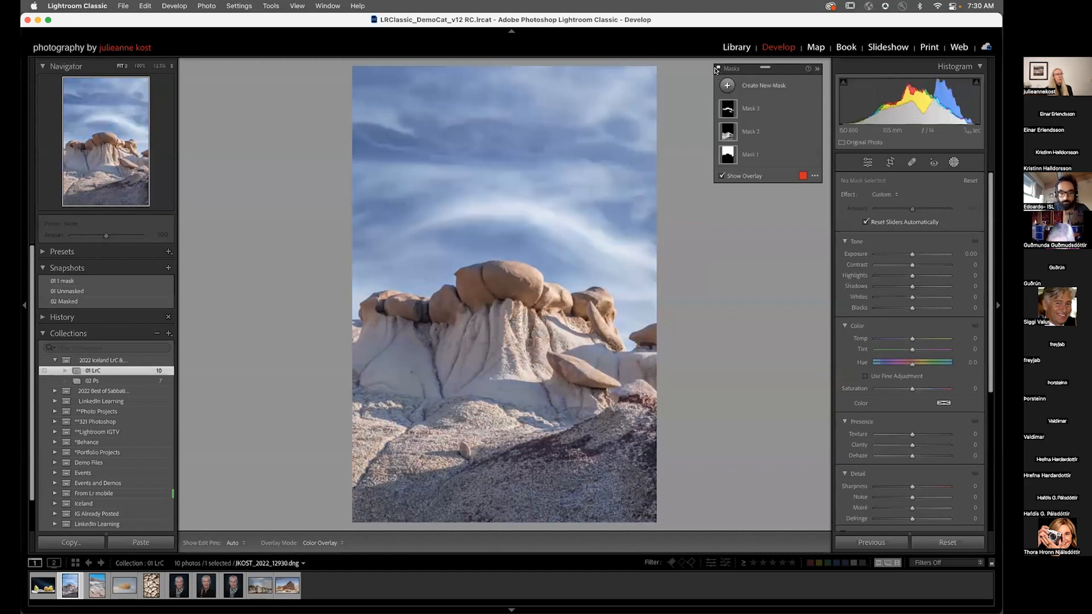
pyautogui.click(716, 69)
pyautogui.click(716, 70)
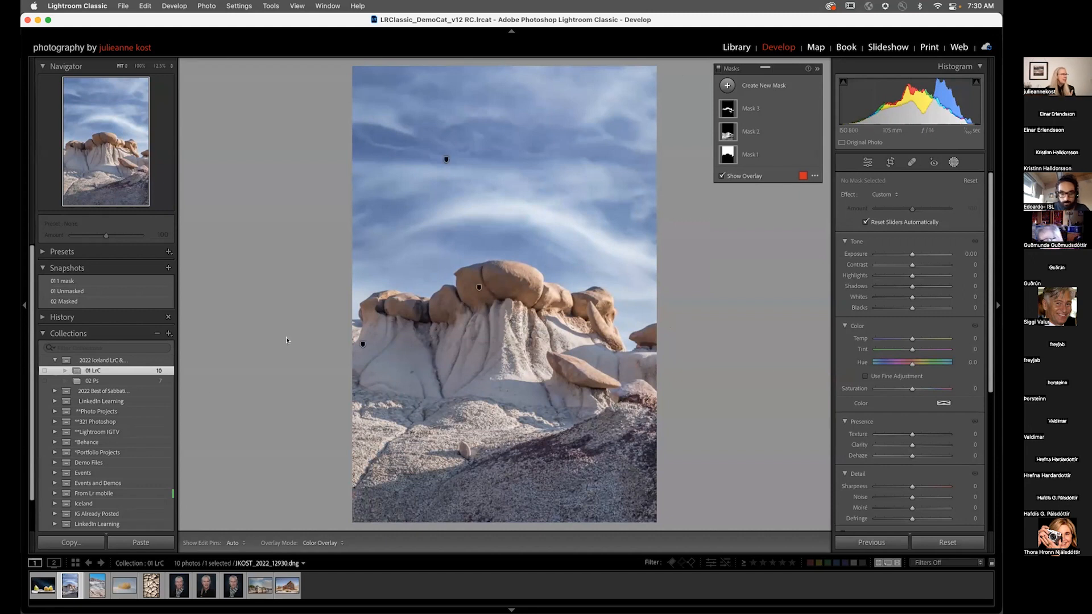
# Step: Switch to the striped badlands photo and toggle the Darken foreground mask's visibility to compare
pyautogui.click(96, 587)
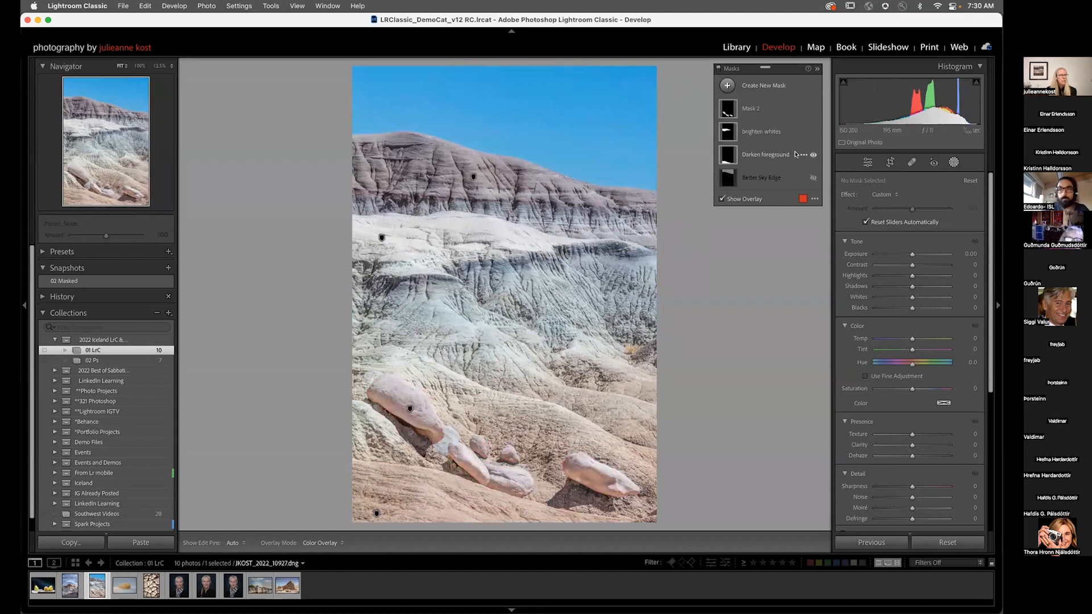
pyautogui.click(813, 154)
pyautogui.click(814, 155)
pyautogui.click(813, 155)
pyautogui.click(813, 155)
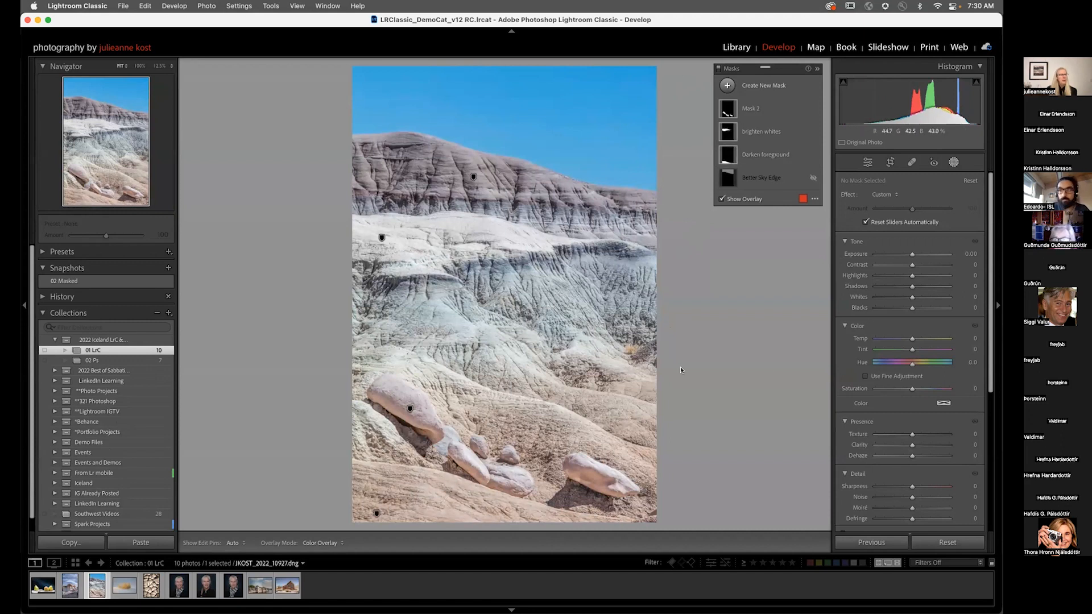
# Step: Toggle the visibility of the brighten whites and Mask 2 masks to compare their effects
pyautogui.click(813, 132)
pyautogui.click(813, 133)
pyautogui.click(813, 133)
pyautogui.click(814, 132)
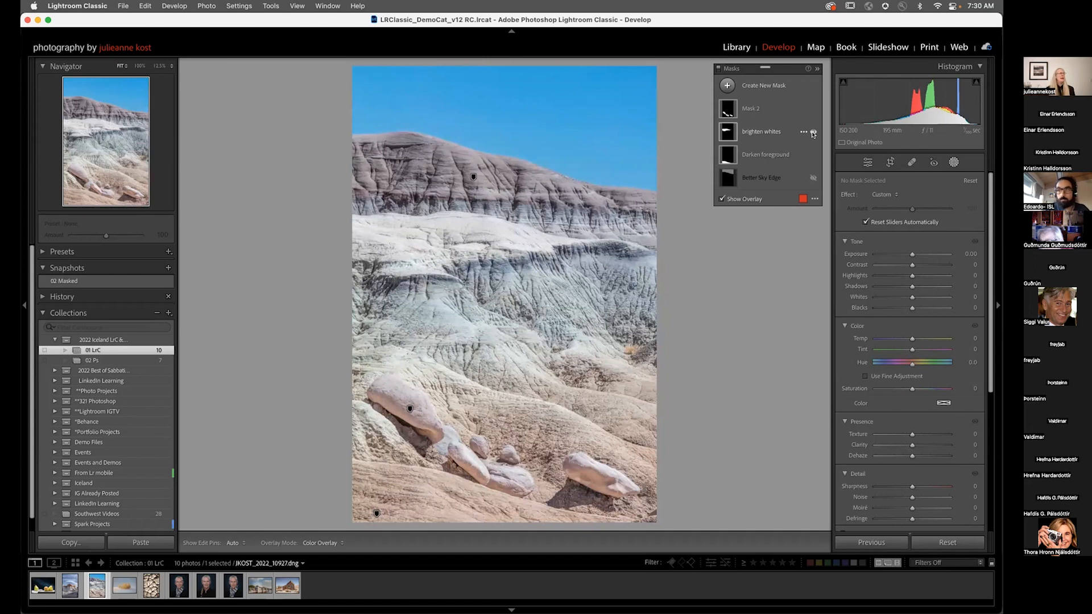
pyautogui.click(813, 109)
pyautogui.click(813, 109)
pyautogui.click(813, 109)
pyautogui.click(813, 109)
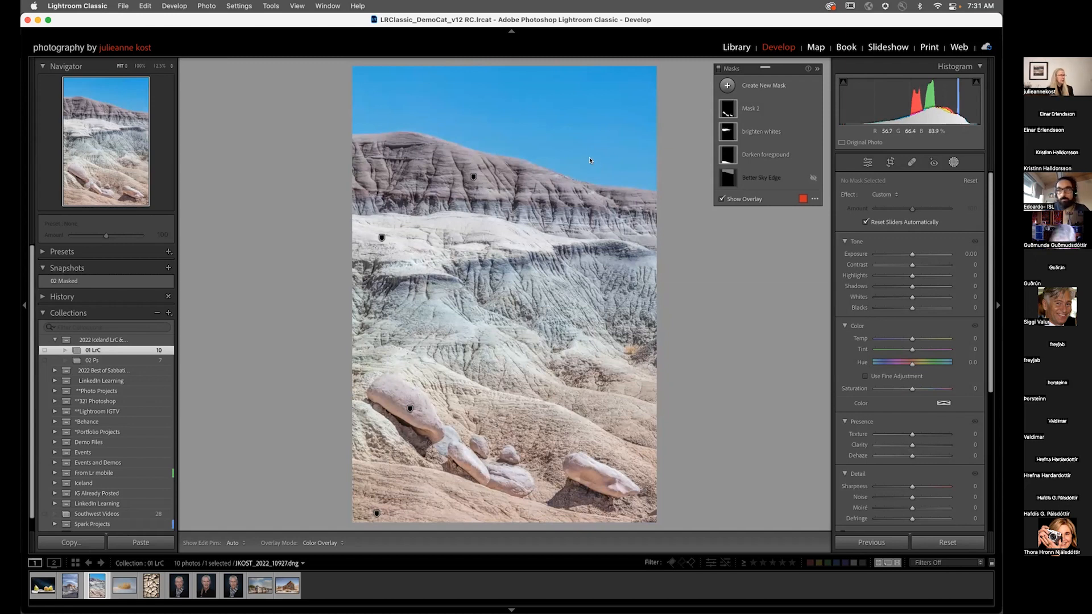
# Step: Compare the before and after views and inspect the photo's Basic panel global adjustments
pyautogui.press('y')
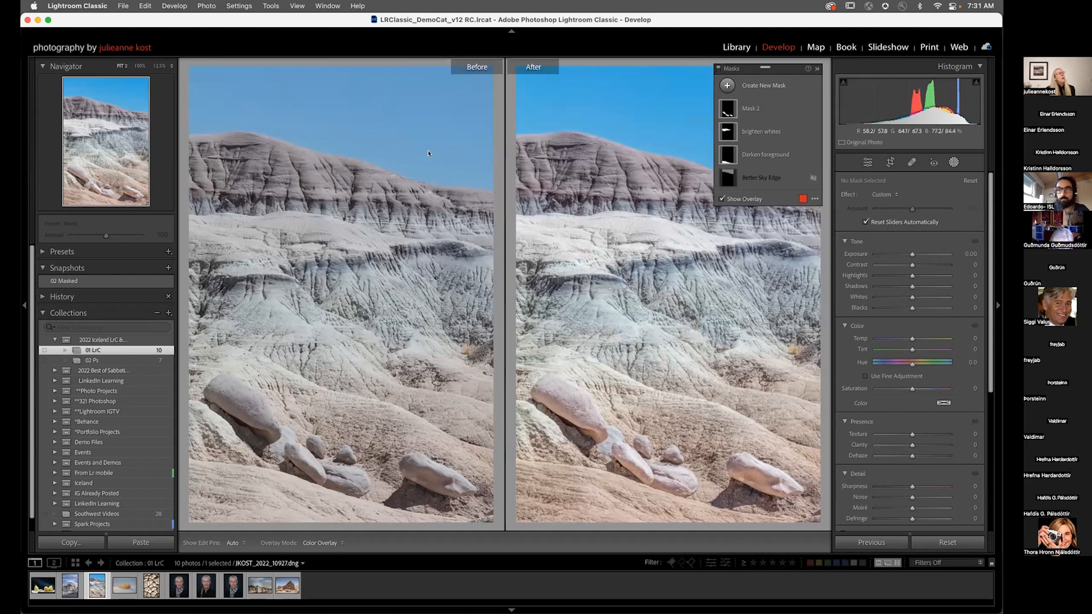
pyautogui.press('y')
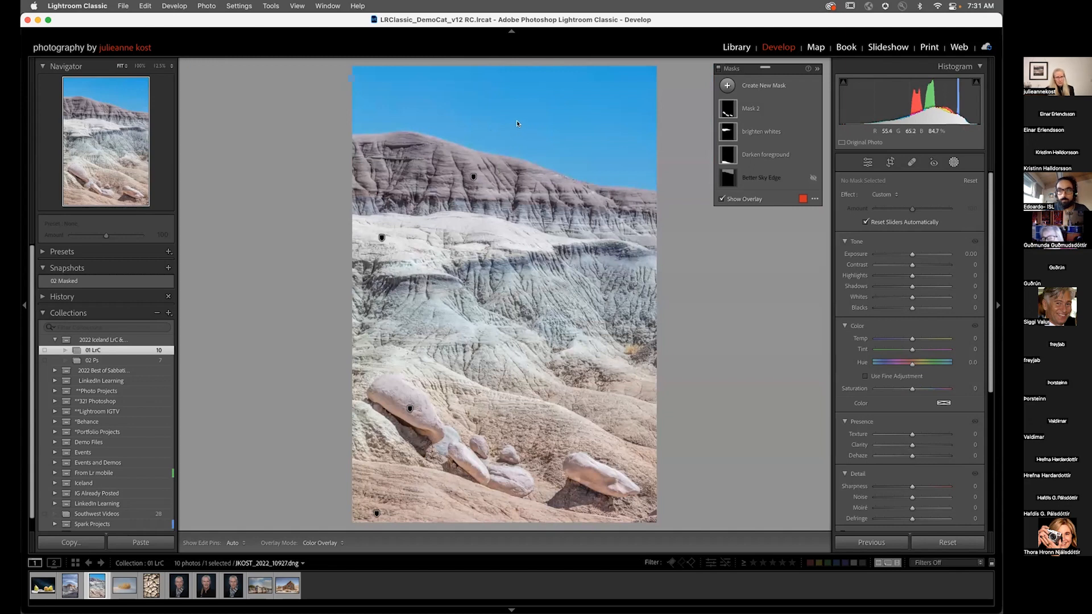
pyautogui.scroll(-5, 914, 416)
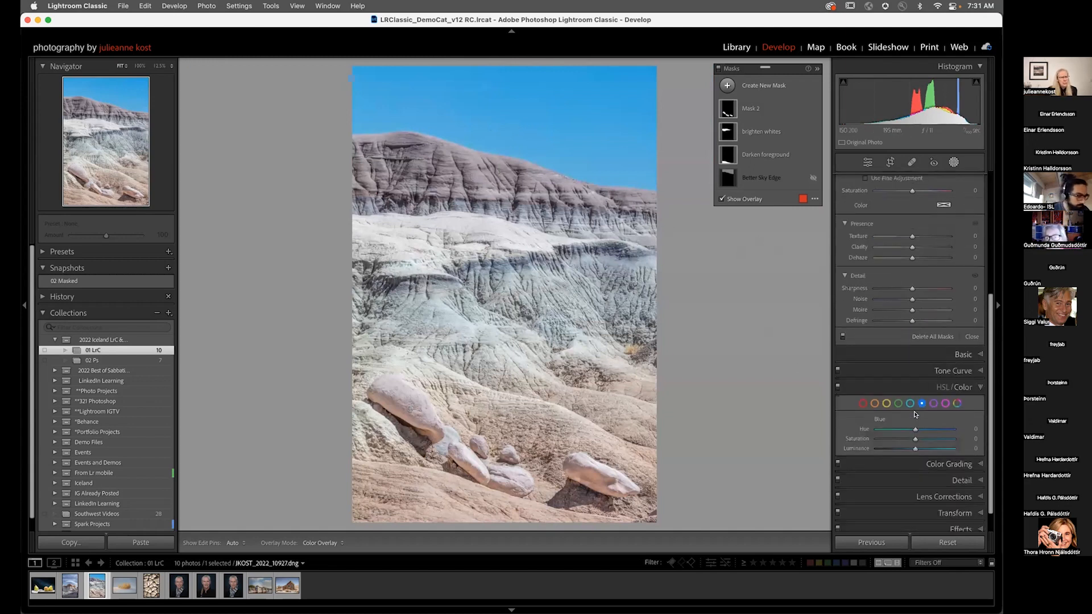
pyautogui.click(925, 358)
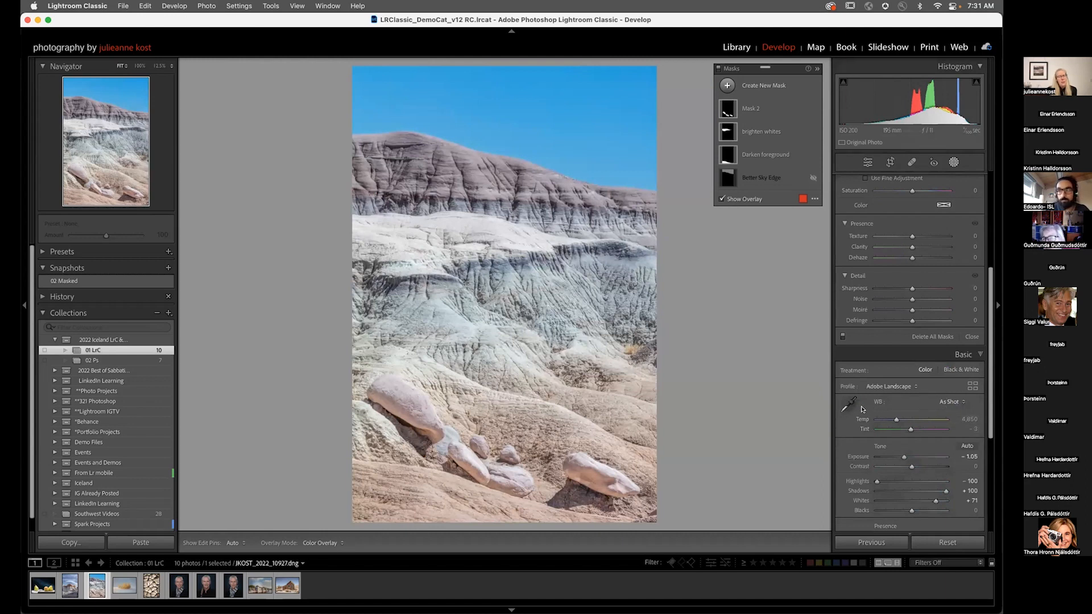
pyautogui.scroll(-6, 862, 409)
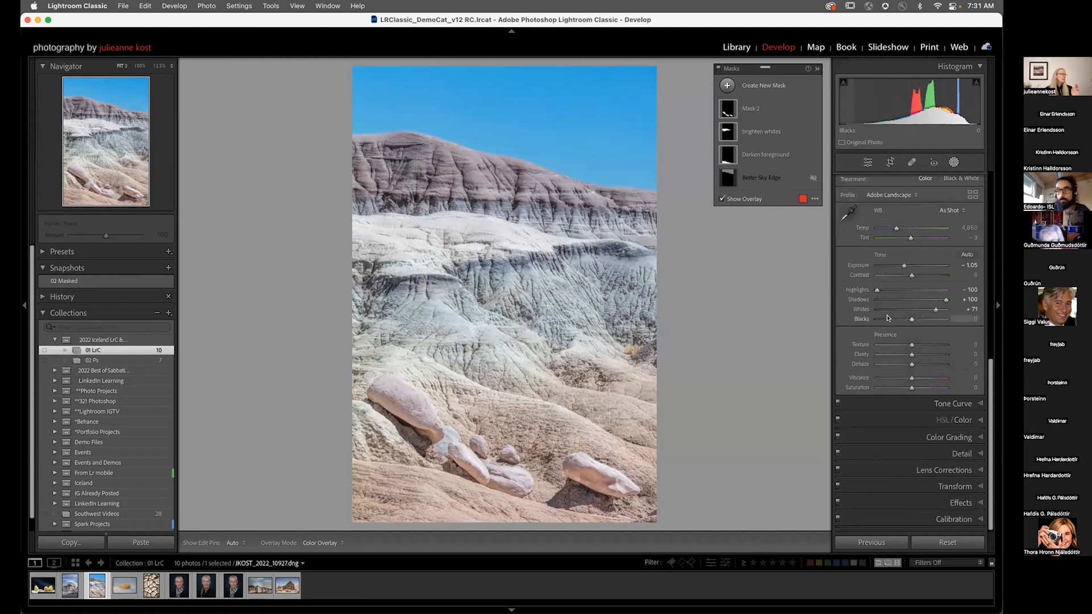
pyautogui.scroll(5, 886, 318)
pyautogui.scroll(6, 886, 318)
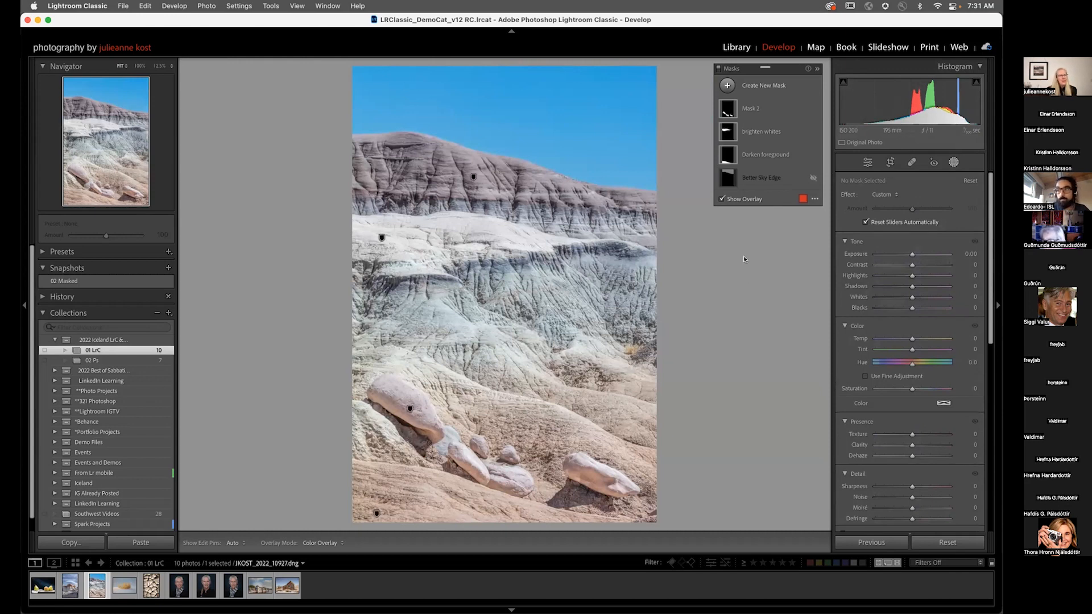
# Step: Create a Select Sky mask, reduce its Saturation and set its Exposure to -0.29
pyautogui.click(728, 86)
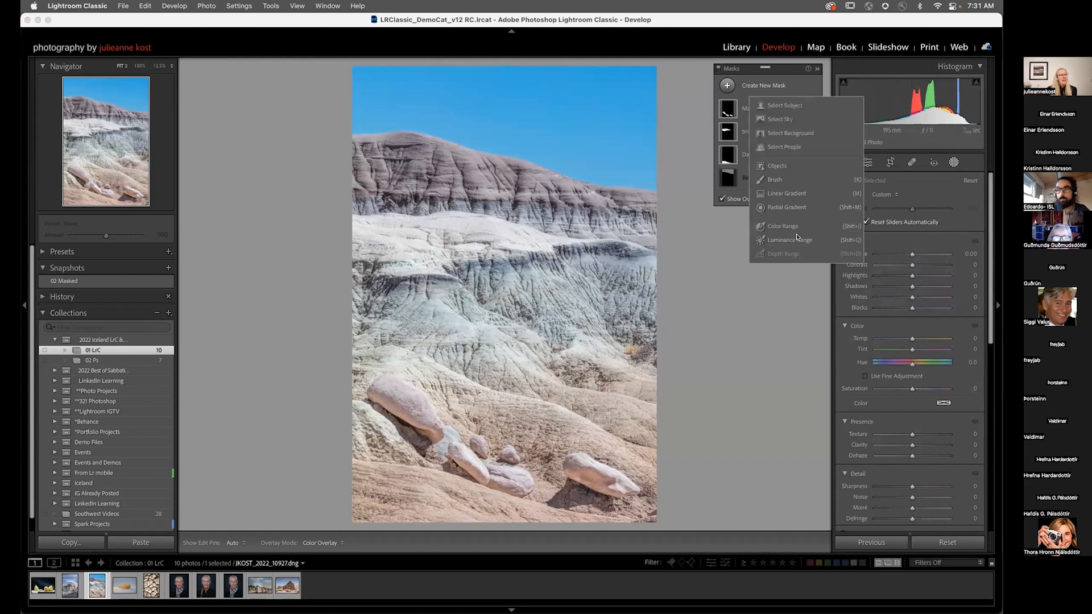
pyautogui.click(776, 120)
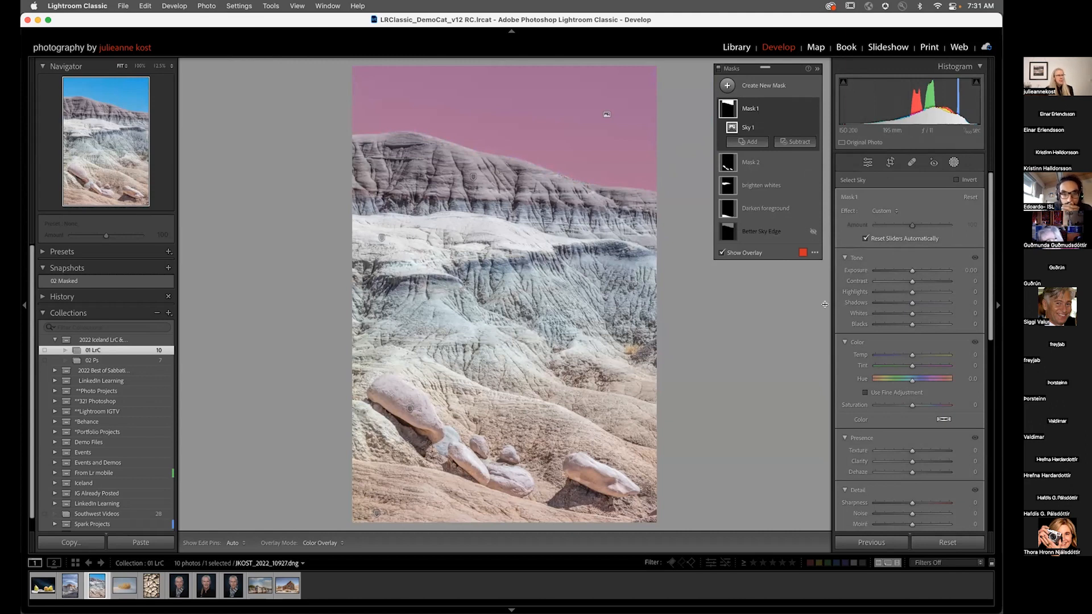
pyautogui.moveTo(894, 405); pyautogui.dragTo(891, 405)
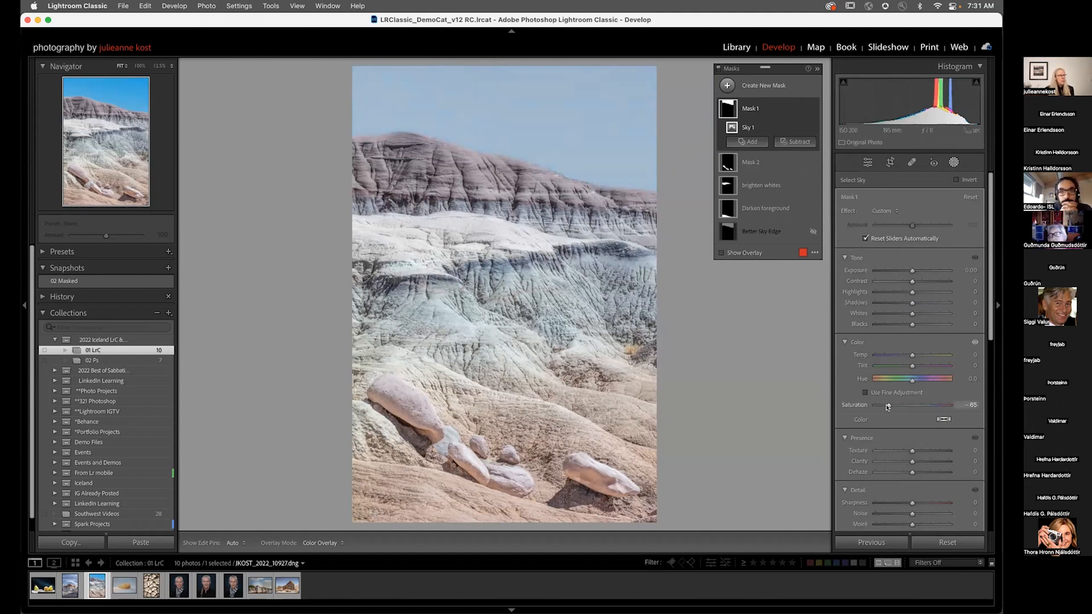
pyautogui.moveTo(912, 270); pyautogui.dragTo(910, 270)
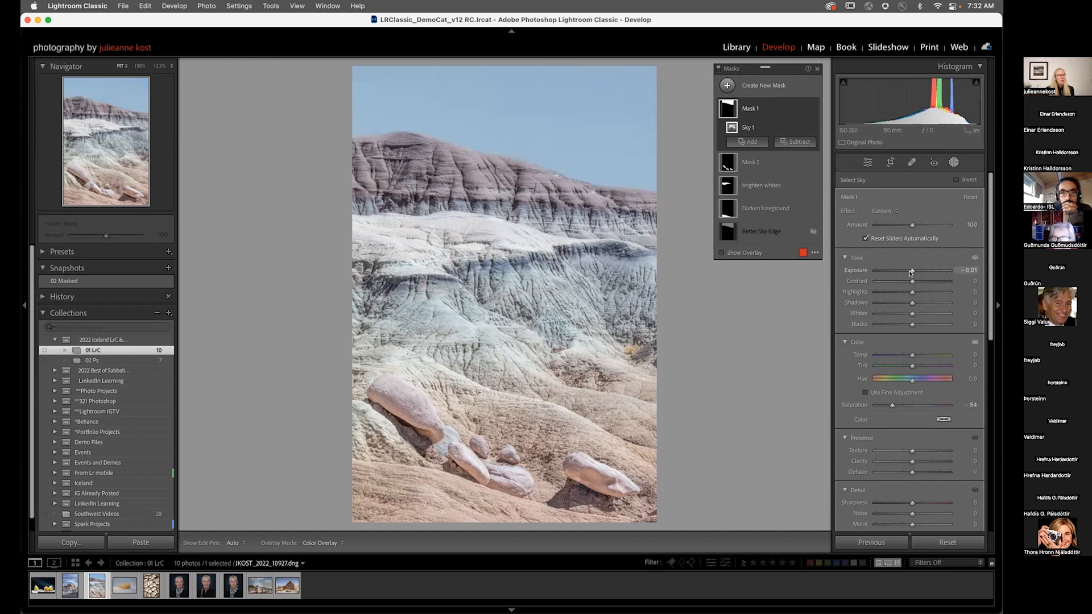
# Step: Zoom to 100% on the ridge edge and set the sky mask's Saturation to -57 and Exposure to -2.02
pyautogui.click(541, 168)
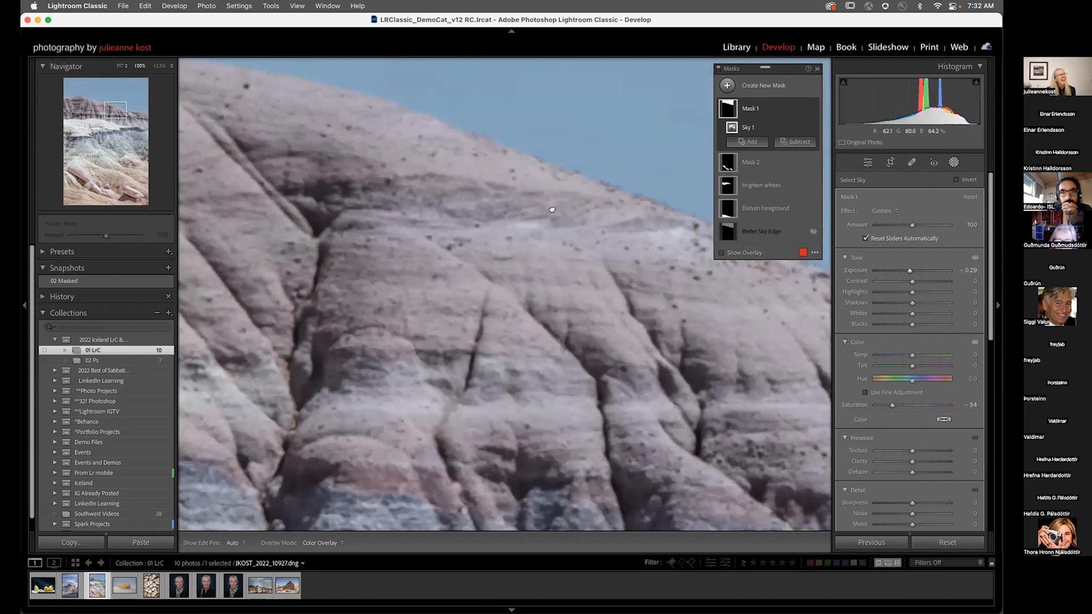
pyautogui.scroll(2, 589, 187)
pyautogui.moveTo(892, 405); pyautogui.dragTo(891, 406)
pyautogui.moveTo(908, 271); pyautogui.dragTo(894, 272)
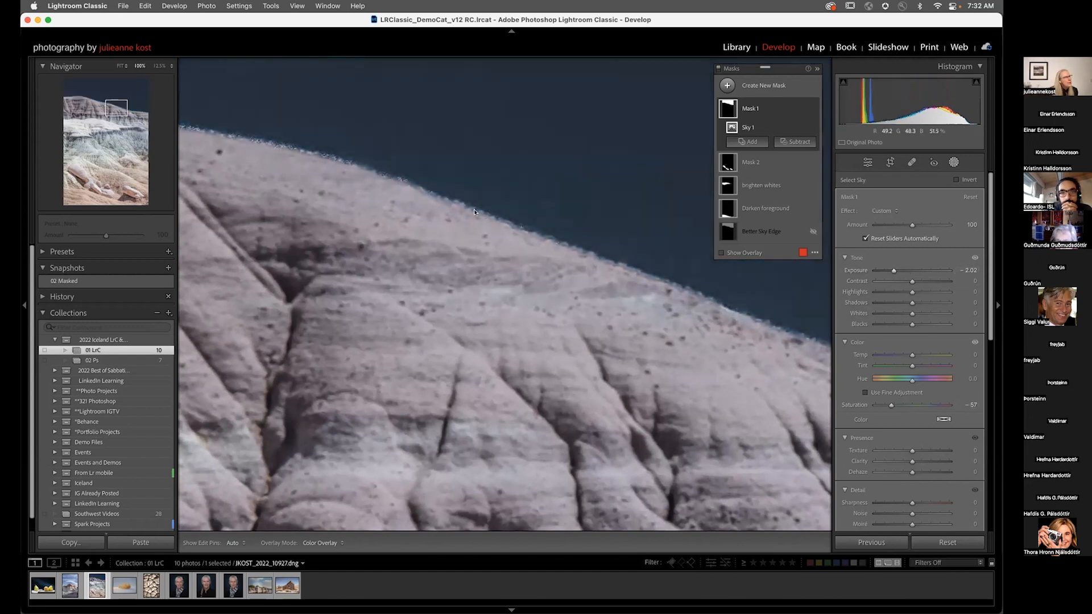
# Step: Reset the sky mask's Exposure, delete the sky mask, and zoom back out to the full photo
pyautogui.doubleClick(891, 272)
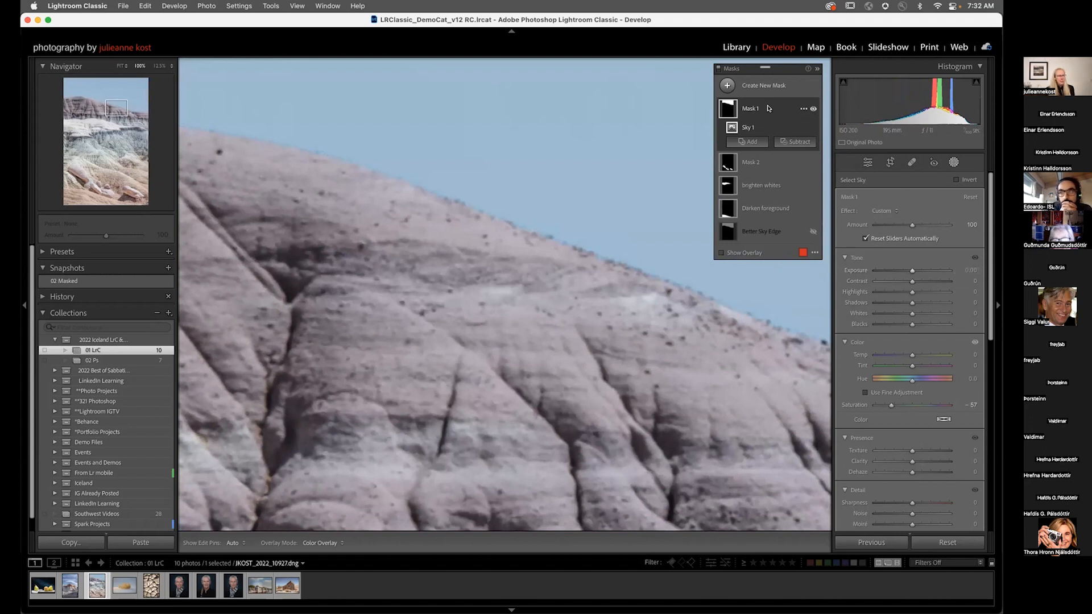
pyautogui.click(802, 109)
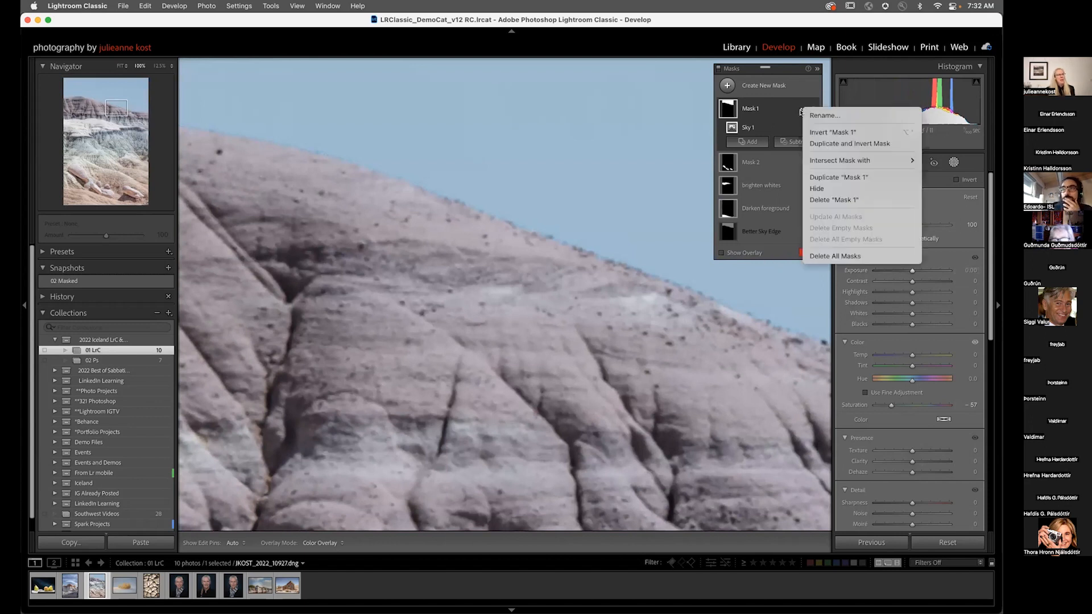
pyautogui.click(819, 188)
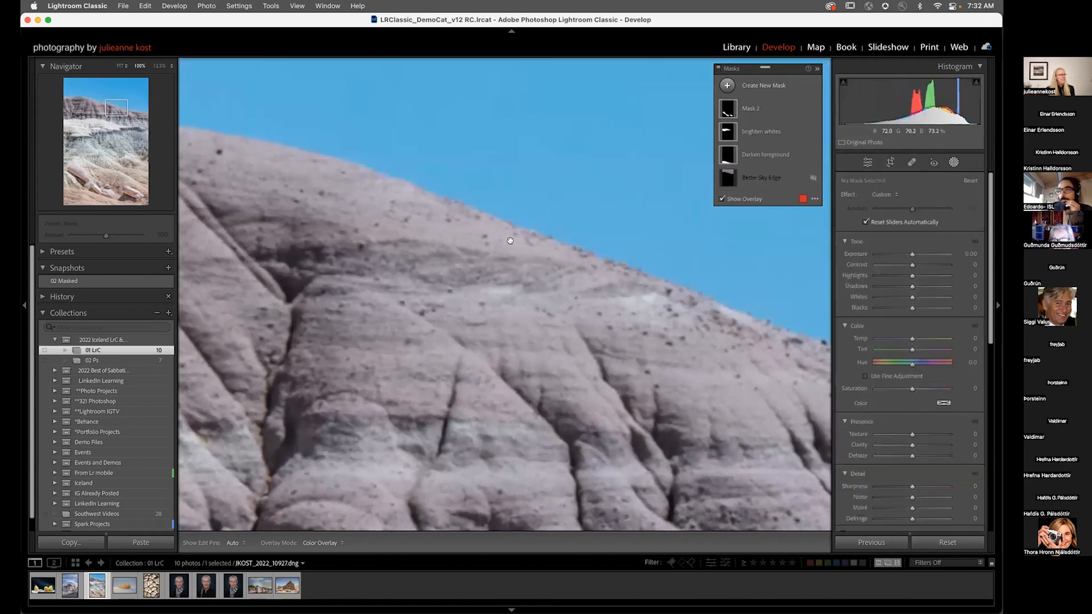
pyautogui.press('z')
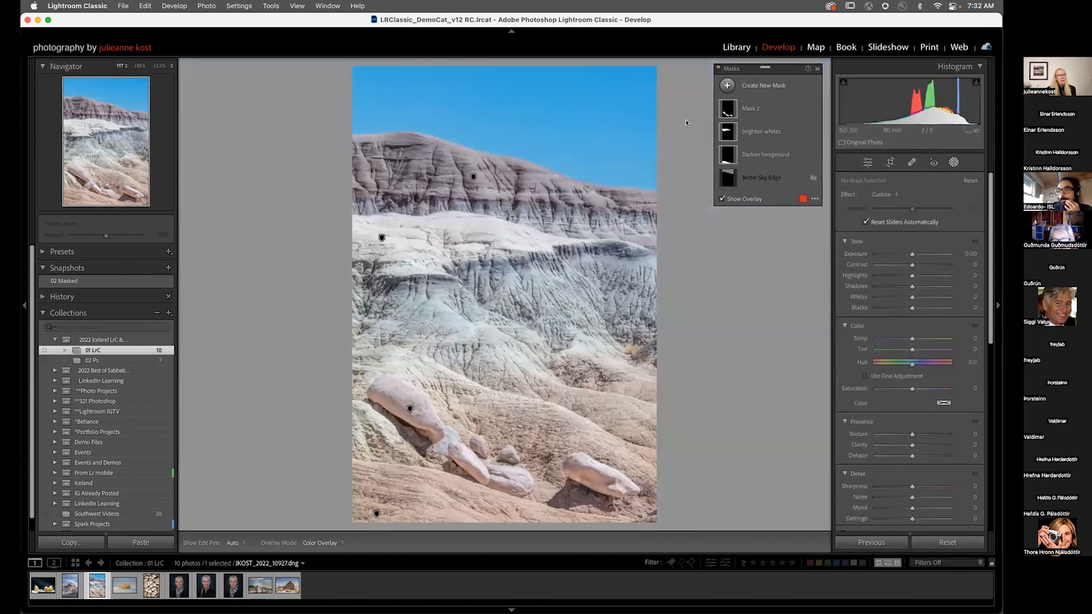
# Step: Add a linear gradient mask down to the ridge top and set its Exposure to -0.60 and Saturation to -51
pyautogui.click(727, 86)
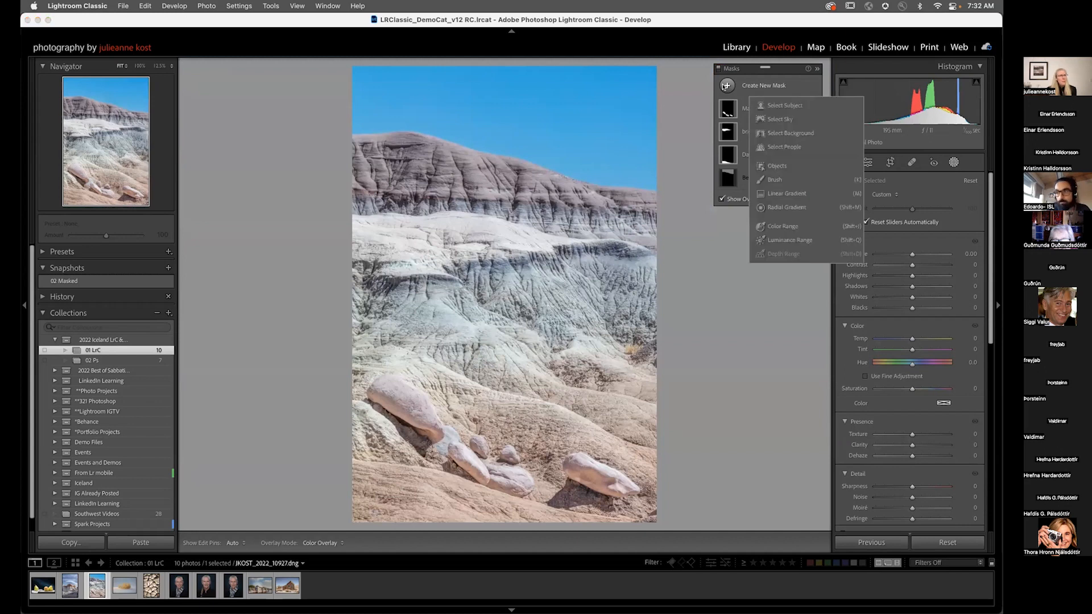
pyautogui.click(785, 194)
pyautogui.moveTo(523, 173); pyautogui.dragTo(519, 206)
pyautogui.moveTo(912, 405); pyautogui.dragTo(885, 406)
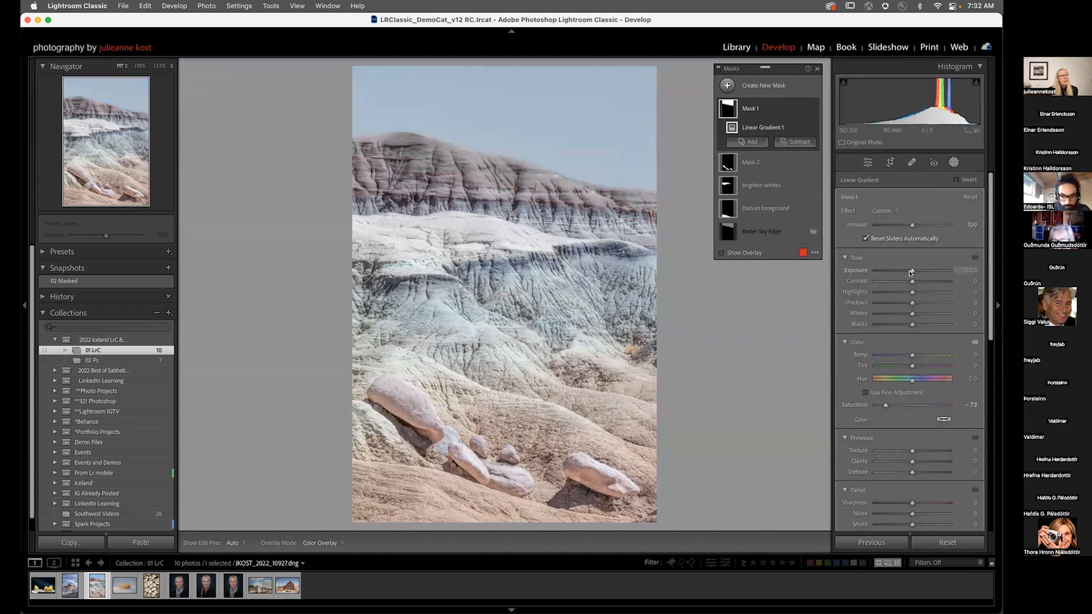
pyautogui.moveTo(912, 270); pyautogui.dragTo(906, 270)
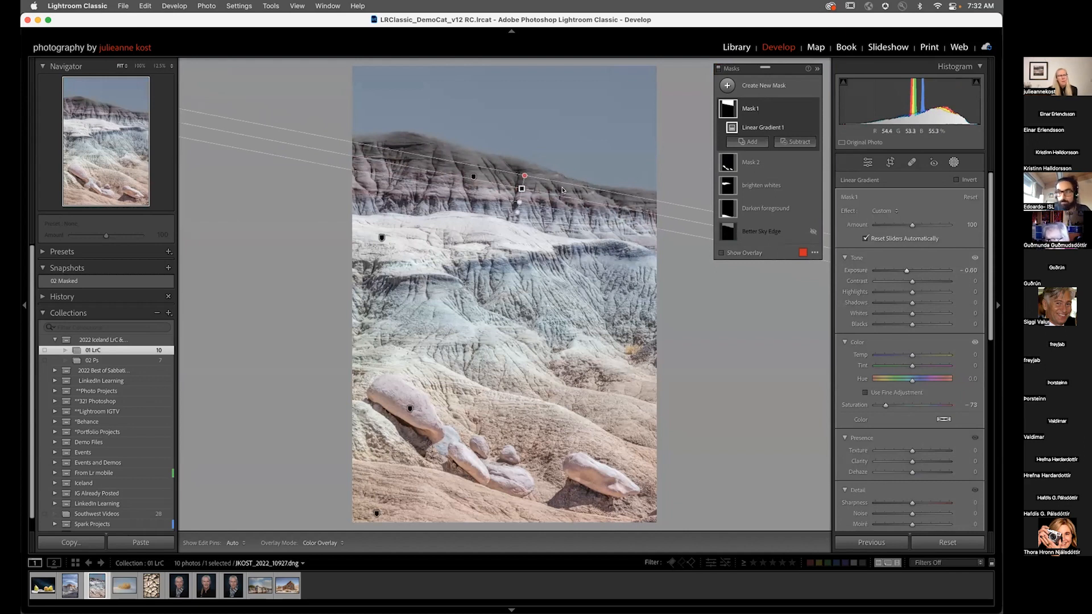
pyautogui.moveTo(885, 405); pyautogui.dragTo(893, 406)
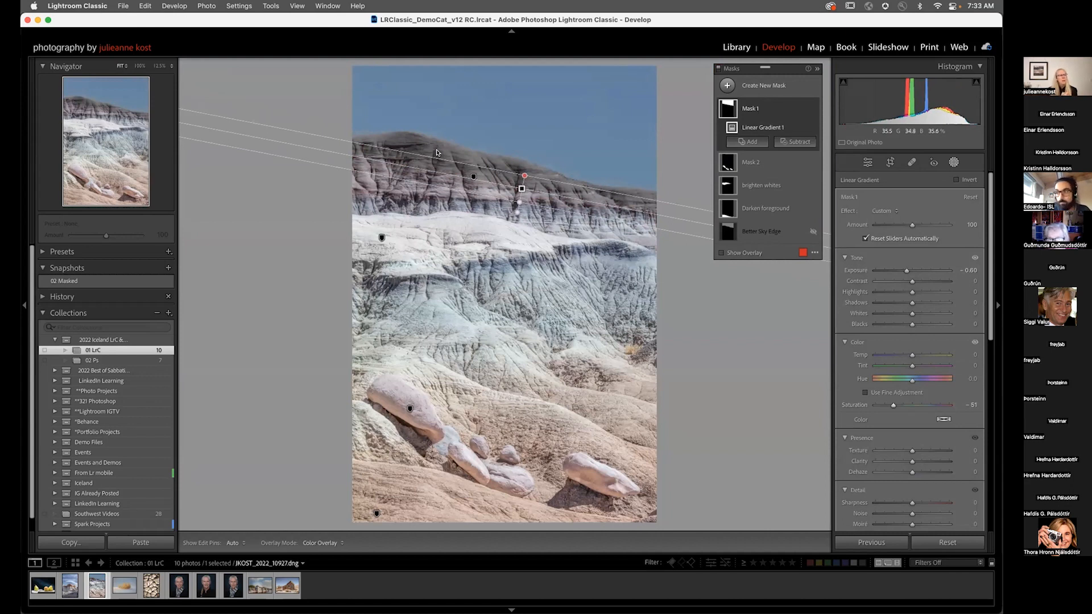
# Step: Intersect the gradient mask with a Color Range sampled from a box of sky above the ridge
pyautogui.moveTo(732, 128)
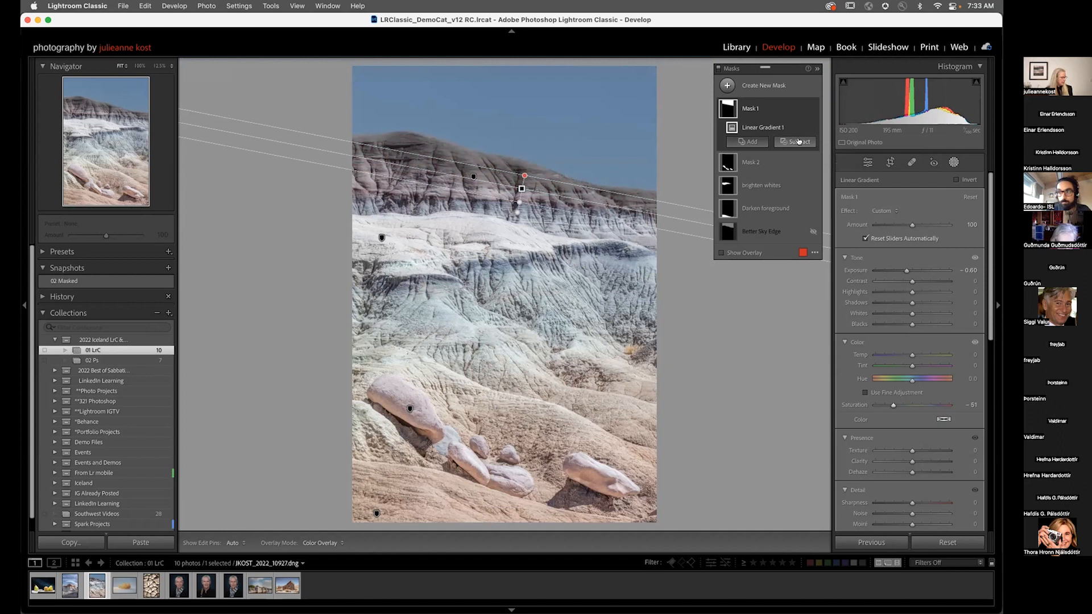
pyautogui.press('alt')
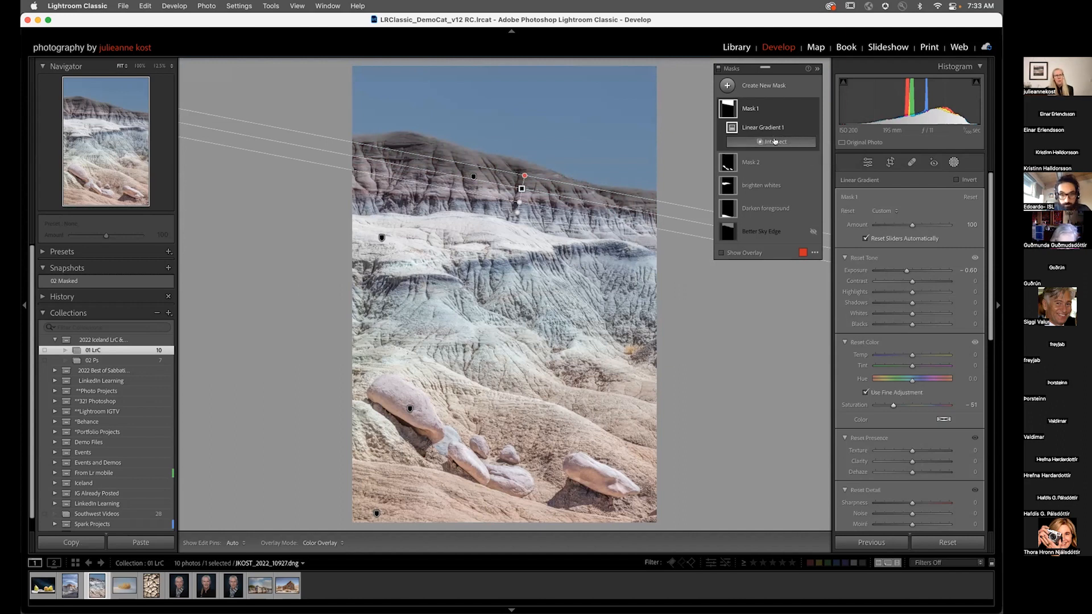
pyautogui.click(802, 109)
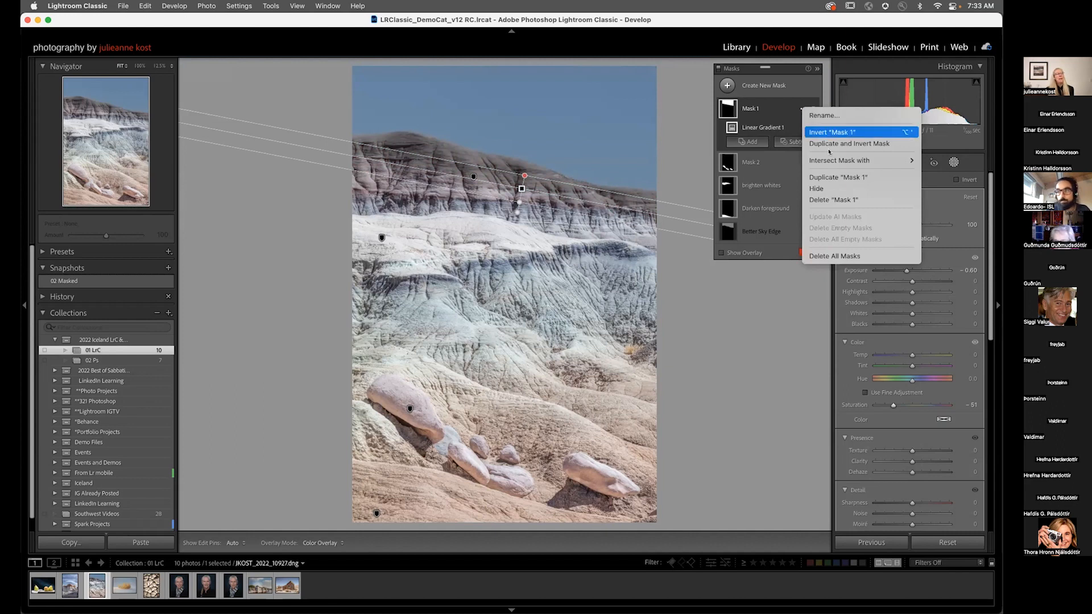
pyautogui.moveTo(833, 162)
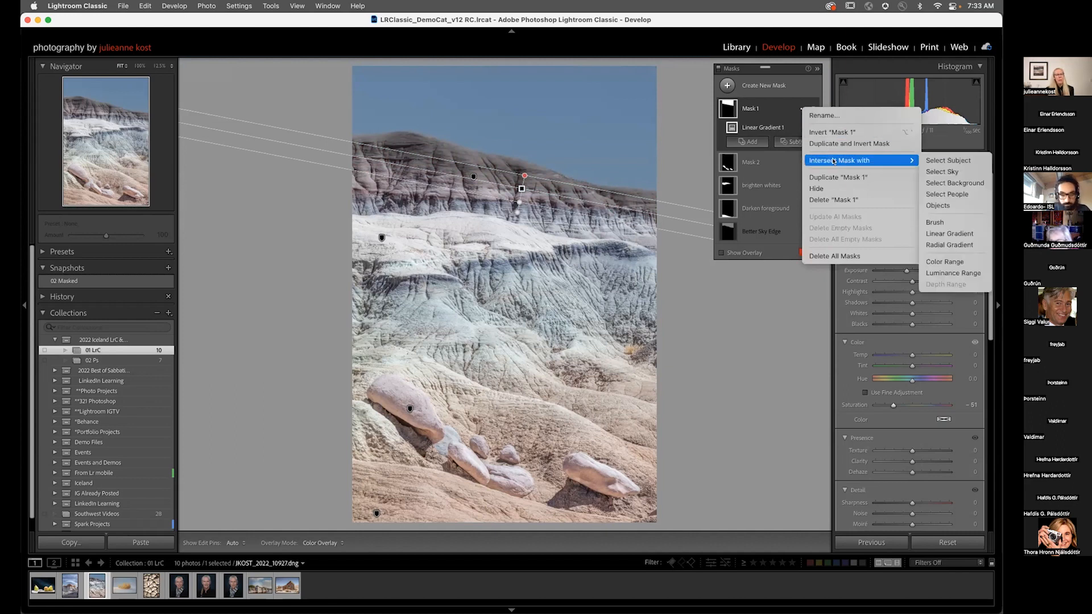
pyautogui.click(960, 263)
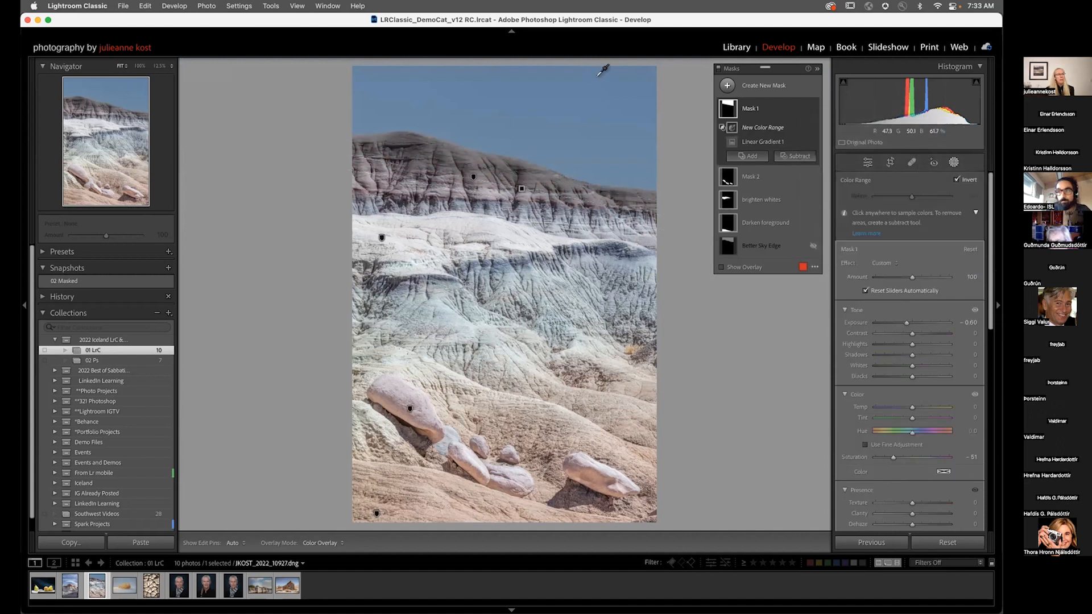
pyautogui.moveTo(605, 80); pyautogui.dragTo(627, 180)
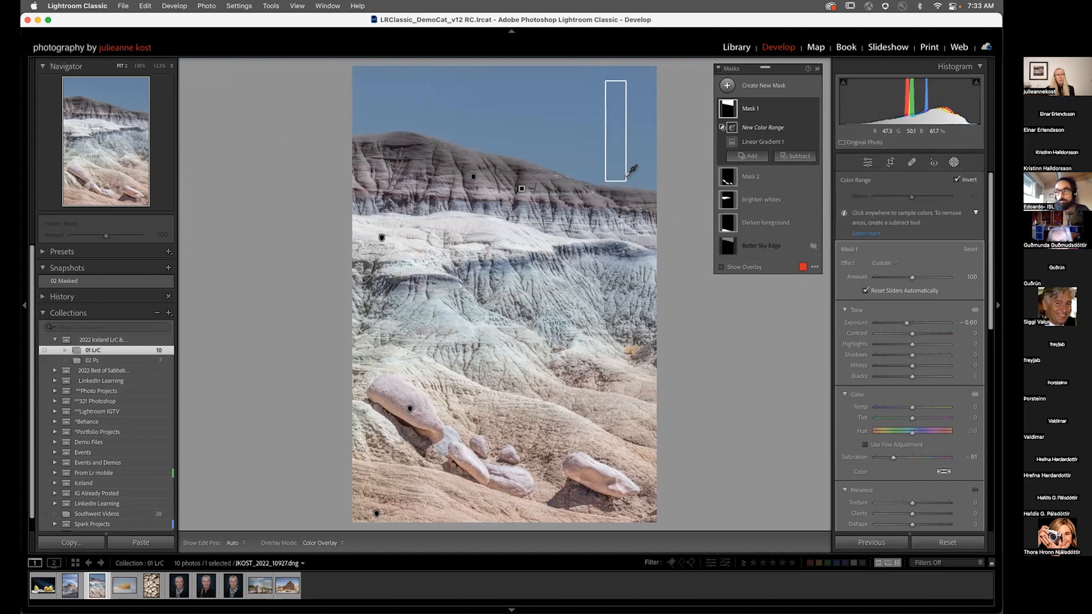
pyautogui.moveTo(626, 180); pyautogui.dragTo(626, 180)
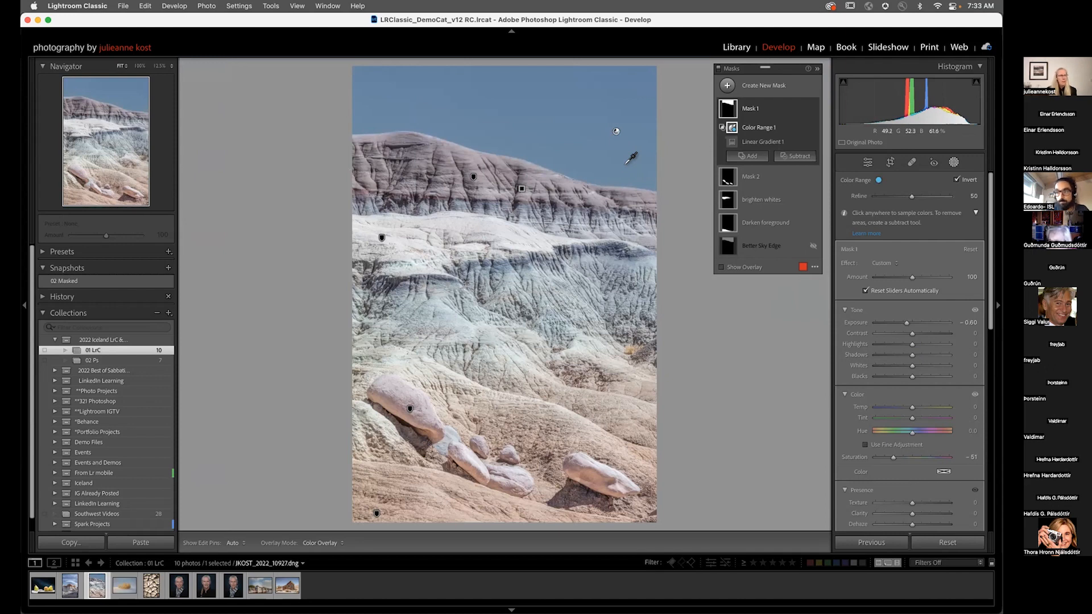
# Step: Zoom in on the ridge edge, set the color range Refine to 95, and zoom back out
pyautogui.click(562, 167)
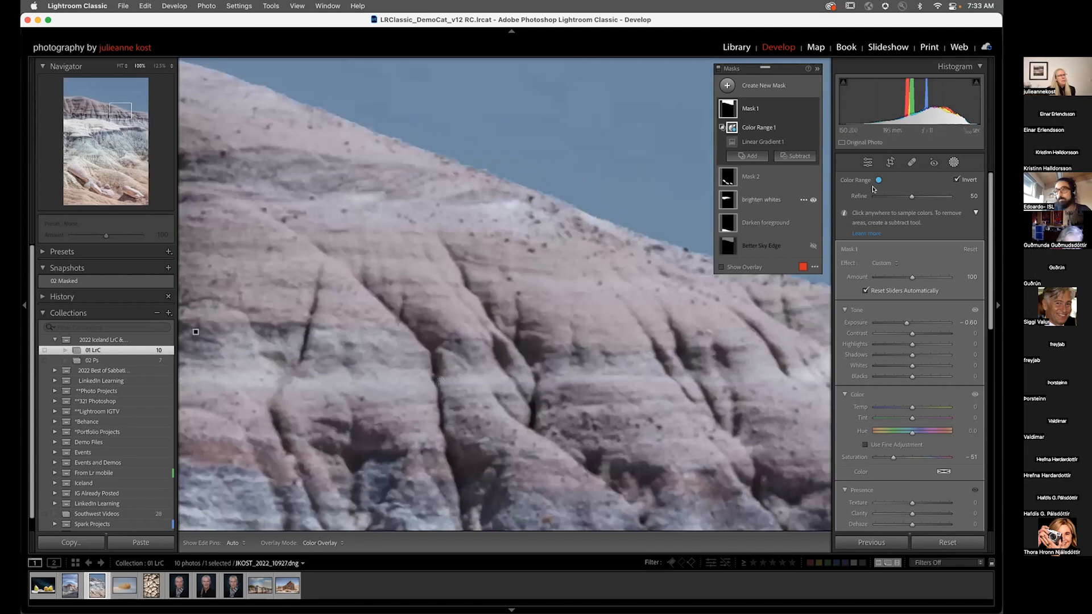
pyautogui.moveTo(909, 196); pyautogui.dragTo(940, 197)
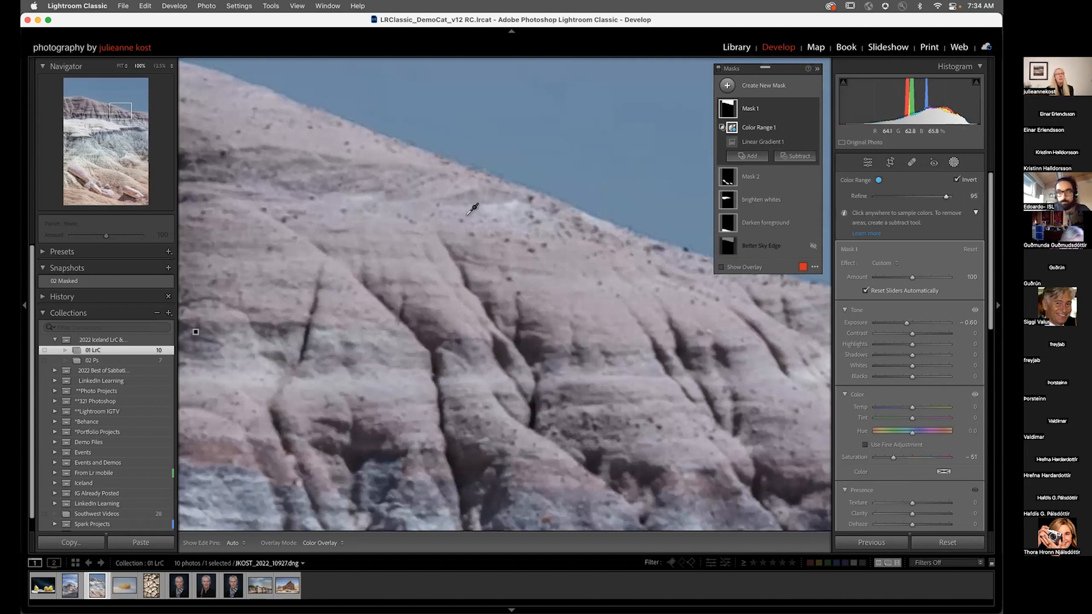
pyautogui.press('z')
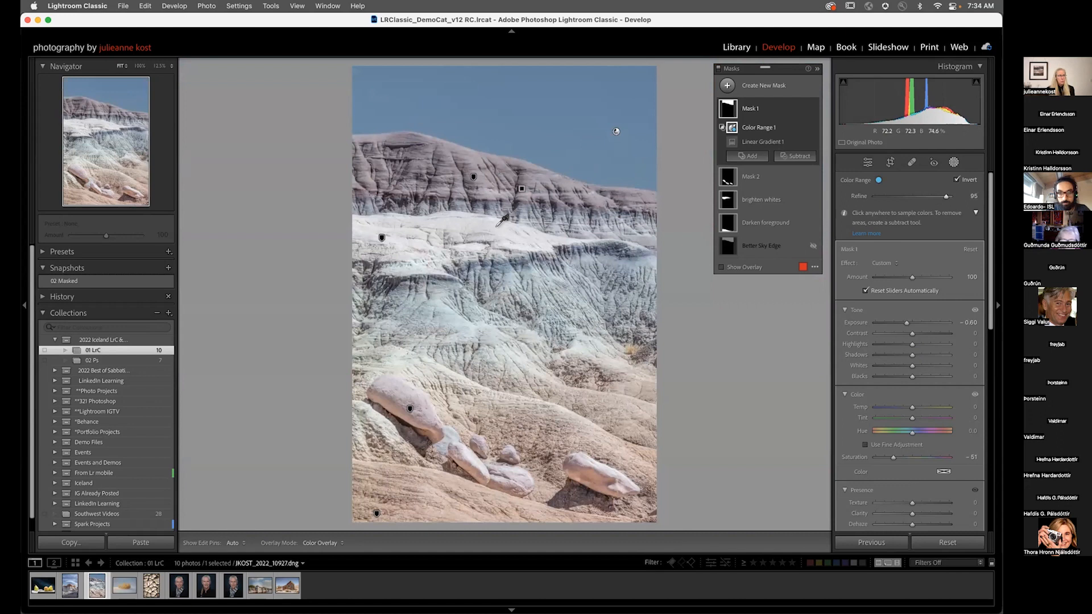
# Step: Open the cracked mud photo and set its Highlights to -100 and Shadows to +100 in the Basic panel
pyautogui.click(154, 586)
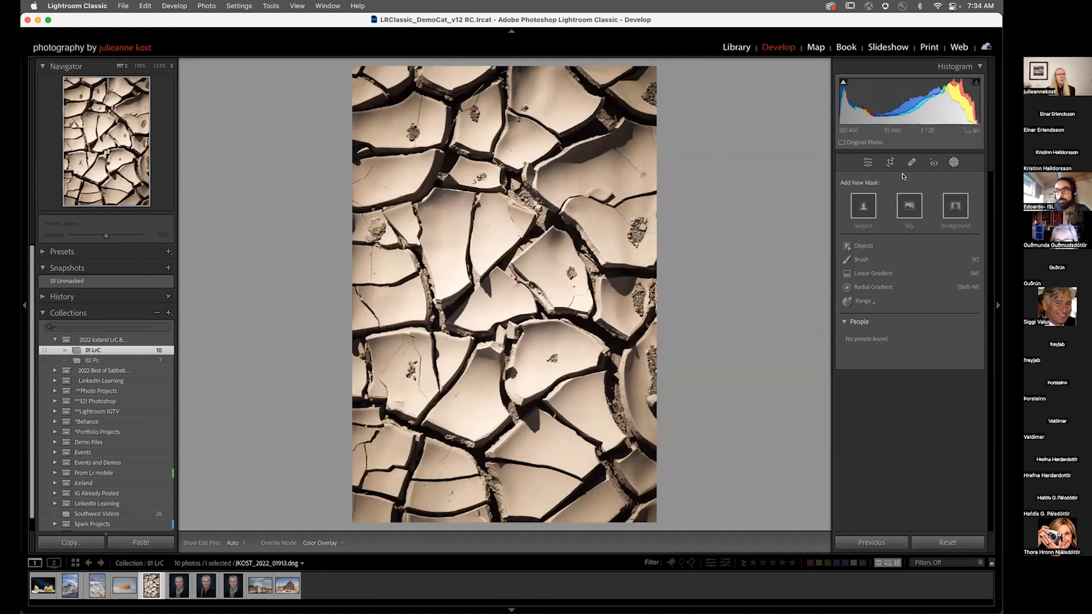
pyautogui.click(867, 163)
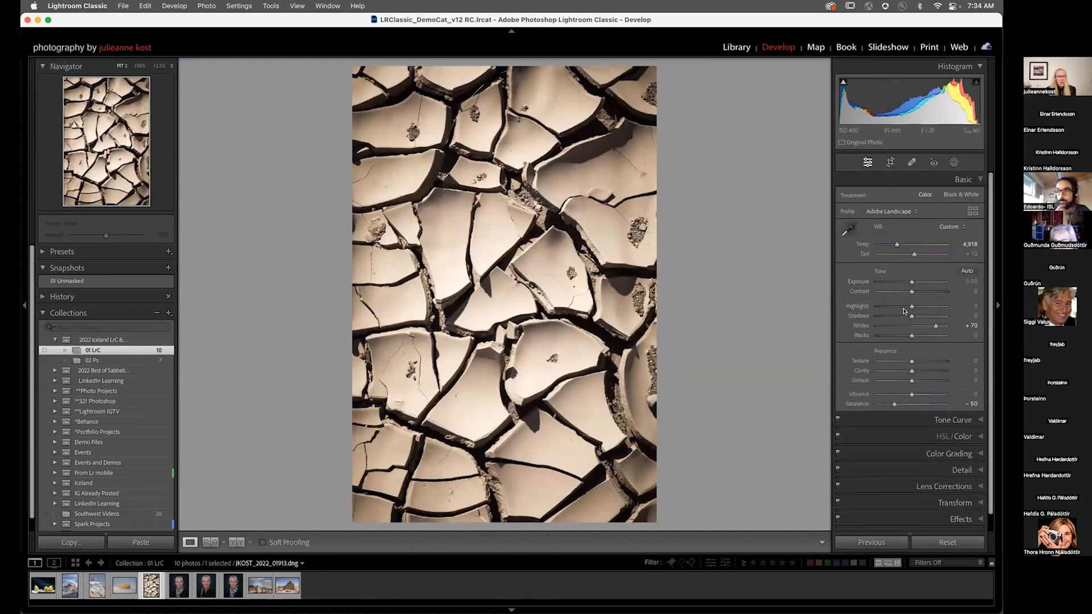
pyautogui.moveTo(912, 307); pyautogui.dragTo(968, 316)
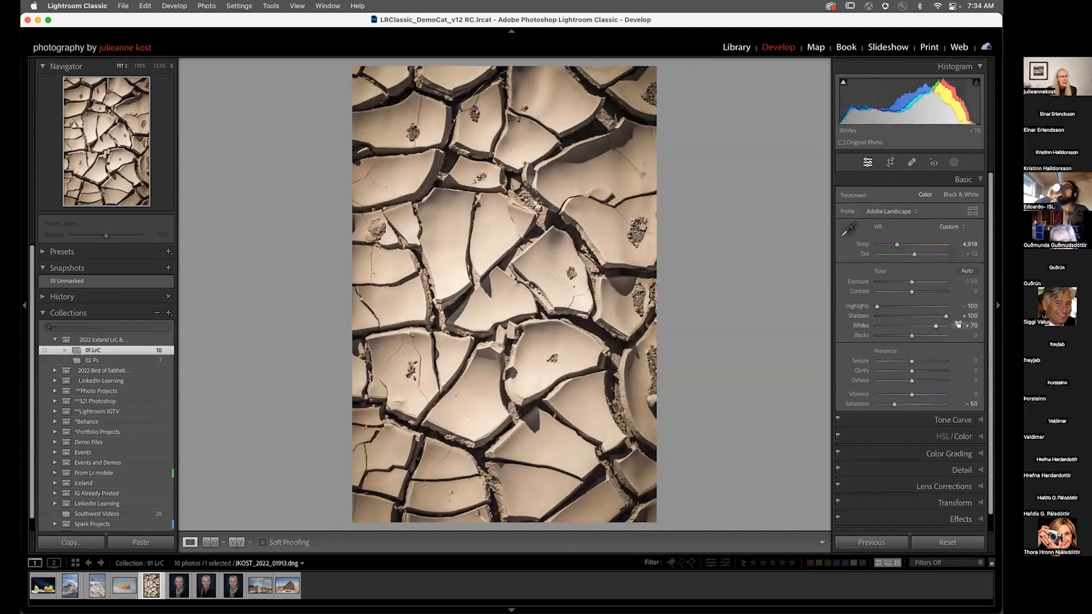
# Step: Zoom to 200% on a shadowed crack to examine noise in the lifted shadows
pyautogui.click(534, 422)
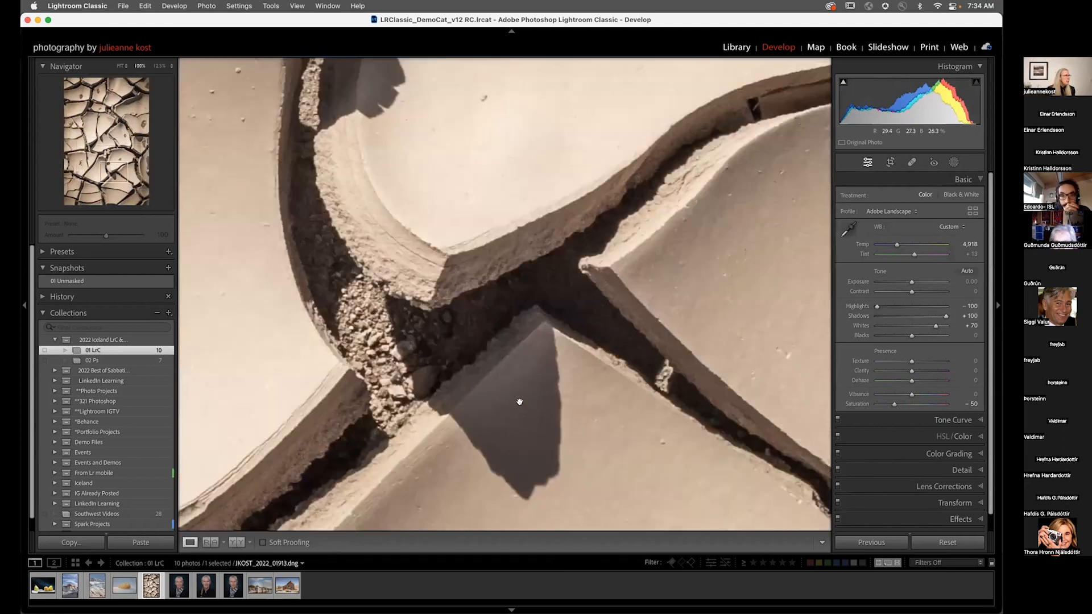
pyautogui.click(170, 66)
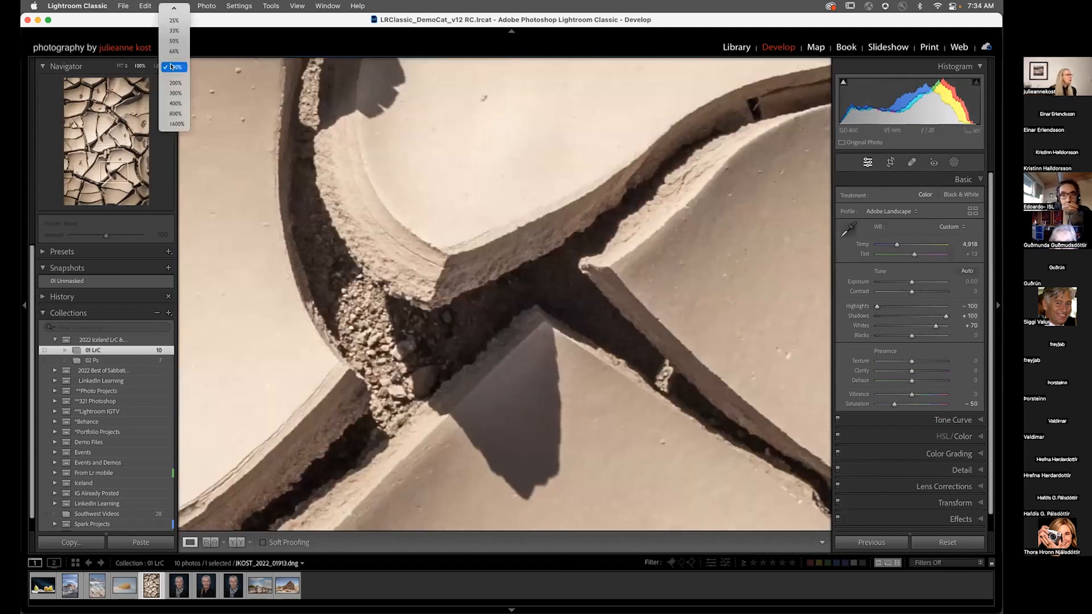
pyautogui.click(174, 83)
pyautogui.moveTo(528, 408); pyautogui.dragTo(519, 175)
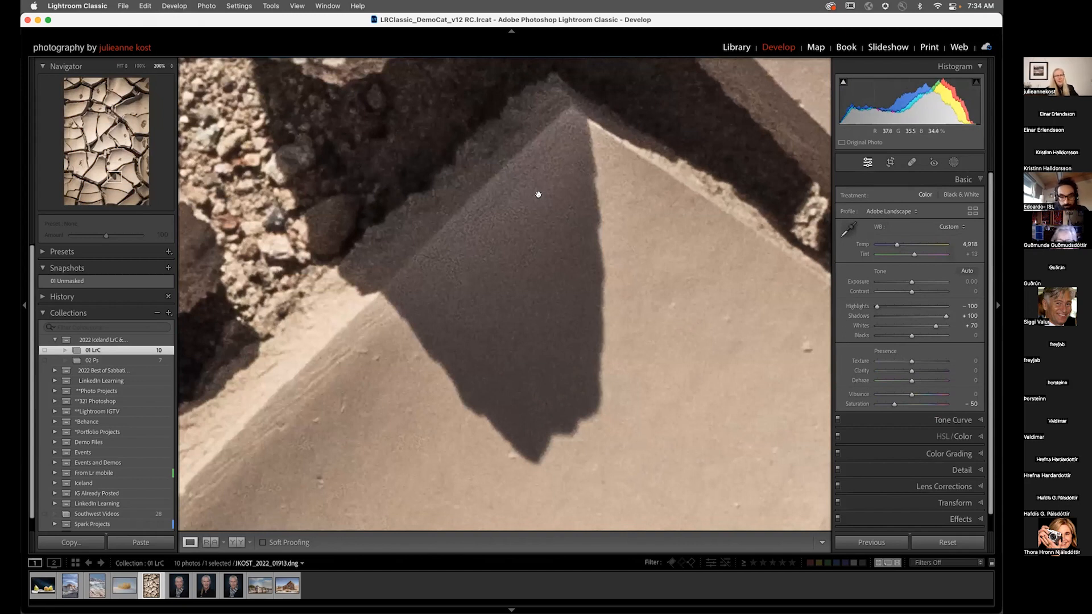
pyautogui.moveTo(943, 316)
pyautogui.mouseDown()
pyautogui.moveTo(912, 317)
pyautogui.moveTo(945, 317)
pyautogui.mouseUp()
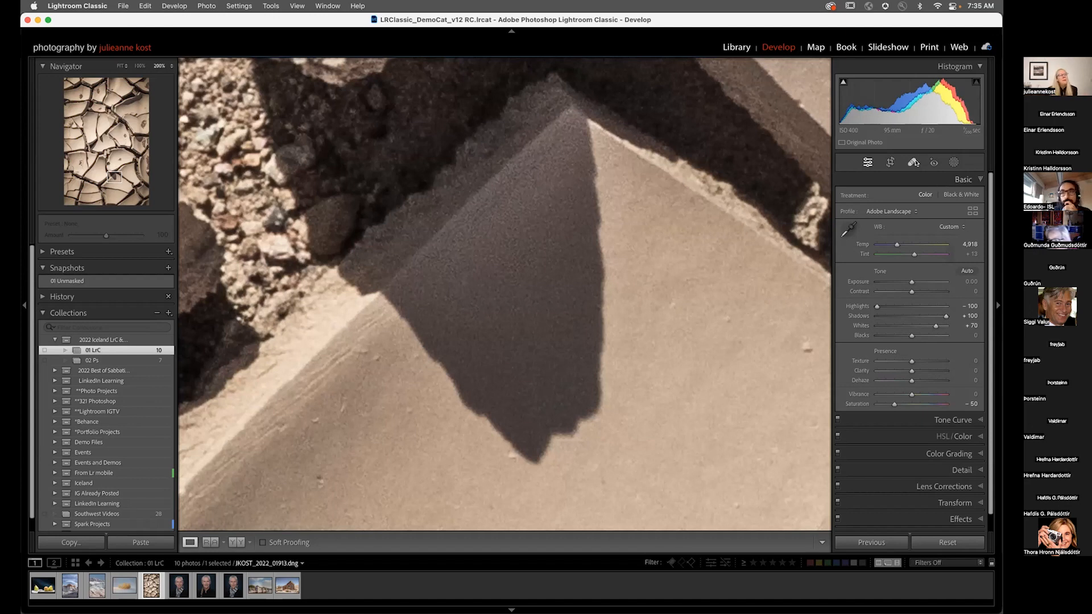
# Step: Create a Luminance Range mask sampled from a box in the dark shadow area
pyautogui.click(954, 163)
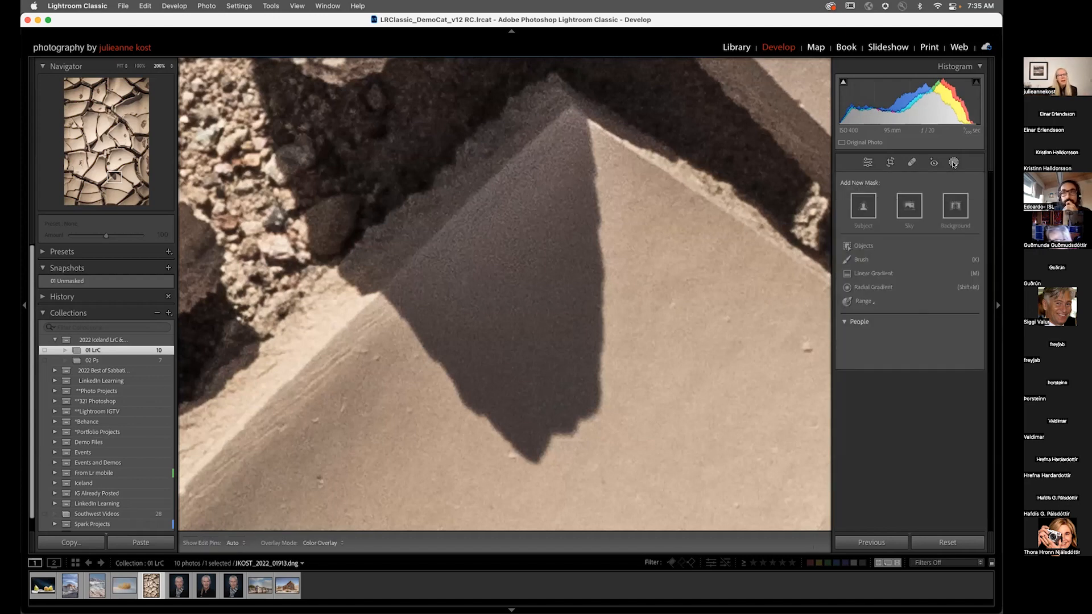
pyautogui.click(865, 302)
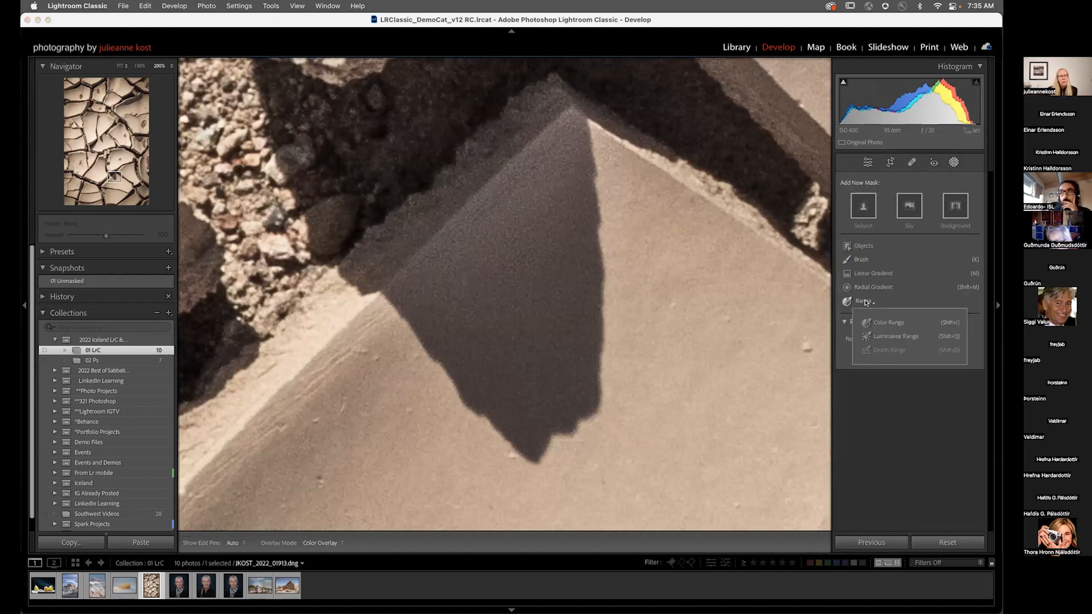
pyautogui.click(888, 337)
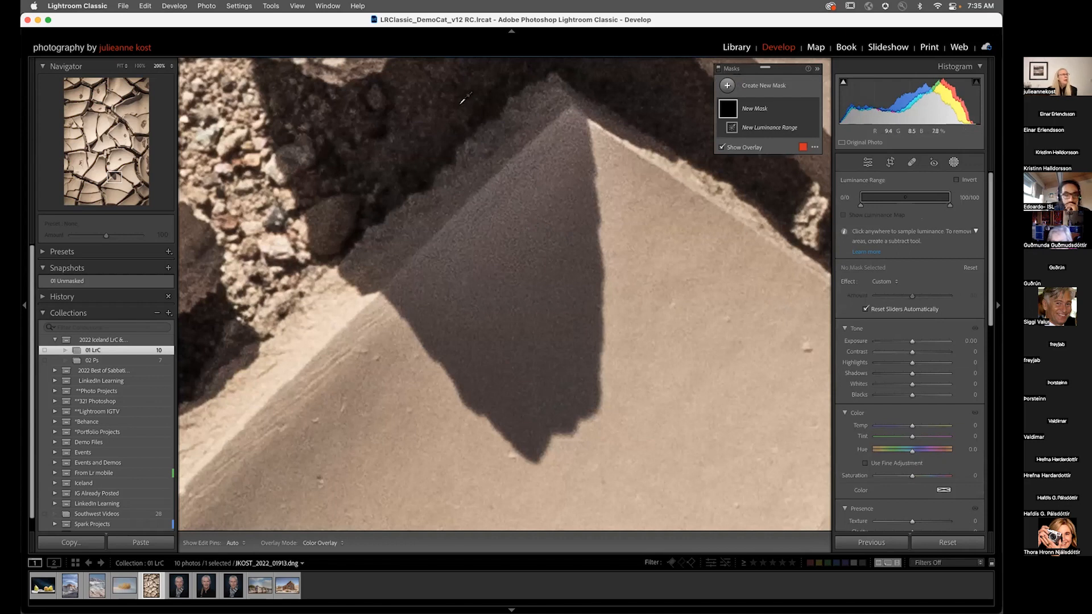
pyautogui.moveTo(454, 90); pyautogui.dragTo(483, 118)
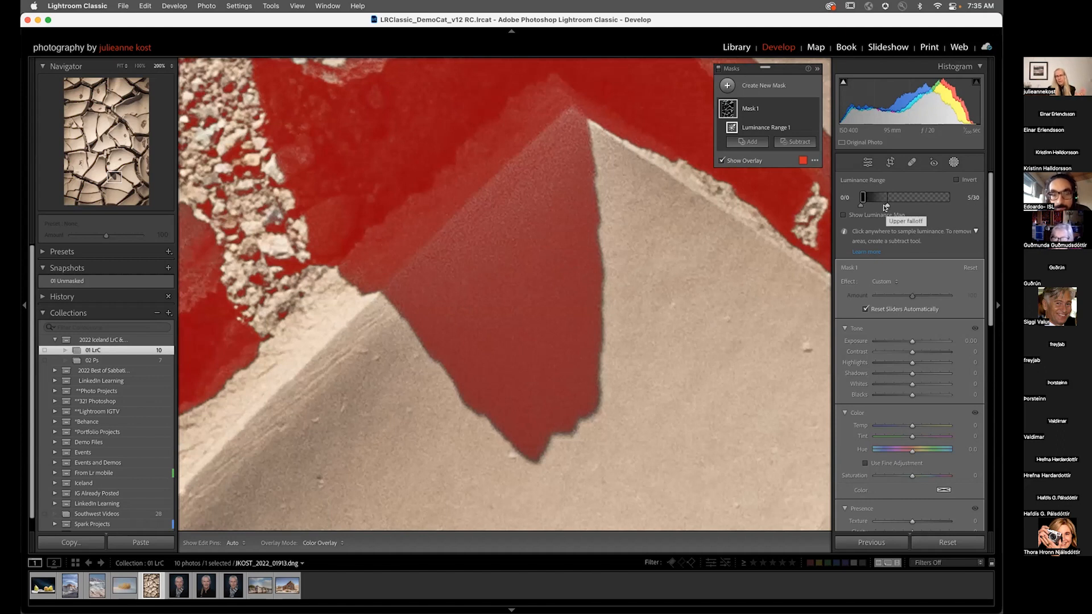
# Step: Adjust the luminance range handles and falloff so the mask isolates the shadow areas
pyautogui.moveTo(866, 199); pyautogui.dragTo(889, 205)
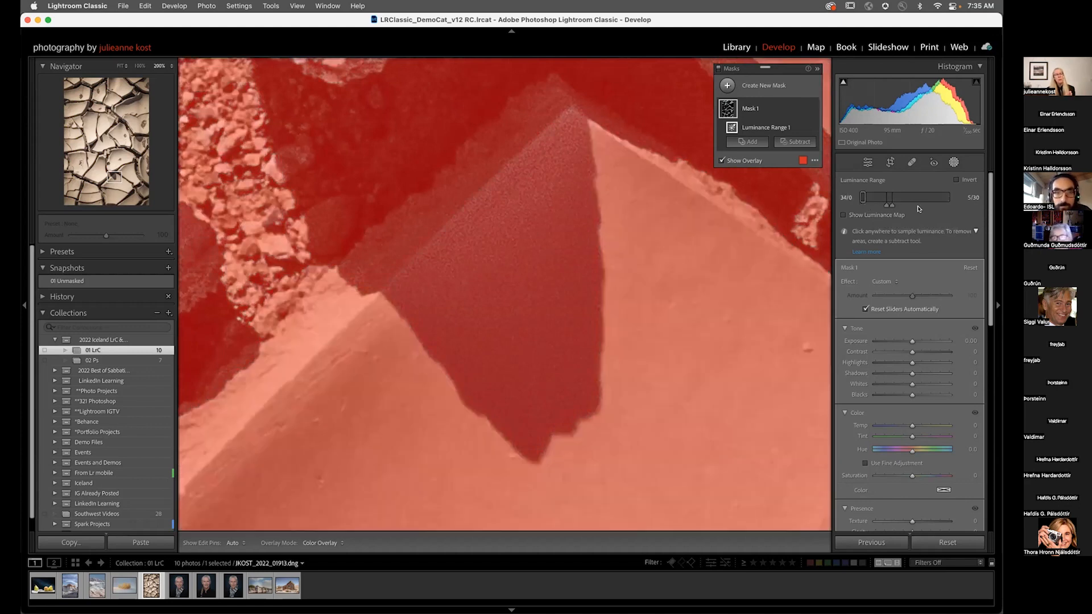
pyautogui.doubleClick(917, 206)
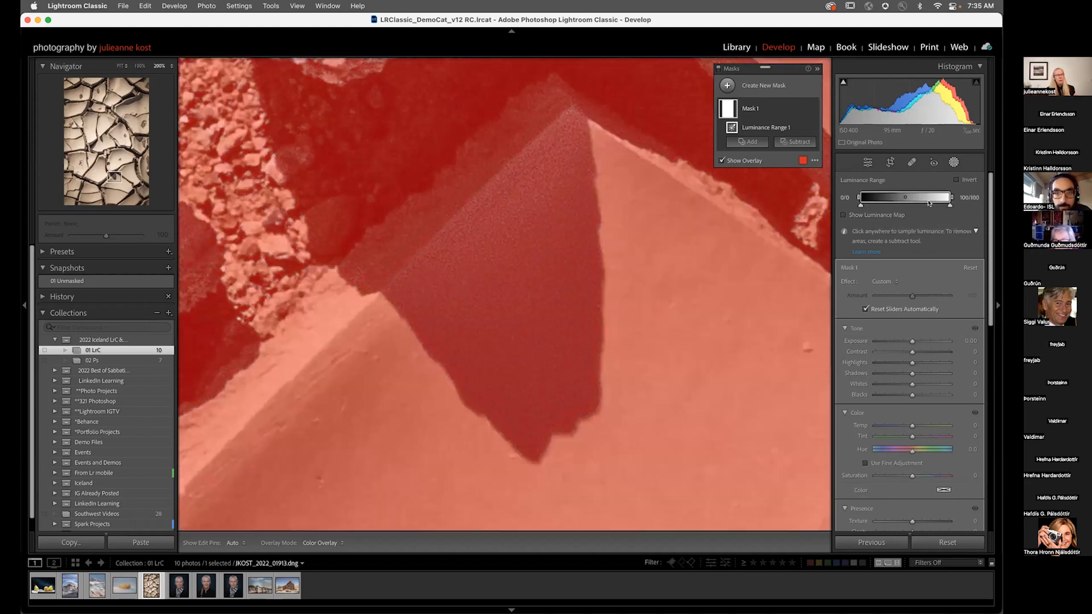
pyautogui.press('super+z')
pyautogui.moveTo(886, 205); pyautogui.dragTo(925, 206)
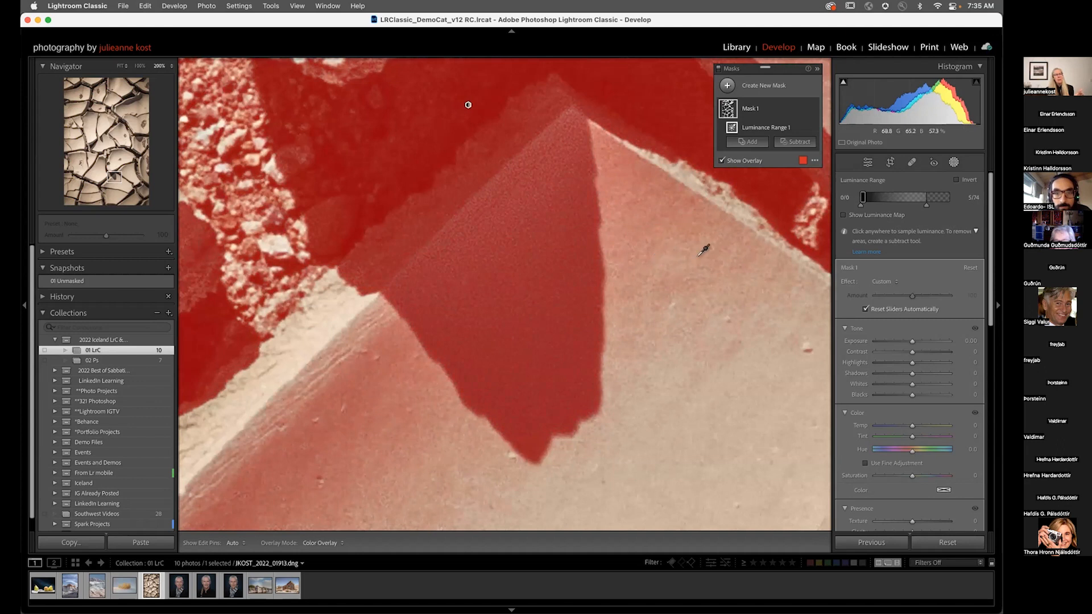
pyautogui.moveTo(923, 194); pyautogui.dragTo(940, 198)
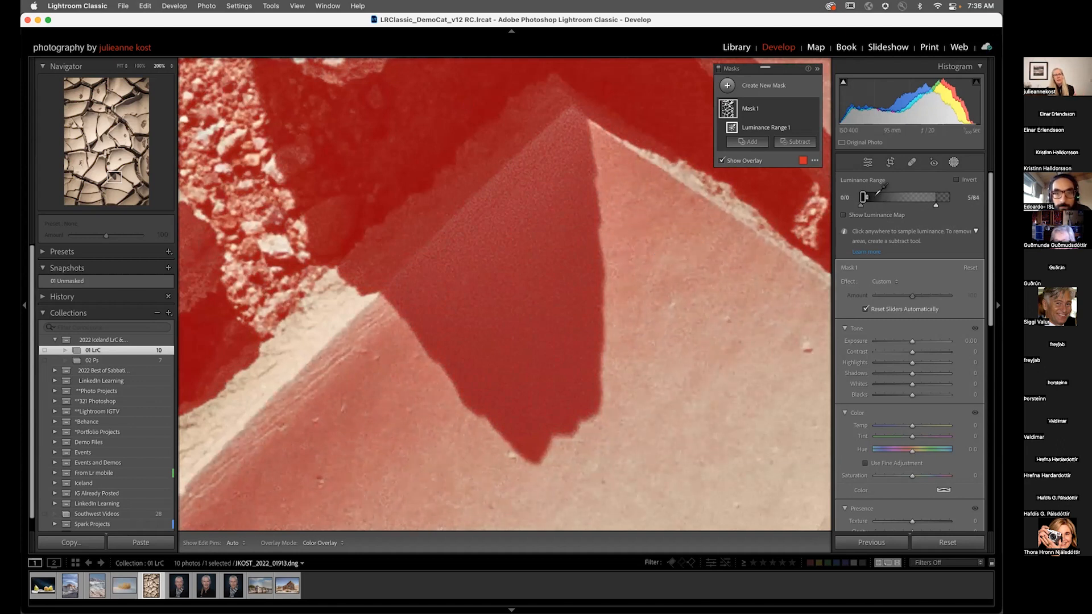
pyautogui.moveTo(864, 197); pyautogui.dragTo(907, 194)
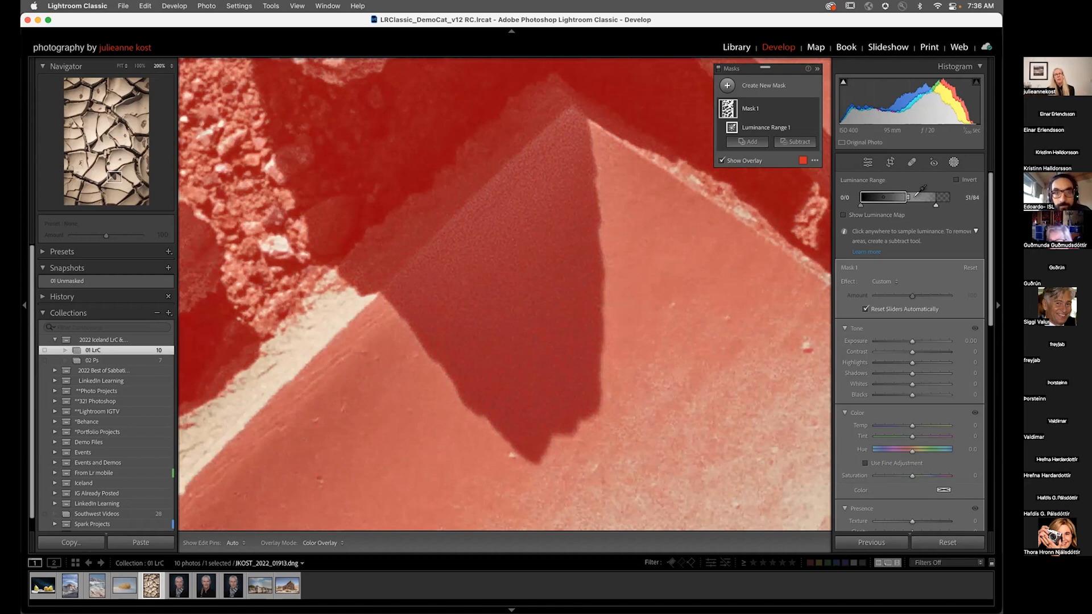
pyautogui.moveTo(909, 197)
pyautogui.mouseDown()
pyautogui.moveTo(877, 192)
pyautogui.moveTo(901, 196)
pyautogui.mouseUp()
# Step: Set the luminance mask's Noise reduction to 62 and toggle the mask off and on to compare
pyautogui.scroll(-5, 908, 478)
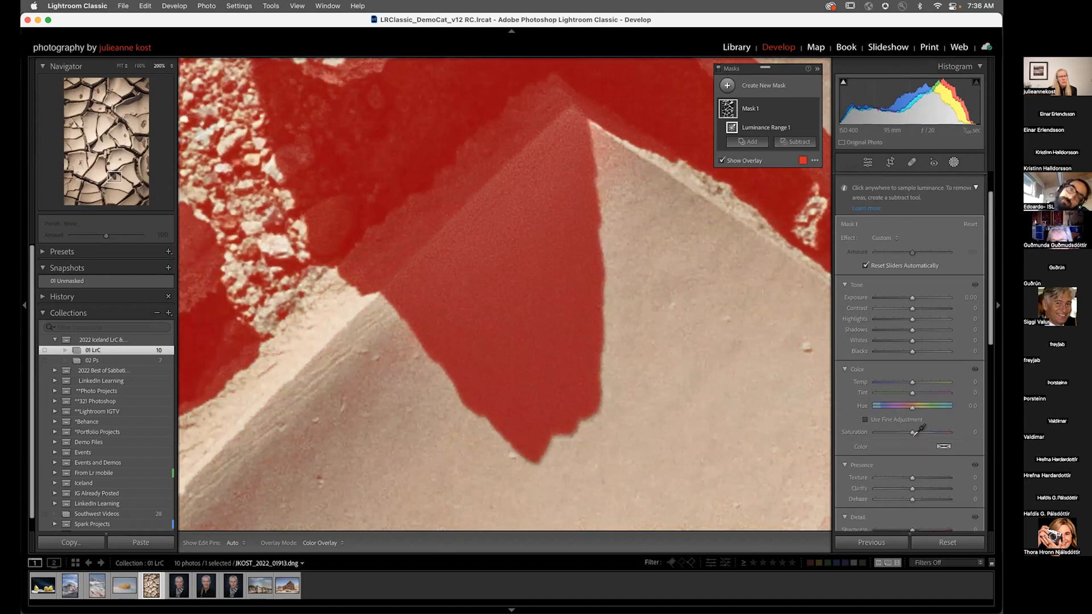
pyautogui.scroll(-1, 908, 479)
pyautogui.moveTo(909, 476); pyautogui.dragTo(967, 468)
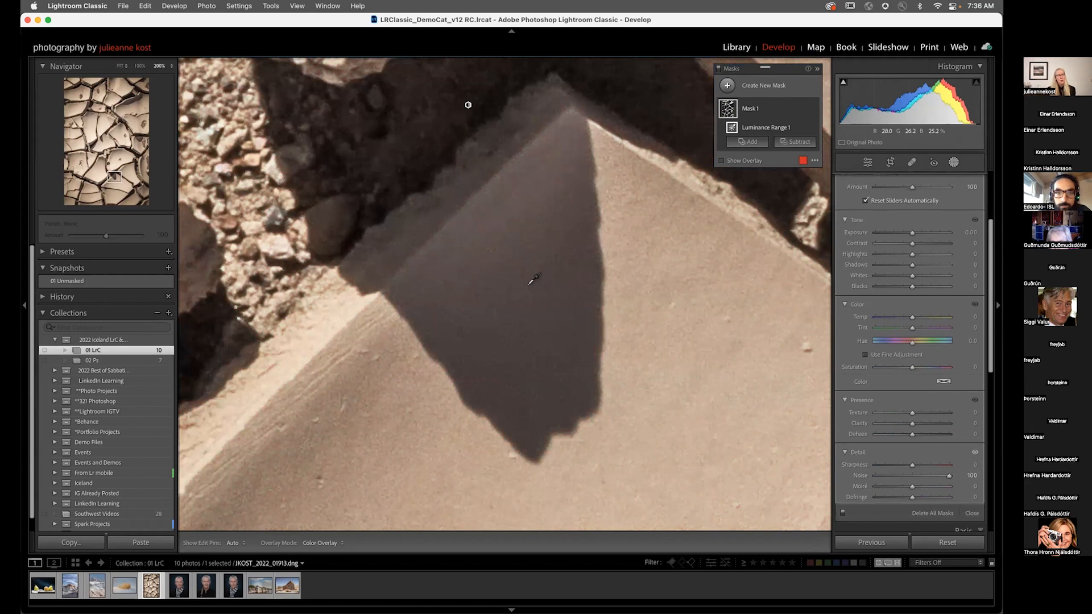
pyautogui.moveTo(948, 475); pyautogui.dragTo(933, 477)
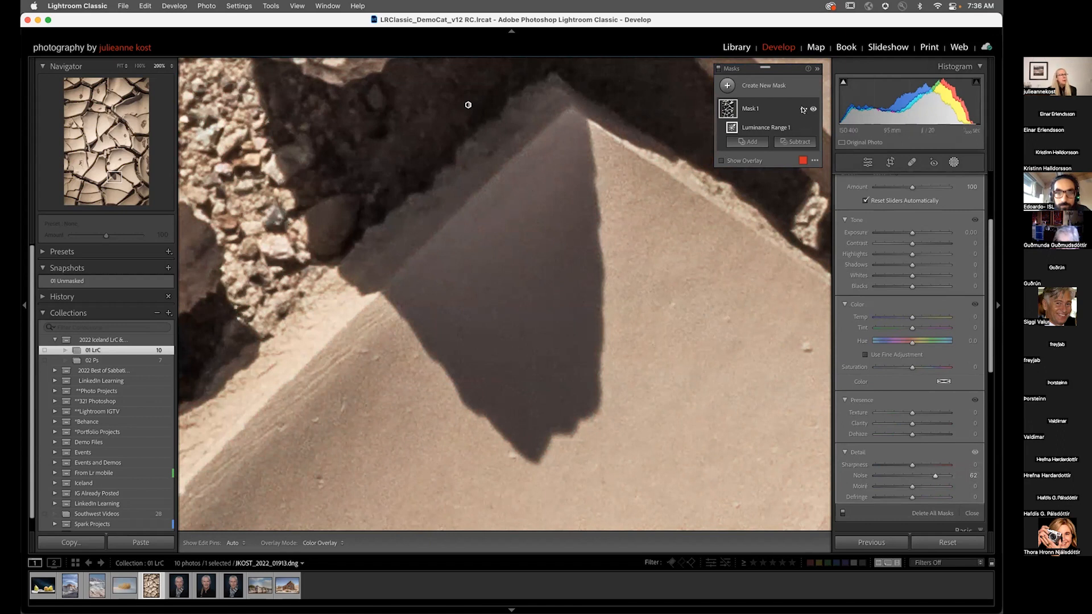
pyautogui.click(813, 109)
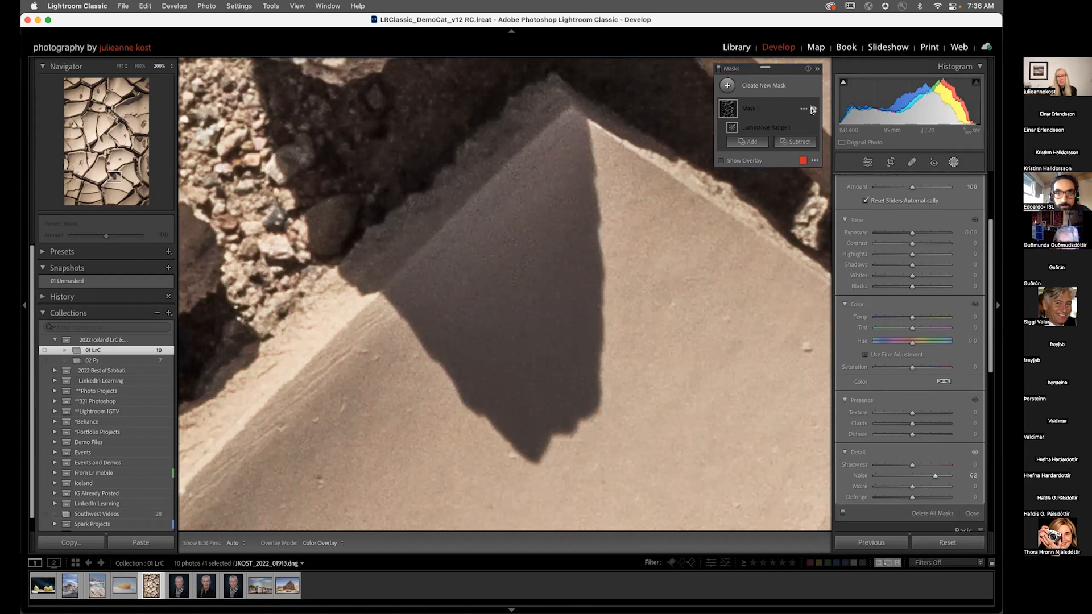
pyautogui.click(813, 110)
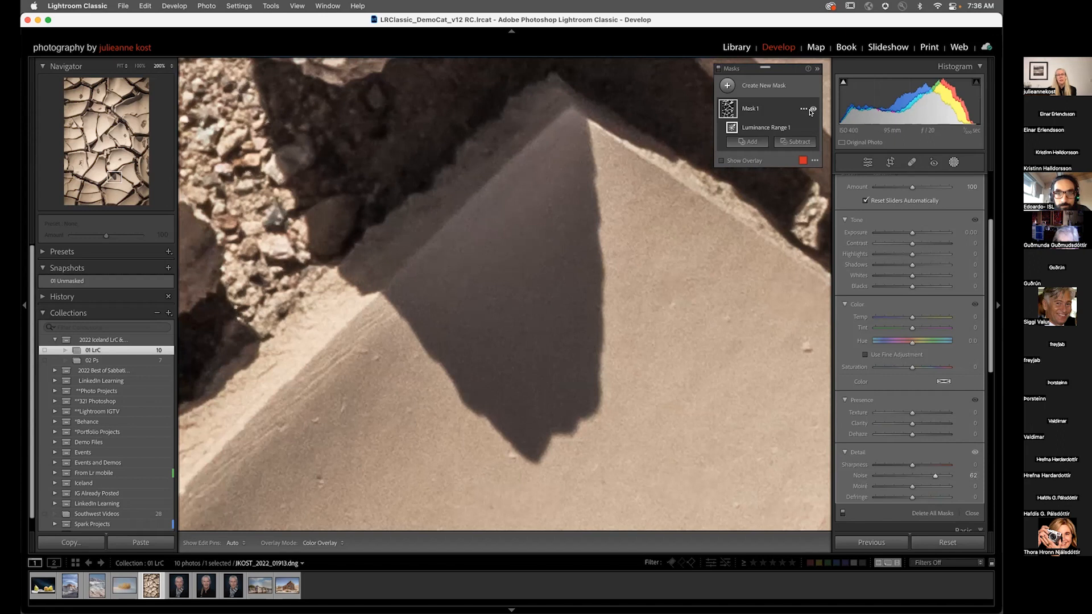
# Step: Switch to the portrait of the woman in the scarf and open the masking options
pyautogui.scroll(3, 886, 190)
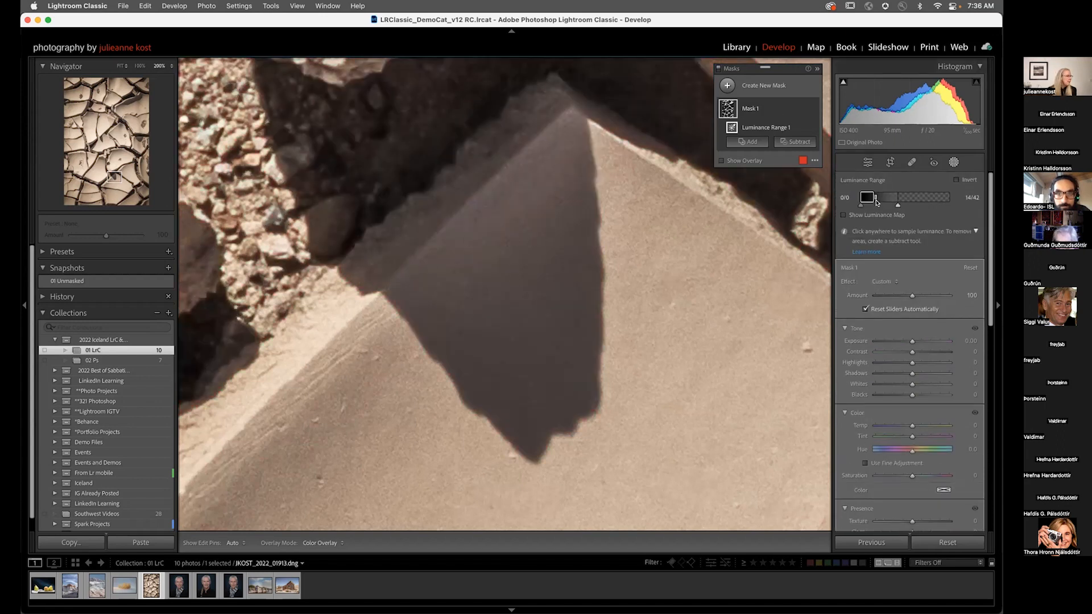
pyautogui.click(180, 587)
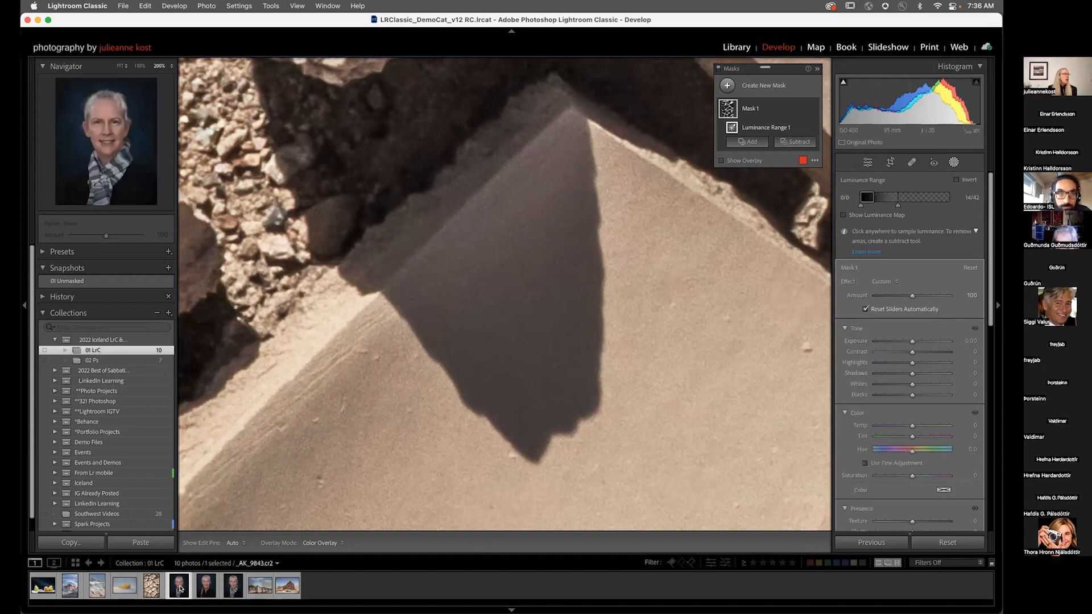
pyautogui.click(473, 297)
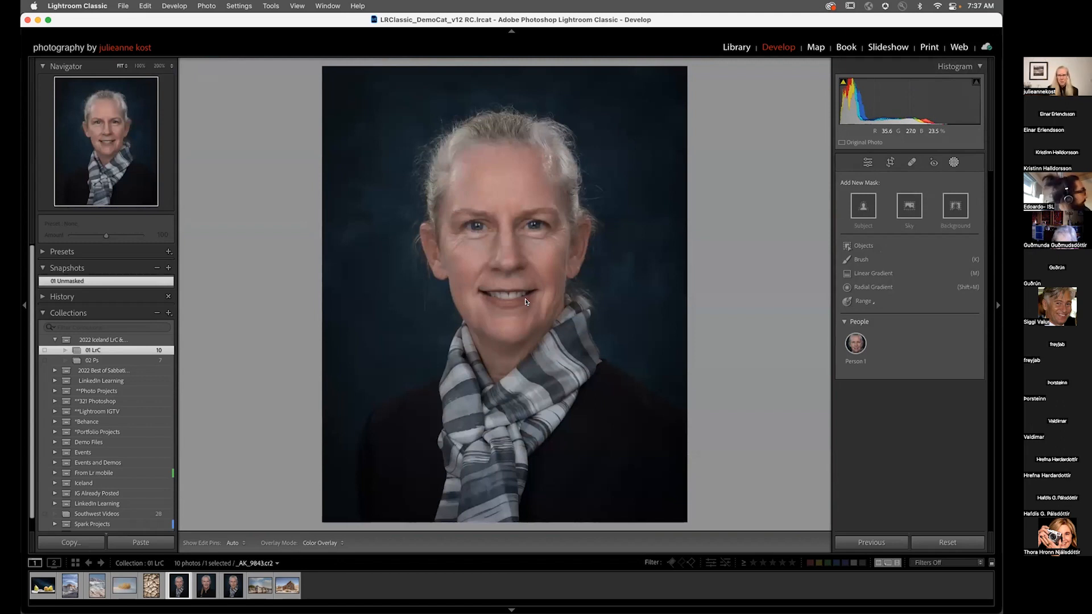
# Step: Open the mask options for Person 1 and select Face Skin and Body Skin as separate masks
pyautogui.click(856, 343)
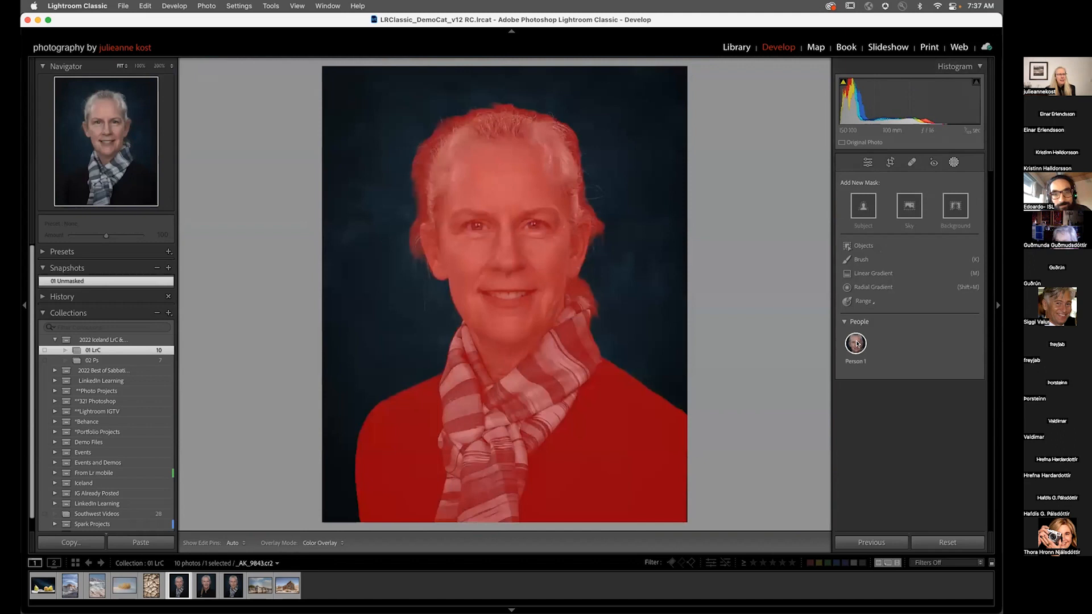
pyautogui.click(857, 344)
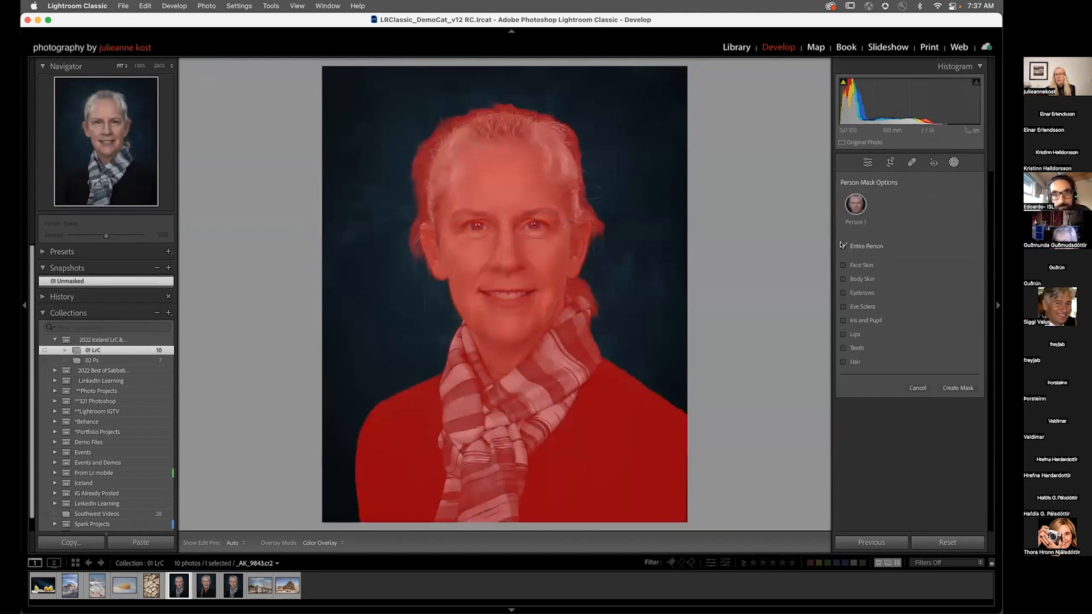
pyautogui.click(844, 265)
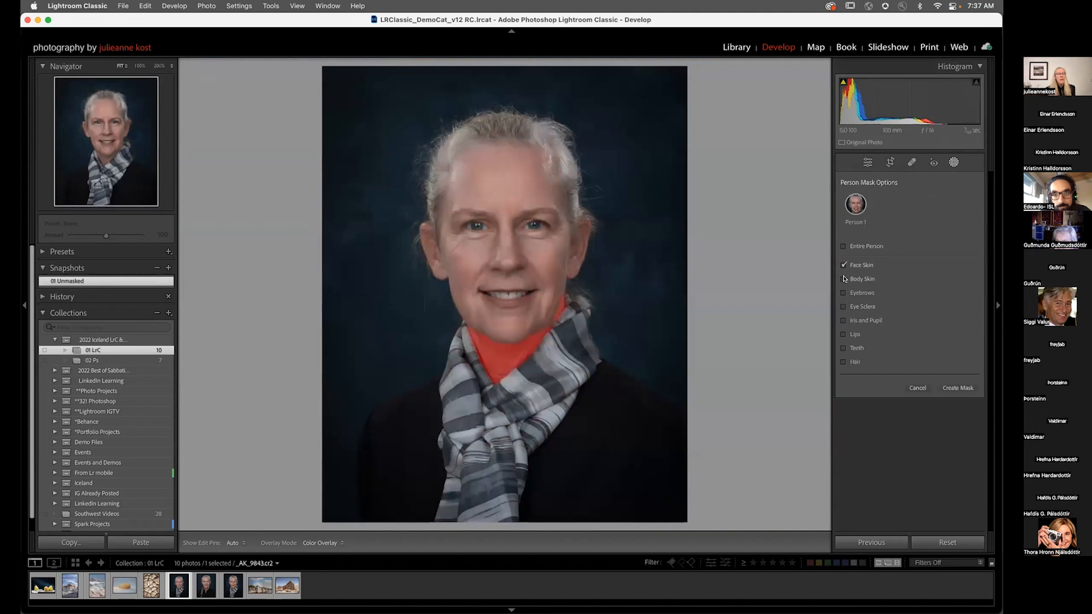
pyautogui.click(844, 280)
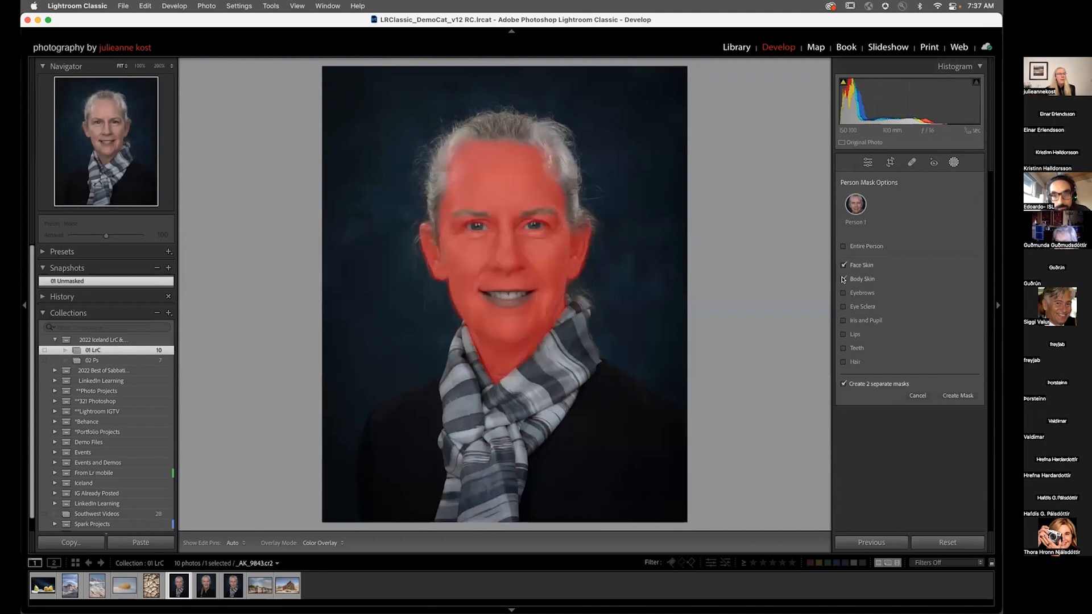
pyautogui.click(844, 384)
pyautogui.click(843, 384)
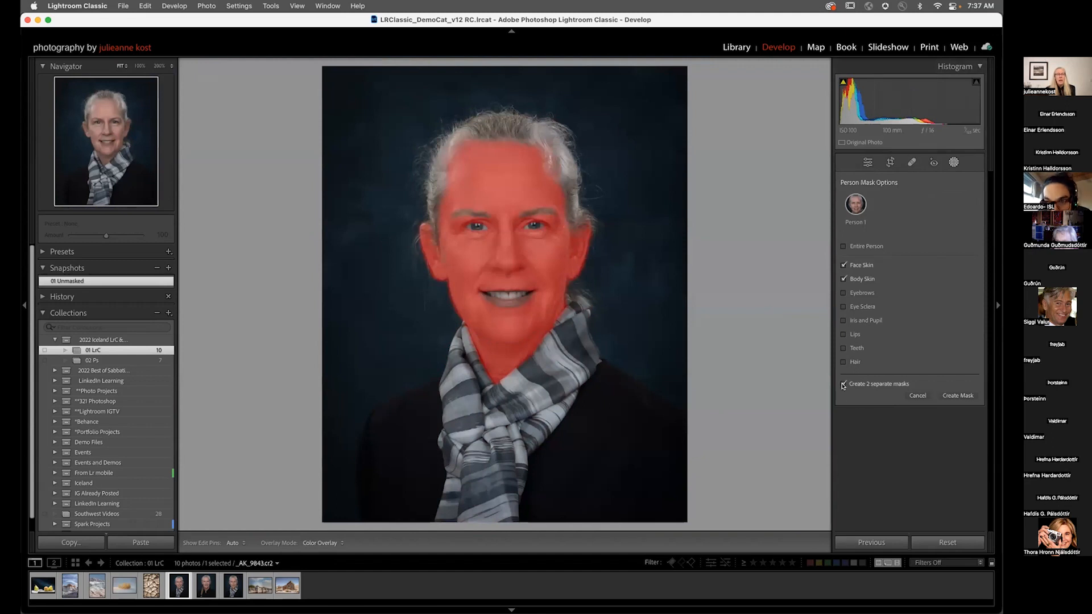
# Step: Also select Eyebrows, Eye Sclera, Iris and Pupil, Lips, Teeth and Hair, then create the separate masks
pyautogui.click(844, 293)
pyautogui.click(844, 306)
pyautogui.click(844, 320)
pyautogui.click(843, 334)
pyautogui.click(843, 348)
pyautogui.click(843, 362)
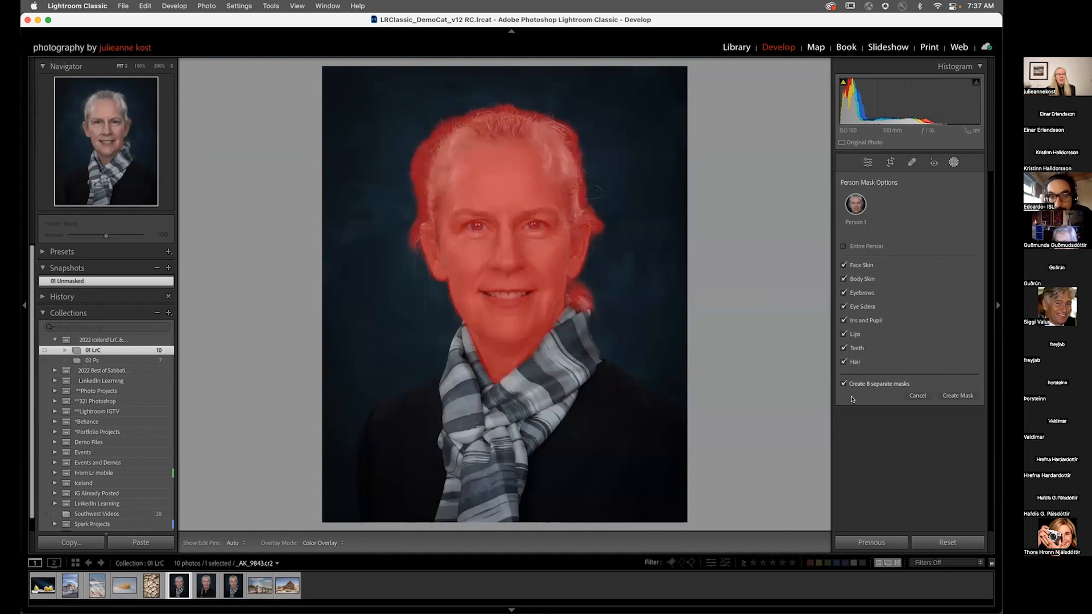
pyautogui.click(953, 399)
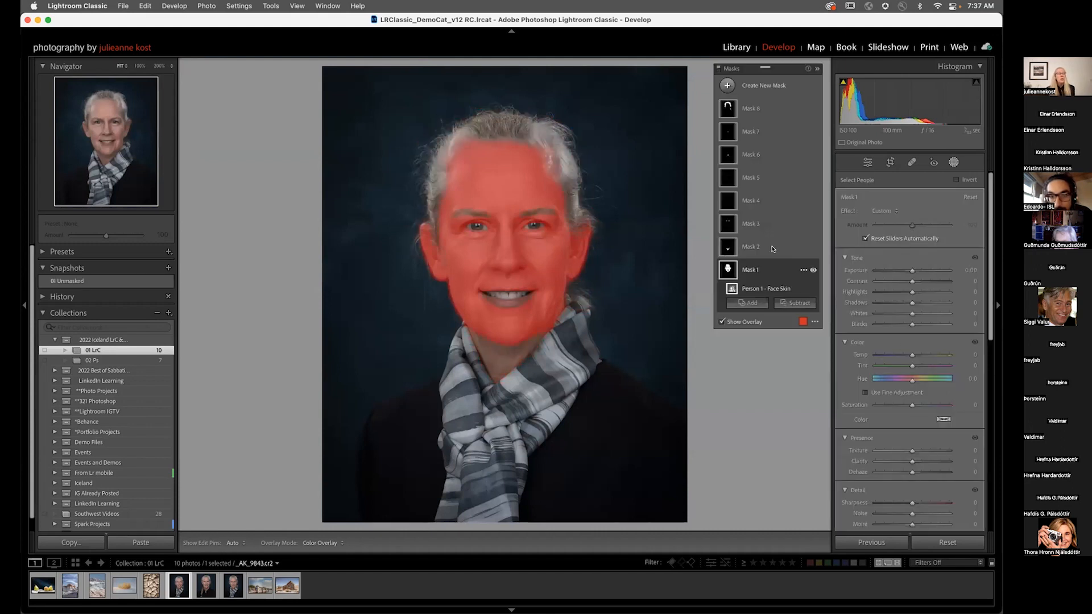
# Step: Select the face skin mask and set its Texture to -33 while viewing at 50%
pyautogui.click(761, 270)
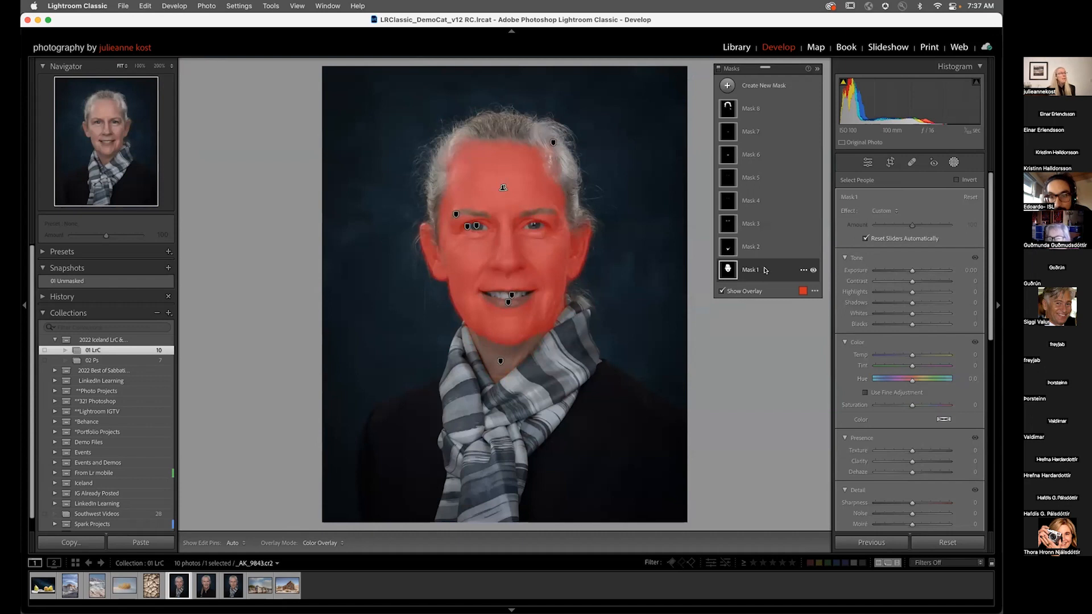
pyautogui.click(752, 272)
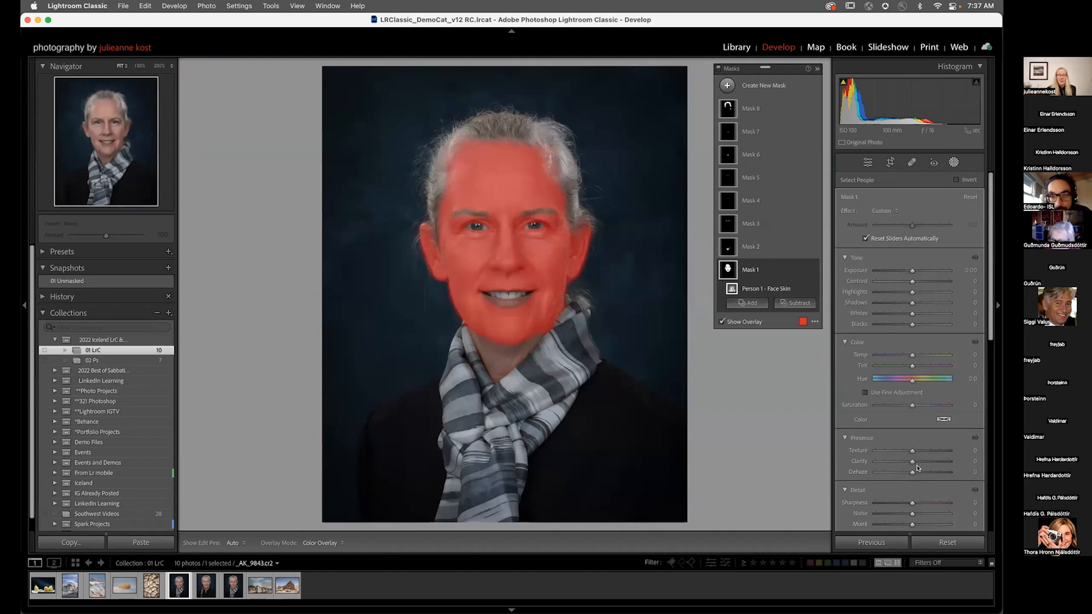
pyautogui.moveTo(912, 451); pyautogui.dragTo(898, 452)
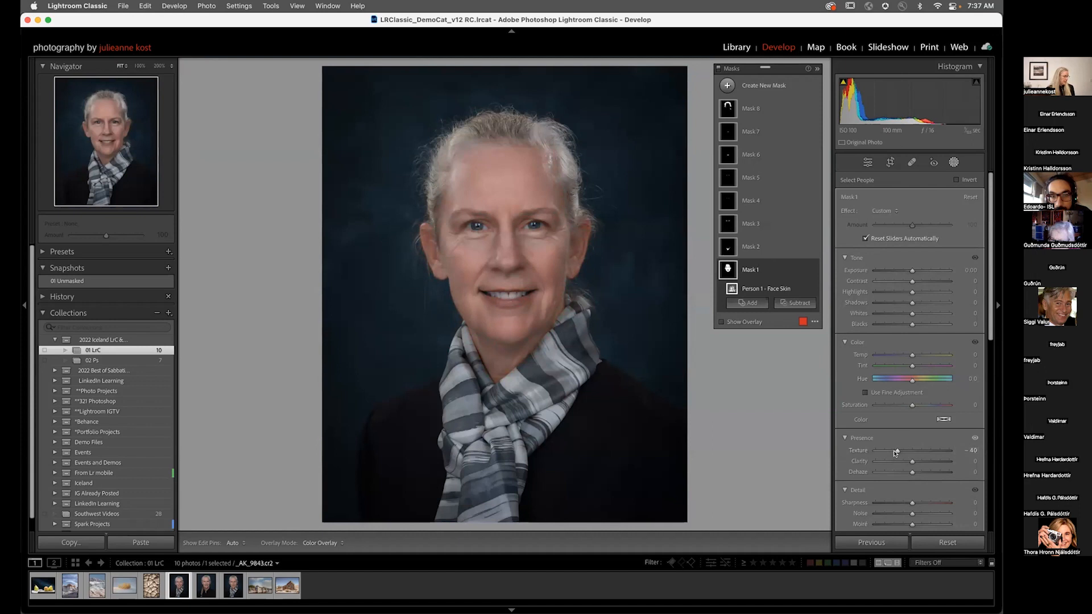
pyautogui.click(155, 61)
pyautogui.click(165, 65)
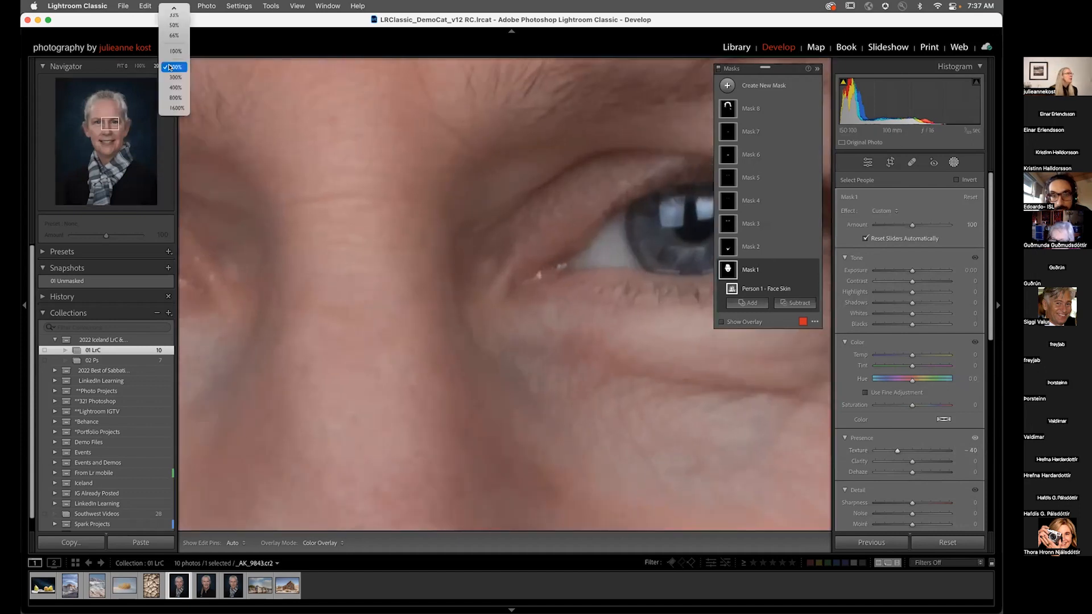
pyautogui.click(174, 25)
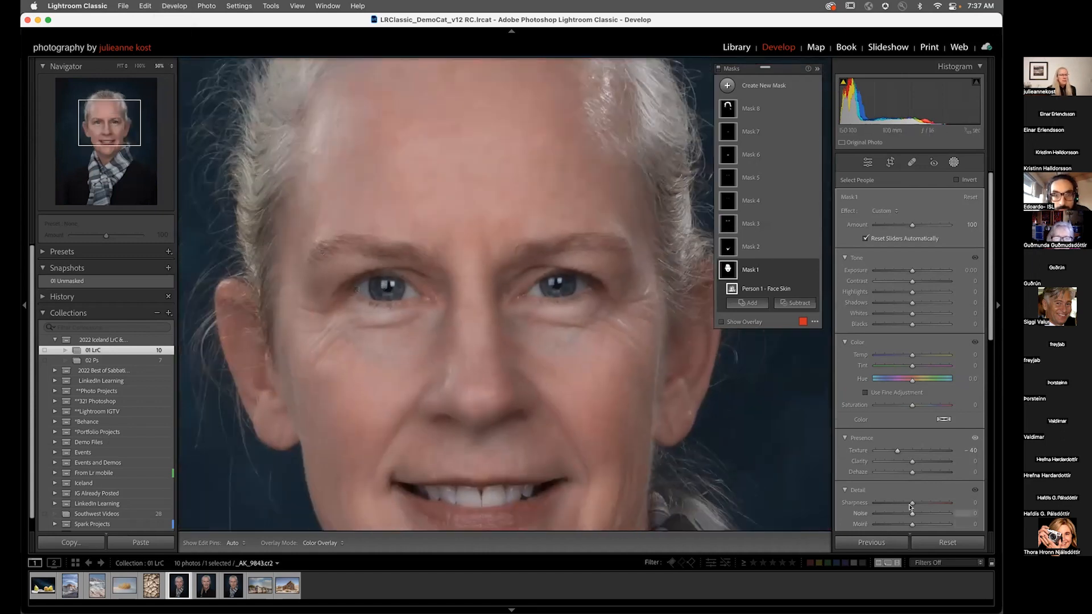
pyautogui.moveTo(897, 451); pyautogui.dragTo(888, 453)
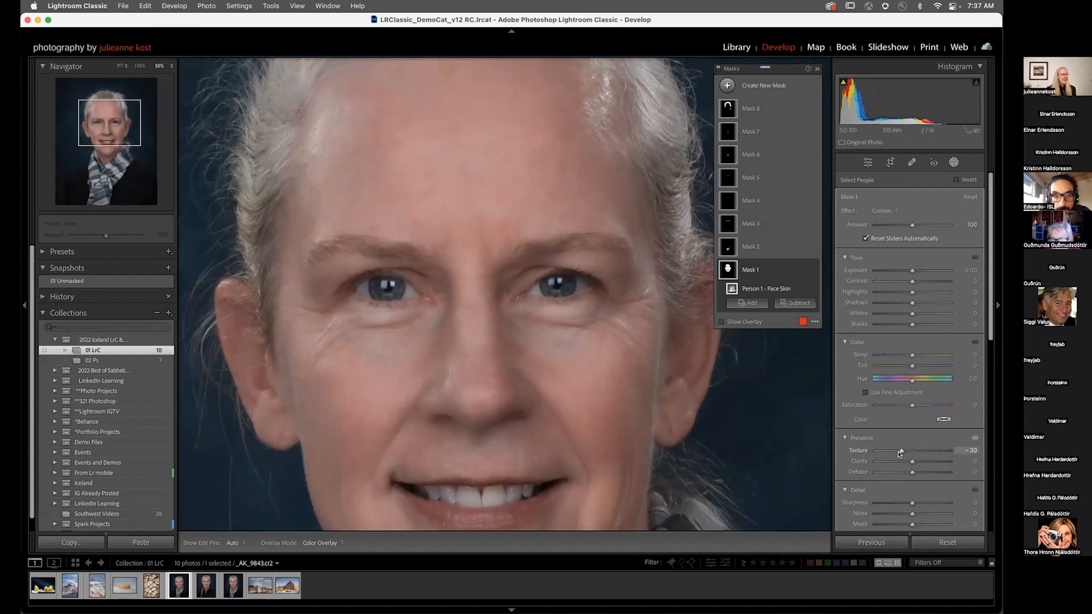
pyautogui.moveTo(900, 454); pyautogui.dragTo(901, 453)
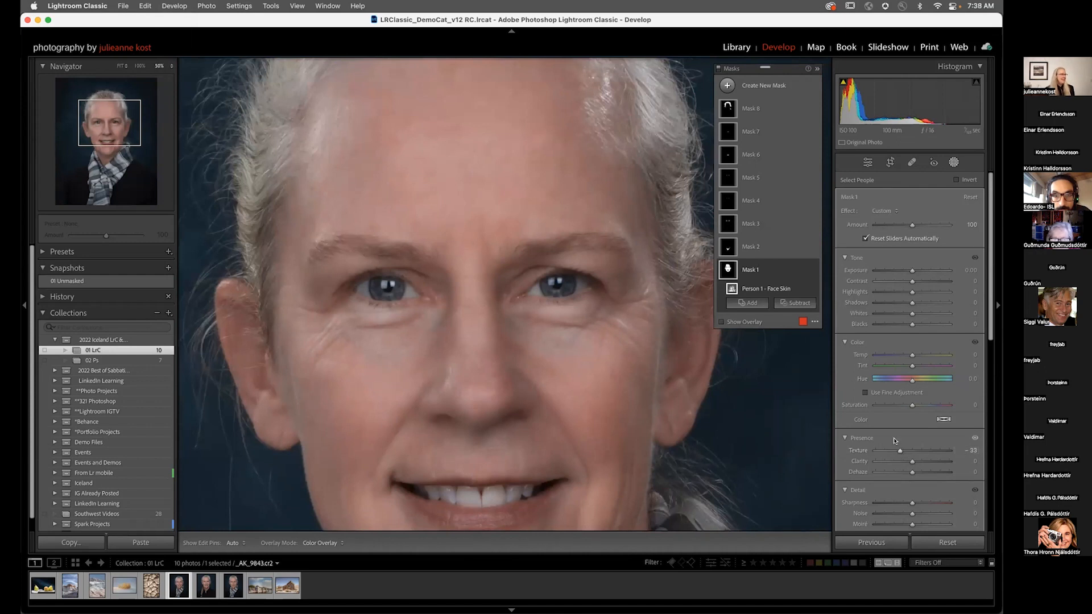
# Step: Select the body skin mask and set its Texture to -44 and Exposure to -0.59
pyautogui.click(751, 246)
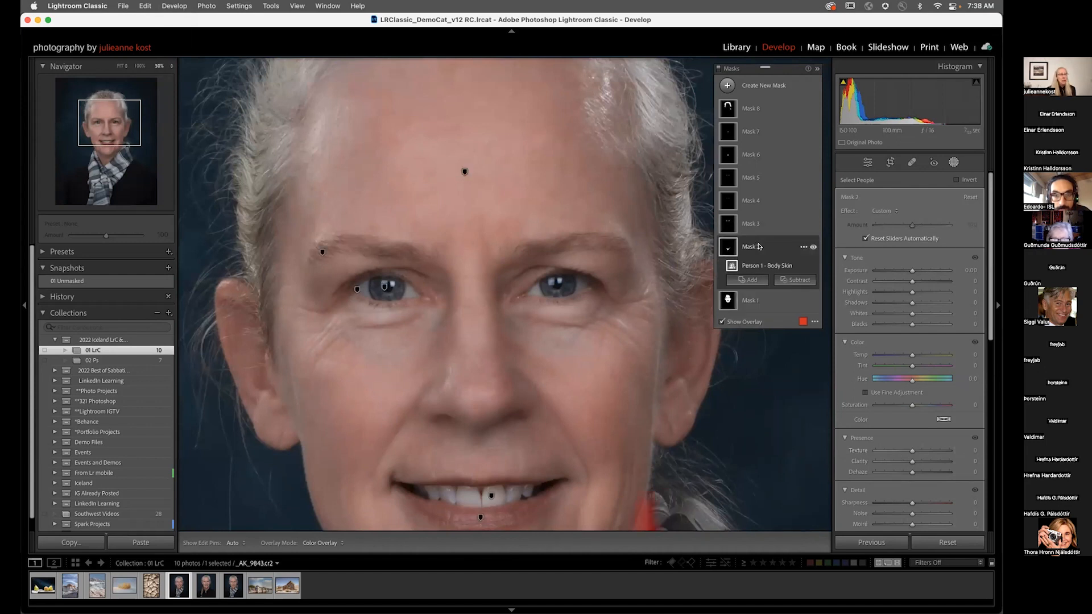
pyautogui.scroll(-5, 636, 298)
pyautogui.scroll(-2, 636, 298)
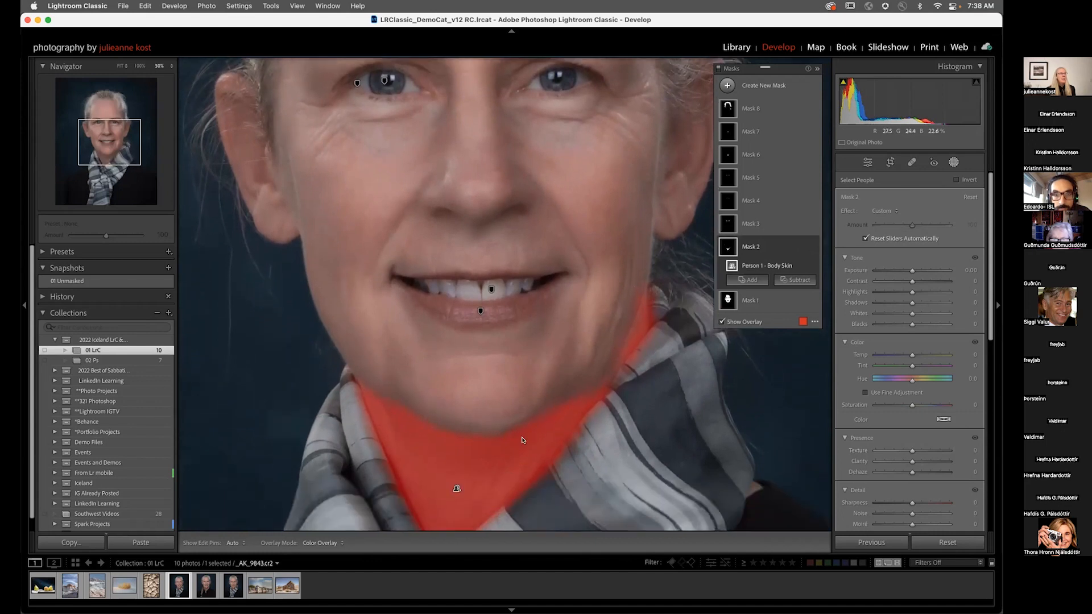
pyautogui.moveTo(912, 451); pyautogui.dragTo(896, 452)
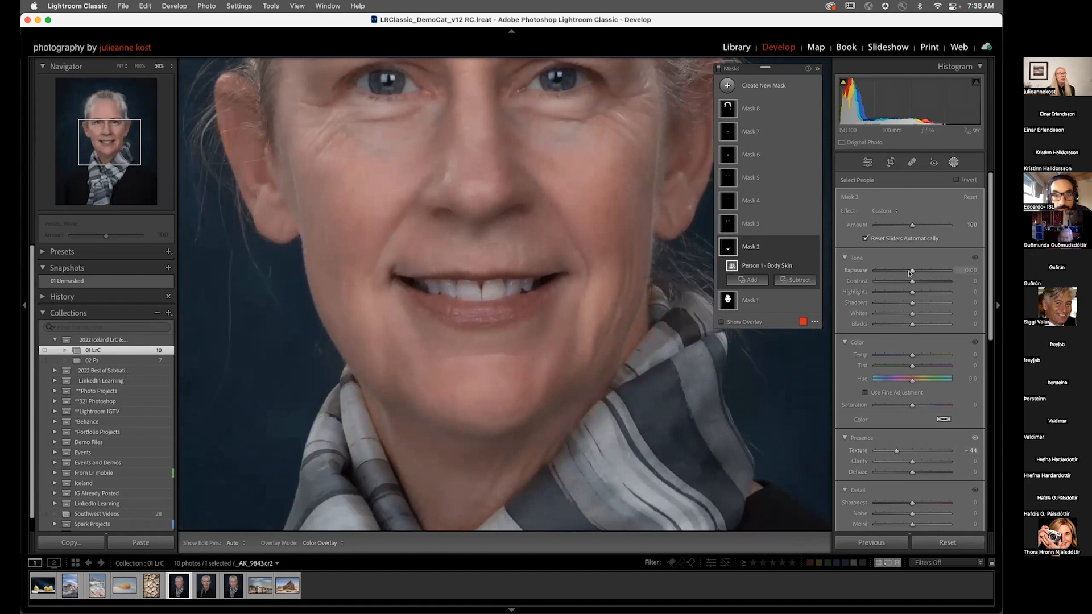
pyautogui.moveTo(913, 270); pyautogui.dragTo(908, 271)
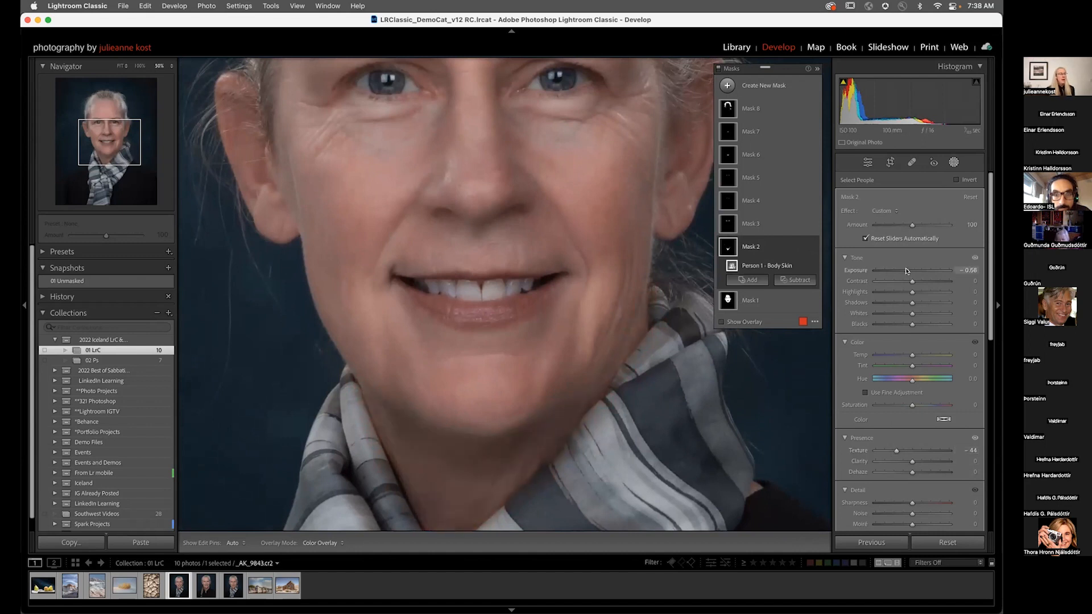
pyautogui.moveTo(908, 272); pyautogui.dragTo(906, 271)
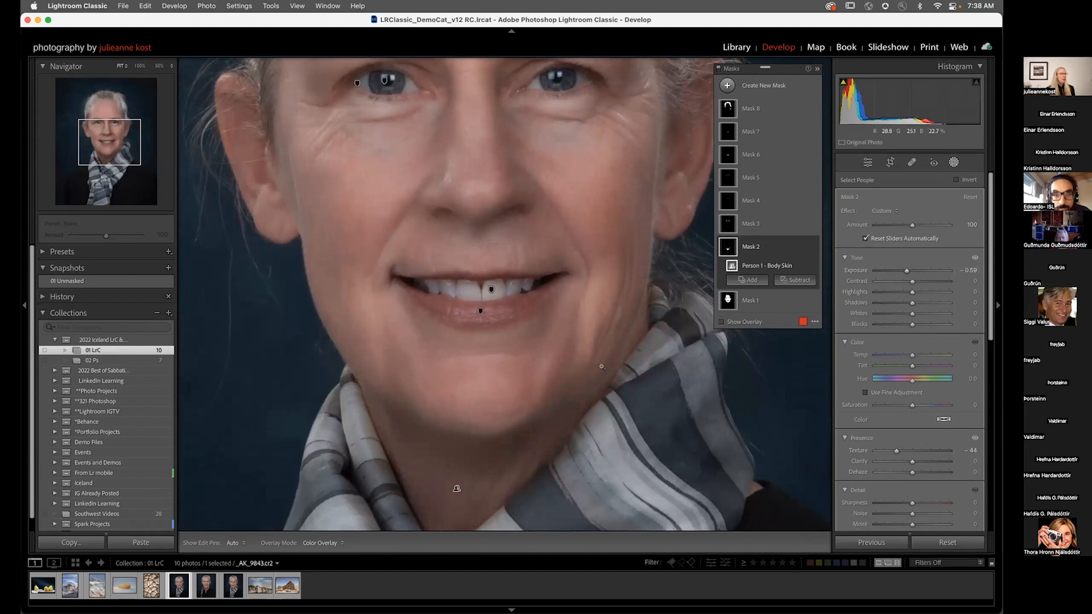
pyautogui.press('z')
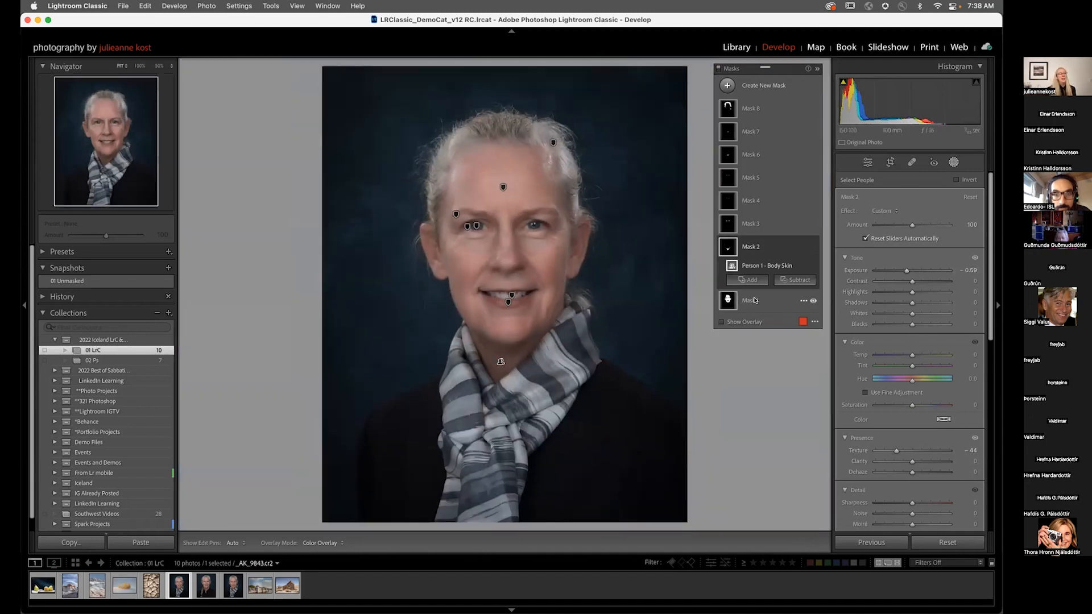
# Step: Delete the eyebrows mask
pyautogui.click(762, 225)
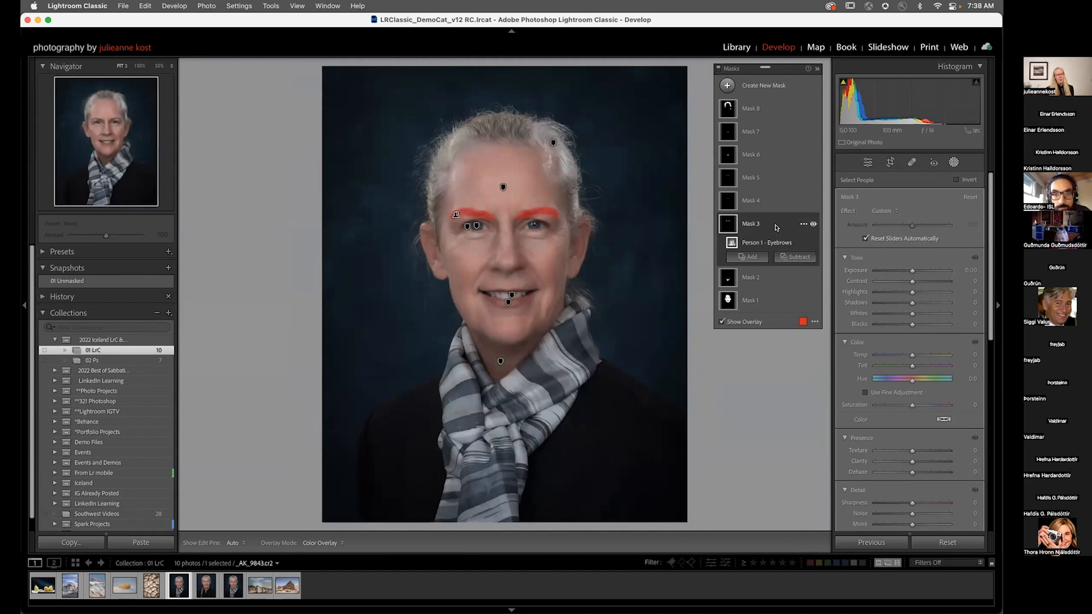
pyautogui.click(803, 225)
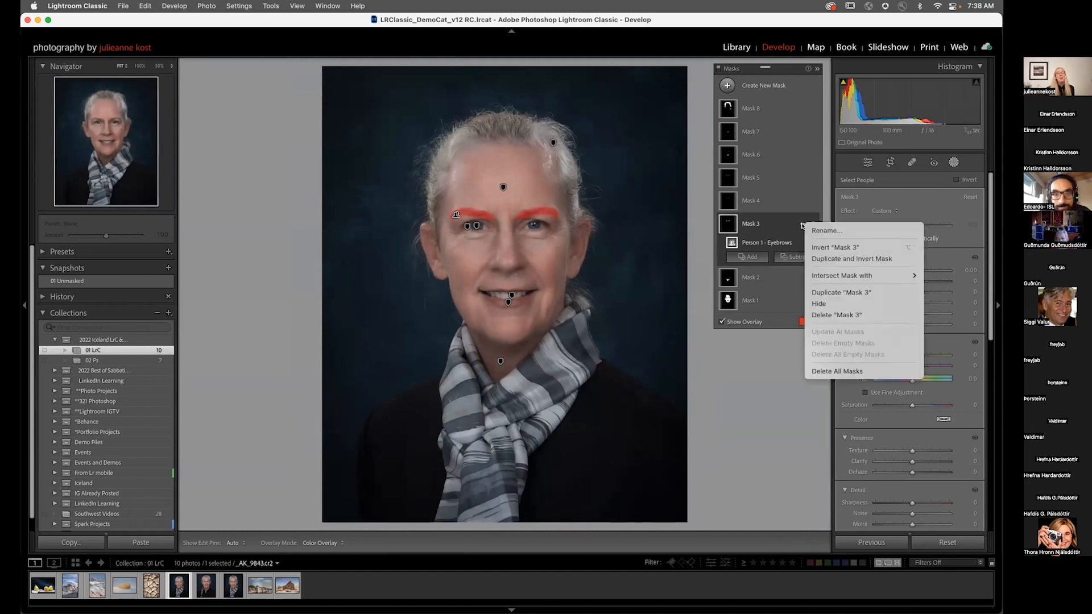
pyautogui.click(822, 315)
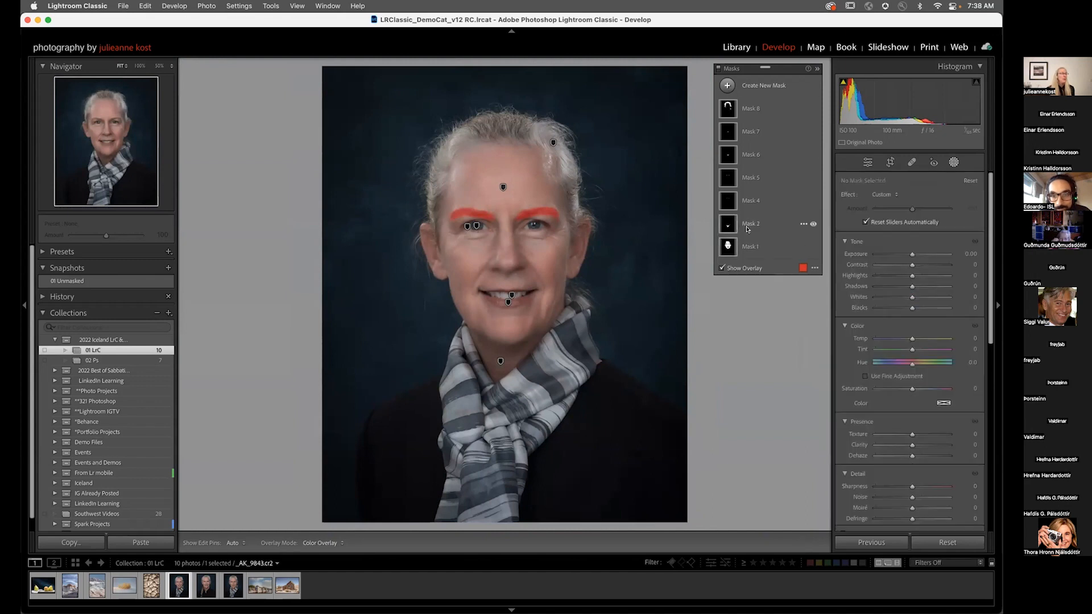
# Step: Set the eye sclera mask's Exposure to 0.11 and the iris and pupil mask's Exposure to 0.35
pyautogui.click(751, 202)
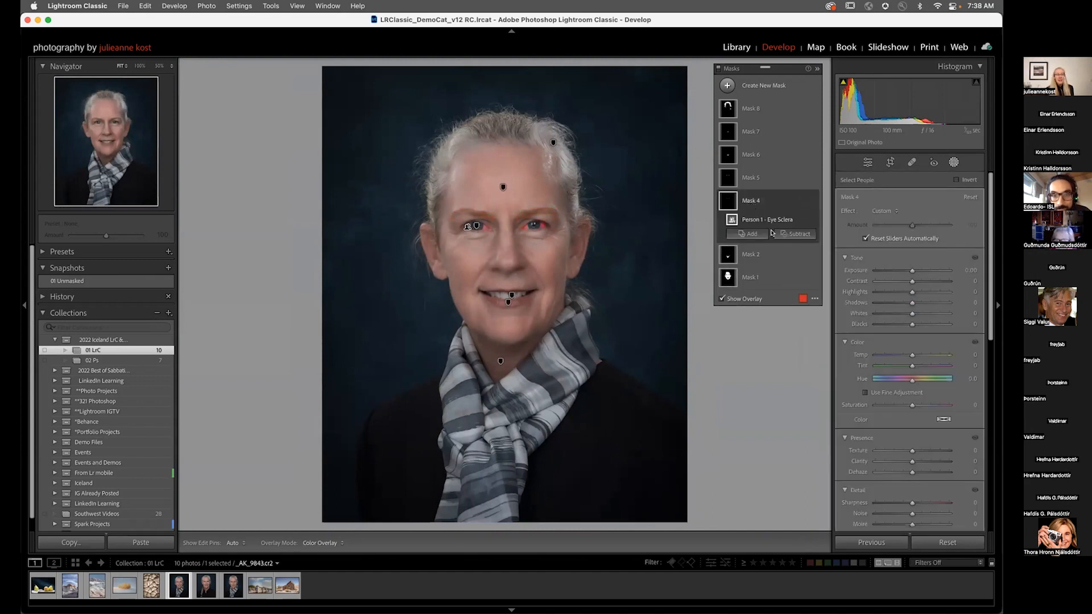
pyautogui.moveTo(912, 273); pyautogui.dragTo(914, 272)
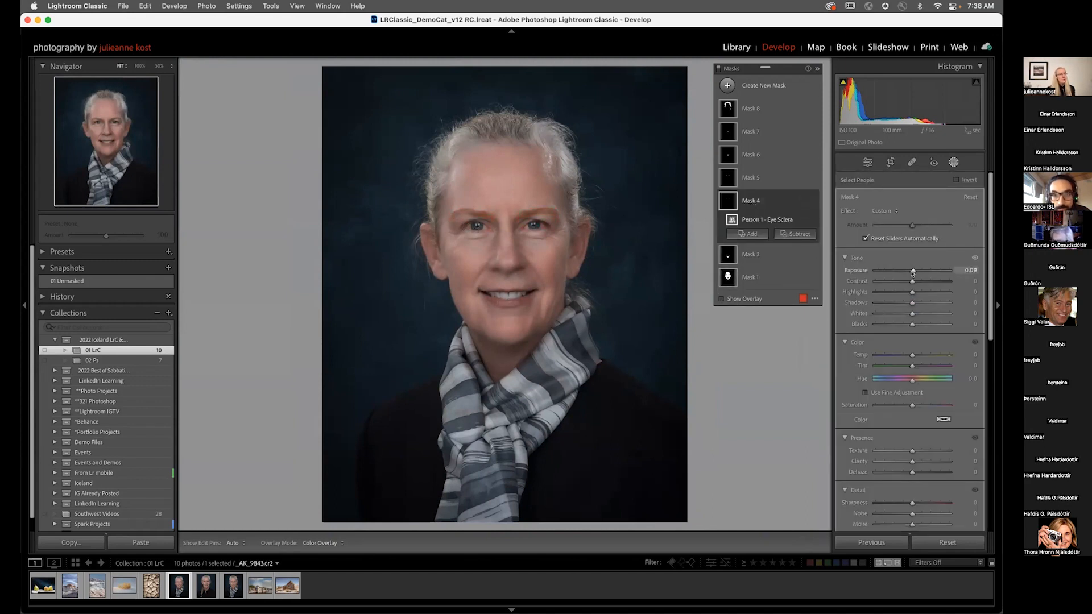
pyautogui.click(528, 225)
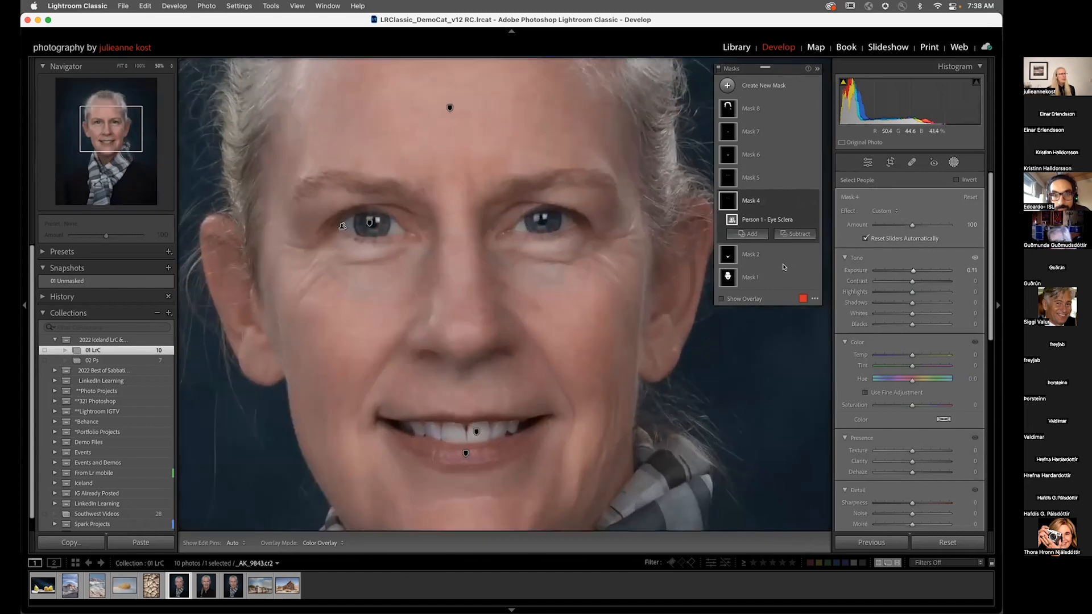
pyautogui.click(746, 181)
pyautogui.moveTo(912, 271); pyautogui.dragTo(913, 272)
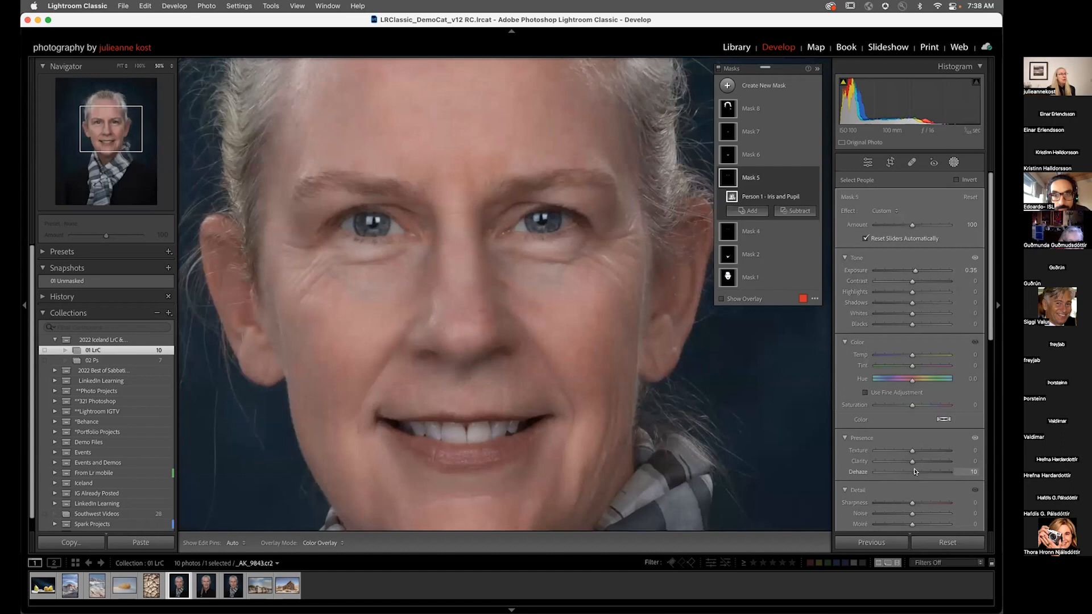
# Step: Select the lips mask and shift its Hue to -11.2 using fine adjustment
pyautogui.click(751, 154)
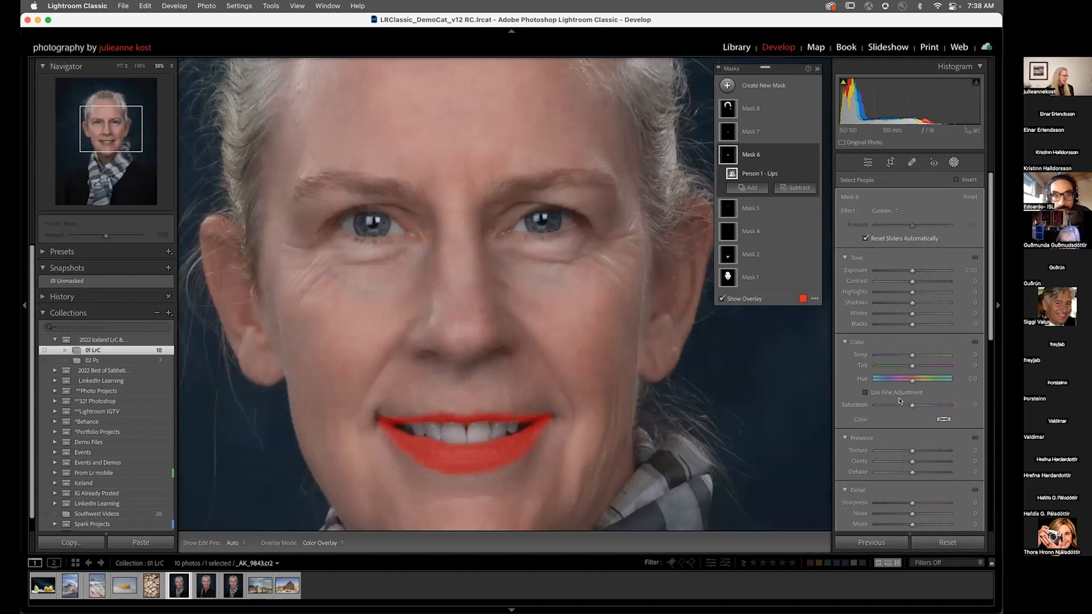
pyautogui.press('alt')
pyautogui.press('o')
pyautogui.moveTo(911, 382); pyautogui.dragTo(872, 387)
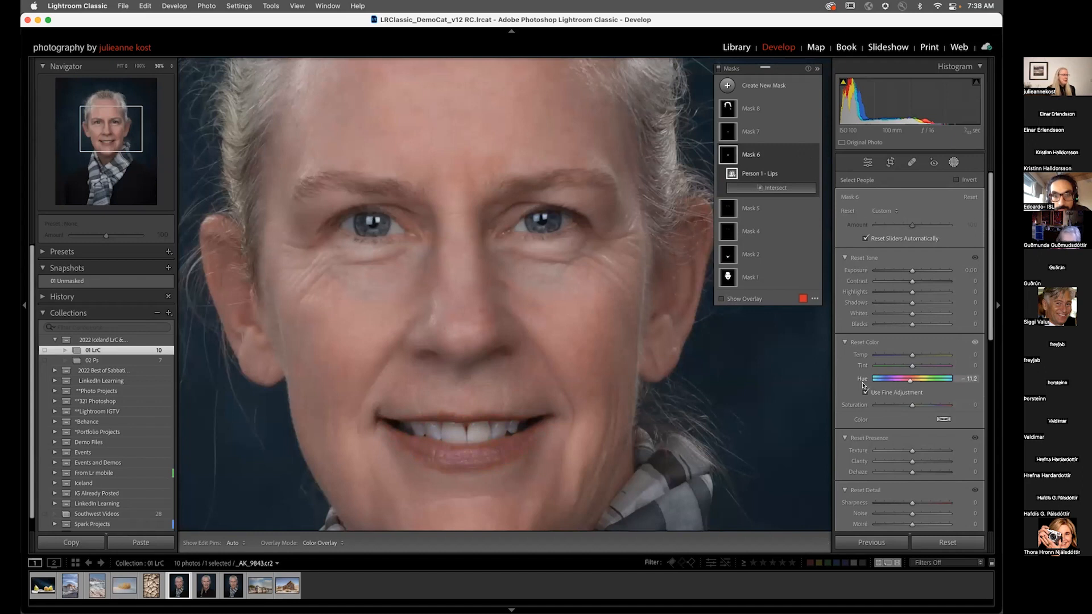
# Step: Select the teeth mask and raise its Exposure to 0.13
pyautogui.click(750, 129)
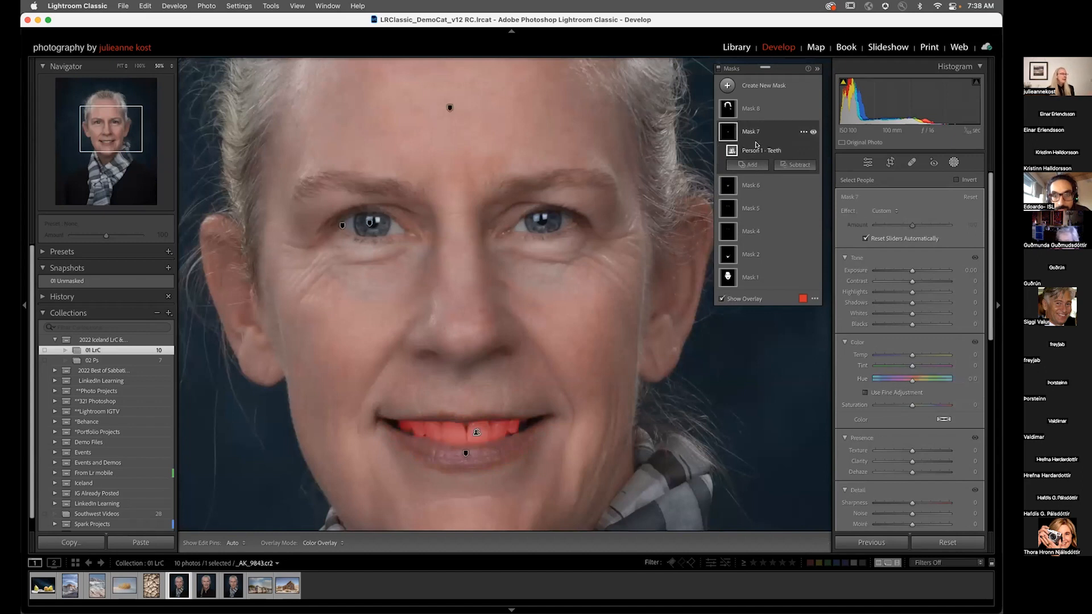
pyautogui.moveTo(912, 271); pyautogui.dragTo(912, 272)
pyautogui.press('o')
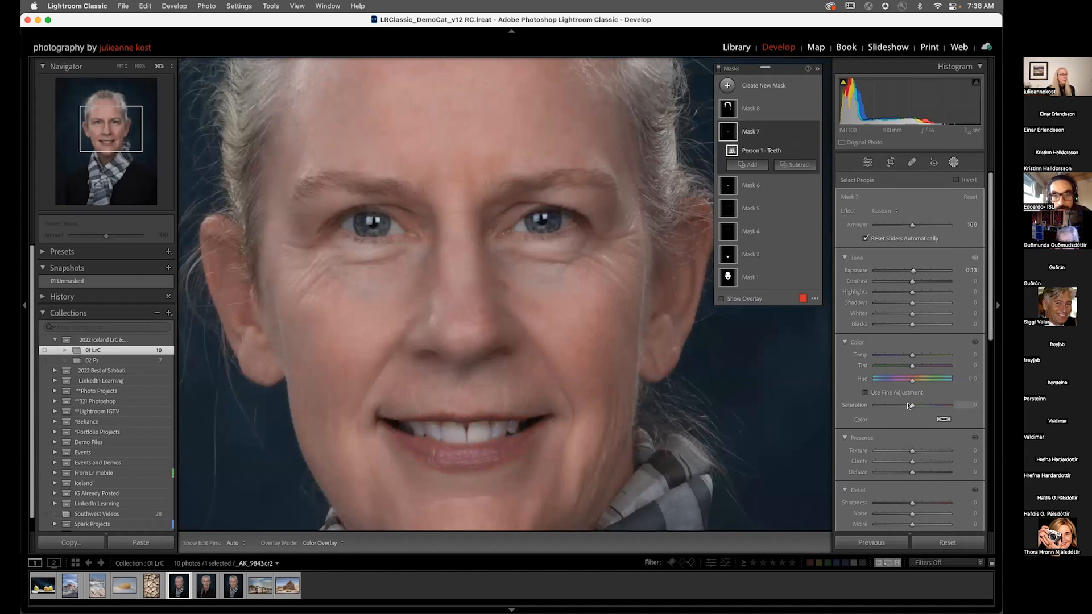
# Step: Select the hair mask, raise its Exposure to 0.34 and lower its Saturation to -52
pyautogui.click(751, 108)
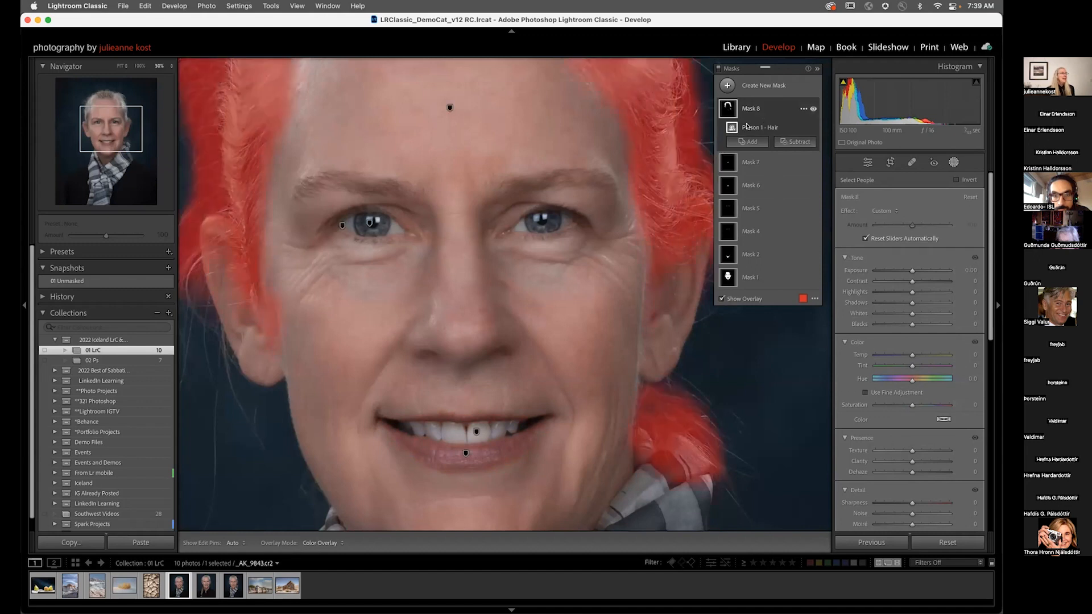
pyautogui.press('z')
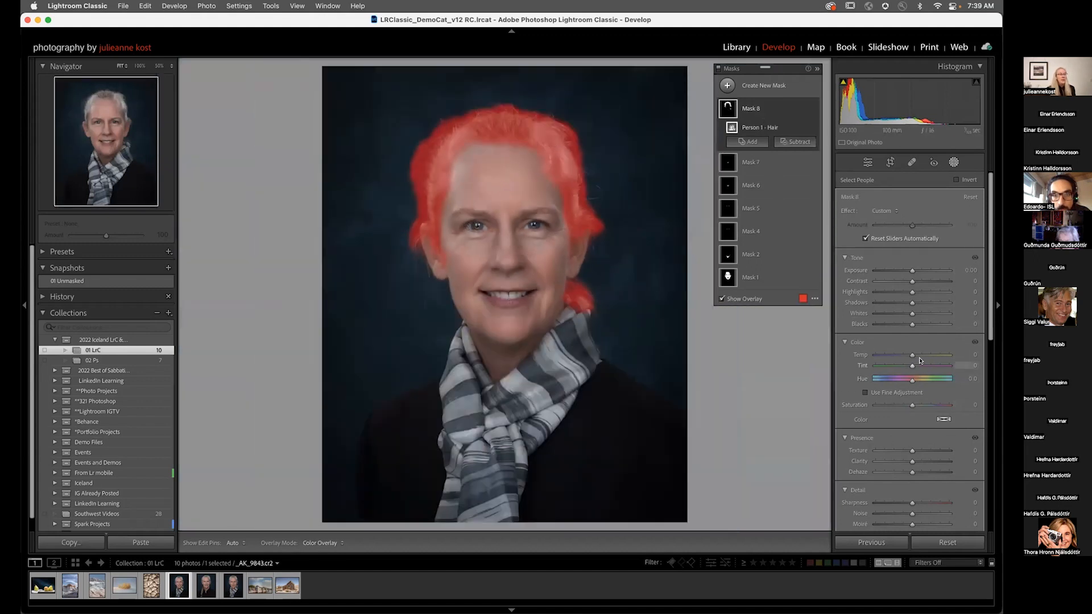
pyautogui.moveTo(911, 270); pyautogui.dragTo(914, 272)
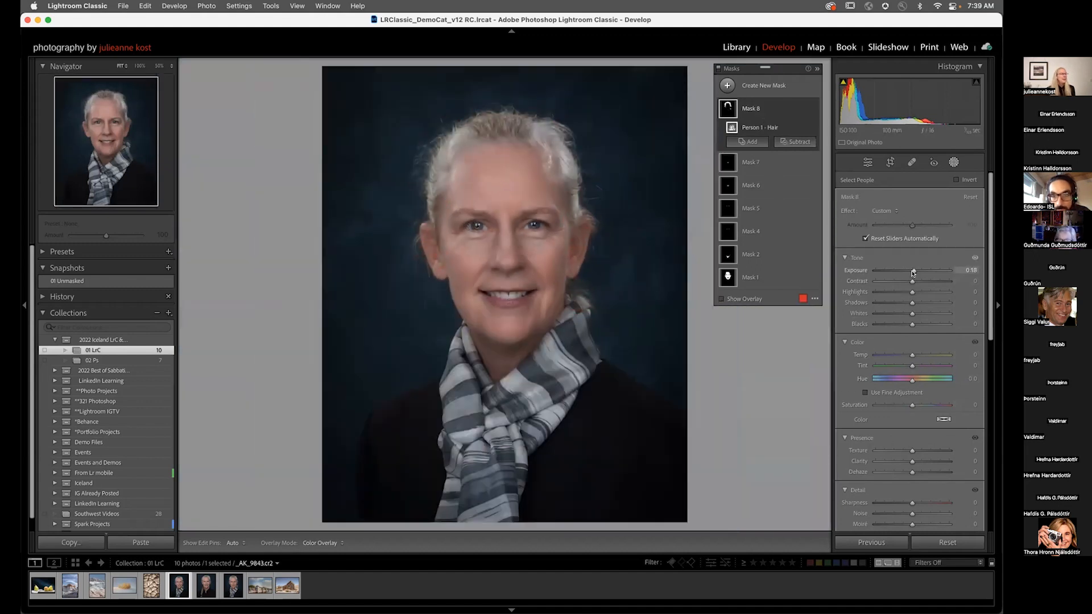
pyautogui.moveTo(912, 405); pyautogui.dragTo(908, 407)
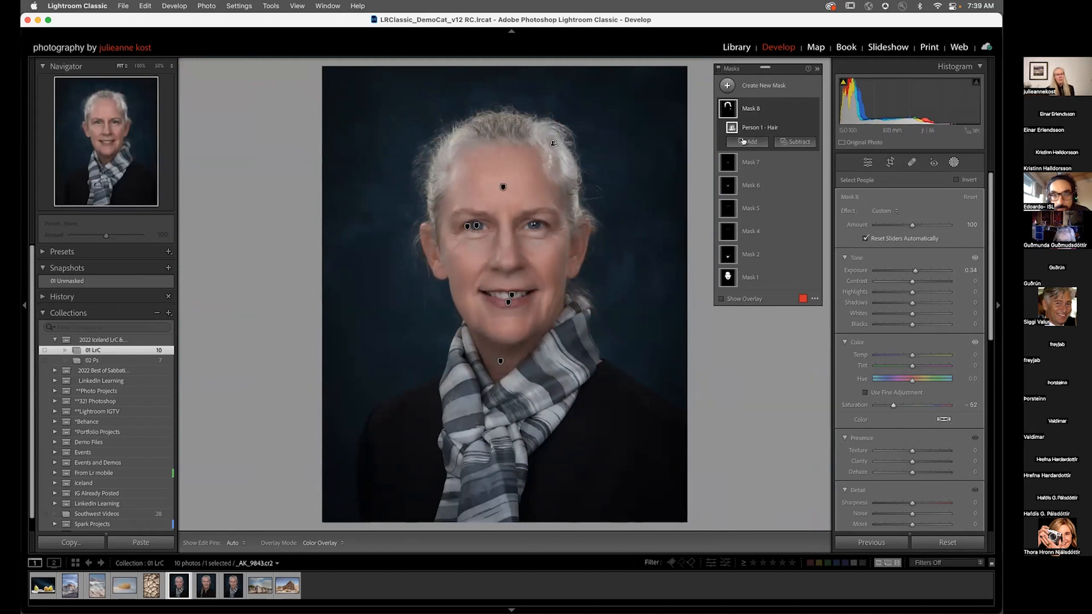
# Step: Subtract a larger brush area from the hair mask along the hairline above the forehead
pyautogui.click(790, 141)
pyautogui.click(794, 242)
pyautogui.press(']')
pyautogui.press(']')
pyautogui.press(']')
pyautogui.press(']')
pyautogui.press(']')
pyautogui.press('h')
pyautogui.moveTo(557, 142); pyautogui.dragTo(562, 169)
pyautogui.moveTo(455, 140); pyautogui.dragTo(440, 173)
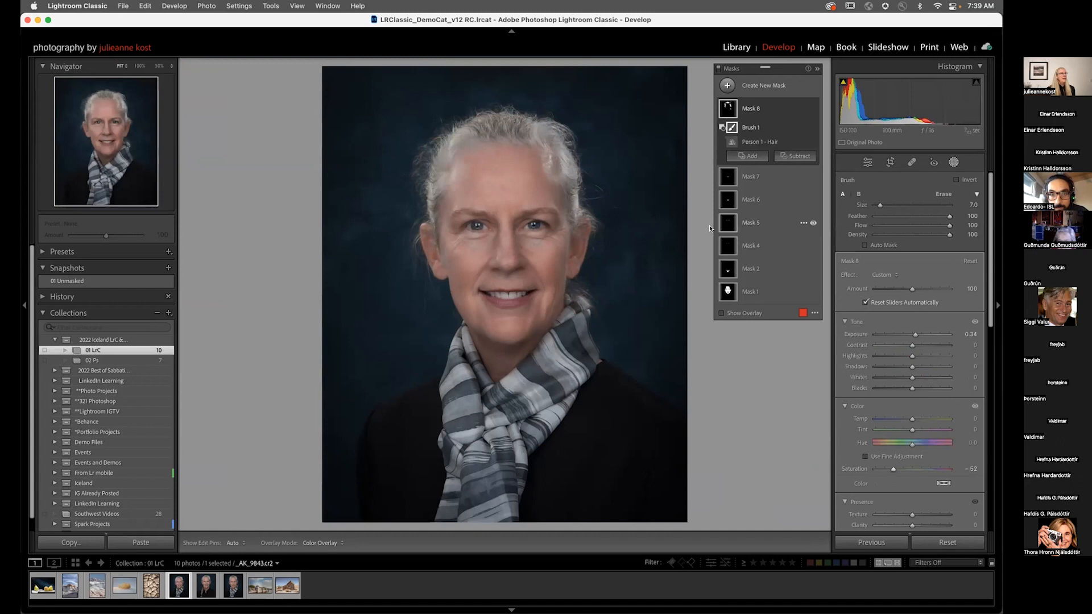
# Step: Toggle the hair mask's visibility on and off to compare its effect, then deselect the masks
pyautogui.click(813, 108)
pyautogui.click(813, 108)
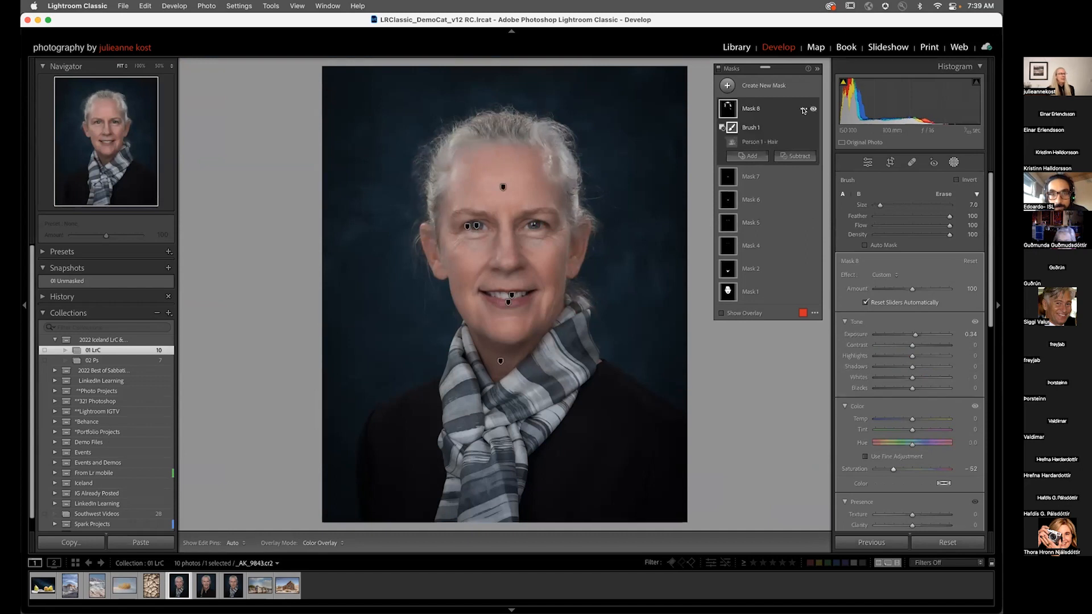
pyautogui.click(717, 71)
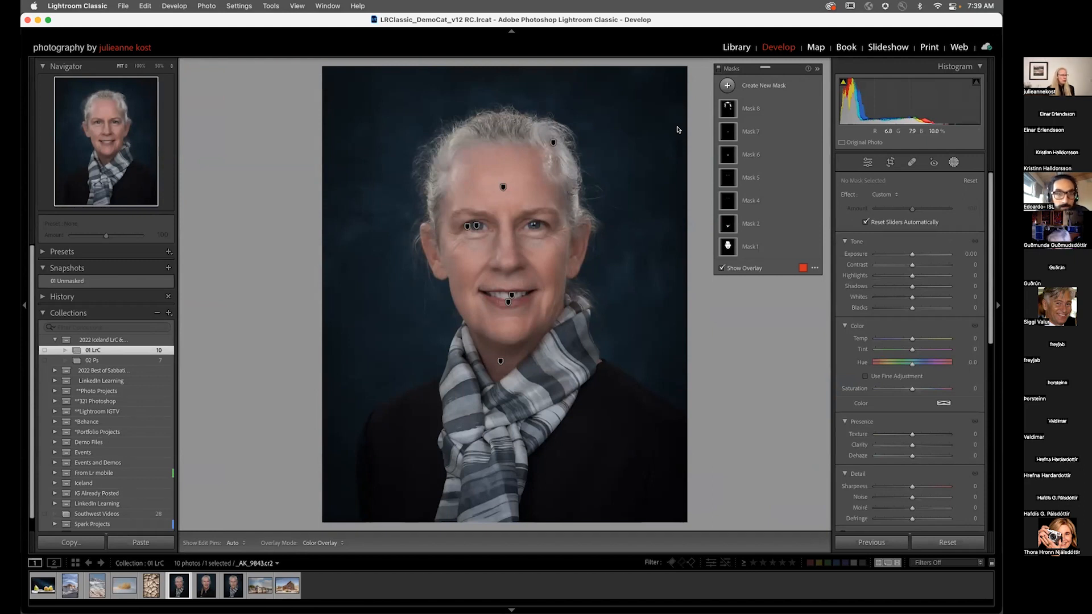
# Step: Select the three portrait photos together and switch syncing to Auto Sync
pyautogui.keyDown('shift'); pyautogui.click(231, 587); pyautogui.keyUp('shift')
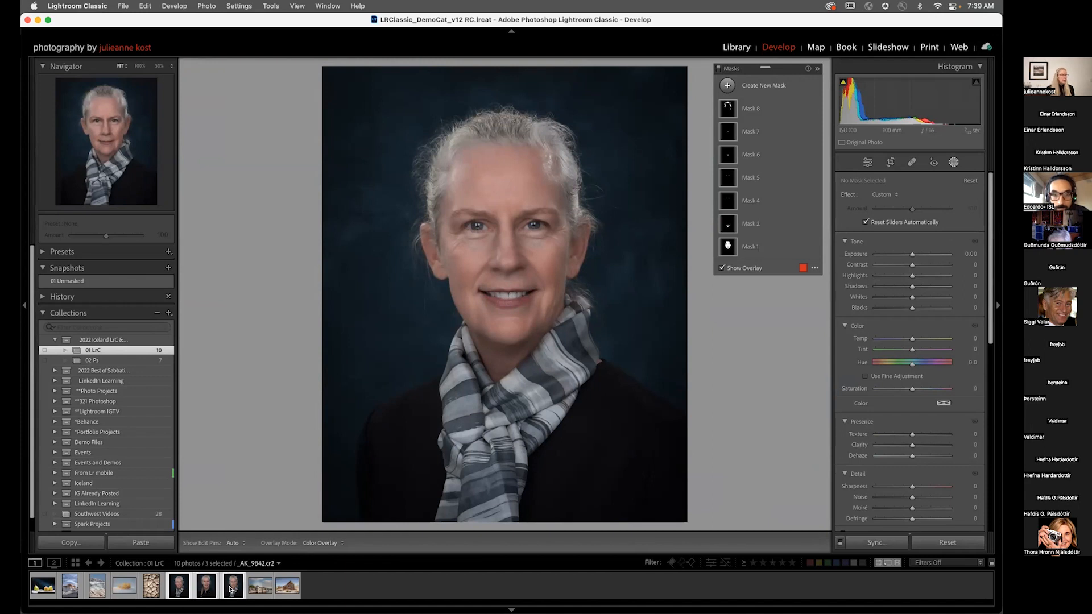
pyautogui.click(840, 542)
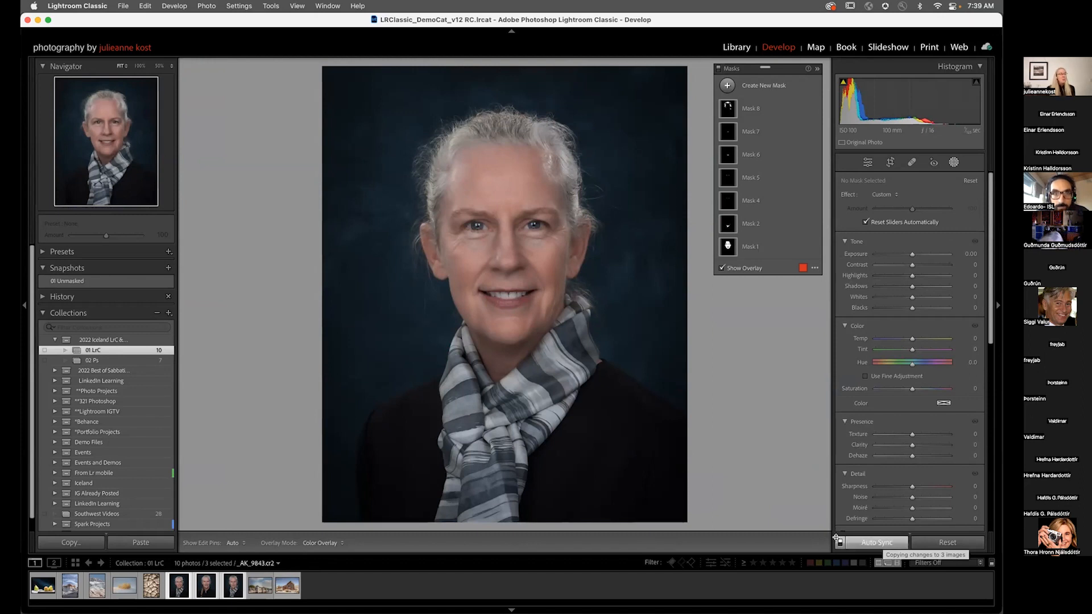
# Step: Copy the first portrait's Masking settings, including all eight masks, from its settings
pyautogui.click(179, 586)
pyautogui.click(68, 542)
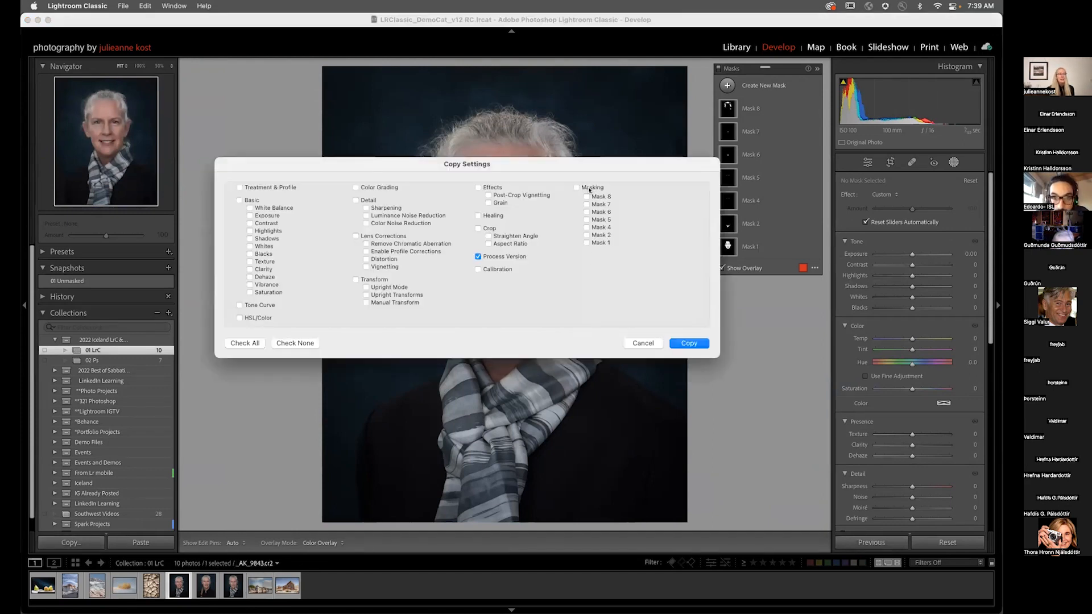
pyautogui.click(576, 187)
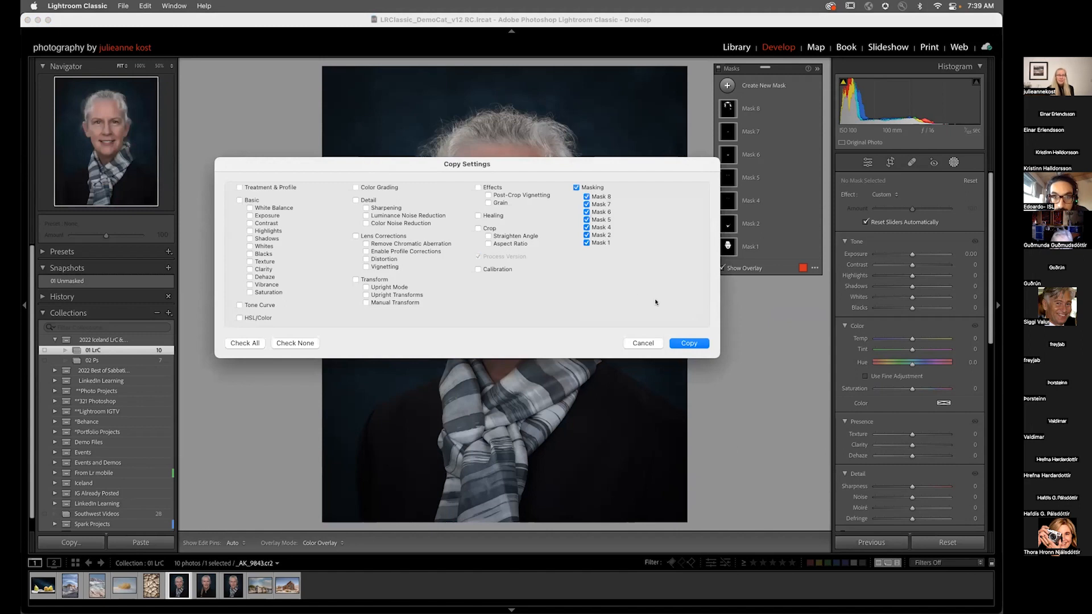
pyautogui.click(689, 343)
# Step: Paste the copied masks onto the braided-hair portrait
pyautogui.click(205, 587)
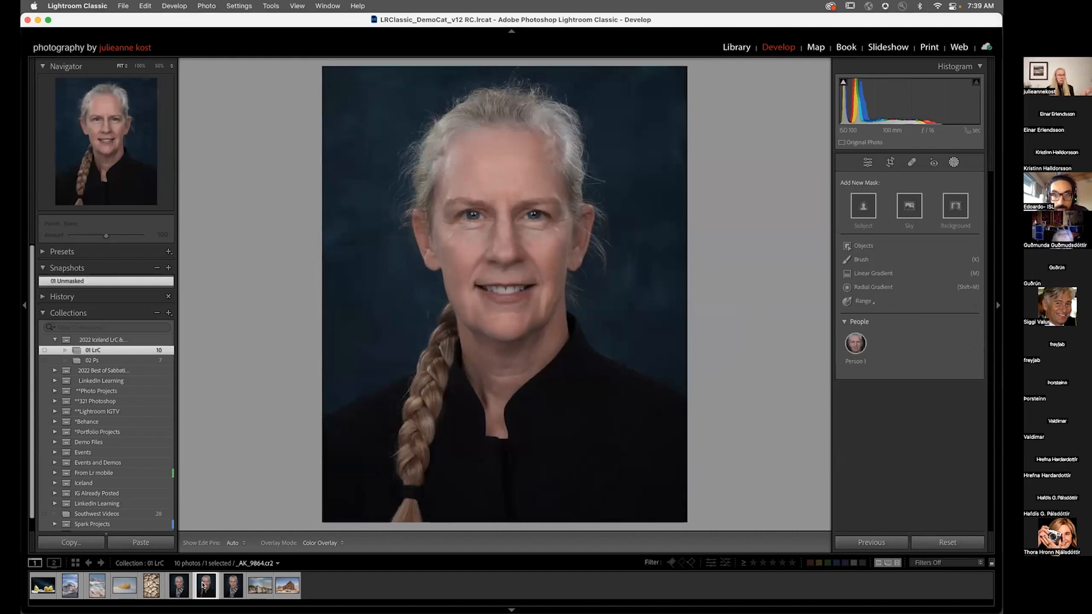
pyautogui.click(147, 542)
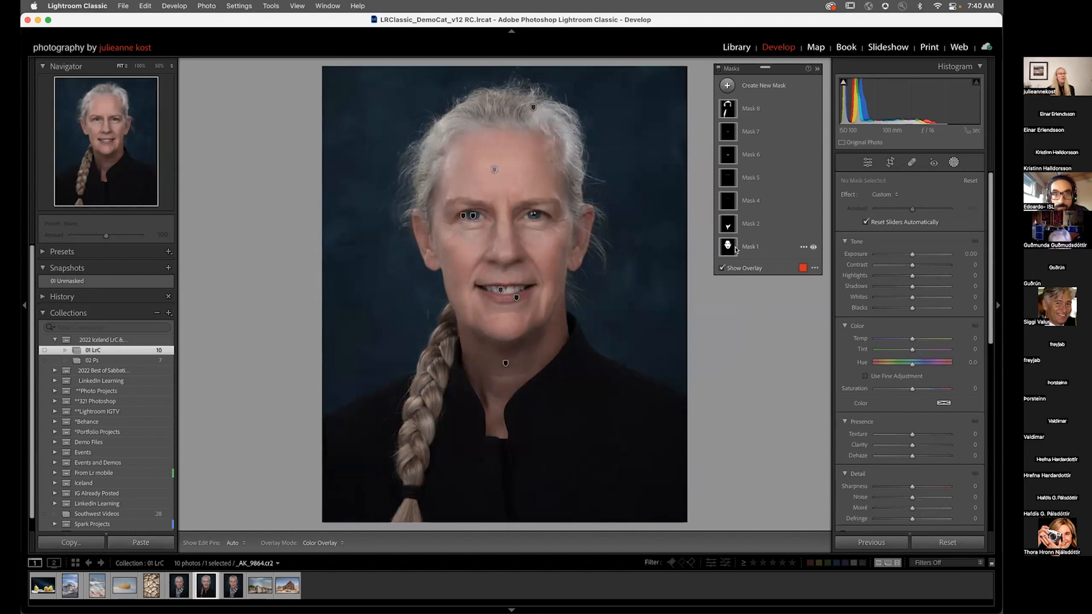
# Step: Inspect the pasted masks, checking the hair mask's person selection and brush subtraction components
pyautogui.moveTo(722, 248)
pyautogui.moveTo(728, 229)
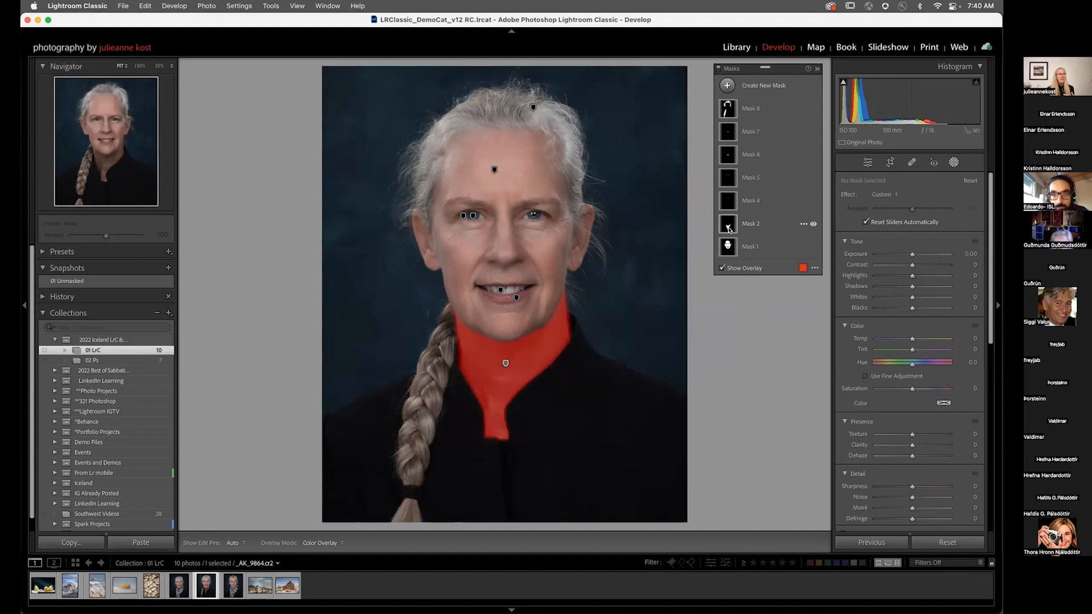
pyautogui.moveTo(728, 206)
pyautogui.moveTo(725, 180)
pyautogui.moveTo(729, 156)
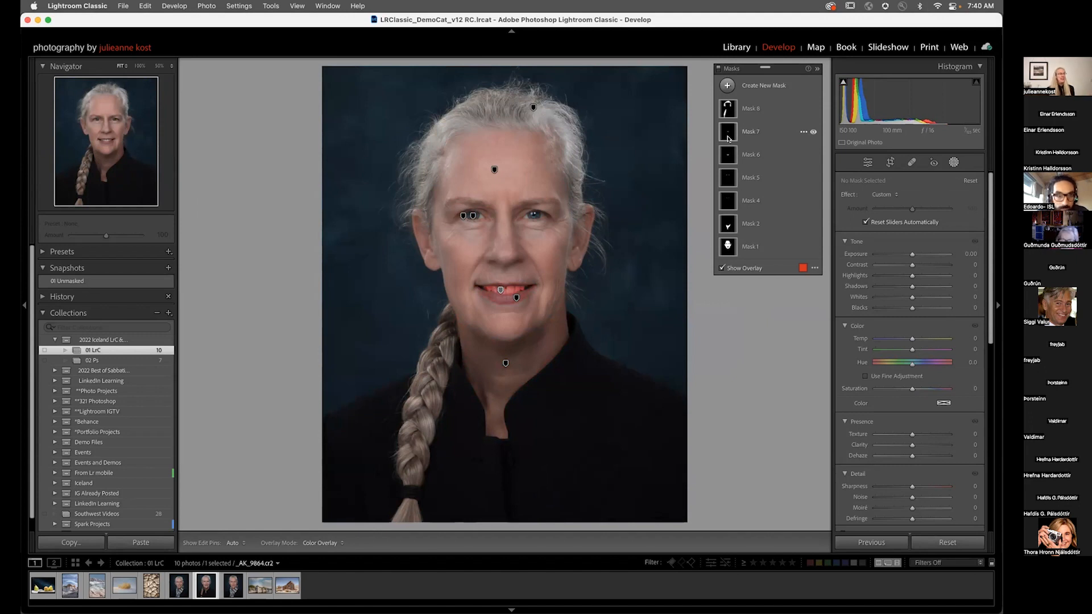
pyautogui.moveTo(723, 111)
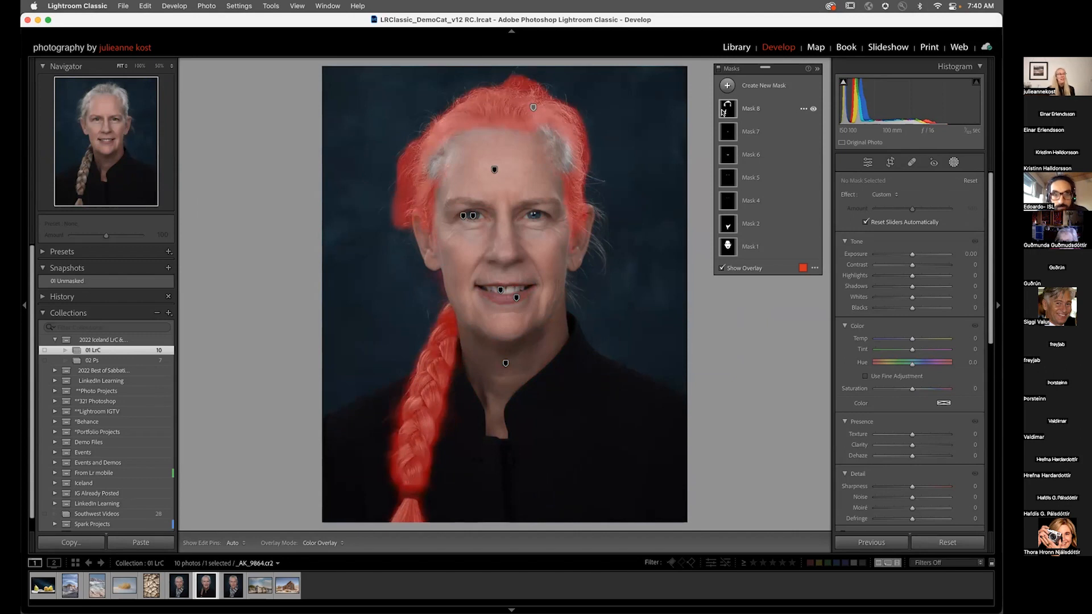
pyautogui.click(752, 117)
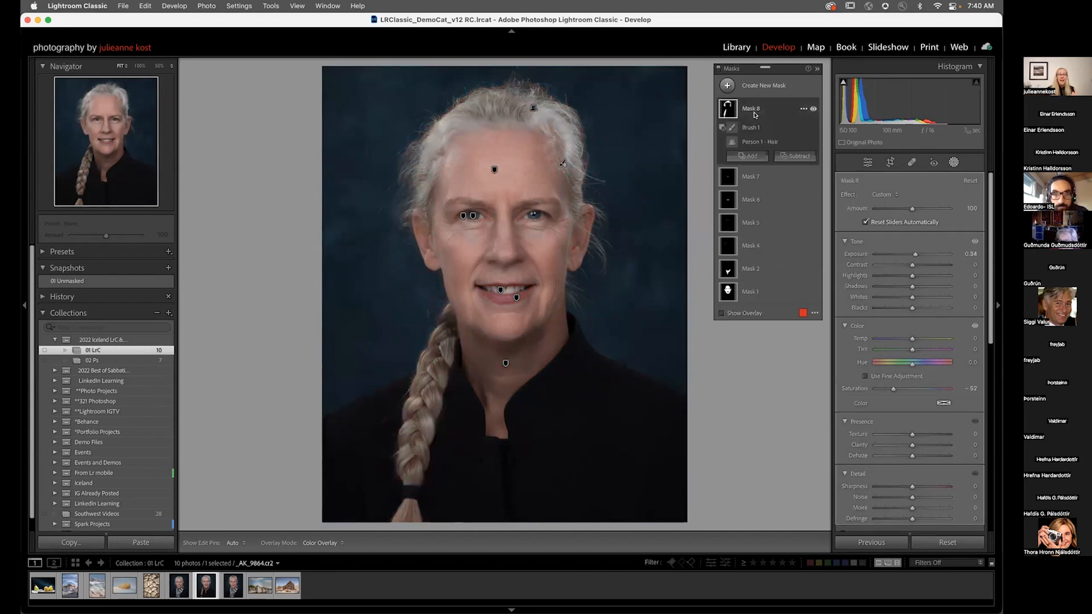
pyautogui.click(755, 142)
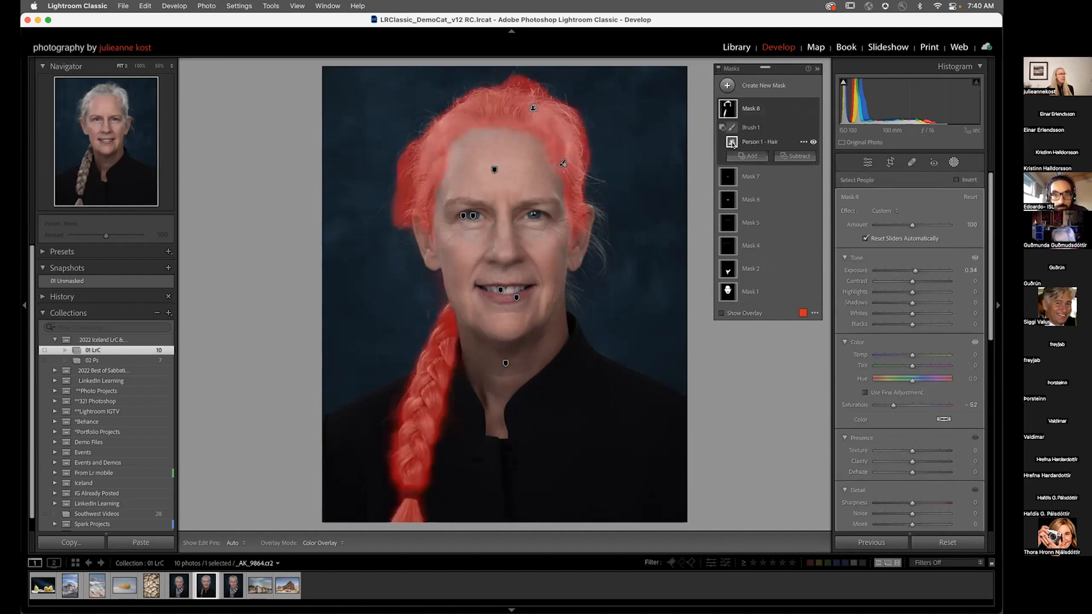
pyautogui.click(732, 129)
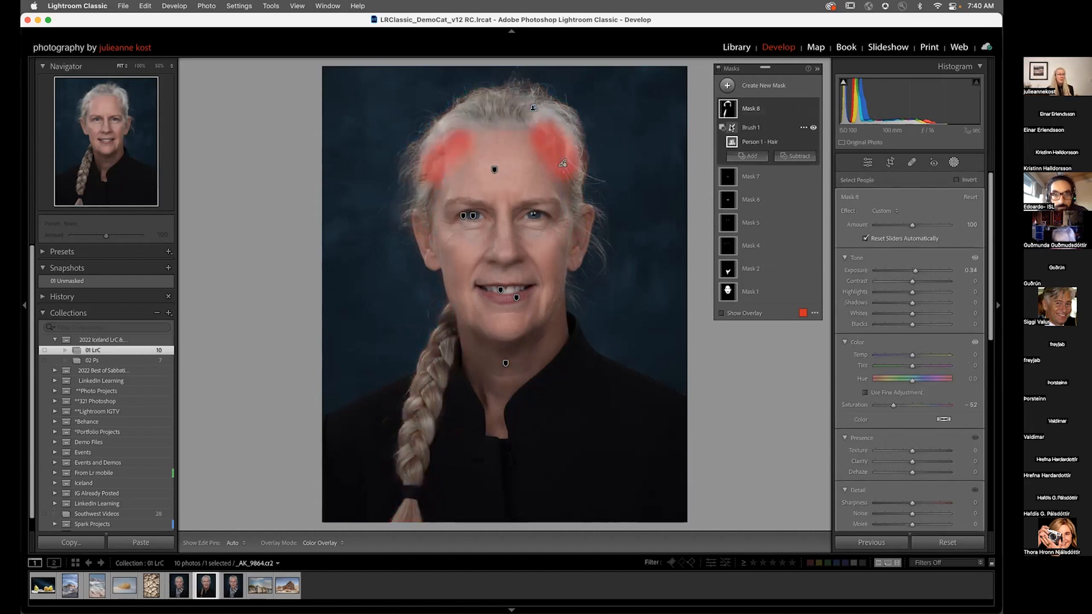
pyautogui.click(733, 128)
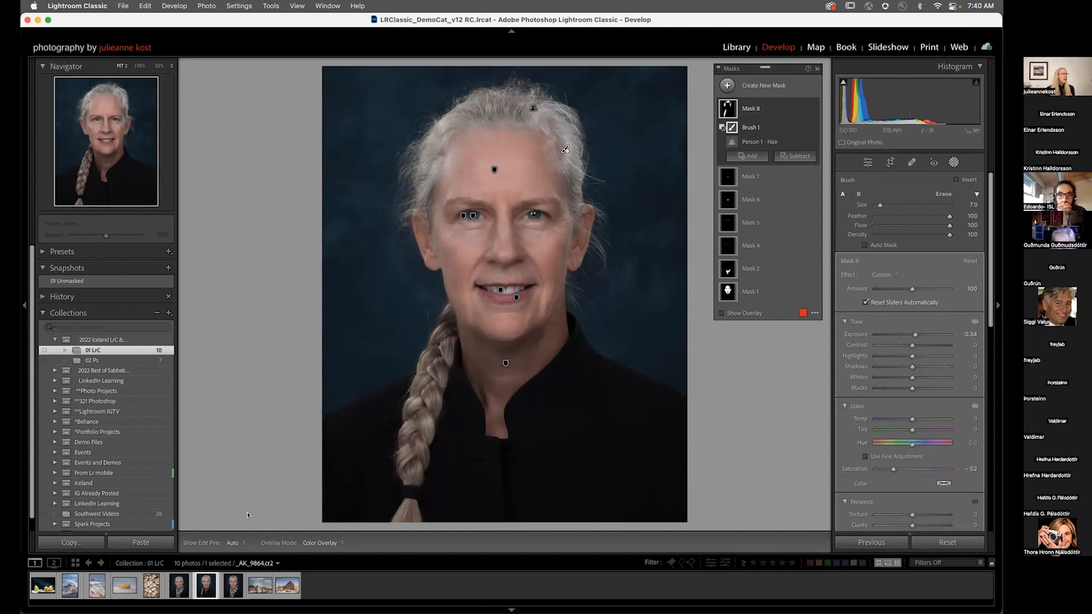
# Step: Apply the People Basic Enhancements adaptive preset to the third portrait
pyautogui.click(57, 251)
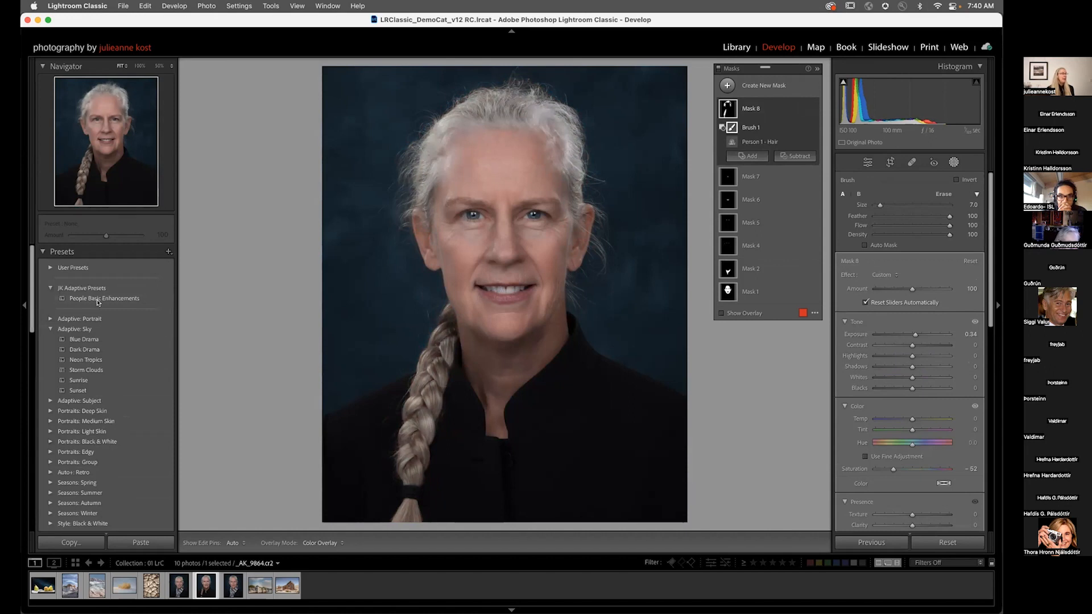
pyautogui.click(233, 588)
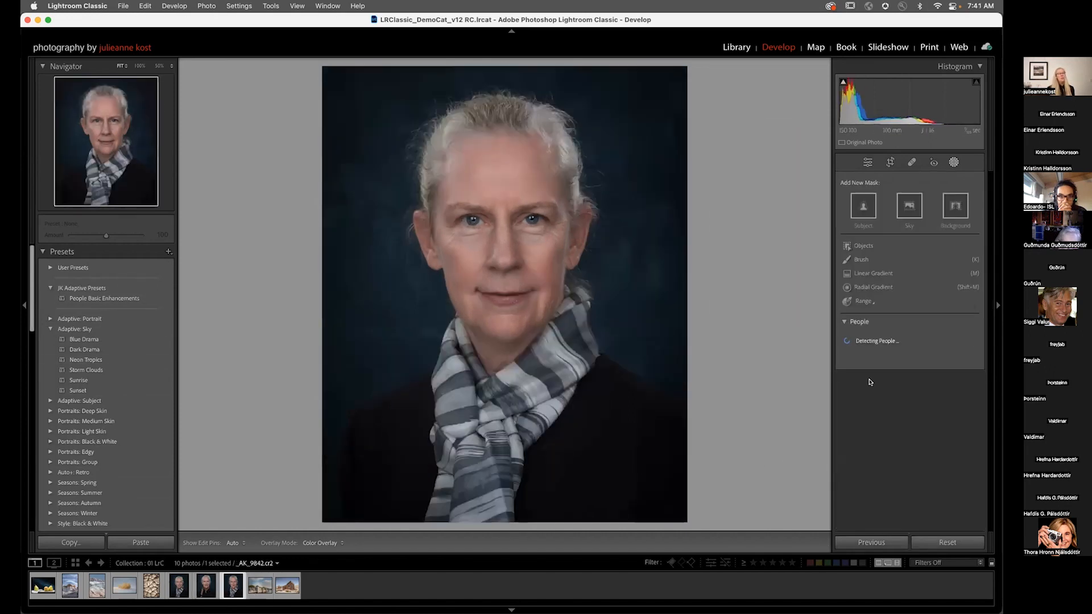
pyautogui.moveTo(860, 349)
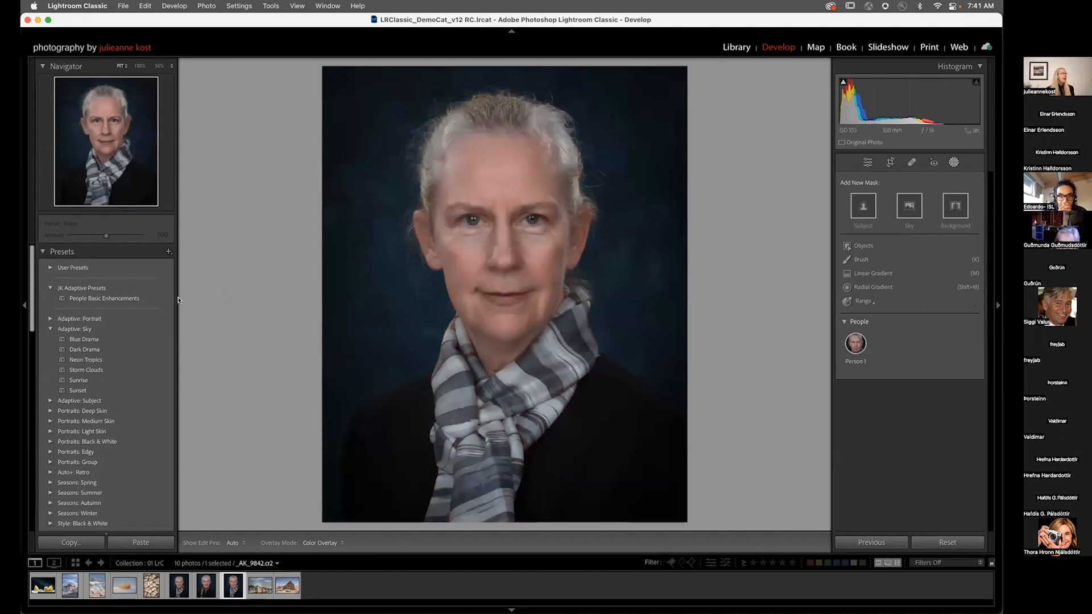
pyautogui.click(104, 298)
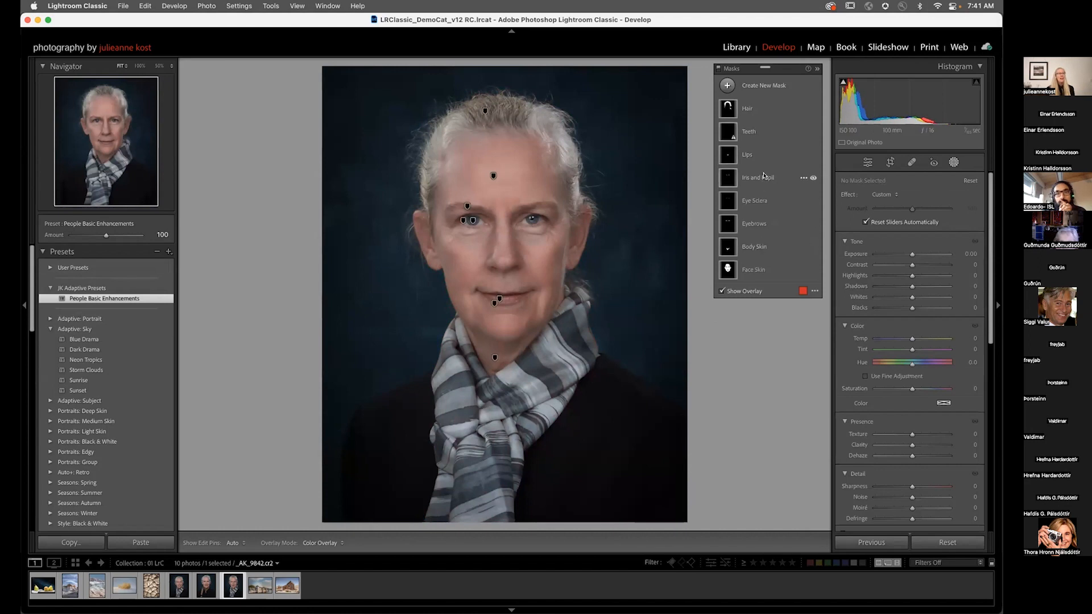
# Step: Select the Teeth mask and delete its unusable teeth component
pyautogui.click(755, 133)
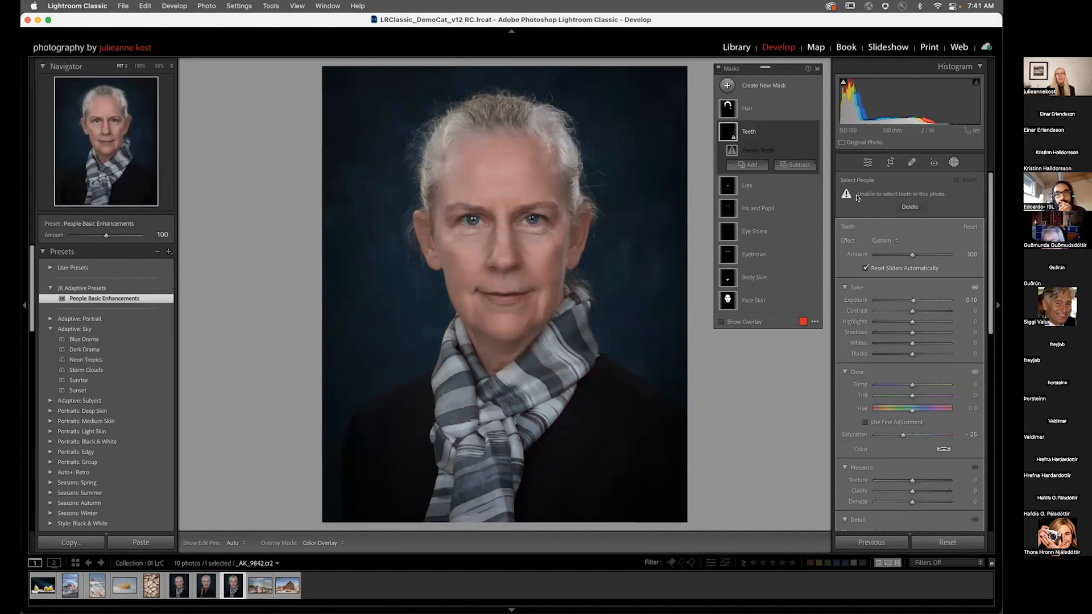
pyautogui.click(910, 207)
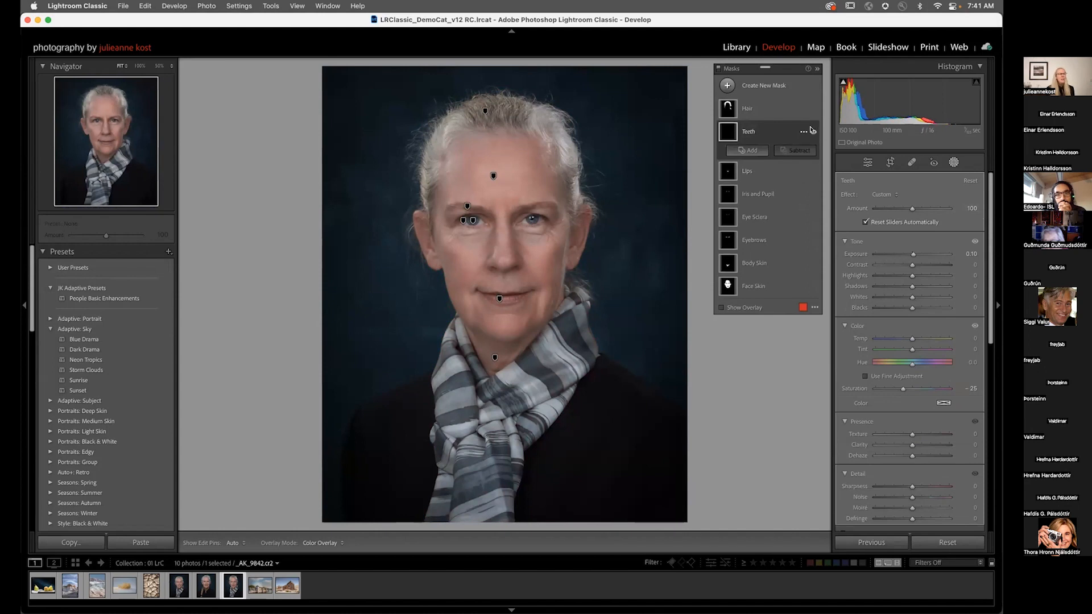
pyautogui.click(804, 133)
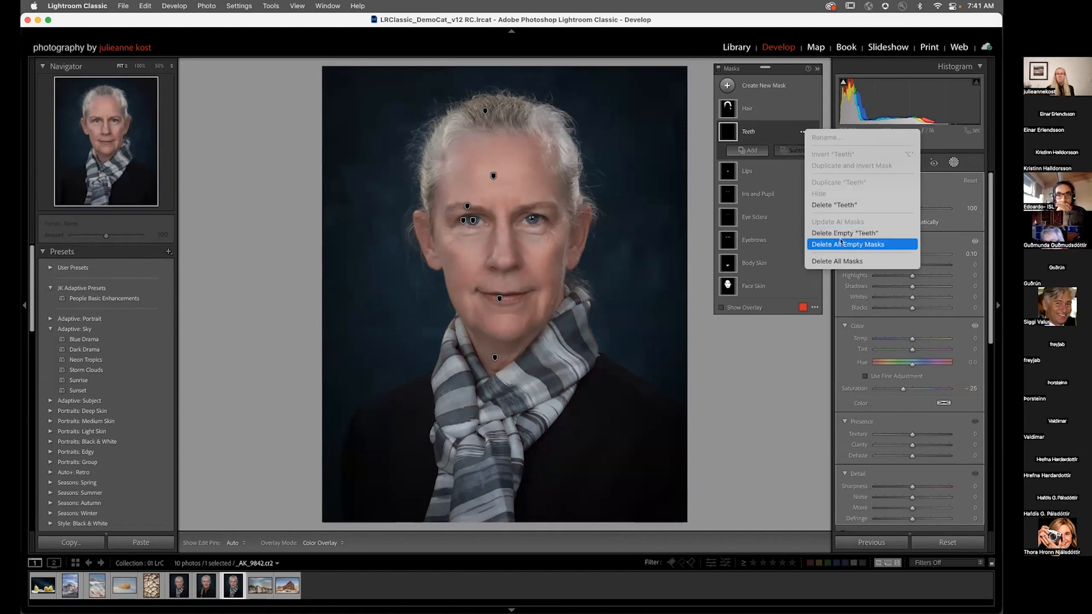
pyautogui.click(786, 72)
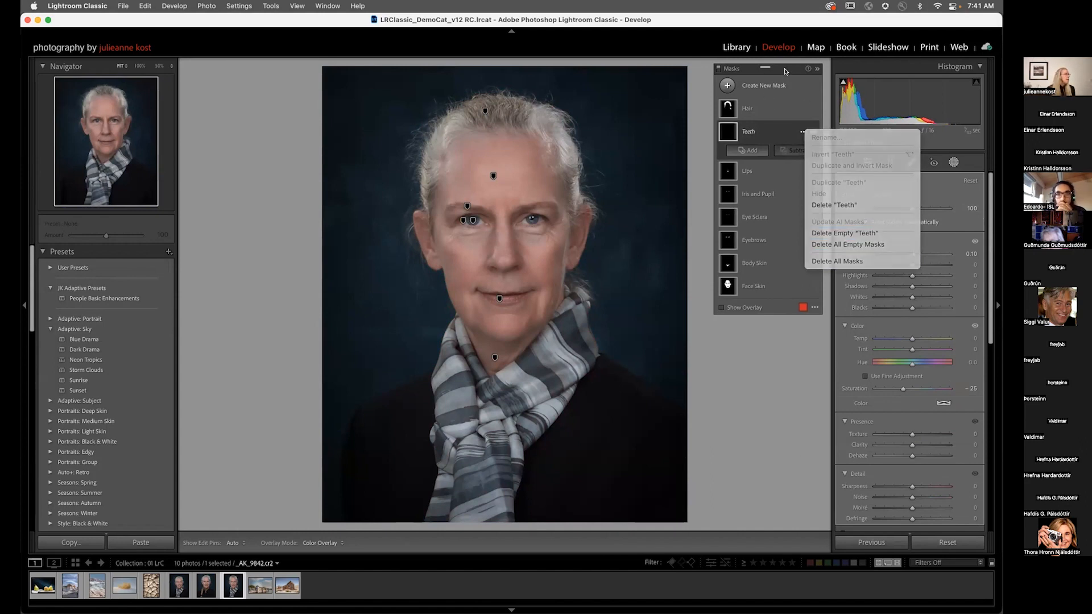
# Step: Open the weathered wooden house photo and switch to the Healing tool
pyautogui.click(254, 583)
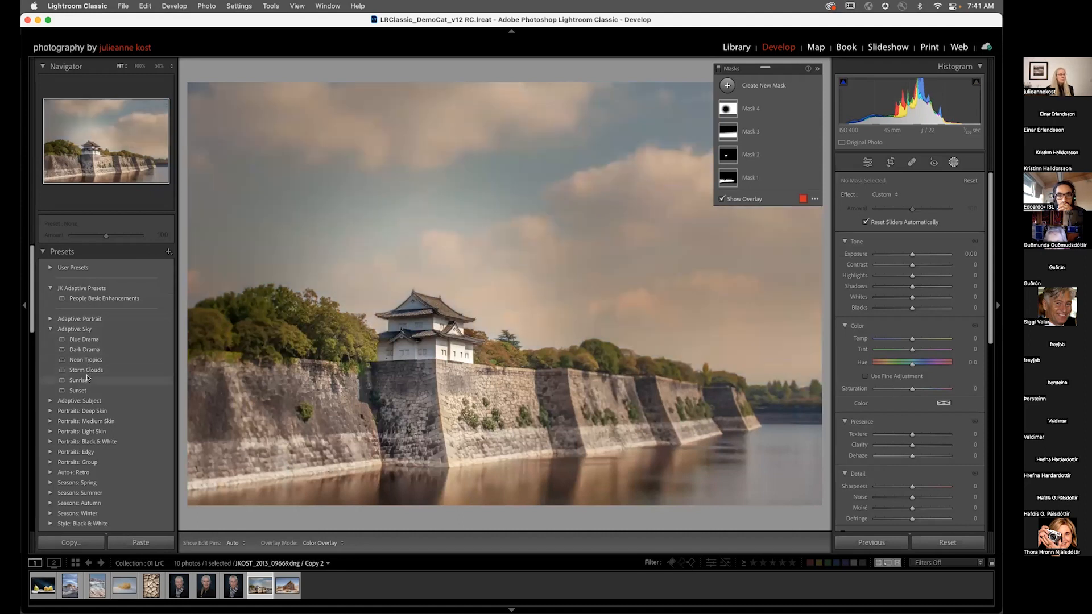
pyautogui.click(287, 587)
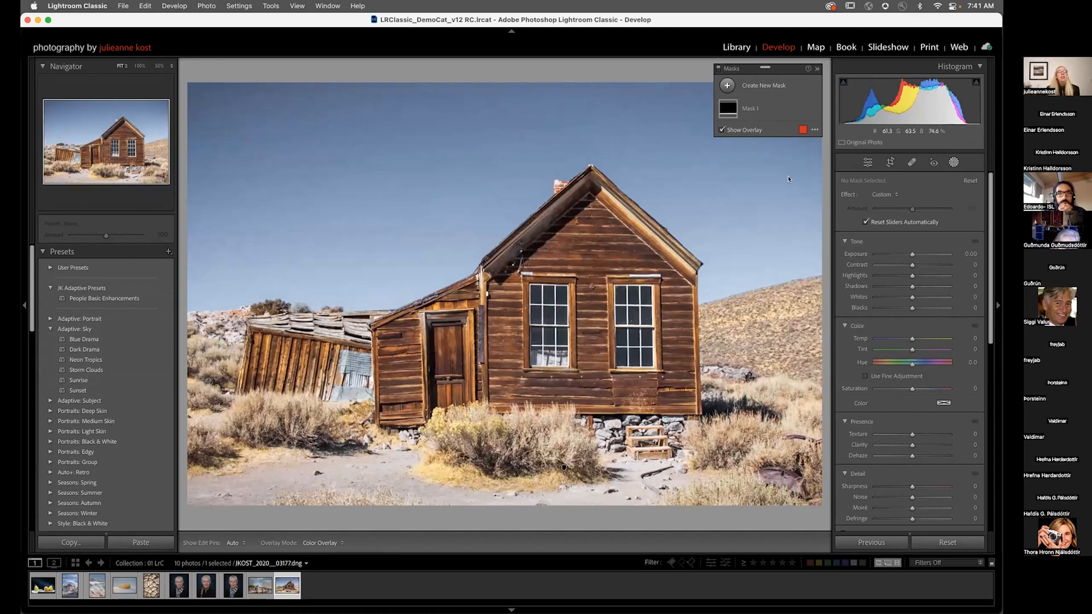
pyautogui.click(909, 162)
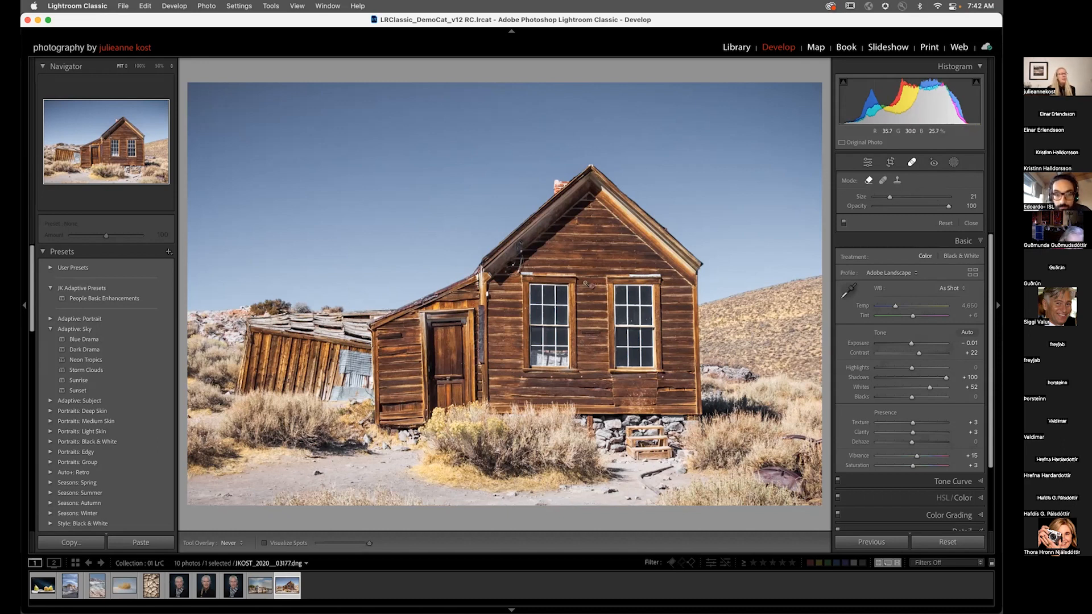
# Step: Try cloning out the round disc between the two windows, sourcing from the boards above
pyautogui.press('z')
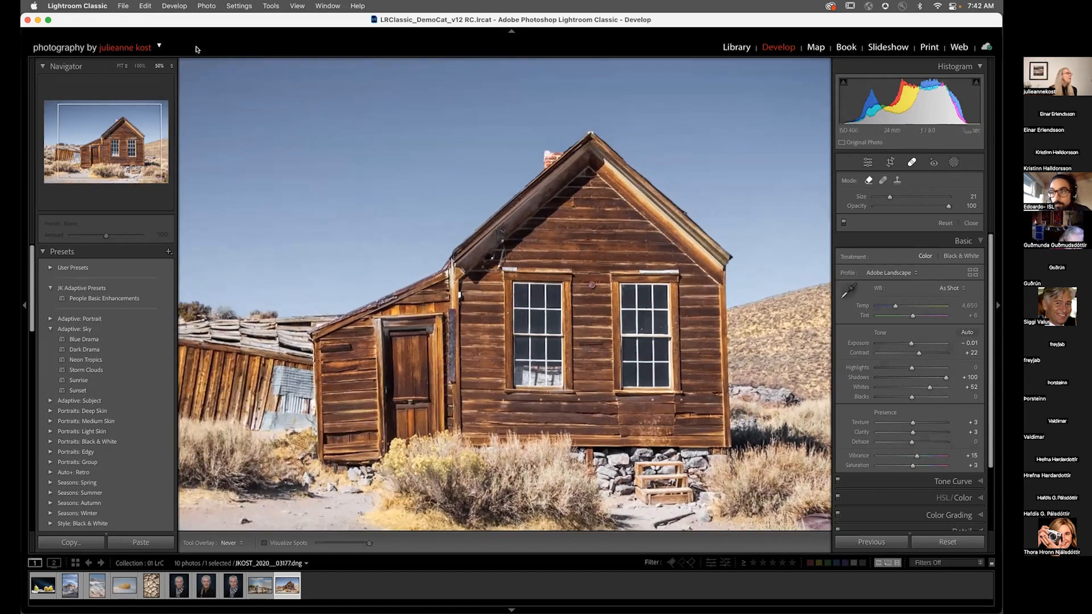
pyautogui.click(140, 66)
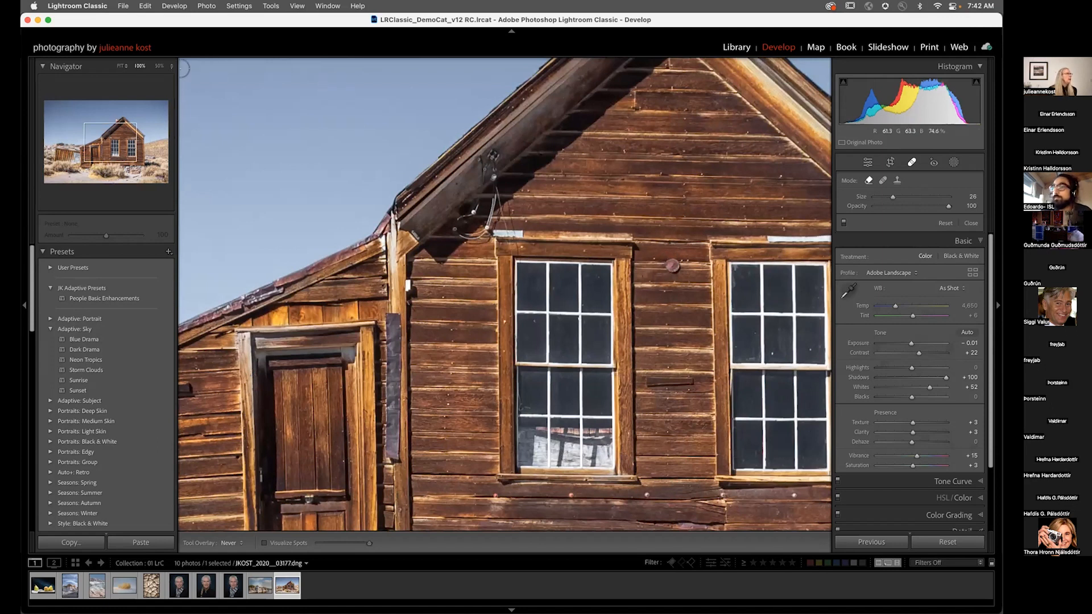
pyautogui.click(165, 66)
pyautogui.click(170, 91)
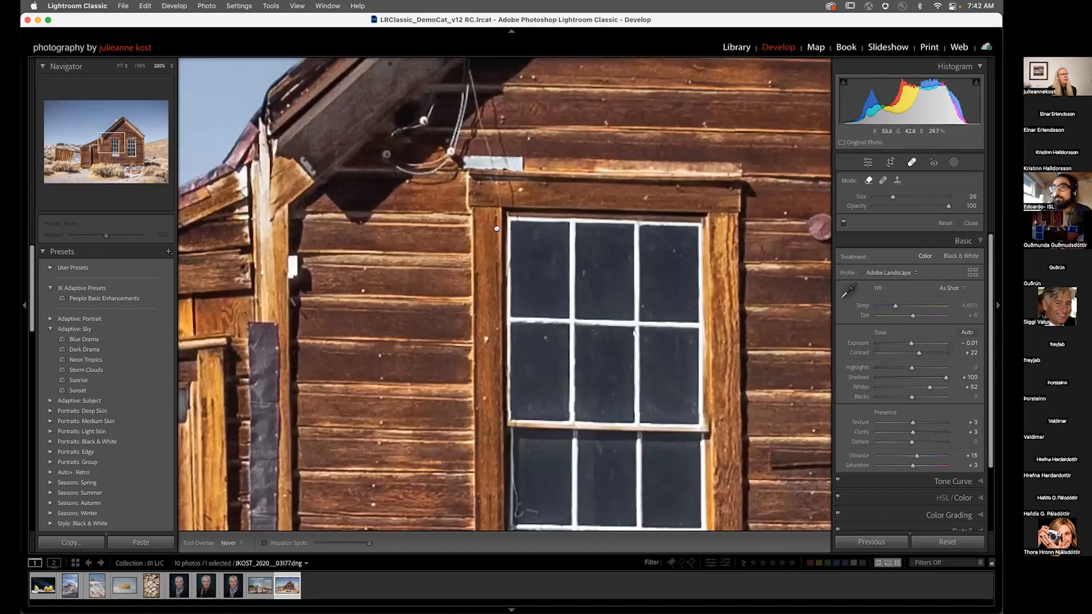
pyautogui.moveTo(759, 225); pyautogui.dragTo(514, 231)
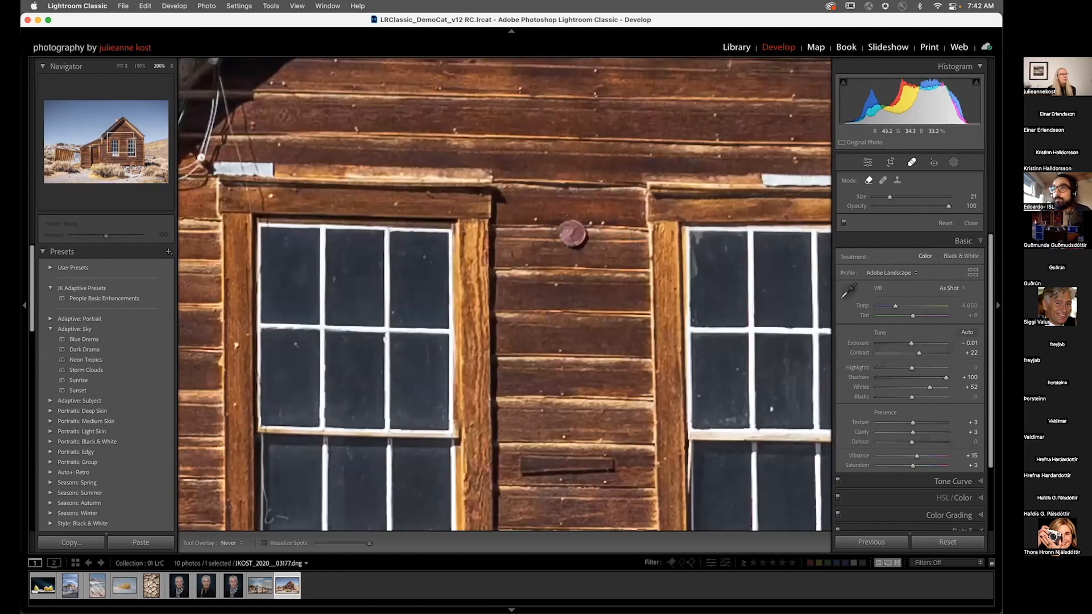
pyautogui.click(573, 234)
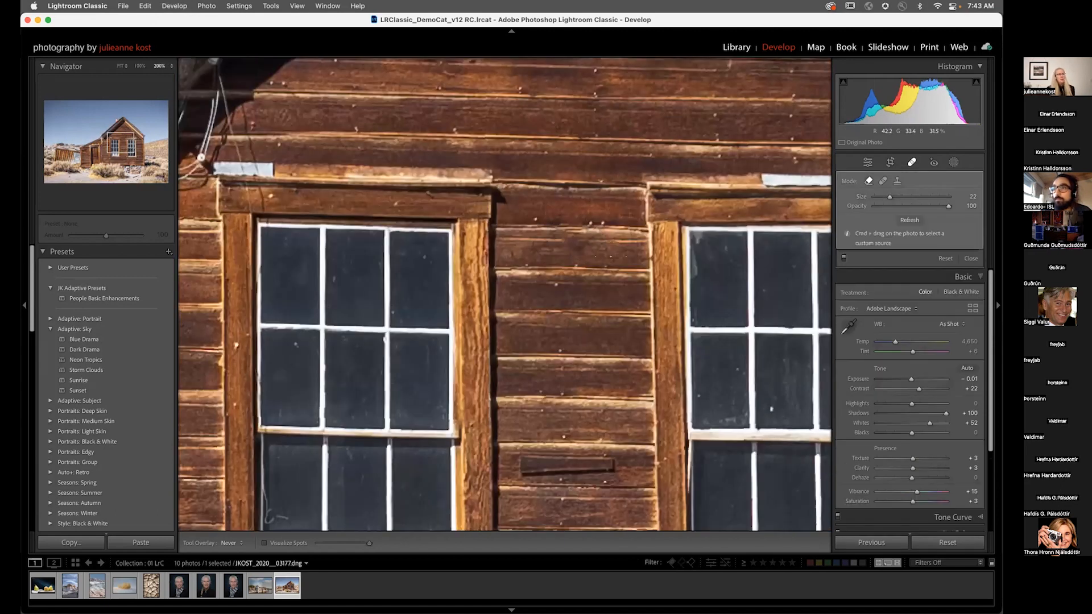
pyautogui.press('h')
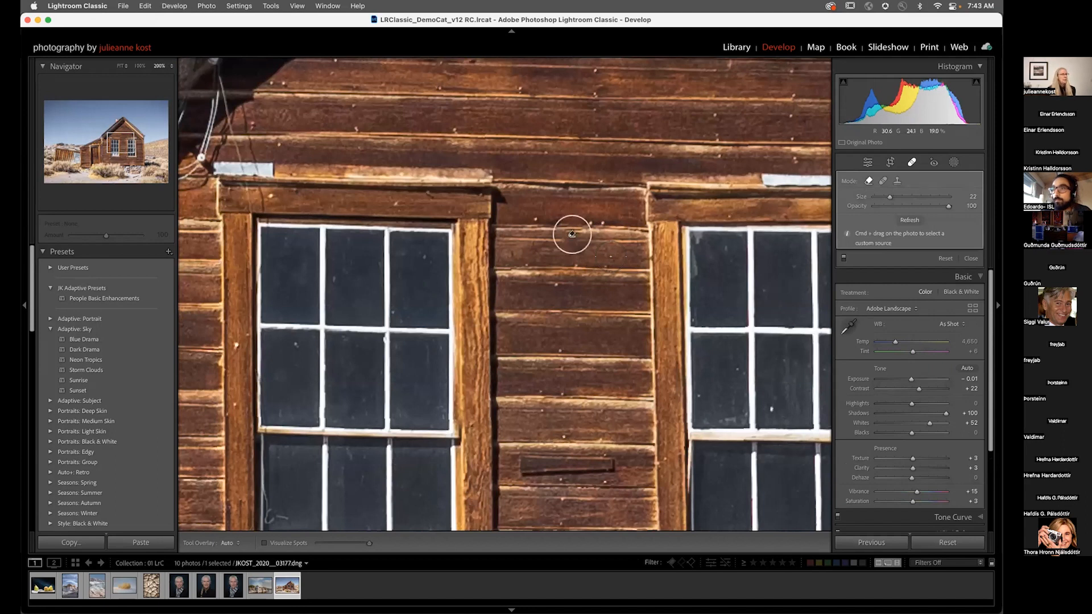
pyautogui.hotkey('shift', 'q')
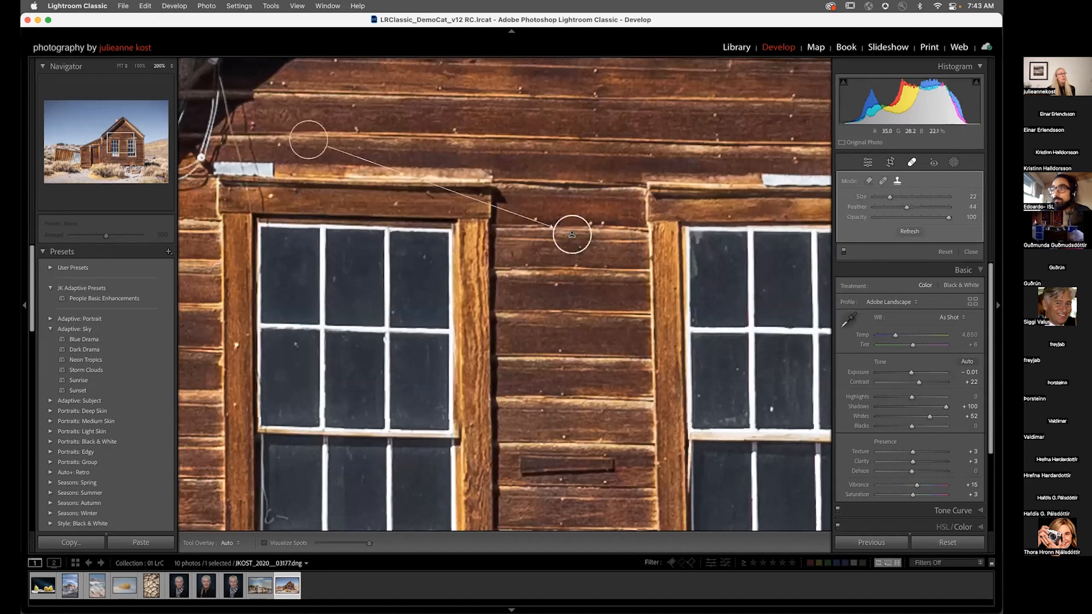
pyautogui.moveTo(308, 139)
pyautogui.mouseDown()
pyautogui.moveTo(556, 136)
pyautogui.moveTo(575, 139)
pyautogui.moveTo(575, 153)
pyautogui.moveTo(602, 127)
pyautogui.mouseUp()
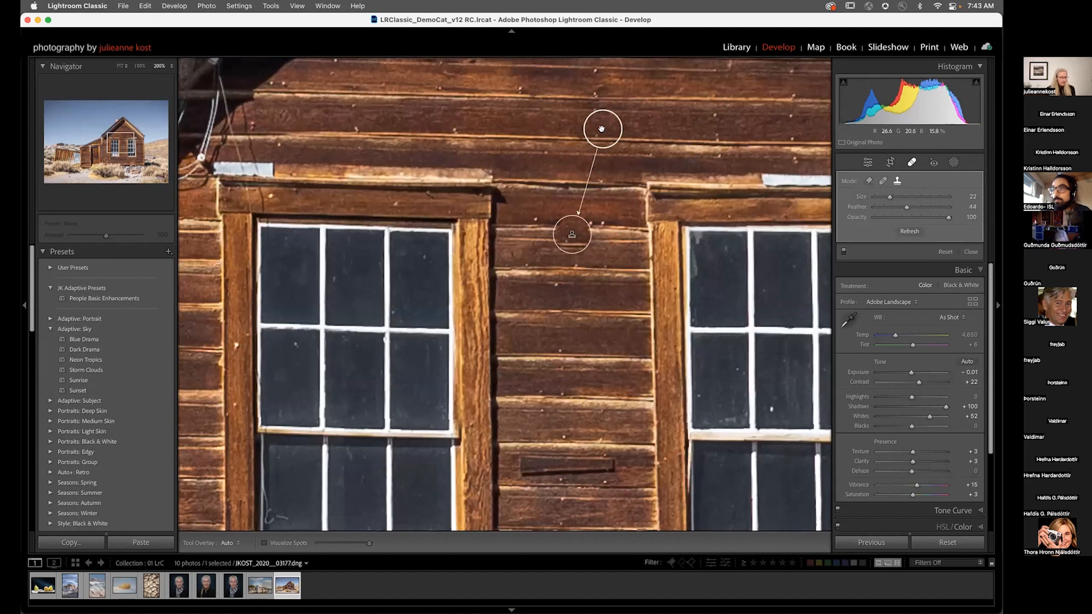
pyautogui.press('Delete')
# Step: Enlarge the brush and remove the round disc between the windows with a Heal spot sourced from the boards above
pyautogui.press(']')
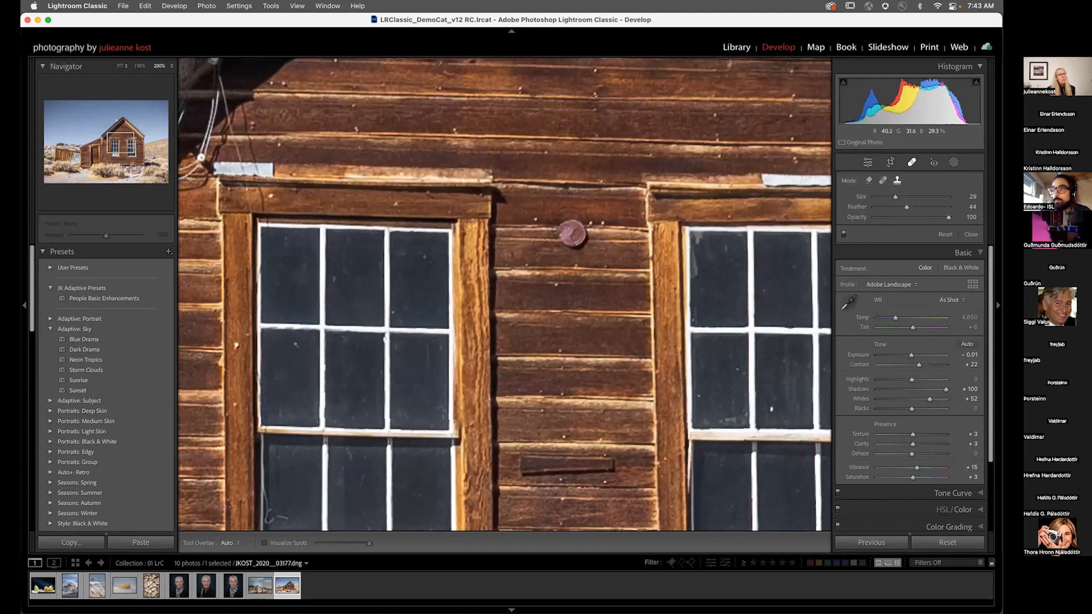
pyautogui.click(571, 233)
pyautogui.moveTo(593, 246)
pyautogui.mouseDown()
pyautogui.moveTo(592, 319)
pyautogui.moveTo(571, 145)
pyautogui.mouseUp()
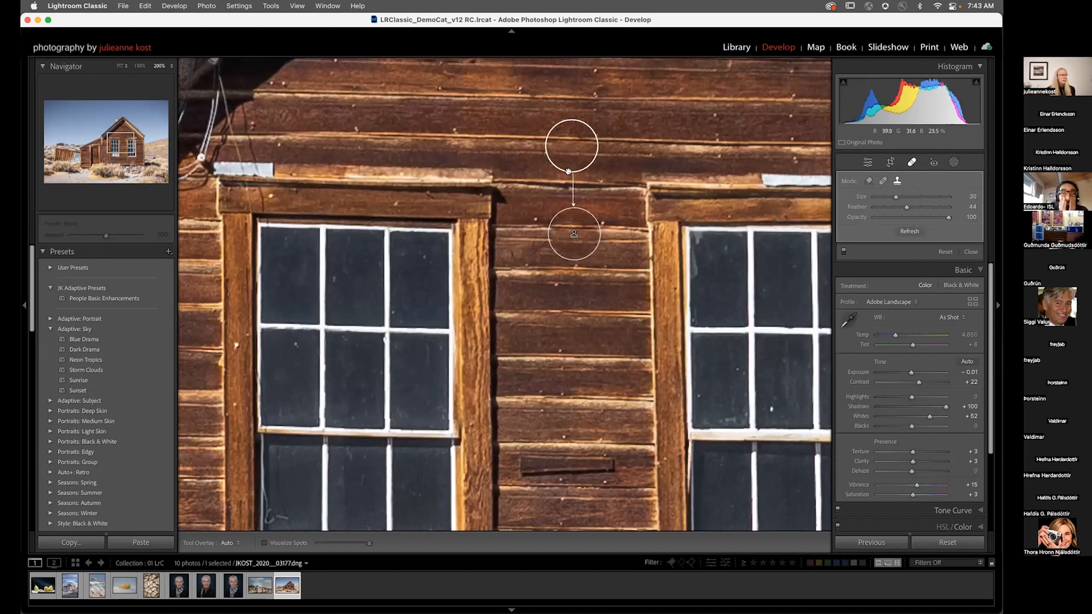
pyautogui.click(896, 181)
pyautogui.click(884, 180)
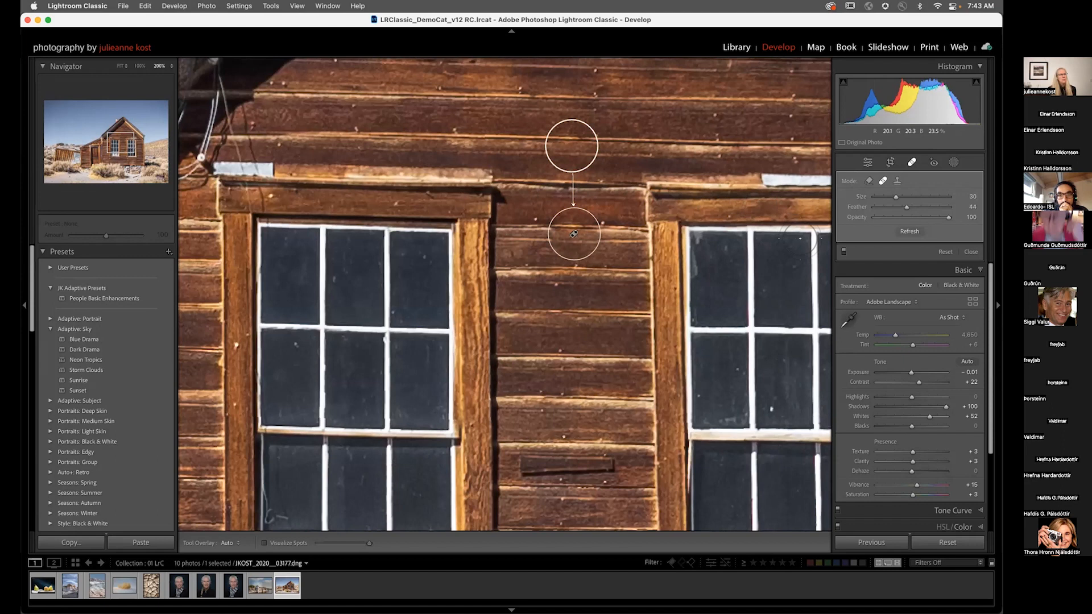
# Step: Try painting a clone spot over the reflection in the left window's lower panes
pyautogui.scroll(-10, 574, 233)
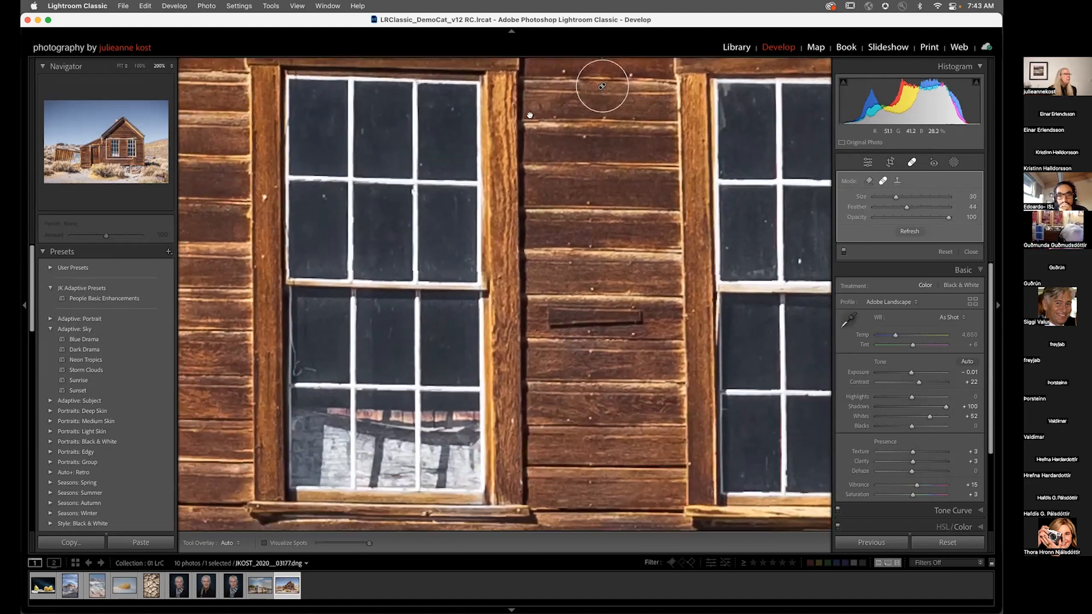
pyautogui.moveTo(574, 193); pyautogui.dragTo(551, 149)
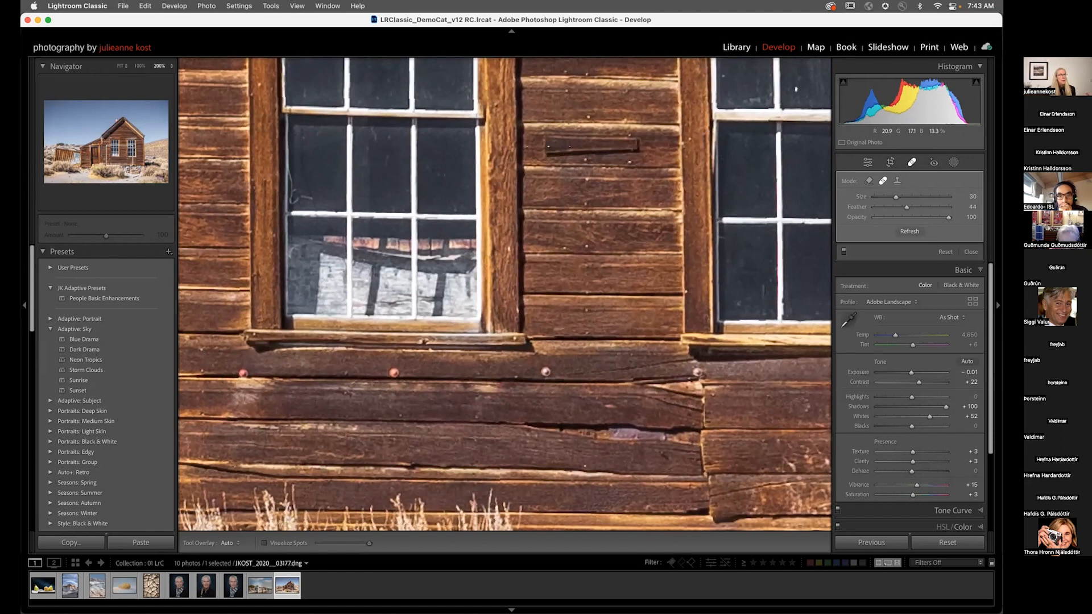
pyautogui.click(898, 181)
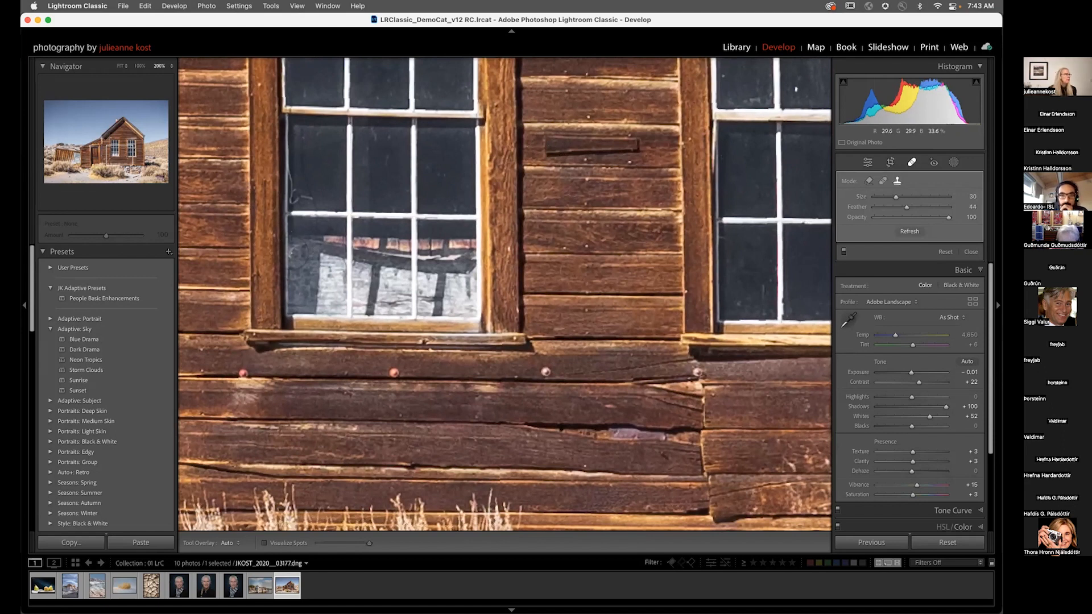
pyautogui.press('[')
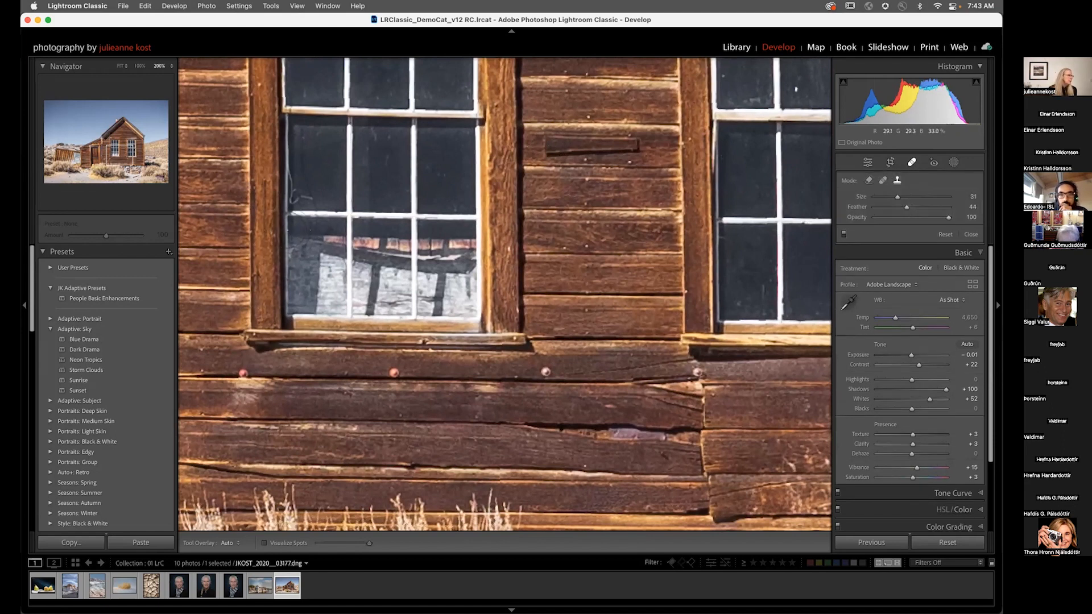
pyautogui.moveTo(291, 248)
pyautogui.mouseDown()
pyautogui.moveTo(290, 301)
pyautogui.moveTo(472, 308)
pyautogui.moveTo(472, 243)
pyautogui.moveTo(292, 242)
pyautogui.mouseUp()
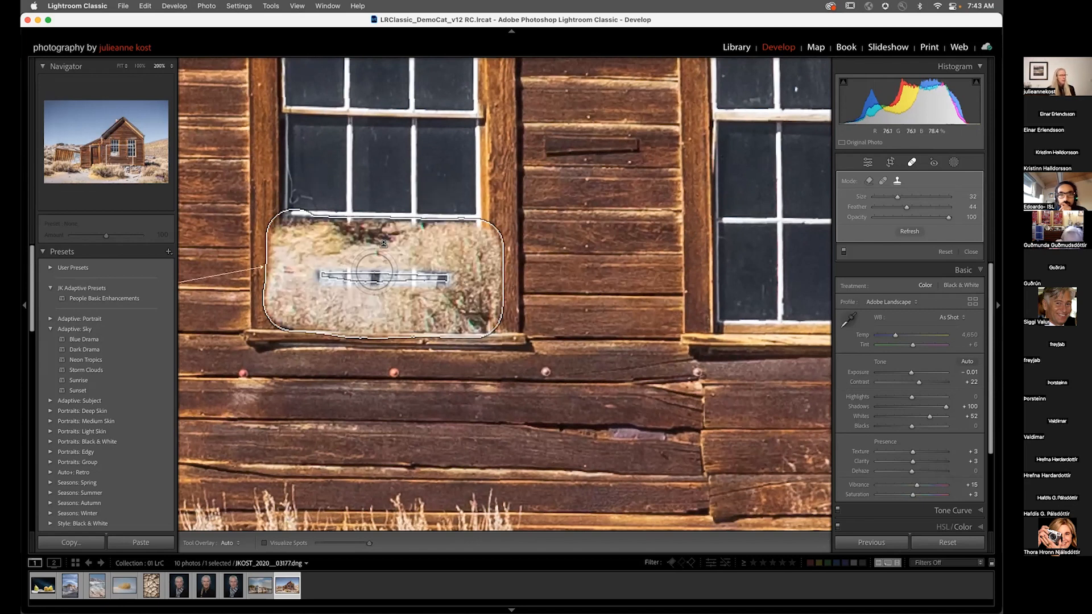
pyautogui.press('Delete')
# Step: Paint a heal spot over the left window's lower panes and reposition its source onto the wall boards
pyautogui.moveTo(361, 235)
pyautogui.mouseDown()
pyautogui.moveTo(485, 243)
pyautogui.moveTo(470, 255)
pyautogui.moveTo(297, 259)
pyautogui.moveTo(292, 276)
pyautogui.moveTo(452, 278)
pyautogui.moveTo(479, 283)
pyautogui.moveTo(473, 302)
pyautogui.moveTo(284, 319)
pyautogui.mouseUp()
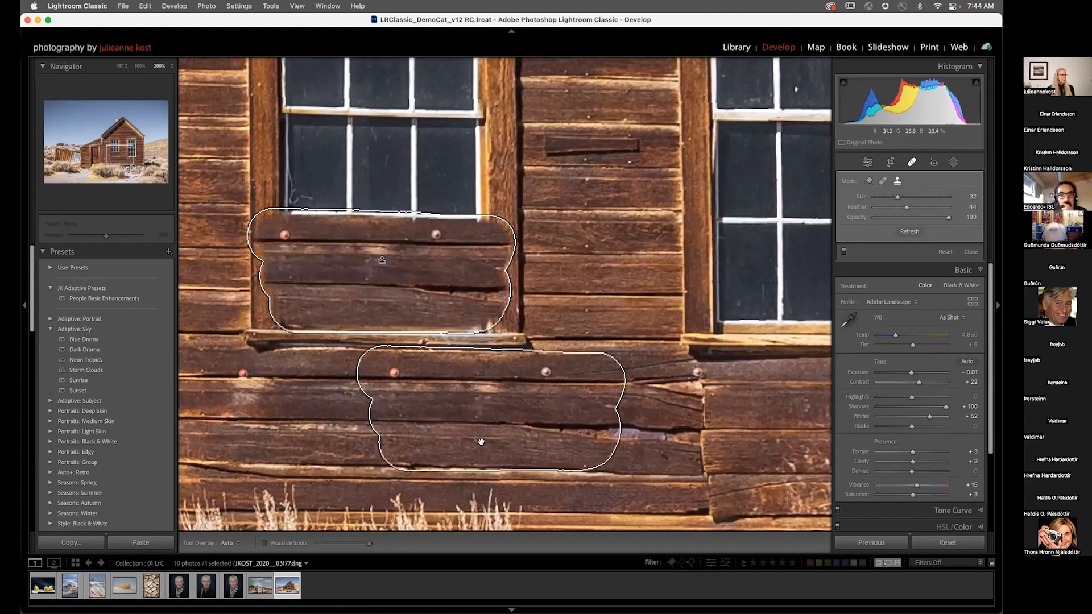
pyautogui.press('super+minus')
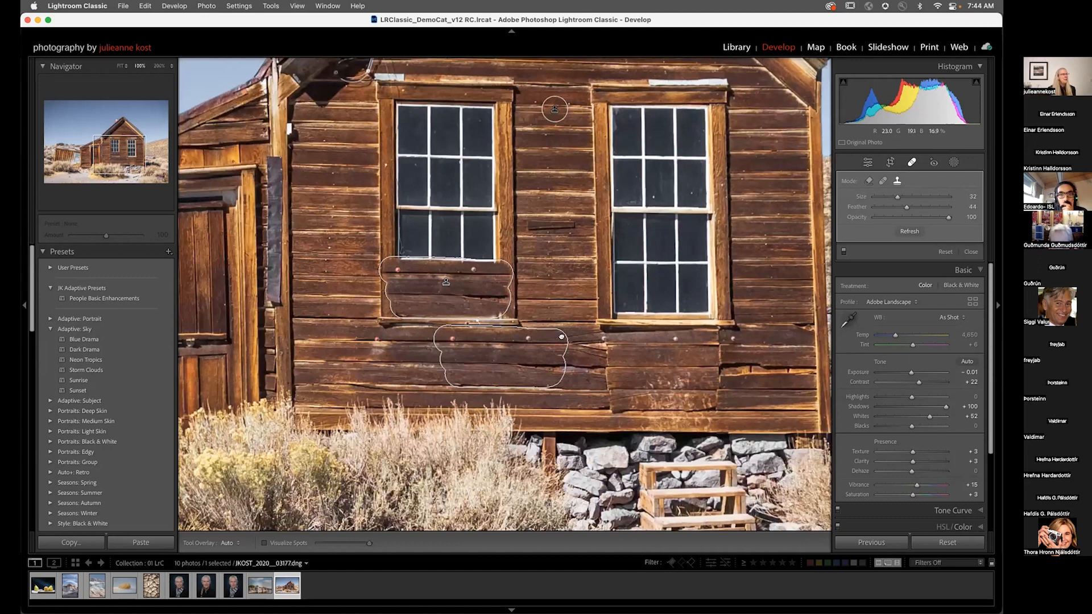
pyautogui.moveTo(561, 337); pyautogui.dragTo(722, 266)
pyautogui.moveTo(658, 294); pyautogui.dragTo(658, 295)
pyautogui.press('h')
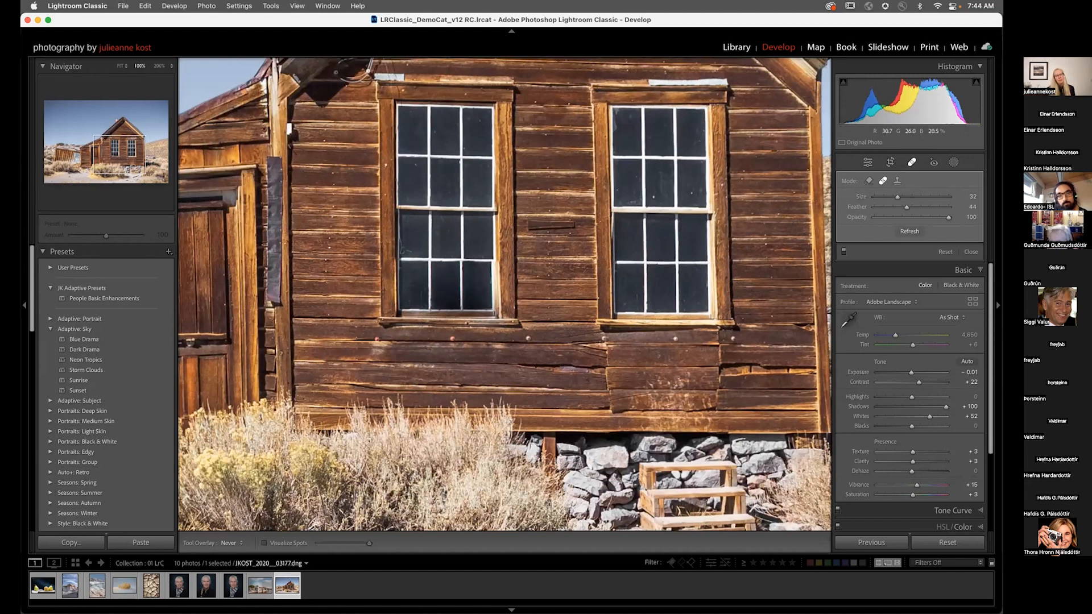
# Step: Paint out the post beside the house corner on the hillside and move the spot's source across the hill
pyautogui.moveTo(734, 315); pyautogui.dragTo(433, 282)
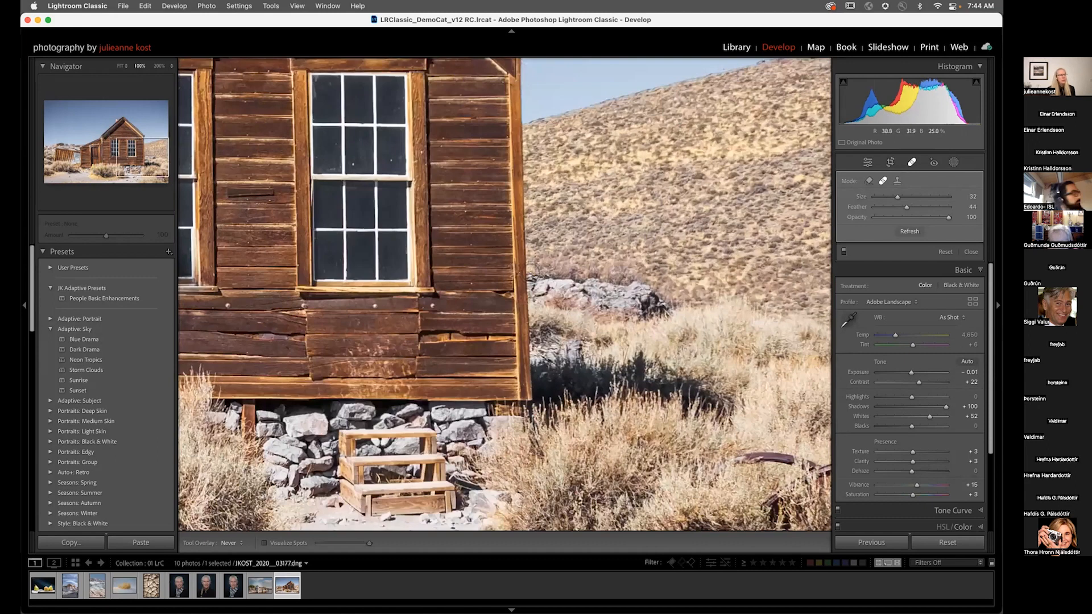
pyautogui.moveTo(535, 276)
pyautogui.mouseDown()
pyautogui.moveTo(530, 284)
pyautogui.moveTo(569, 304)
pyautogui.moveTo(662, 310)
pyautogui.moveTo(628, 280)
pyautogui.moveTo(561, 274)
pyautogui.moveTo(552, 286)
pyautogui.mouseUp()
pyautogui.moveTo(625, 300); pyautogui.dragTo(580, 306)
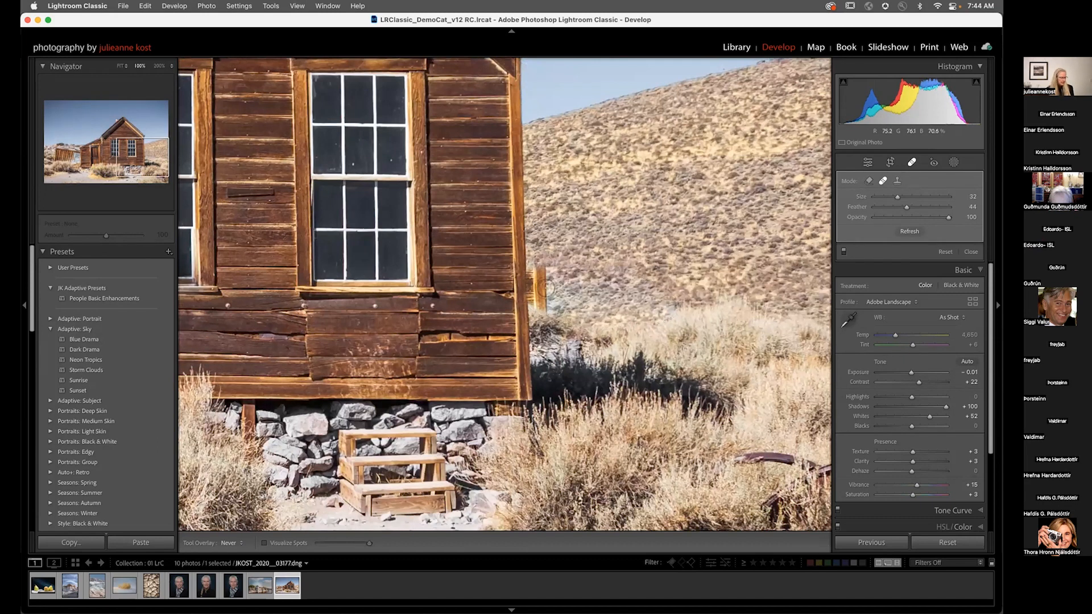
pyautogui.click(901, 231)
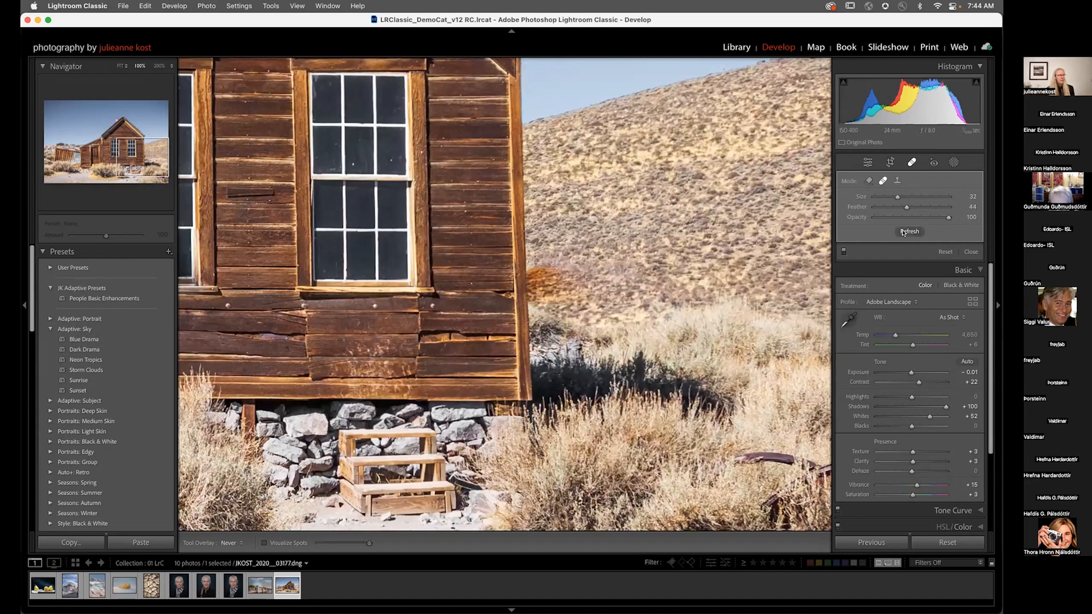
pyautogui.press('h')
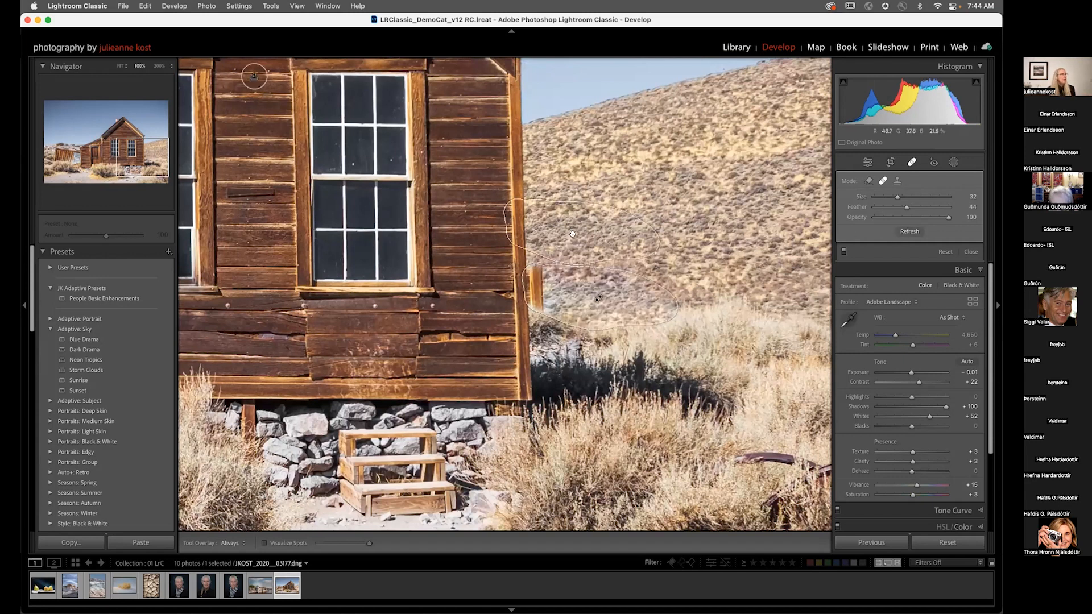
pyautogui.moveTo(571, 232); pyautogui.dragTo(605, 227)
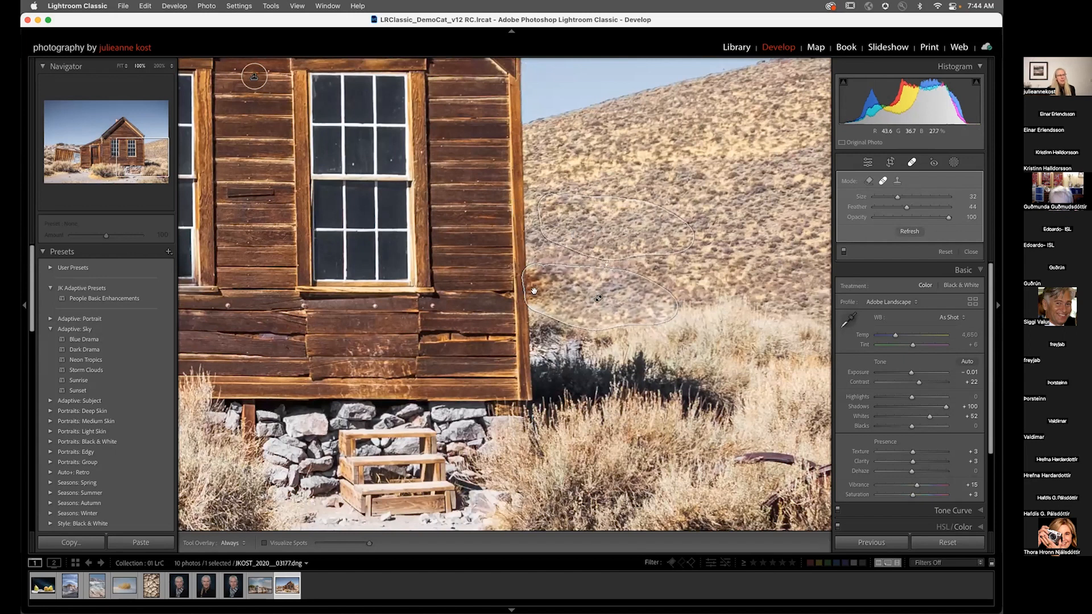
# Step: Switch the post's spot to Content-Aware Remove and pick a custom source area on the wall boards
pyautogui.click(868, 181)
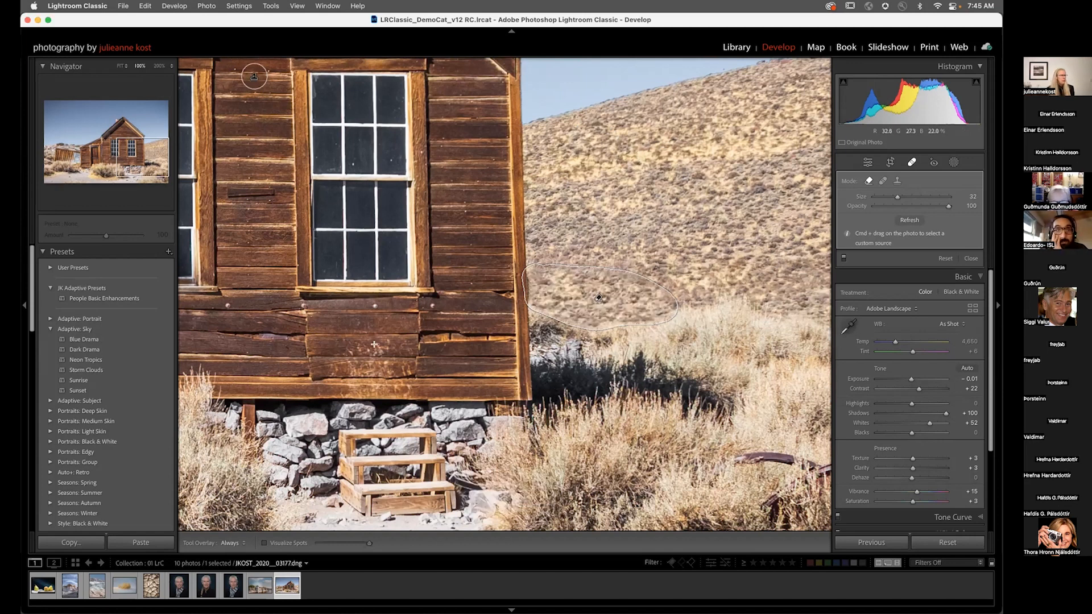
pyautogui.moveTo(259, 305); pyautogui.dragTo(444, 386)
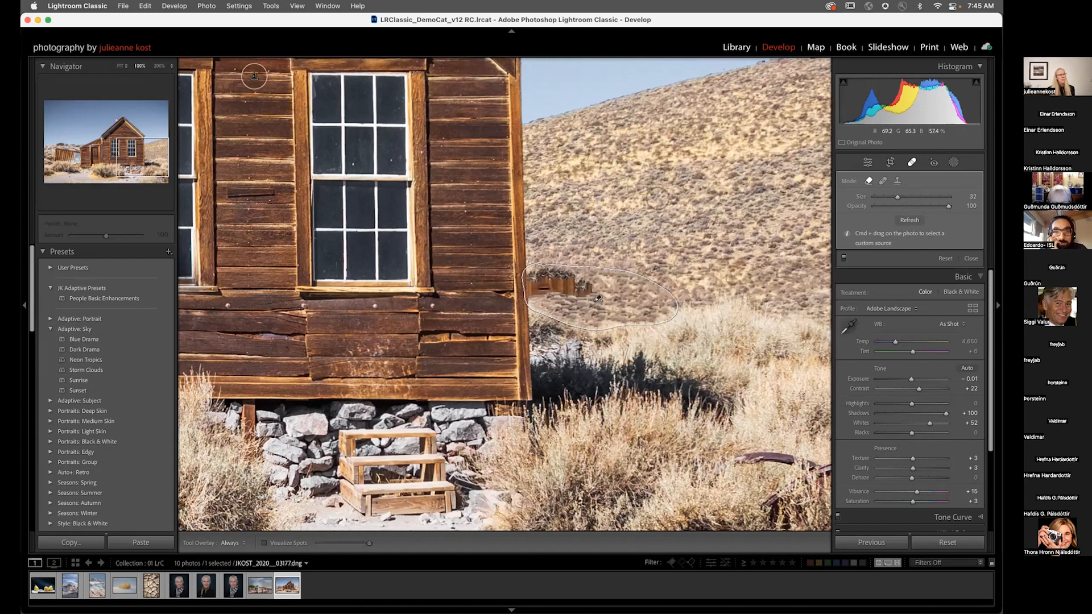
# Step: Remove the wooden steps below the house with Content-Aware Remove, refreshing the fill for new results
pyautogui.moveTo(598, 297); pyautogui.dragTo(748, 162)
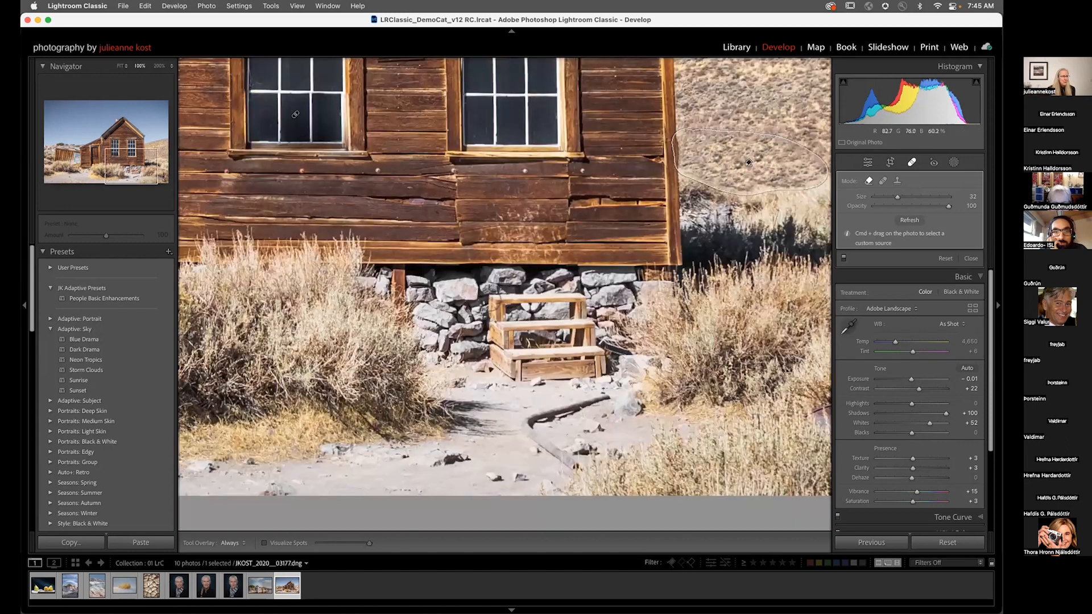
pyautogui.moveTo(502, 293)
pyautogui.mouseDown()
pyautogui.moveTo(532, 287)
pyautogui.moveTo(595, 307)
pyautogui.moveTo(593, 375)
pyautogui.moveTo(514, 366)
pyautogui.moveTo(487, 320)
pyautogui.mouseUp()
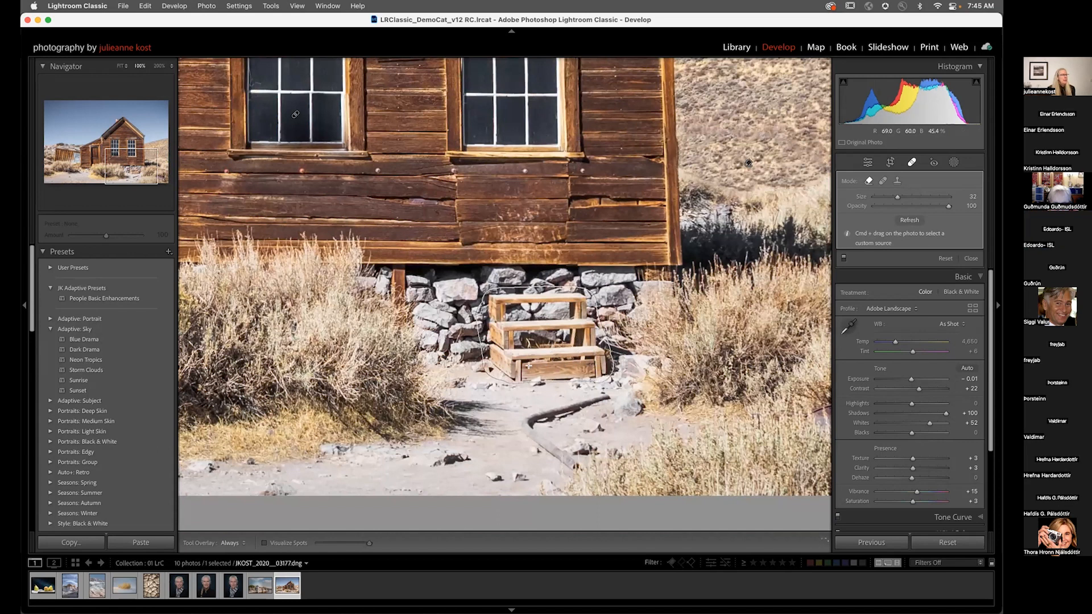
pyautogui.moveTo(512, 367); pyautogui.dragTo(513, 369)
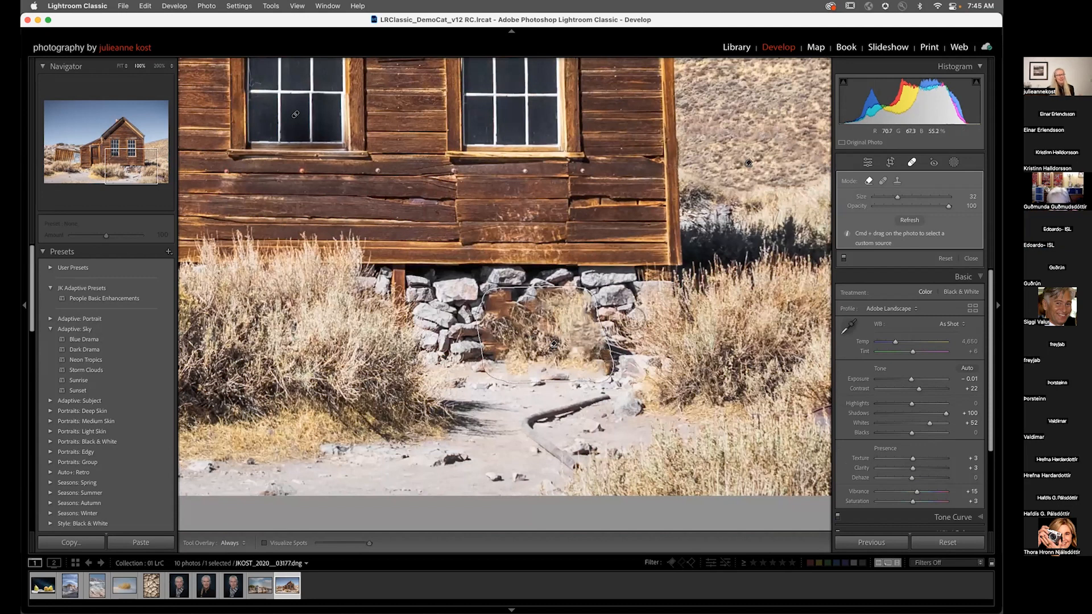
pyautogui.click(905, 220)
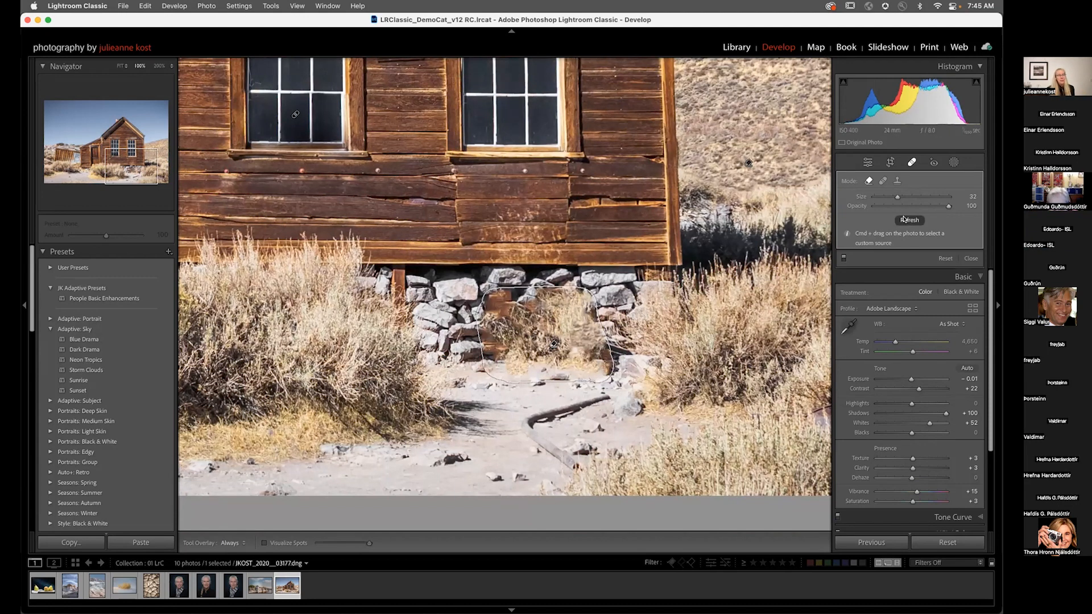
pyautogui.click(904, 220)
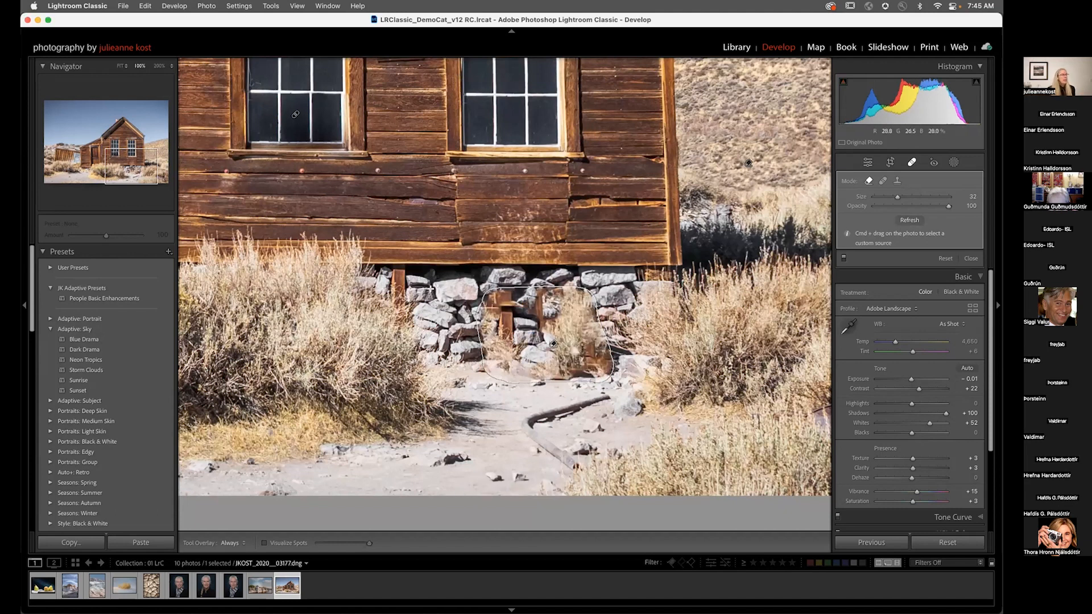
pyautogui.moveTo(466, 343); pyautogui.dragTo(468, 349)
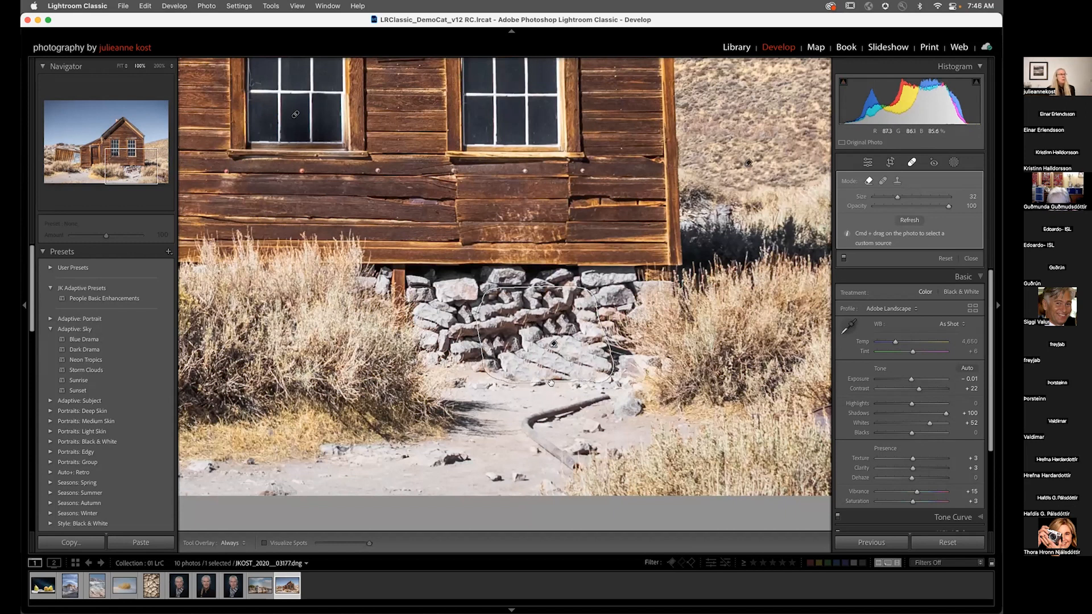
# Step: Nudge the steps spot's source upward, hide the tool overlay, and paint out the curved board lying on the path with a 29 brush
pyautogui.moveTo(544, 398)
pyautogui.mouseDown()
pyautogui.moveTo(546, 378)
pyautogui.moveTo(521, 364)
pyautogui.moveTo(545, 367)
pyautogui.mouseUp()
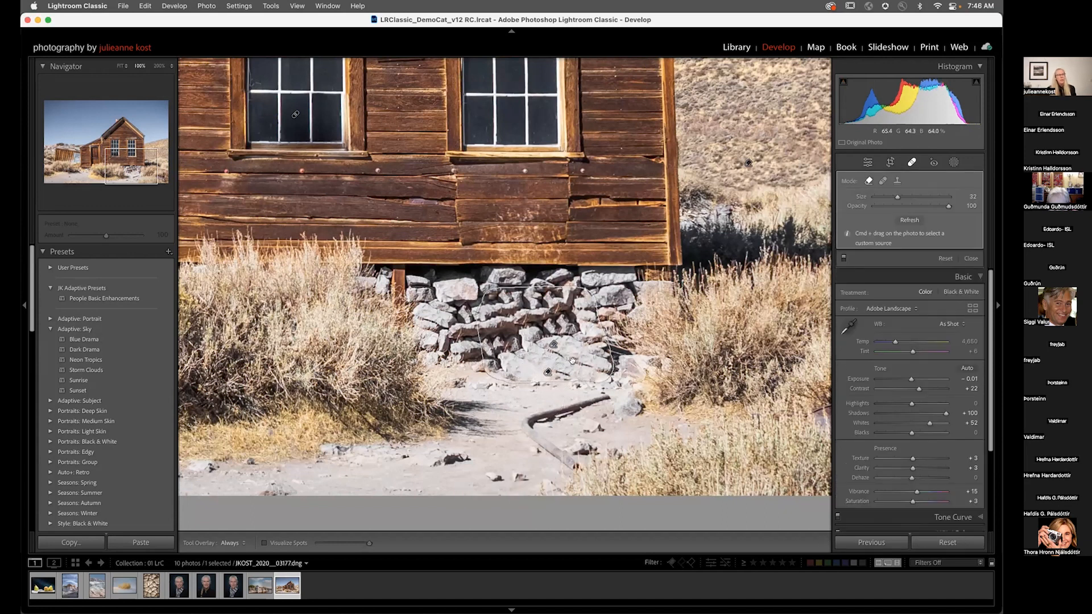
pyautogui.press('h')
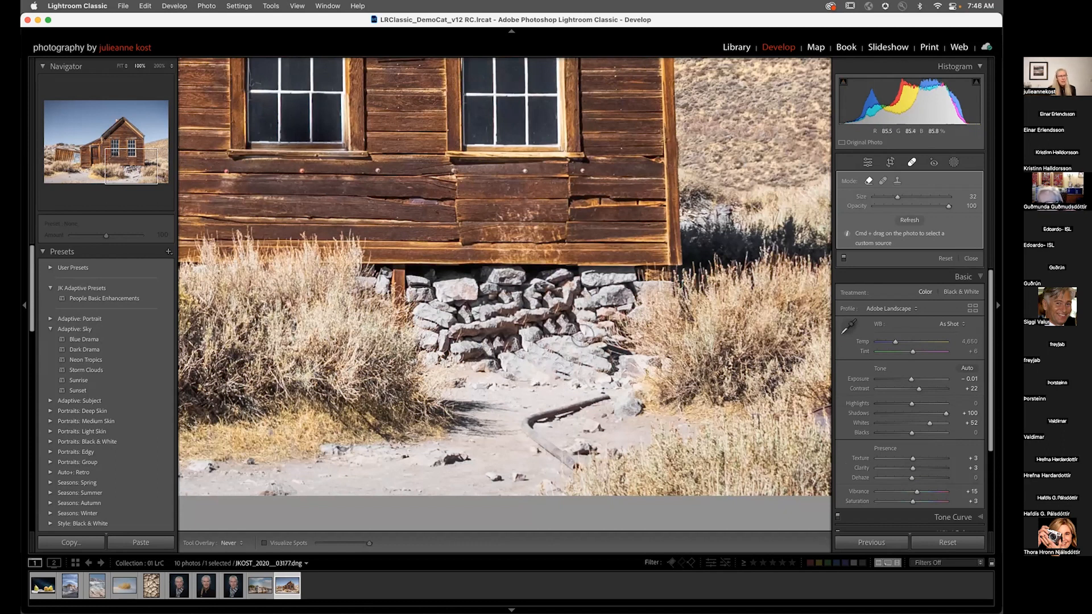
pyautogui.click(579, 353)
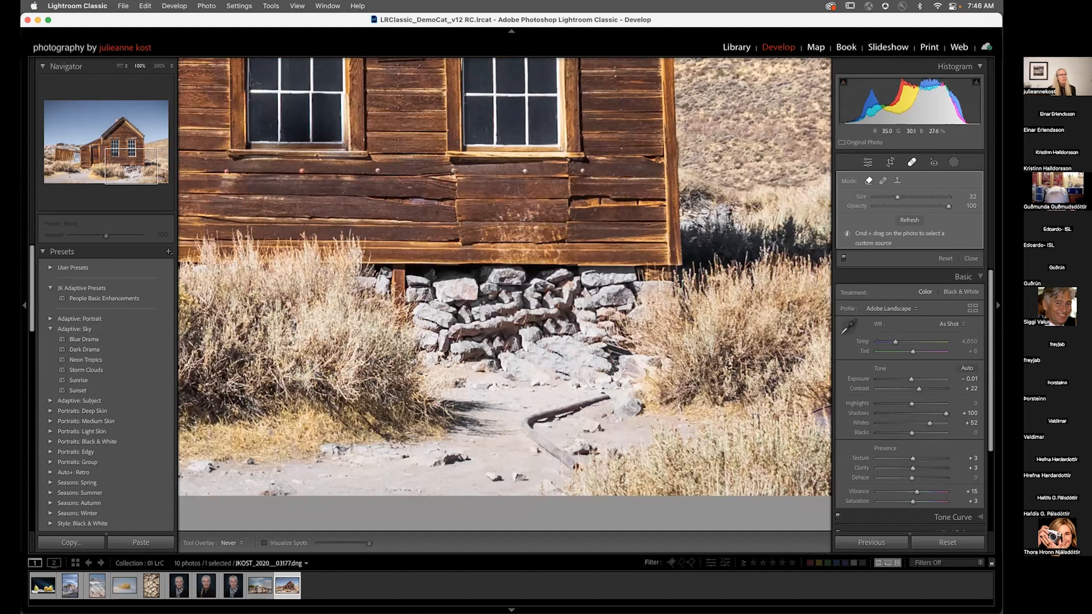
pyautogui.click(505, 349)
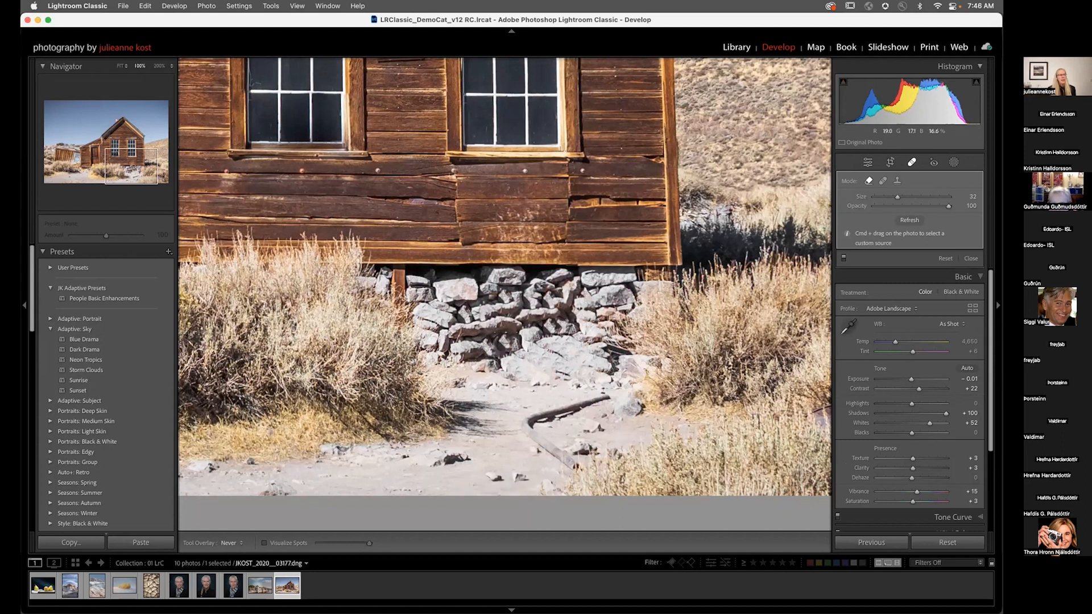
pyautogui.scroll(-3, 620, 379)
pyautogui.moveTo(618, 394)
pyautogui.mouseDown()
pyautogui.moveTo(528, 424)
pyautogui.moveTo(583, 475)
pyautogui.mouseUp()
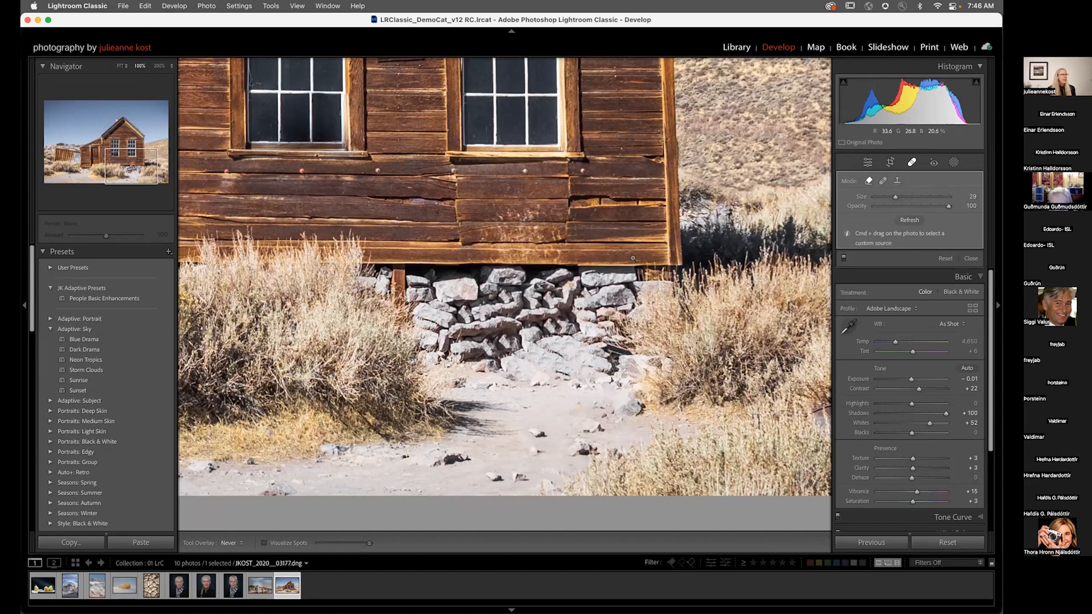
# Step: Zoom out to the full photo and toggle Visualize Spots, adjusting its threshold, to inspect the image for remaining spots
pyautogui.press('super+minus')
pyautogui.press('super+minus')
pyautogui.press('super+minus')
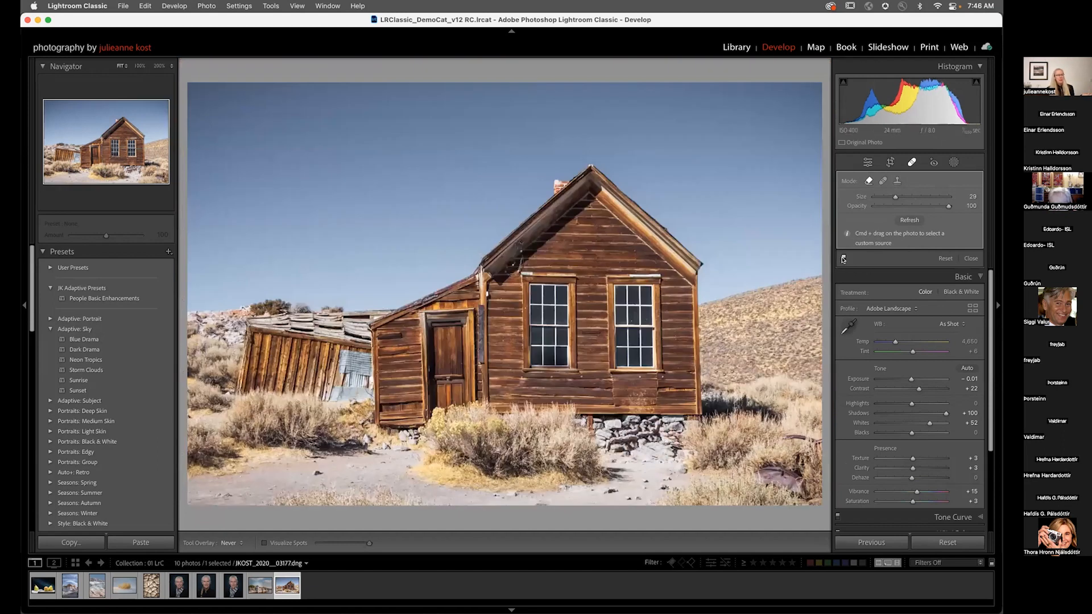
pyautogui.press('a')
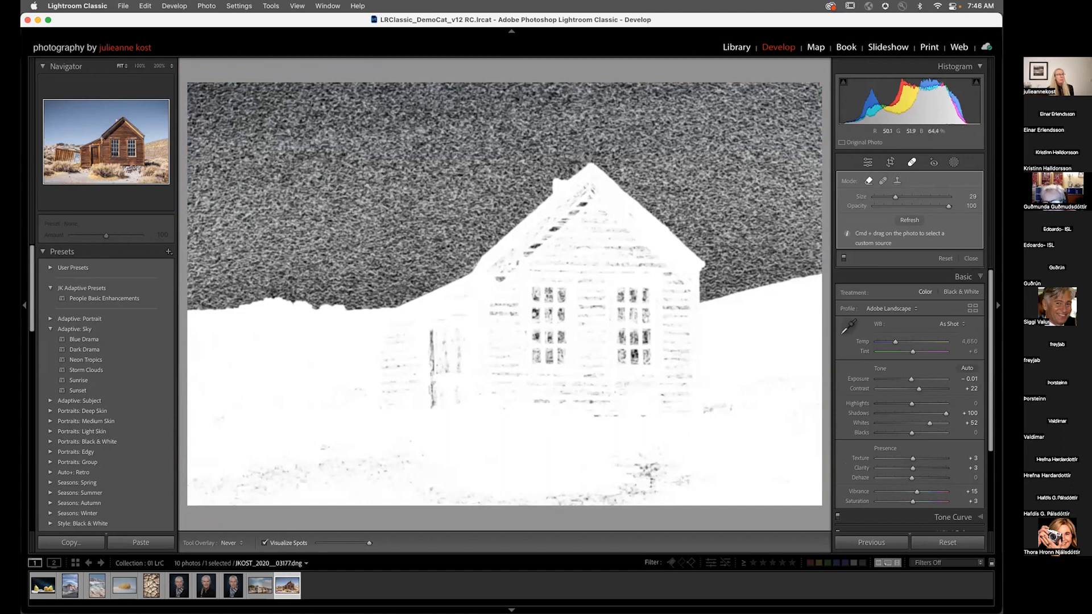
pyautogui.moveTo(369, 544); pyautogui.dragTo(356, 545)
pyautogui.press('a')
pyautogui.press('a')
pyautogui.press('a')
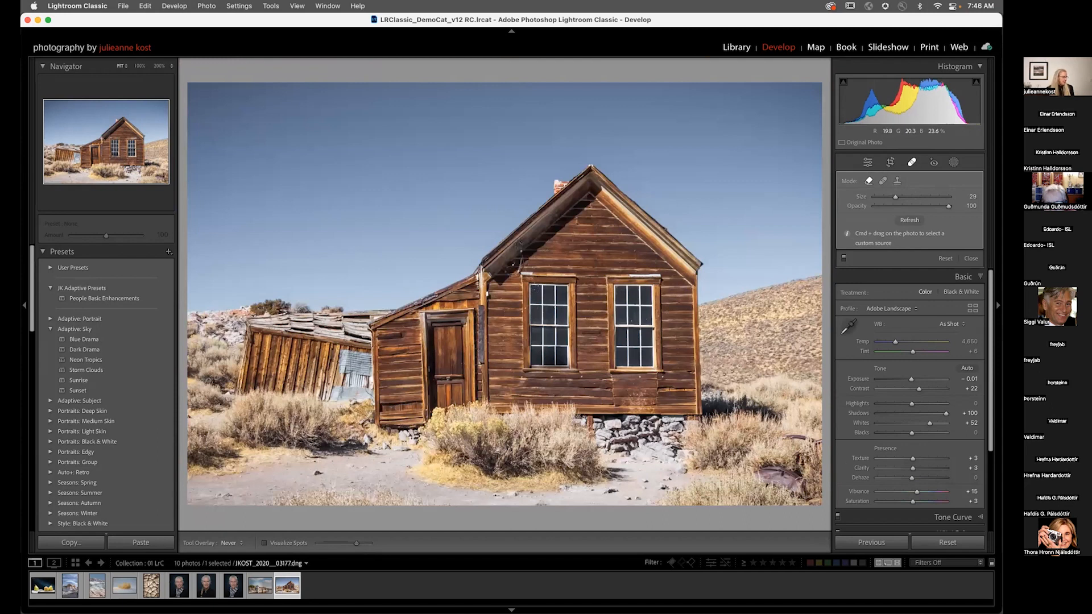
# Step: Open the lime still life from the 02 Ps collection in Photoshop, choosing to edit the original
pyautogui.press('g')
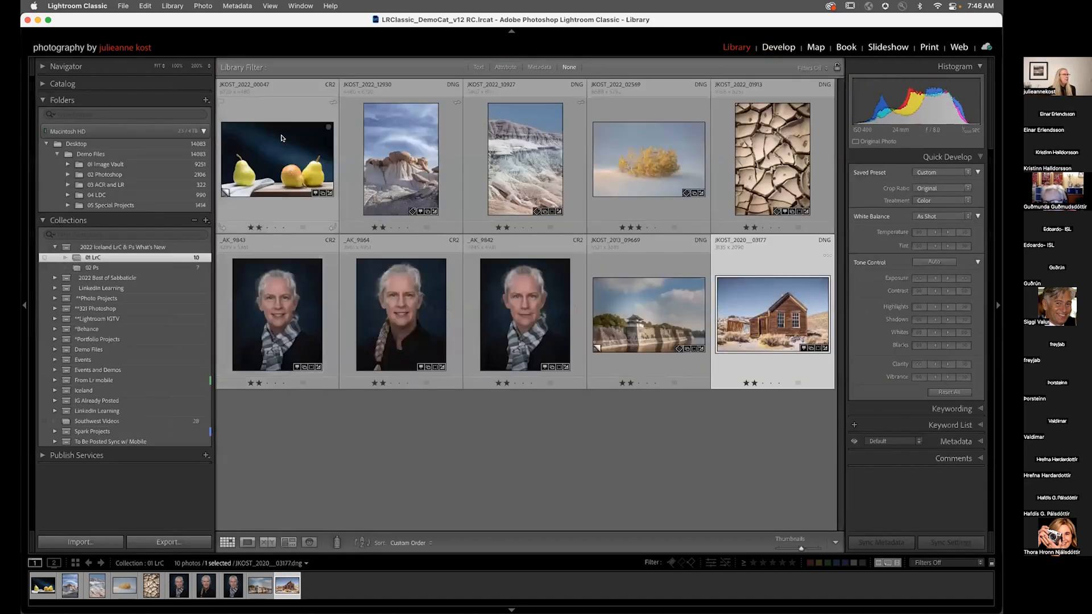
pyautogui.click(131, 269)
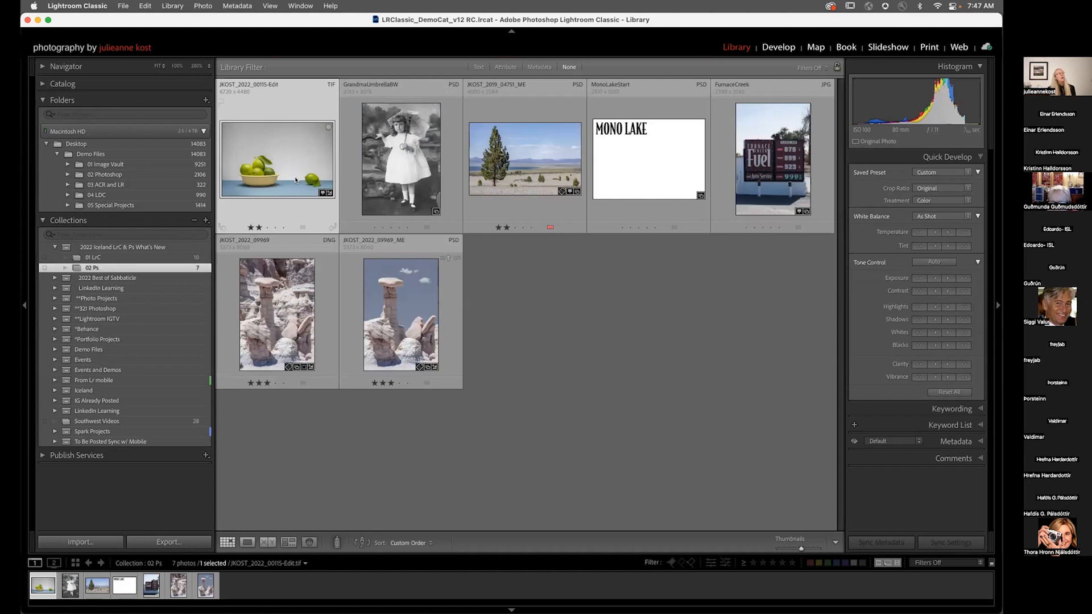
pyautogui.press('super+e')
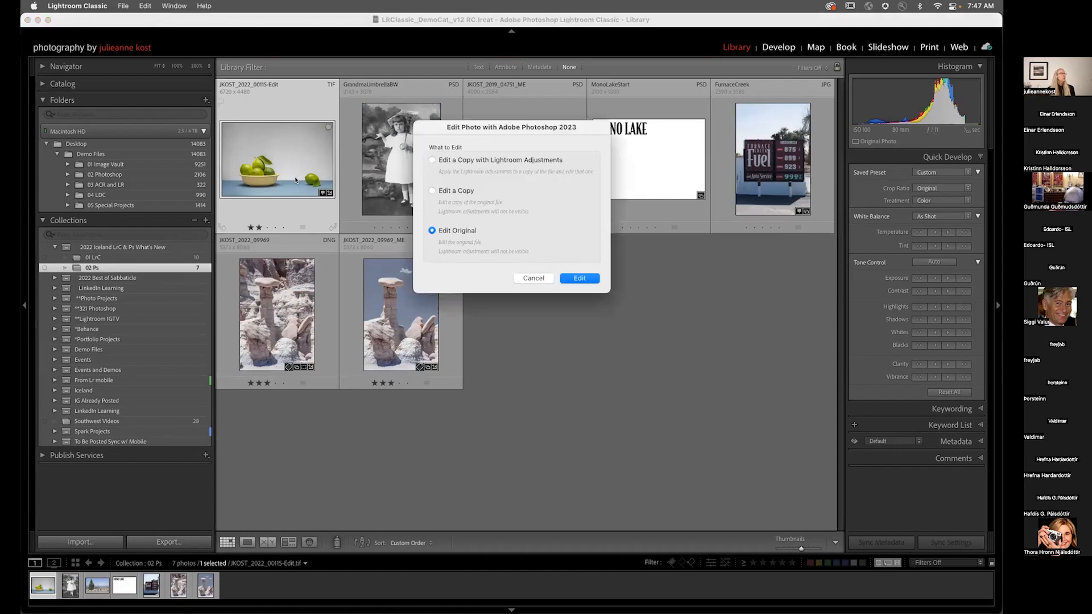
pyautogui.press('Return')
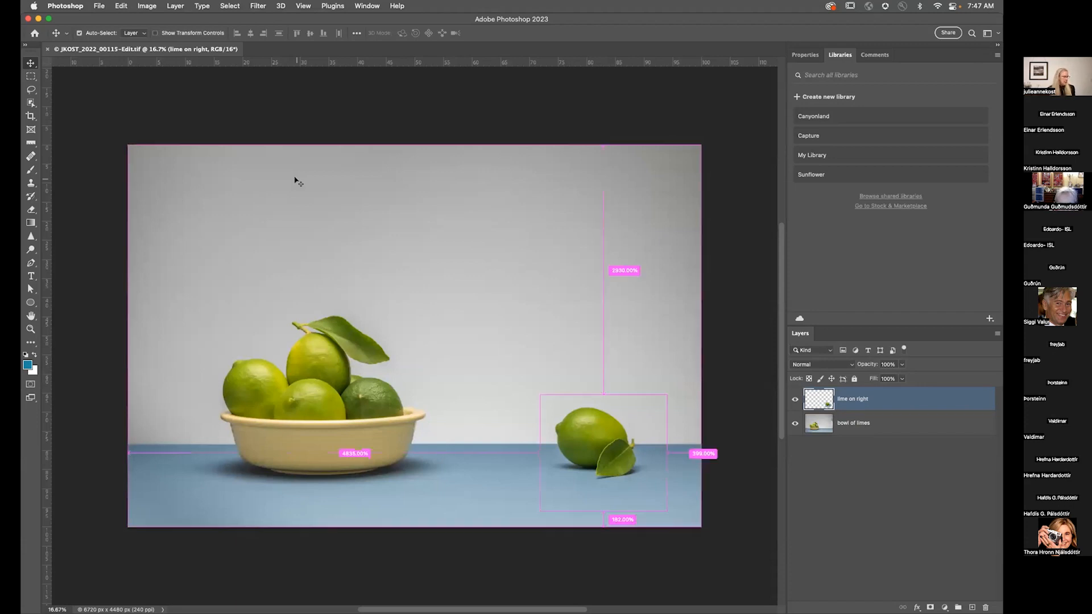
pyautogui.press('super+r')
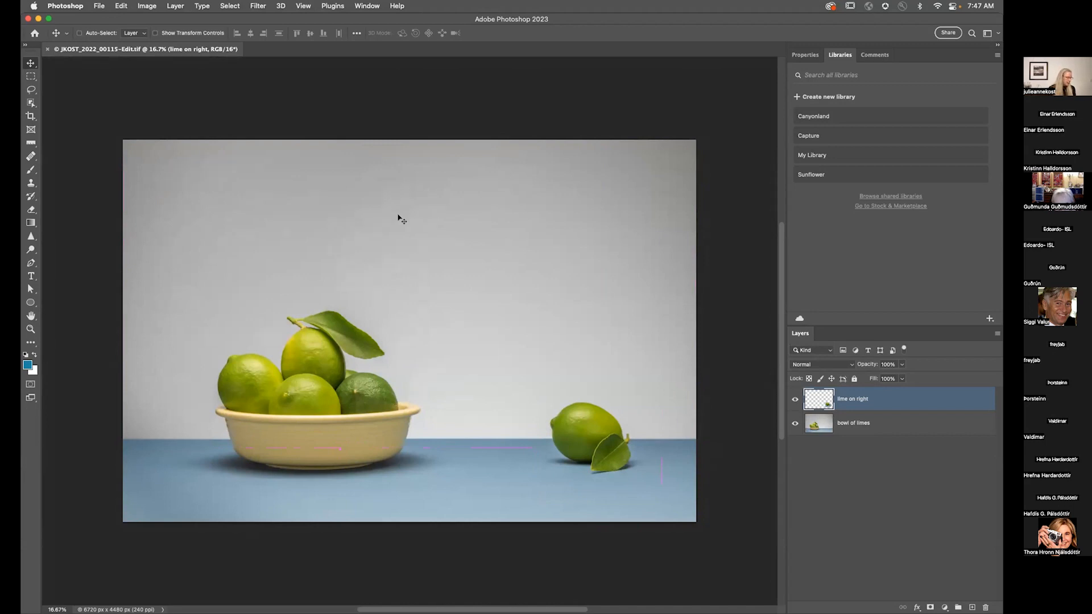
pyautogui.press('super')
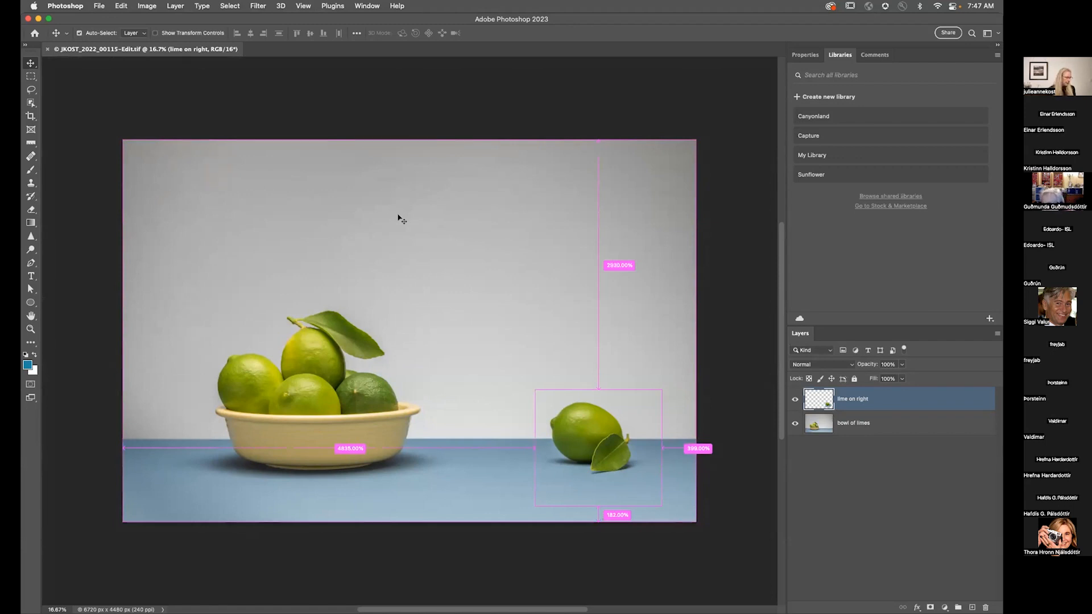
pyautogui.scroll(2, 401, 219)
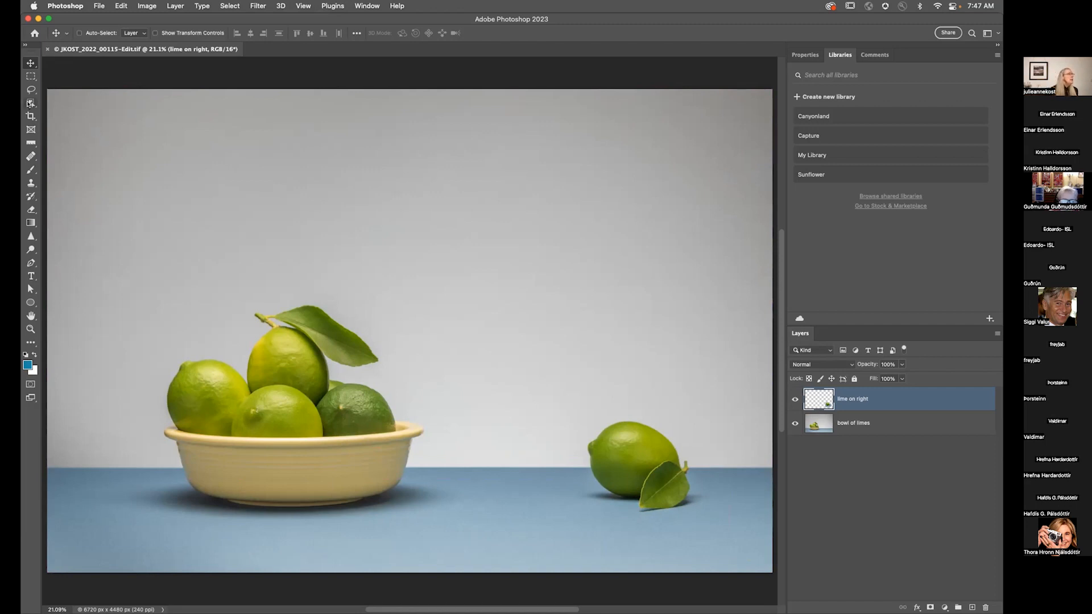
pyautogui.click(219, 7)
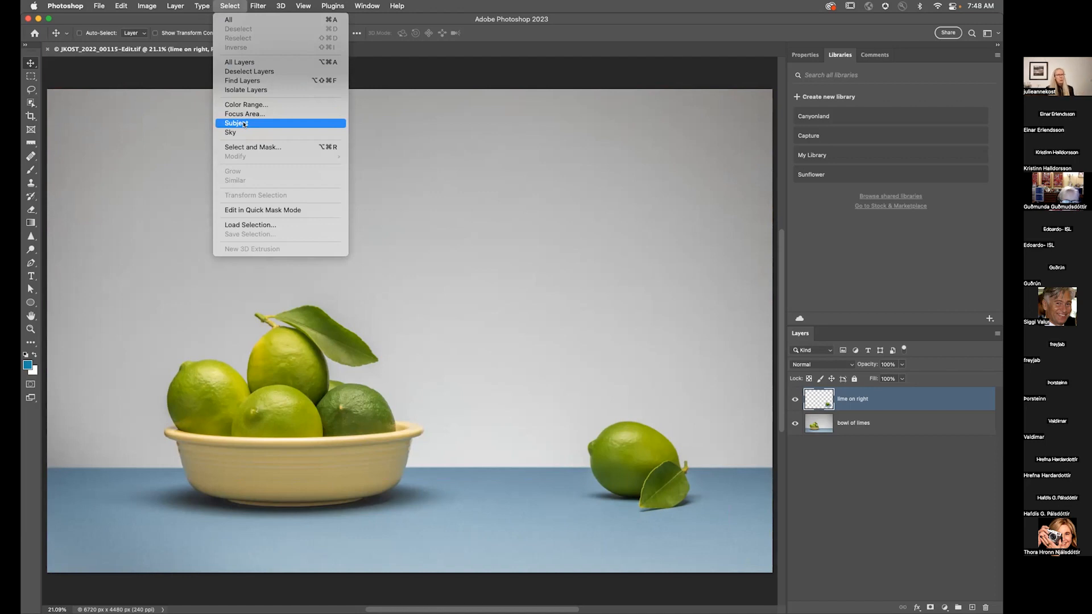
pyautogui.click(150, 113)
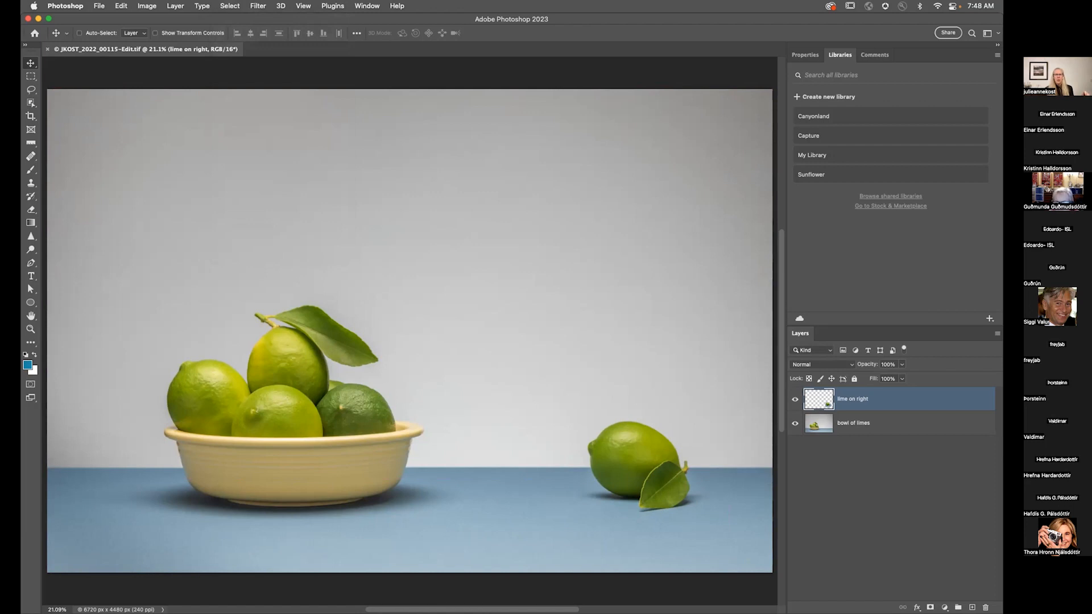
pyautogui.click(549, 118)
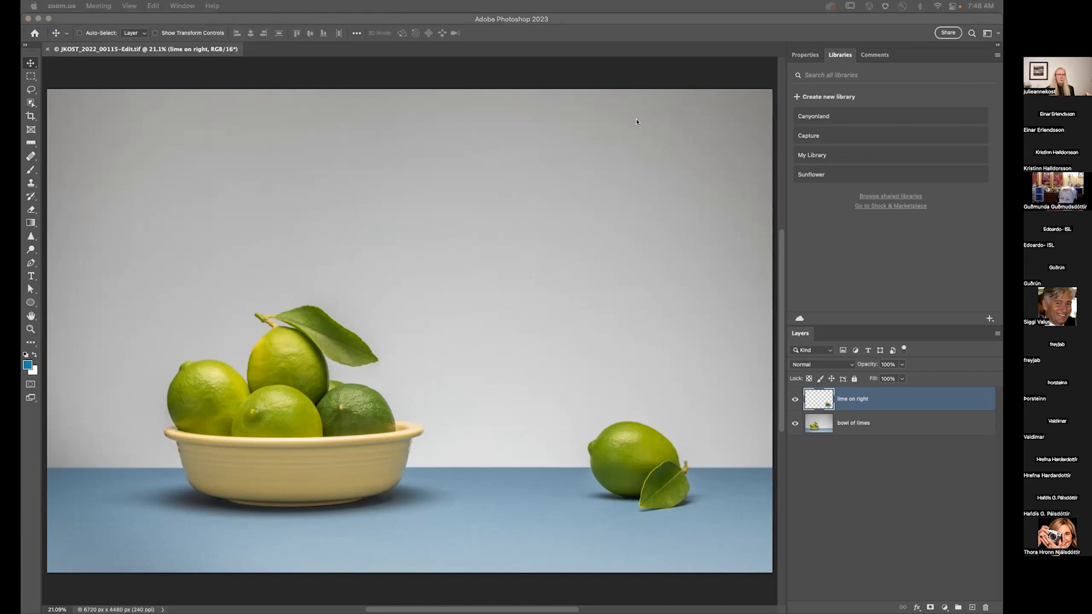
# Step: Pick the Object Selection tool on the bowl of limes layer and set the Object Finder overlay color to Fuchsia
pyautogui.click(31, 103)
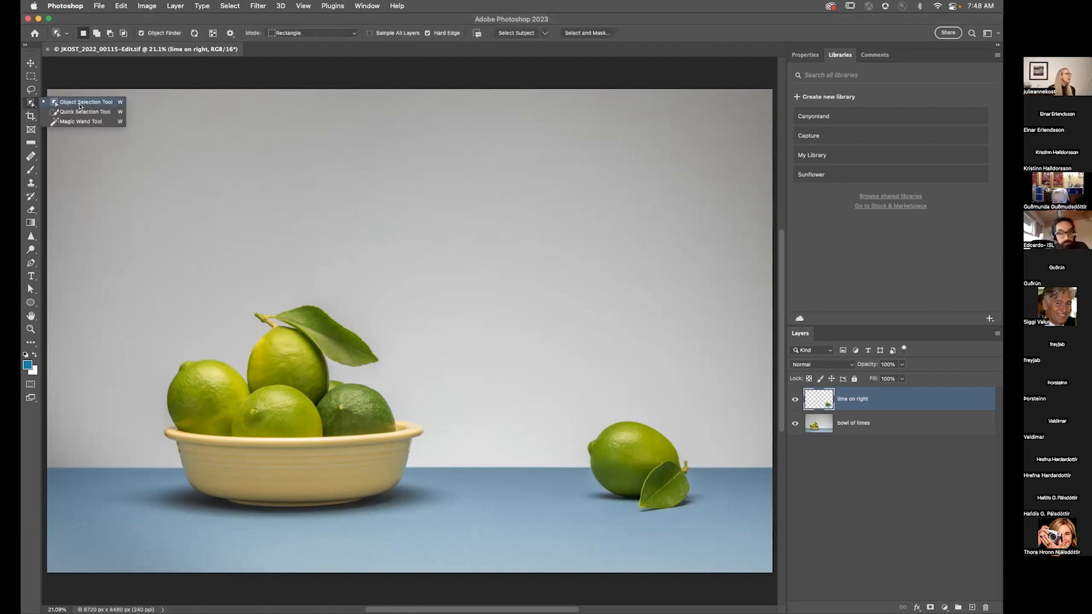
pyautogui.click(80, 106)
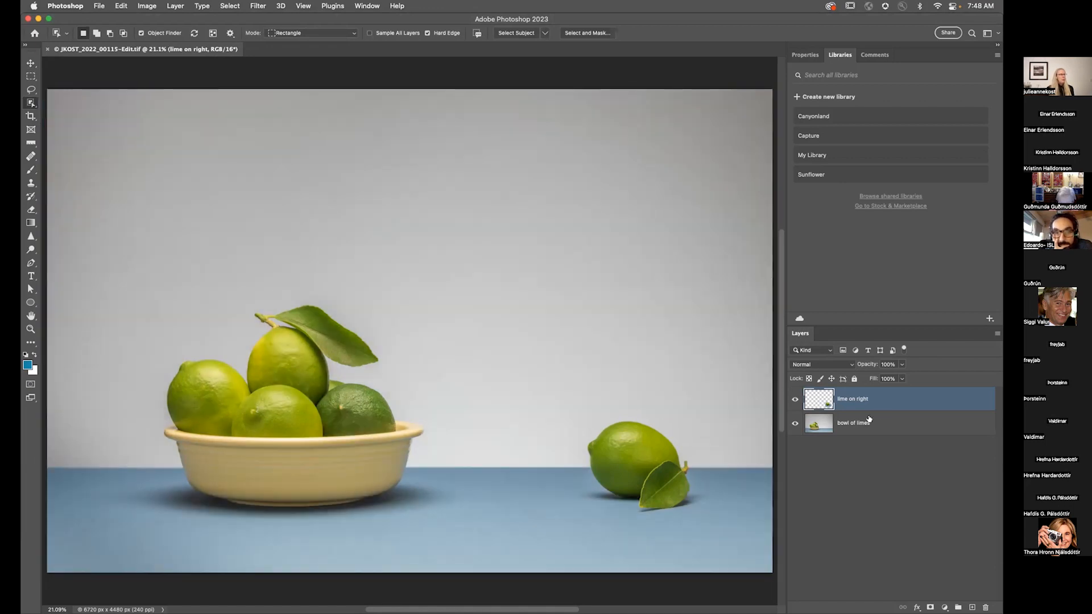
pyautogui.click(868, 419)
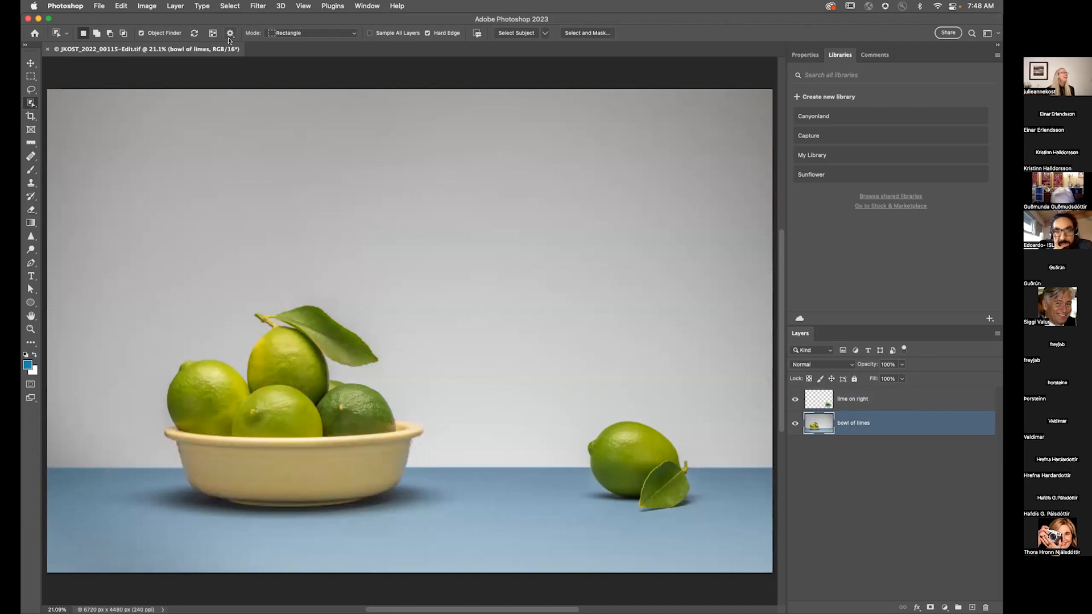
pyautogui.click(230, 33)
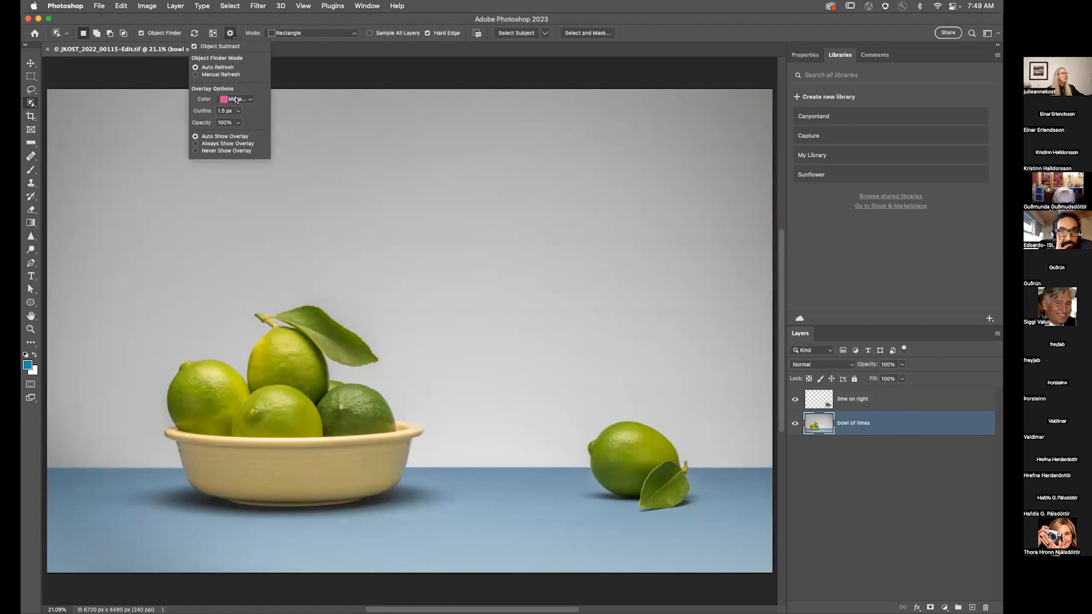
pyautogui.click(236, 99)
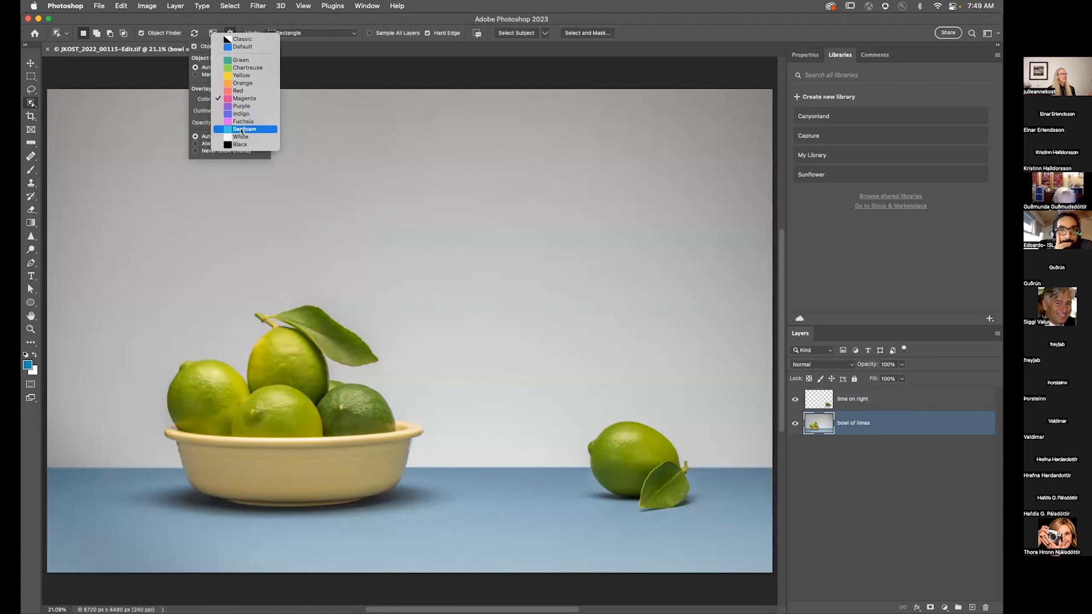
pyautogui.click(240, 39)
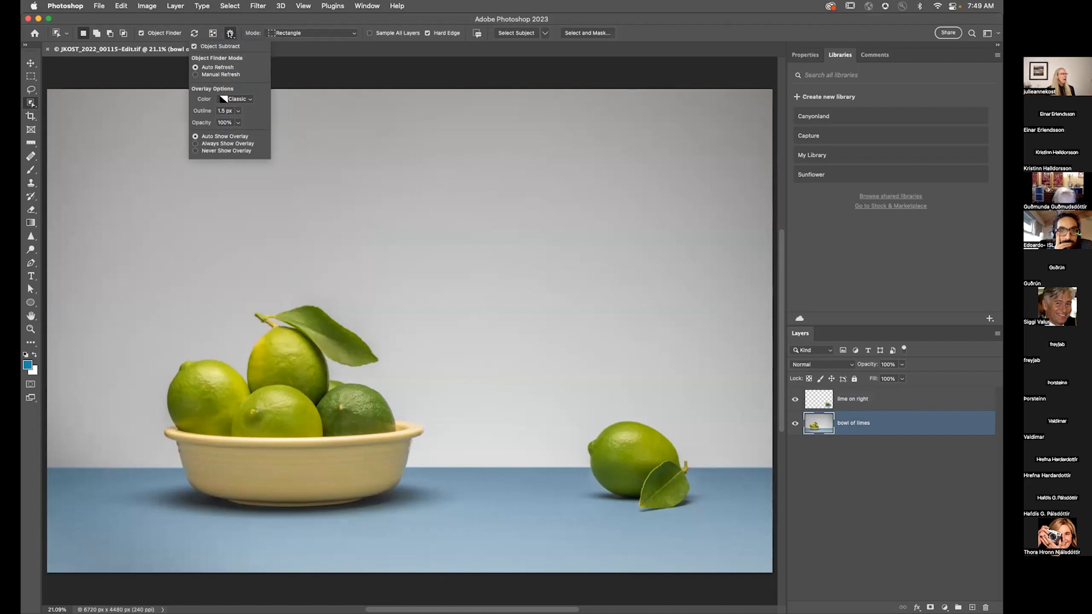
pyautogui.click(248, 99)
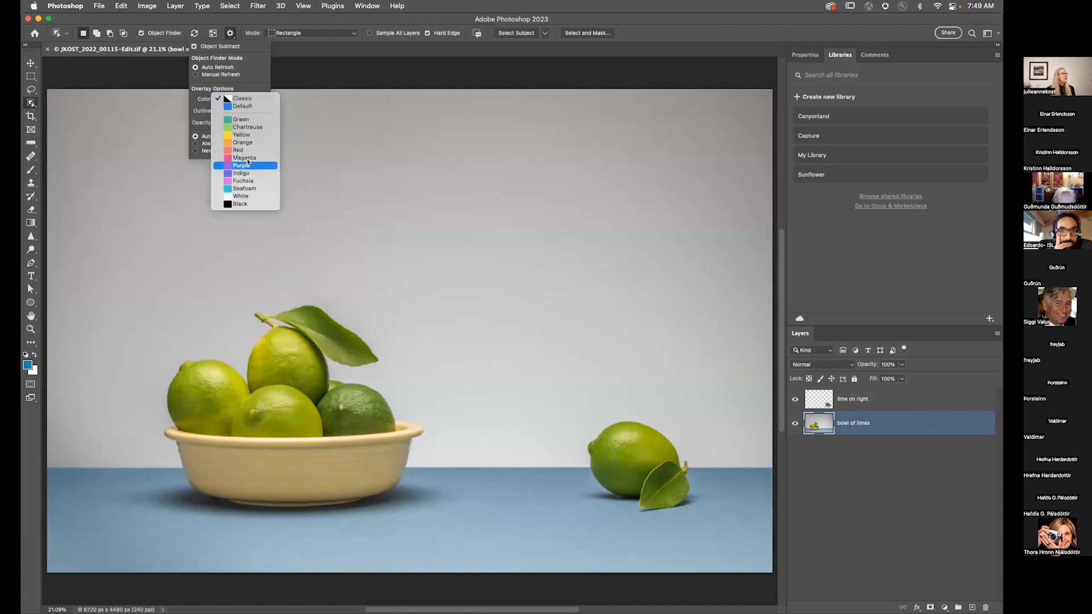
pyautogui.click(246, 181)
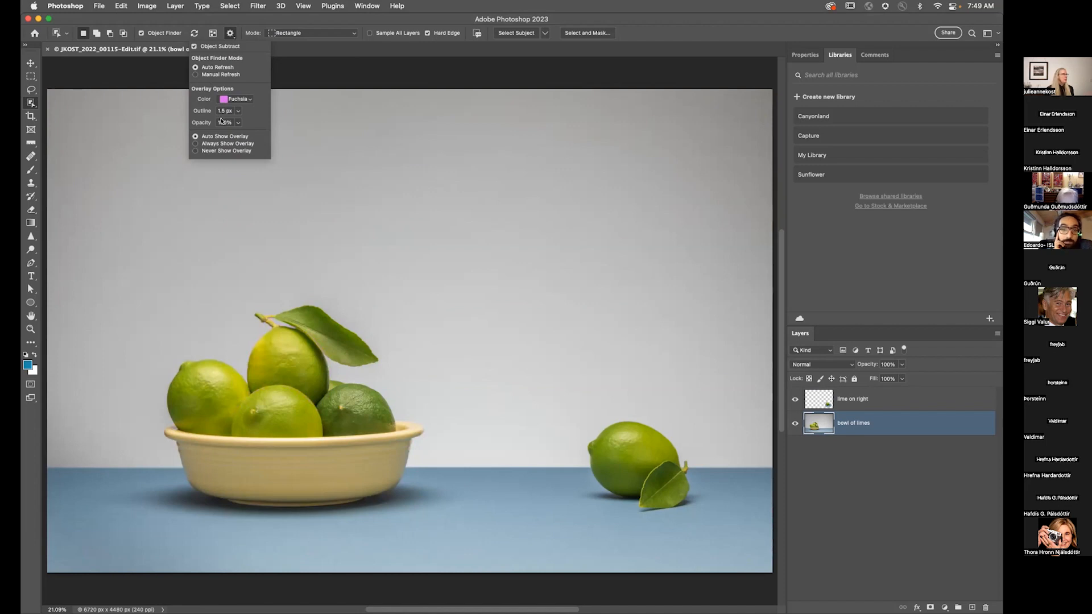
pyautogui.click(239, 20)
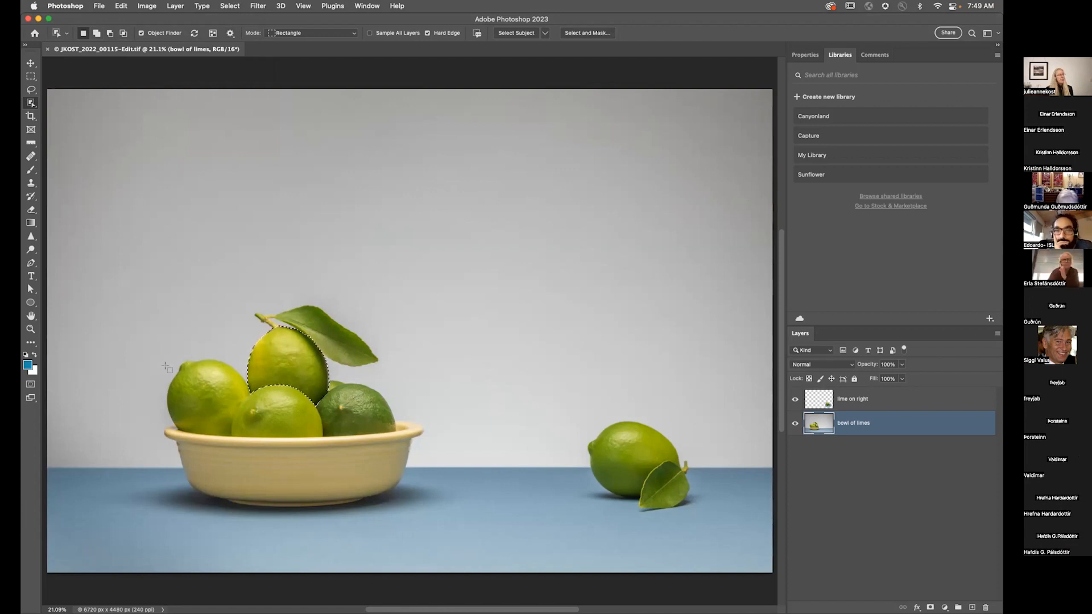
# Step: Select the limes in the bowl by picking each object the Object Finder detects
pyautogui.click(208, 398)
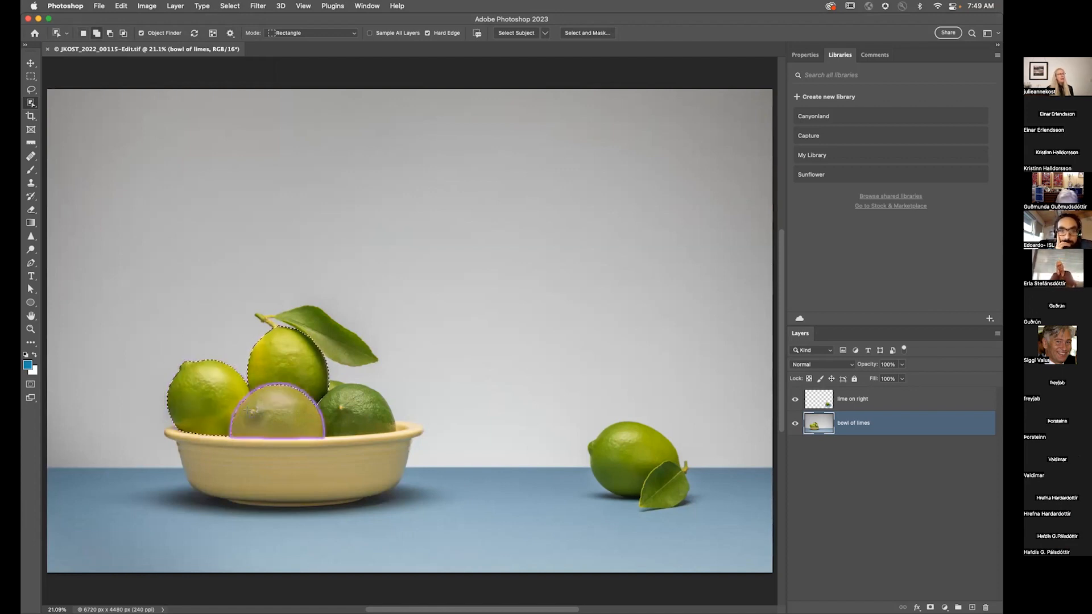
pyautogui.keyDown('shift'); pyautogui.click(276, 411); pyautogui.keyUp('shift')
pyautogui.keyDown('shift'); pyautogui.click(368, 421); pyautogui.keyUp('shift')
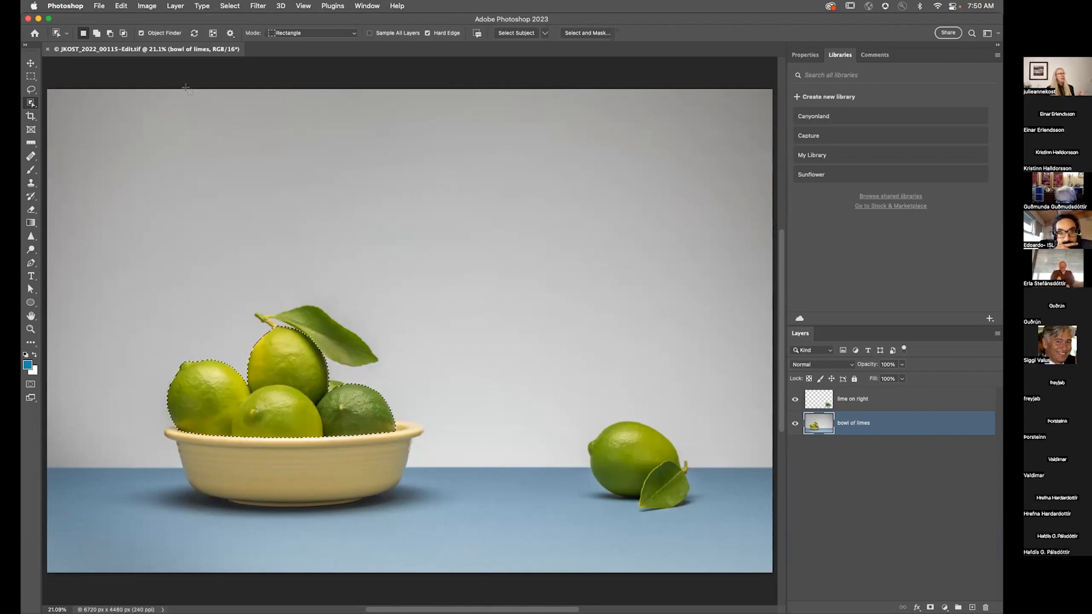
# Step: Turn off Object Finder and drag a rectangle over the upper bowl area to add the leaf to the selection
pyautogui.click(154, 33)
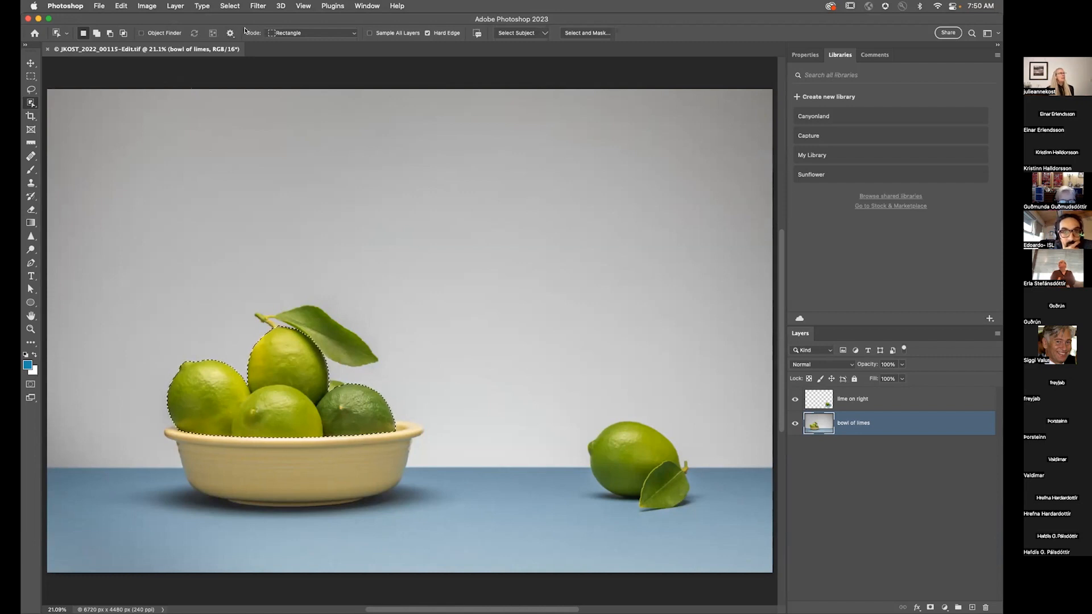
pyautogui.click(289, 33)
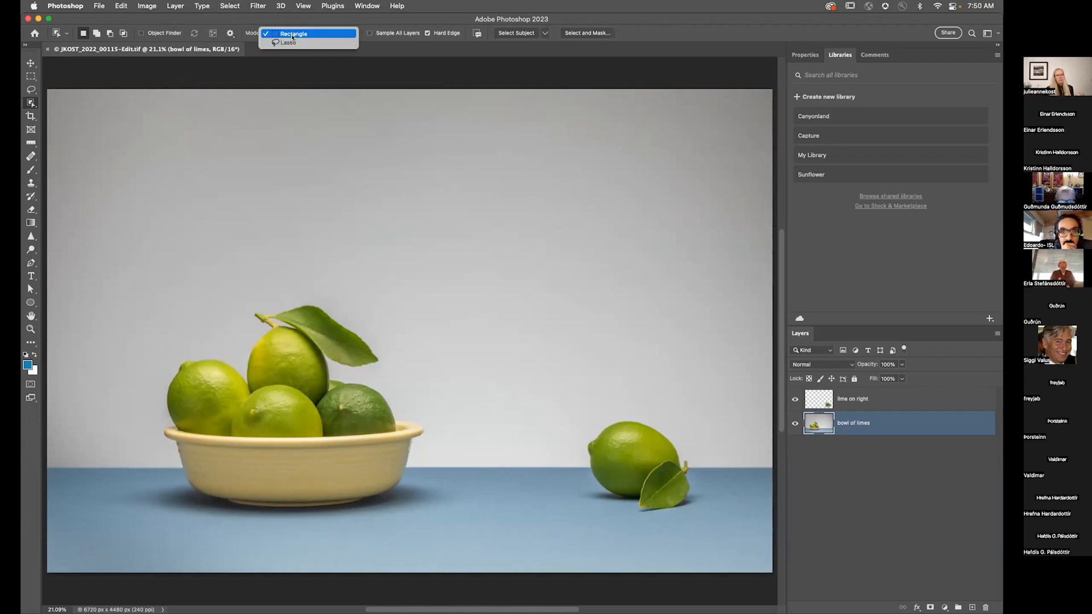
pyautogui.click(293, 35)
pyautogui.moveTo(136, 289); pyautogui.dragTo(398, 425)
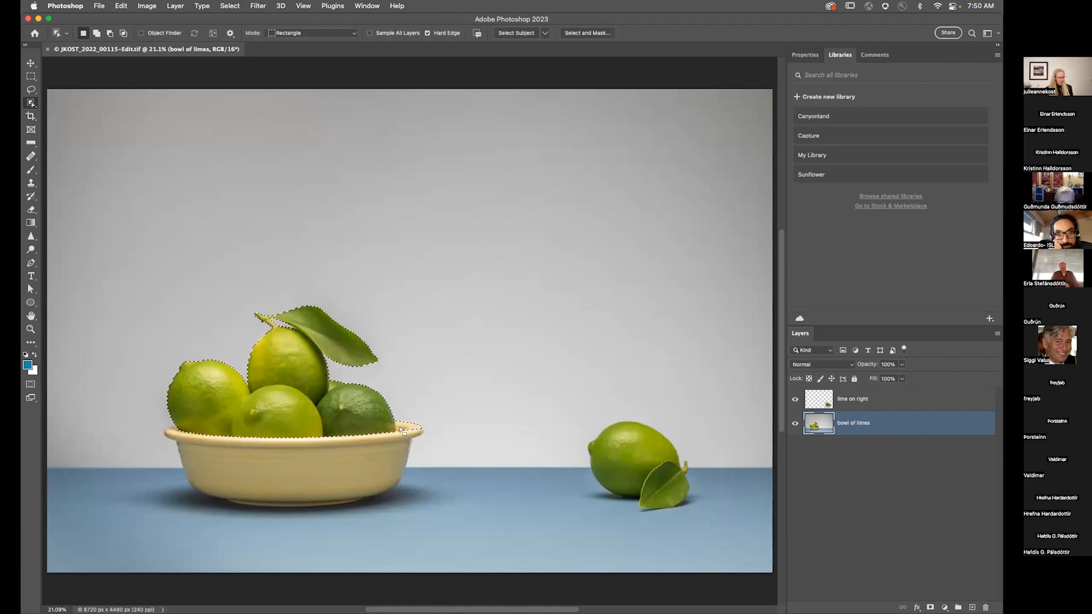
# Step: Switch to the Lasso tool and subtract the bowl rim area to the right from the selection
pyautogui.press('l')
pyautogui.press('alt')
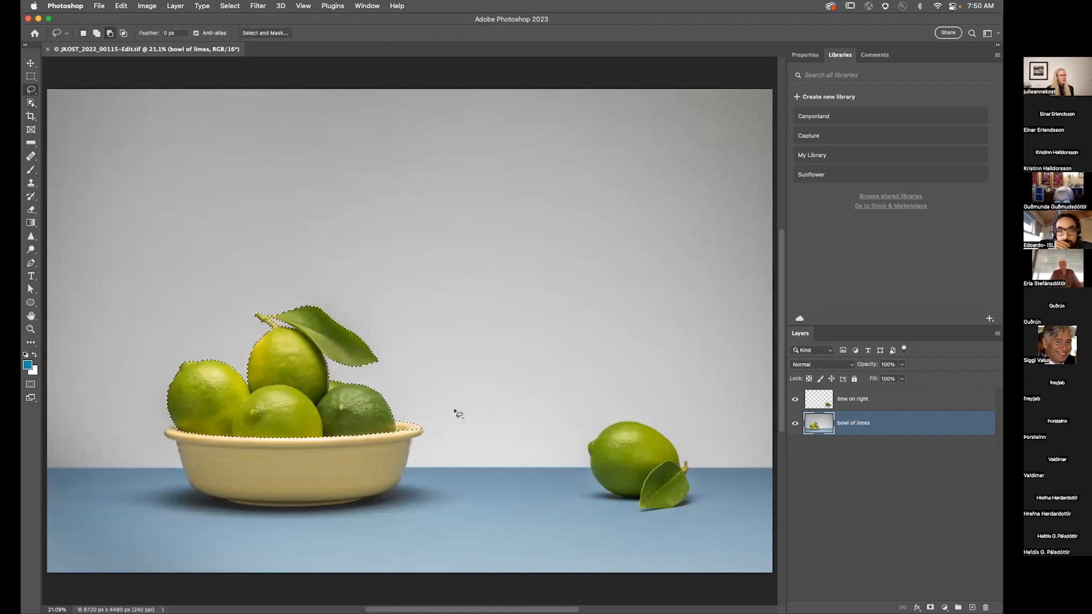
pyautogui.moveTo(439, 450)
pyautogui.mouseDown()
pyautogui.moveTo(467, 420)
pyautogui.moveTo(446, 375)
pyautogui.moveTo(420, 368)
pyautogui.moveTo(403, 410)
pyautogui.mouseUp()
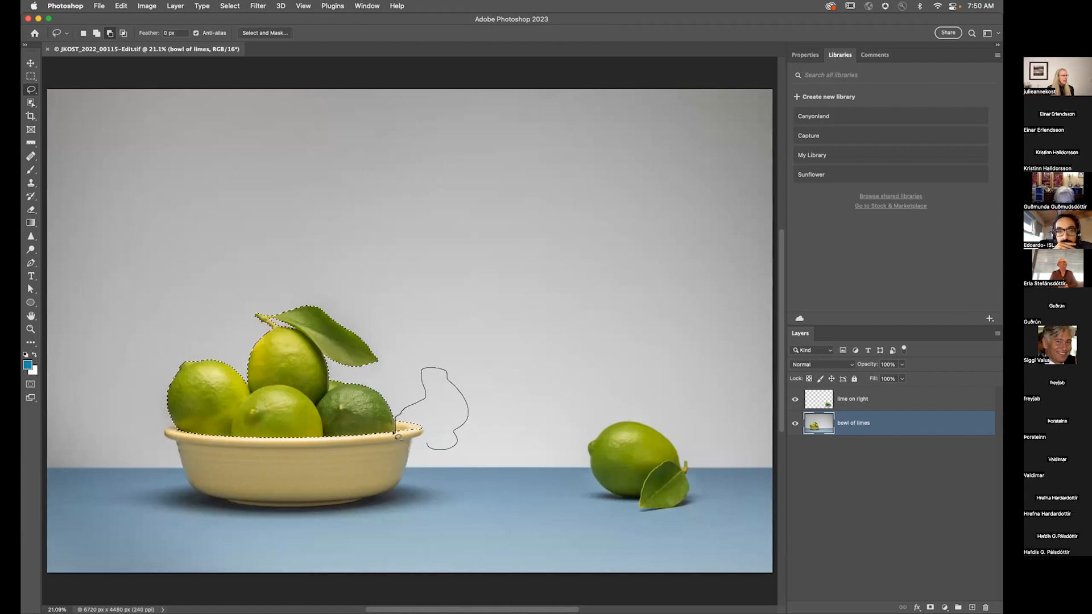
pyautogui.moveTo(405, 448); pyautogui.dragTo(406, 450)
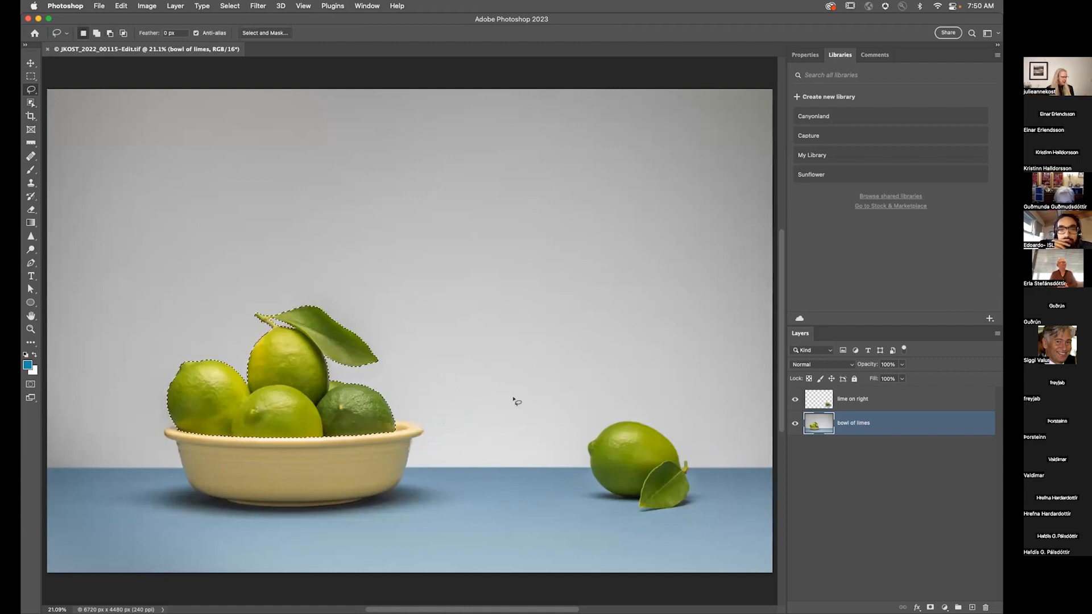
# Step: Switch to the Object Selection tool in Lasso mode, enable Sample All Layers, and lasso around the lime on the right
pyautogui.press('w')
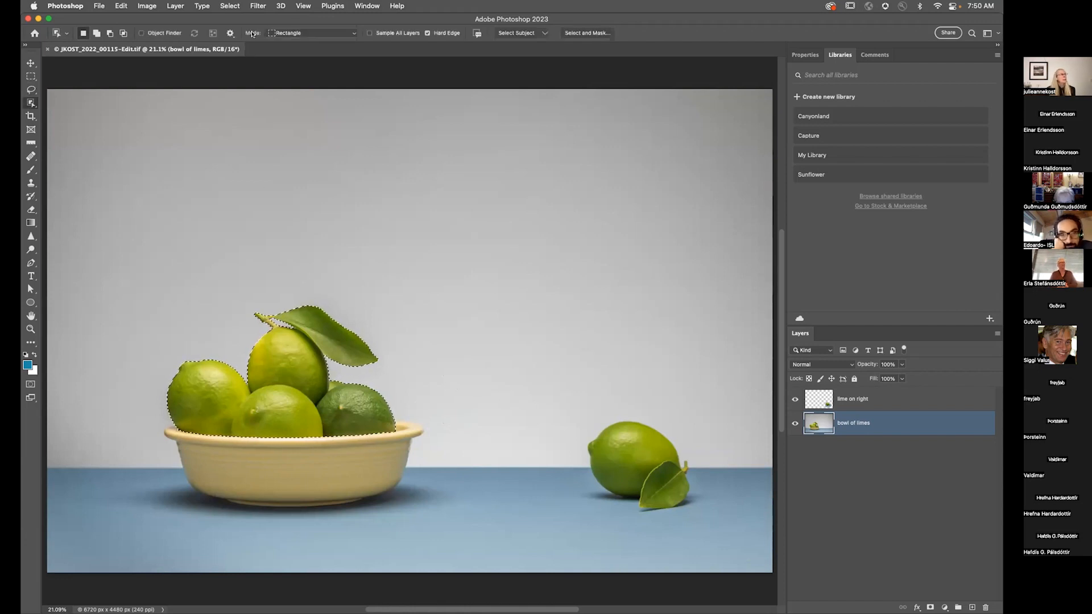
pyautogui.click(288, 33)
pyautogui.click(290, 43)
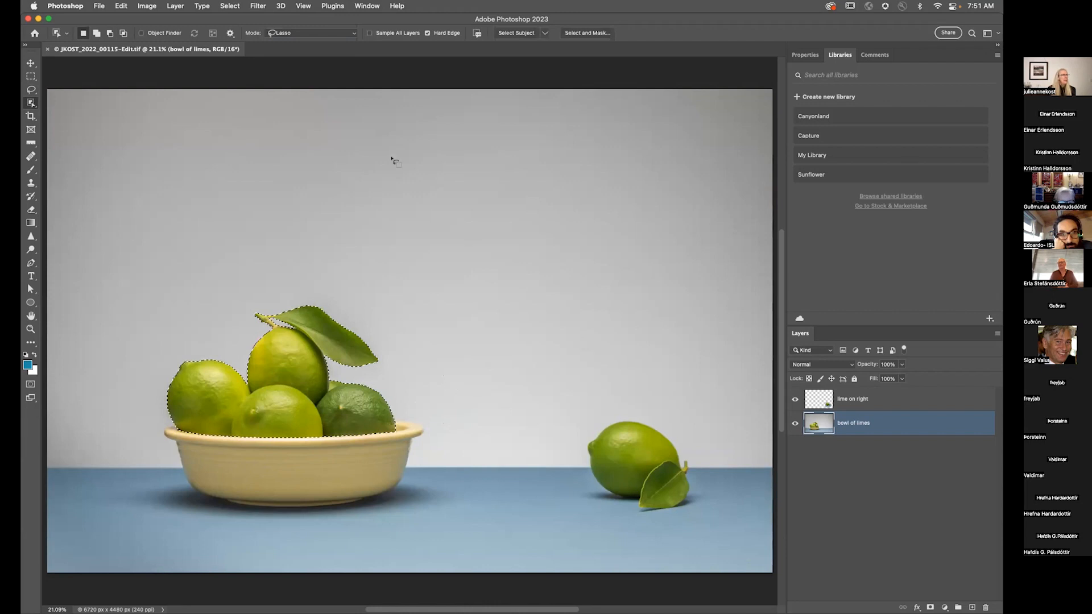
pyautogui.click(795, 399)
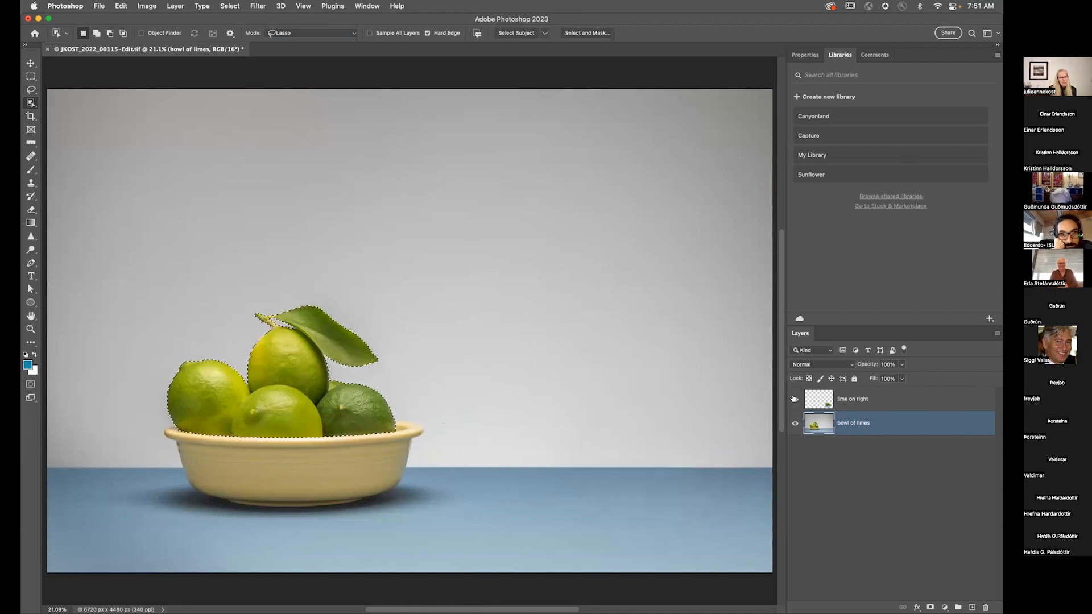
pyautogui.click(795, 399)
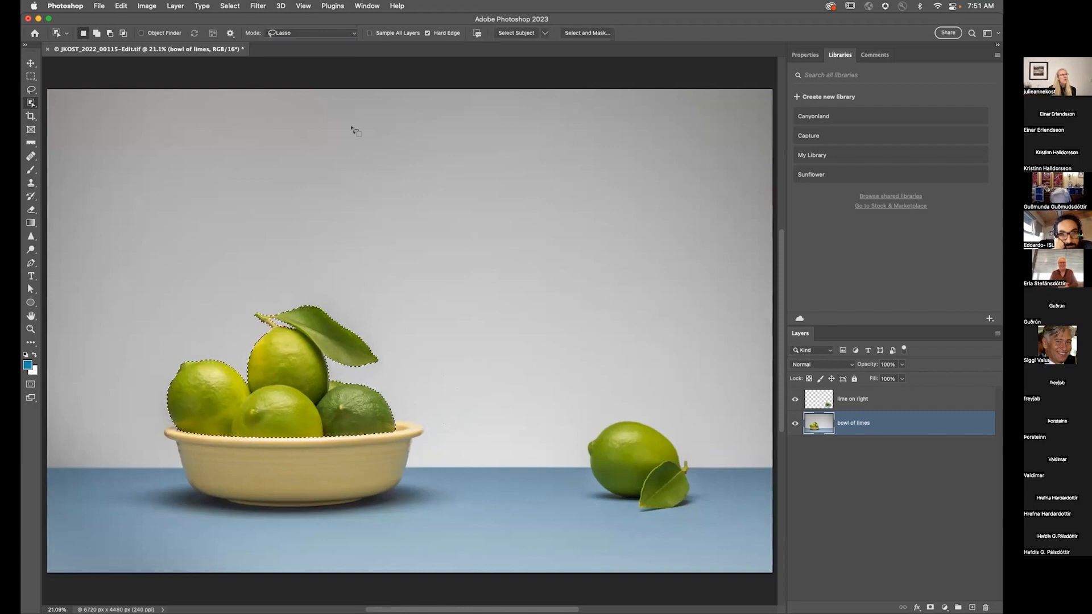
pyautogui.click(369, 33)
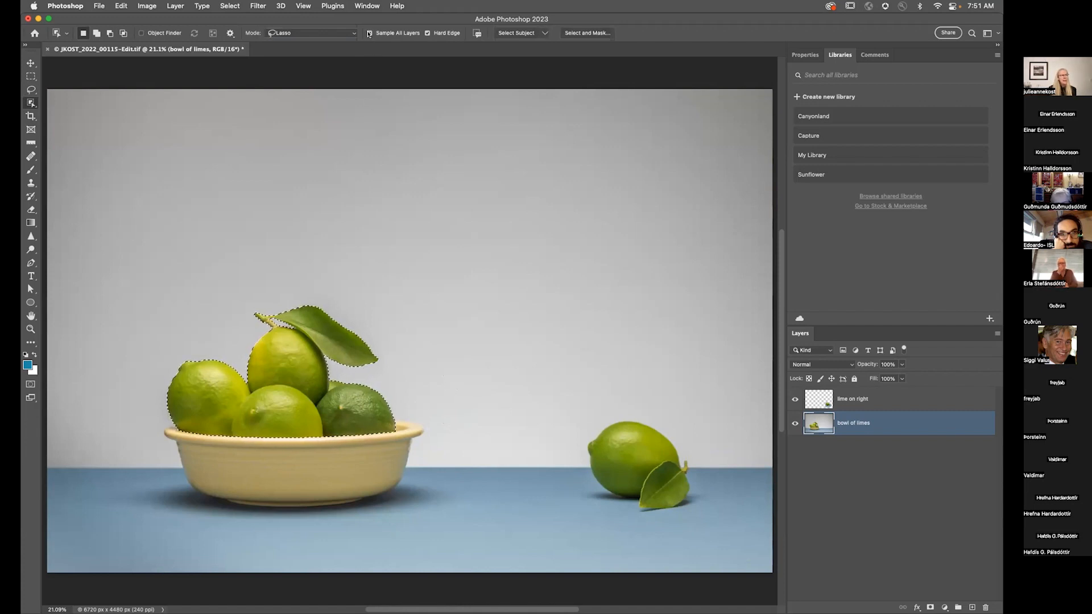
pyautogui.moveTo(654, 406)
pyautogui.mouseDown()
pyautogui.moveTo(558, 432)
pyautogui.moveTo(583, 506)
pyautogui.moveTo(701, 528)
pyautogui.moveTo(731, 472)
pyautogui.moveTo(667, 411)
pyautogui.mouseUp()
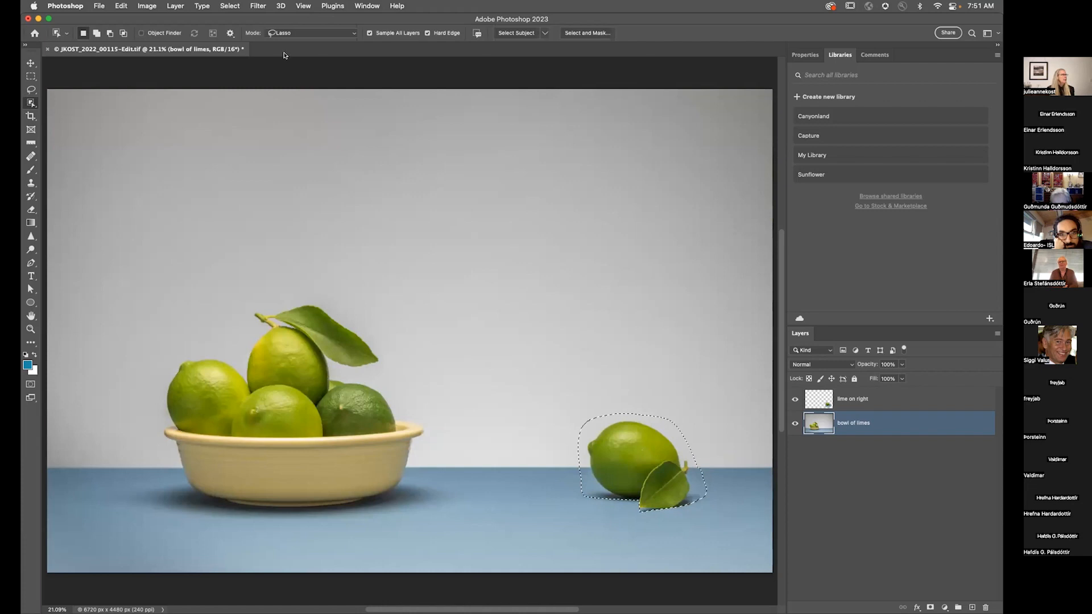
# Step: Set the selection mode to Rectangle, drag a rectangle around the lime on the right, and deselect
pyautogui.click(294, 32)
pyautogui.click(293, 22)
pyautogui.moveTo(571, 388); pyautogui.dragTo(717, 514)
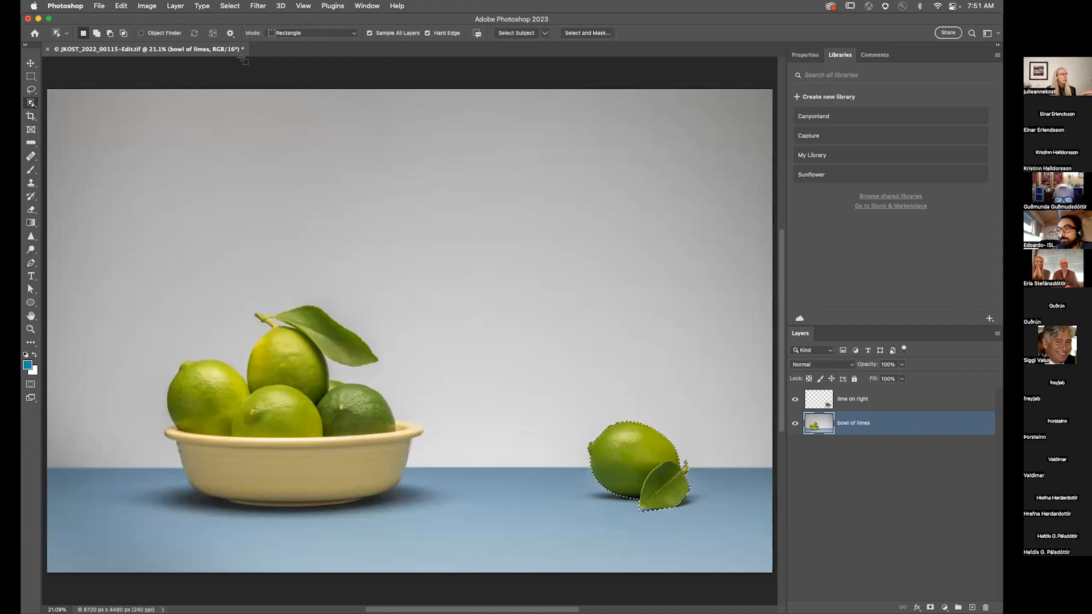
pyautogui.press('super+d')
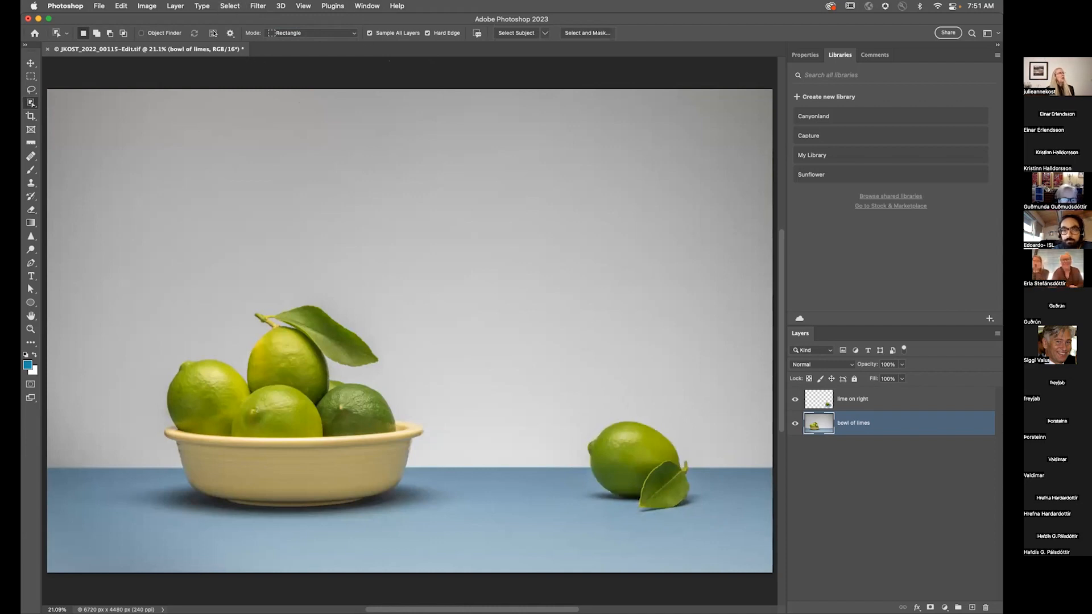
# Step: Turn on Object Finder and toggle the display of all detected objects, then deselect
pyautogui.click(149, 32)
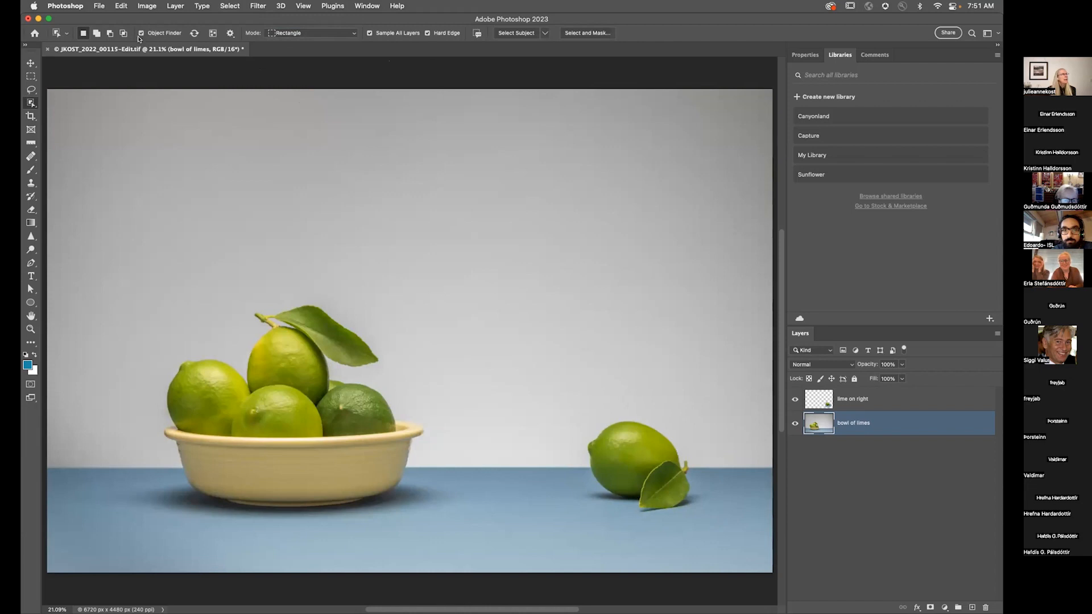
pyautogui.click(211, 34)
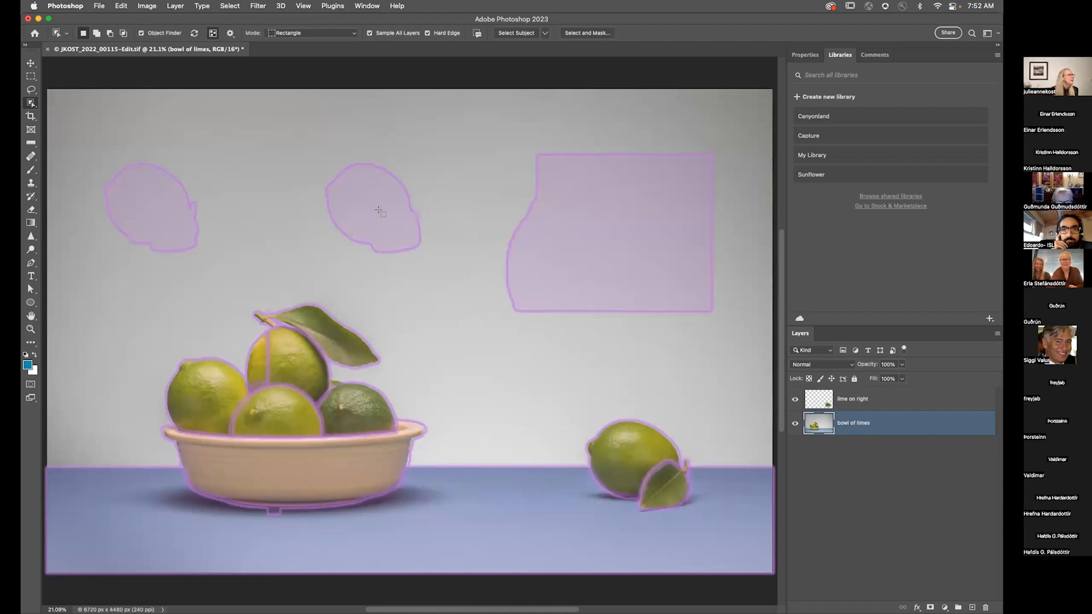
pyautogui.click(212, 32)
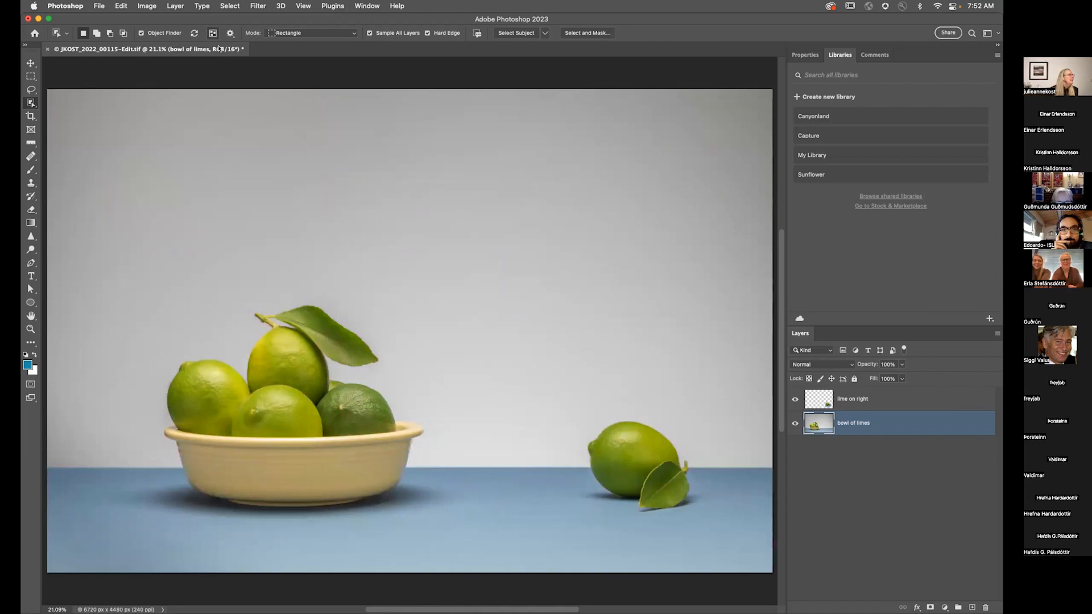
pyautogui.click(213, 32)
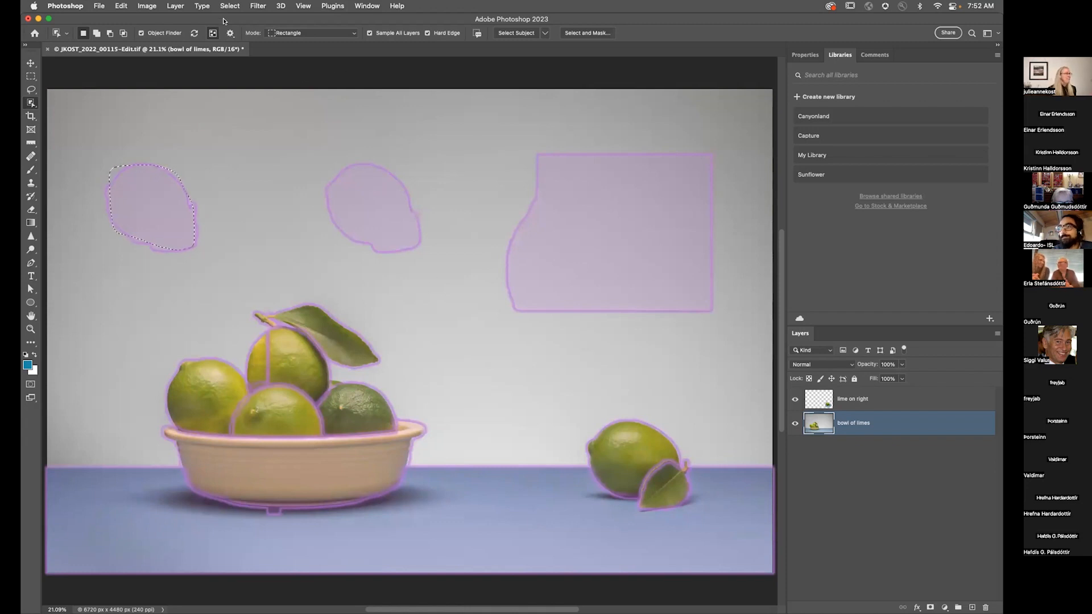
pyautogui.click(211, 33)
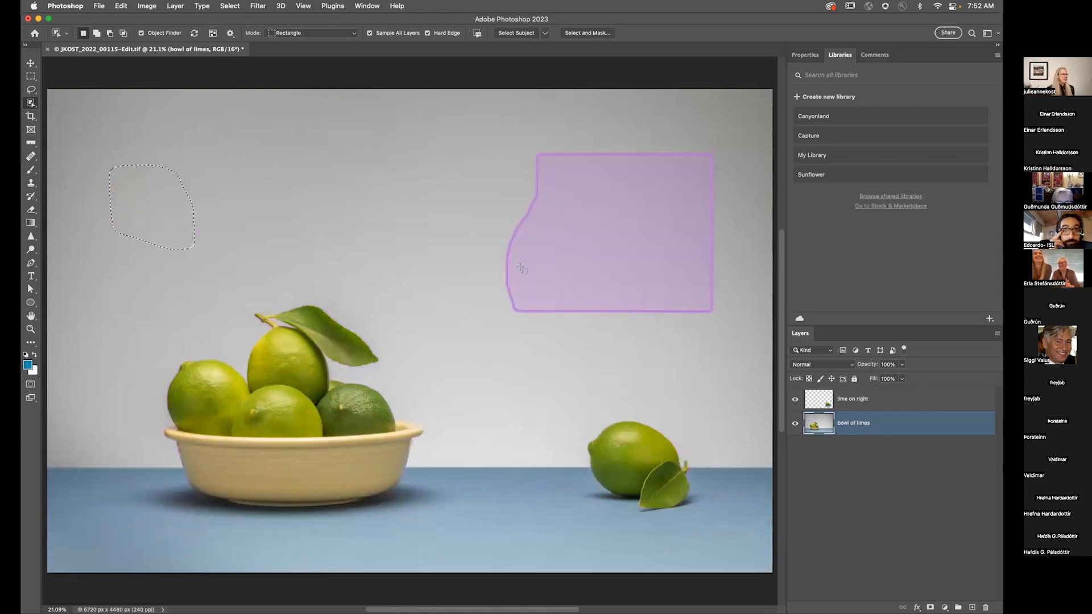
pyautogui.press('super+d')
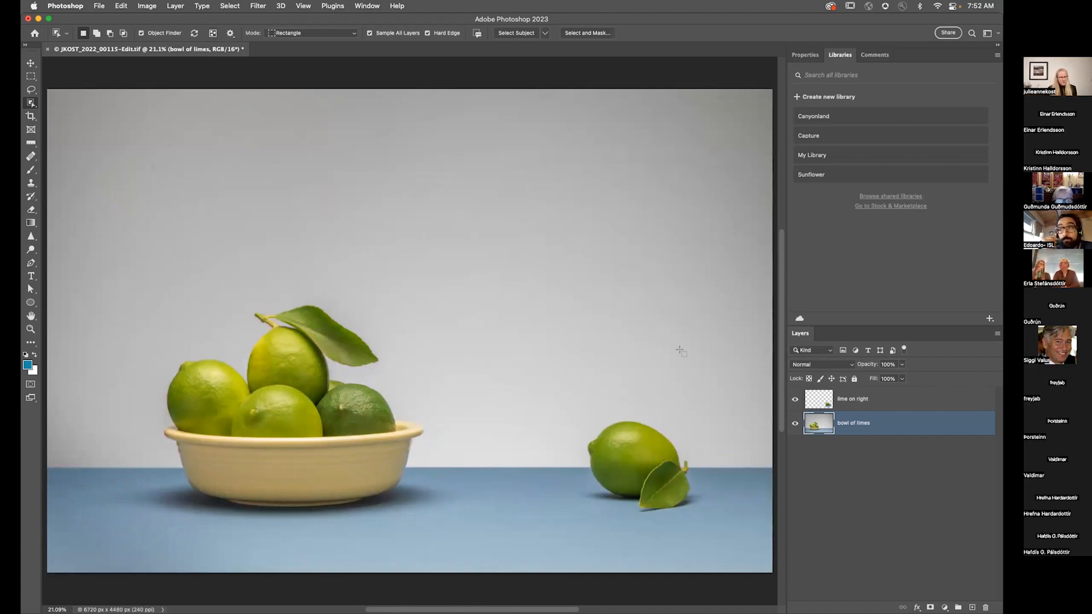
# Step: Apply Mask All Objects to the lime on right layer
pyautogui.click(925, 400)
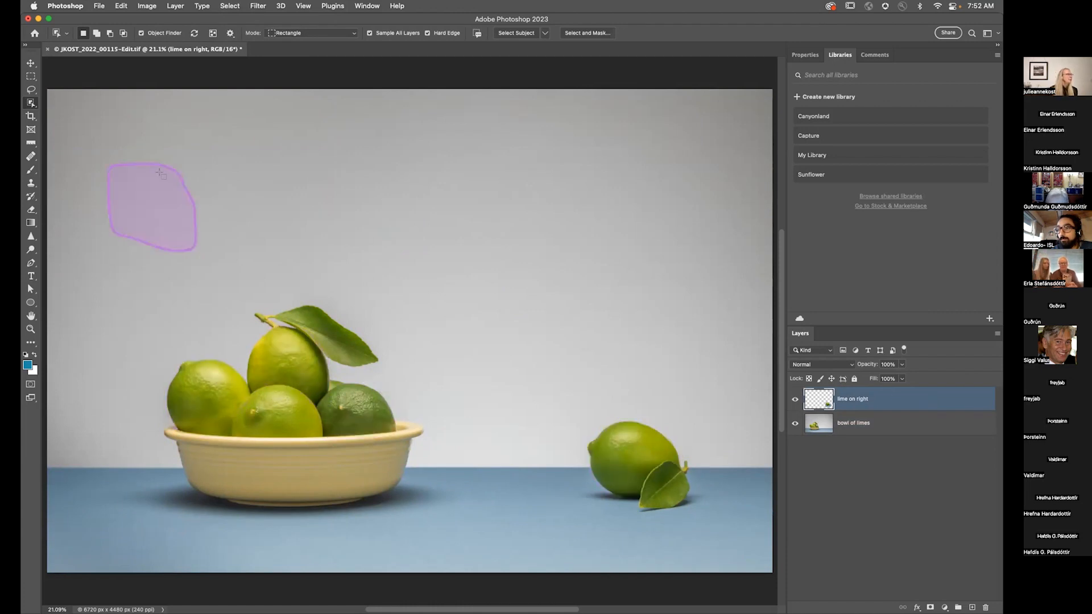
pyautogui.press('super+w')
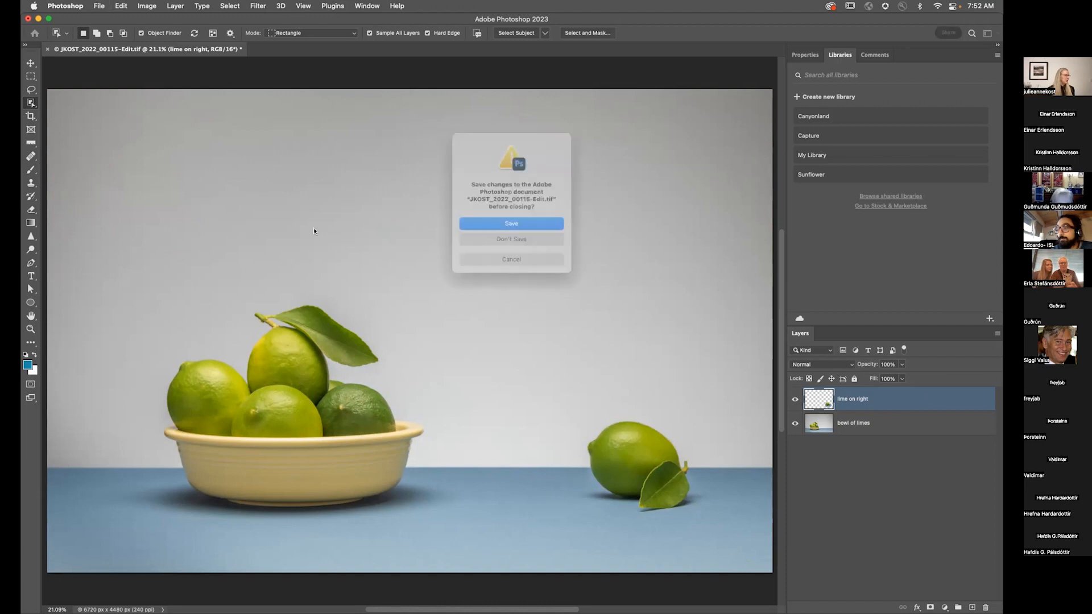
pyautogui.click(465, 243)
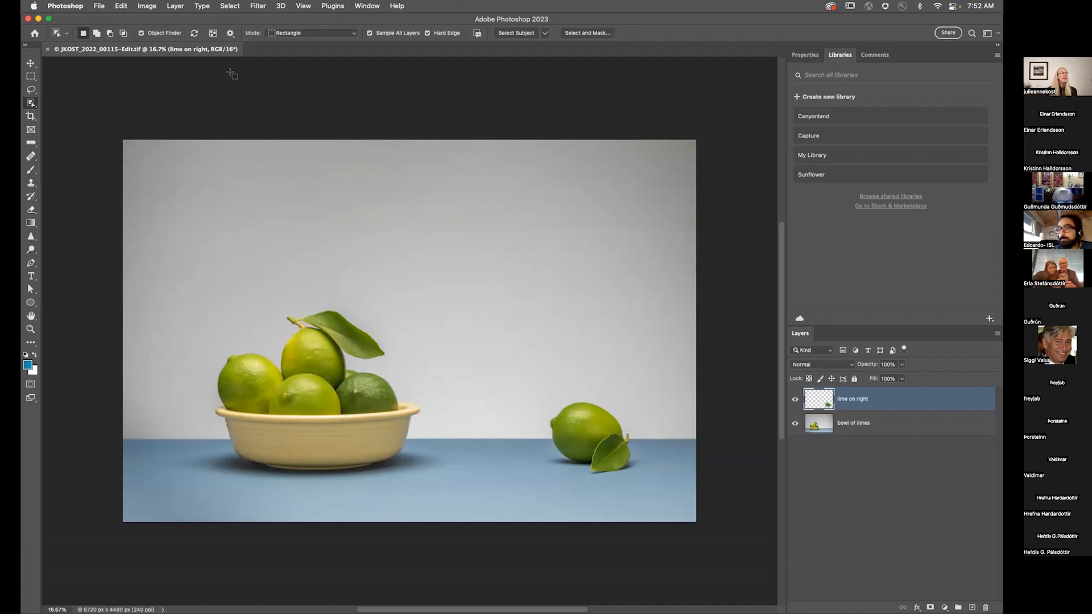
pyautogui.click(175, 7)
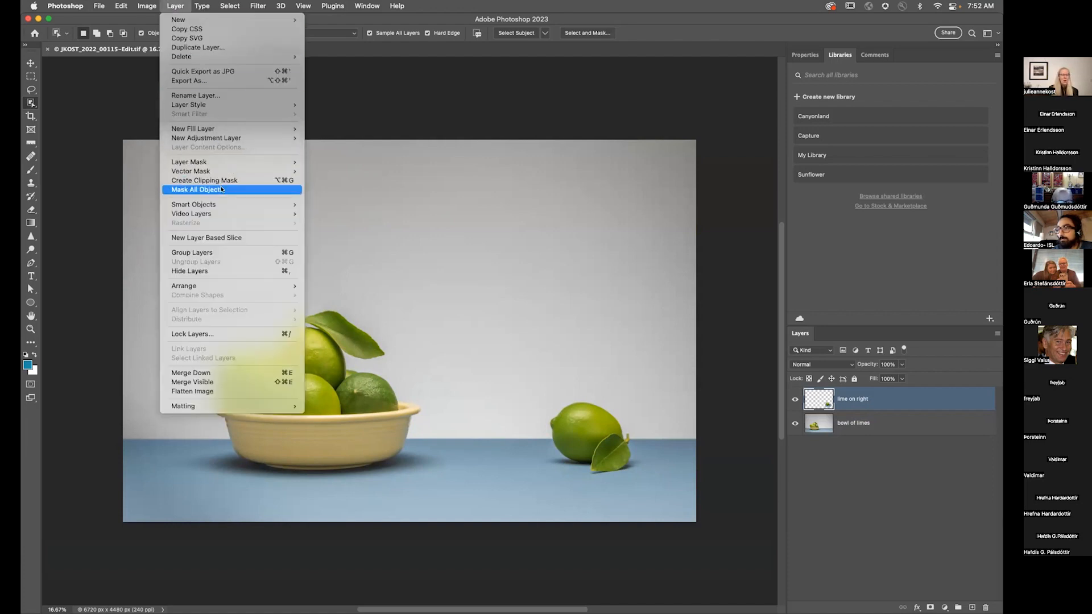
pyautogui.click(222, 189)
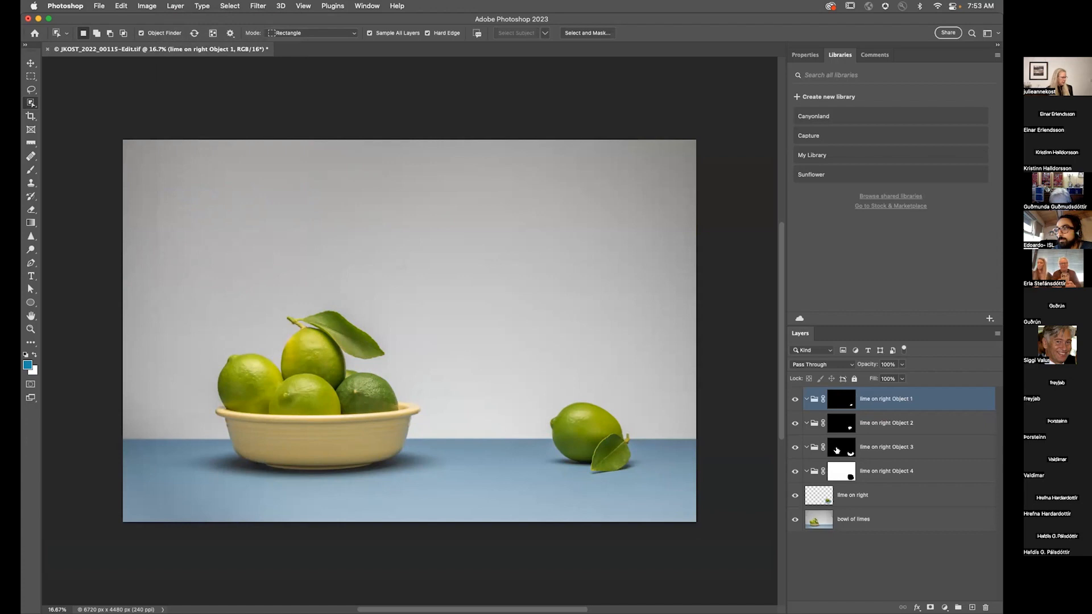
# Step: Inspect the layer masks of the new lime on right object groups
pyautogui.keyDown('alt'); pyautogui.click(837, 450); pyautogui.keyUp('alt')
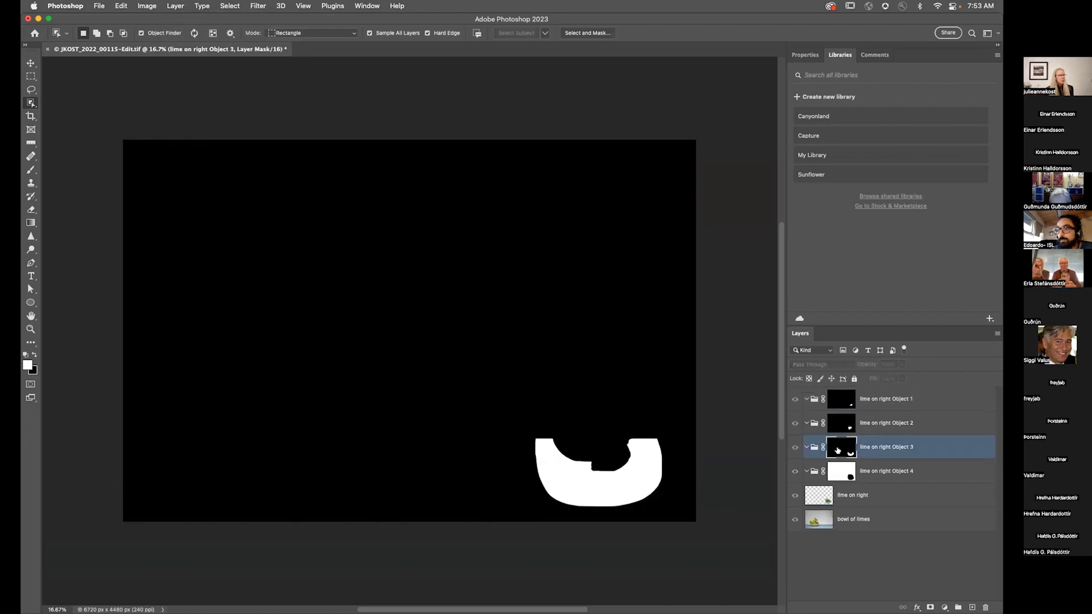
pyautogui.click(839, 426)
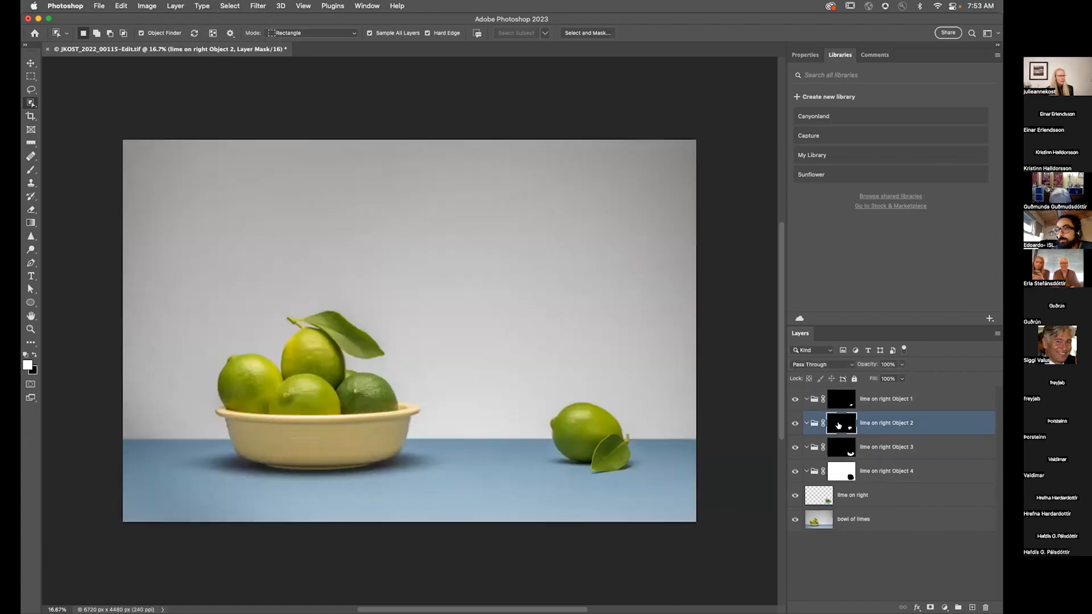
pyautogui.keyDown('alt'); pyautogui.click(838, 425); pyautogui.keyUp('alt')
pyautogui.click(838, 425)
pyautogui.keyDown('alt'); pyautogui.click(843, 401); pyautogui.keyUp('alt')
pyautogui.click(843, 401)
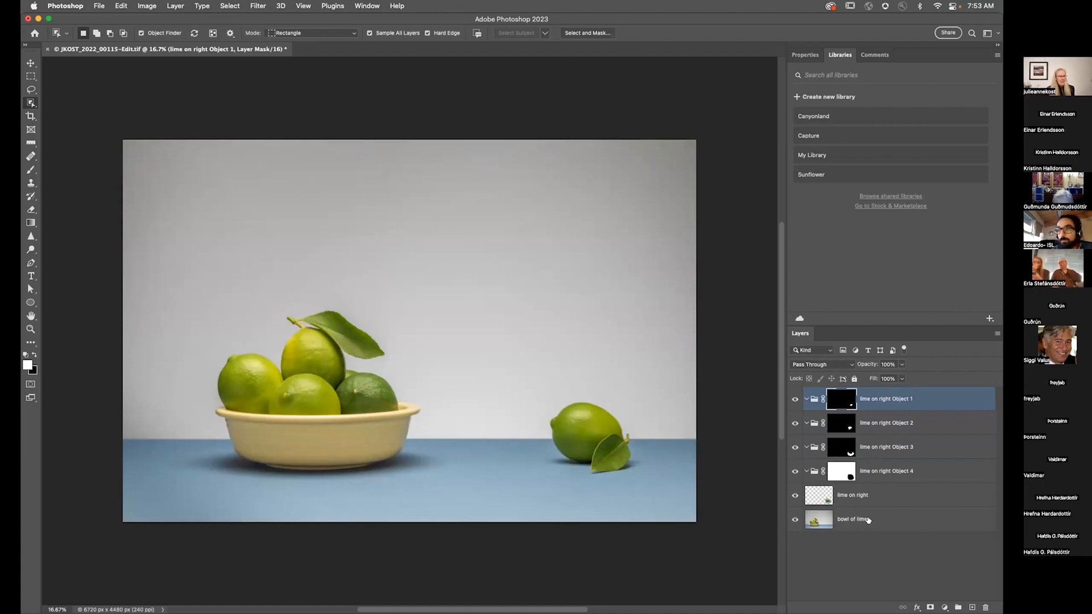
# Step: Apply Mask All Objects to the bowl of limes layer
pyautogui.click(868, 520)
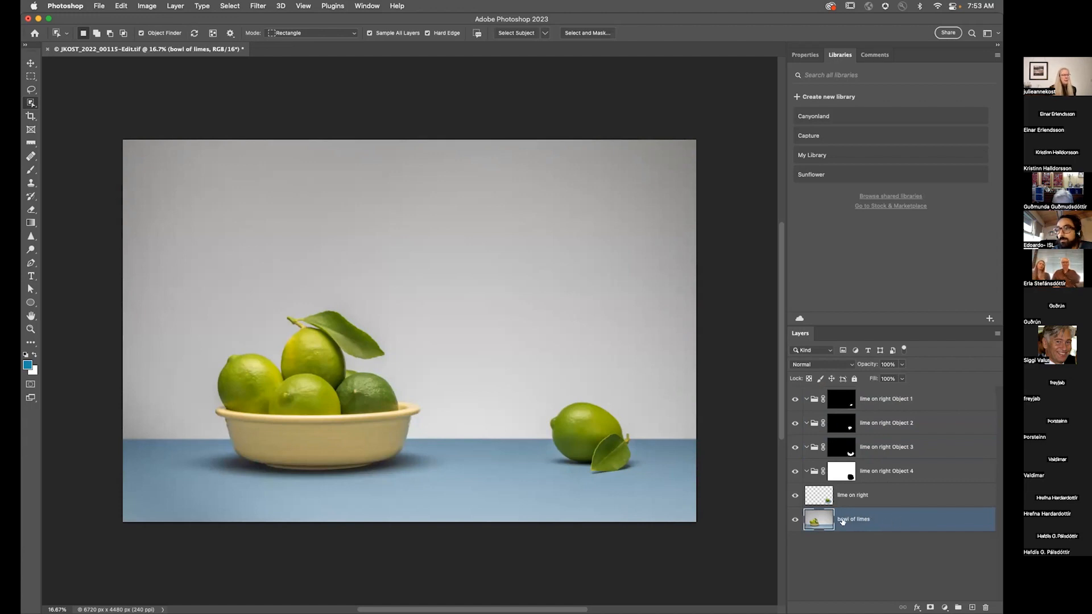
pyautogui.click(175, 6)
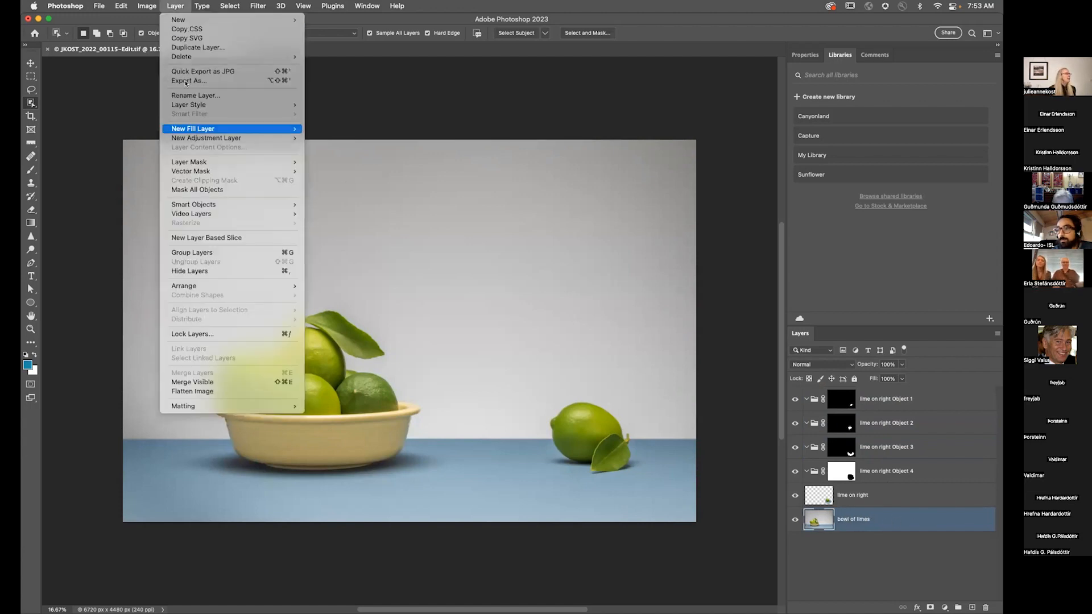
pyautogui.click(206, 190)
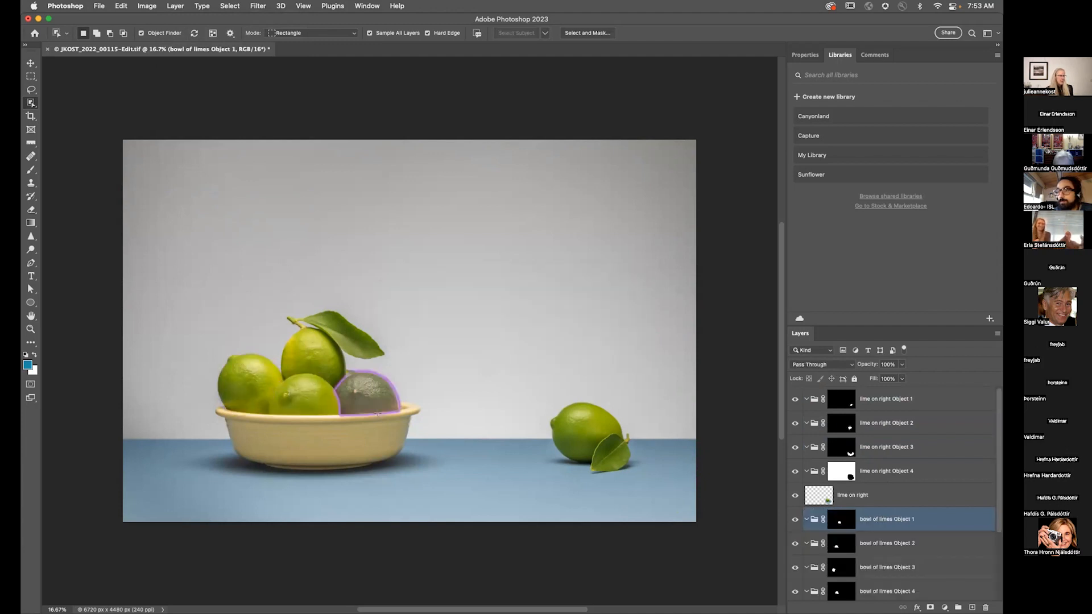
# Step: Add a Hue/Saturation adjustment to the bowl of limes Object 6 group with Hue -49 and Saturation -36
pyautogui.scroll(-3, 934, 478)
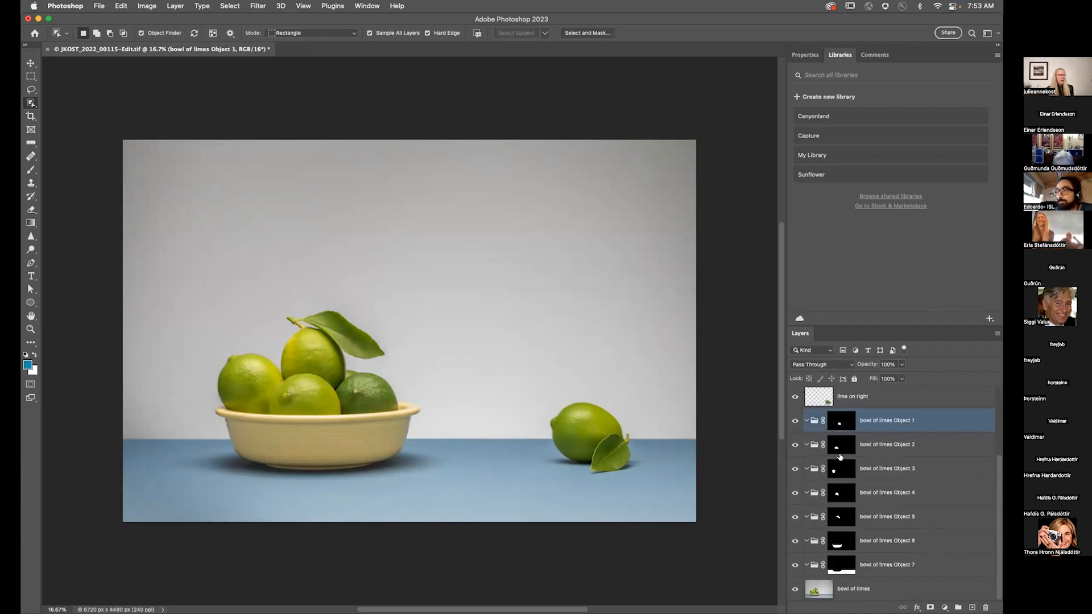
pyautogui.keyDown('alt'); pyautogui.click(840, 517); pyautogui.keyUp('alt')
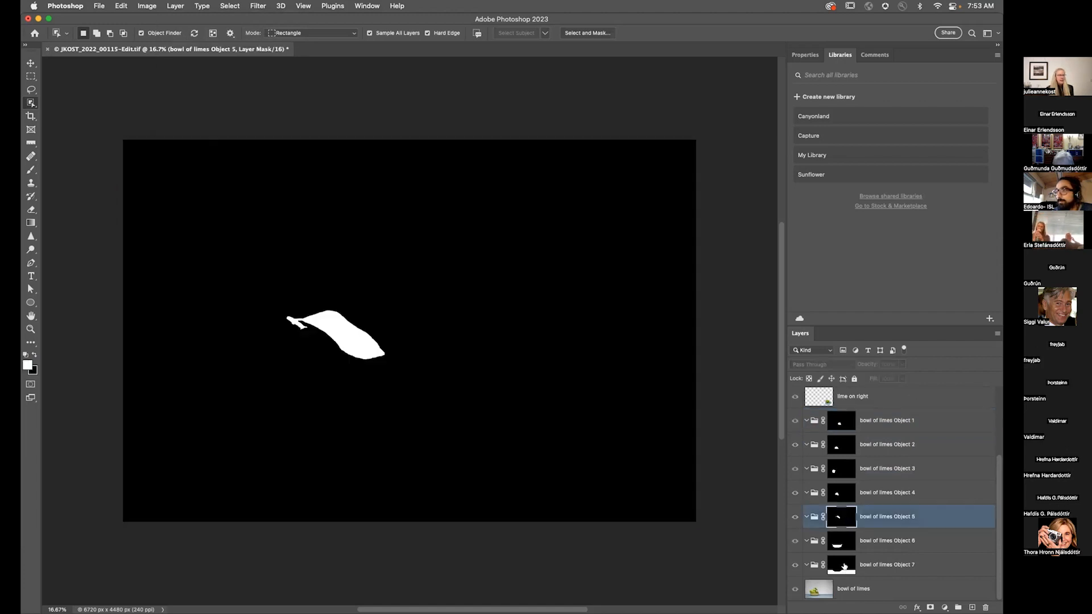
pyautogui.click(837, 541)
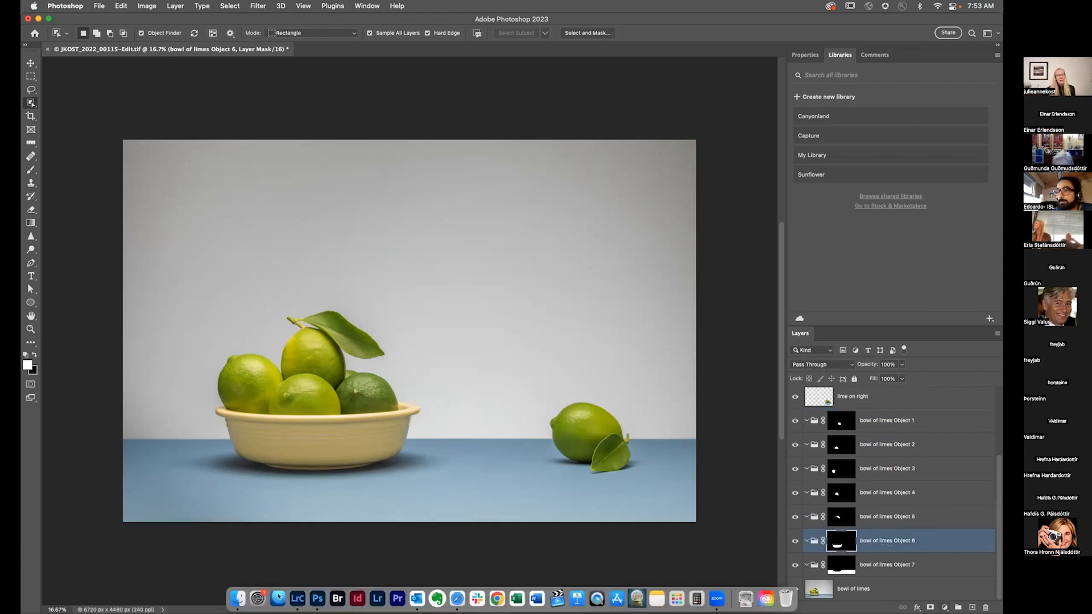
pyautogui.click(945, 607)
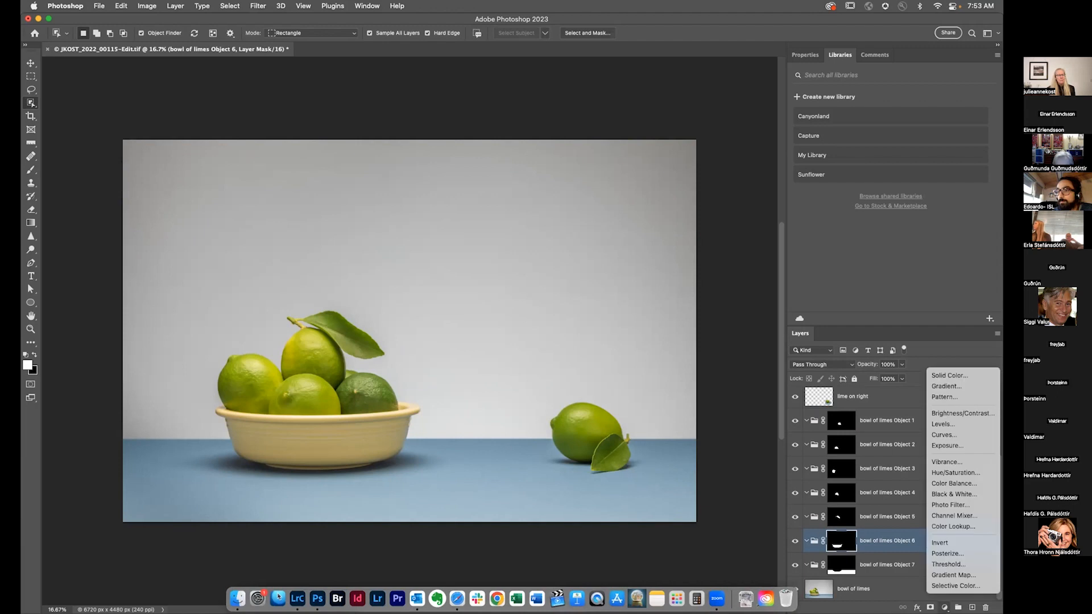
pyautogui.click(942, 474)
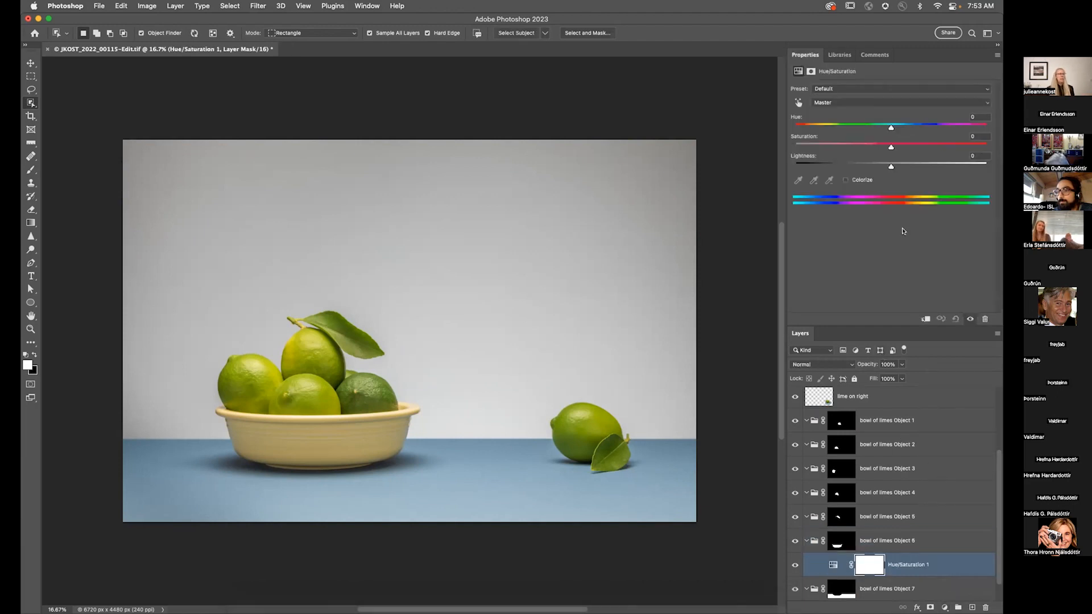
pyautogui.moveTo(892, 147); pyautogui.dragTo(846, 128)
# Step: Lasso the inside of the bowl's rim and fill that area with white in the bowl of limes Object 6 group mask
pyautogui.press('super+1')
pyautogui.scroll(-10, 544, 374)
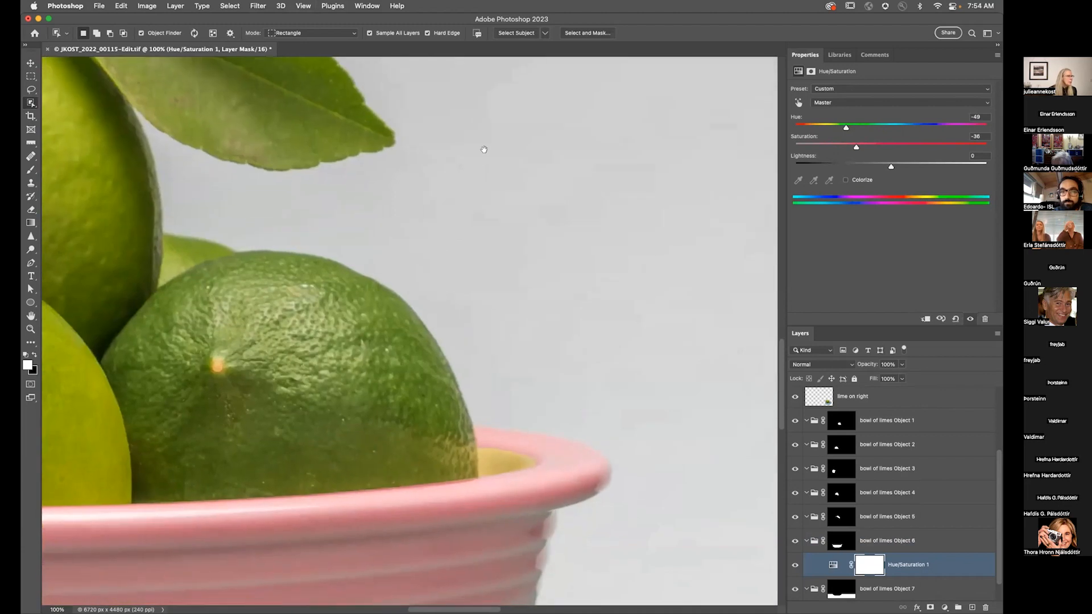
pyautogui.press('l')
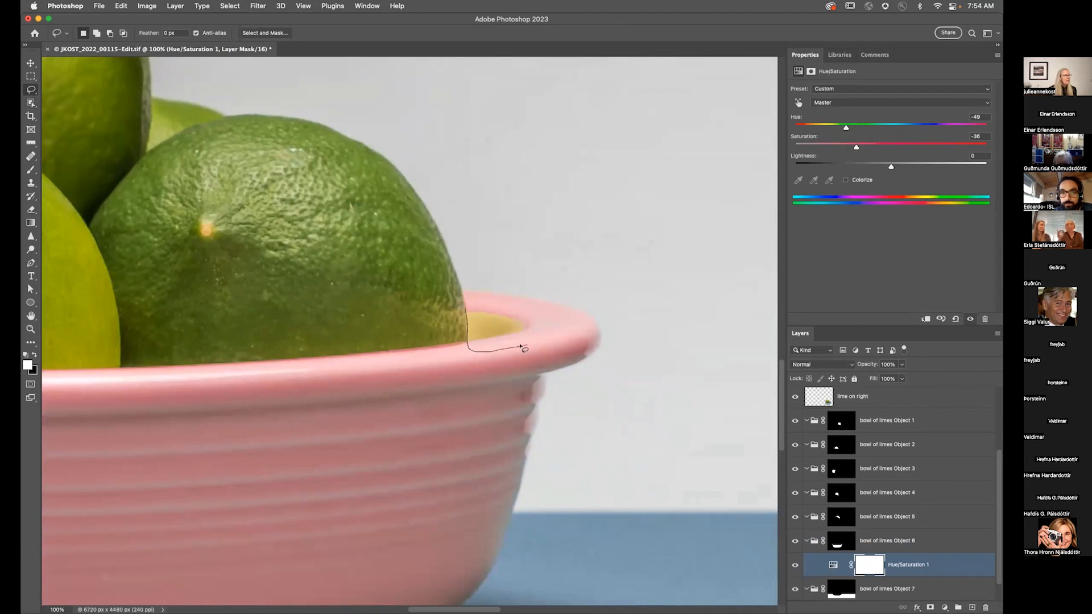
pyautogui.moveTo(486, 304); pyautogui.dragTo(470, 312)
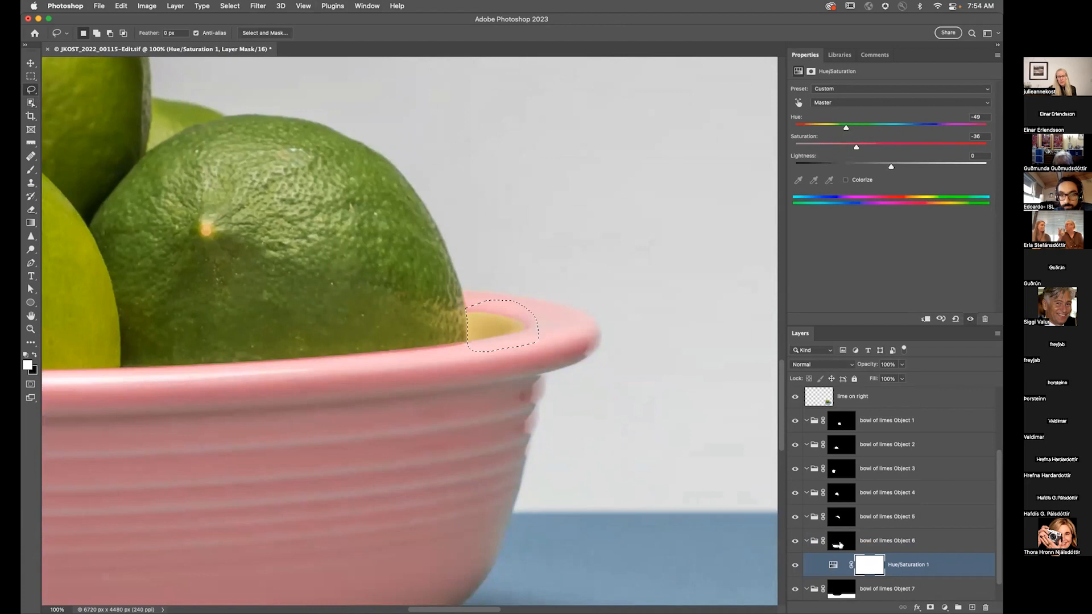
pyautogui.click(841, 546)
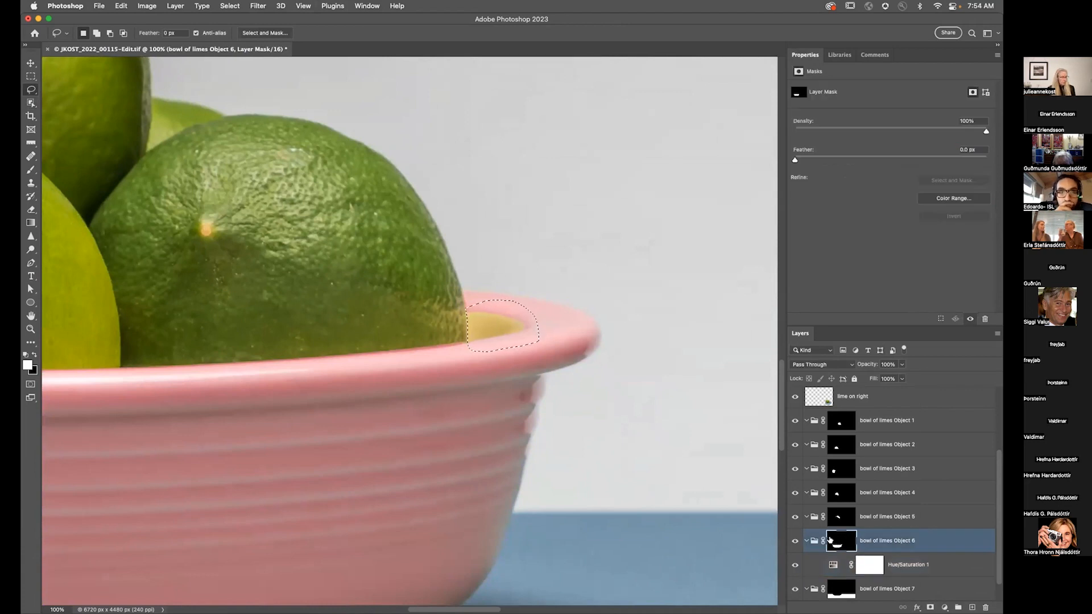
pyautogui.keyDown('alt'); pyautogui.click(833, 540); pyautogui.keyUp('alt')
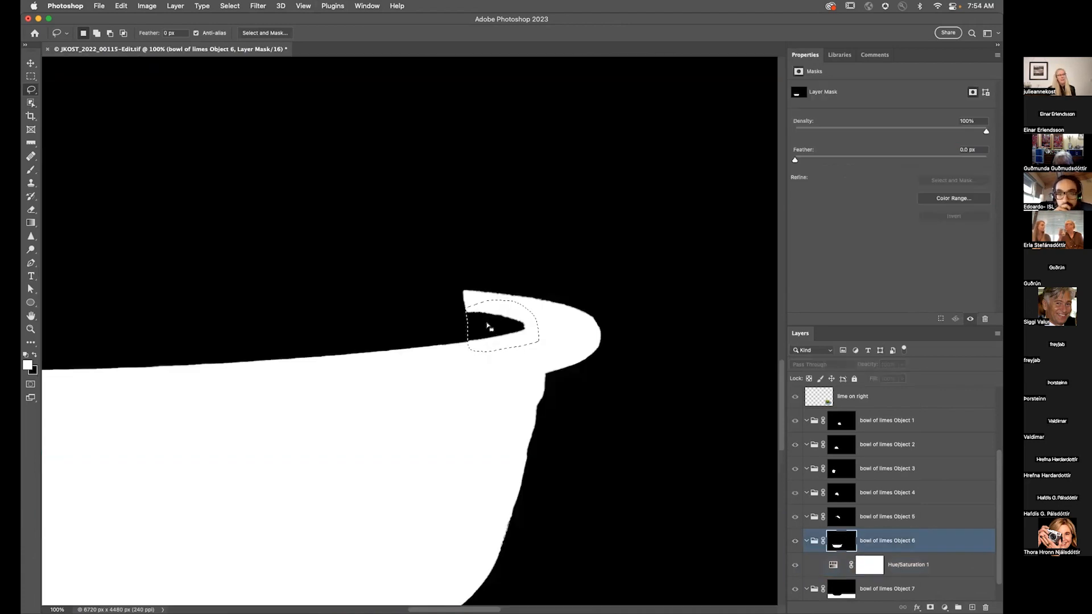
pyautogui.click(795, 542)
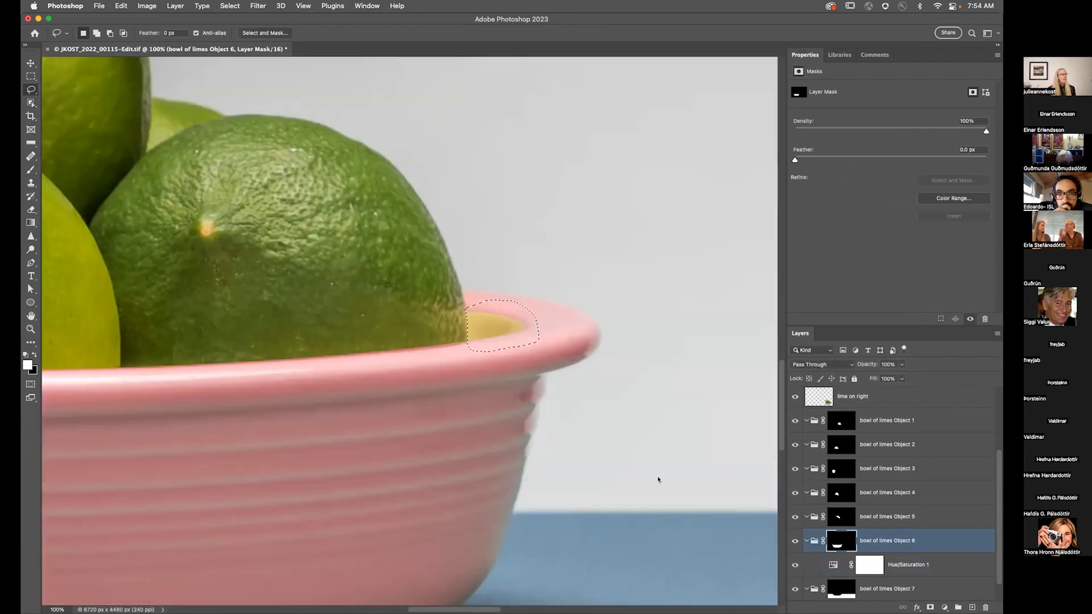
pyautogui.hotkey('alt', 'BackSpace')
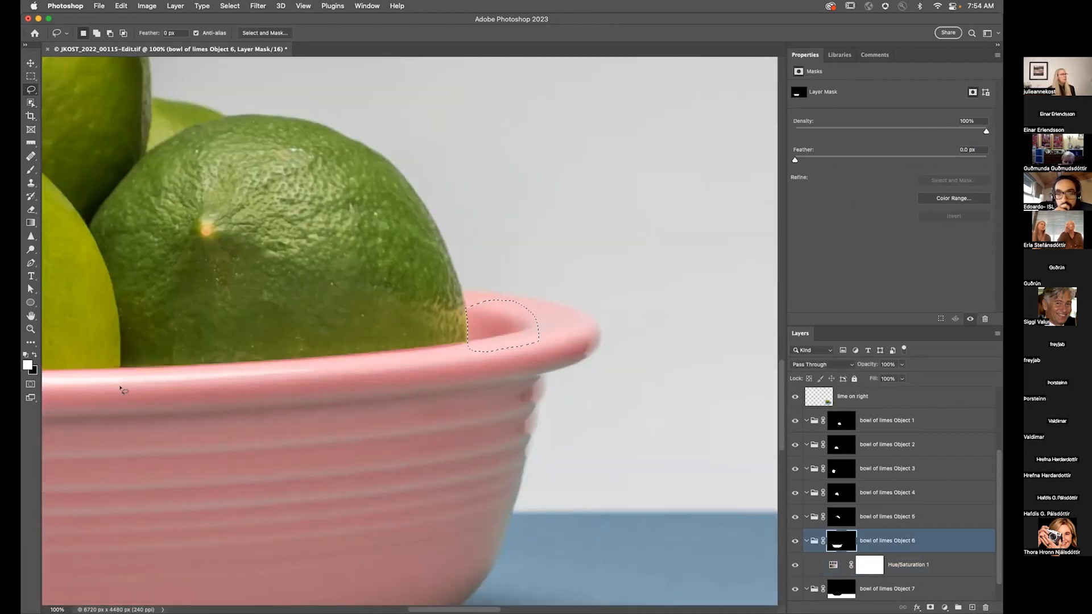
pyautogui.press('super+d')
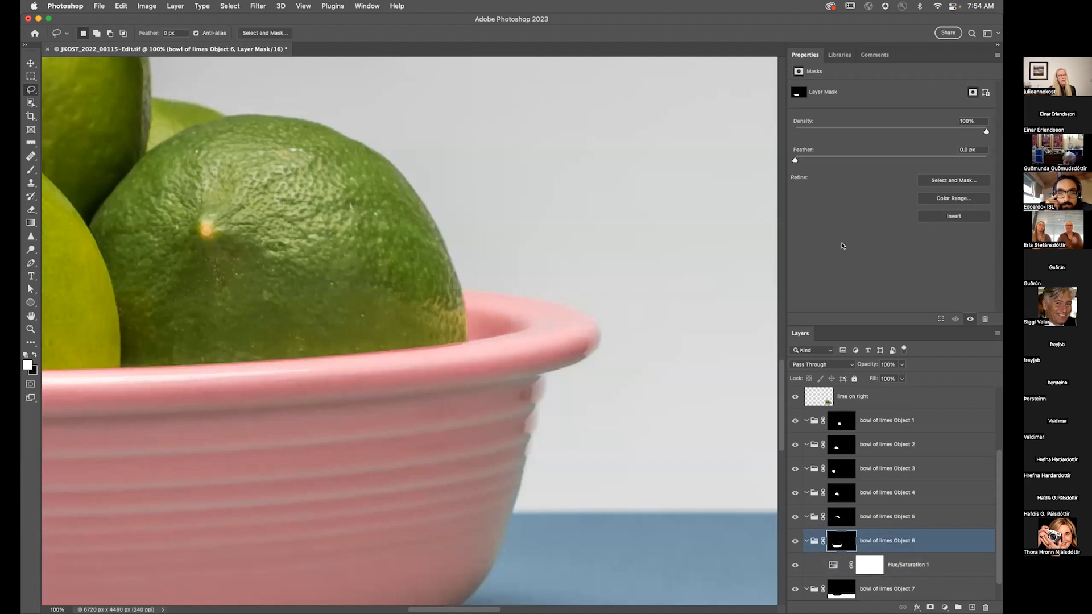
# Step: Set the bowl of limes Object 6 mask feather to 1.0 px
pyautogui.moveTo(801, 161); pyautogui.dragTo(804, 161)
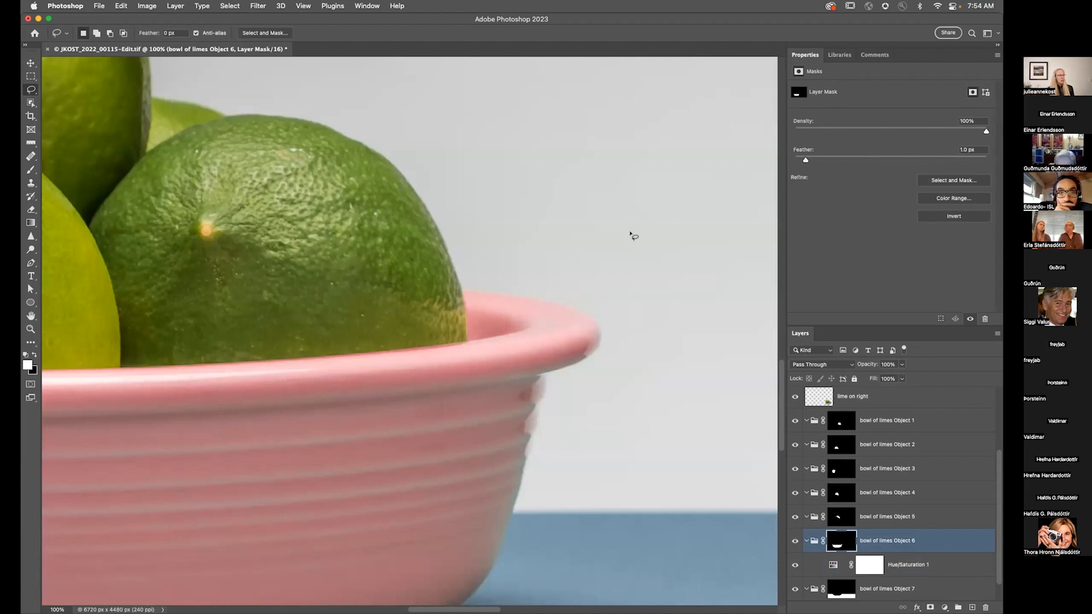
pyautogui.press('super+0')
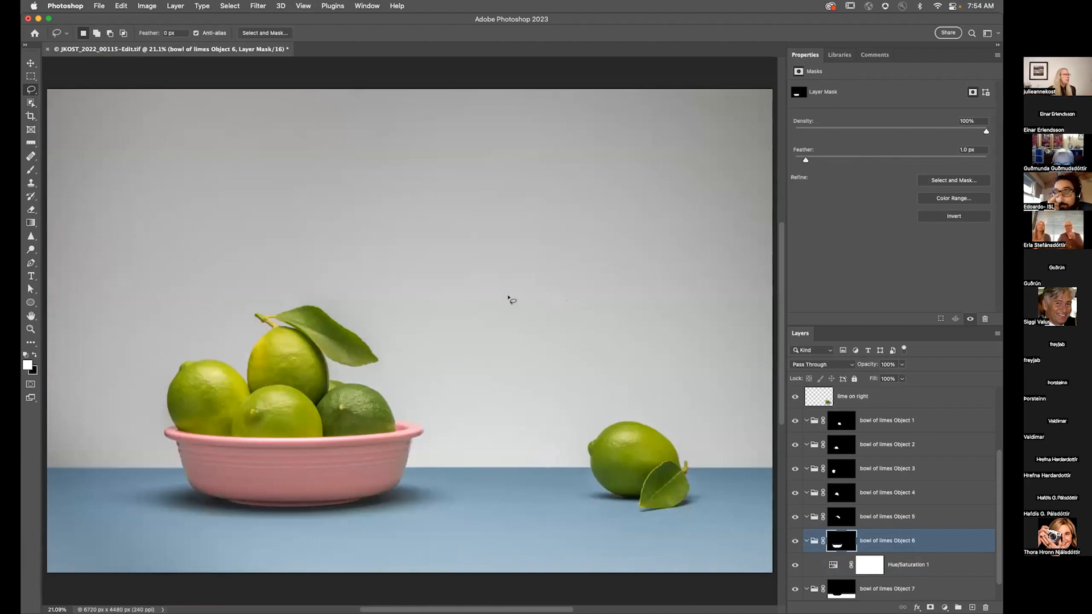
# Step: Switch to Lightroom Classic and open GrandmaUmbrellaBW.psd for editing in Photoshop
pyautogui.press('super+Tab')
pyautogui.press('super+Tab')
pyautogui.press('super+Tab')
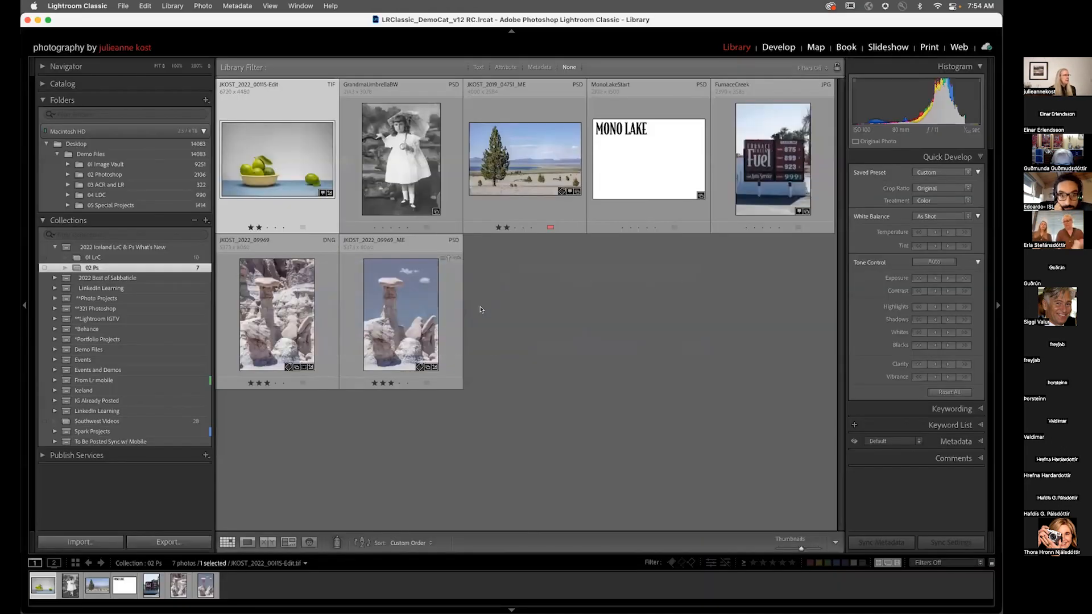
pyautogui.click(418, 178)
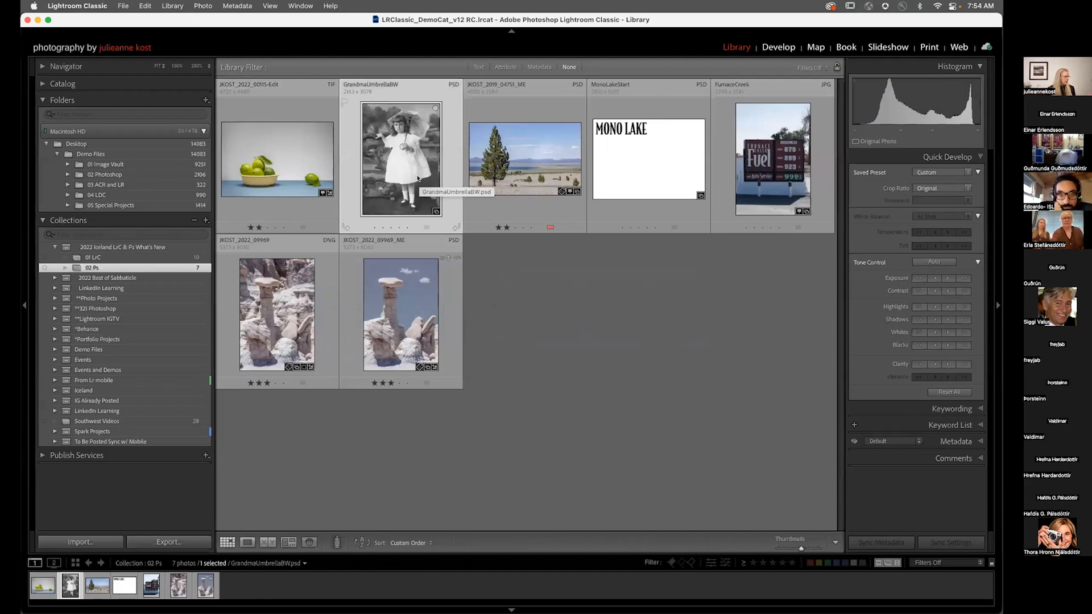
pyautogui.press('super+e')
pyautogui.click(581, 278)
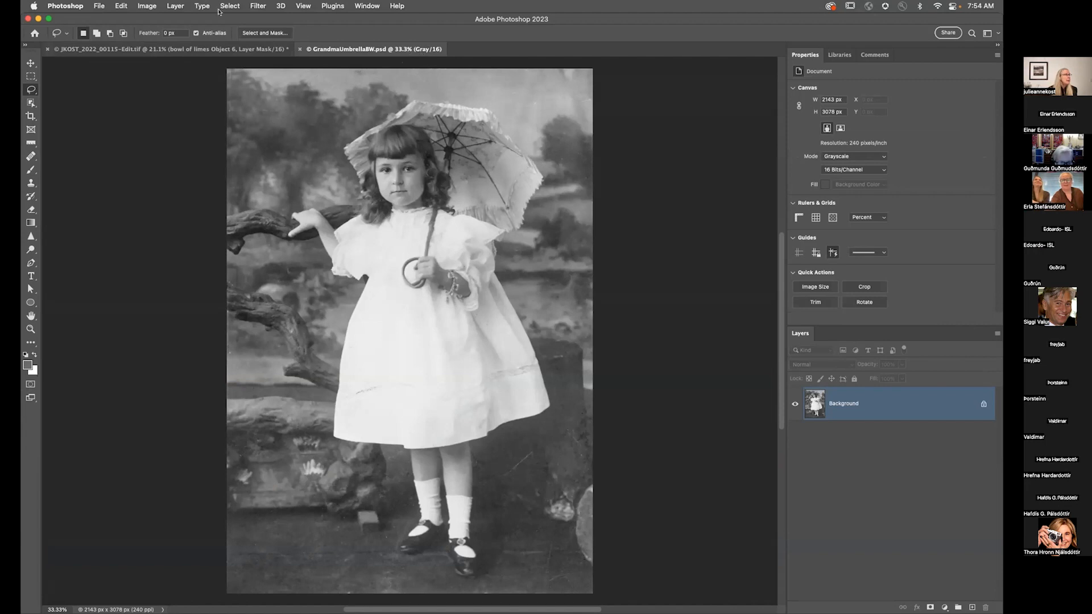
# Step: Convert the image mode of GrandmaUmbrellaBW.psd to RGB Color
pyautogui.click(174, 6)
pyautogui.moveTo(258, 5)
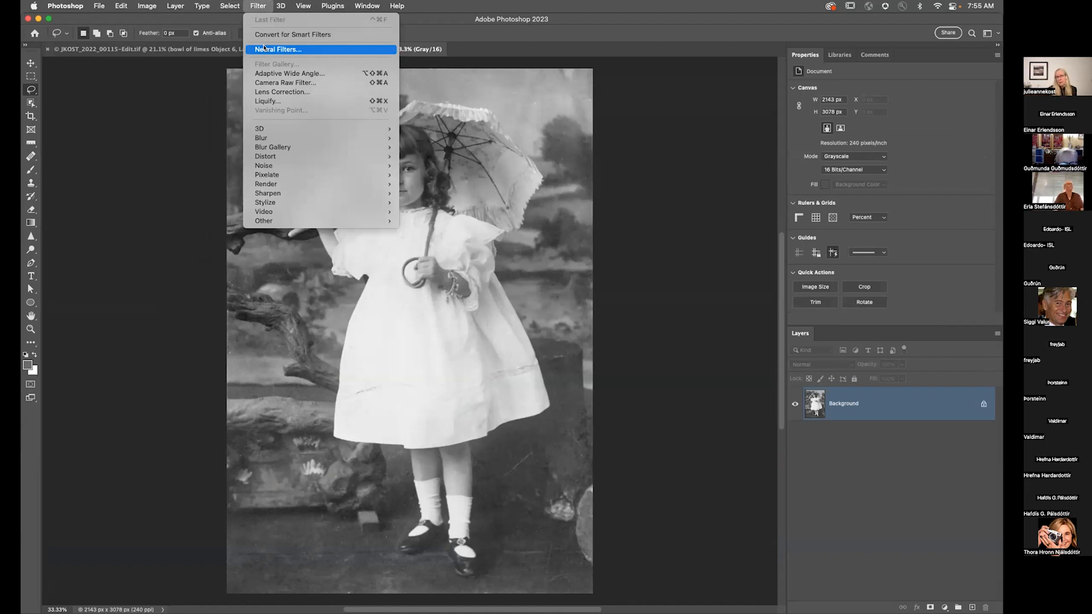
pyautogui.moveTo(146, 5)
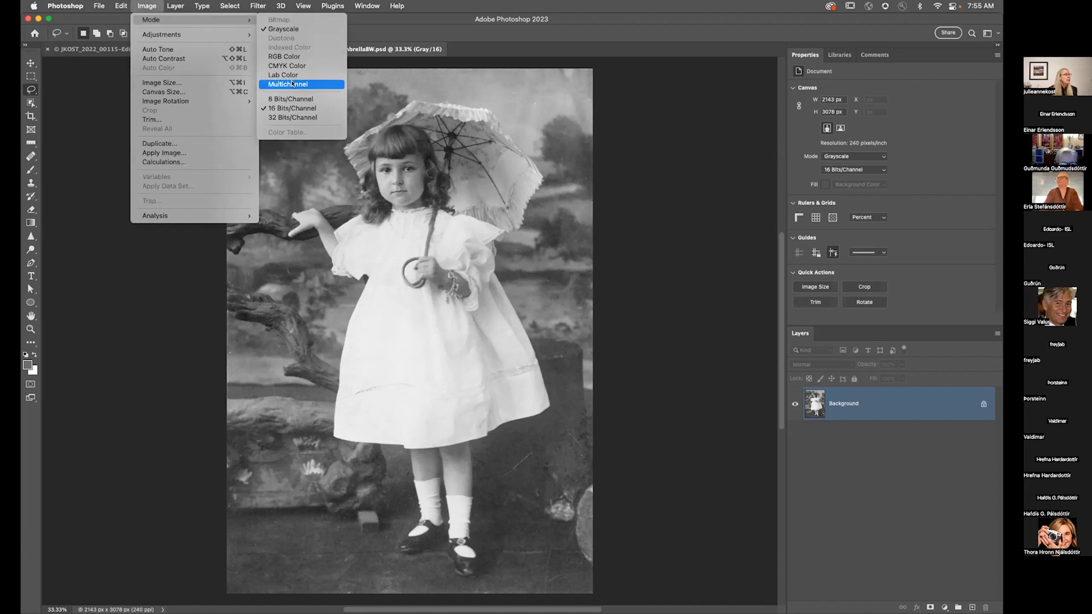
pyautogui.click(287, 57)
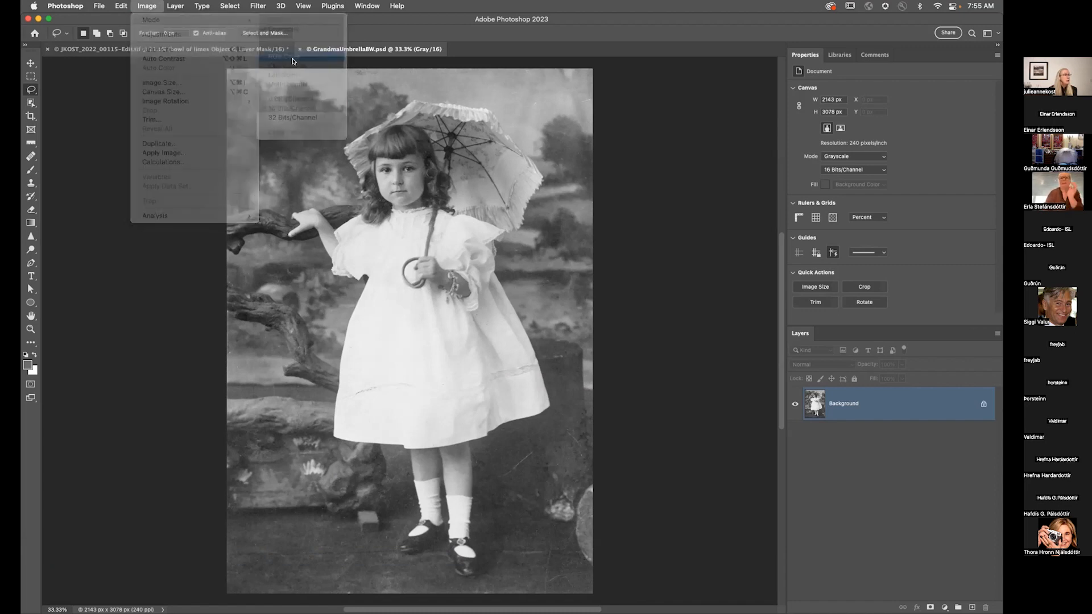
# Step: Open Neural Filters and set the output to Smart filter
pyautogui.click(263, 7)
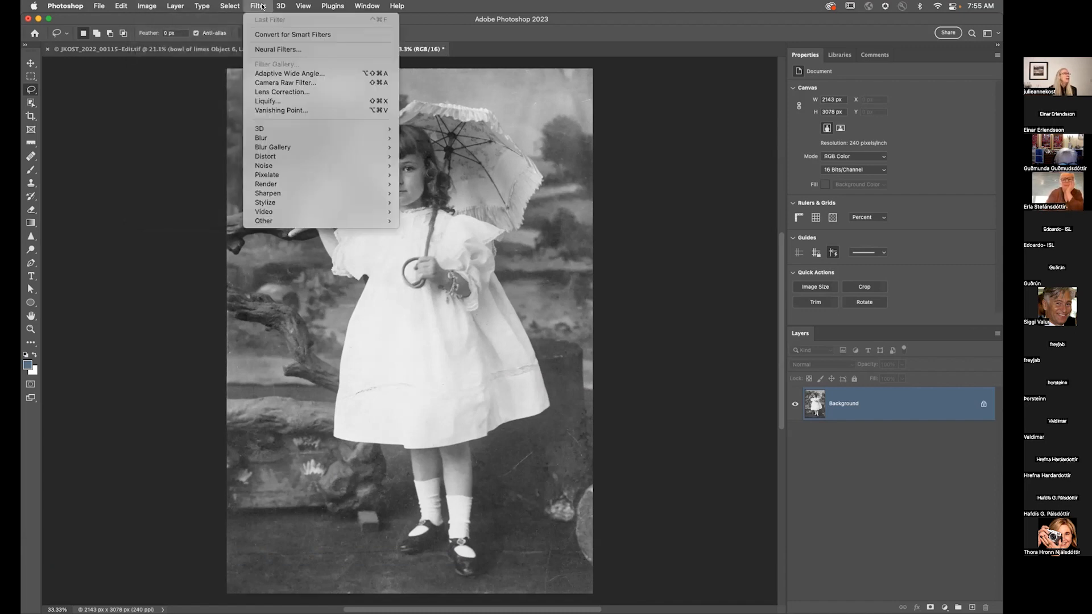
pyautogui.click(278, 49)
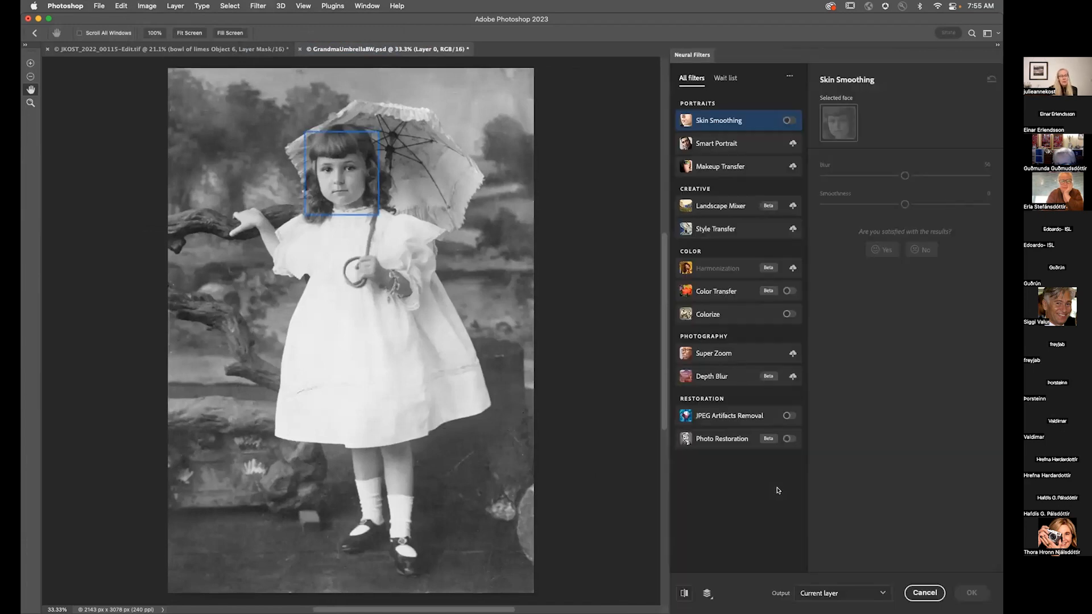
pyautogui.click(830, 594)
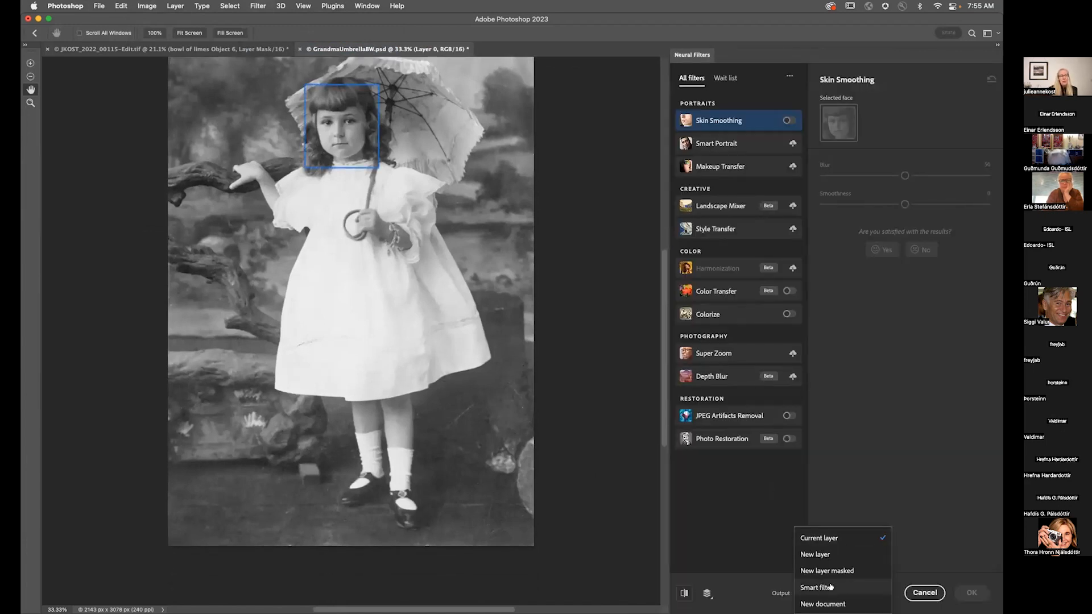
pyautogui.click(844, 589)
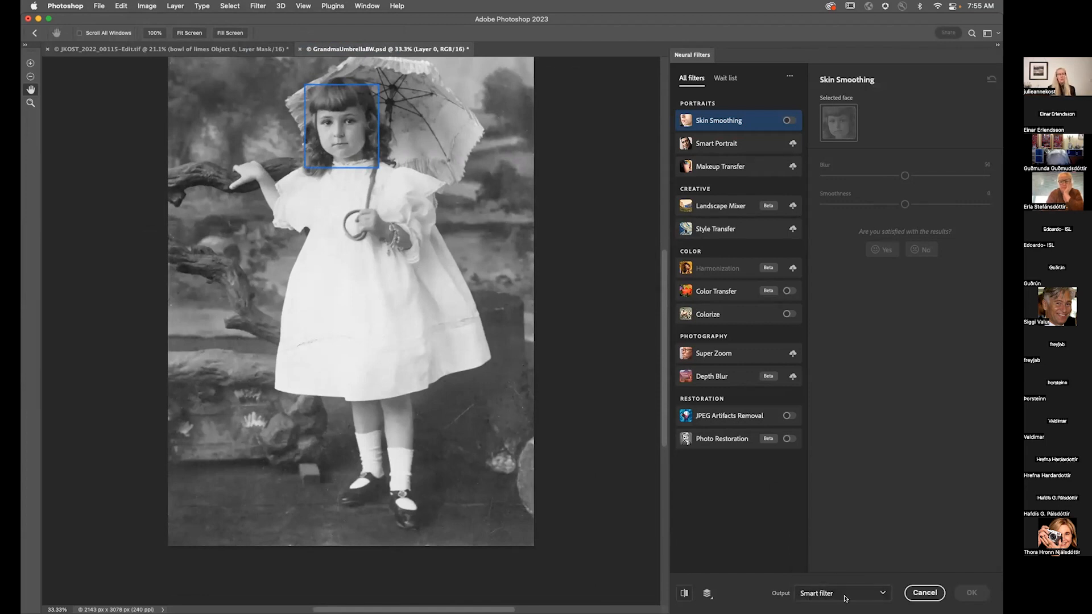
# Step: Select and enable the Photo Restoration neural filter
pyautogui.click(713, 440)
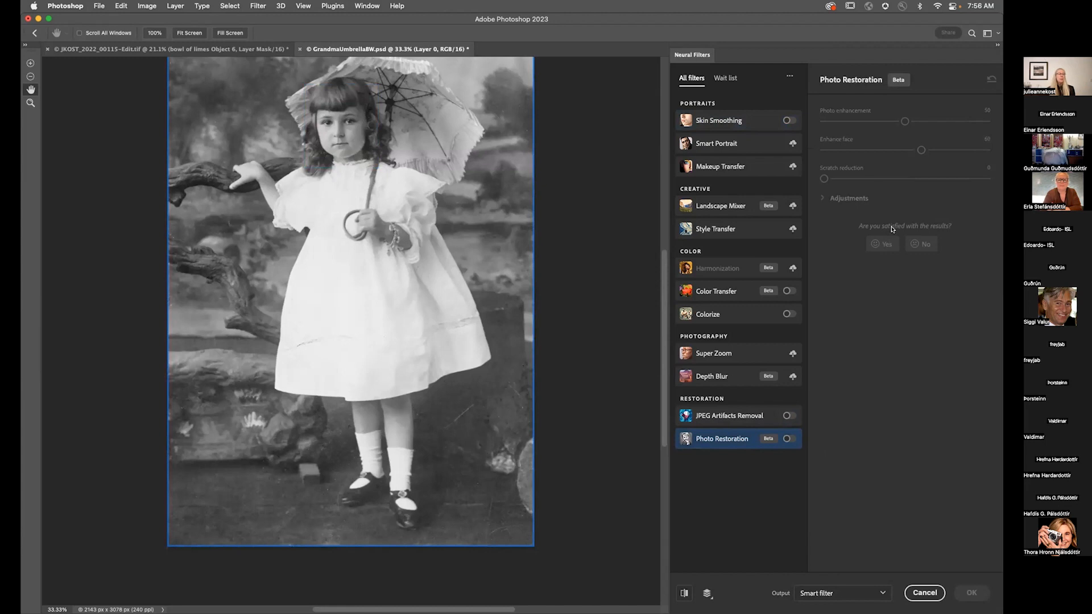
pyautogui.click(789, 439)
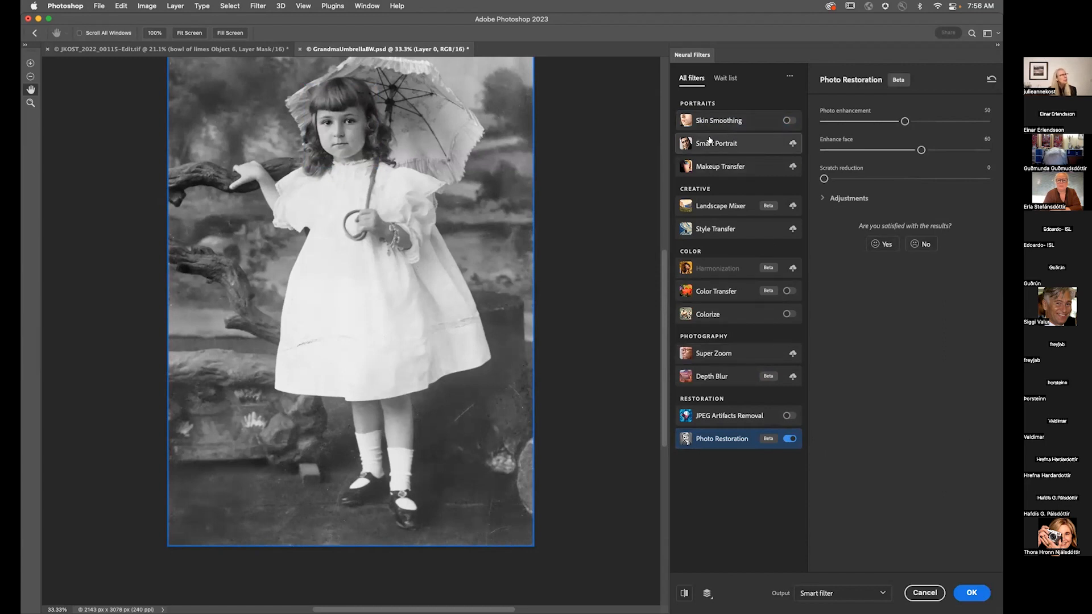
pyautogui.moveTo(725, 141)
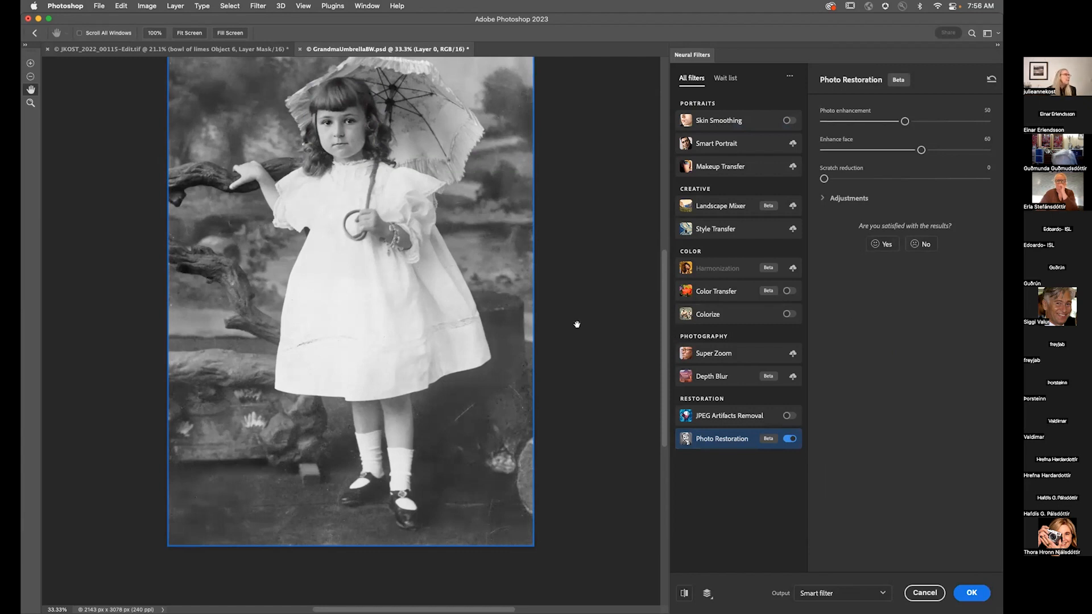
pyautogui.scroll(3, 508, 324)
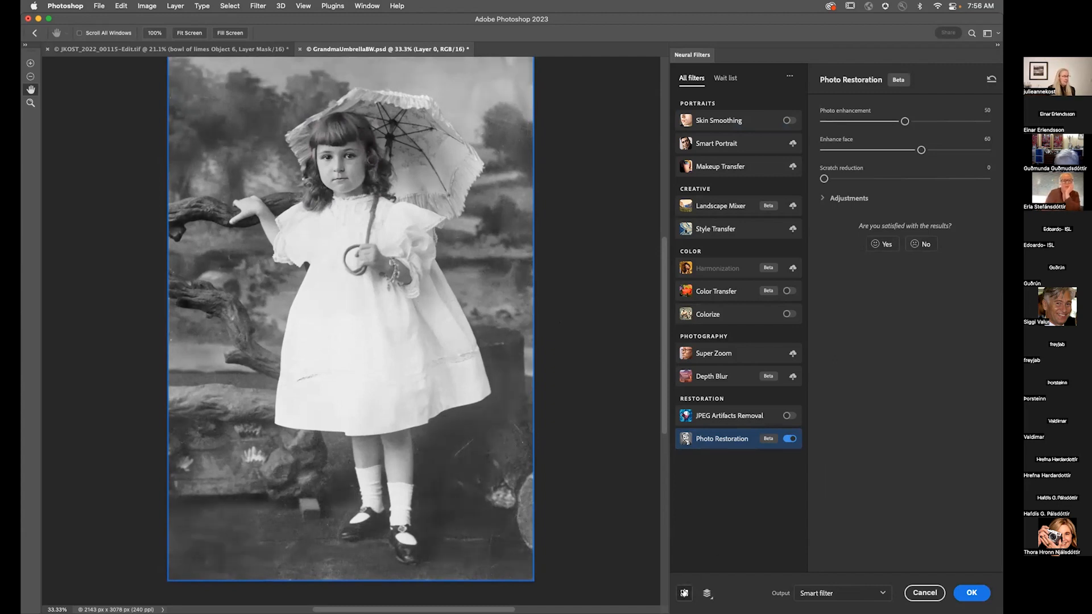
# Step: Zoom in on the girl's face and examine the Photo Restoration Adjustments options
pyautogui.press('super+1')
pyautogui.scroll(10, 536, 373)
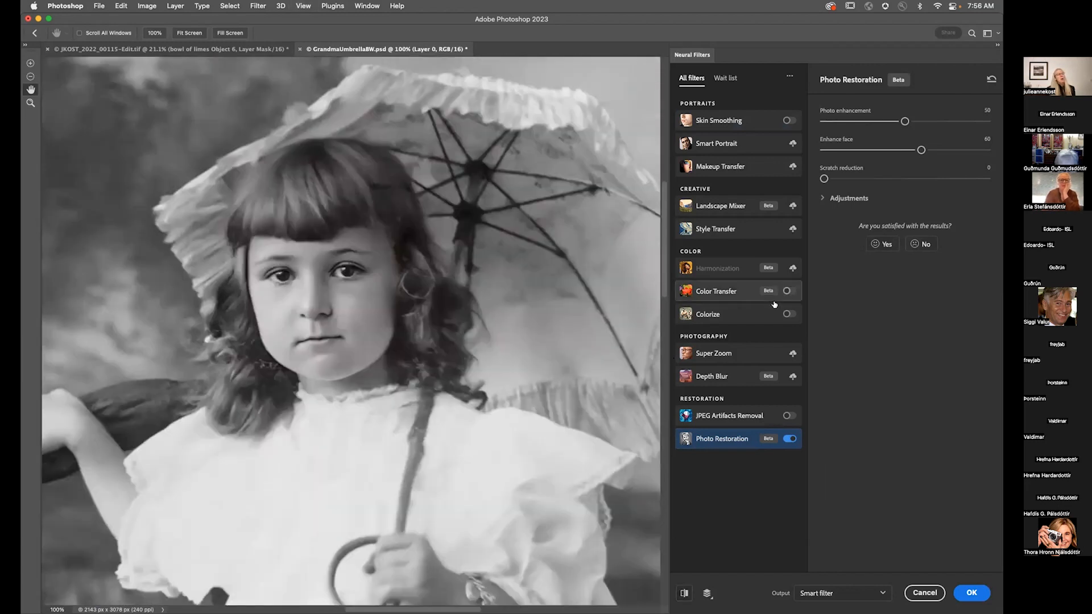
pyautogui.click(822, 199)
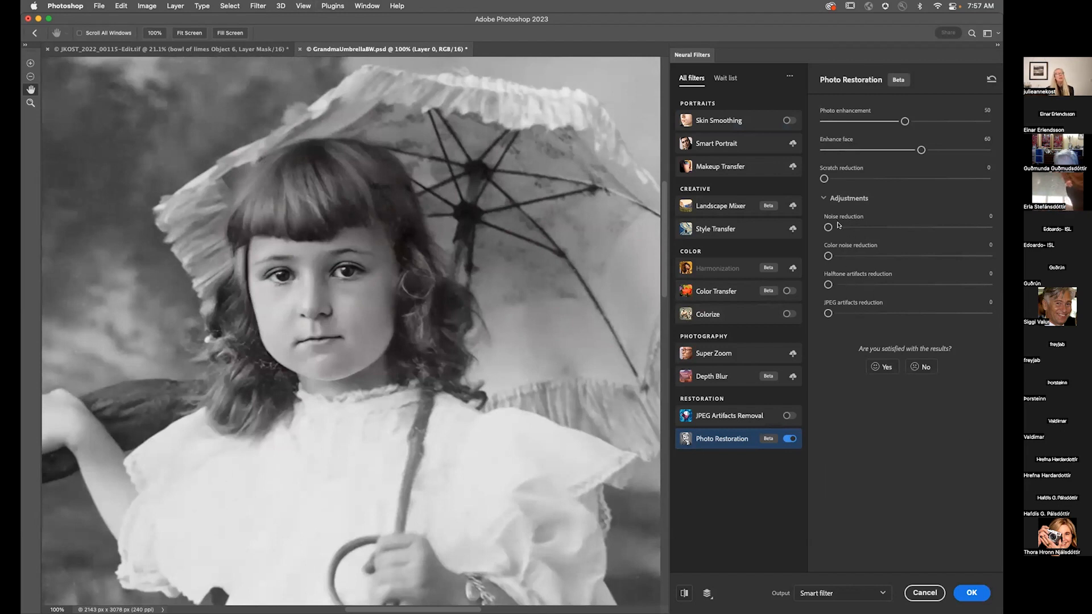
pyautogui.click(825, 198)
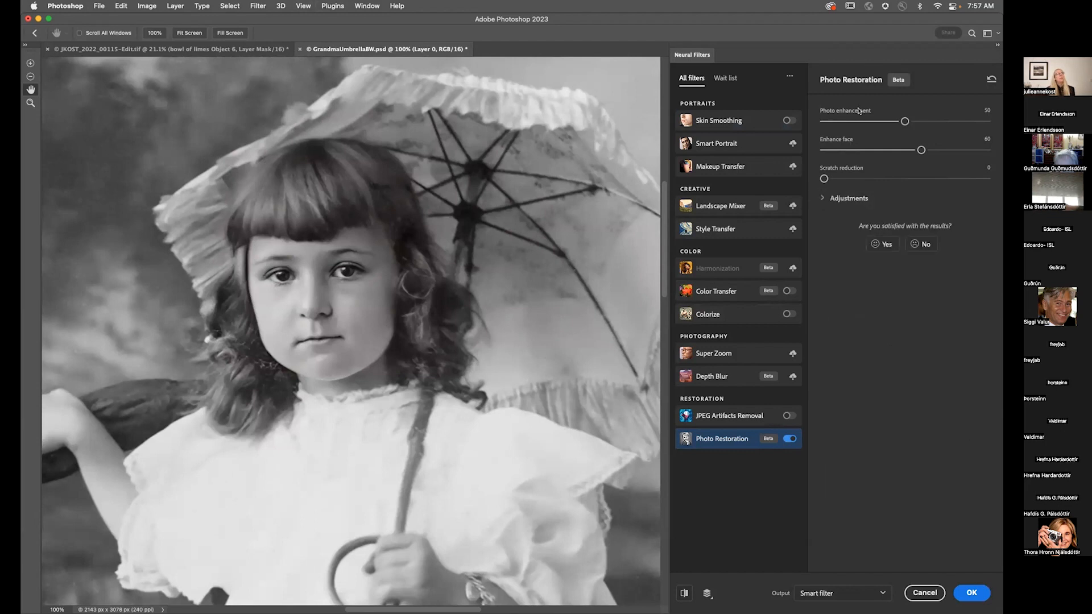
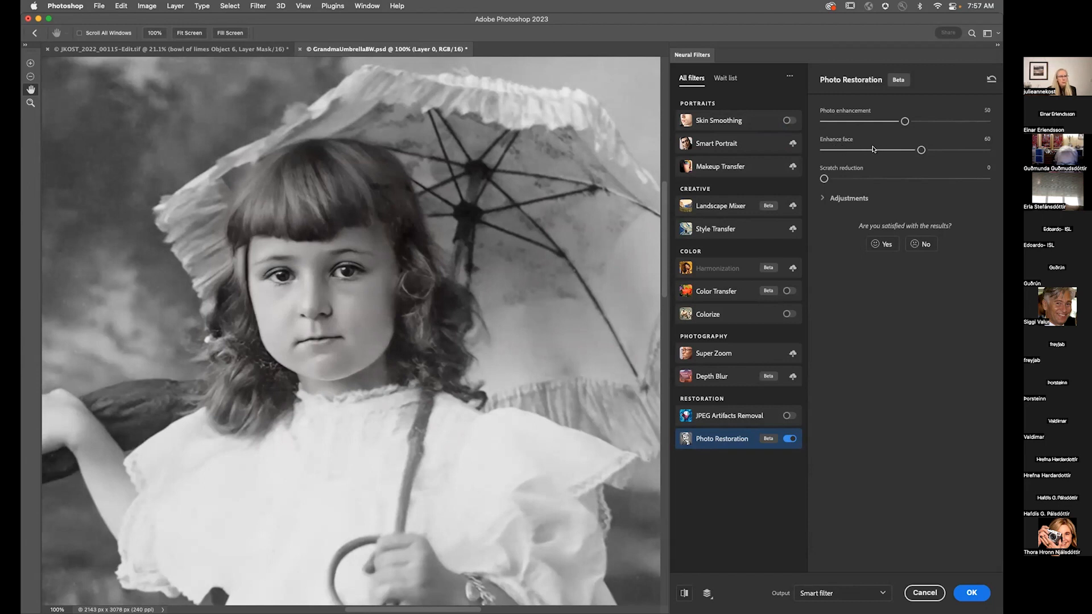
# Step: Set Photo Restoration's Photo enhancement to 50, Enhance face to 0 and Scratch reduction to 50
pyautogui.moveTo(921, 150); pyautogui.dragTo(822, 151)
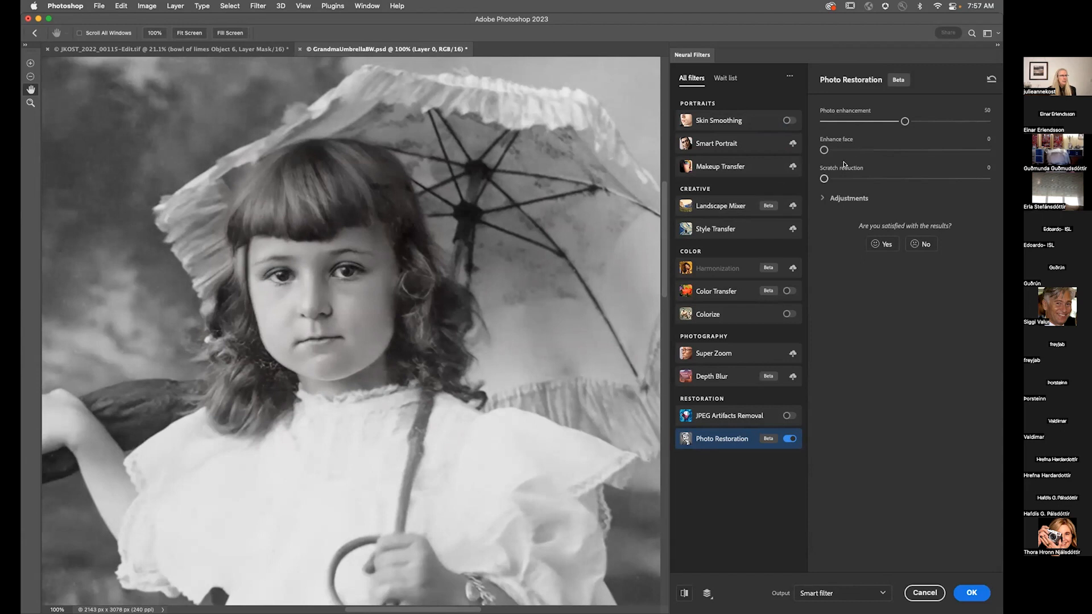
pyautogui.moveTo(905, 121); pyautogui.dragTo(995, 125)
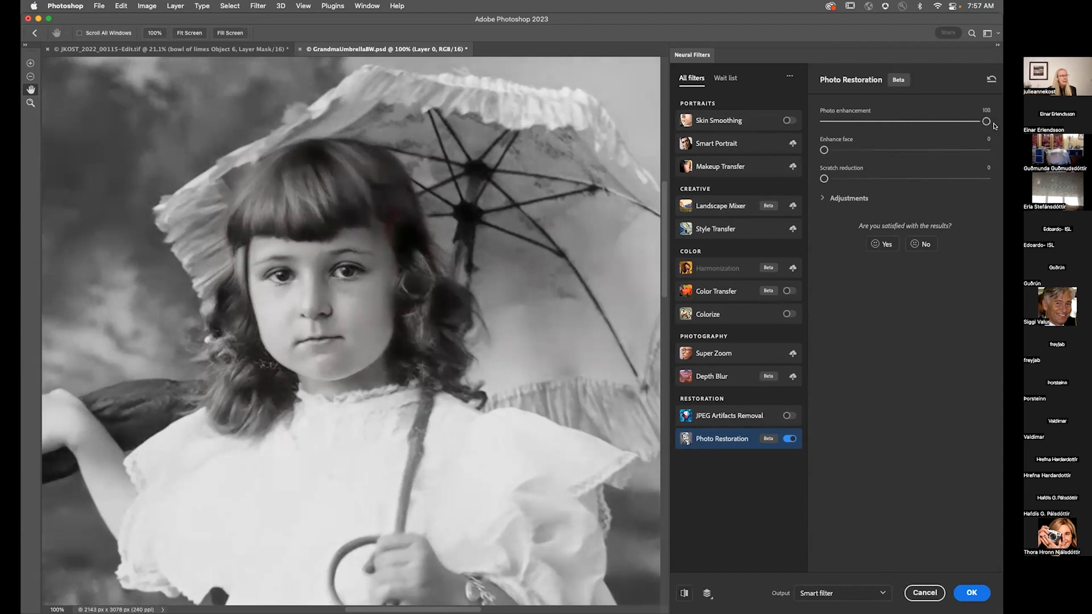
pyautogui.click(902, 120)
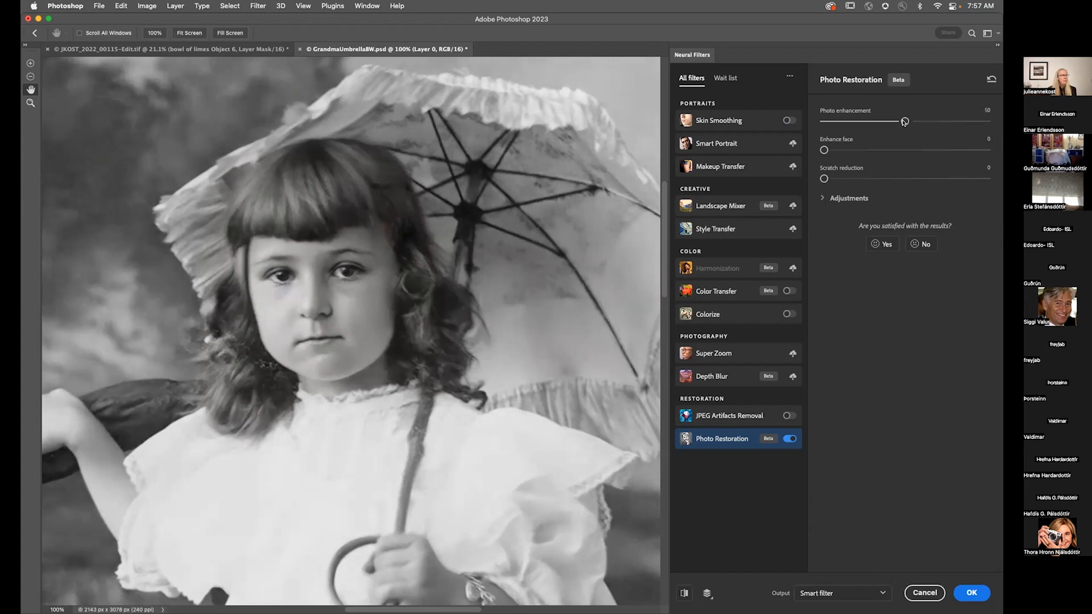
pyautogui.moveTo(825, 179); pyautogui.dragTo(905, 180)
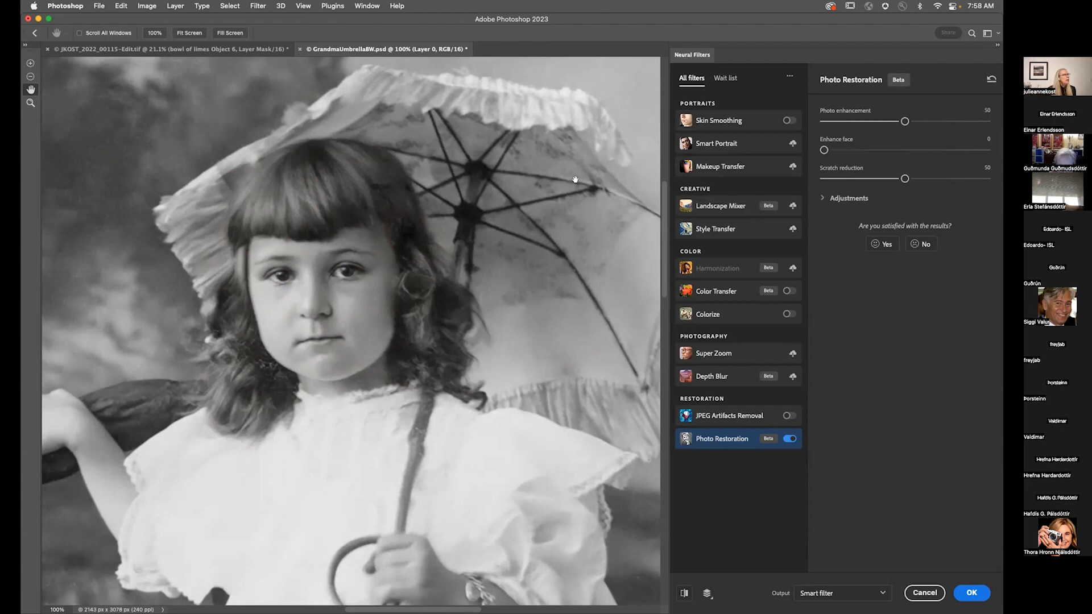
# Step: Apply the Photo Restoration filter as a smart filter
pyautogui.moveTo(563, 244); pyautogui.dragTo(464, 283)
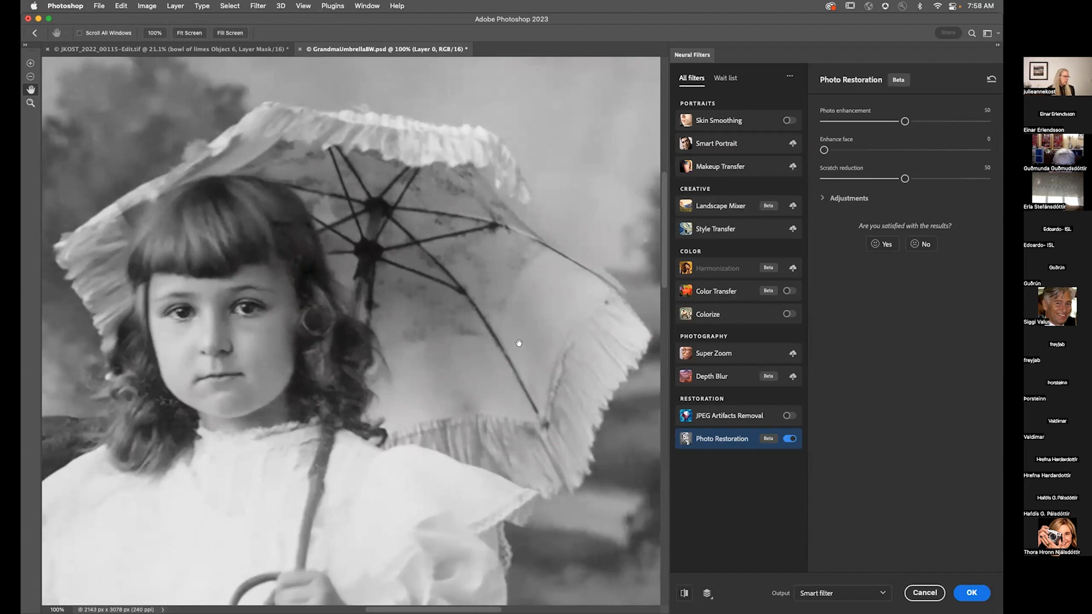
pyautogui.press('super+0')
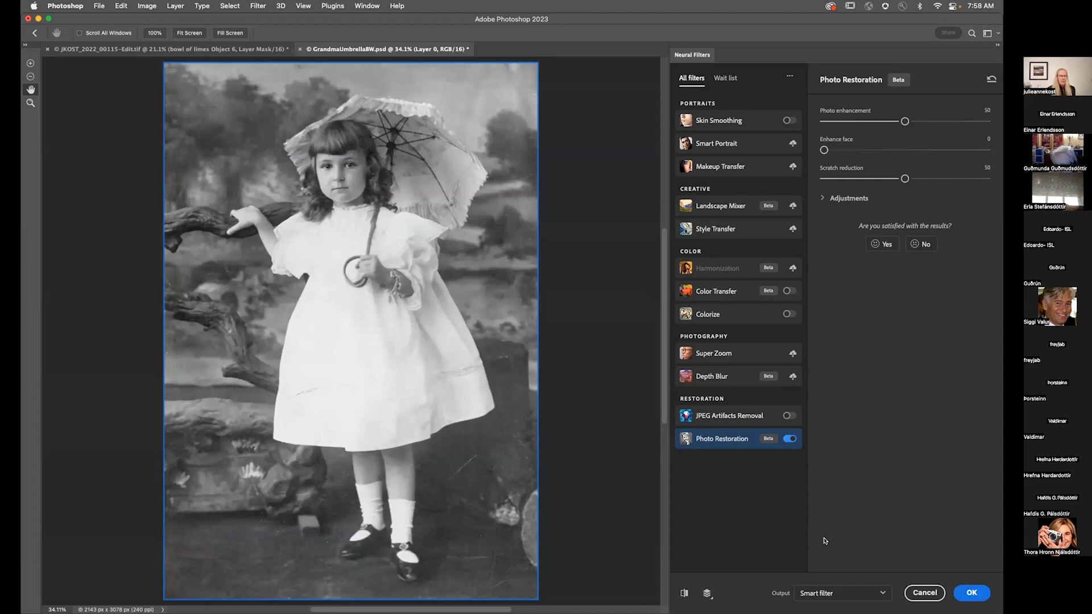
pyautogui.click(964, 592)
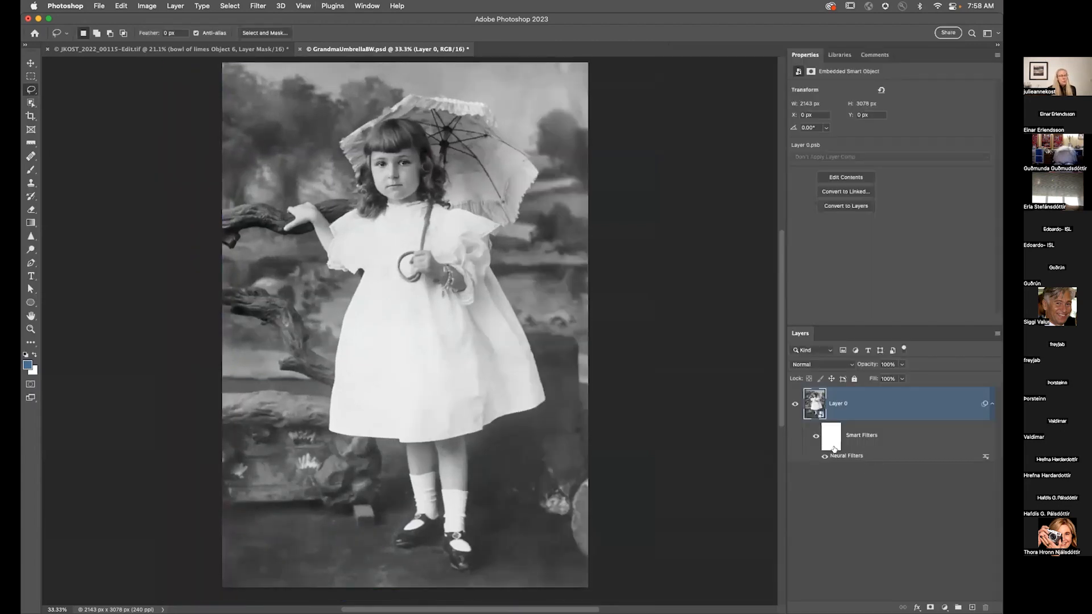
# Step: Select the smart filter mask and switch to the Brush tool with black as the foreground colour
pyautogui.click(832, 435)
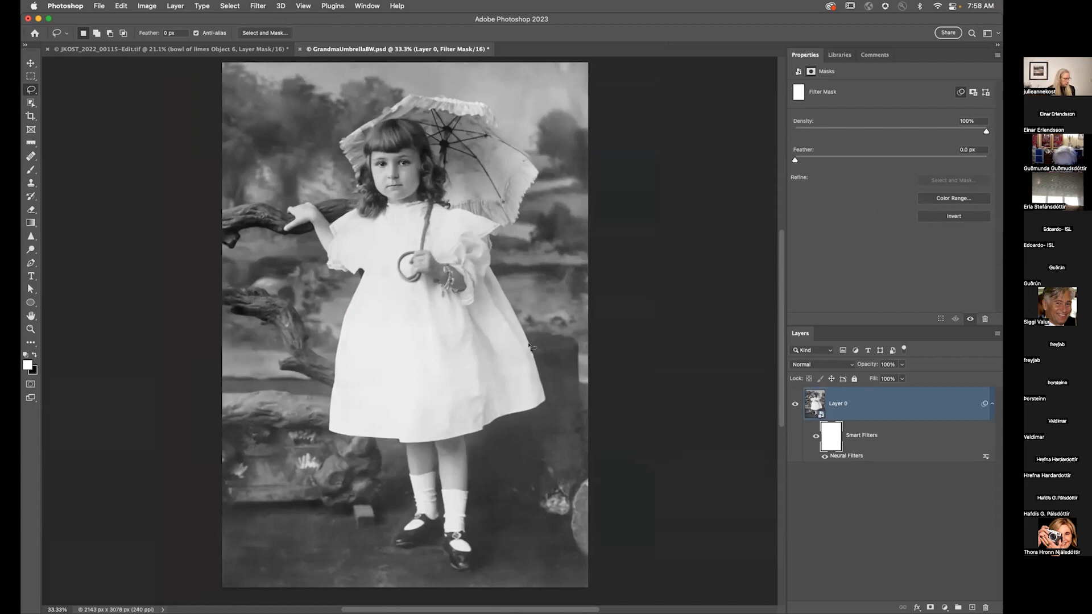
pyautogui.press('b')
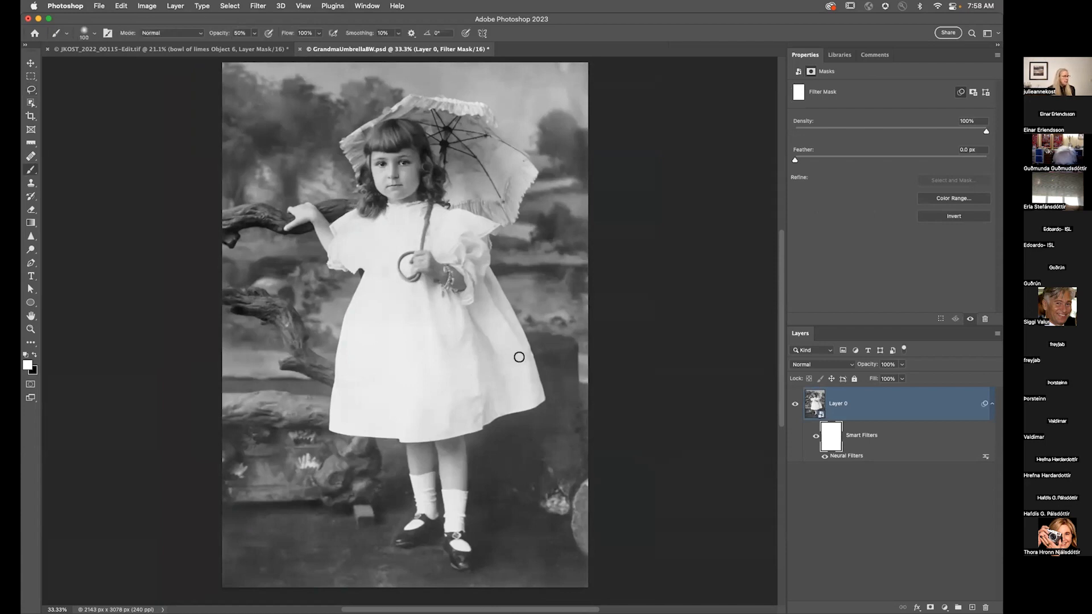
pyautogui.press('x')
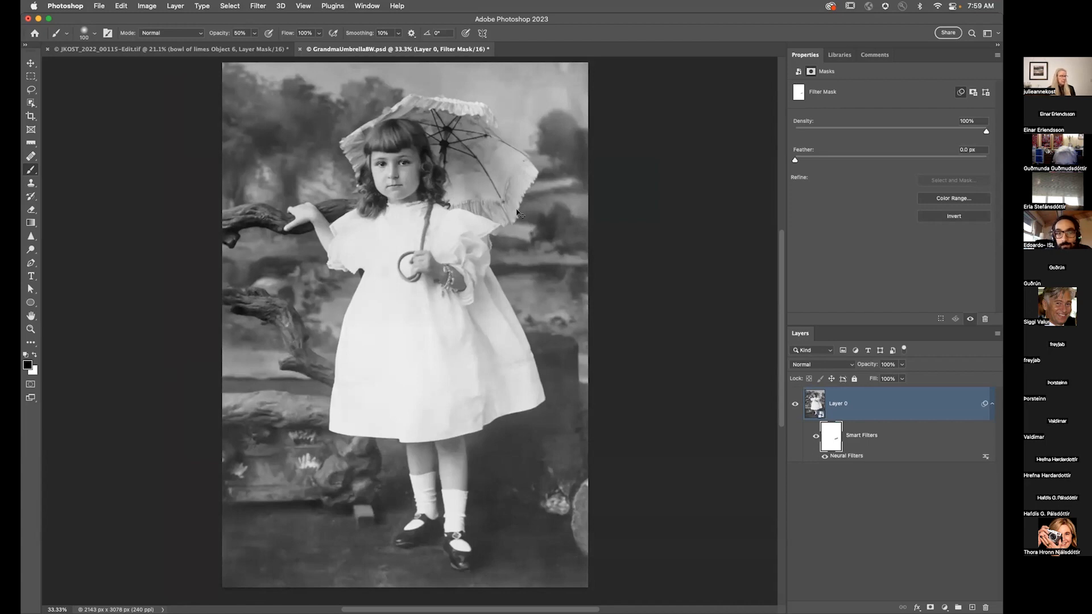
# Step: Duplicate Layer 0 and delete the smart filters from the copy
pyautogui.press('super+j')
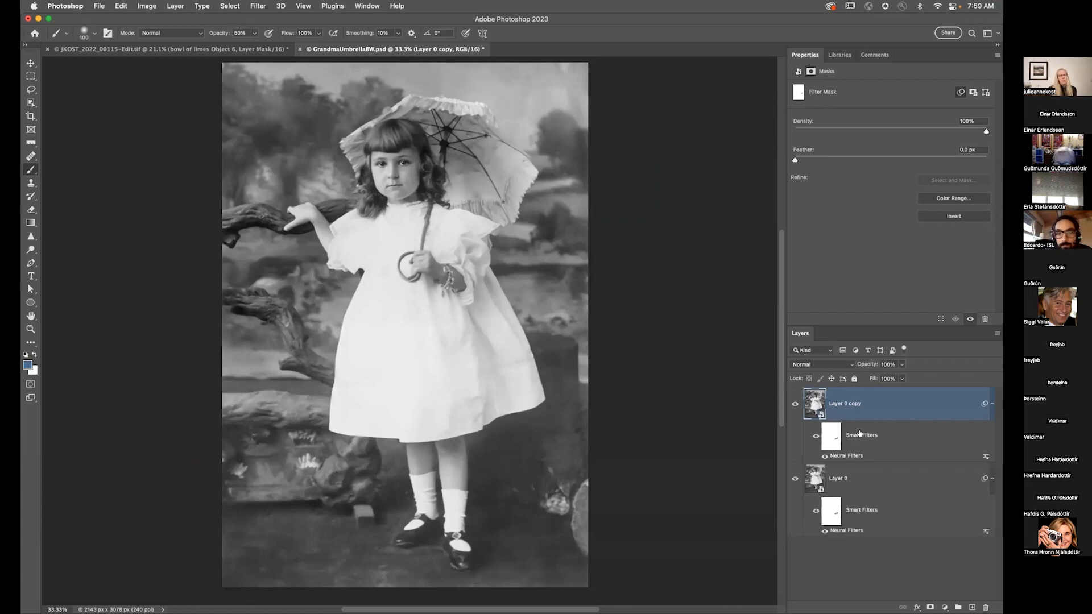
pyautogui.moveTo(860, 433); pyautogui.dragTo(985, 608)
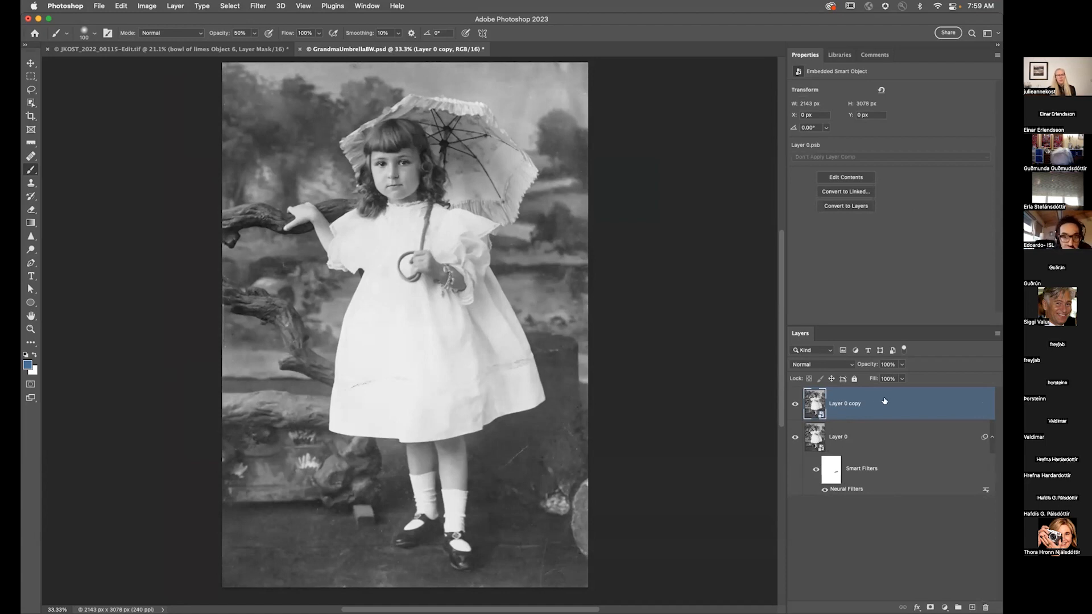
# Step: Open Neural Filters on Layer 0 copy and enable Photo Restoration with Scratch reduction about 51
pyautogui.click(261, 6)
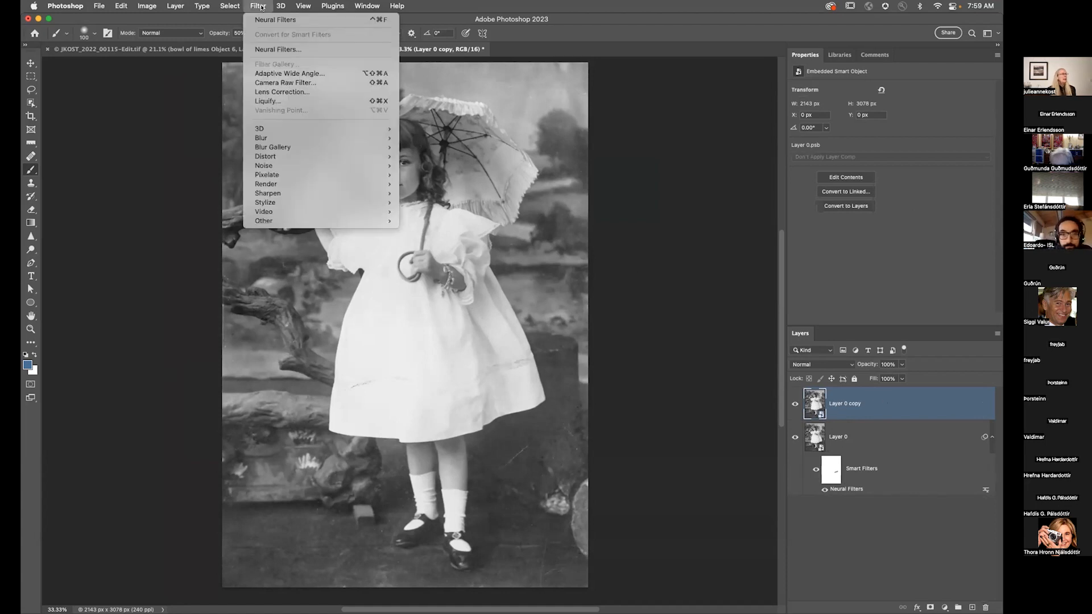
pyautogui.click(272, 48)
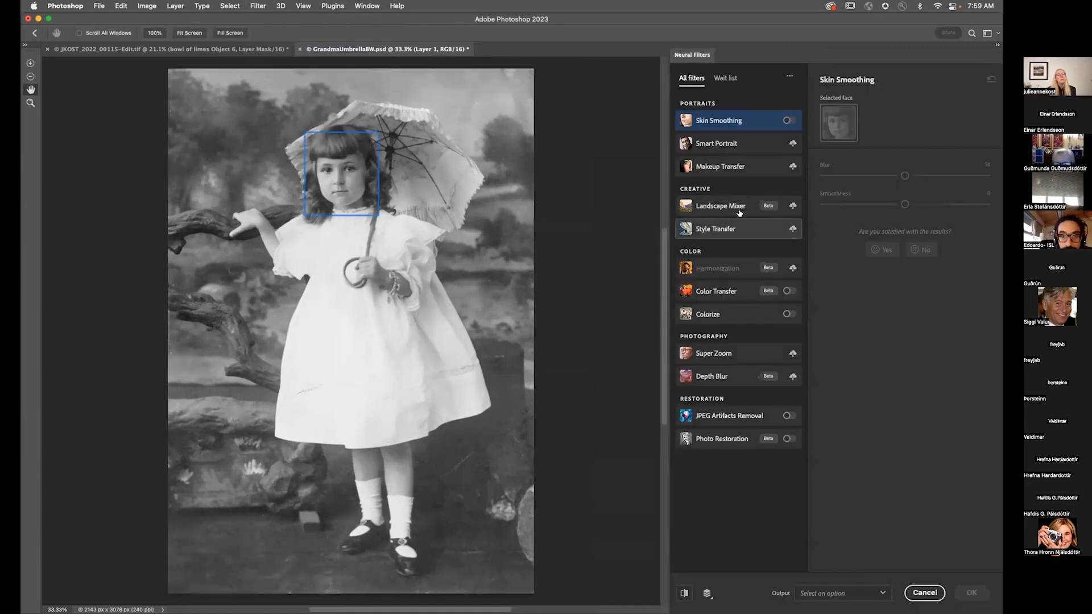
pyautogui.click(747, 438)
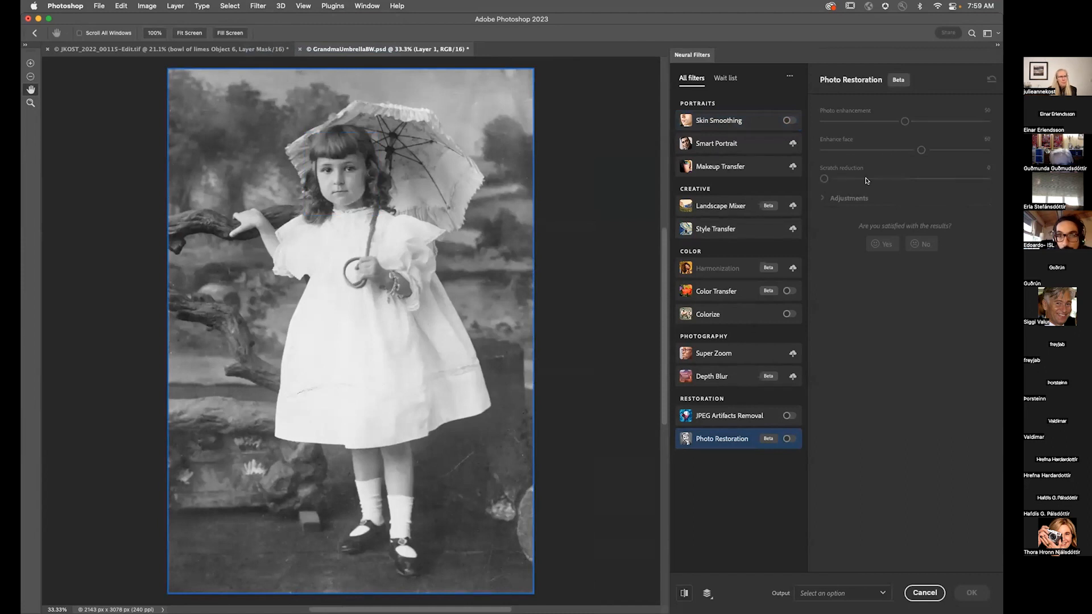
pyautogui.click(788, 439)
pyautogui.click(906, 178)
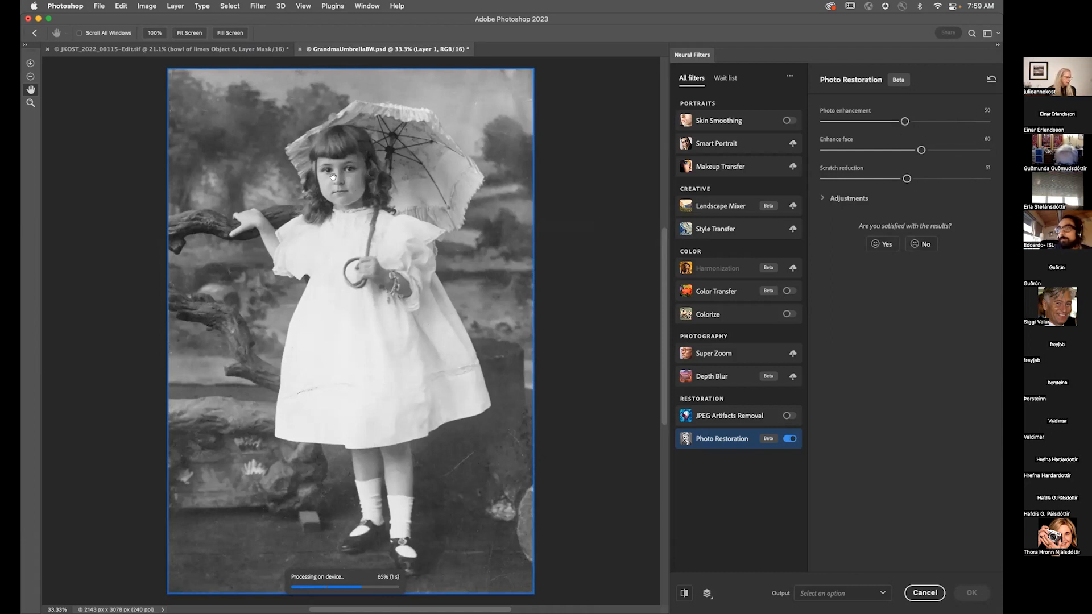
# Step: Set Enhance face to 100 while viewing the face at 100% and apply the filter
pyautogui.press('super+1')
pyautogui.scroll(10, 327, 171)
pyautogui.moveTo(329, 181); pyautogui.dragTo(329, 278)
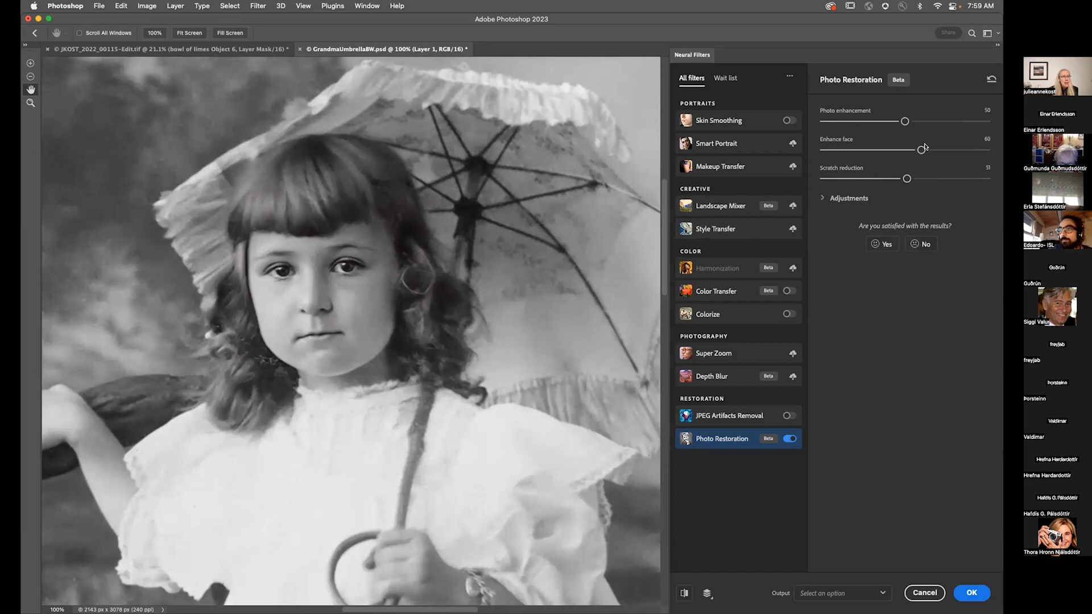
pyautogui.moveTo(922, 150); pyautogui.dragTo(990, 150)
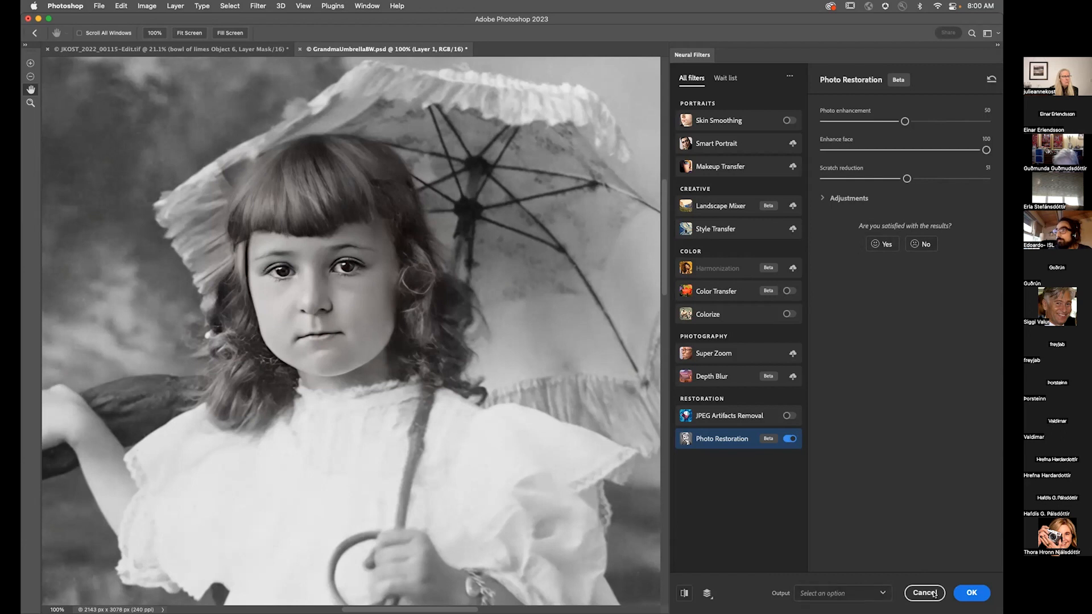
pyautogui.click(971, 593)
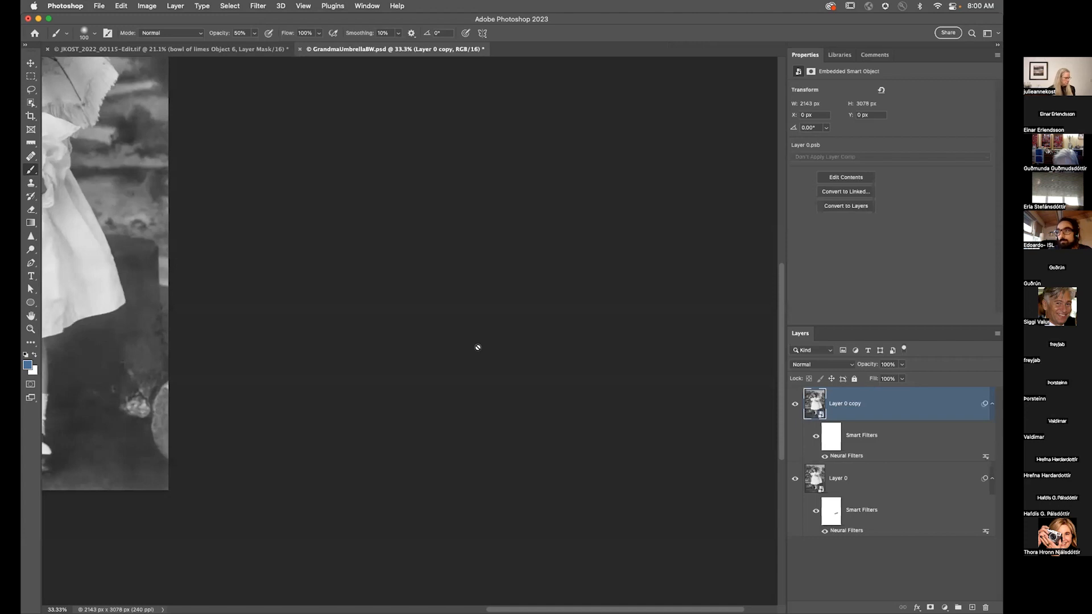
# Step: Select the copy's filter mask and paint black on it near the girl's forehead
pyautogui.press('super+1')
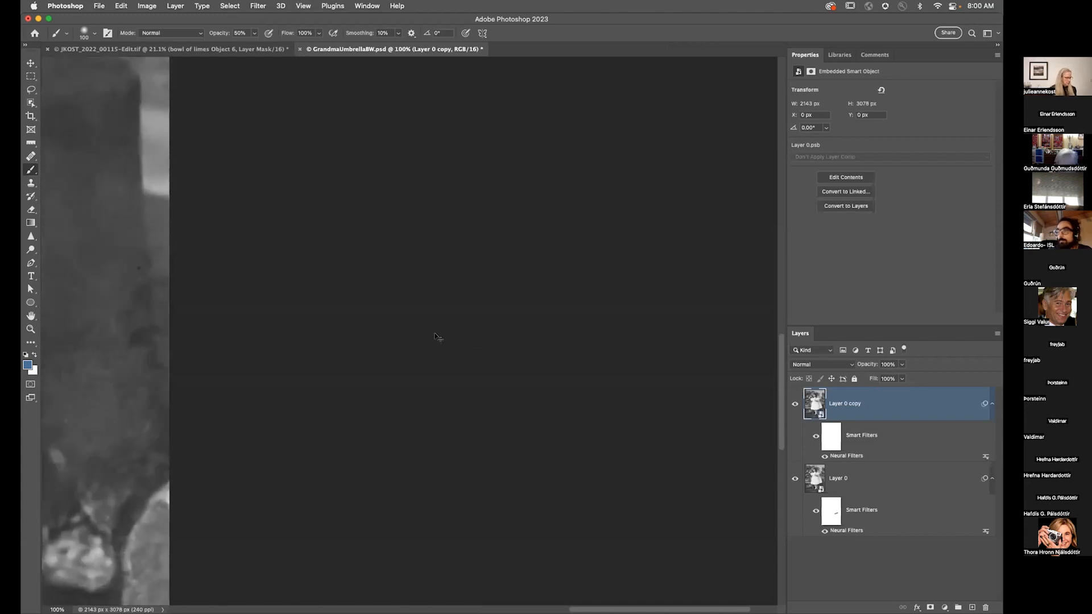
pyautogui.press('super+0')
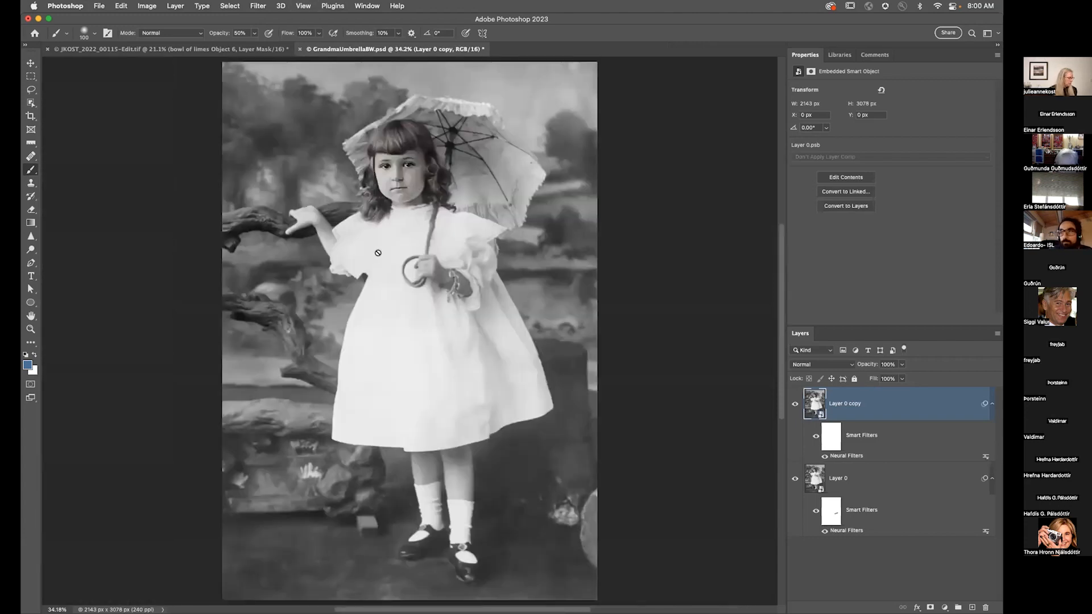
pyautogui.press('super+1')
pyautogui.scroll(10, 416, 284)
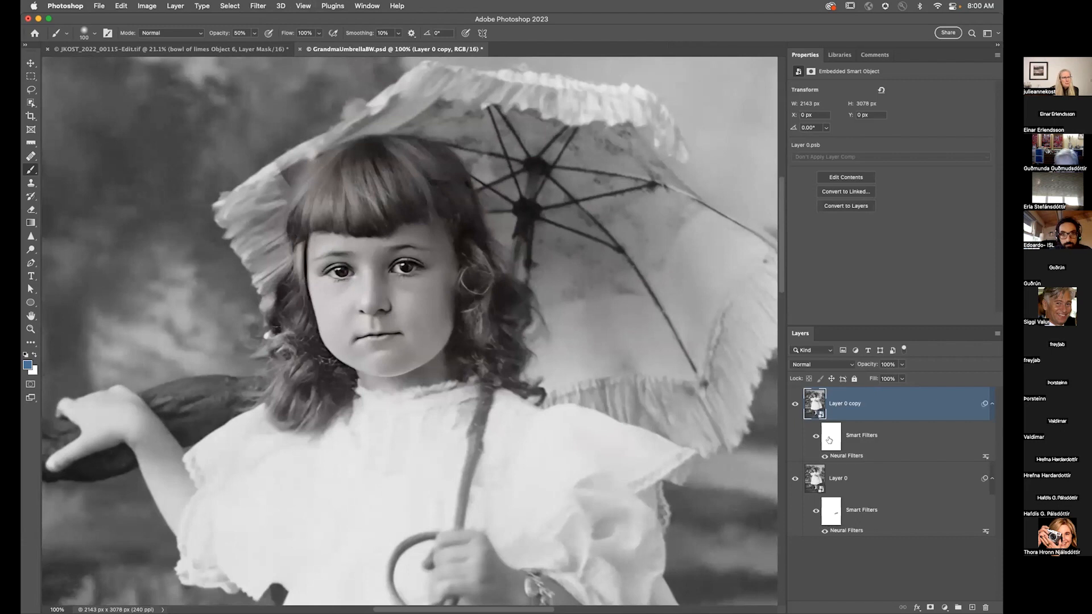
pyautogui.click(823, 436)
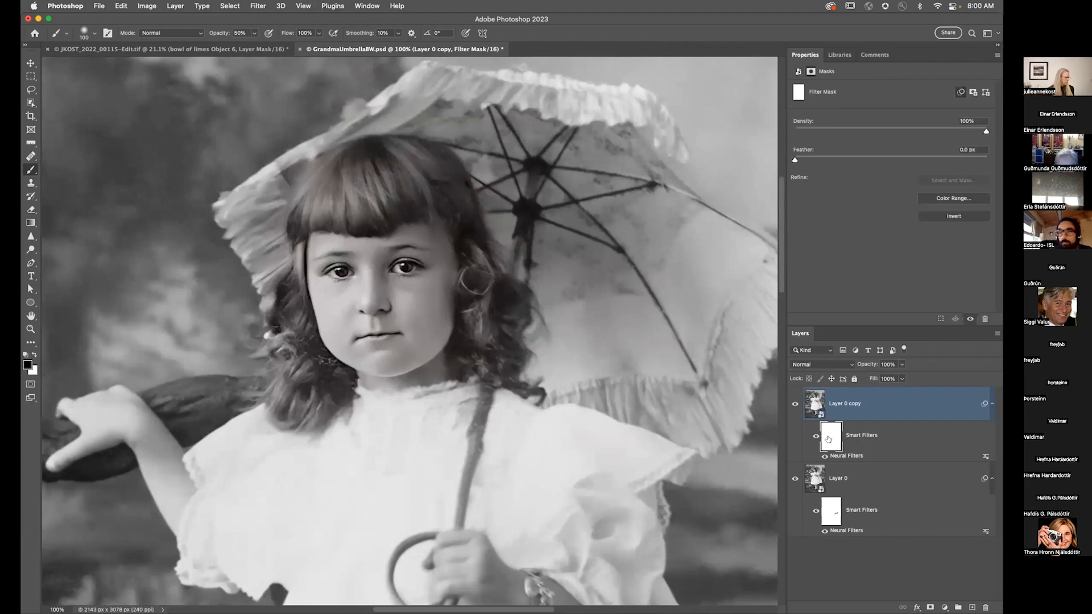
pyautogui.press('super+i')
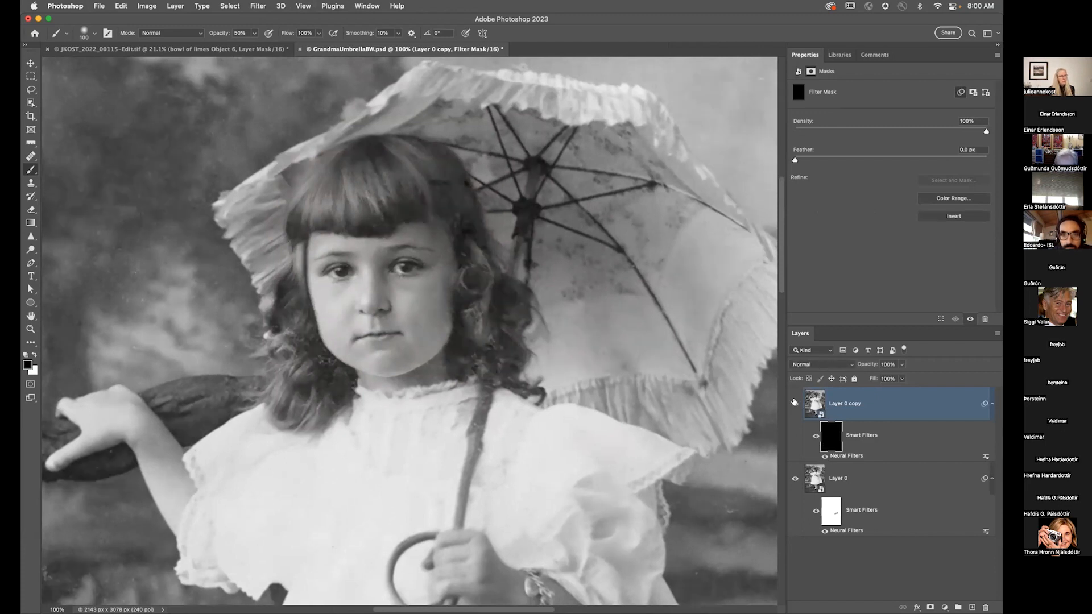
pyautogui.press('super+i')
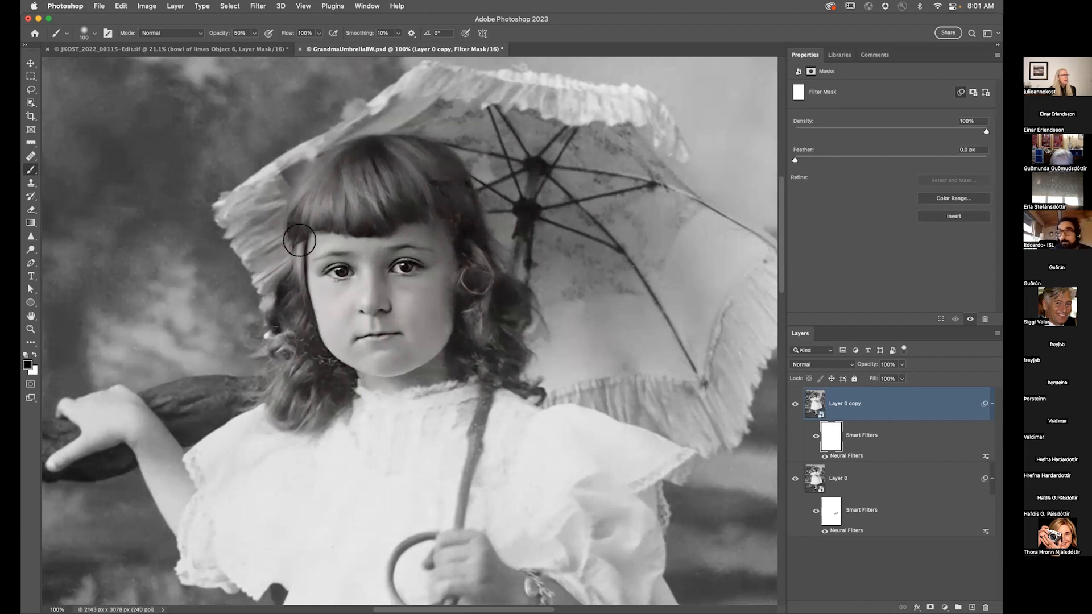
pyautogui.moveTo(425, 198)
pyautogui.mouseDown()
pyautogui.moveTo(463, 213)
pyautogui.moveTo(438, 192)
pyautogui.mouseUp()
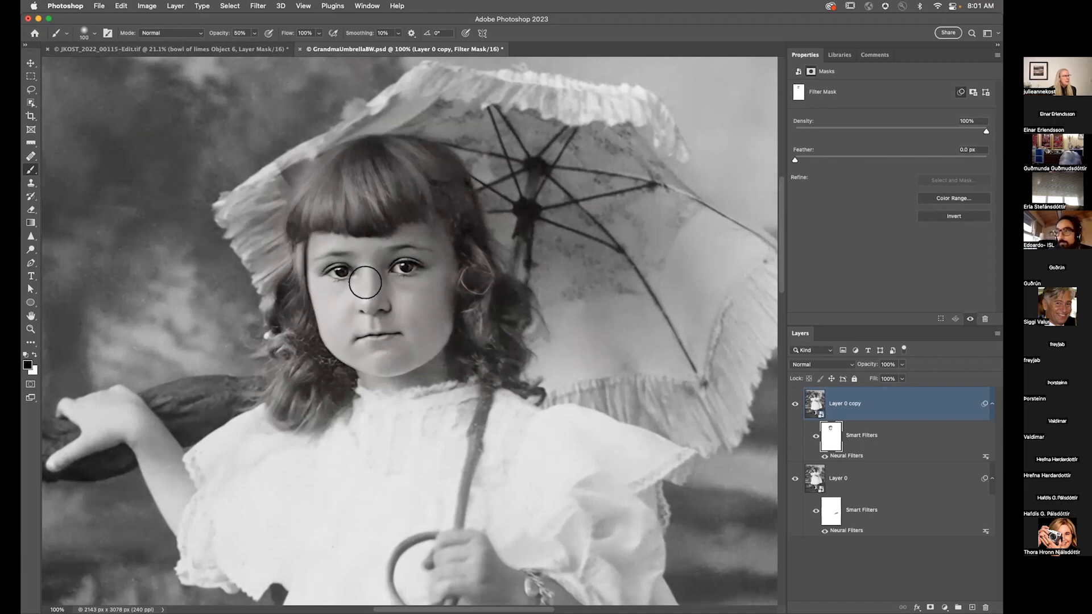
# Step: Reduce the brush size to 30 and switch the foreground colour to white
pyautogui.press('[')
pyautogui.press('[')
pyautogui.press('[')
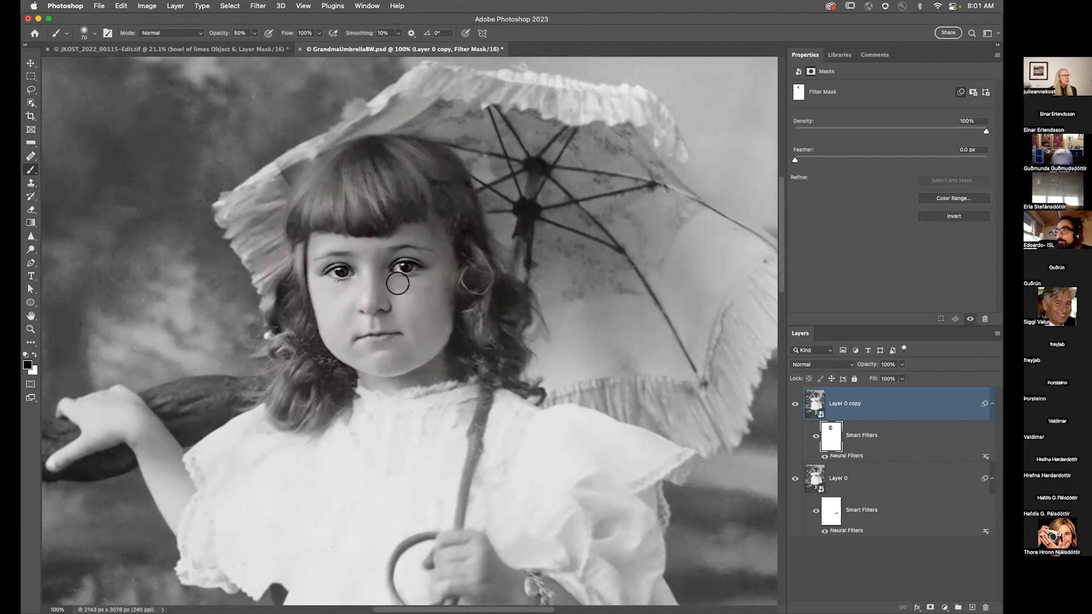
pyautogui.press('x')
pyautogui.press('[')
pyautogui.press('[')
pyautogui.press('[')
pyautogui.press('[')
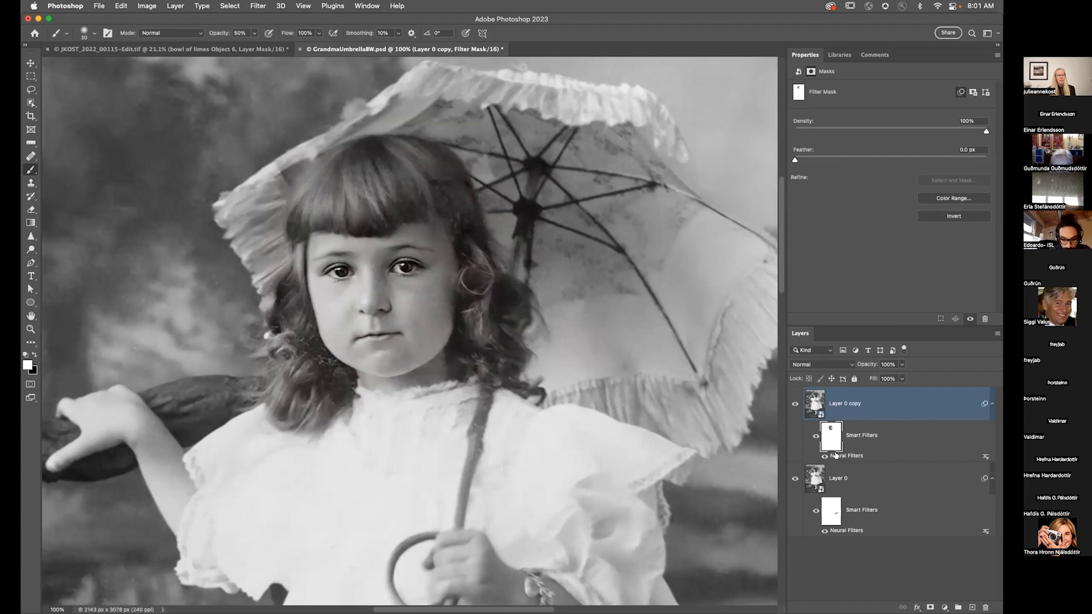
# Step: Reopen the copy's Neural Filters and lower Enhance face to 72
pyautogui.doubleClick(836, 455)
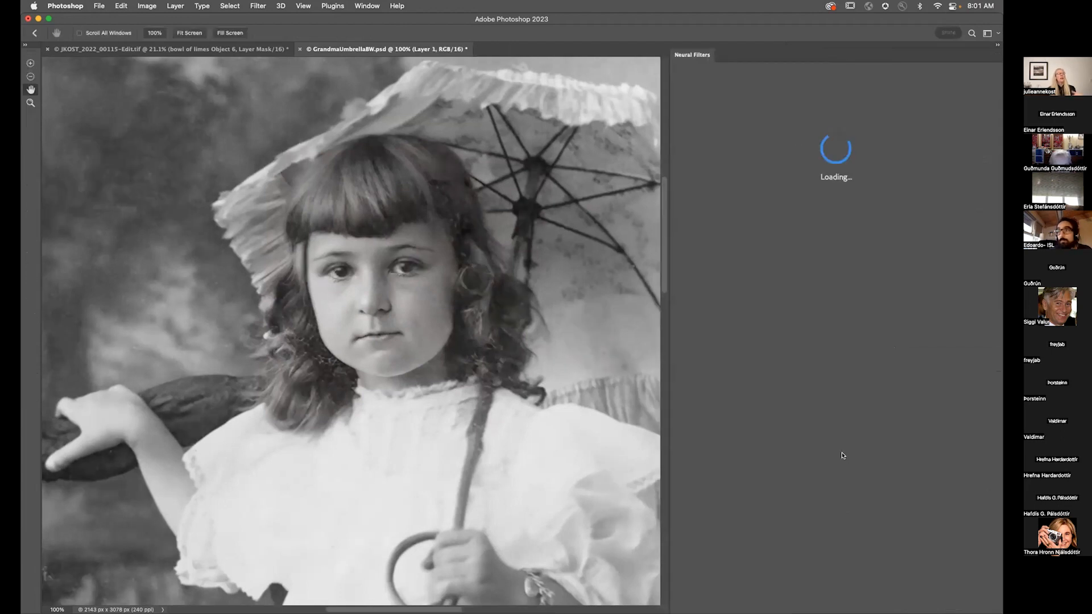
pyautogui.moveTo(986, 150); pyautogui.dragTo(940, 152)
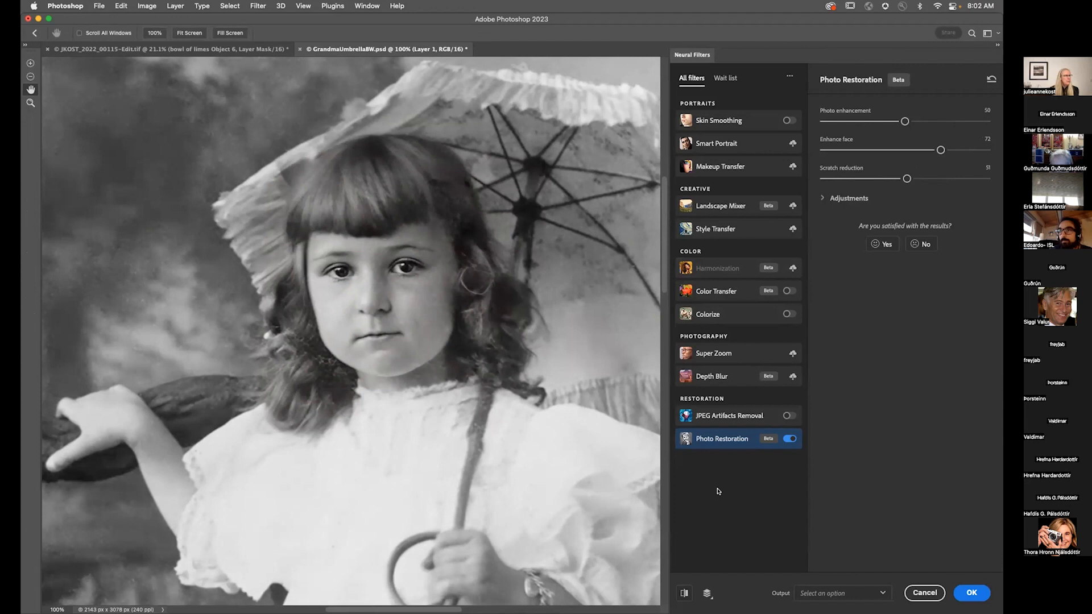
pyautogui.click(967, 592)
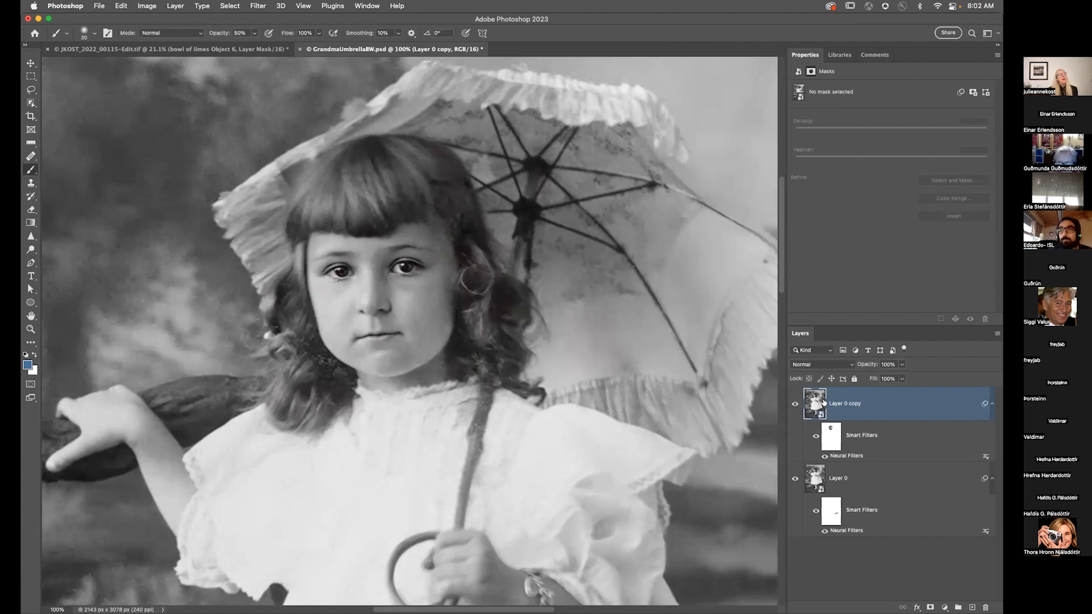
# Step: Duplicate the copy layer and remove the smart filters from the new duplicate
pyautogui.press('super+j')
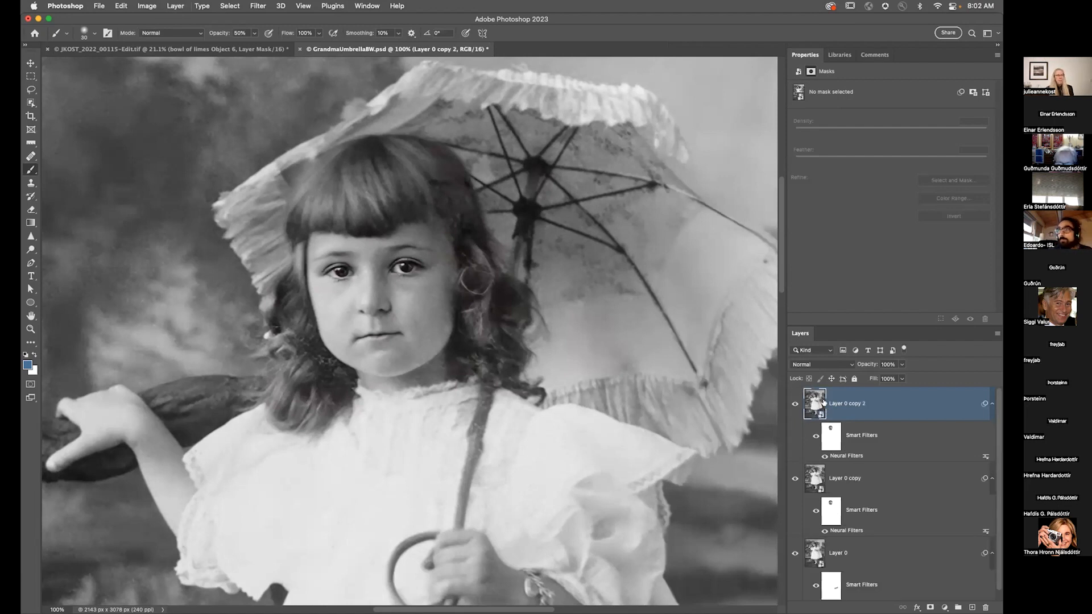
pyautogui.moveTo(862, 437); pyautogui.dragTo(986, 607)
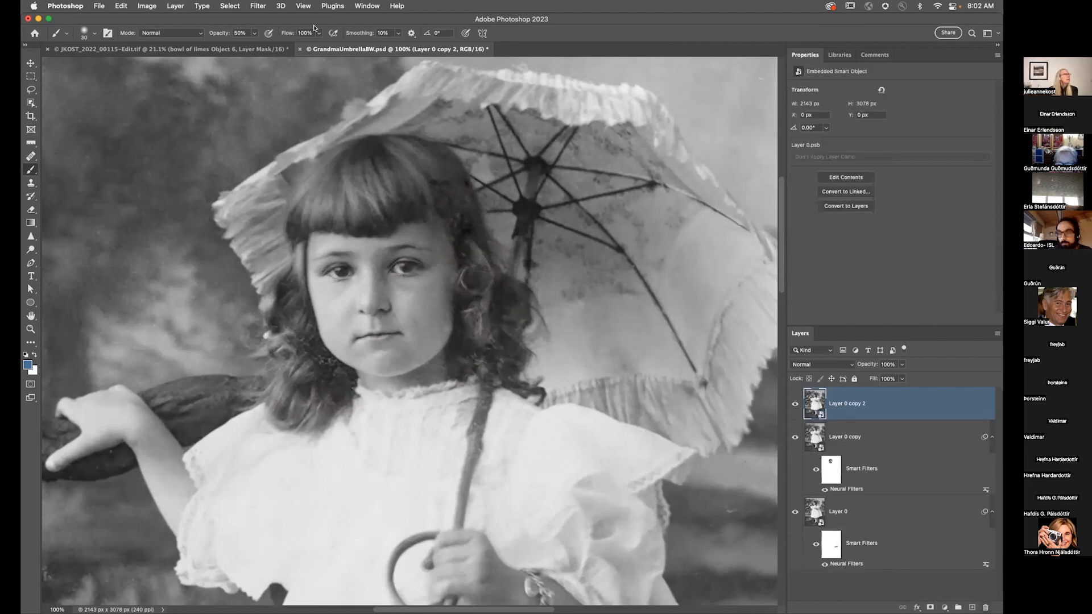
# Step: Open Neural Filters on the duplicate, enable Colorize and fit the whole image on screen
pyautogui.click(256, 7)
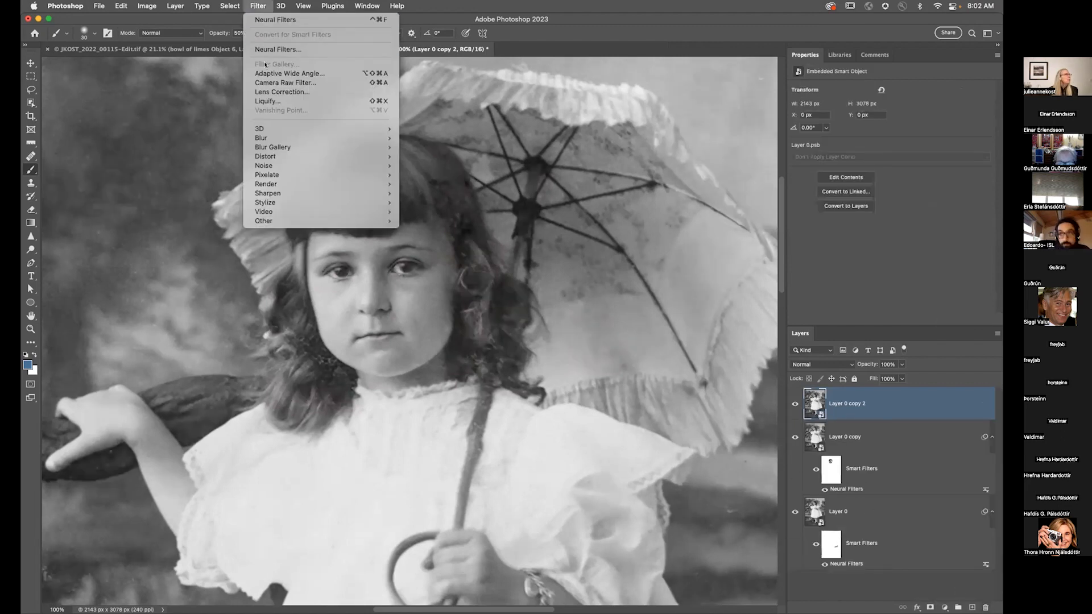
pyautogui.click(268, 50)
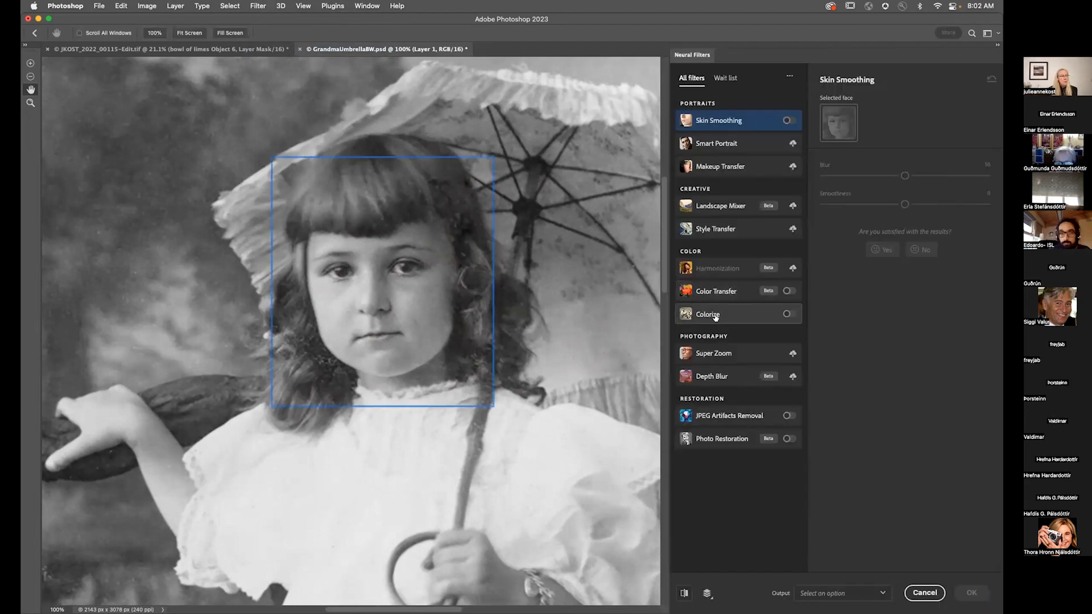
pyautogui.click(788, 314)
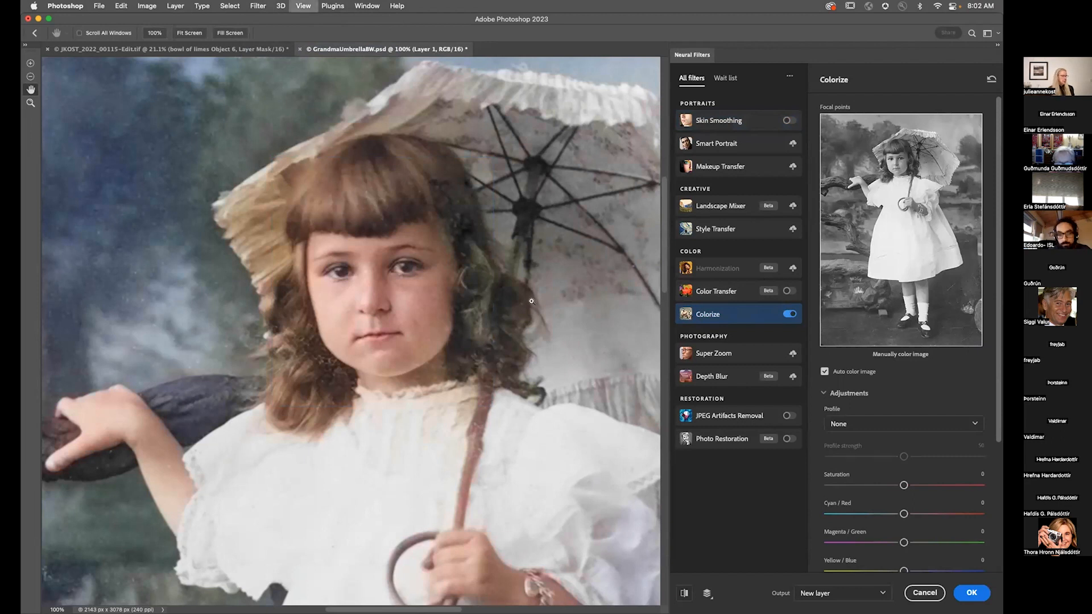
pyautogui.press('super+0')
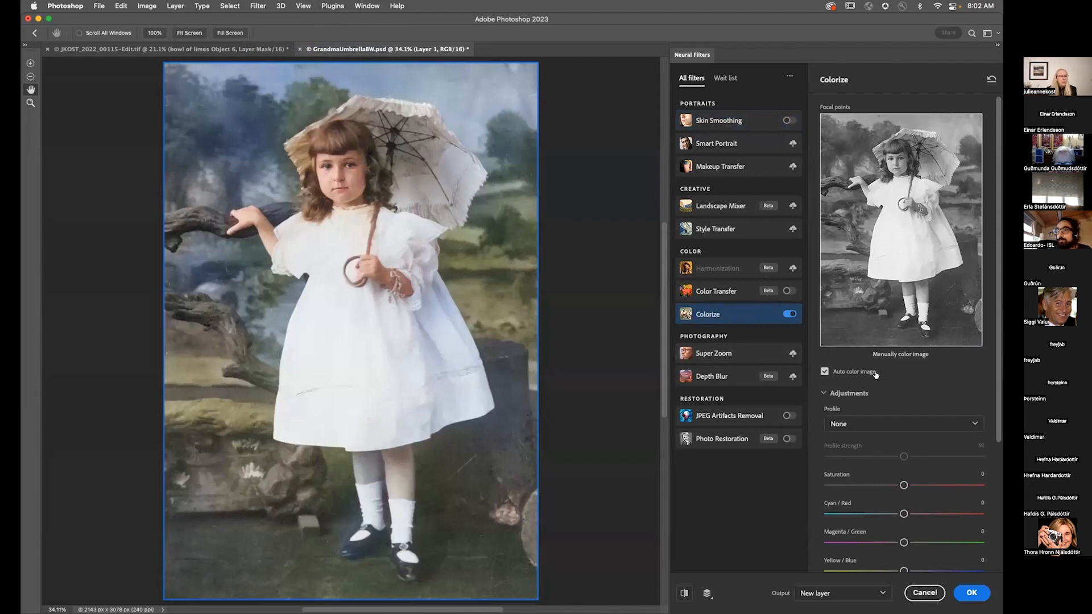
pyautogui.scroll(-2, 846, 358)
pyautogui.scroll(-10, 855, 358)
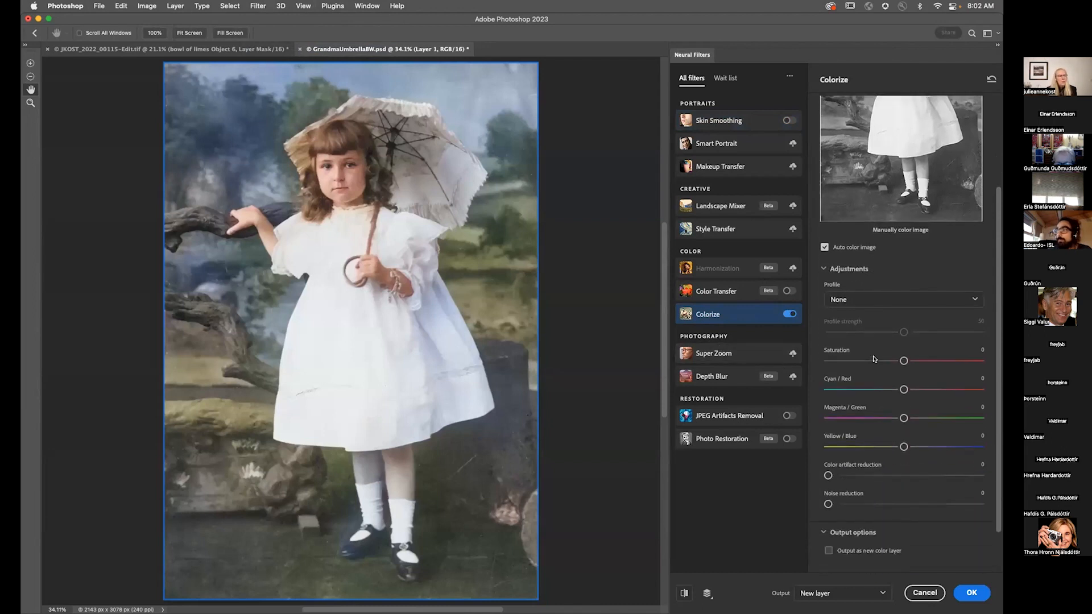
# Step: Try the Retro denim colour profile, then set the profile back to None
pyautogui.click(859, 300)
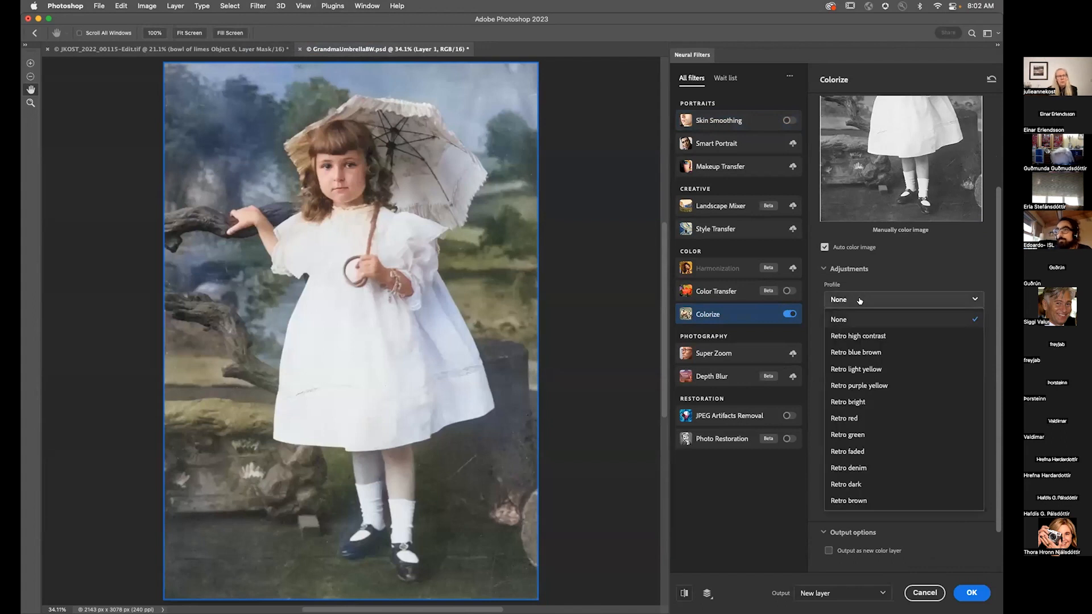
pyautogui.click(875, 468)
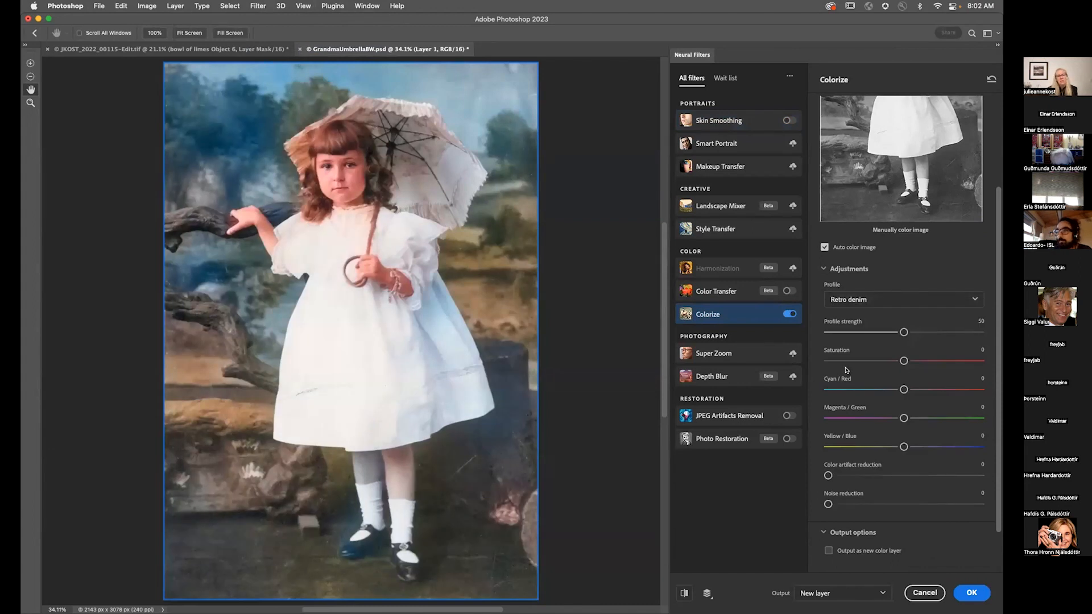
pyautogui.click(853, 299)
pyautogui.click(857, 324)
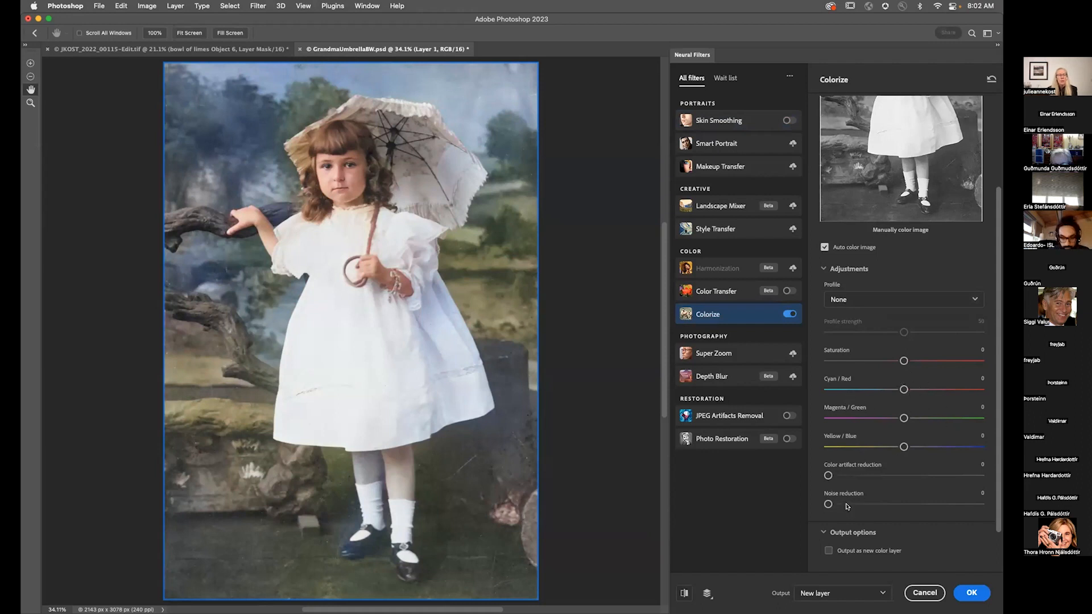
# Step: Toggle the output-as-new-colour-layer option on and back off
pyautogui.scroll(-3, 830, 496)
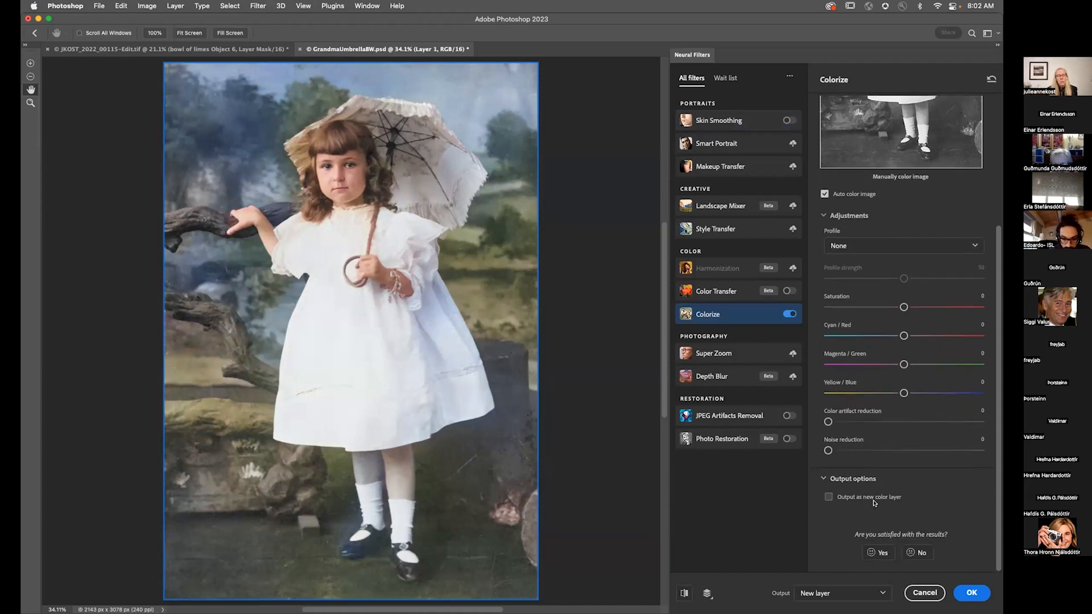
pyautogui.click(828, 497)
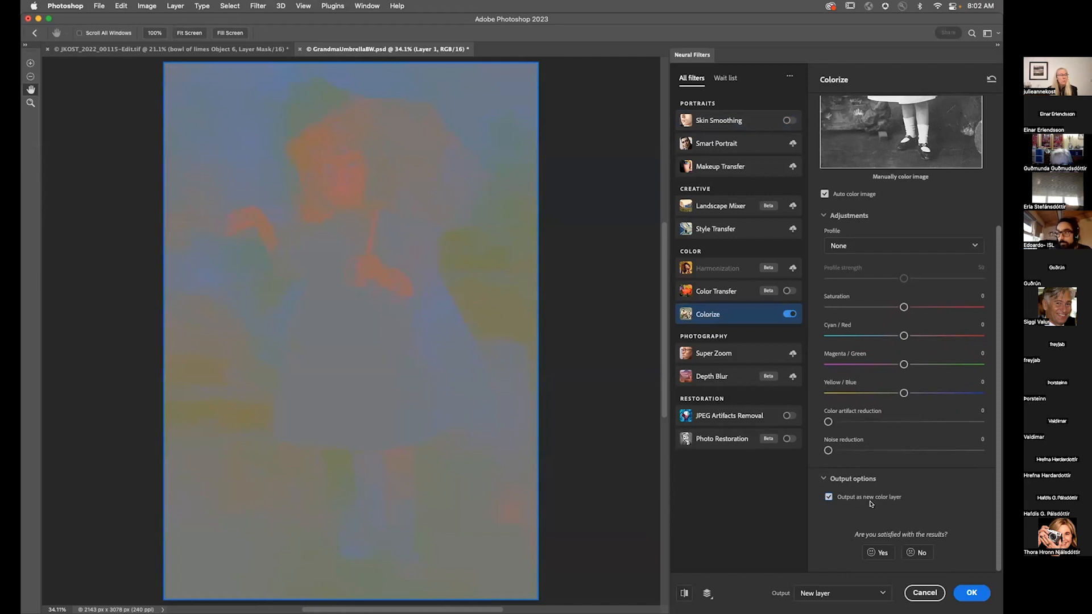
pyautogui.click(828, 497)
# Step: Add a focal point on the background trees and set its colour to dark green 283120
pyautogui.scroll(5, 874, 229)
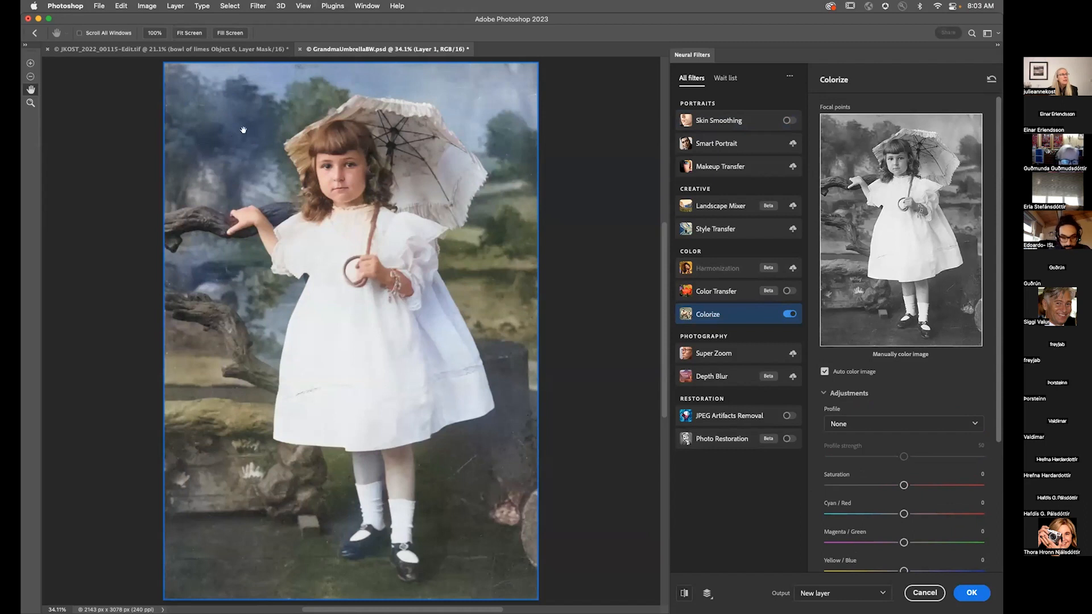
pyautogui.click(852, 137)
pyautogui.click(659, 216)
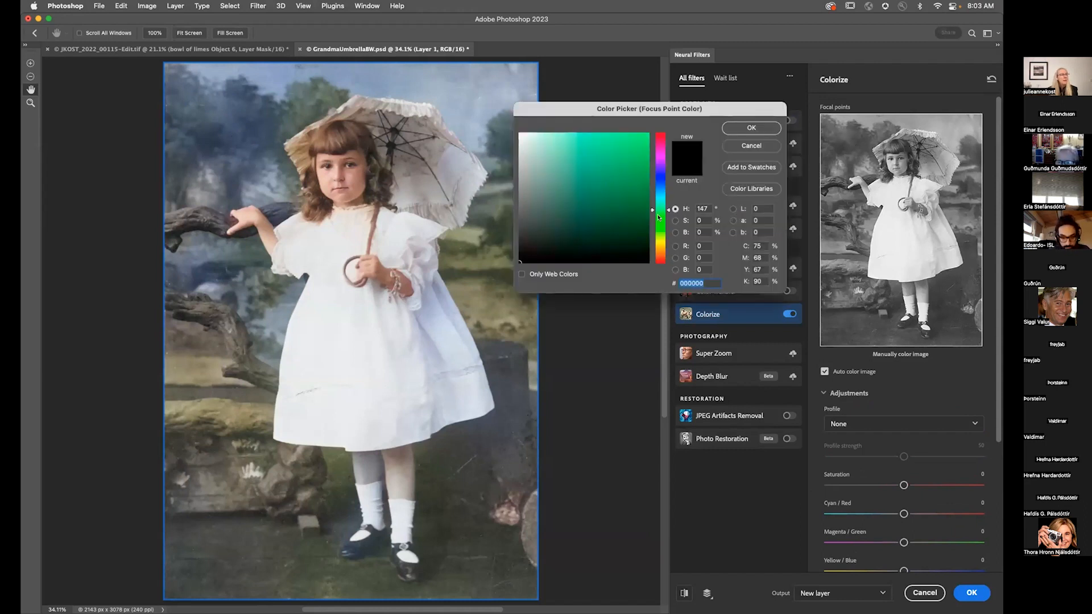
pyautogui.moveTo(659, 216); pyautogui.dragTo(658, 230)
pyautogui.click(562, 235)
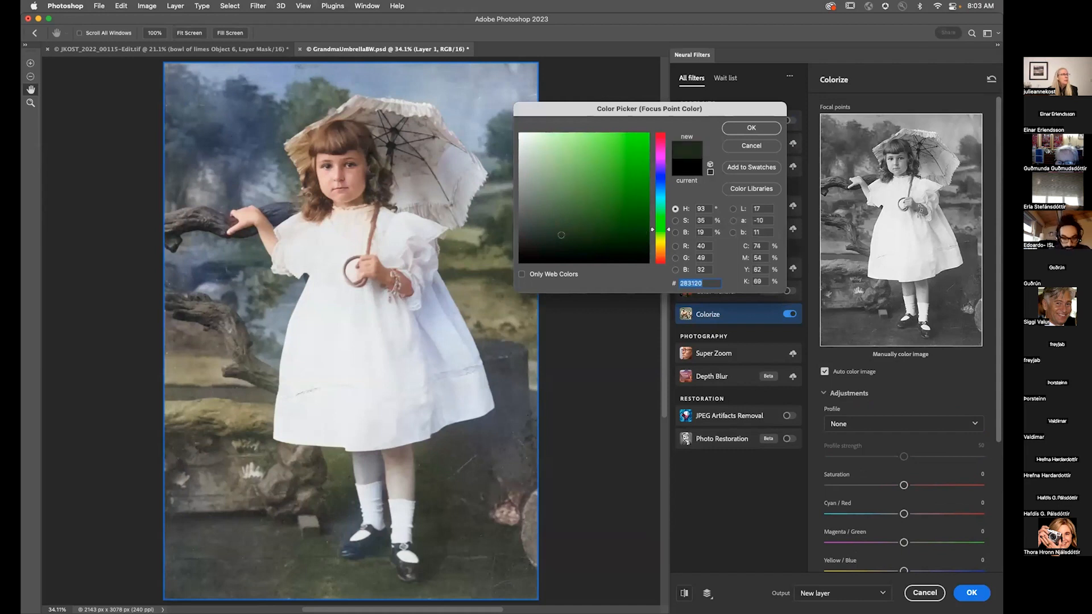
pyautogui.press('Return')
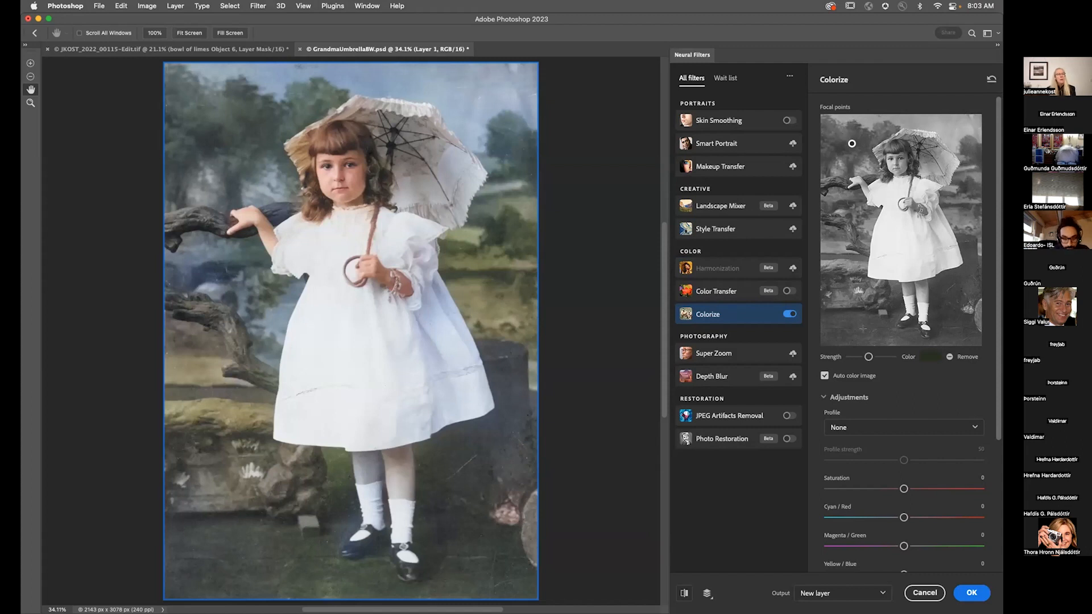
# Step: Set the colour of the focal point on the ground near the feet to brown 403415
pyautogui.click(930, 357)
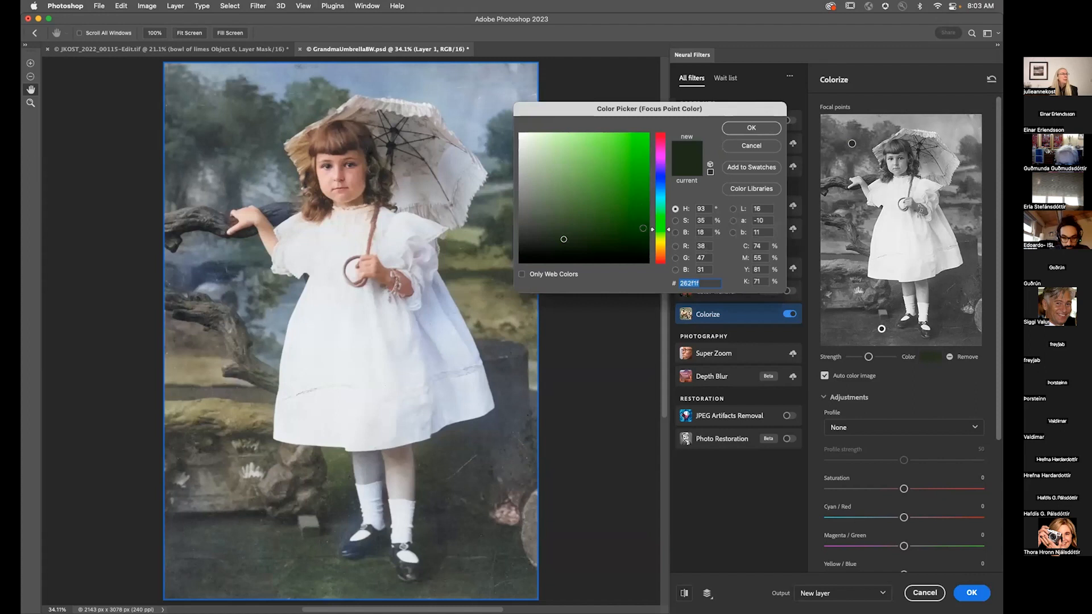
pyautogui.moveTo(659, 229); pyautogui.dragTo(659, 247)
pyautogui.click(605, 228)
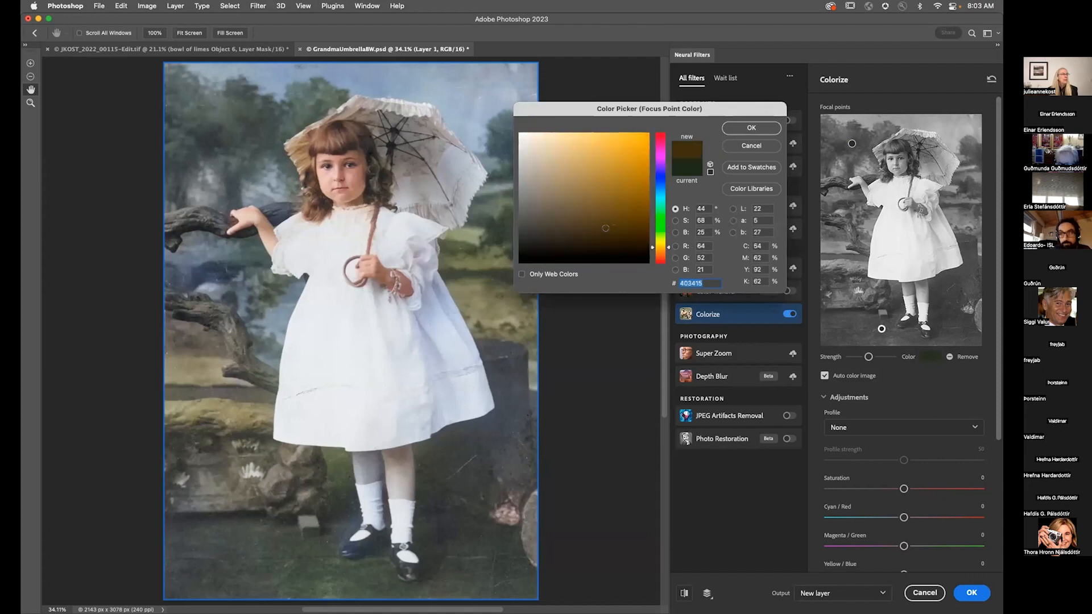
pyautogui.click(749, 128)
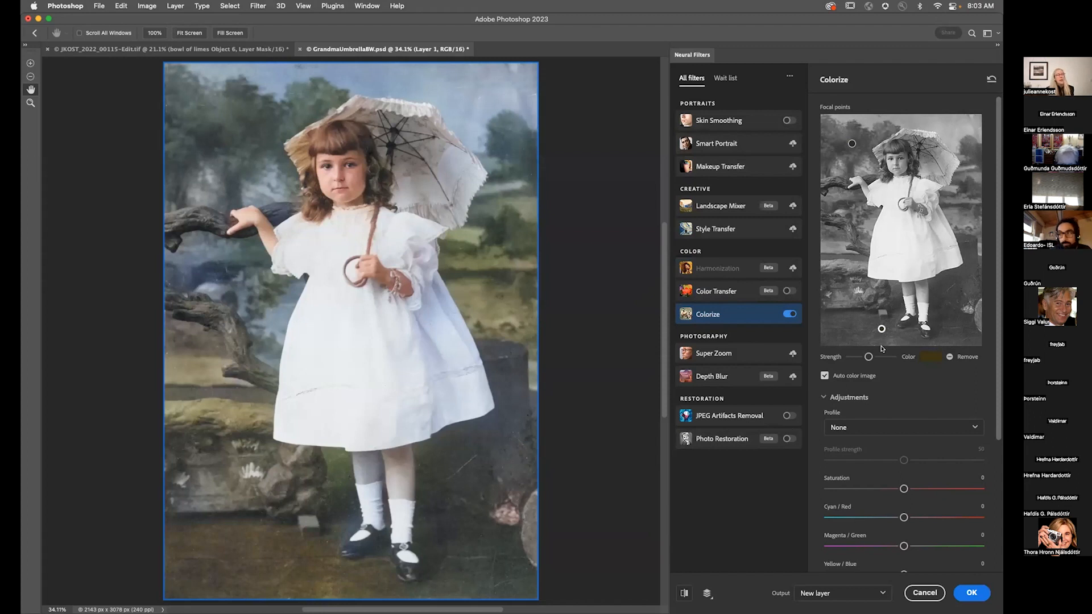
# Step: Add focal points on the ground at right and on the girl's leg, colouring the leg point 443727
pyautogui.click(953, 330)
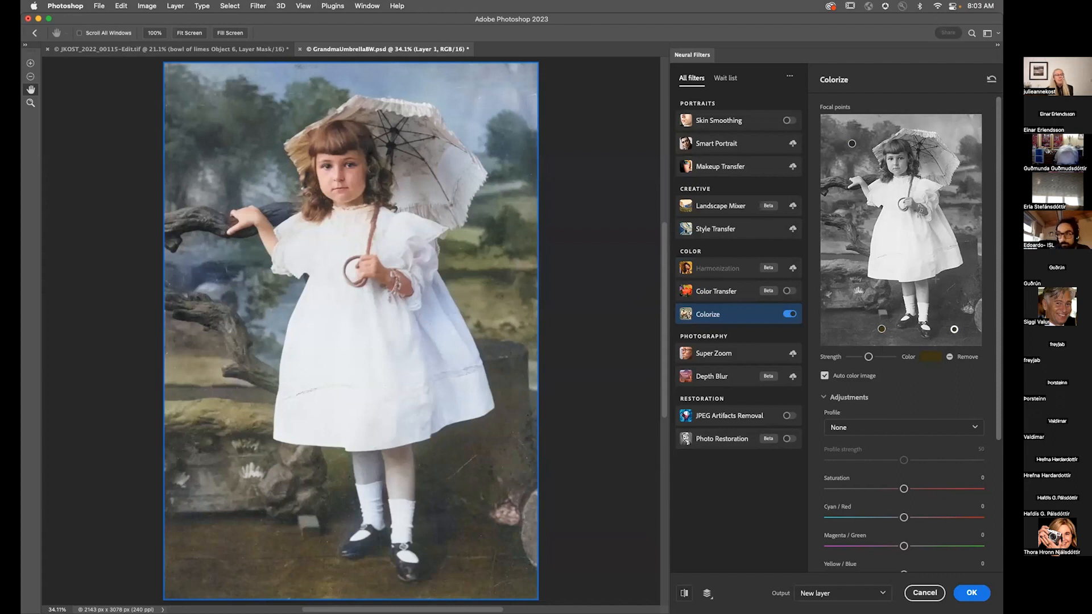
pyautogui.click(923, 291)
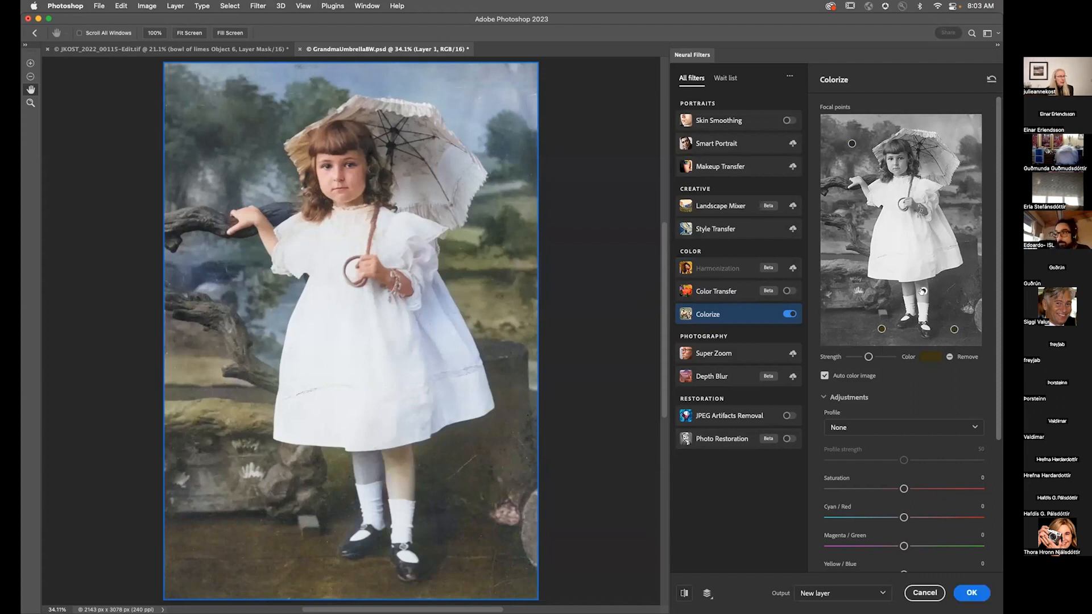
pyautogui.click(929, 357)
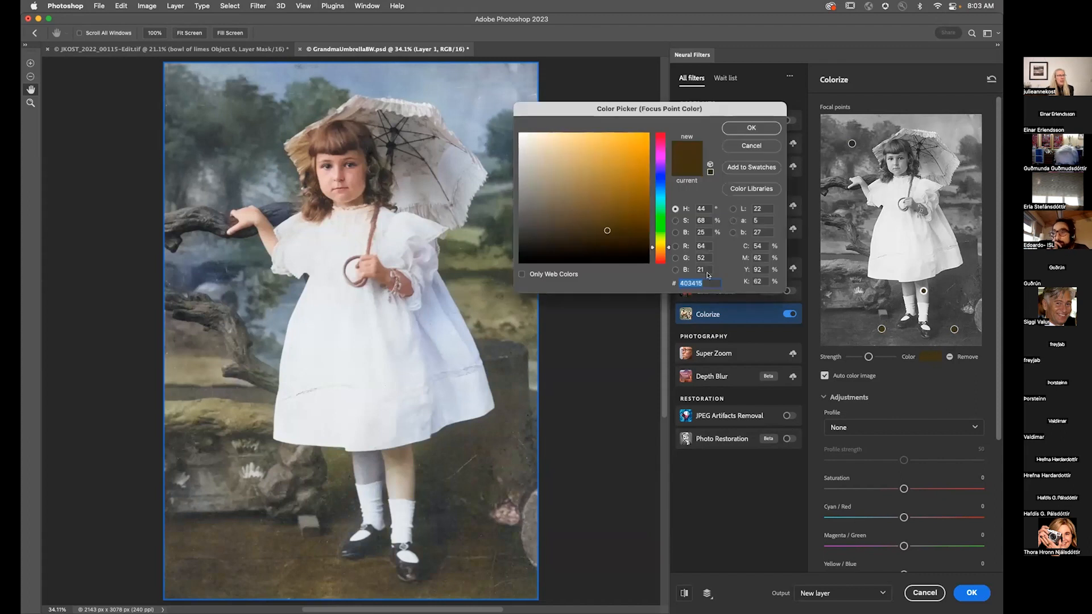
pyautogui.moveTo(668, 248); pyautogui.dragTo(667, 251)
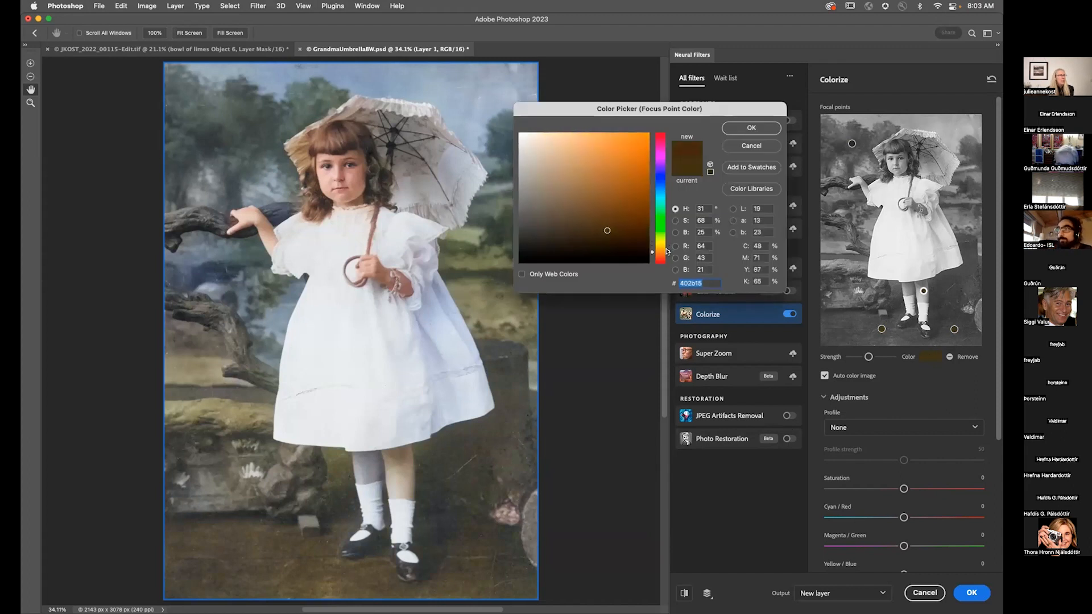
pyautogui.click(575, 228)
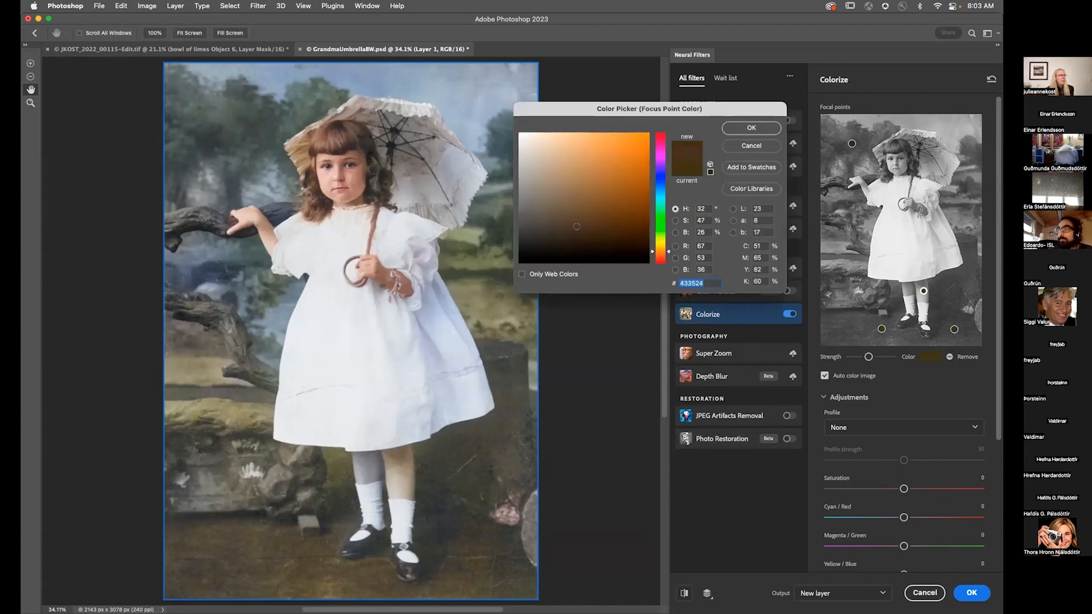
pyautogui.click(737, 130)
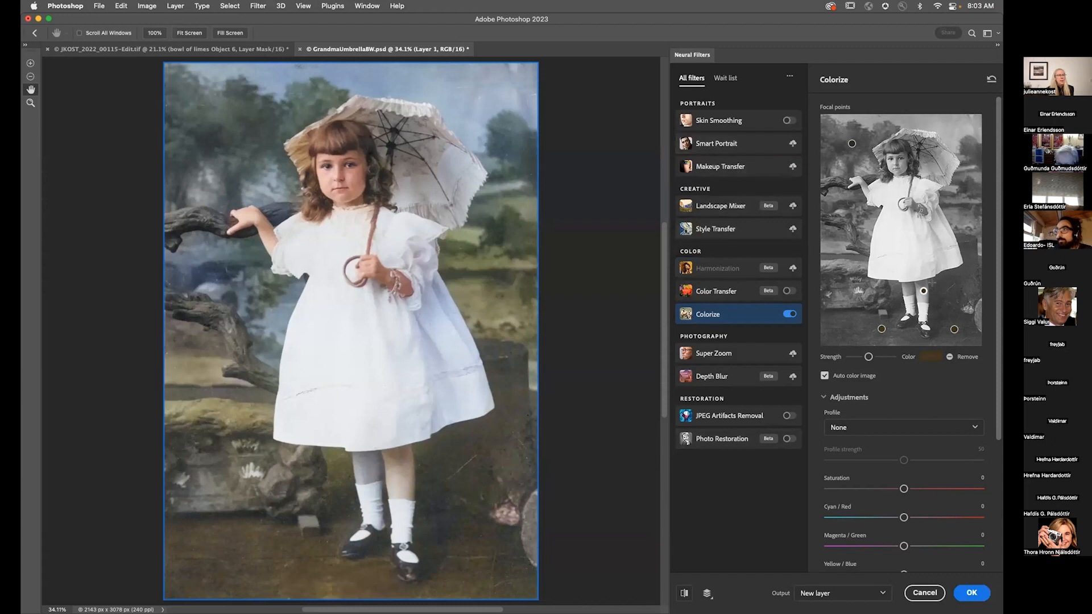
# Step: Add a focal point on the girl's other leg and apply Colorize as a new colour layer
pyautogui.click(909, 289)
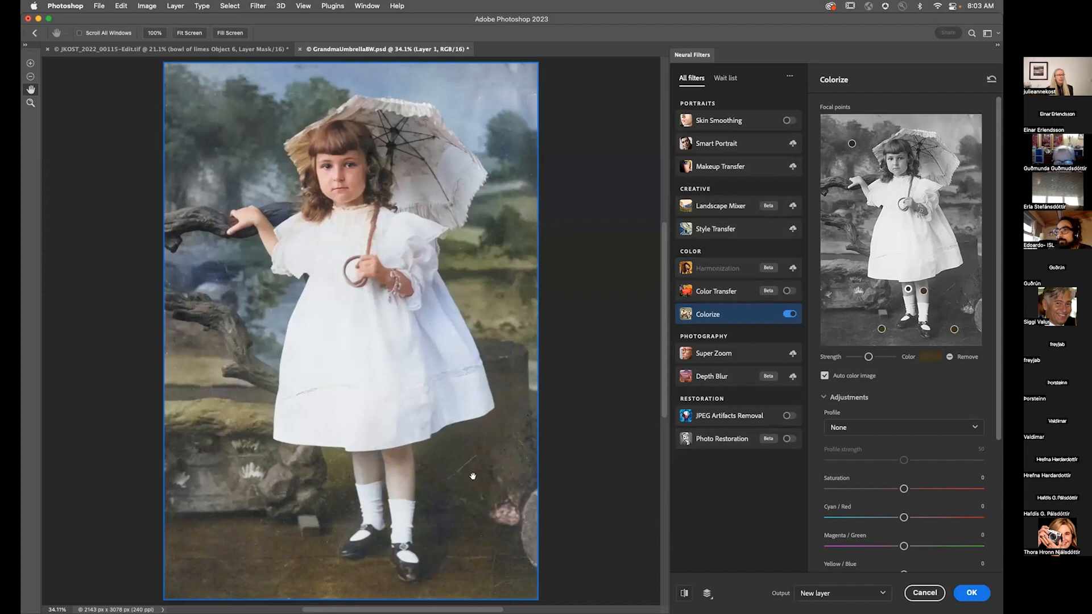
pyautogui.scroll(-2, 656, 505)
pyautogui.scroll(-6, 847, 499)
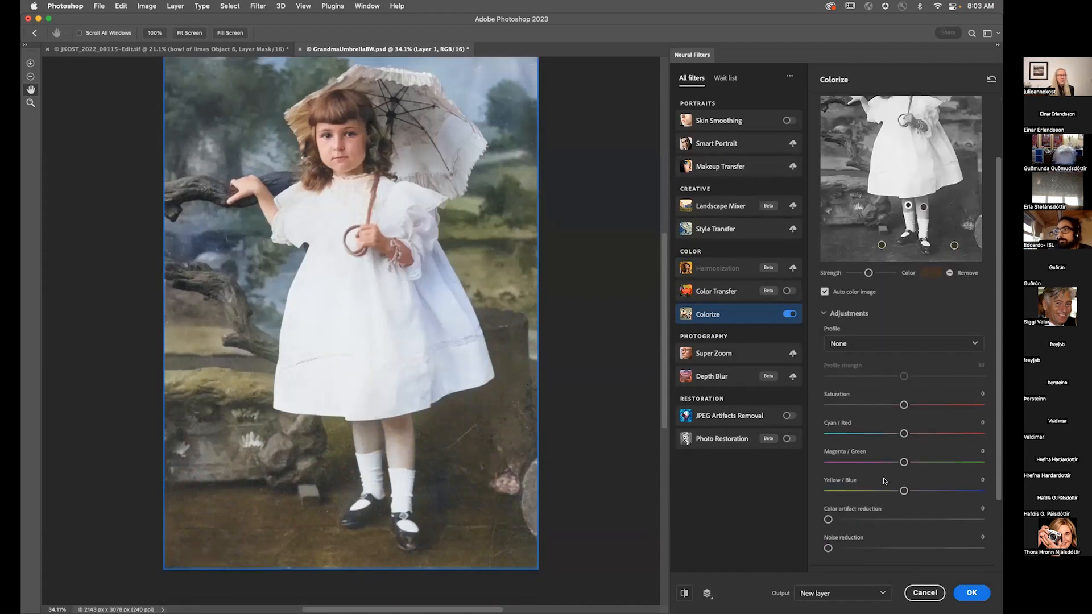
pyautogui.click(847, 498)
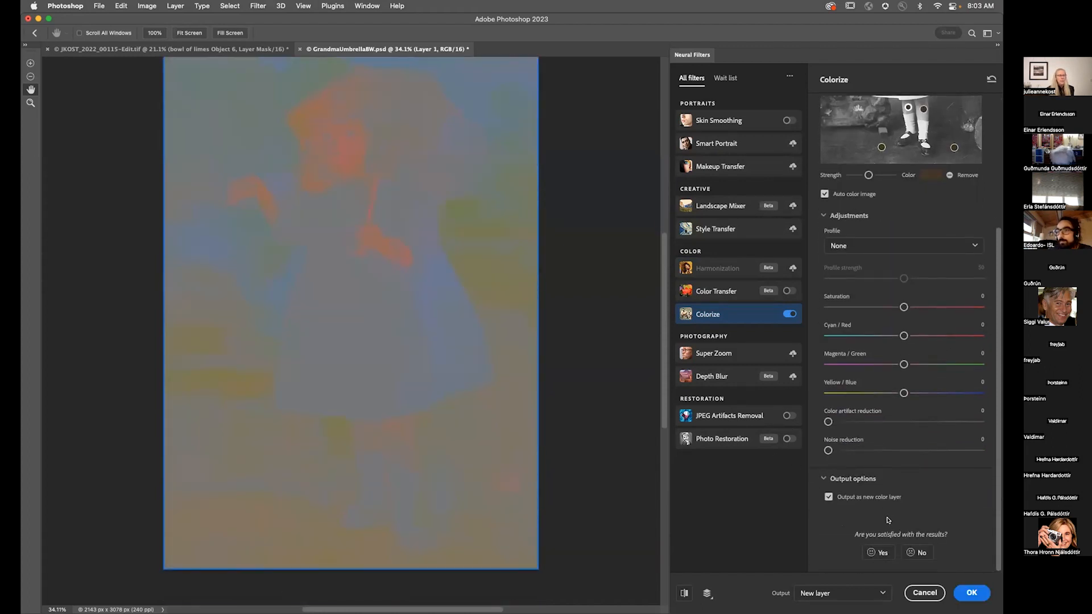
pyautogui.click(972, 593)
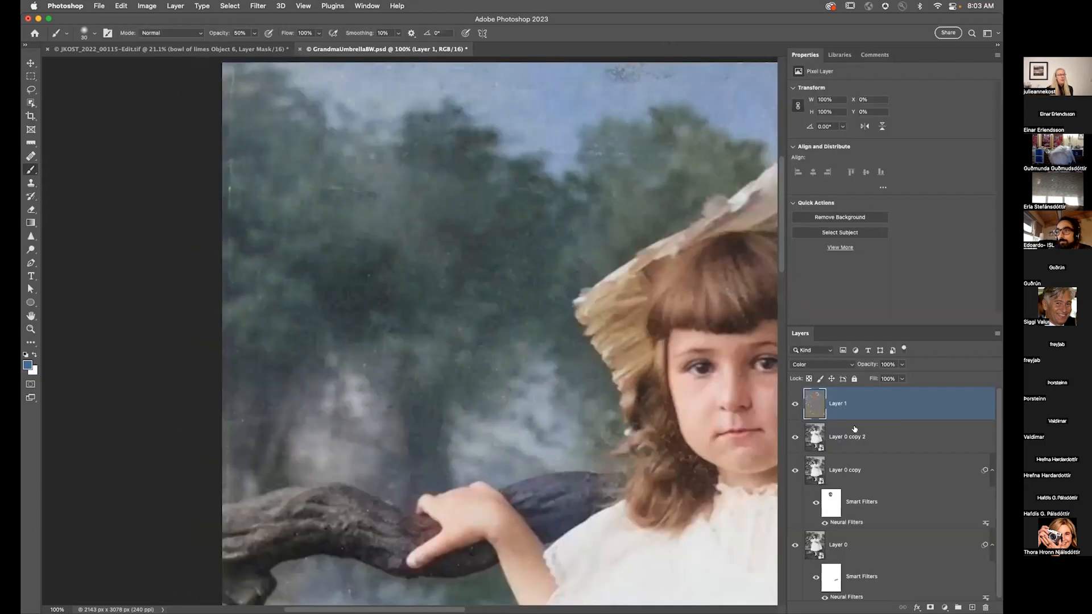
# Step: Delete the extra duplicate layer, Layer 0 copy 2
pyautogui.click(851, 435)
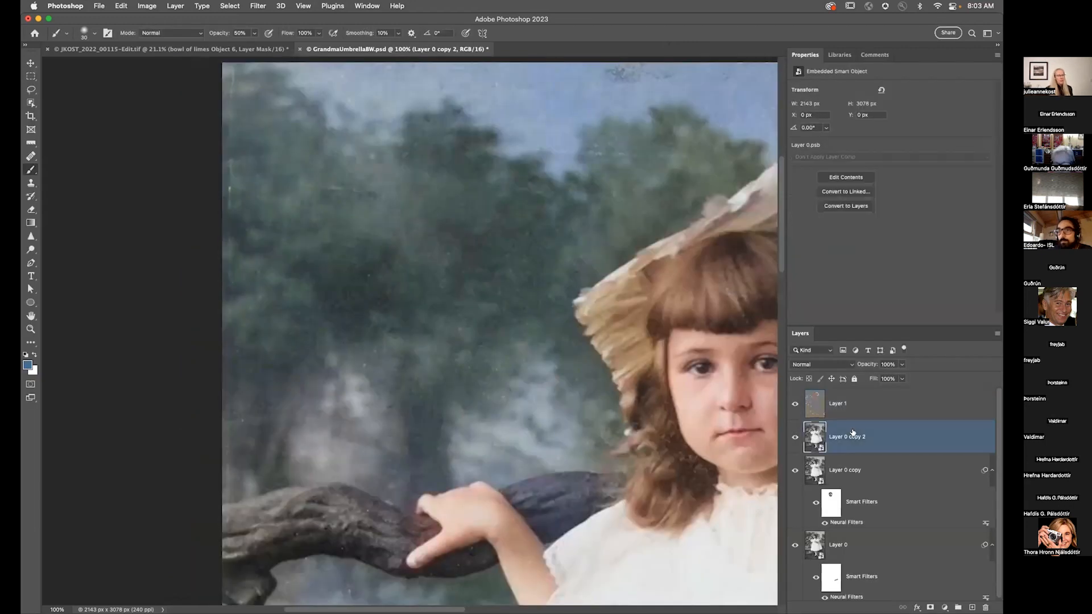
pyautogui.press('Delete')
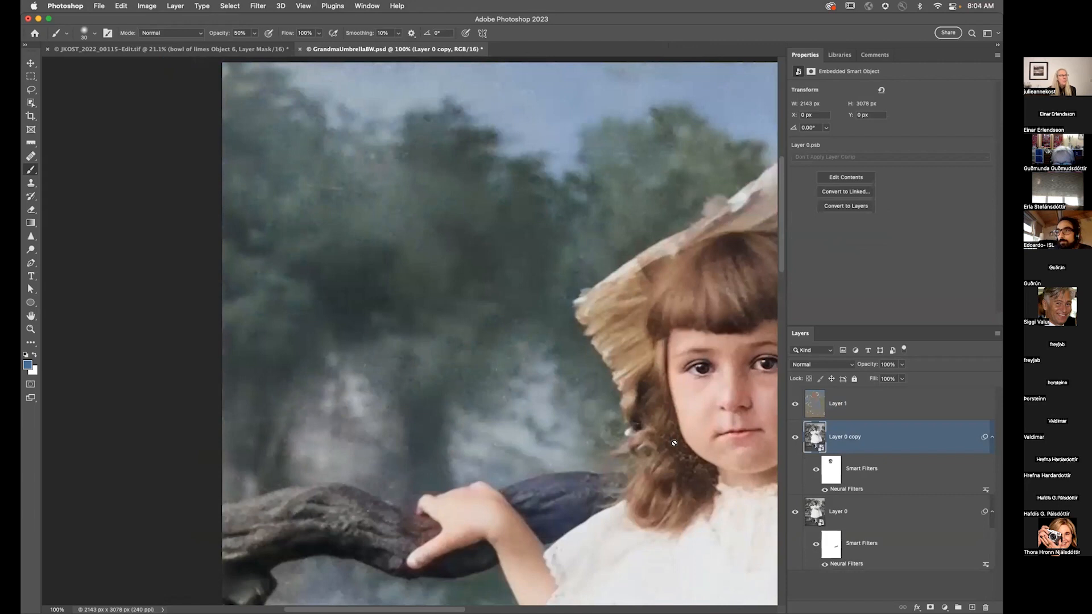
# Step: Select Layer 1 and lasso the pale patch on the rock beside the girl's feet
pyautogui.moveTo(693, 452); pyautogui.dragTo(368, 158)
pyautogui.moveTo(588, 508); pyautogui.dragTo(531, 190)
pyautogui.moveTo(587, 386); pyautogui.dragTo(479, 246)
pyautogui.moveTo(569, 323); pyautogui.dragTo(520, 258)
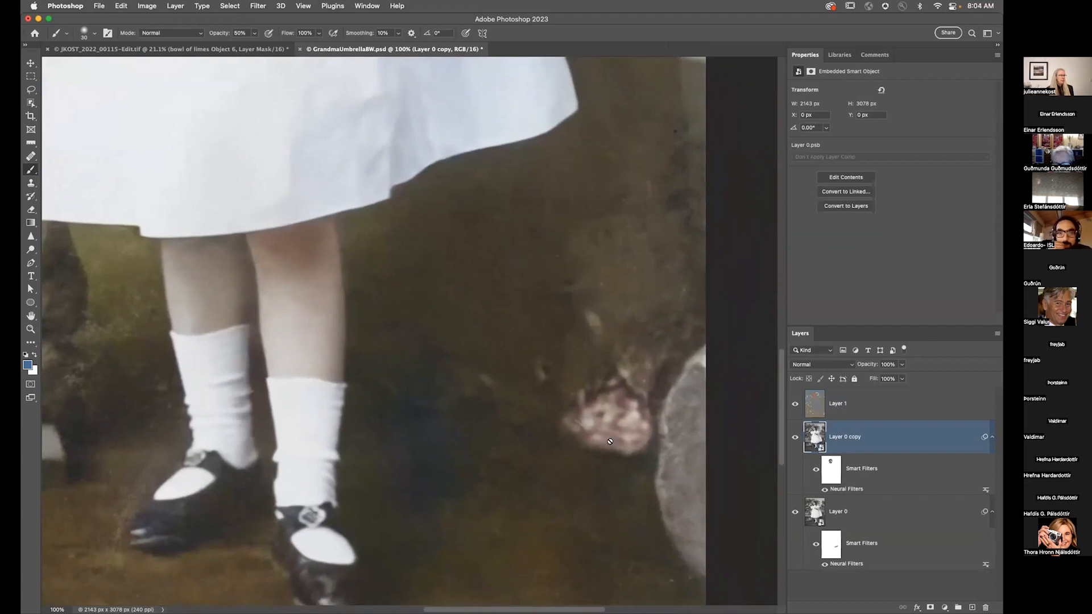
pyautogui.click(811, 402)
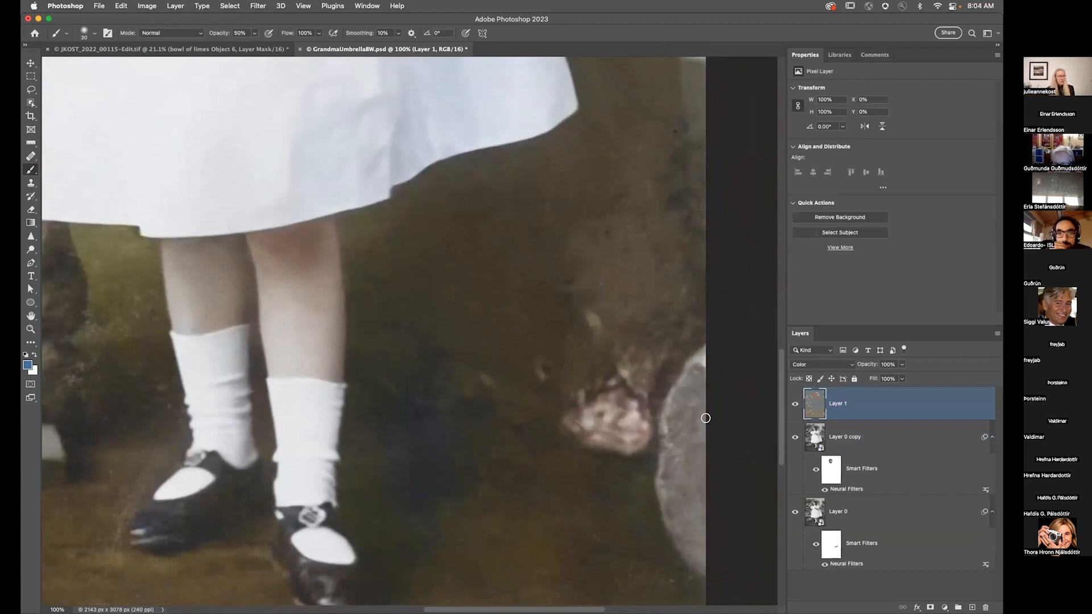
pyautogui.press('l')
pyautogui.moveTo(649, 333)
pyautogui.mouseDown()
pyautogui.moveTo(566, 369)
pyautogui.moveTo(533, 435)
pyautogui.moveTo(582, 478)
pyautogui.moveTo(645, 472)
pyautogui.moveTo(649, 334)
pyautogui.mouseUp()
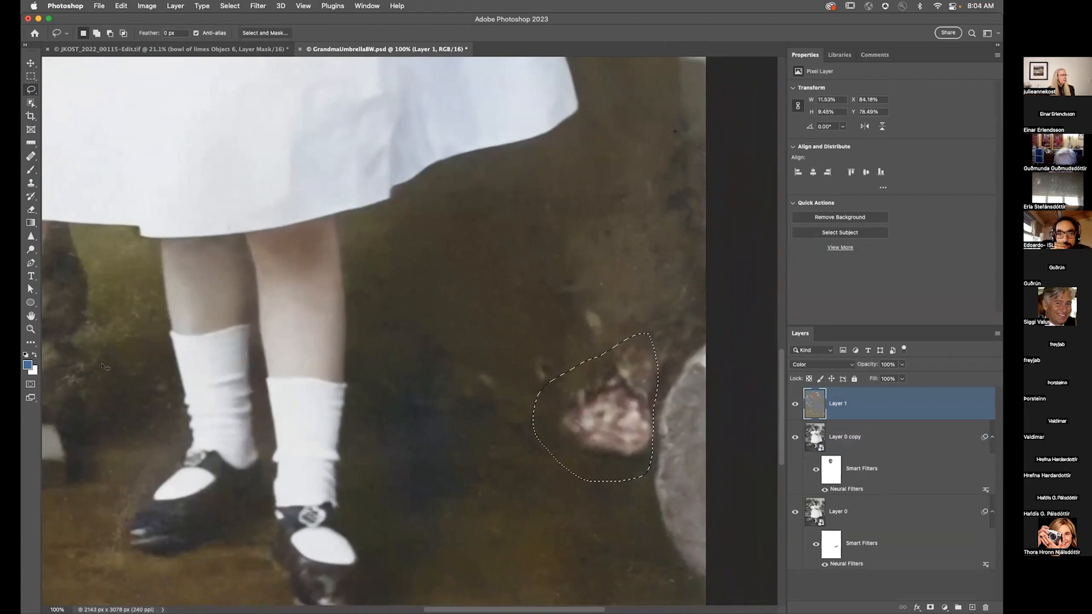
# Step: Sample the brown 473d2d from the rock and add a Solid Color fill layer over the selection, set to Color blend mode
pyautogui.click(27, 365)
pyautogui.click(503, 494)
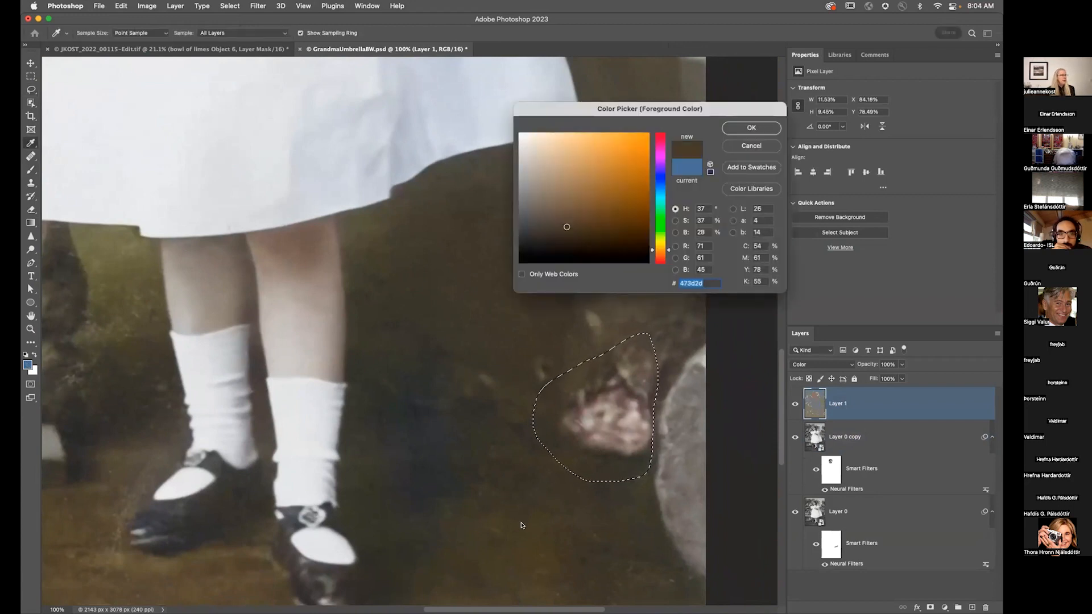
pyautogui.click(747, 129)
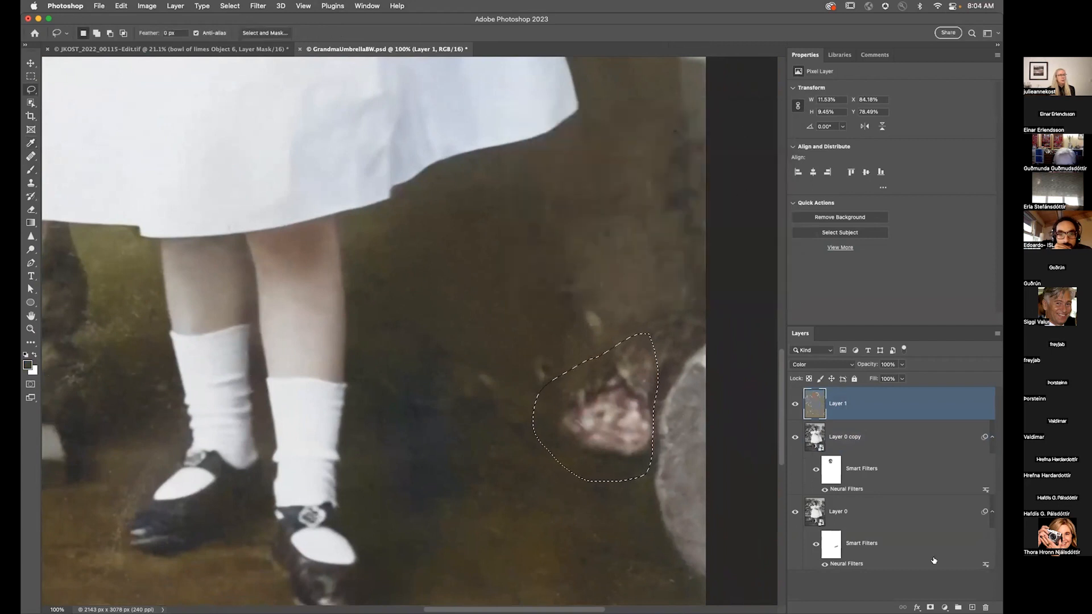
pyautogui.click(944, 608)
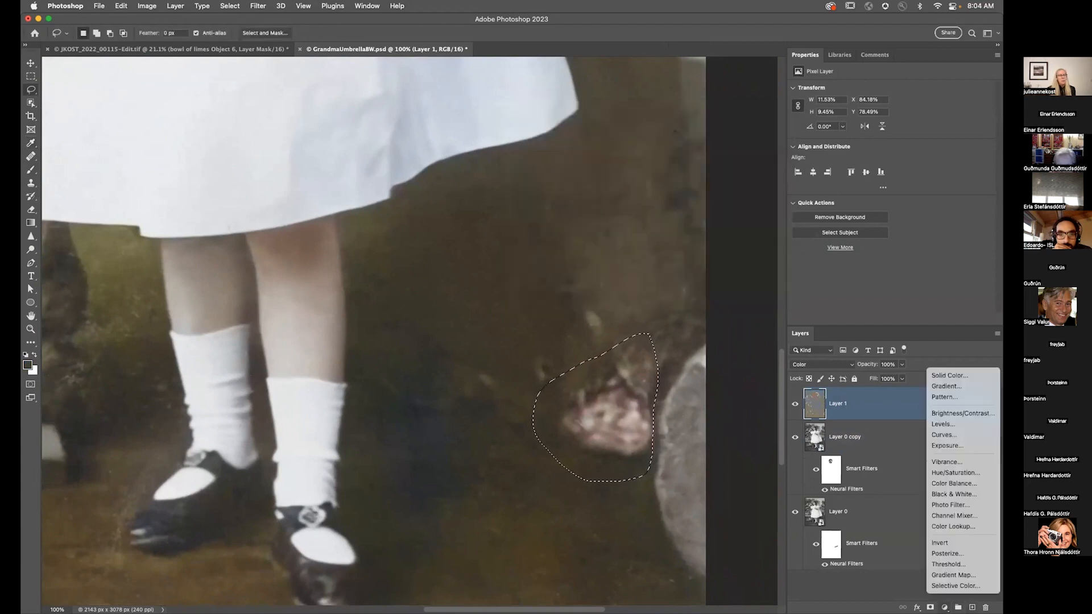
pyautogui.click(947, 375)
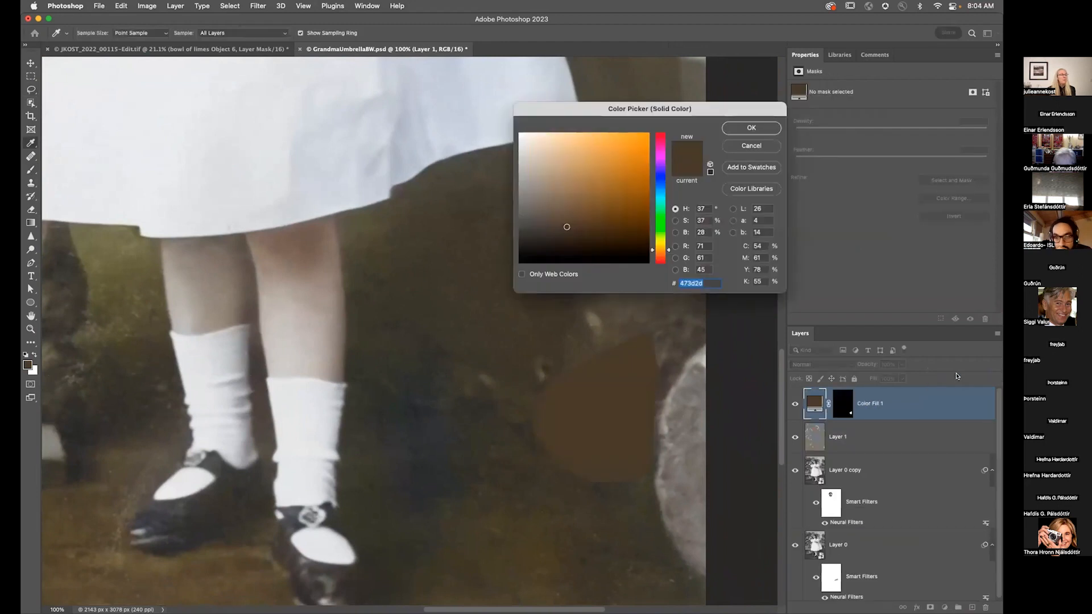
pyautogui.click(751, 128)
pyautogui.click(819, 364)
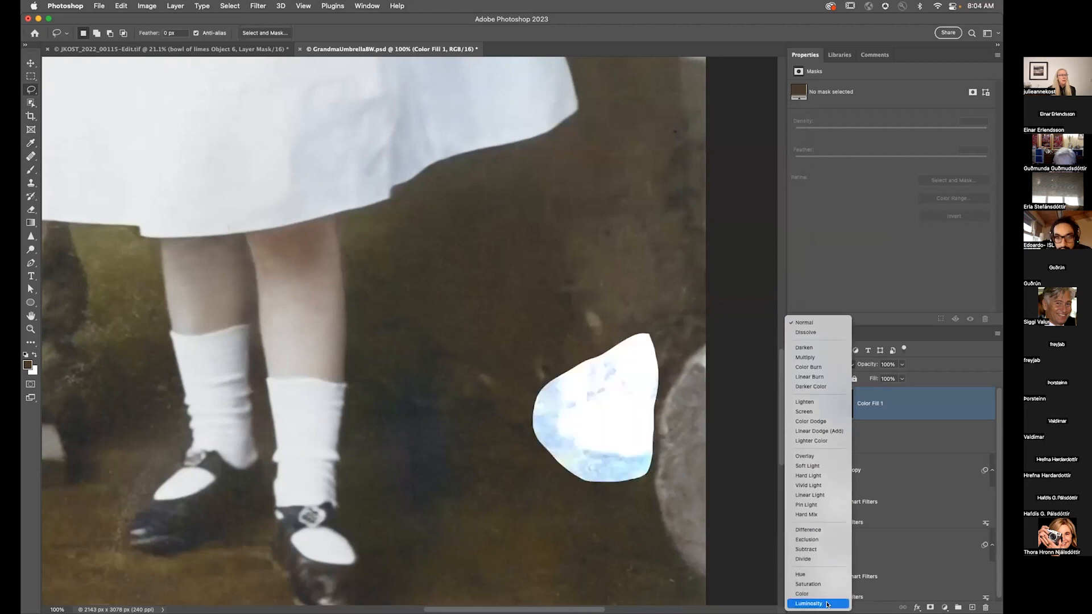
pyautogui.click(820, 595)
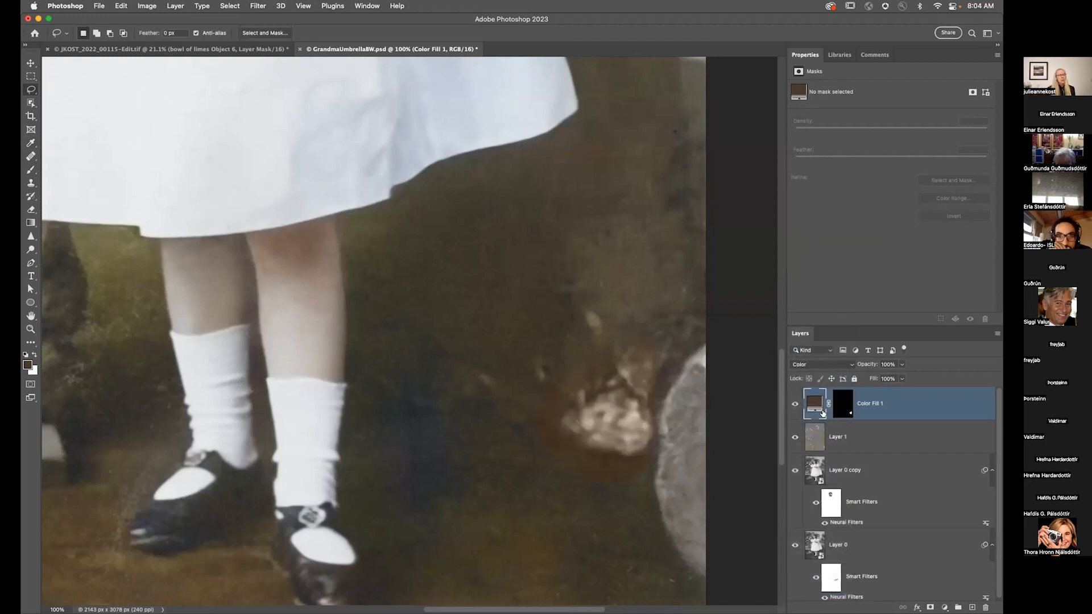
# Step: Change the fill layer's colour to 3c362d and fit the whole photo on screen
pyautogui.doubleClick(814, 402)
pyautogui.moveTo(591, 227)
pyautogui.mouseDown()
pyautogui.moveTo(600, 217)
pyautogui.moveTo(551, 232)
pyautogui.mouseUp()
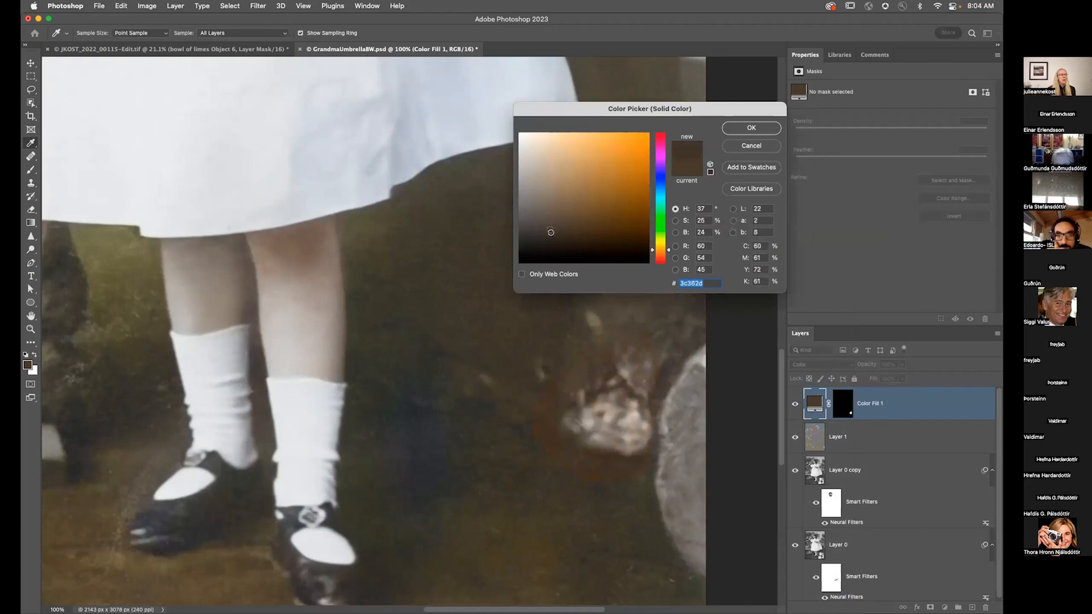
pyautogui.moveTo(668, 251); pyautogui.dragTo(670, 247)
pyautogui.click(746, 130)
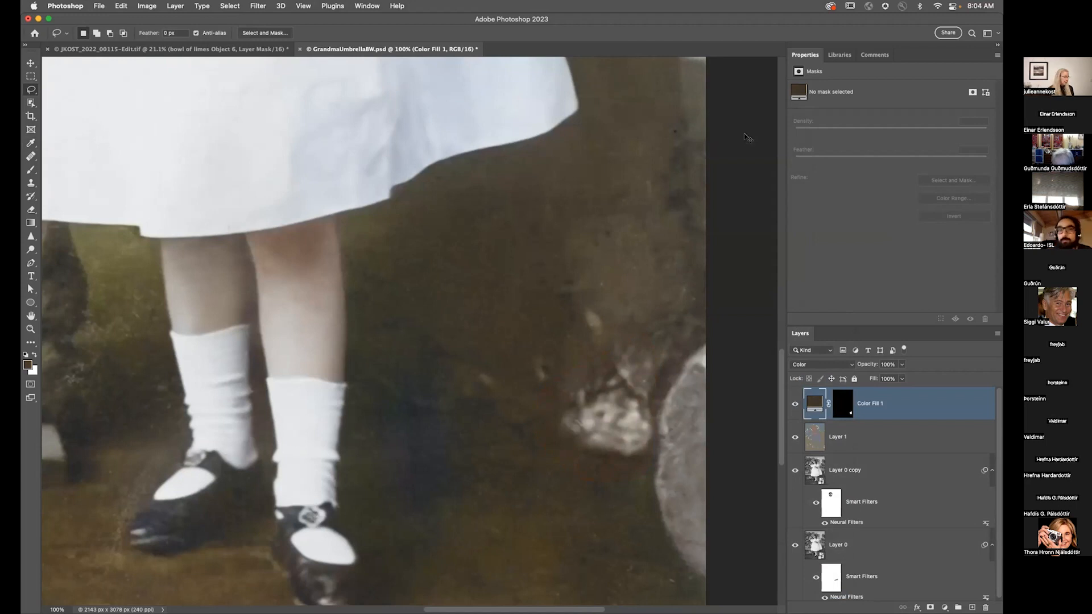
pyautogui.press('super+0')
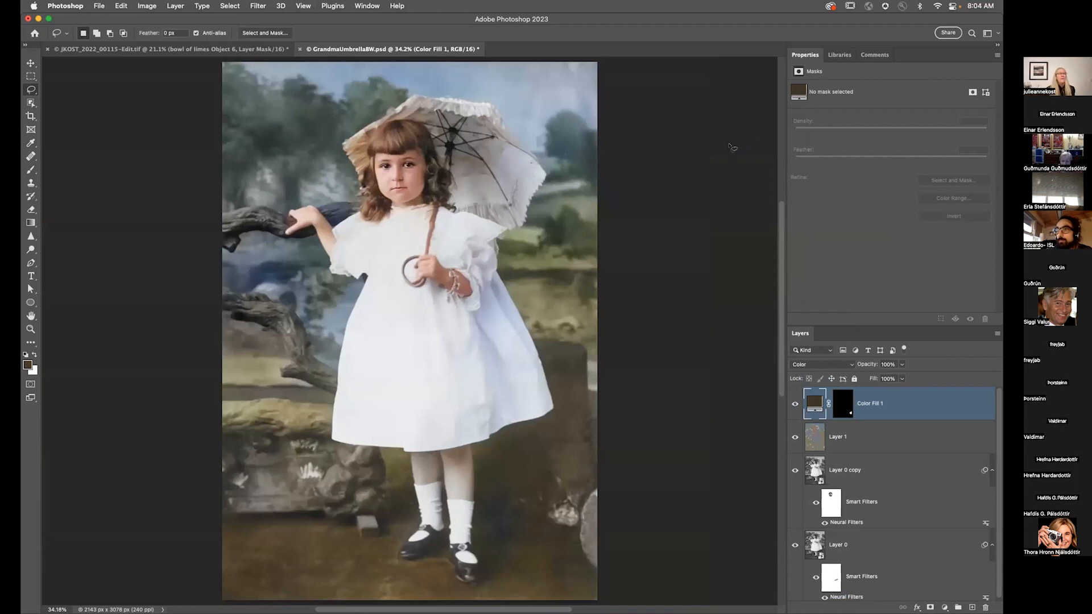
# Step: Switch to Lightroom Classic and open JKOST_2019_04751_ME and MonoLakeStart in Photoshop as originals
pyautogui.press('super+Tab')
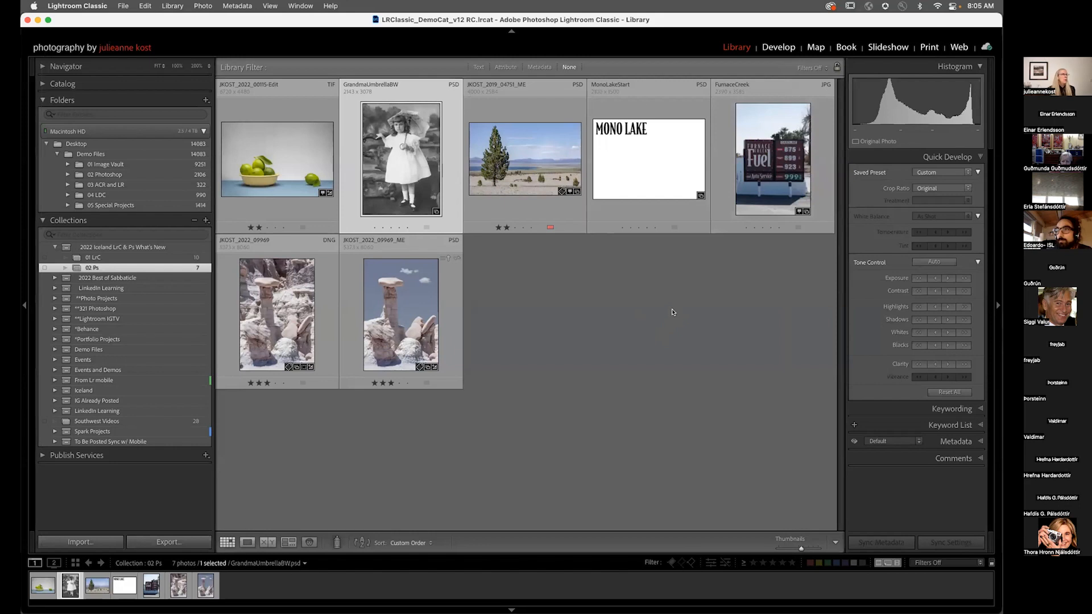
pyautogui.click(537, 179)
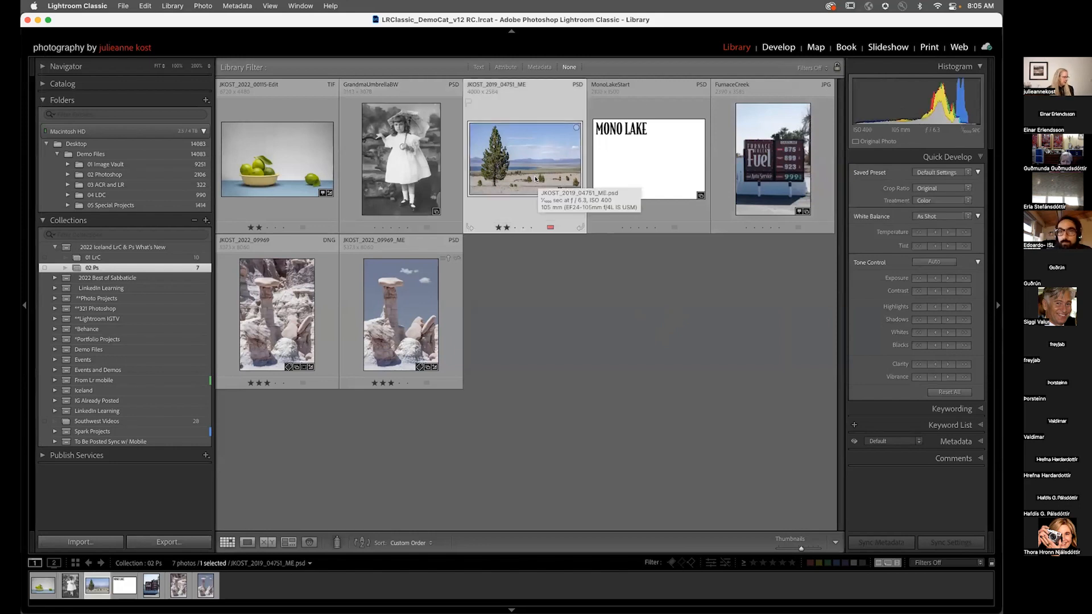
pyautogui.keyDown('super'); pyautogui.click(642, 173); pyautogui.keyUp('super')
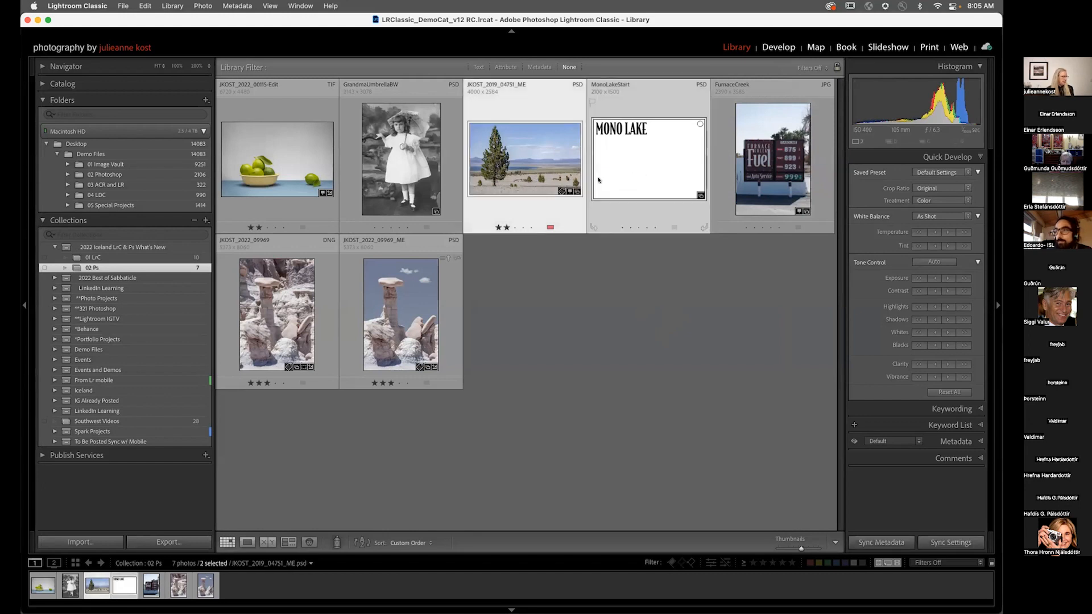
pyautogui.press('super+e')
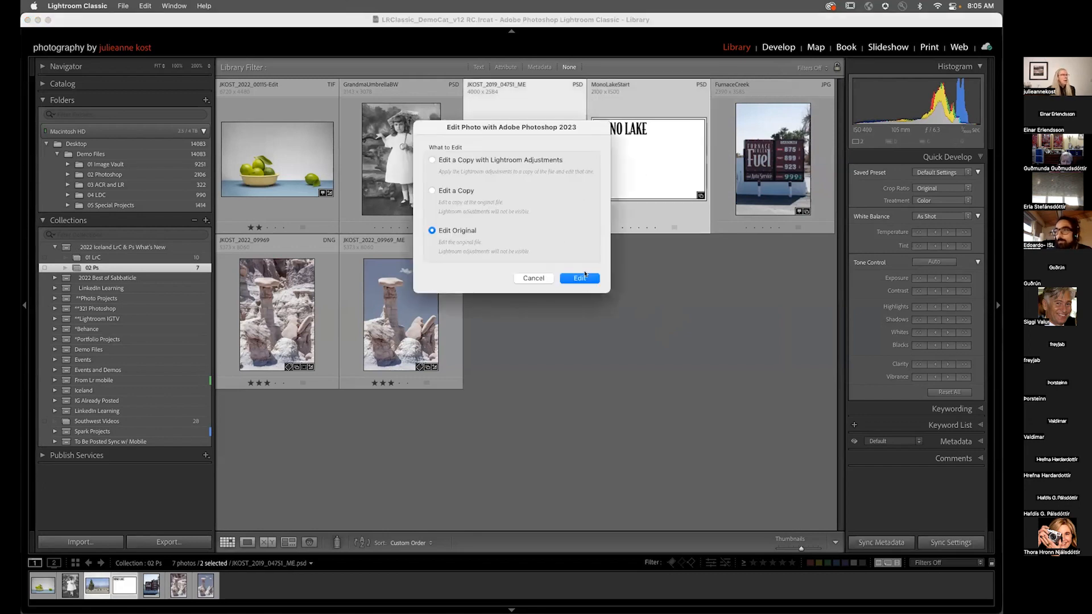
pyautogui.click(585, 275)
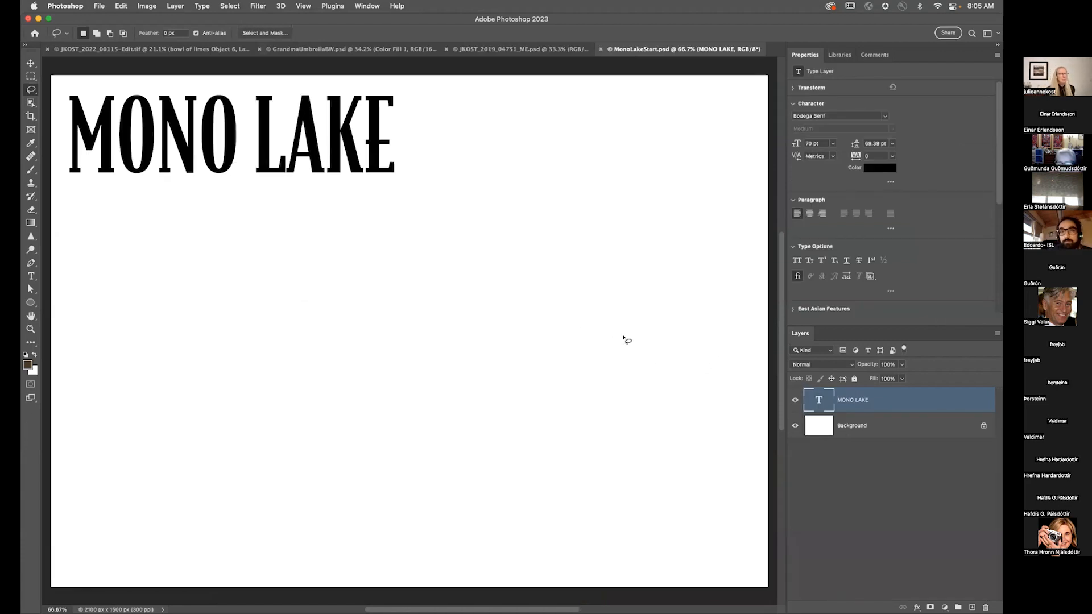
# Step: On the tree photo, create a new CC library named Mono Lake
pyautogui.click(520, 49)
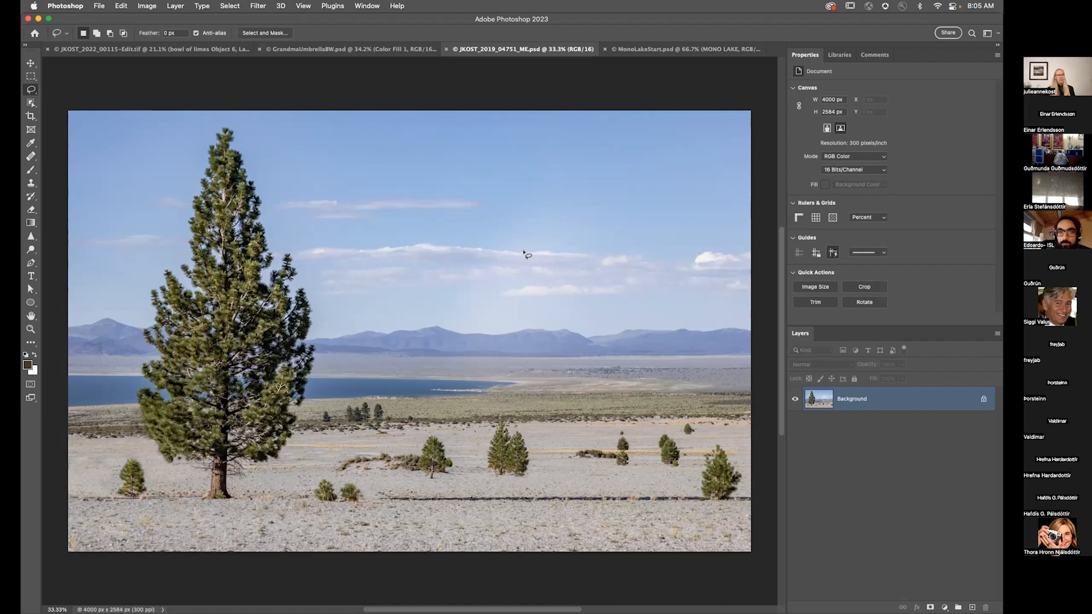
pyautogui.click(844, 57)
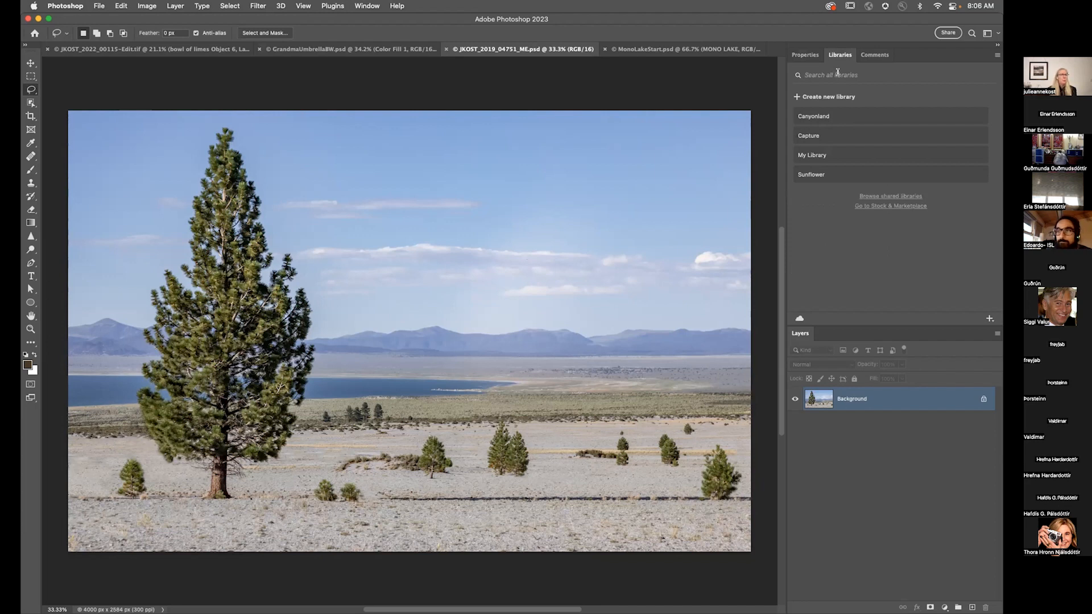
pyautogui.click(830, 96)
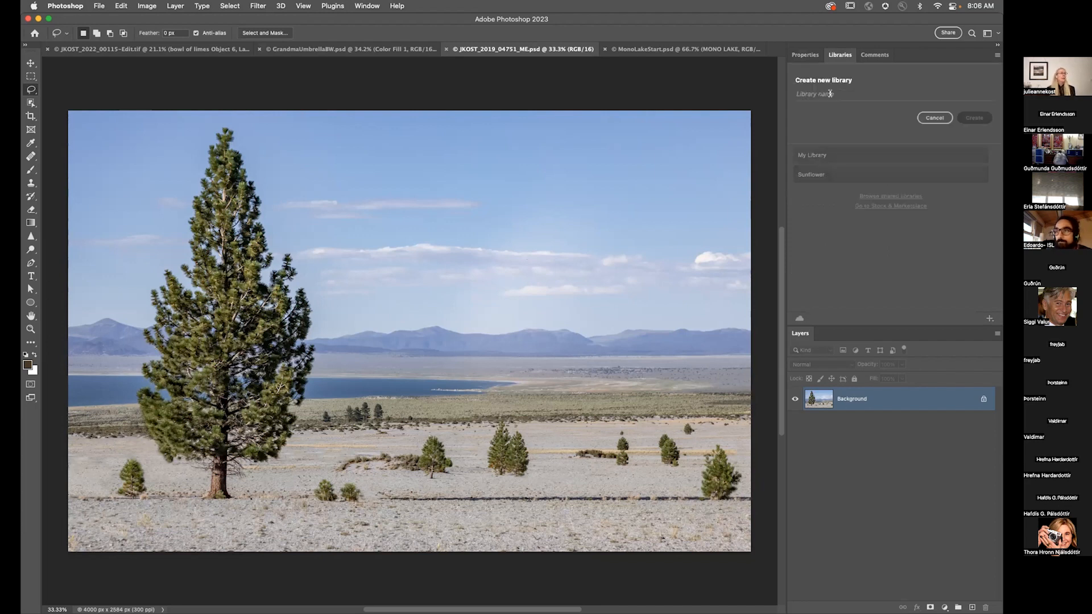
pyautogui.write('MOno Lake')
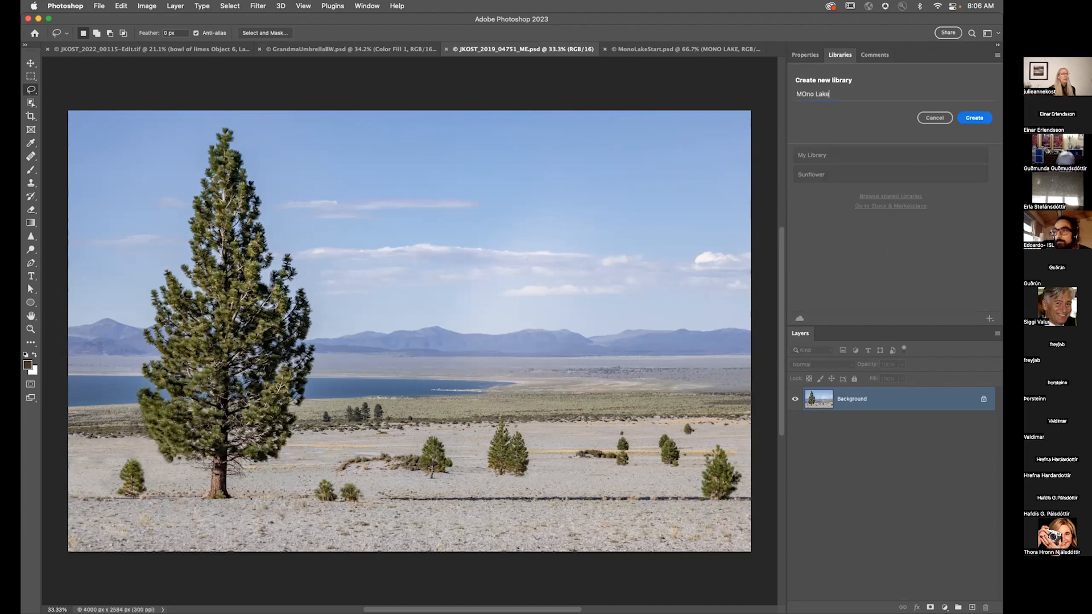
pyautogui.press('BackSpace')
pyautogui.write('o')
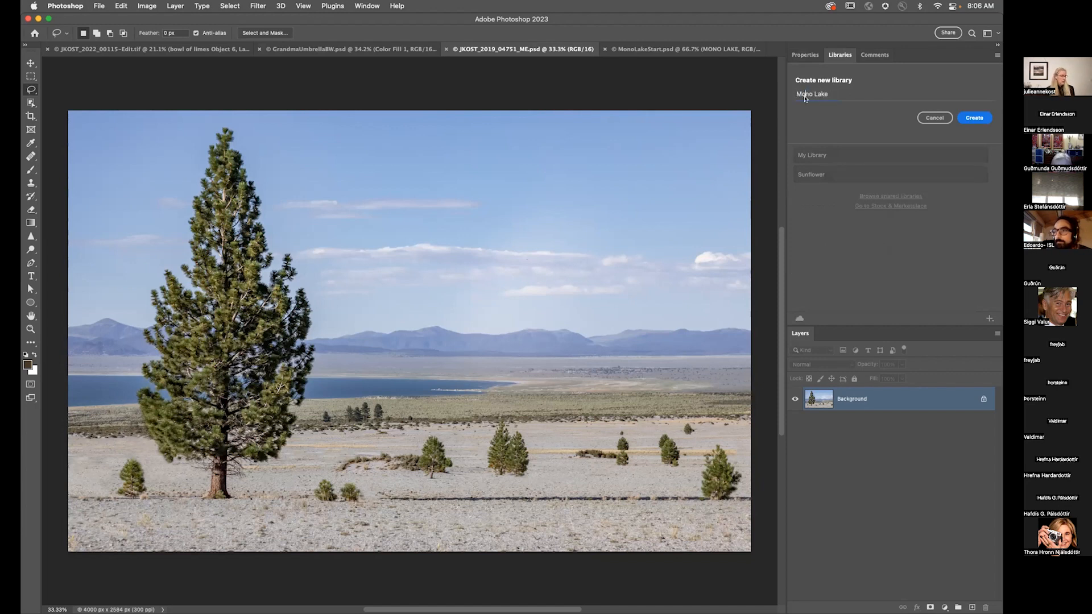
pyautogui.click(975, 118)
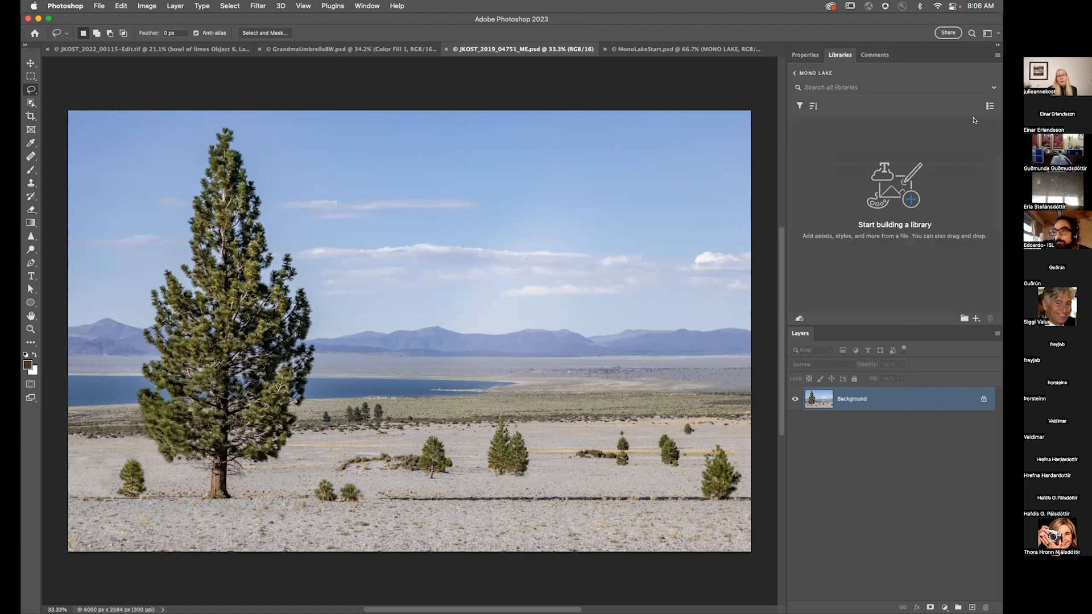
# Step: Open Extract from Image for the library and try pattern types, ending on the fourth one
pyautogui.click(975, 318)
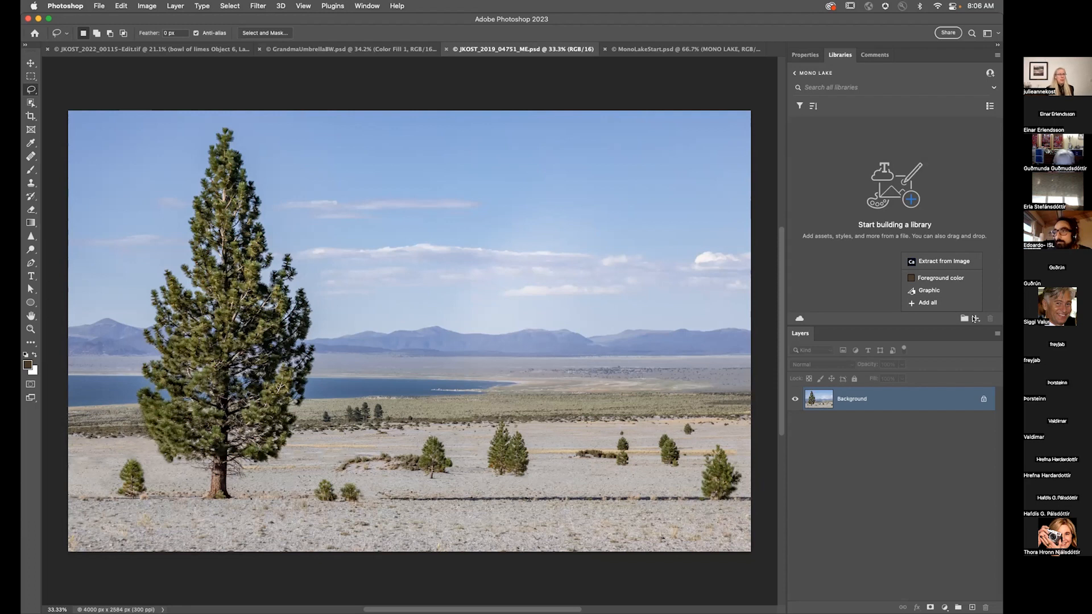
pyautogui.click(945, 262)
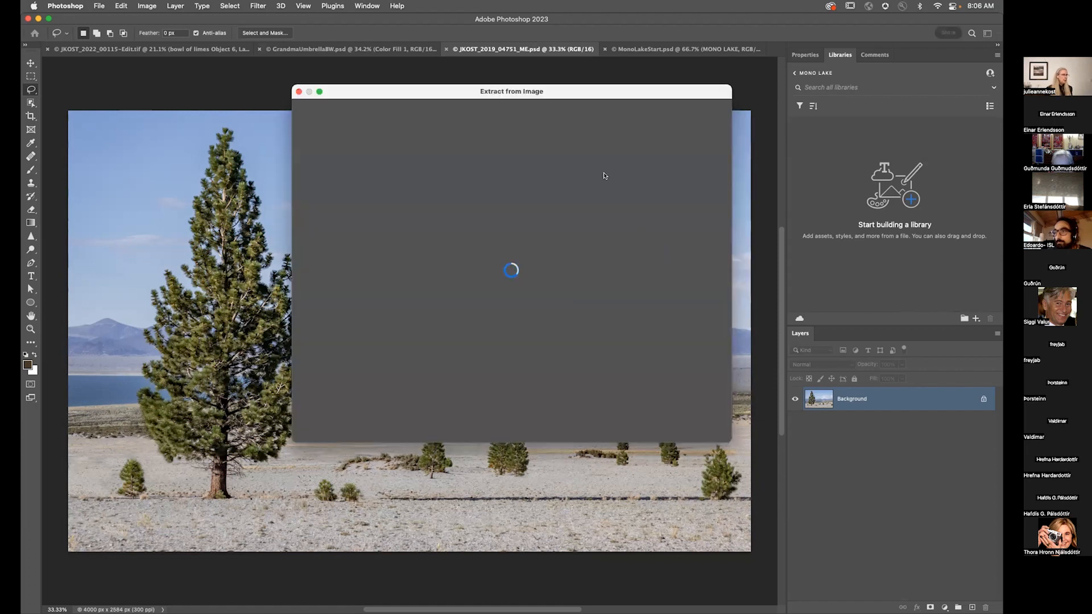
pyautogui.moveTo(604, 95); pyautogui.dragTo(713, 7)
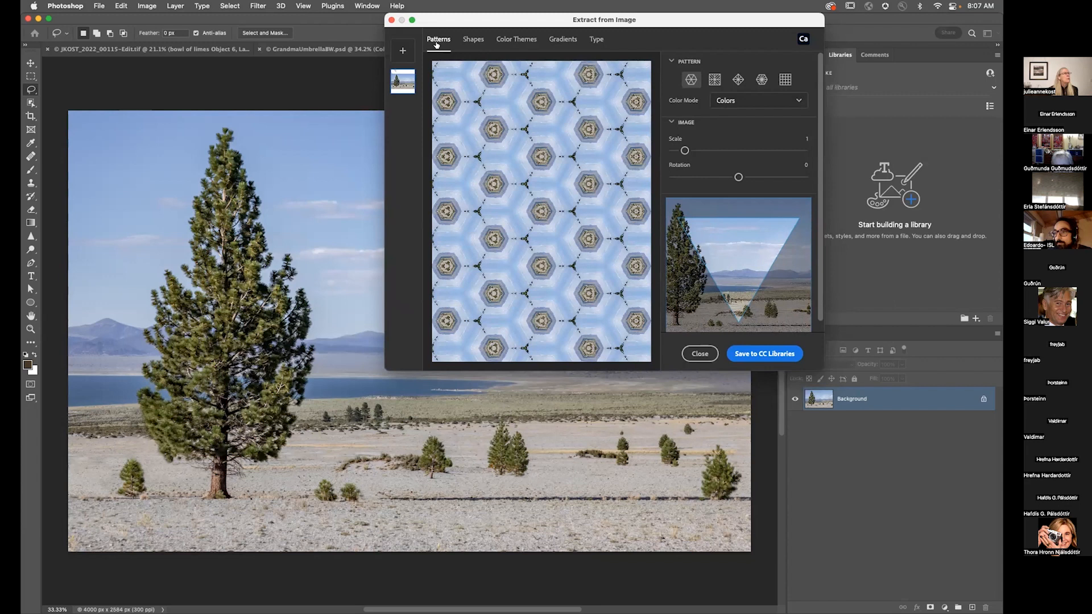
pyautogui.click(715, 80)
pyautogui.click(737, 80)
pyautogui.click(762, 79)
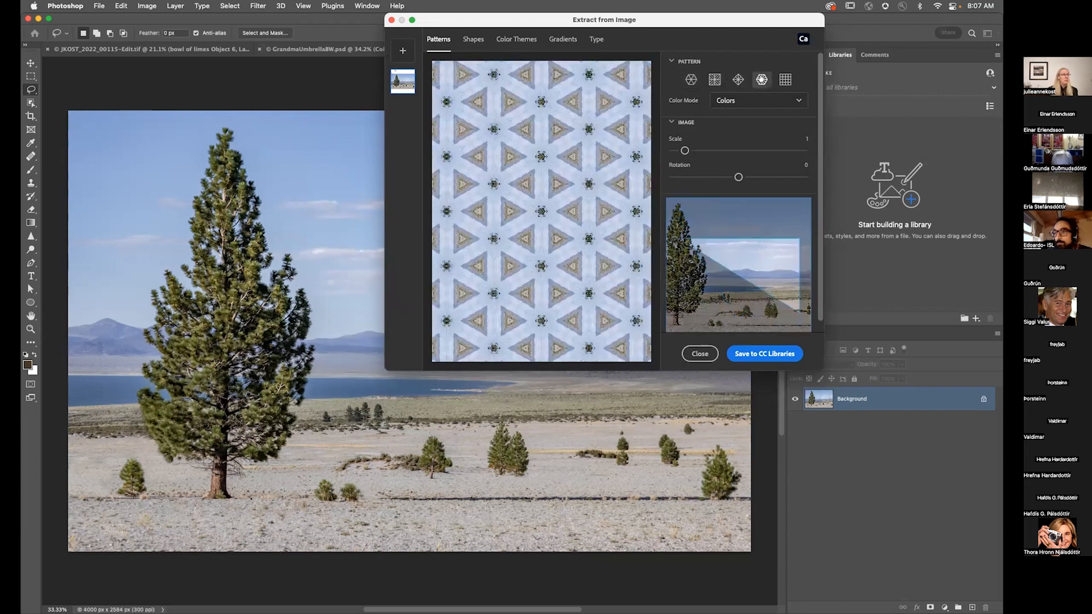
# Step: Move the pattern's sample area onto the sky, set scale to 1.7, and save the pattern to CC Libraries
pyautogui.moveTo(770, 250)
pyautogui.mouseDown()
pyautogui.moveTo(764, 224)
pyautogui.moveTo(740, 249)
pyautogui.moveTo(781, 235)
pyautogui.moveTo(753, 259)
pyautogui.mouseUp()
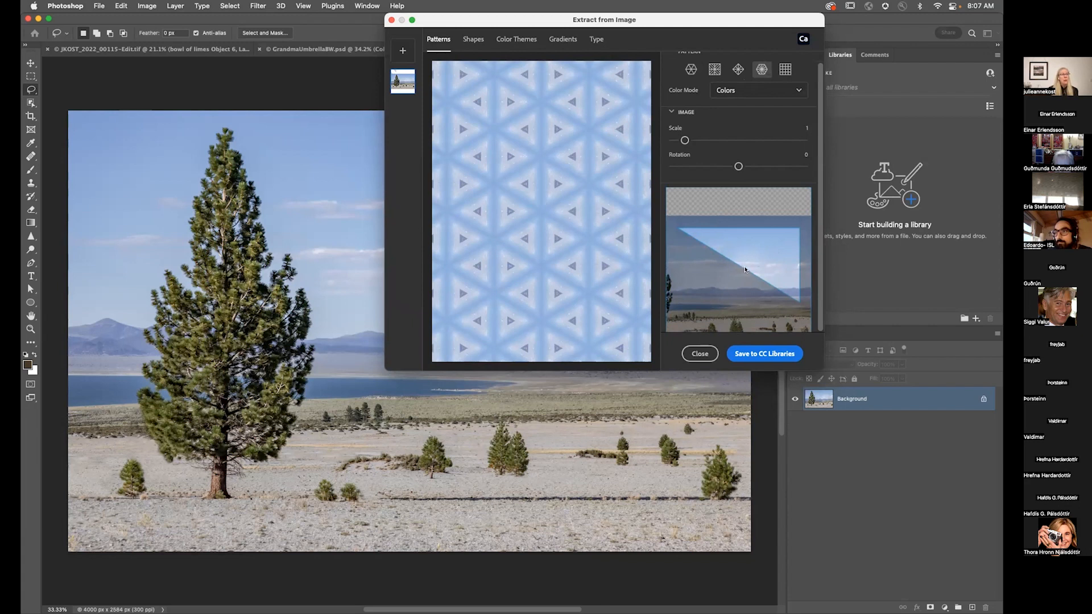
pyautogui.moveTo(686, 140); pyautogui.dragTo(694, 140)
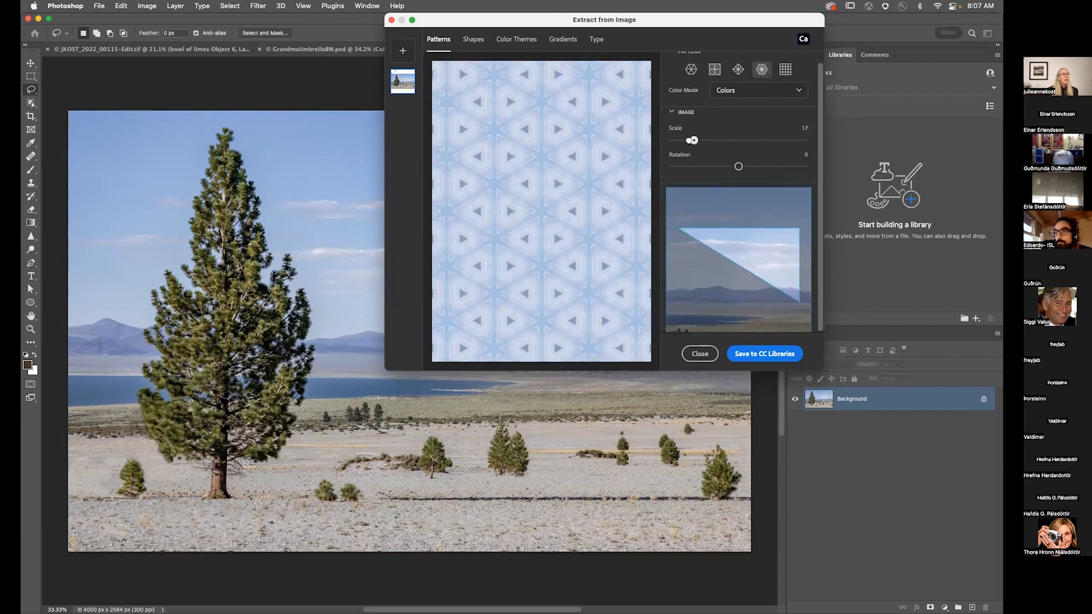
pyautogui.moveTo(756, 252)
pyautogui.mouseDown()
pyautogui.moveTo(765, 264)
pyautogui.moveTo(770, 251)
pyautogui.moveTo(746, 244)
pyautogui.moveTo(755, 258)
pyautogui.mouseUp()
pyautogui.moveTo(739, 166); pyautogui.dragTo(738, 167)
pyautogui.moveTo(759, 220); pyautogui.dragTo(775, 262)
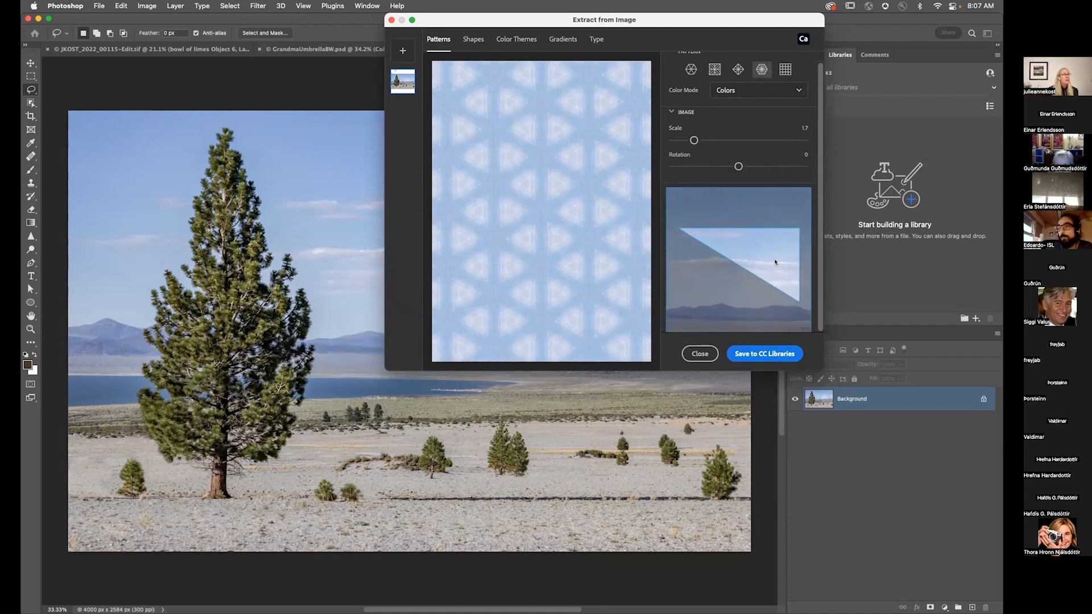
pyautogui.click(755, 353)
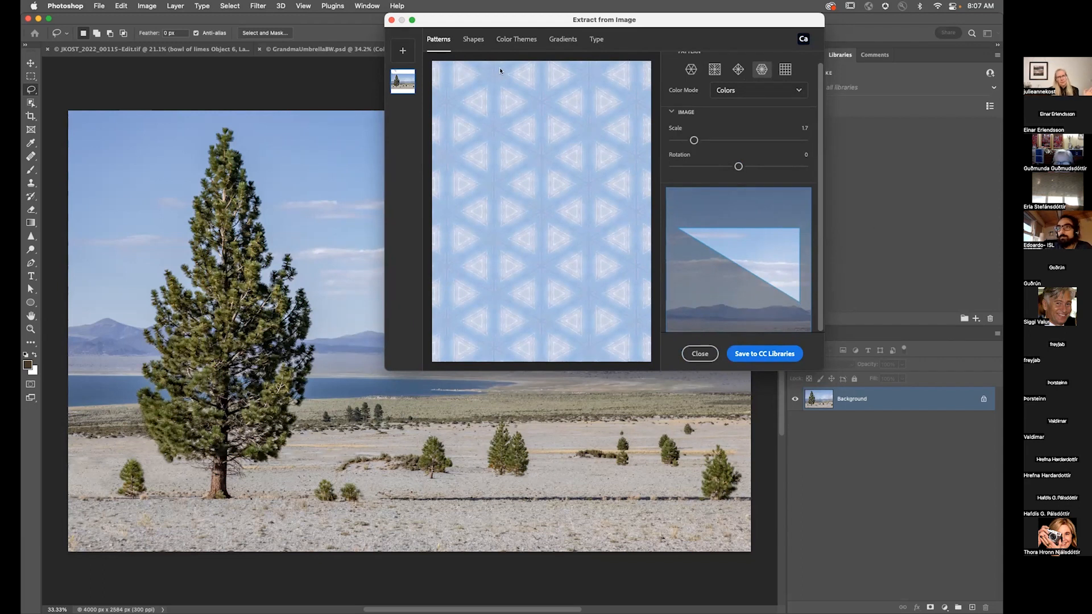
# Step: Extract a shape from the photo with detail 75, erase a speck in the sky, and save it to CC Libraries
pyautogui.moveTo(655, 15); pyautogui.dragTo(630, 5)
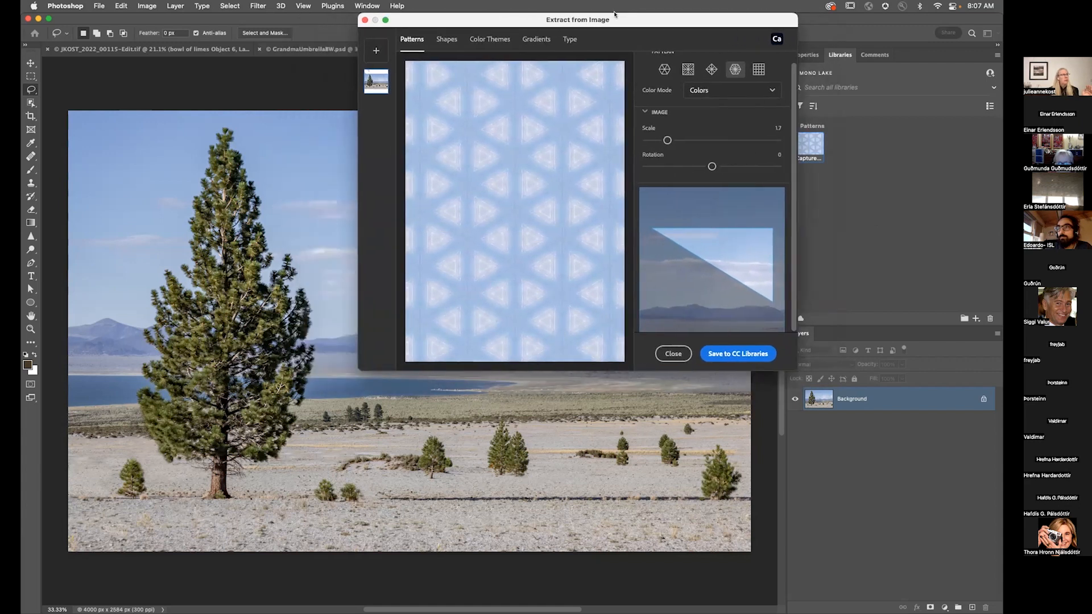
pyautogui.click(447, 39)
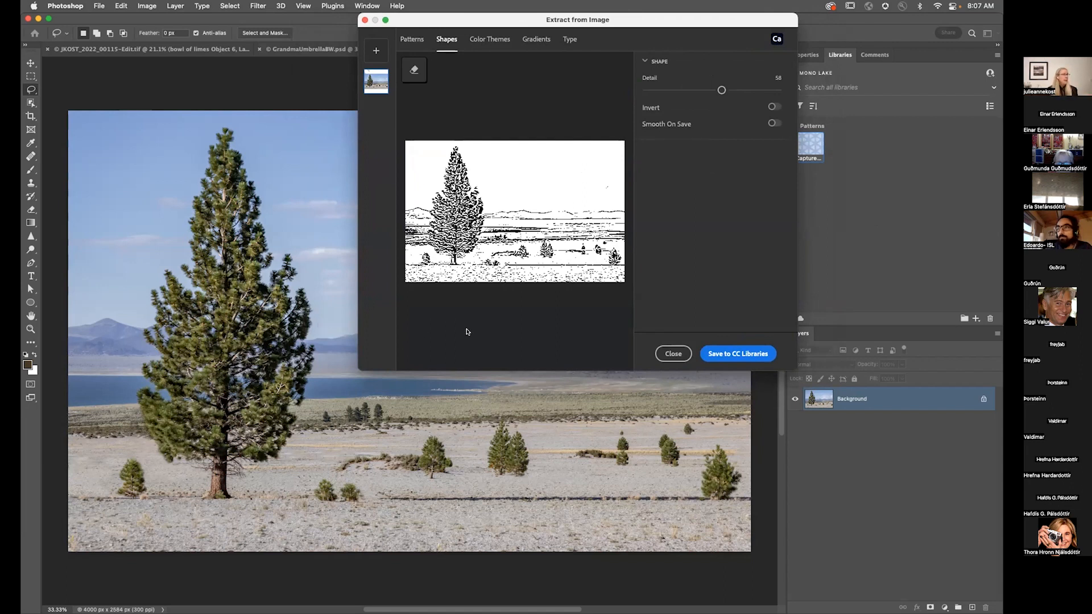
pyautogui.moveTo(721, 90)
pyautogui.mouseDown()
pyautogui.moveTo(694, 90)
pyautogui.moveTo(741, 90)
pyautogui.mouseUp()
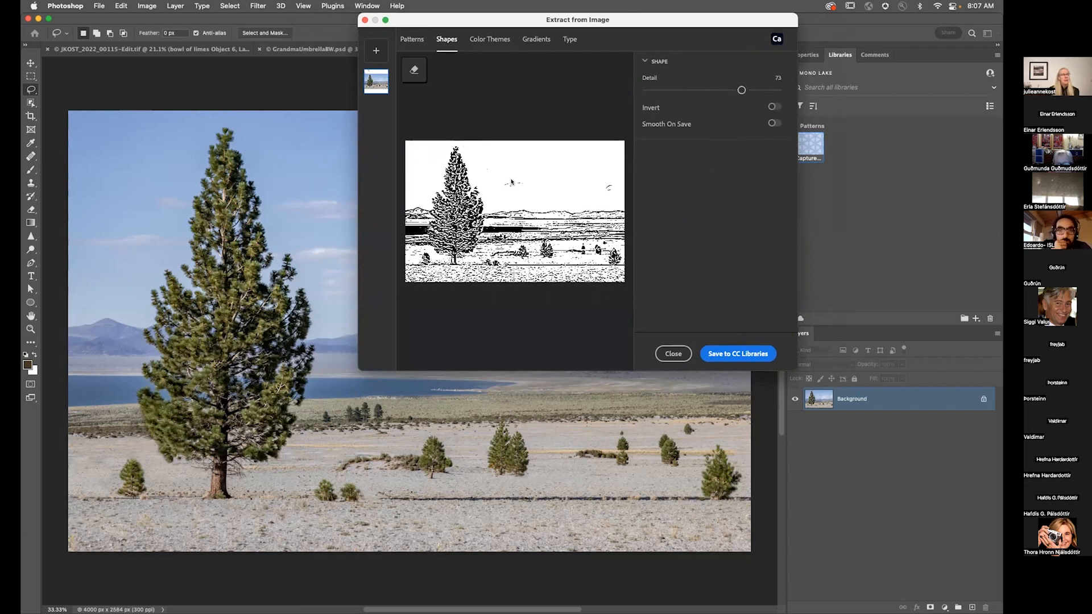
pyautogui.click(414, 69)
pyautogui.moveTo(496, 169)
pyautogui.mouseDown()
pyautogui.moveTo(594, 186)
pyautogui.moveTo(511, 151)
pyautogui.mouseUp()
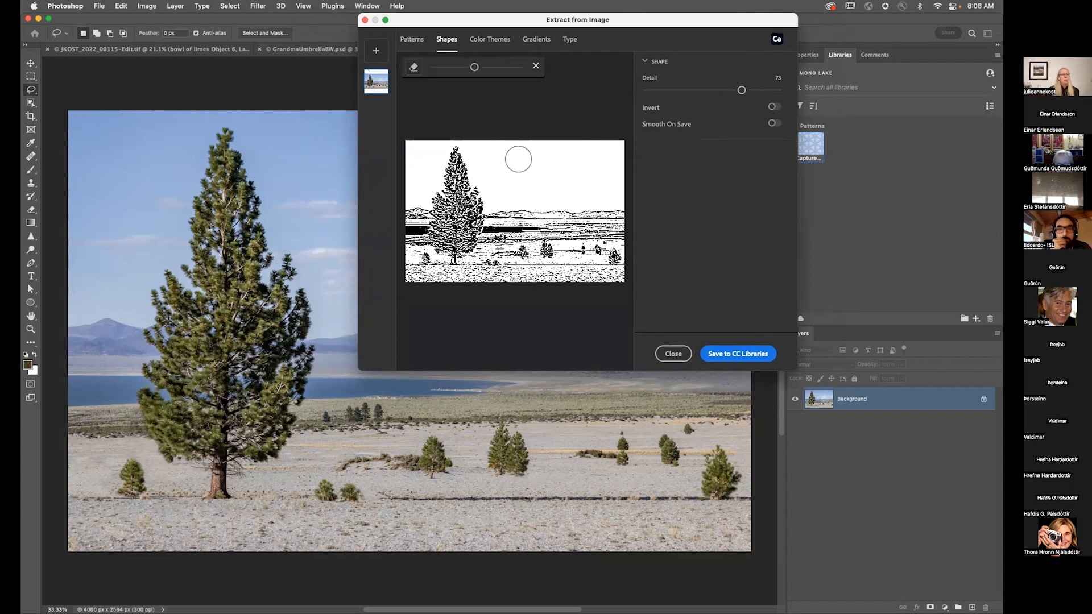
pyautogui.click(716, 351)
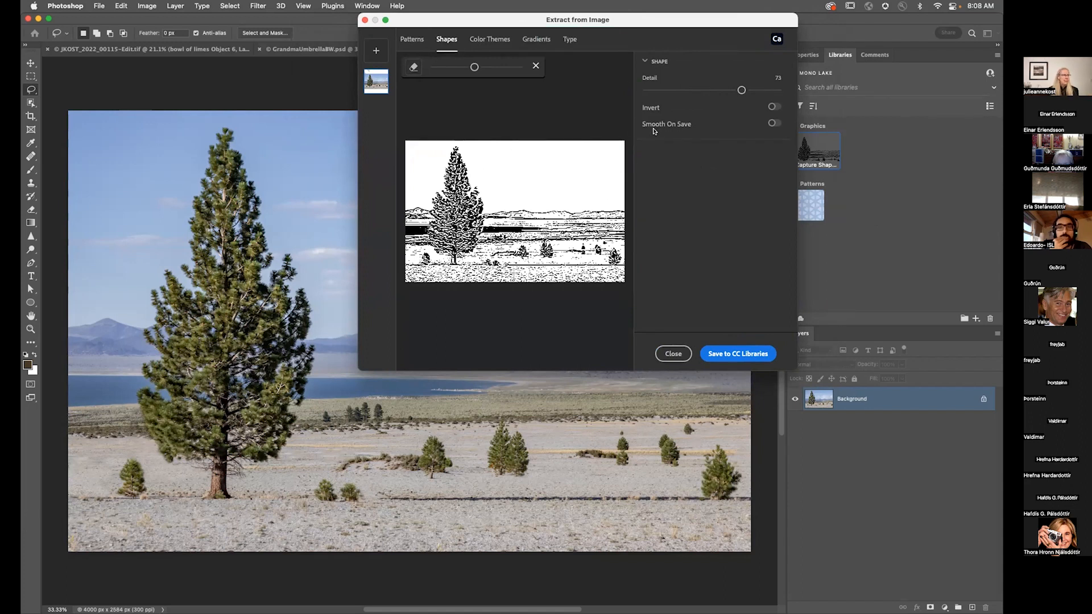
# Step: Extract a Colorful colour theme from the photo, repositioning sample points onto the lake and sand, and save it to CC Libraries
pyautogui.click(496, 40)
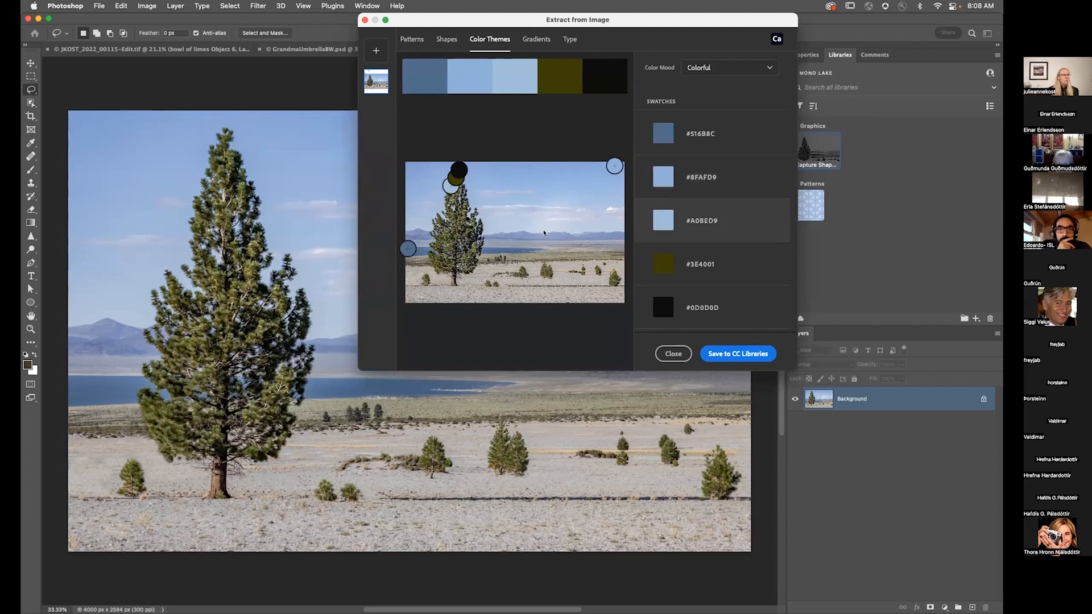
pyautogui.moveTo(414, 252)
pyautogui.mouseDown()
pyautogui.moveTo(410, 220)
pyautogui.moveTo(418, 252)
pyautogui.mouseUp()
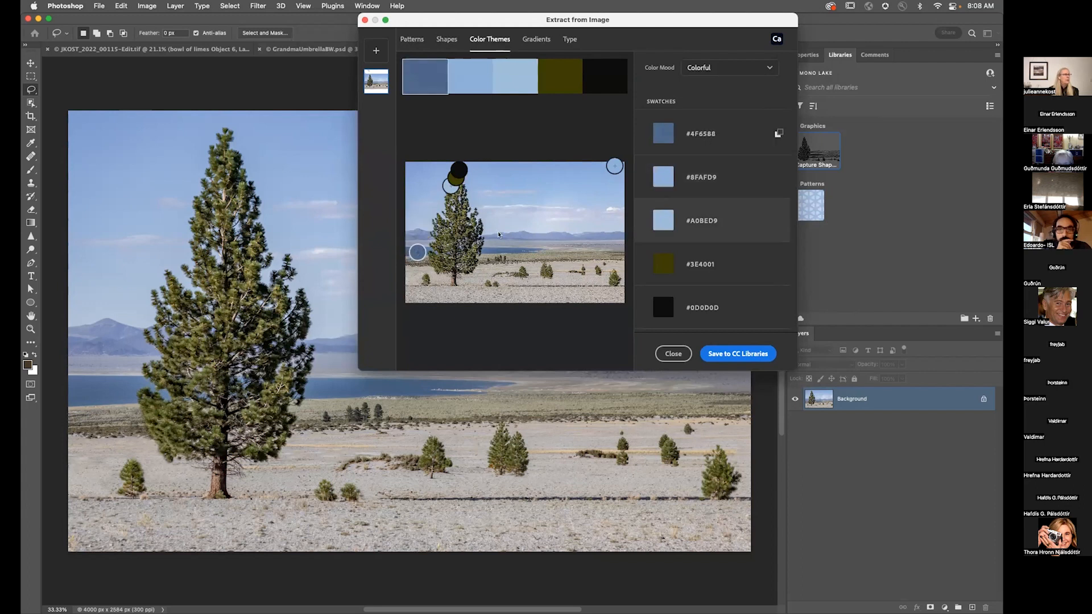
pyautogui.moveTo(613, 167); pyautogui.dragTo(609, 170)
pyautogui.moveTo(460, 168); pyautogui.dragTo(559, 271)
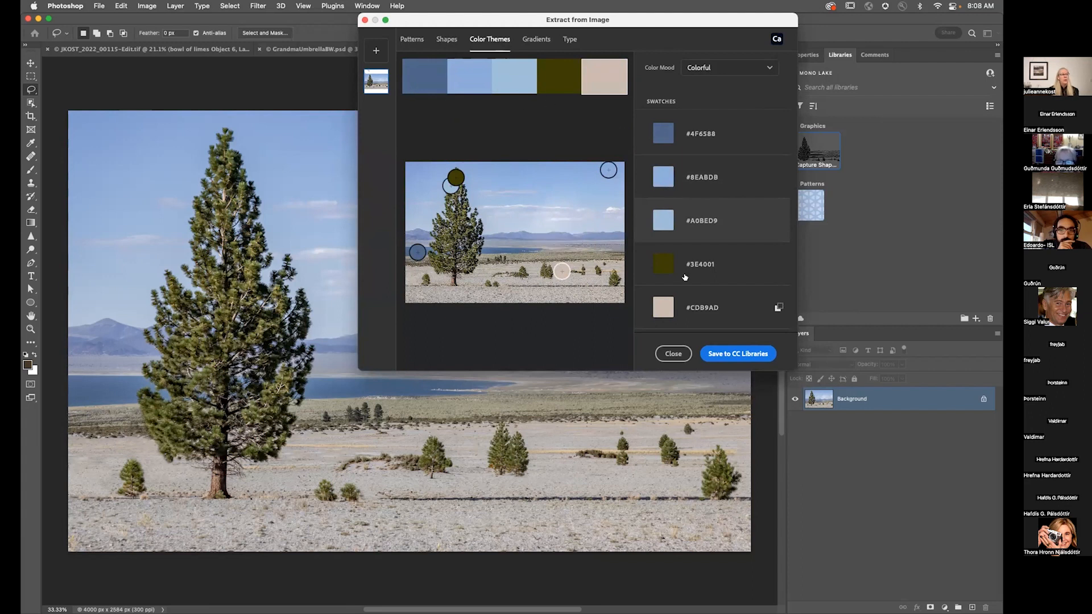
pyautogui.click(739, 354)
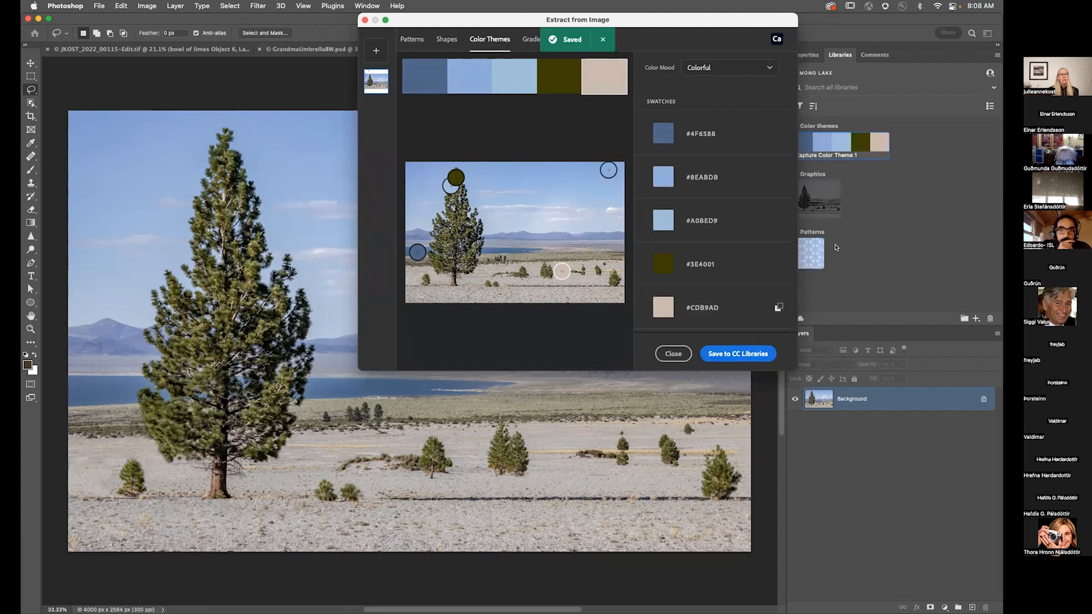
# Step: Extract a five-stop gradient, dragging the stops across the tree, lake and sky, and save it to CC Libraries
pyautogui.click(529, 39)
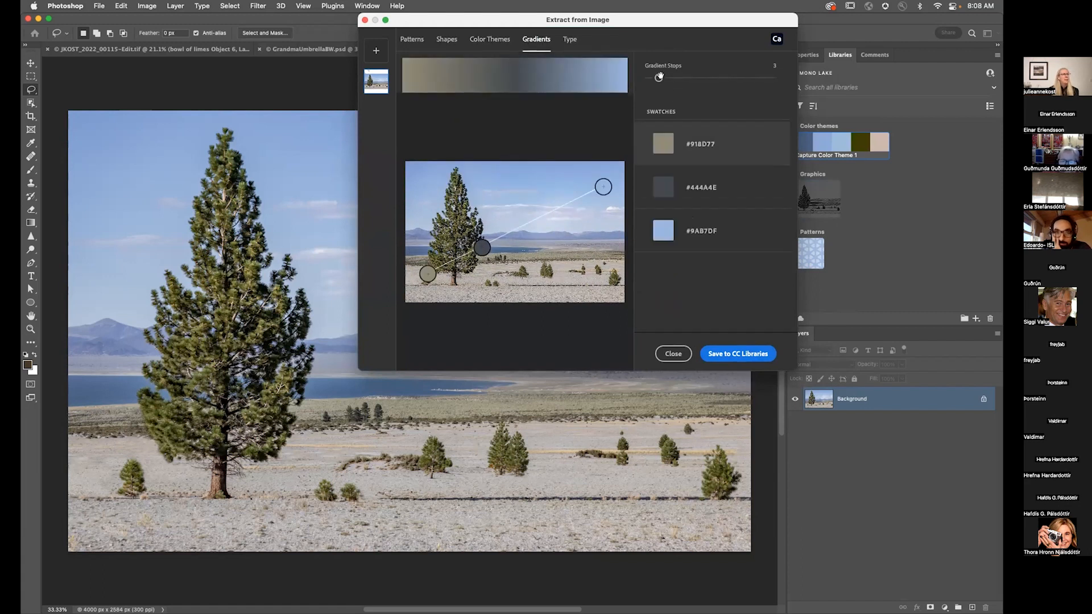
pyautogui.moveTo(659, 78); pyautogui.dragTo(677, 78)
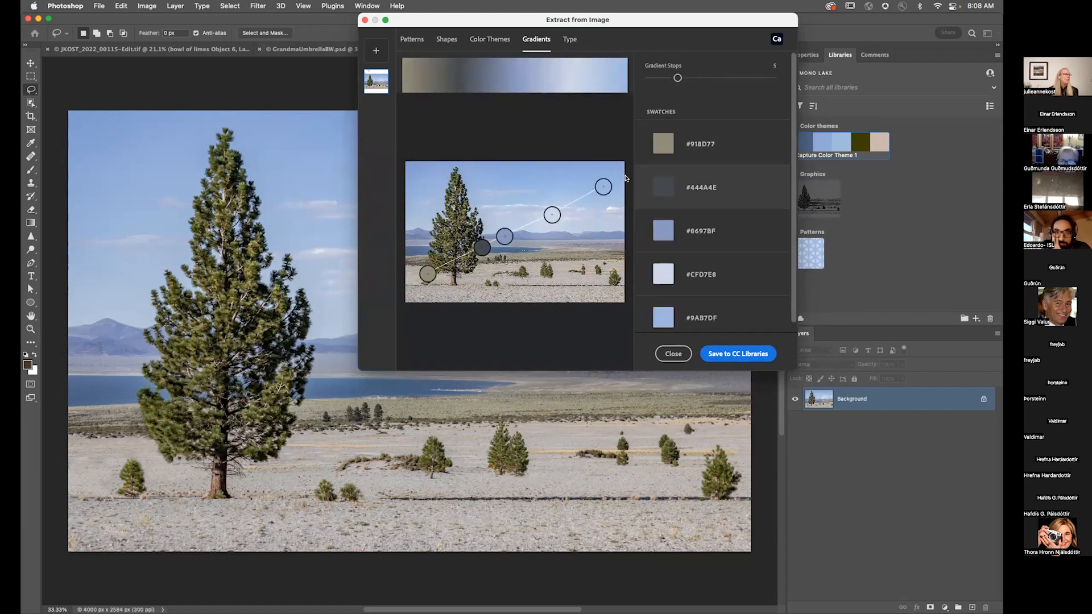
pyautogui.moveTo(603, 186); pyautogui.dragTo(541, 178)
pyautogui.moveTo(505, 236); pyautogui.dragTo(459, 221)
pyautogui.moveTo(428, 268); pyautogui.dragTo(457, 257)
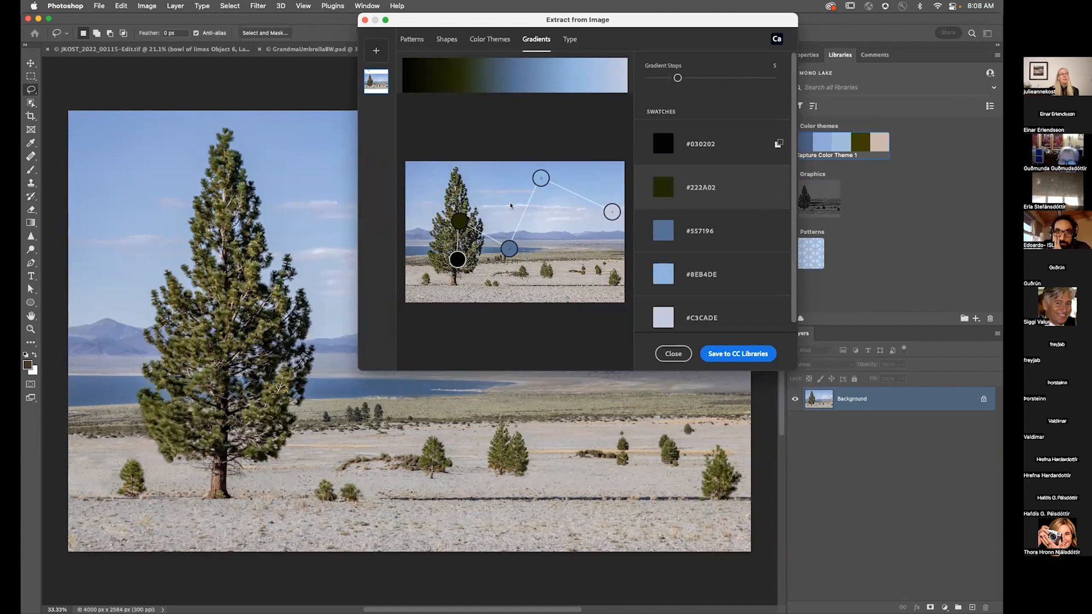
pyautogui.click(738, 353)
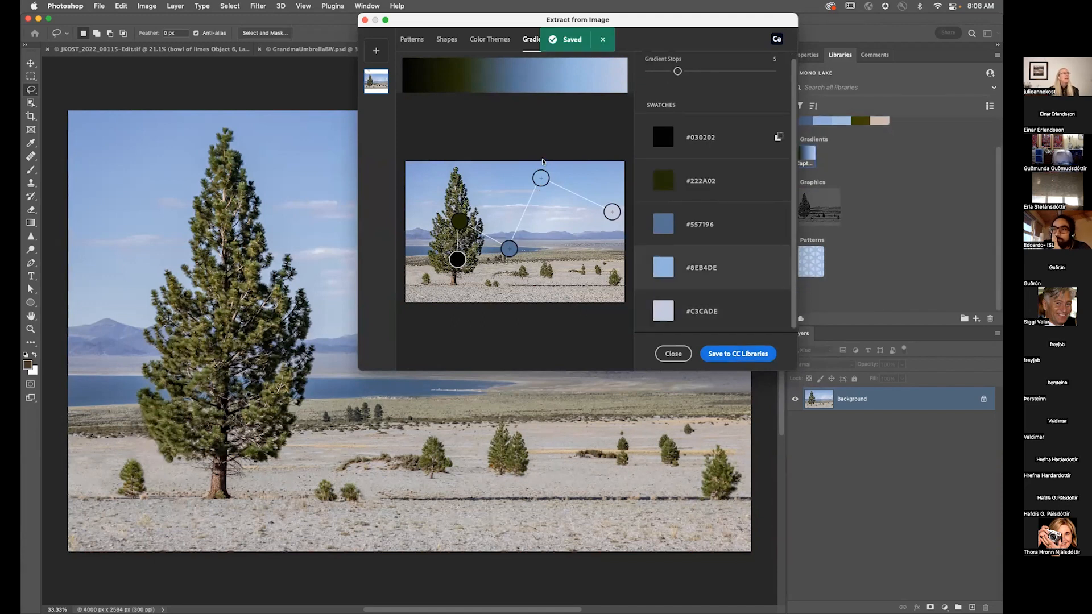
# Step: Add the FurnaceCreek.jpg image to the Type extraction
pyautogui.click(569, 39)
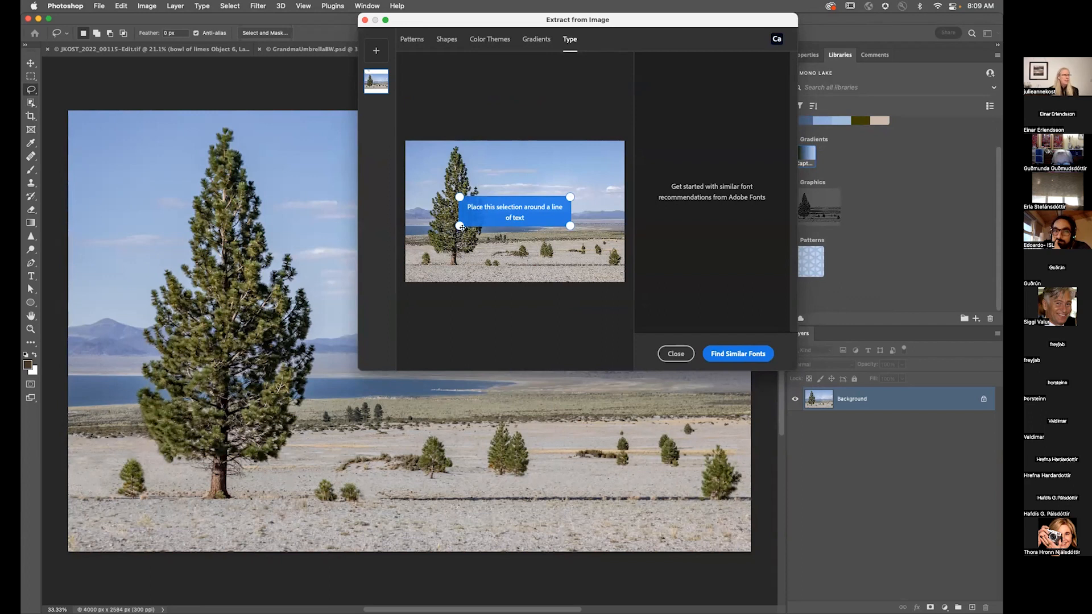
pyautogui.click(375, 52)
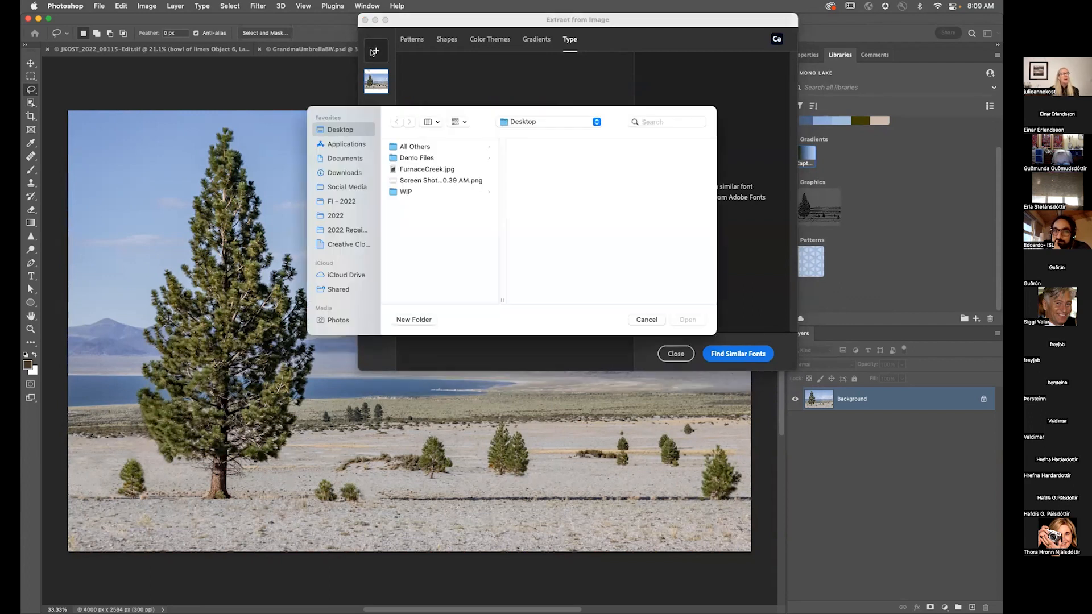
pyautogui.click(428, 169)
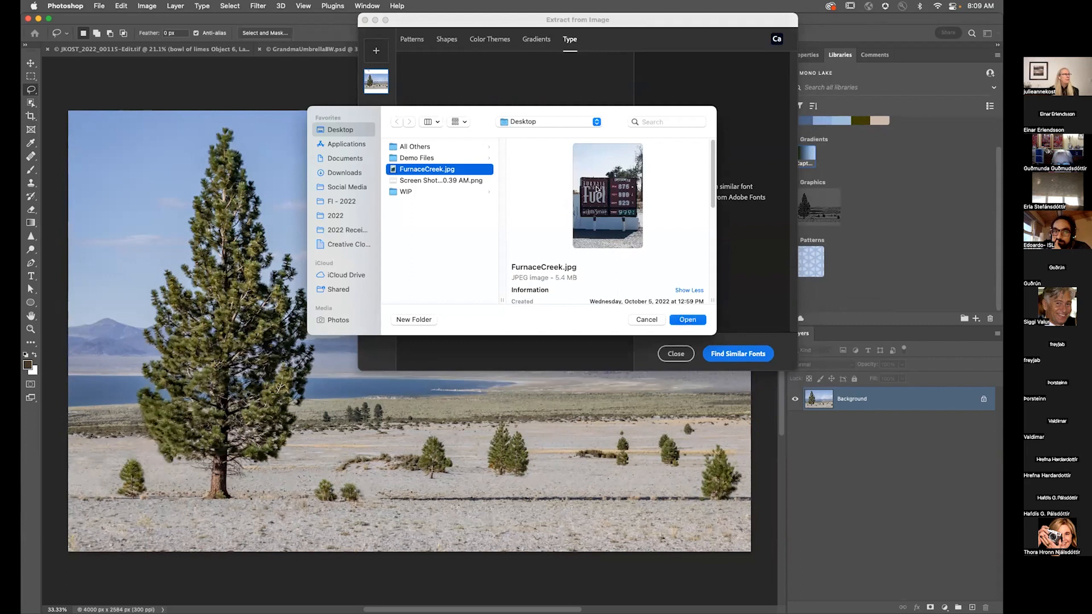
pyautogui.press('Return')
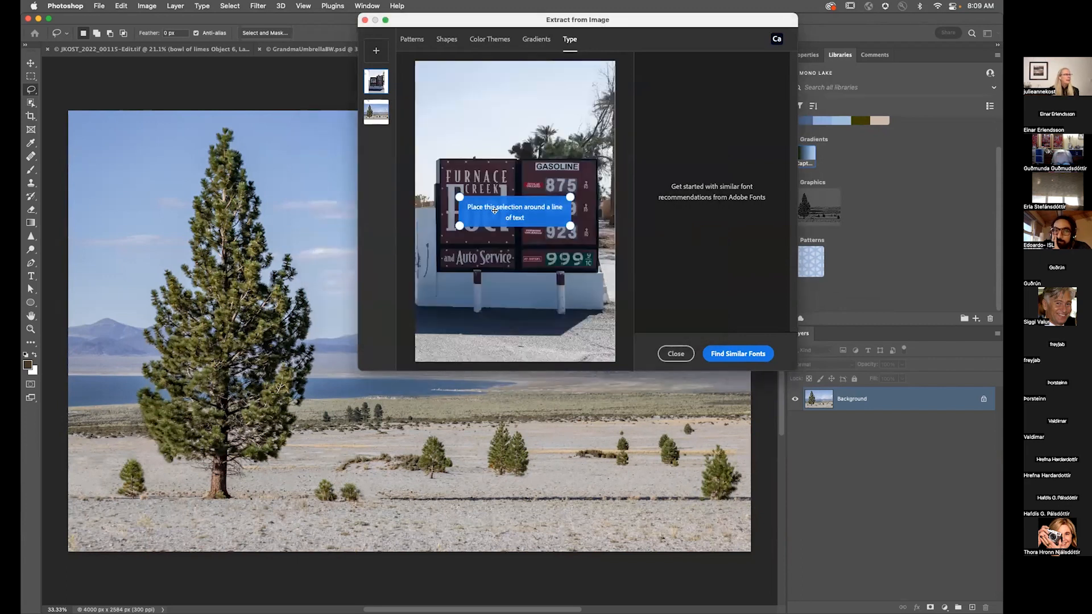
# Step: Fit the text selection around the Auto Service line on the sign and find similar fonts
pyautogui.moveTo(495, 210); pyautogui.dragTo(491, 252)
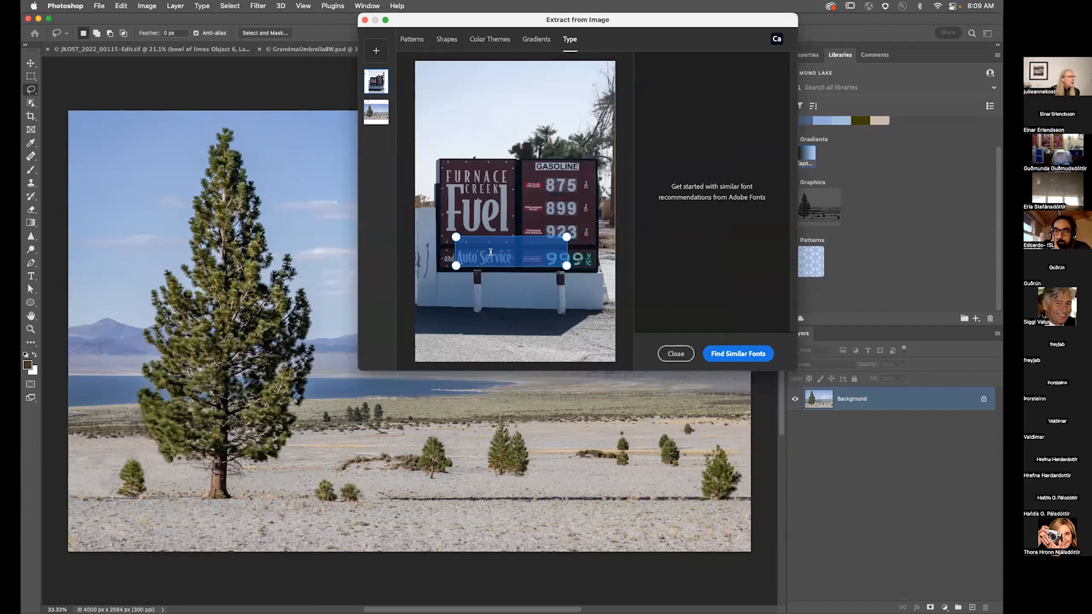
pyautogui.moveTo(567, 233); pyautogui.dragTo(513, 250)
pyautogui.click(733, 354)
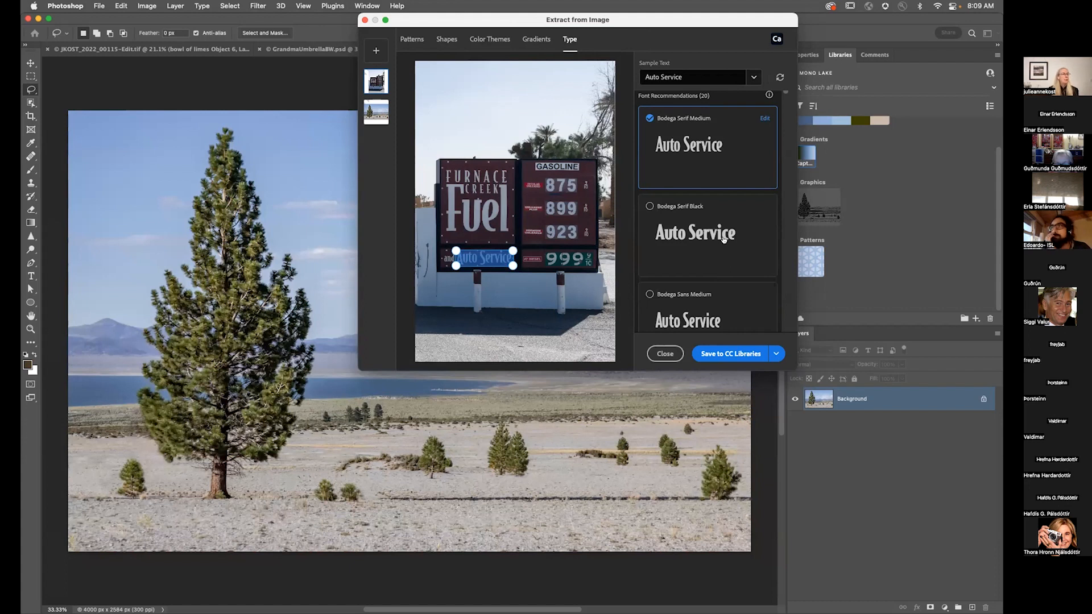
# Step: Choose Baltica ExtraCond Bold from the font recommendations, save it to CC Libraries, and close the extraction dialog
pyautogui.scroll(-5, 722, 239)
pyautogui.click(697, 216)
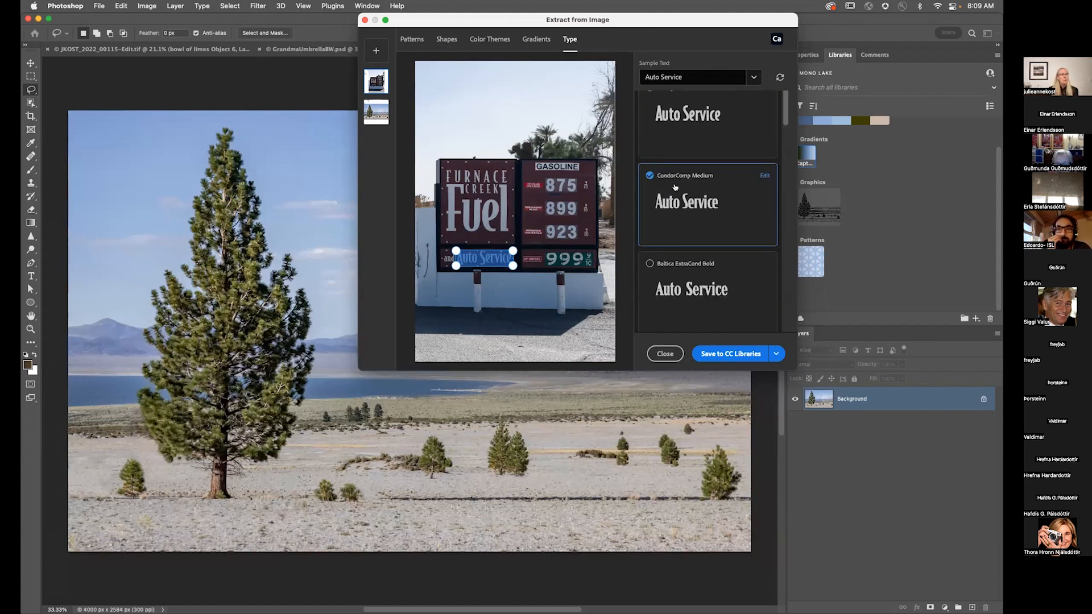
pyautogui.scroll(-2, 698, 252)
pyautogui.click(698, 209)
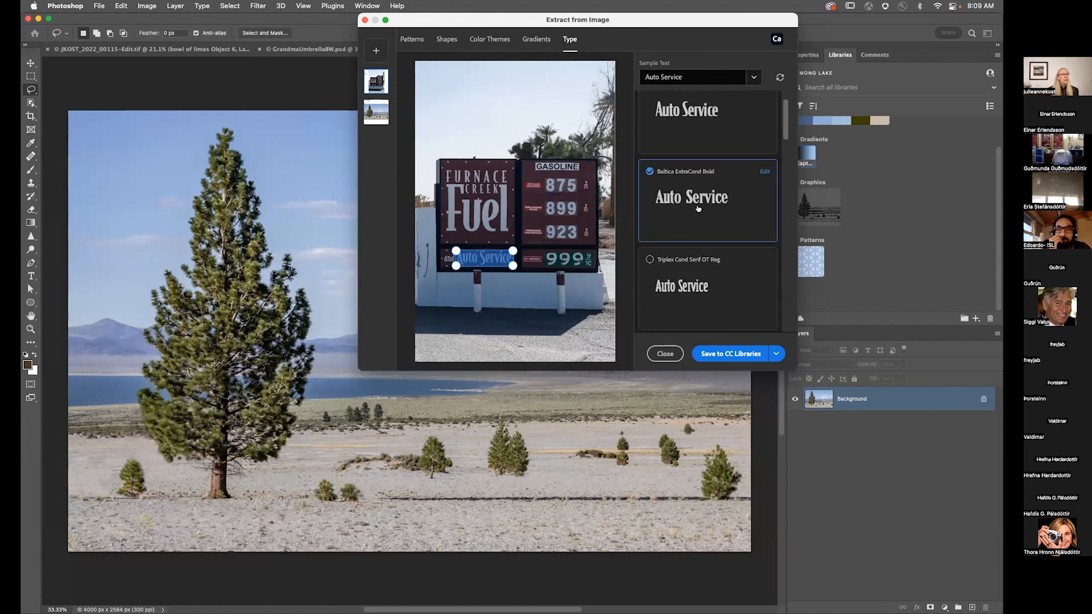
pyautogui.click(723, 349)
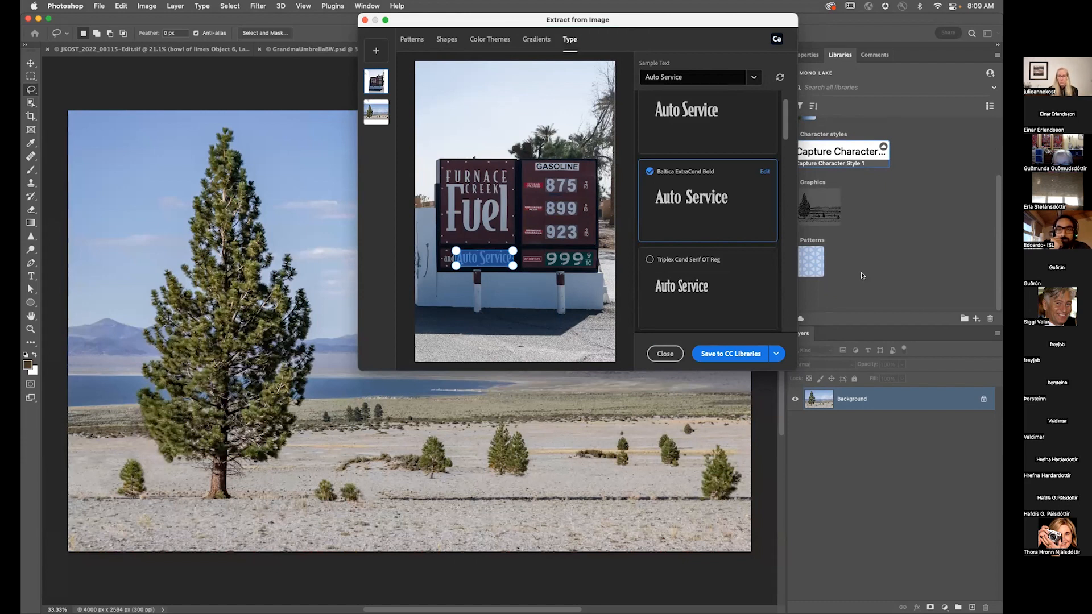
pyautogui.click(666, 354)
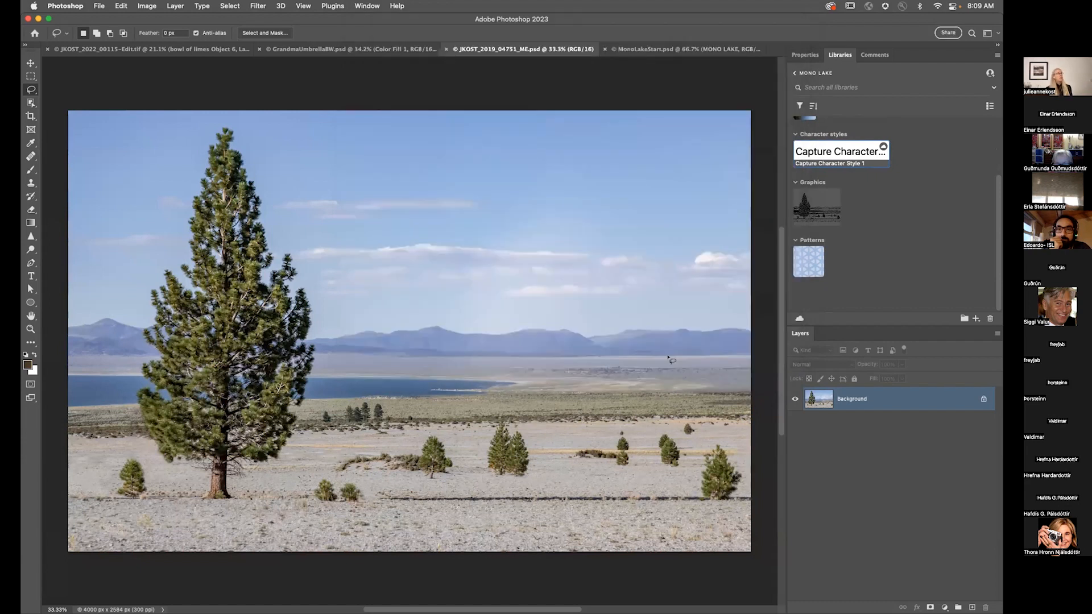
# Step: In MonoLakeStart.psd, add the captured library pattern as a pattern fill layer and set its scale to 10%
pyautogui.click(630, 48)
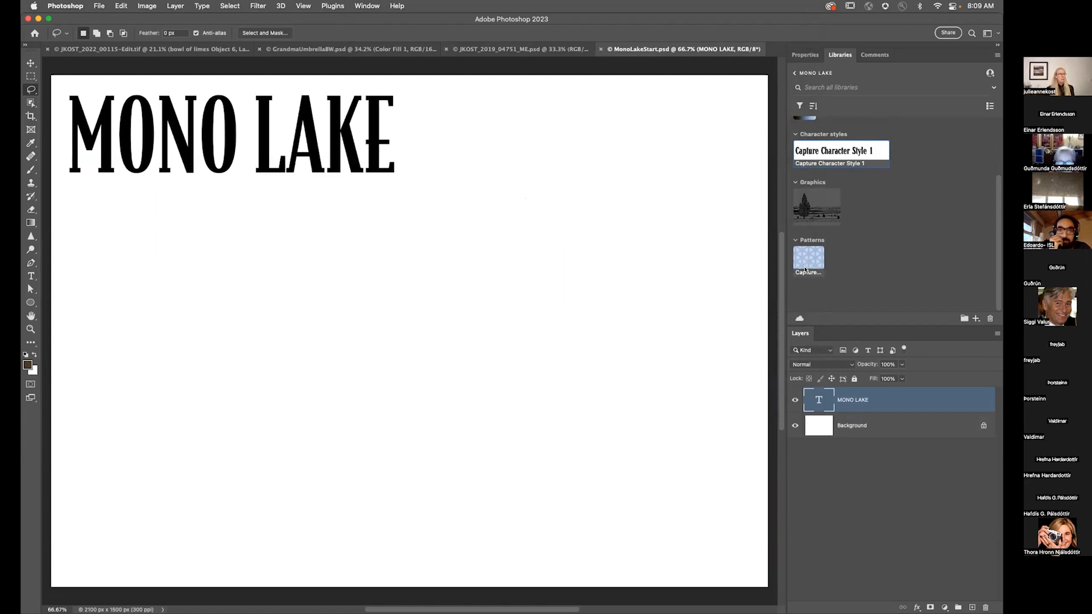
pyautogui.moveTo(809, 261); pyautogui.dragTo(641, 289)
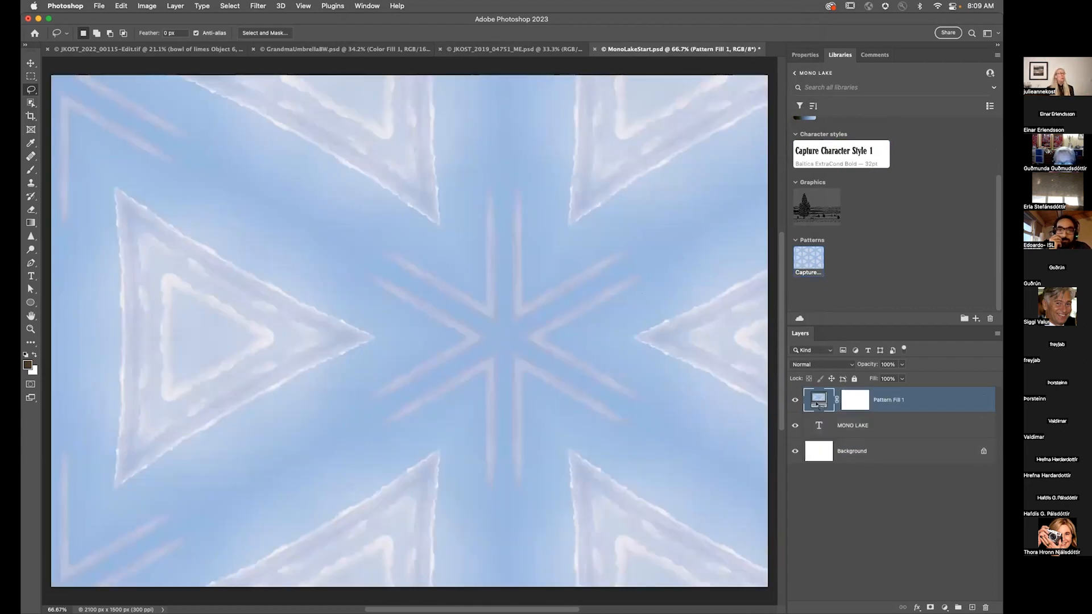
pyautogui.doubleClick(819, 402)
pyautogui.press('Tab')
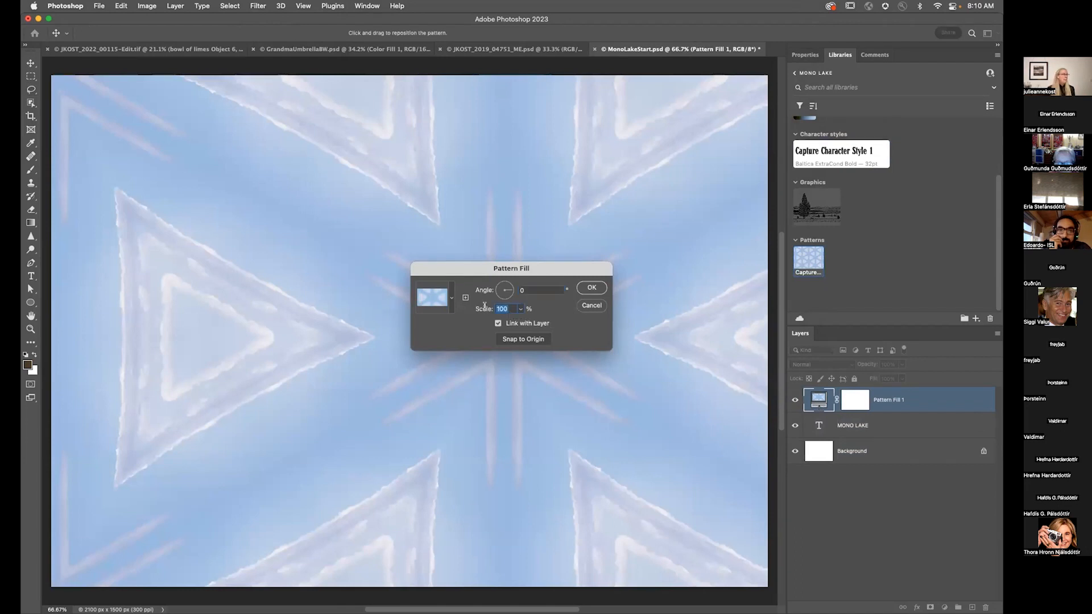
pyautogui.write('10')
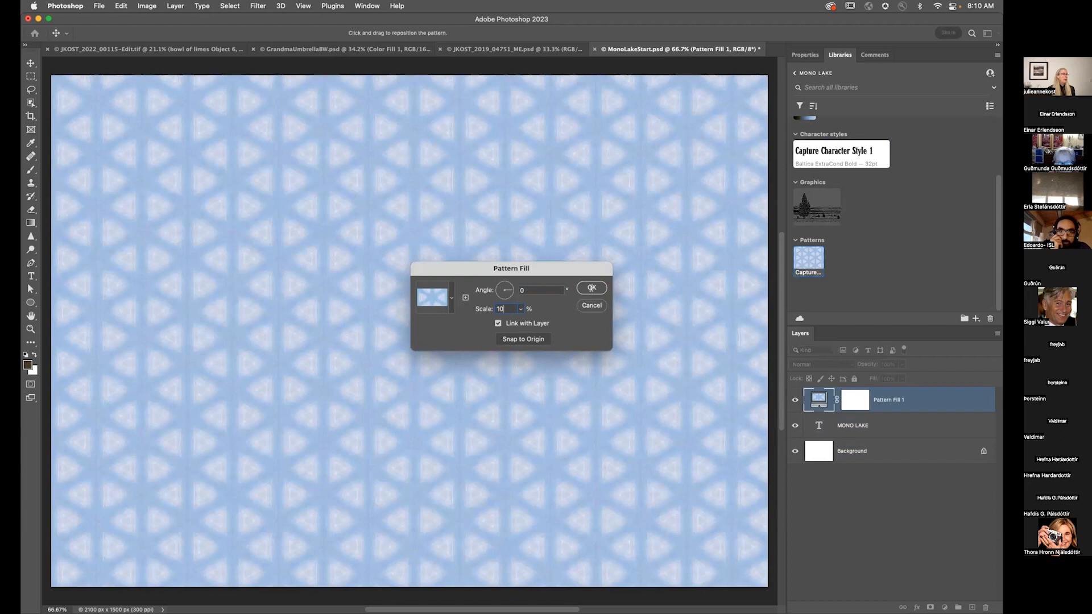
pyautogui.moveTo(516, 171)
pyautogui.mouseDown()
pyautogui.moveTo(583, 178)
pyautogui.moveTo(534, 168)
pyautogui.mouseUp()
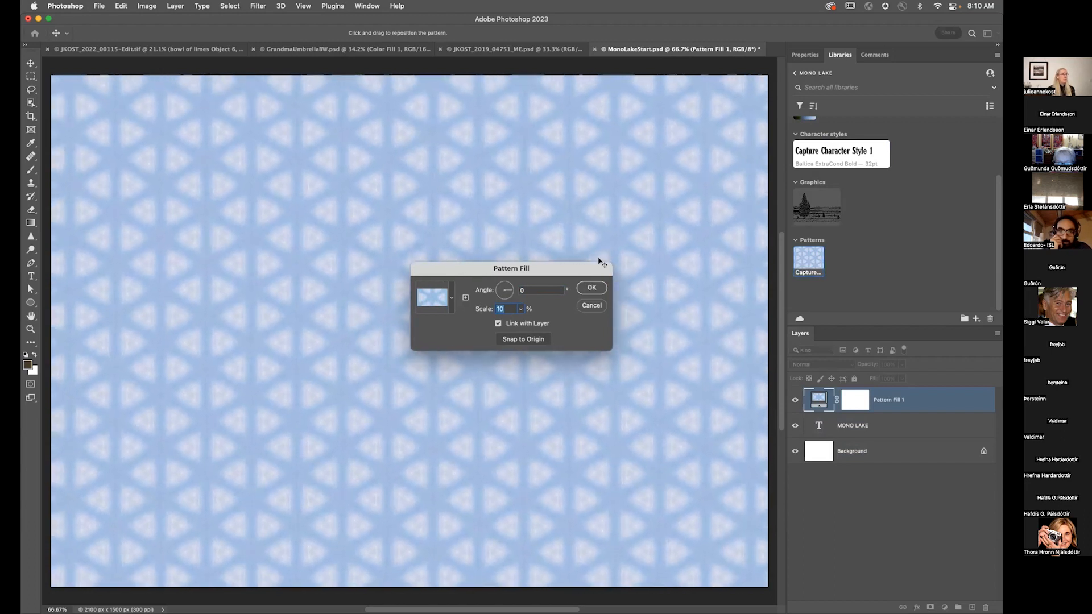
pyautogui.click(591, 287)
# Step: Show the rulers and pull a vertical guide to about the horizontal centre of the canvas
pyautogui.press('super+r')
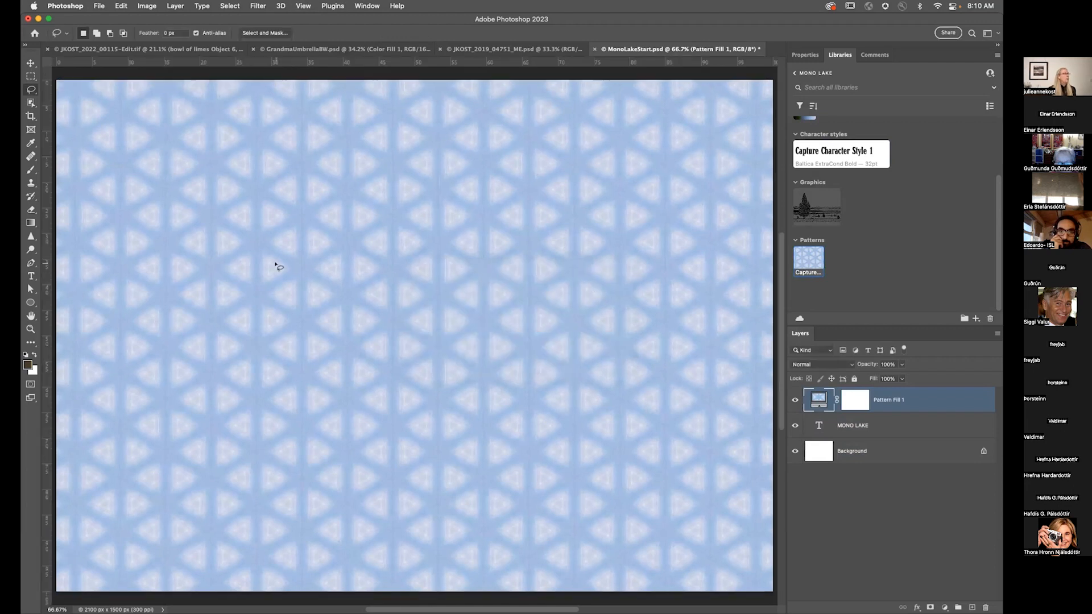
pyautogui.moveTo(51, 207); pyautogui.dragTo(412, 154)
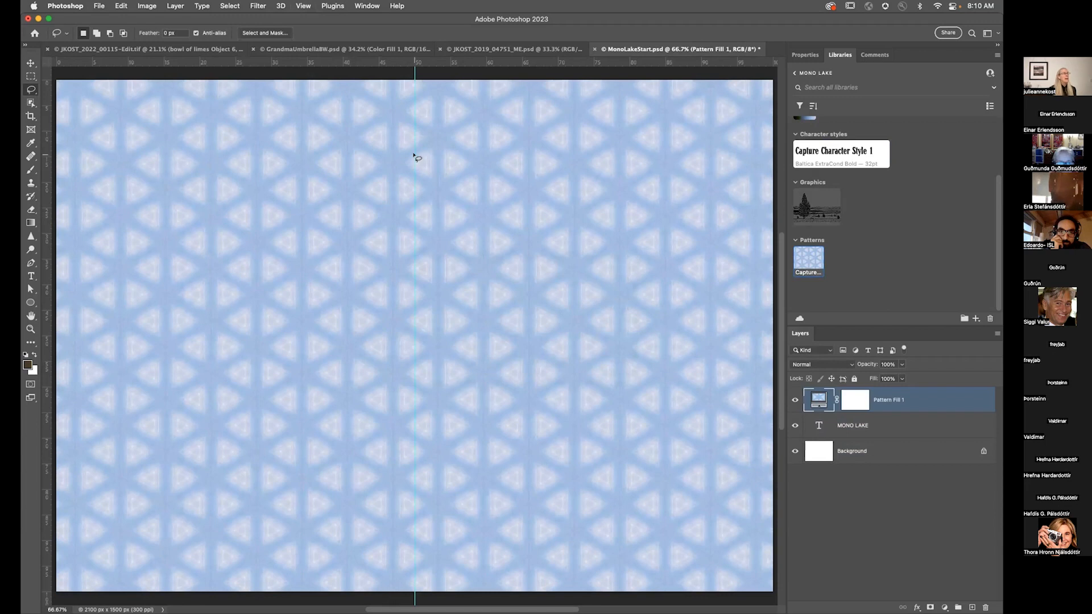
pyautogui.rightClick(413, 154)
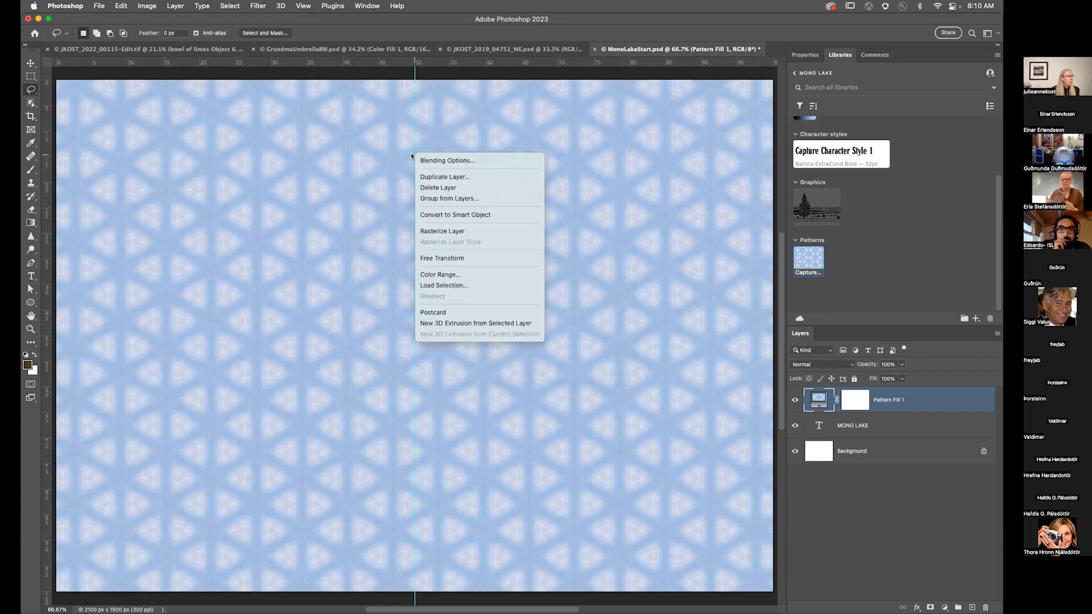
pyautogui.click(32, 65)
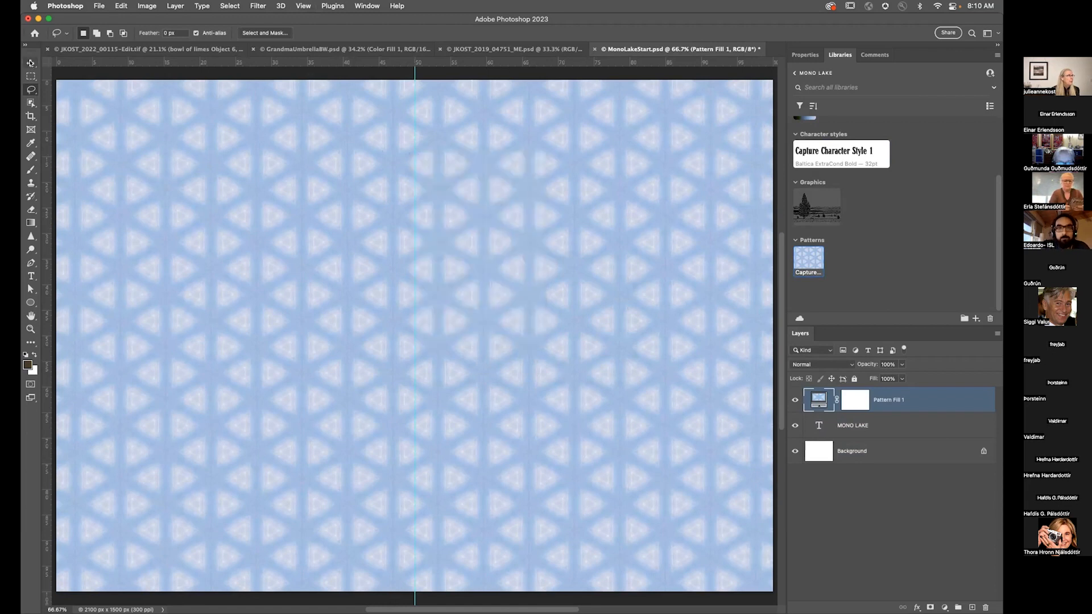
pyautogui.click(32, 63)
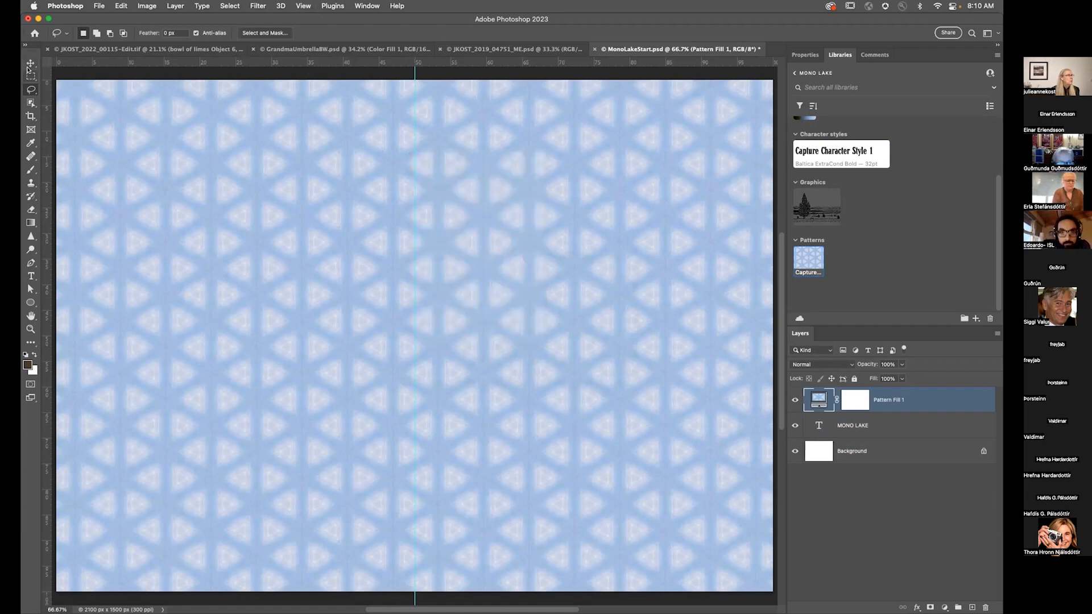
pyautogui.rightClick(411, 127)
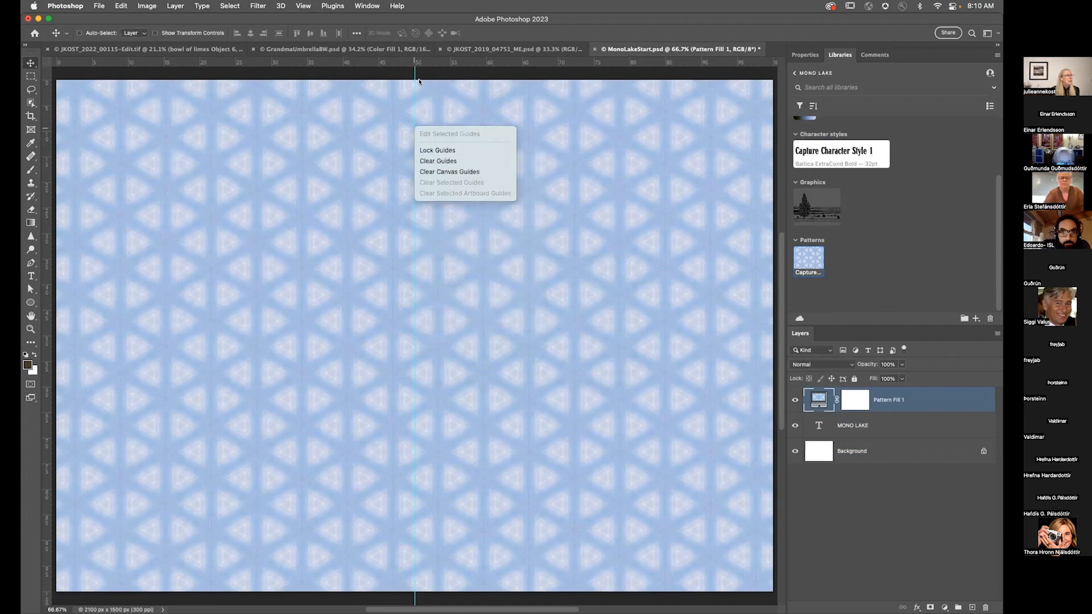
pyautogui.rightClick(412, 71)
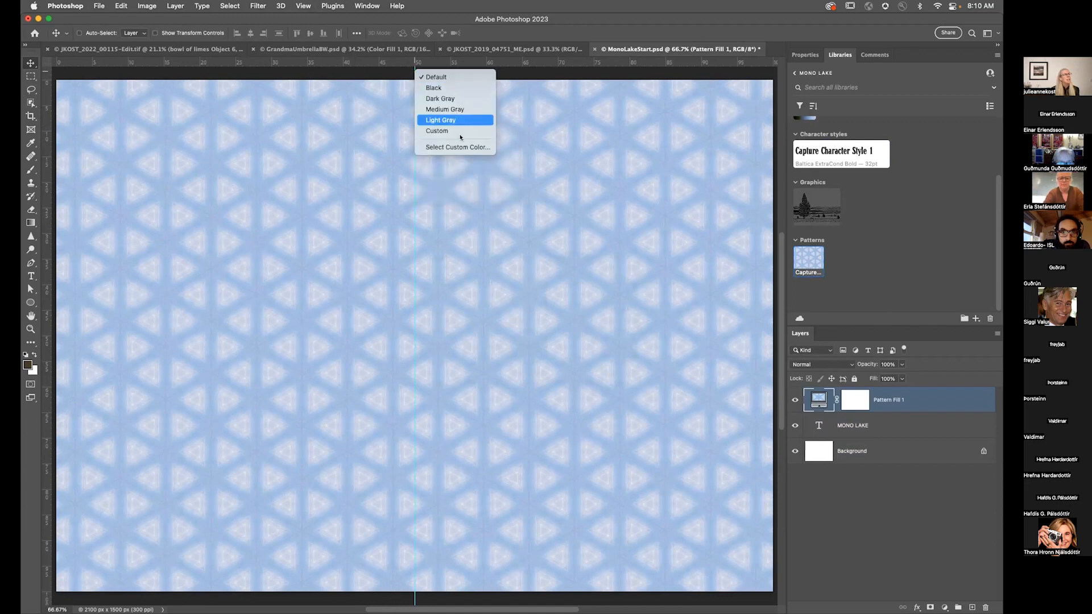
pyautogui.click(378, 79)
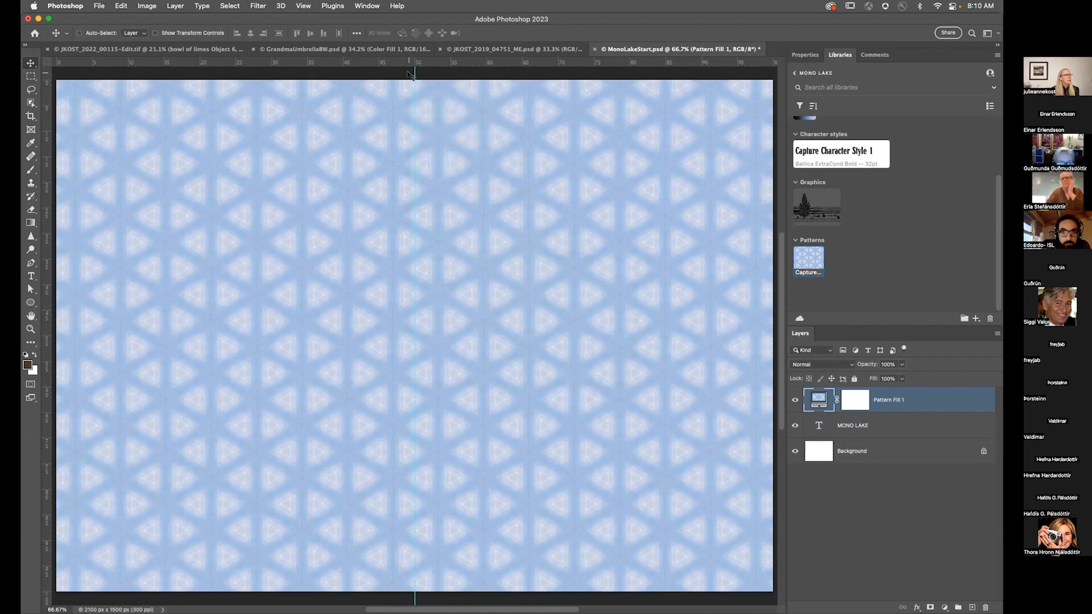
pyautogui.rightClick(412, 154)
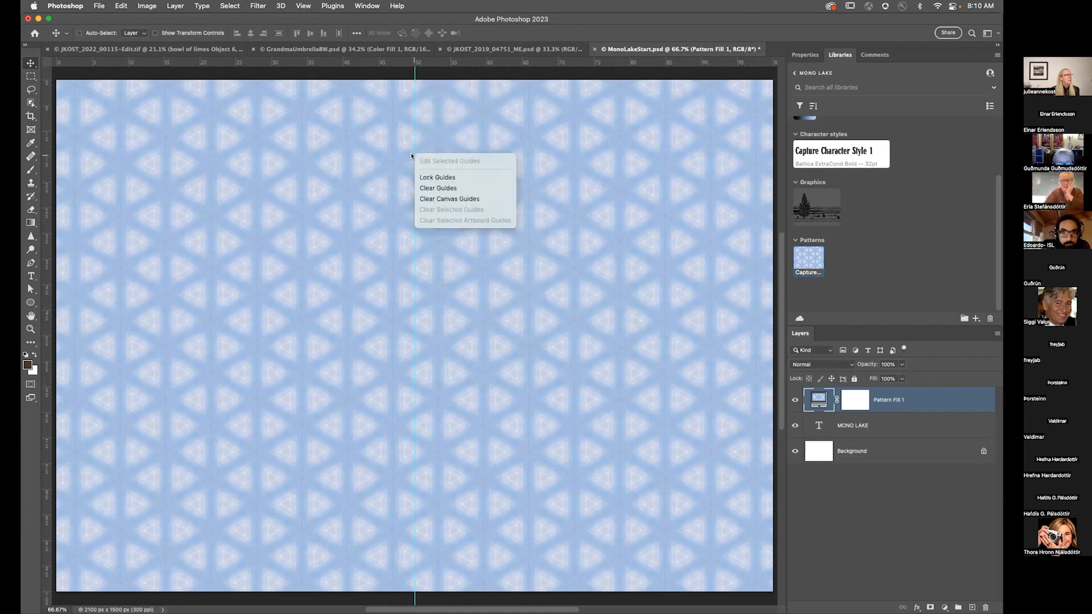
pyautogui.click(411, 150)
# Step: Change the colour of the vertical centre guide to Magenta
pyautogui.click(412, 146)
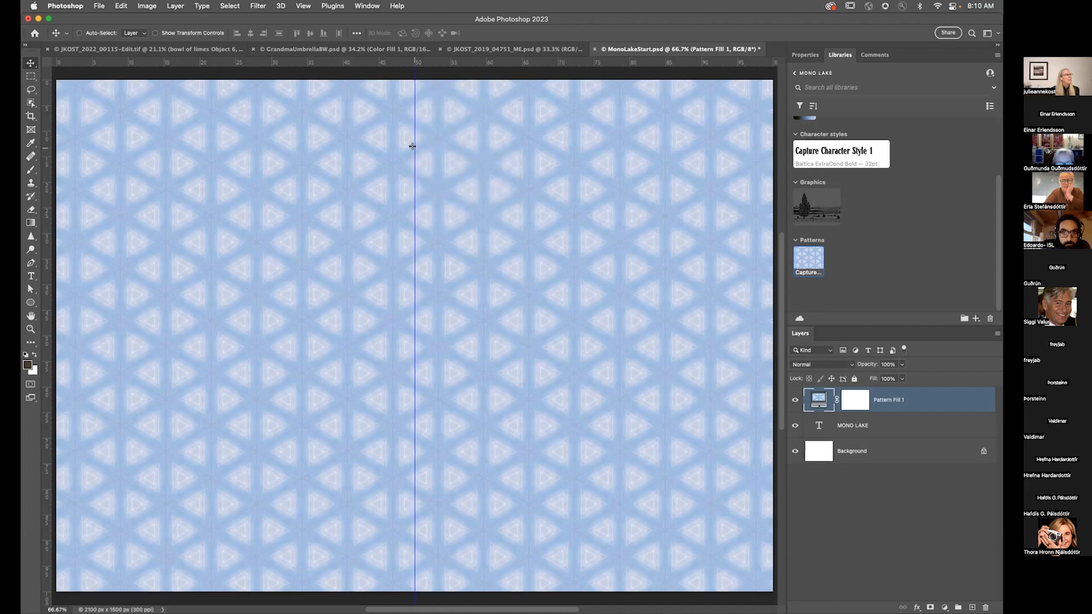
pyautogui.rightClick(412, 146)
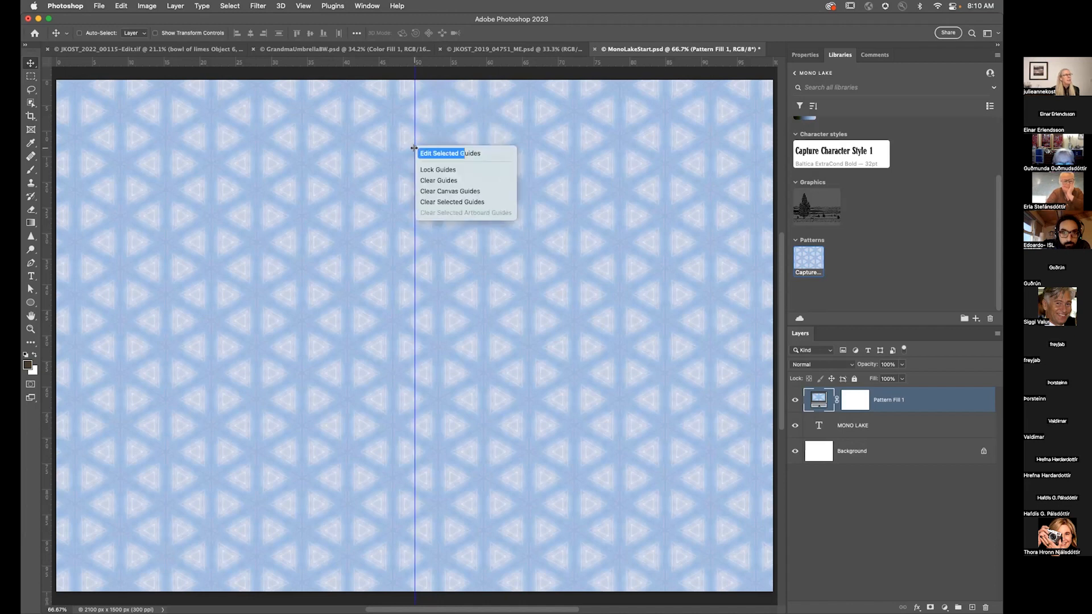
pyautogui.click(438, 152)
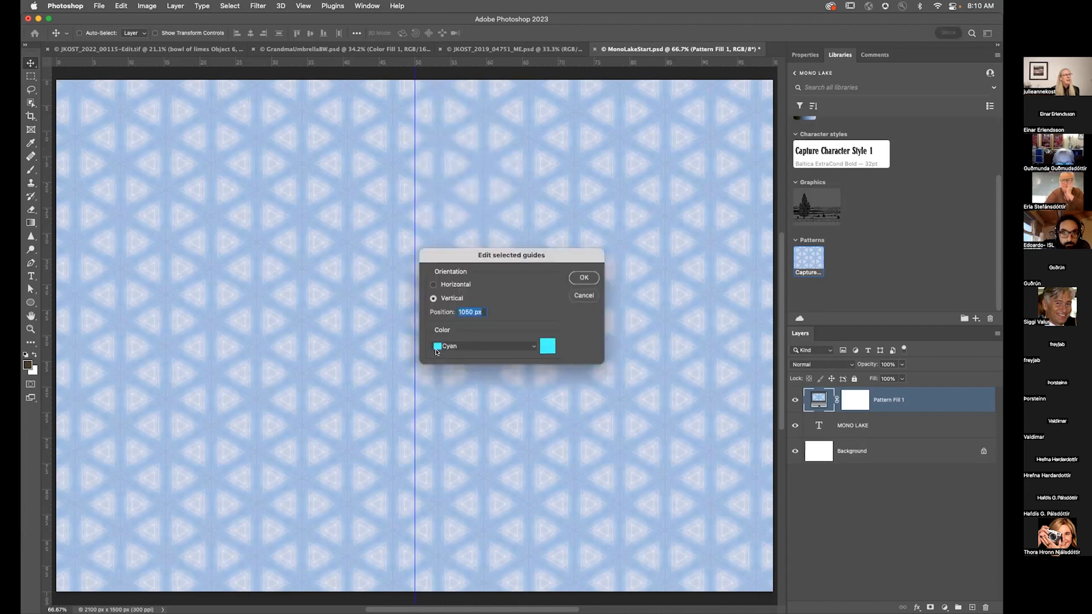
pyautogui.click(472, 347)
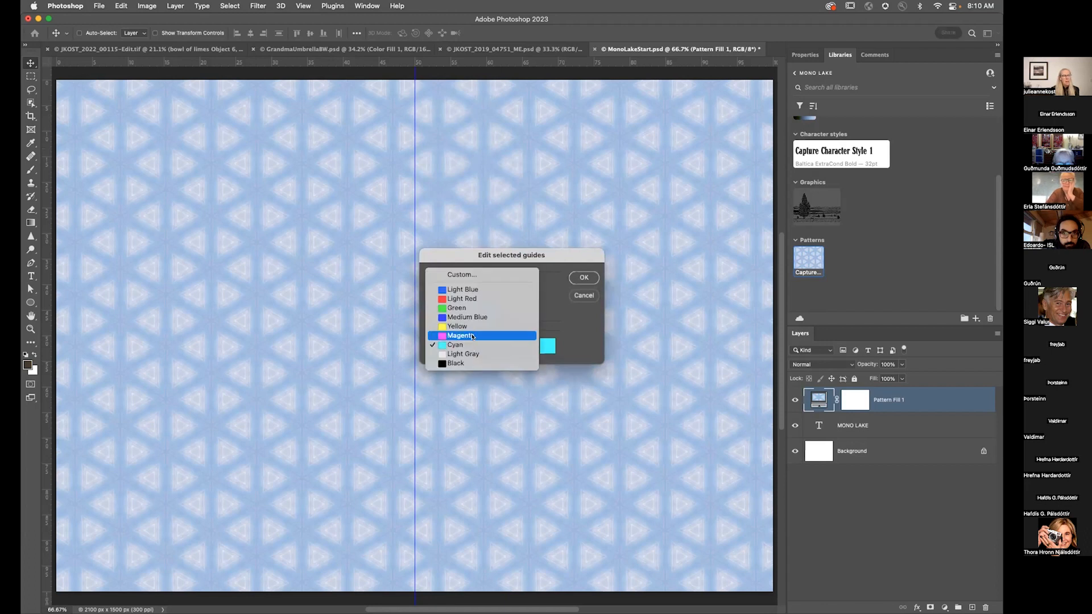
pyautogui.click(471, 335)
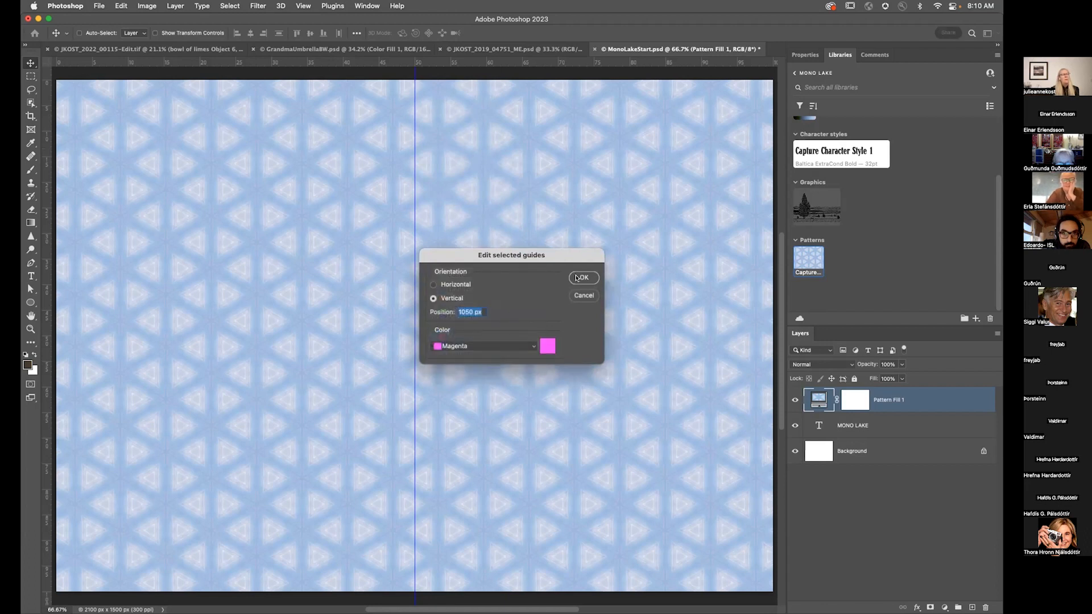
pyautogui.click(577, 278)
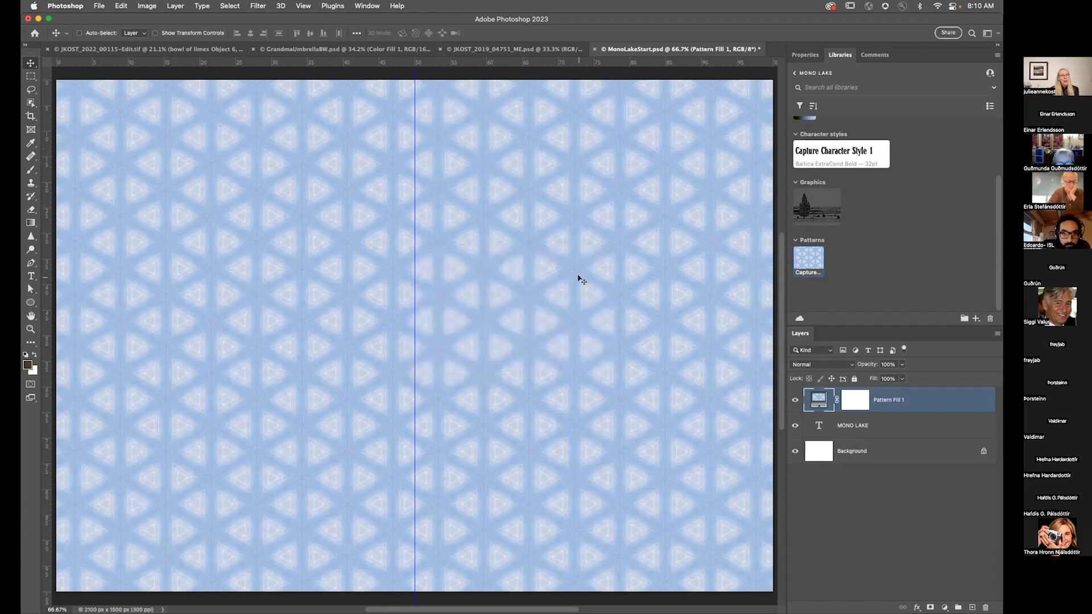
pyautogui.click(547, 283)
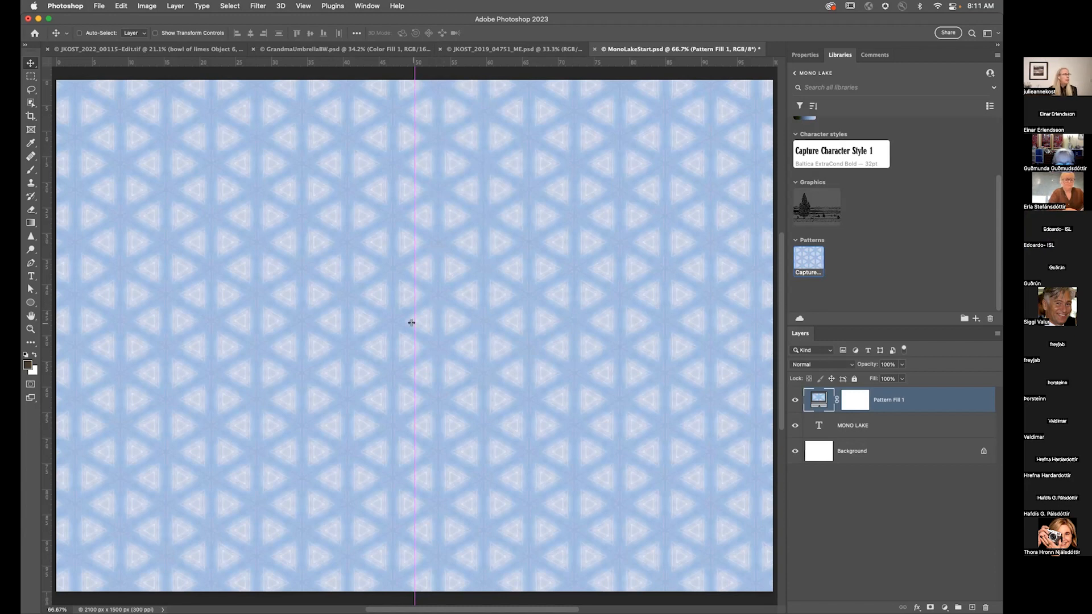
# Step: Mask the pattern fill off the left half of the canvas, up to the guide
pyautogui.press('m')
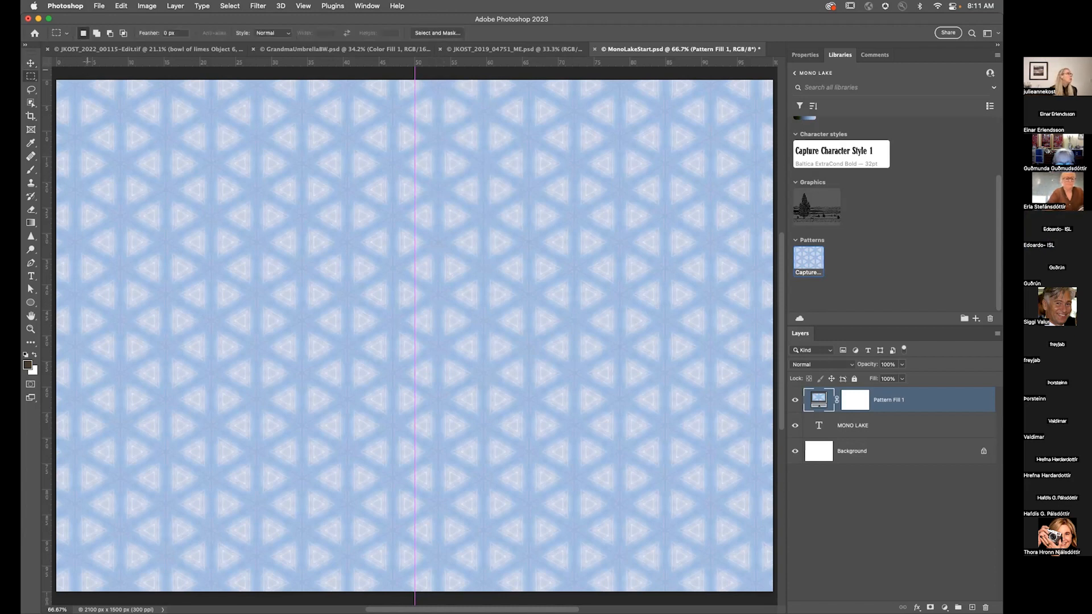
pyautogui.moveTo(56, 78); pyautogui.dragTo(415, 589)
pyautogui.click(855, 399)
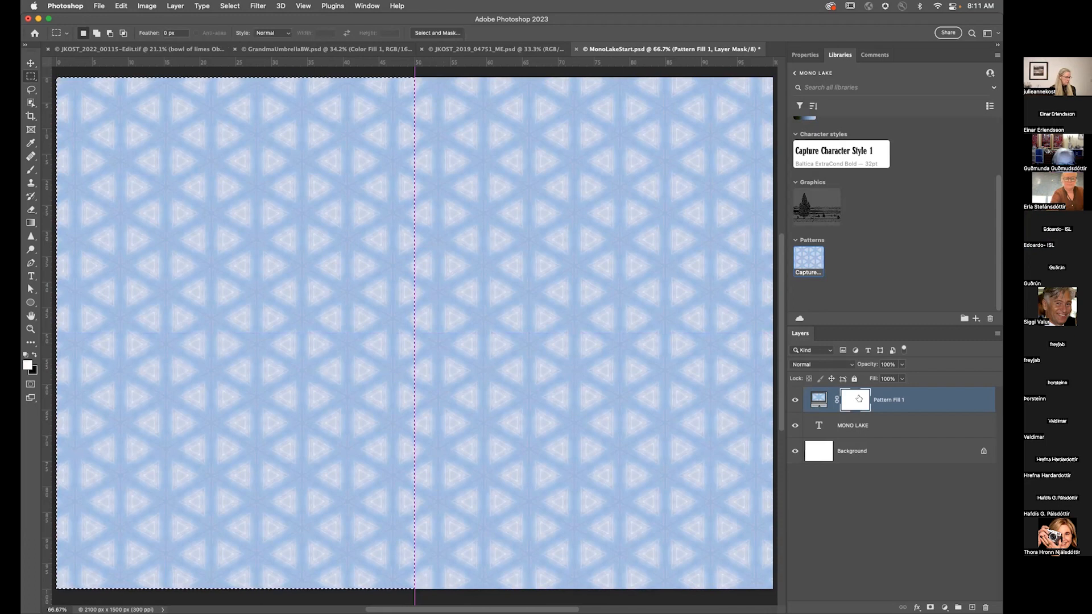
pyautogui.press('BackSpace')
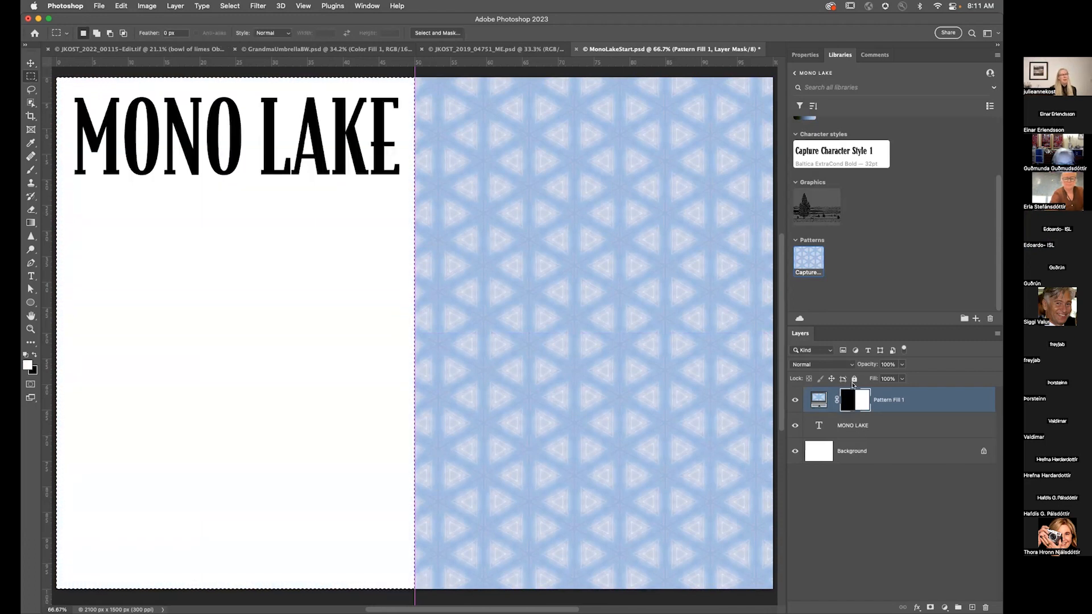
pyautogui.press('super+d')
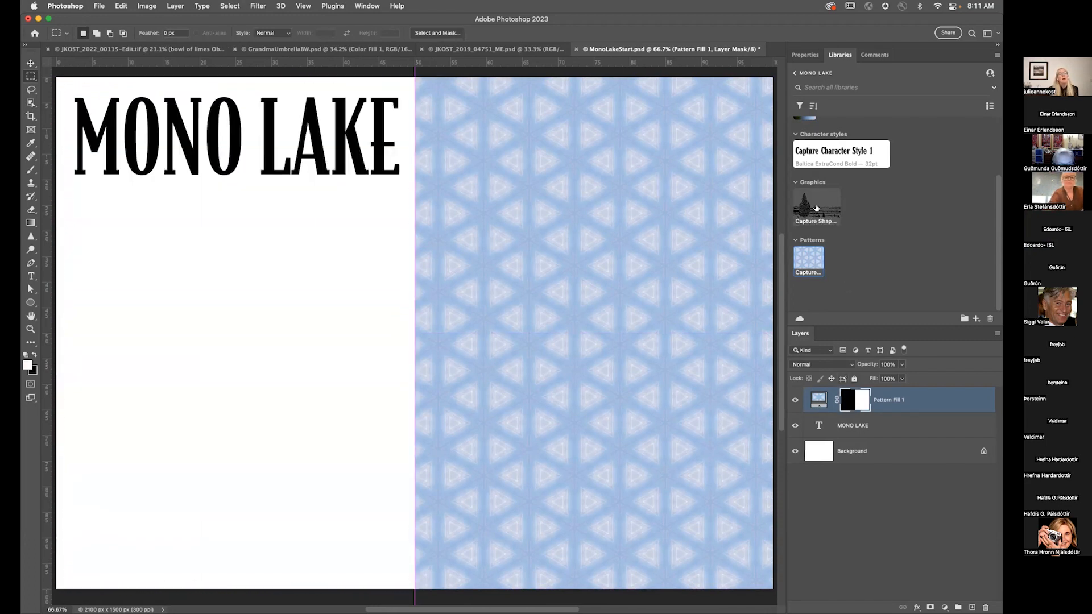
# Step: Place the library's captured shape graphic to fill the canvas width and stack its layer beneath the pattern fill
pyautogui.moveTo(813, 208); pyautogui.dragTo(548, 261)
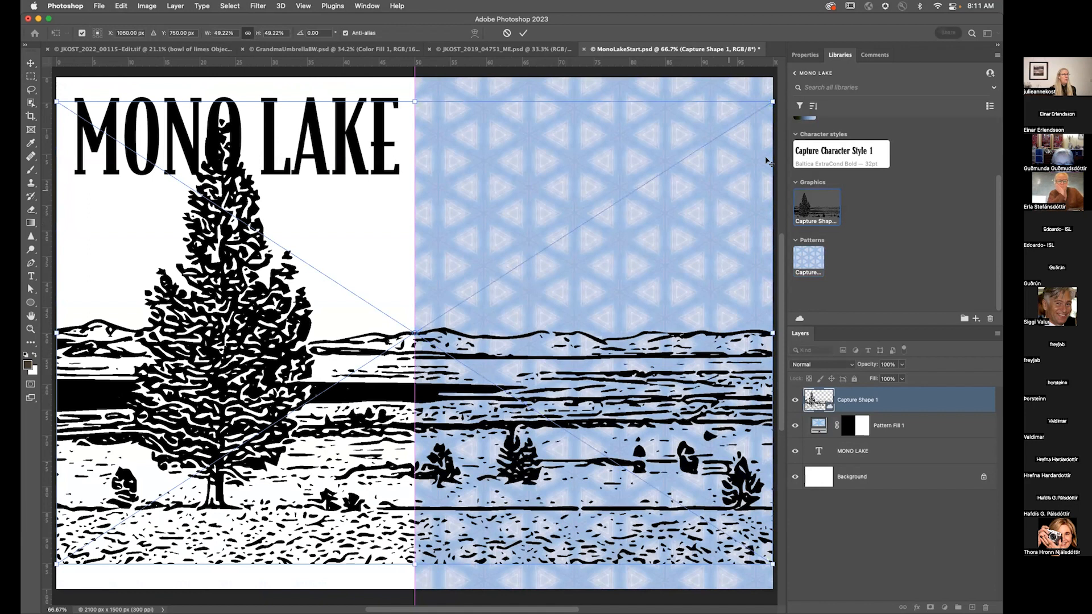
pyautogui.moveTo(772, 100); pyautogui.dragTo(719, 136)
pyautogui.moveTo(294, 349); pyautogui.dragTo(295, 373)
pyautogui.press('Return')
pyautogui.moveTo(918, 401); pyautogui.dragTo(919, 440)
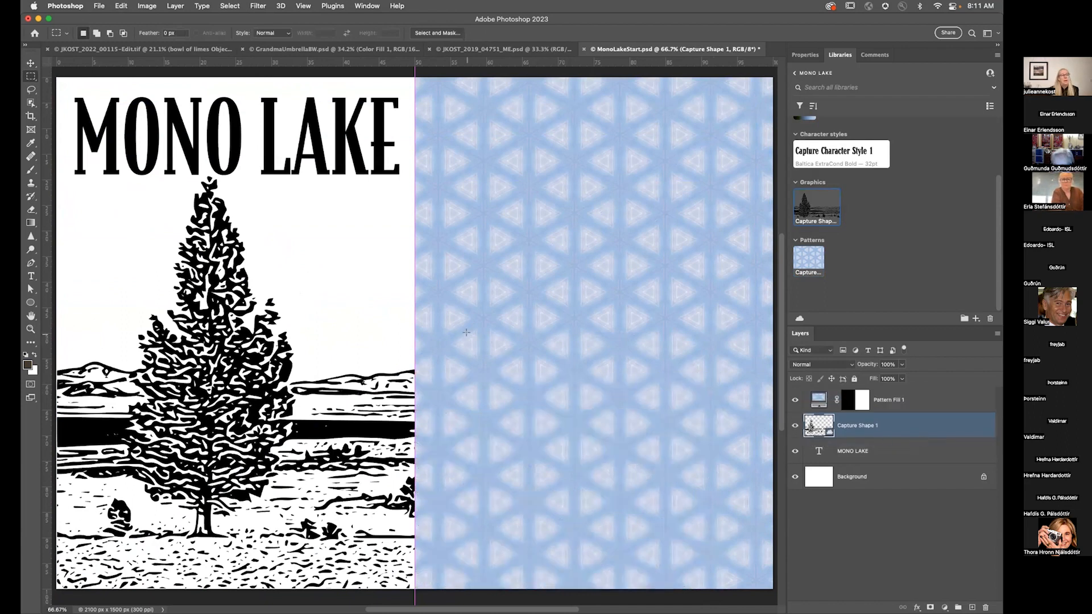
# Step: Apply the library gradient as a gradient fill clipped to the shape graphic
pyautogui.scroll(3, 893, 245)
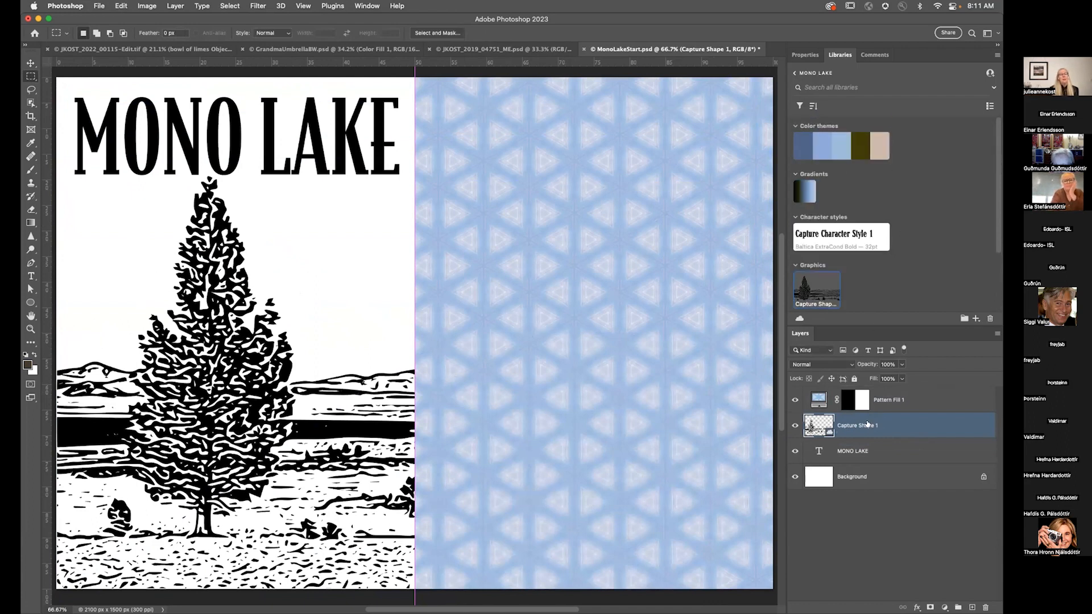
pyautogui.click(807, 189)
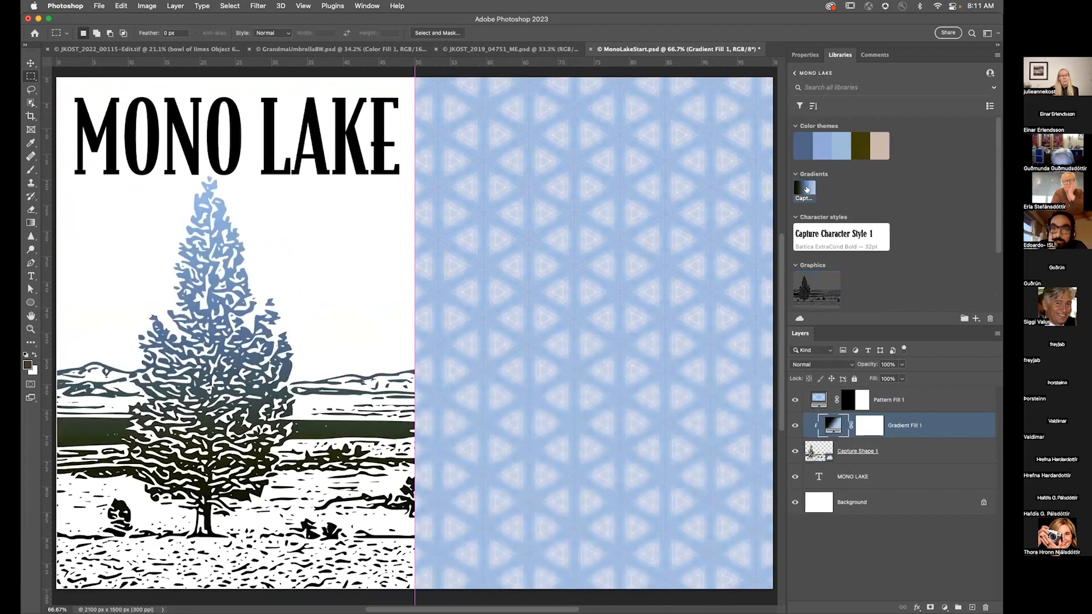
# Step: Set the gradient fill's angle to 90° and its scale to 50%
pyautogui.doubleClick(829, 424)
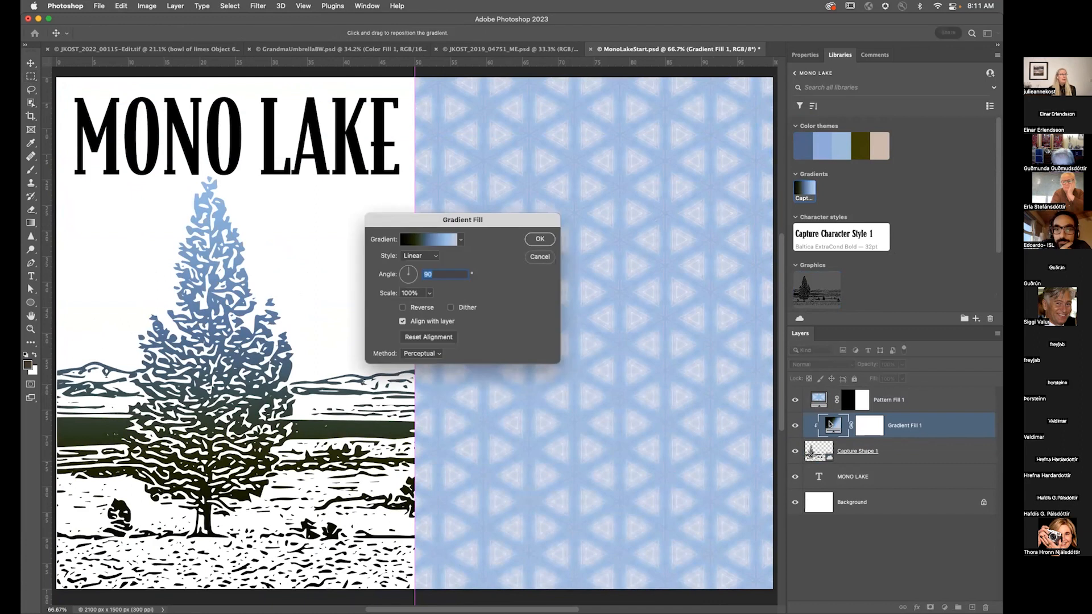
pyautogui.click(401, 276)
pyautogui.click(401, 274)
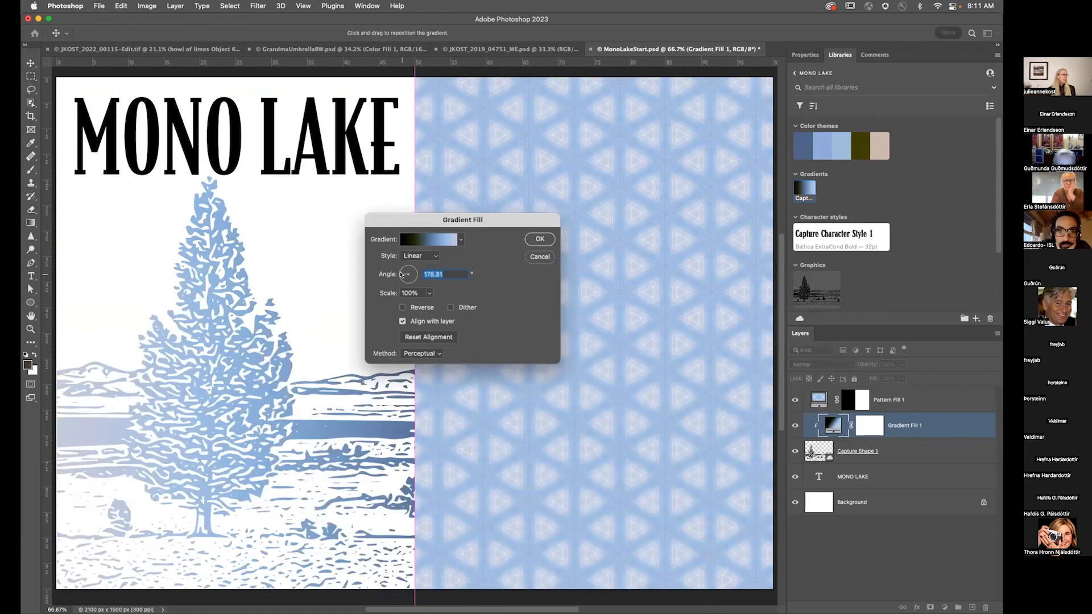
pyautogui.click(422, 293)
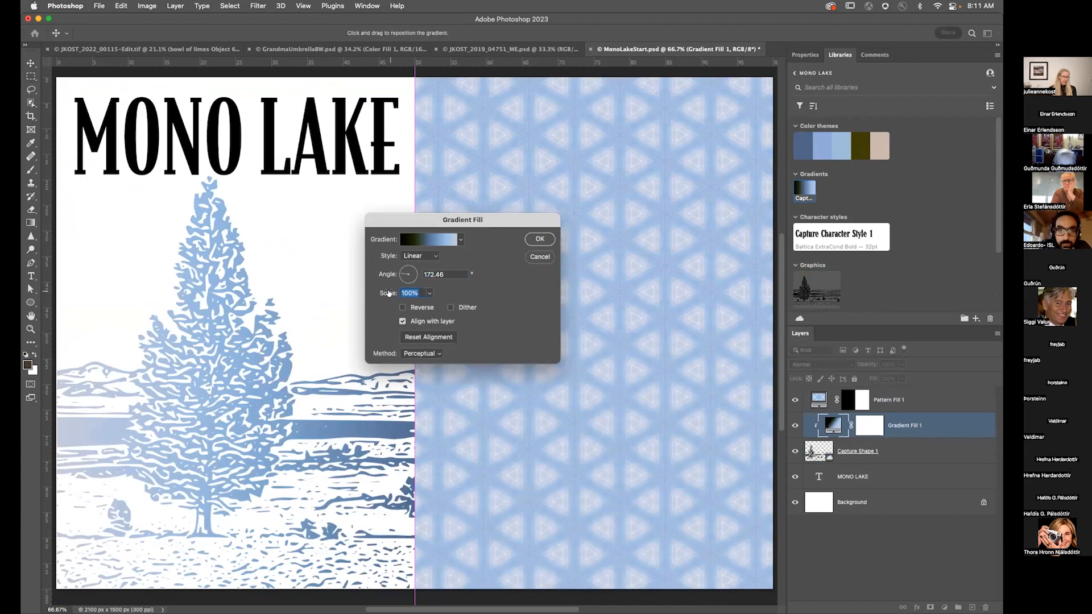
pyautogui.write('25')
pyautogui.moveTo(414, 415); pyautogui.dragTo(173, 402)
pyautogui.doubleClick(427, 274)
pyautogui.write('0')
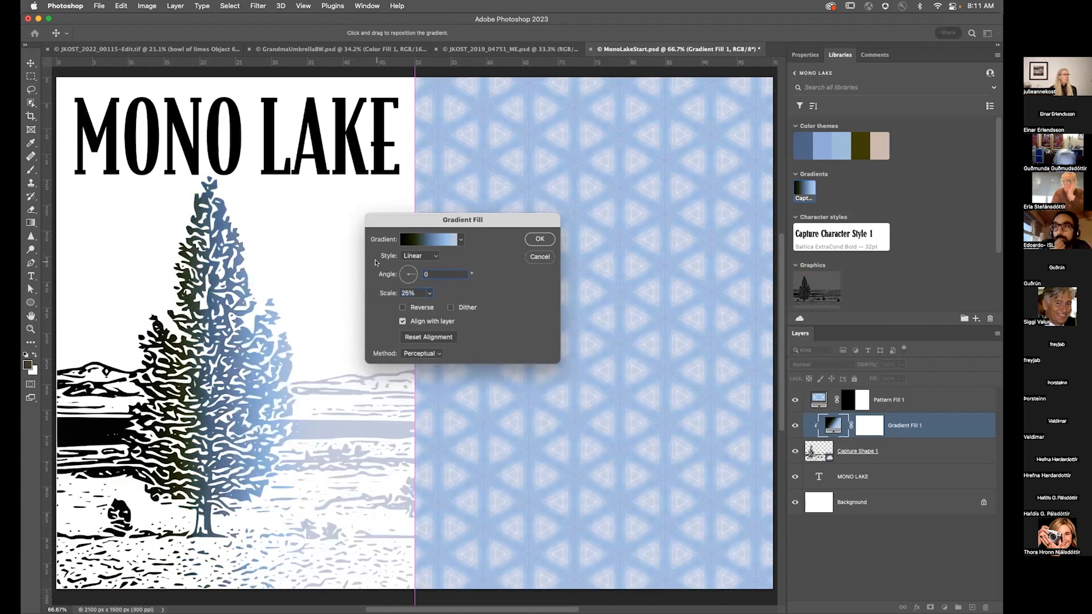
pyautogui.moveTo(429, 272); pyautogui.dragTo(410, 273)
pyautogui.write('90')
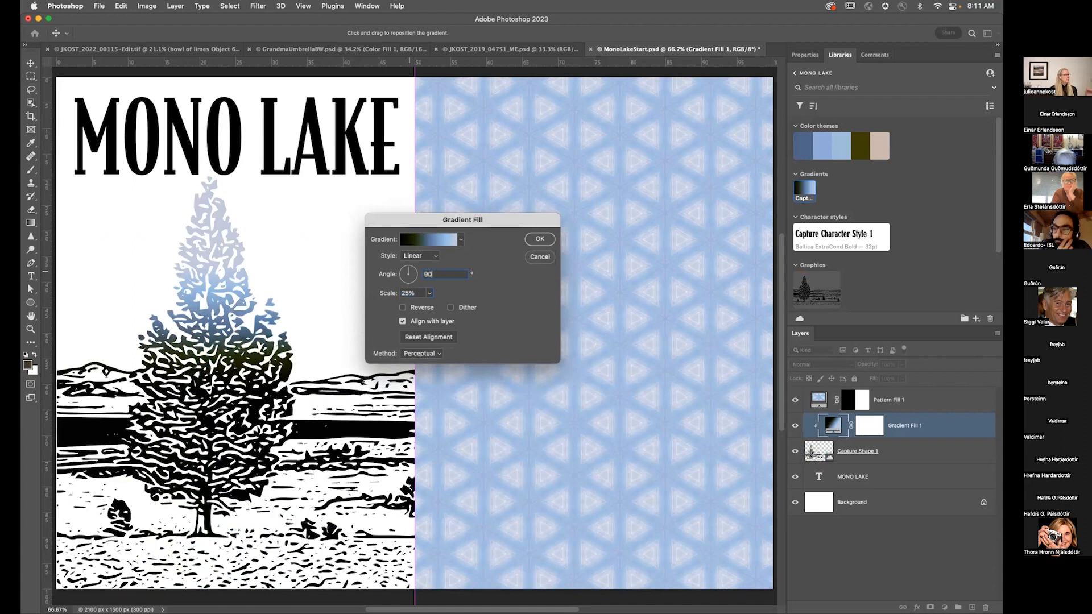
pyautogui.moveTo(424, 293); pyautogui.dragTo(360, 288)
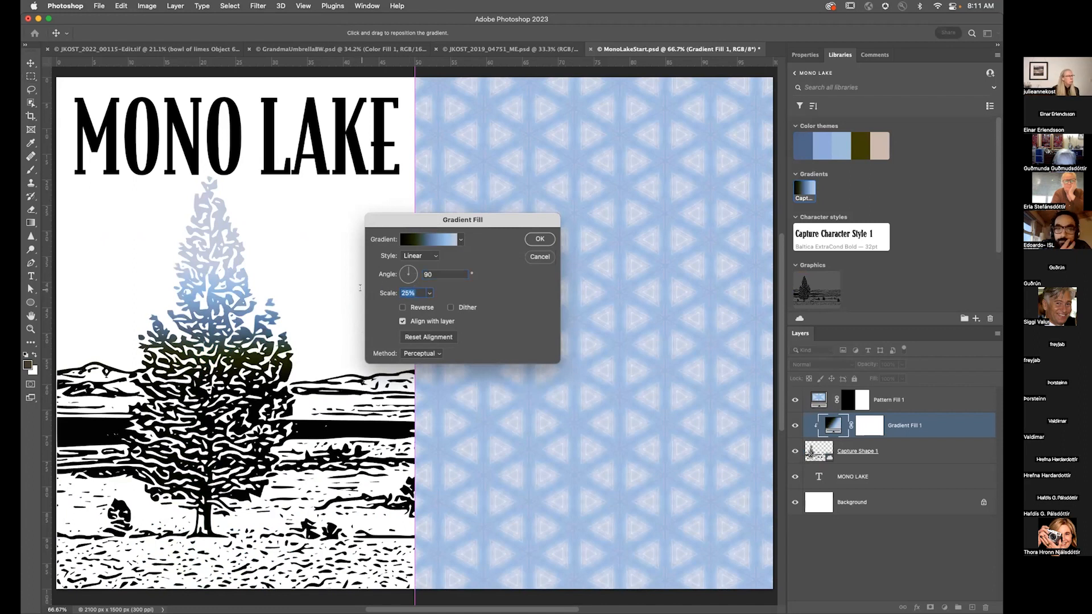
pyautogui.write('50')
# Step: Reposition the gradient over the tree and confirm the gradient fill settings
pyautogui.moveTo(163, 308); pyautogui.dragTo(219, 381)
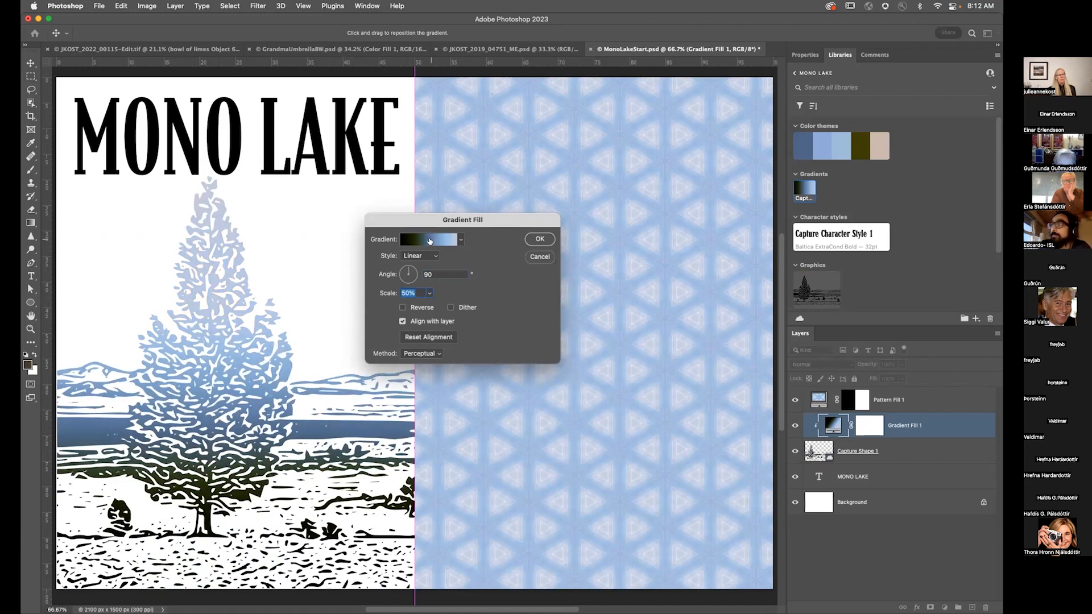
pyautogui.click(429, 241)
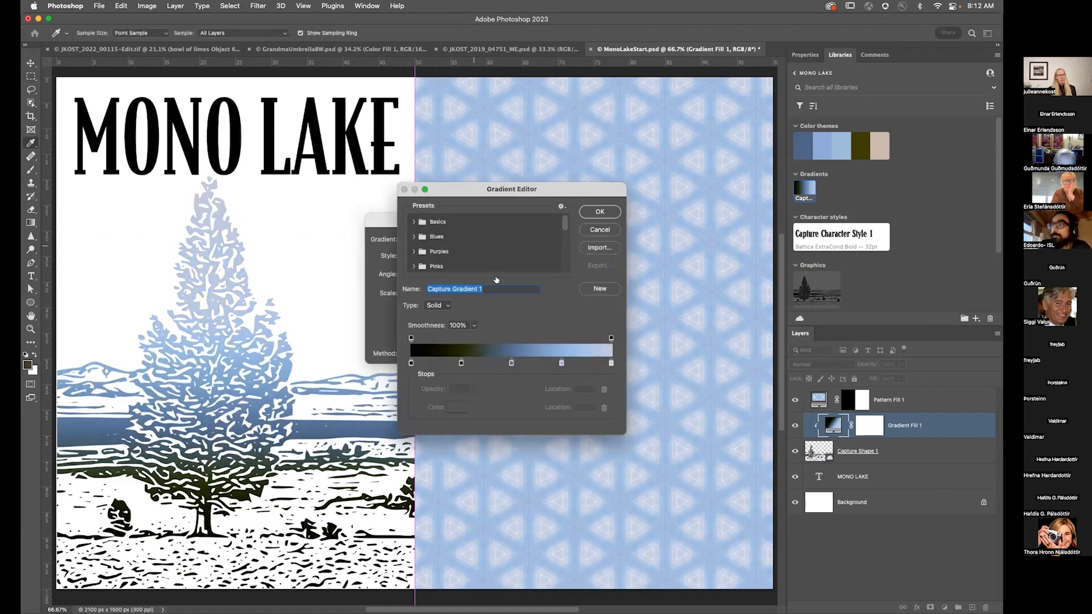
pyautogui.click(592, 229)
pyautogui.click(539, 239)
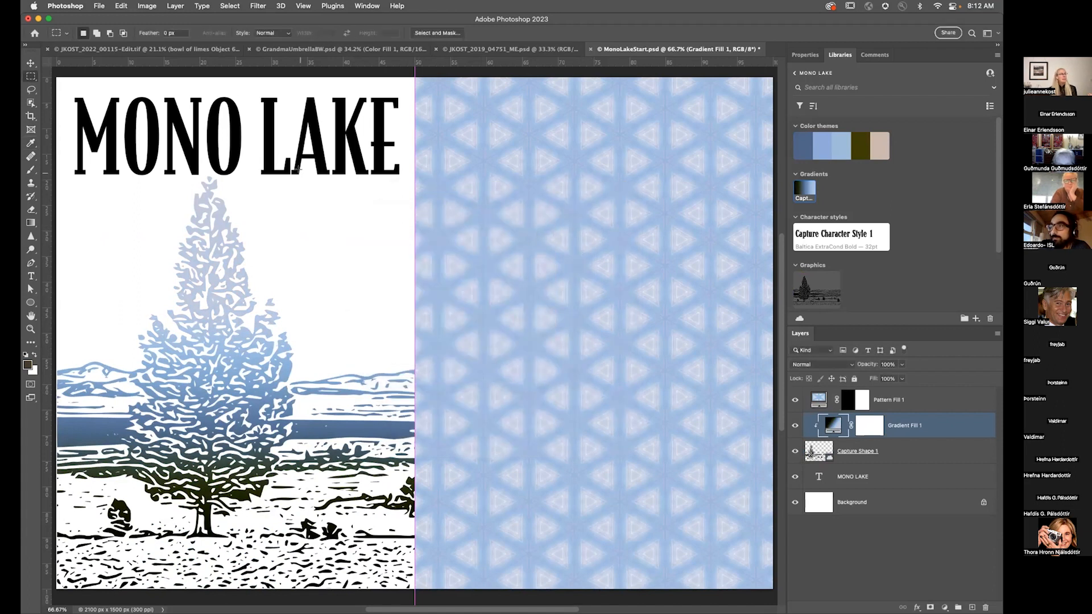
# Step: Apply the captured character style to the MONO LAKE text layer
pyautogui.click(838, 476)
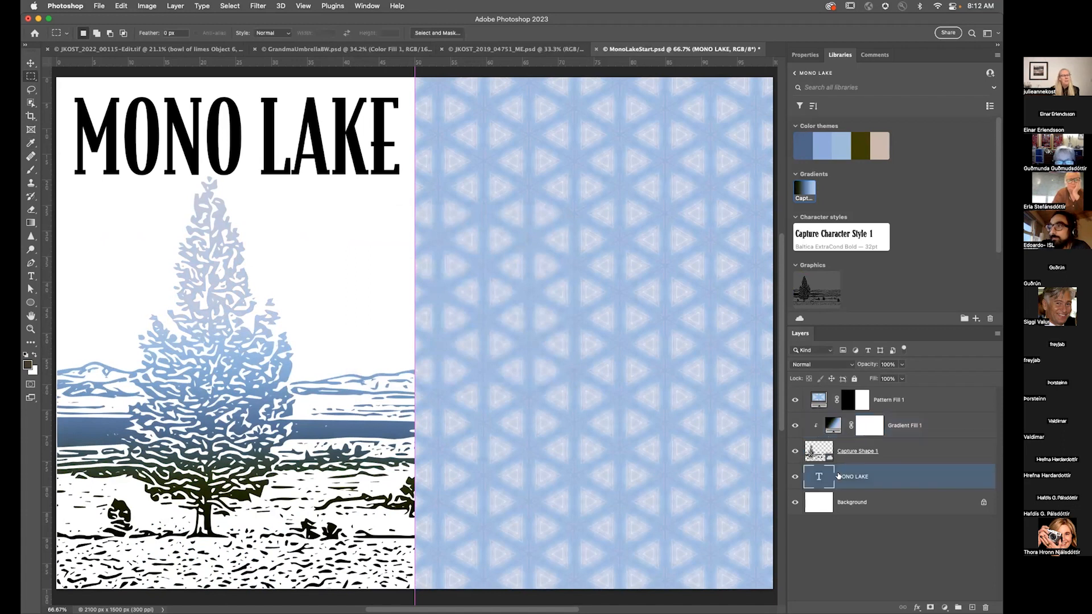
pyautogui.click(819, 237)
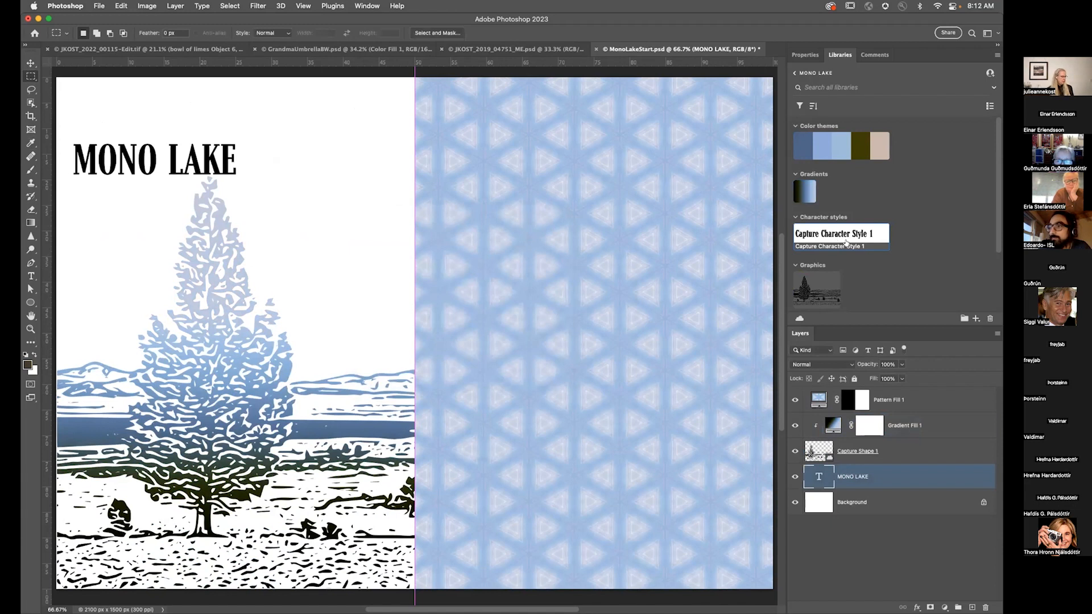
# Step: Enlarge the MONO LAKE text to about 83.5 pt so it spans the left half
pyautogui.press('t')
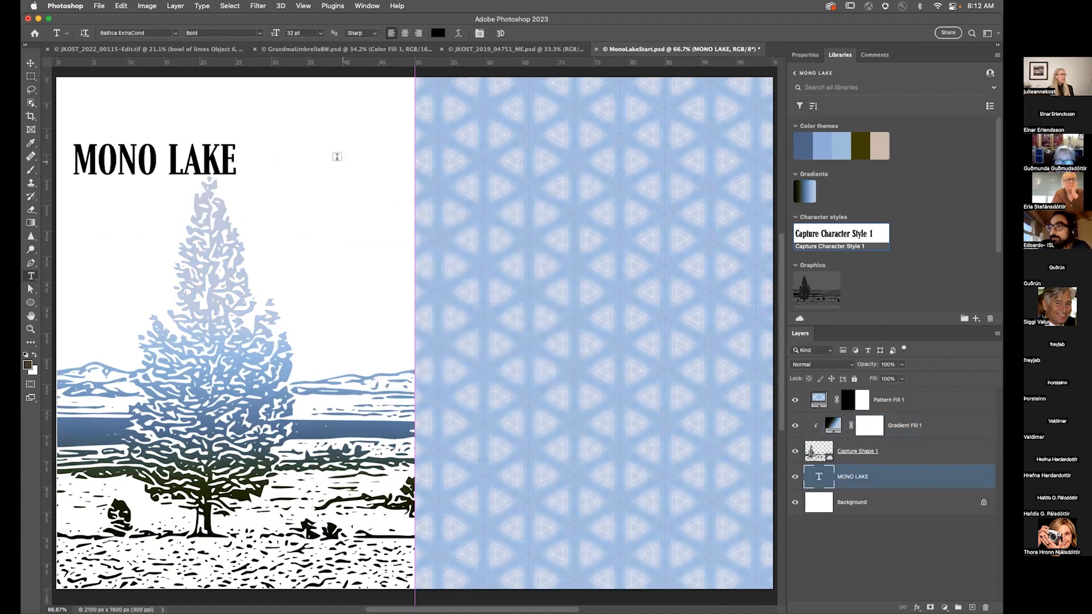
pyautogui.doubleClick(818, 477)
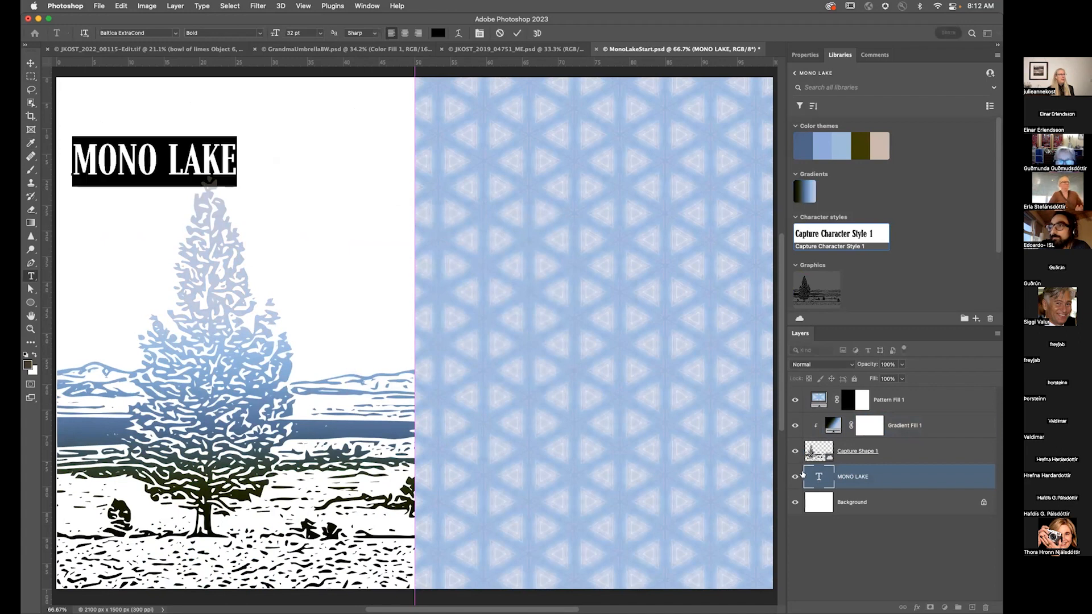
pyautogui.moveTo(235, 136); pyautogui.dragTo(400, 97)
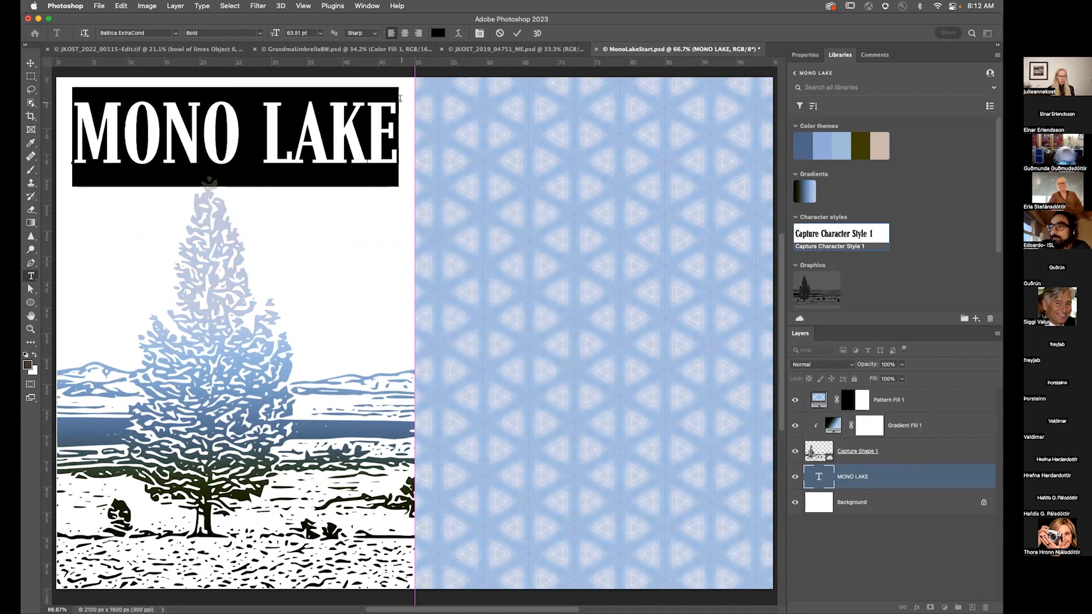
pyautogui.press('Escape')
# Step: Move the MONO LAKE layer to the top of the stack and place the title on the right half
pyautogui.press('v')
pyautogui.moveTo(224, 124); pyautogui.dragTo(269, 127)
pyautogui.moveTo(895, 488); pyautogui.dragTo(881, 398)
pyautogui.moveTo(290, 162); pyautogui.dragTo(605, 245)
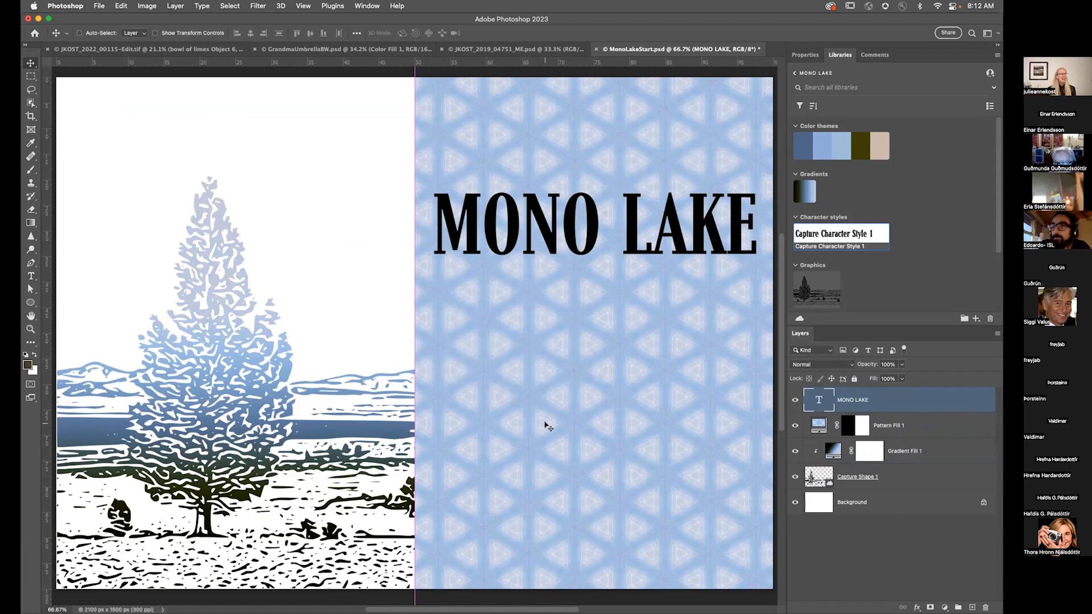
# Step: Try several colour theme swatches on the MONO LAKE title
pyautogui.click(802, 146)
pyautogui.click(859, 147)
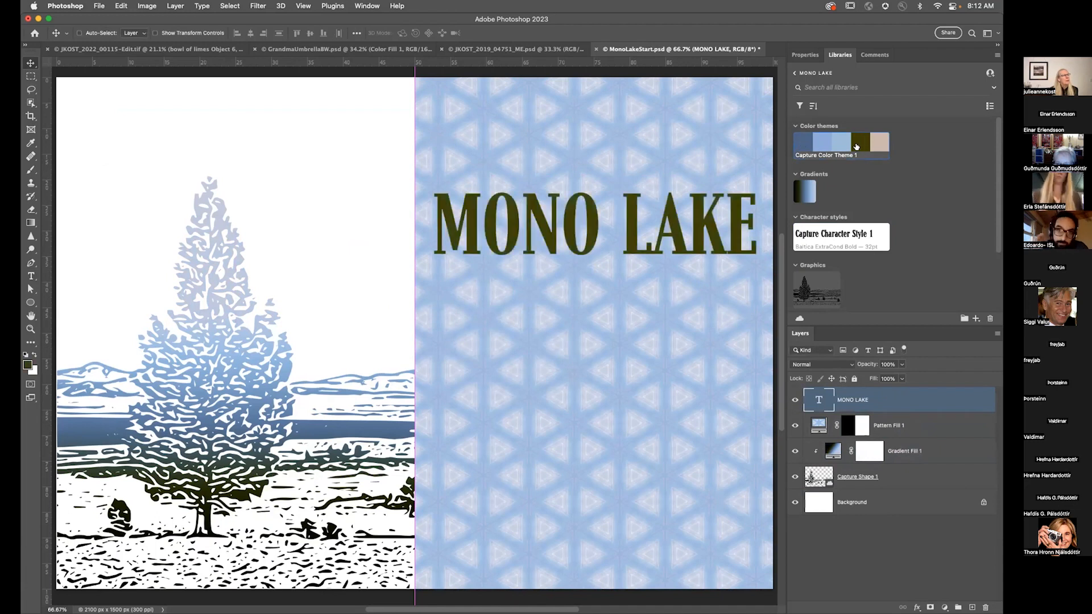
pyautogui.click(879, 146)
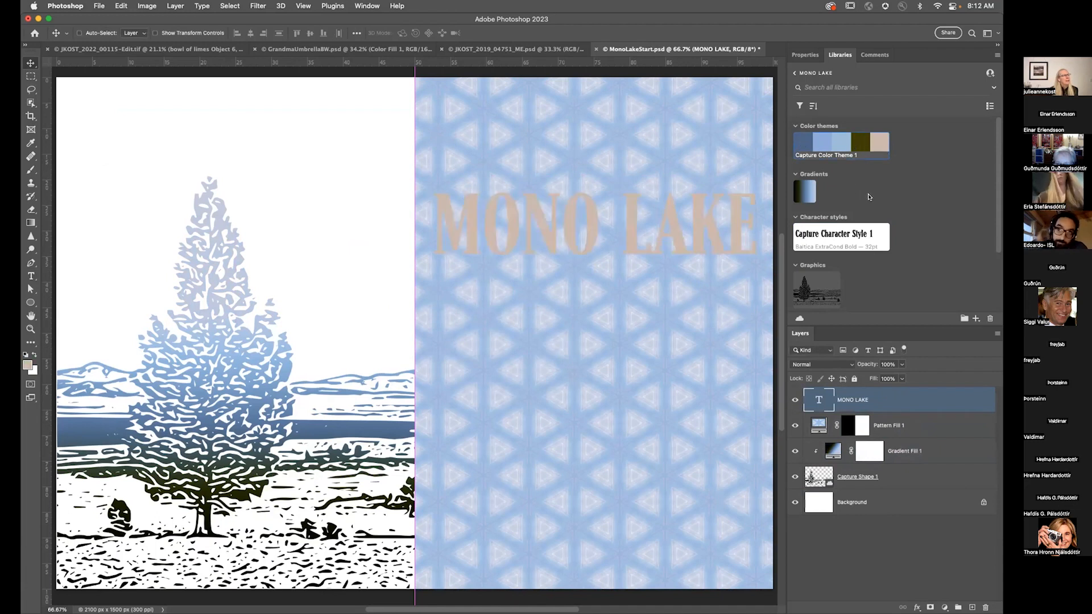
pyautogui.click(821, 144)
# Step: Move the title back to the top of the left half and colour it with the darkest blue theme swatch
pyautogui.moveTo(641, 244); pyautogui.dragTo(274, 151)
pyautogui.click(795, 143)
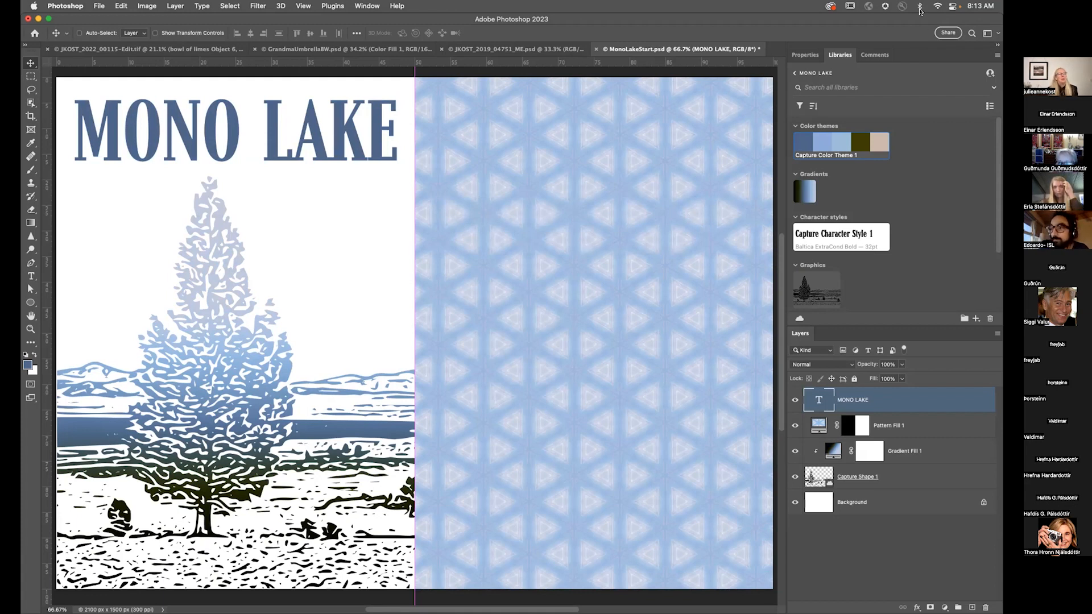
# Step: Create a shareable review link for the MonoLakeStart document with Share for review
pyautogui.click(948, 32)
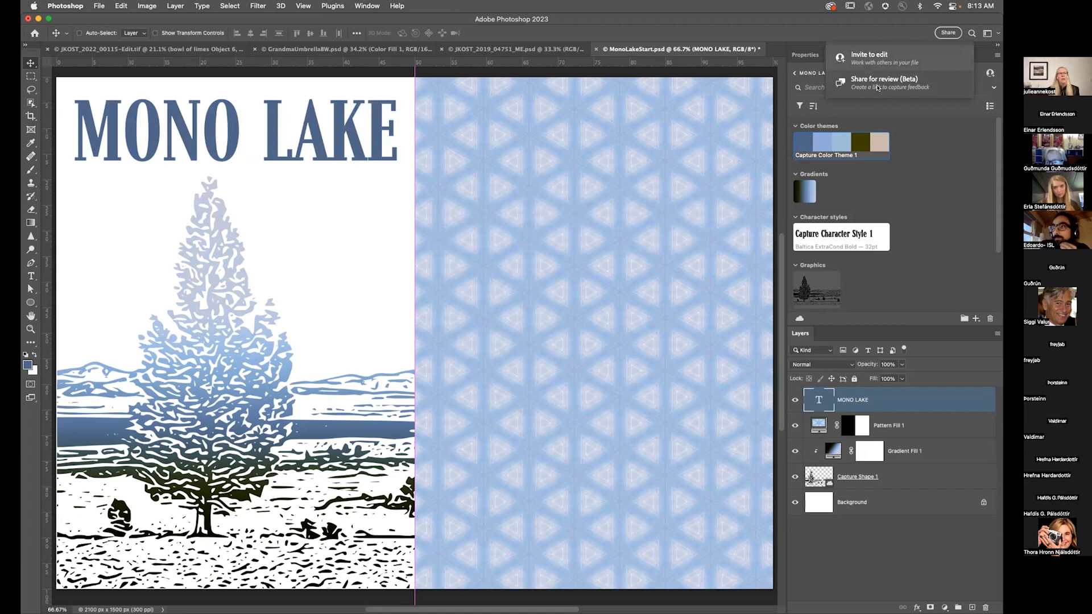
pyautogui.click(876, 86)
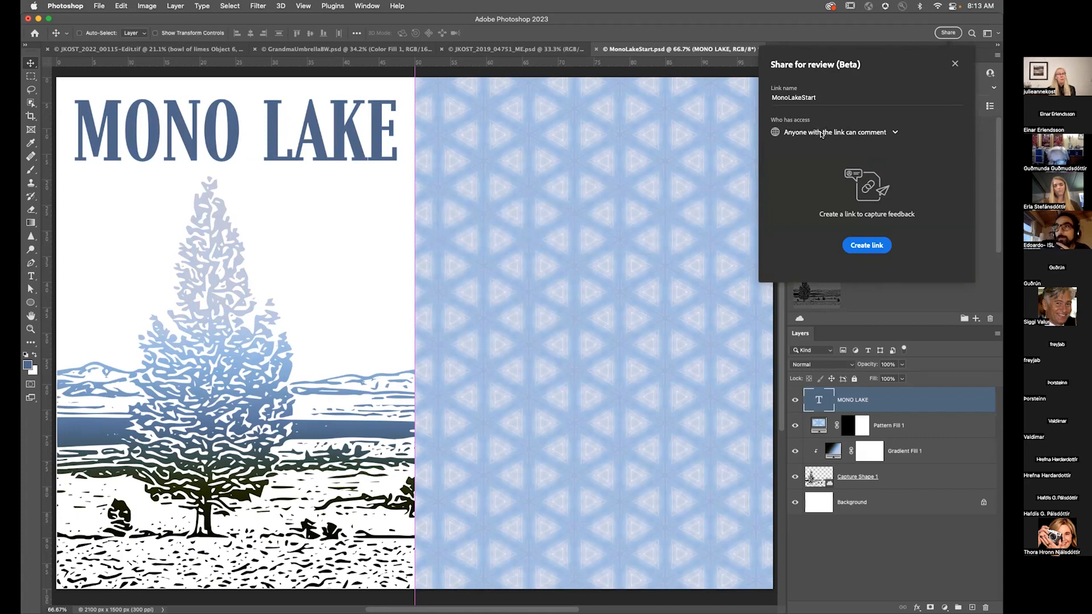
pyautogui.click(854, 245)
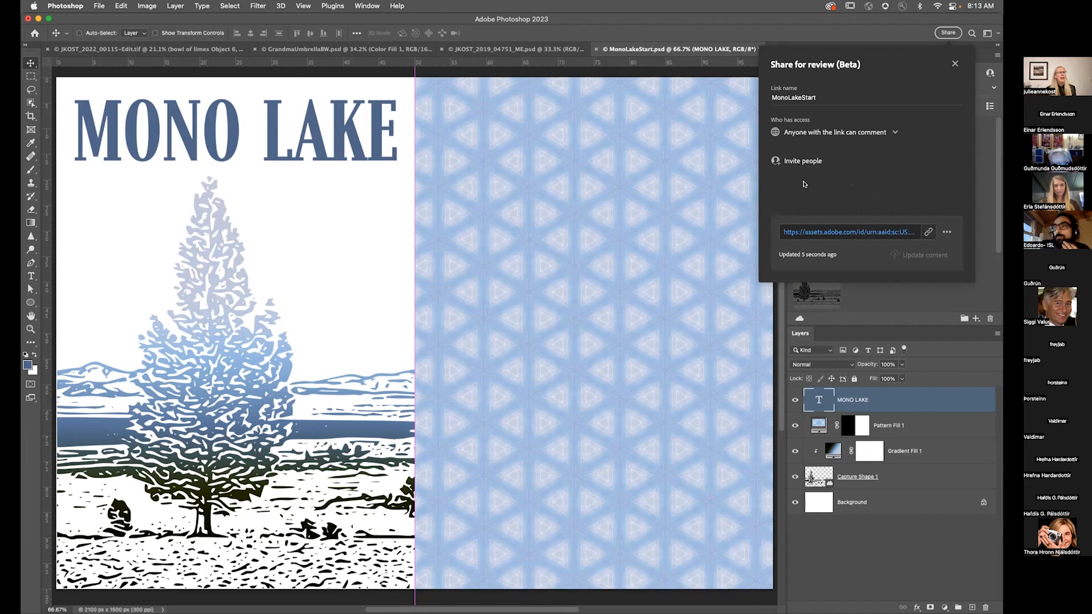
# Step: Invite a colleague by e-mail address to view the shared review link
pyautogui.click(803, 161)
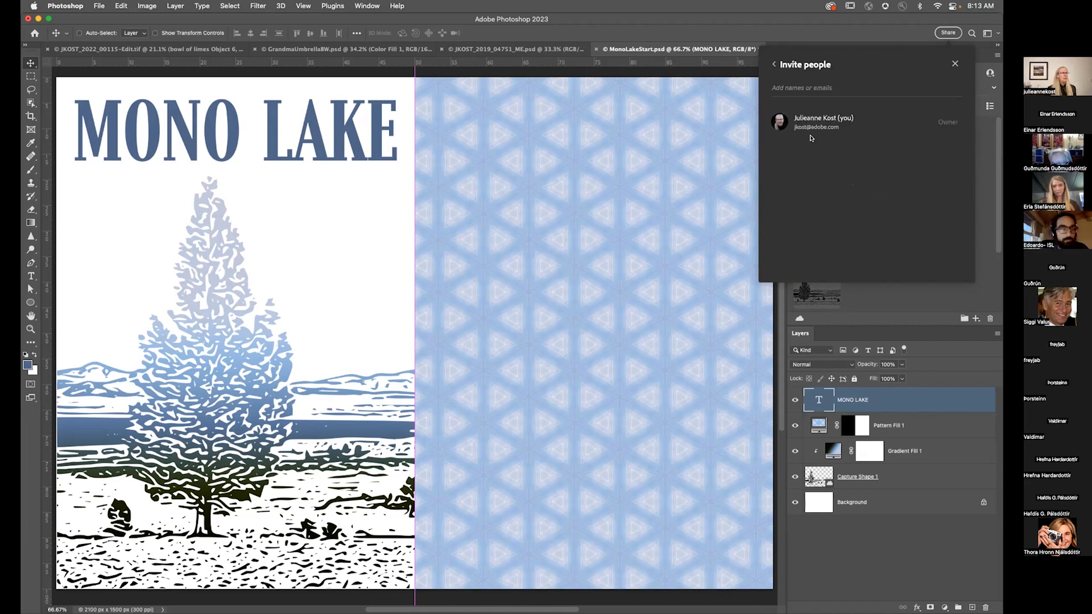
pyautogui.click(785, 88)
pyautogui.write('jk')
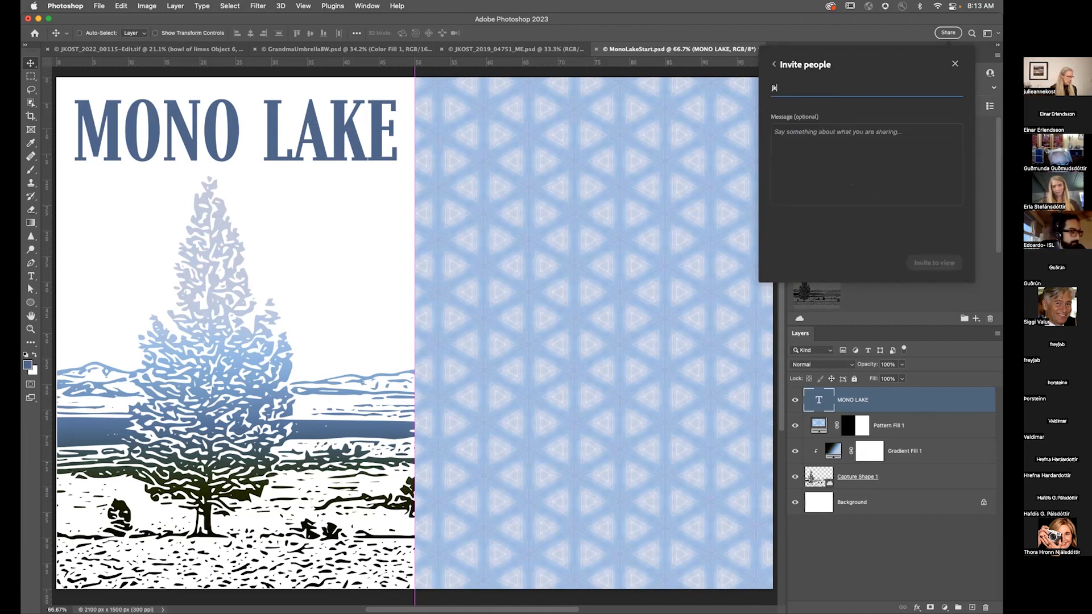
pyautogui.click(820, 121)
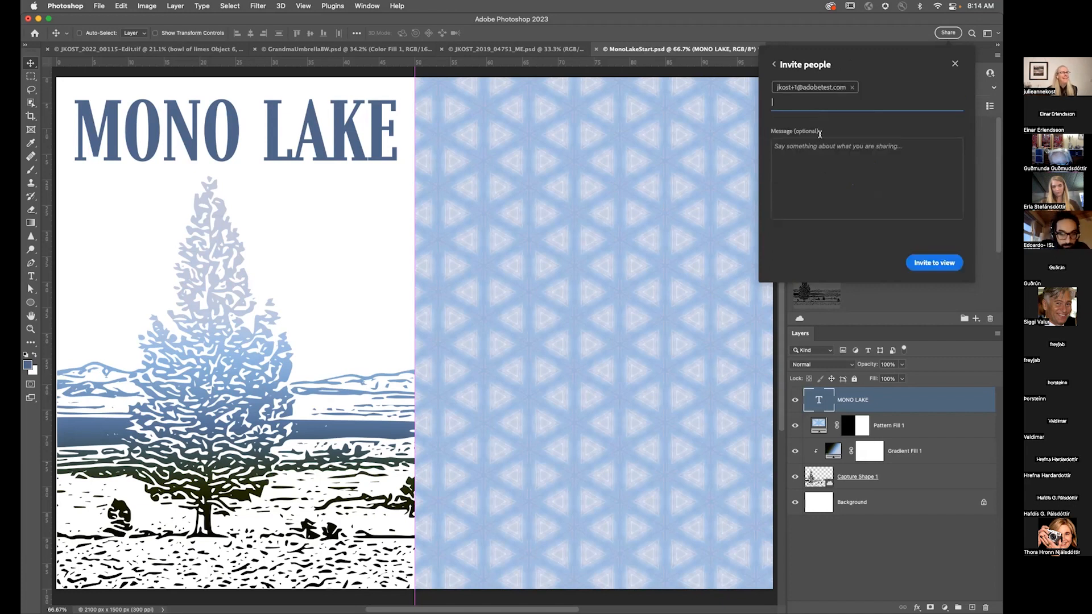
pyautogui.click(921, 260)
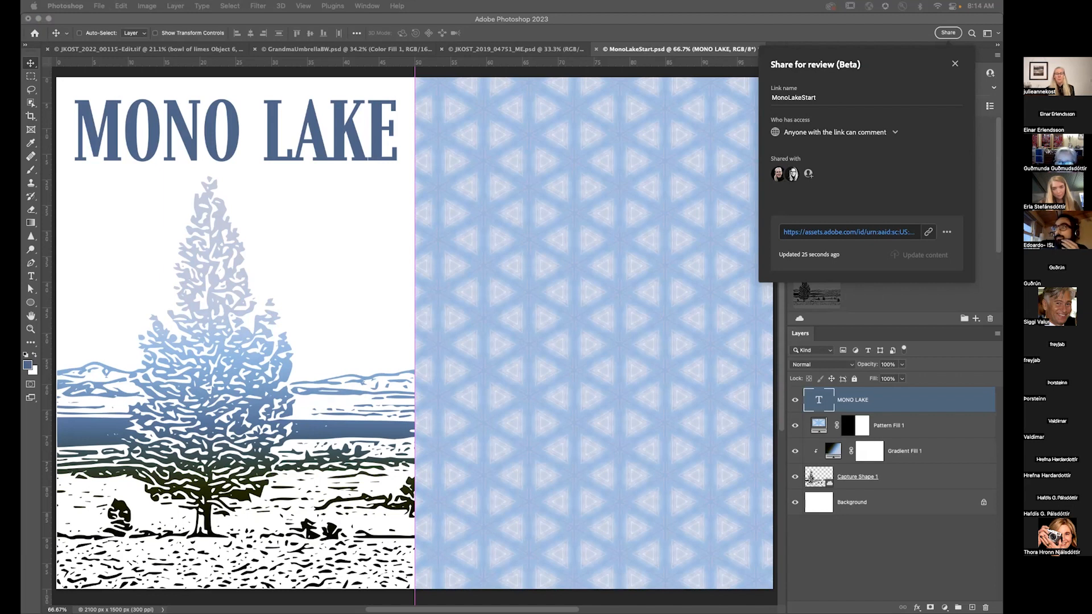
# Step: Open the review link in the browser and pin the comment "Could you change this. Love the font" on the tree
pyautogui.click(849, 232)
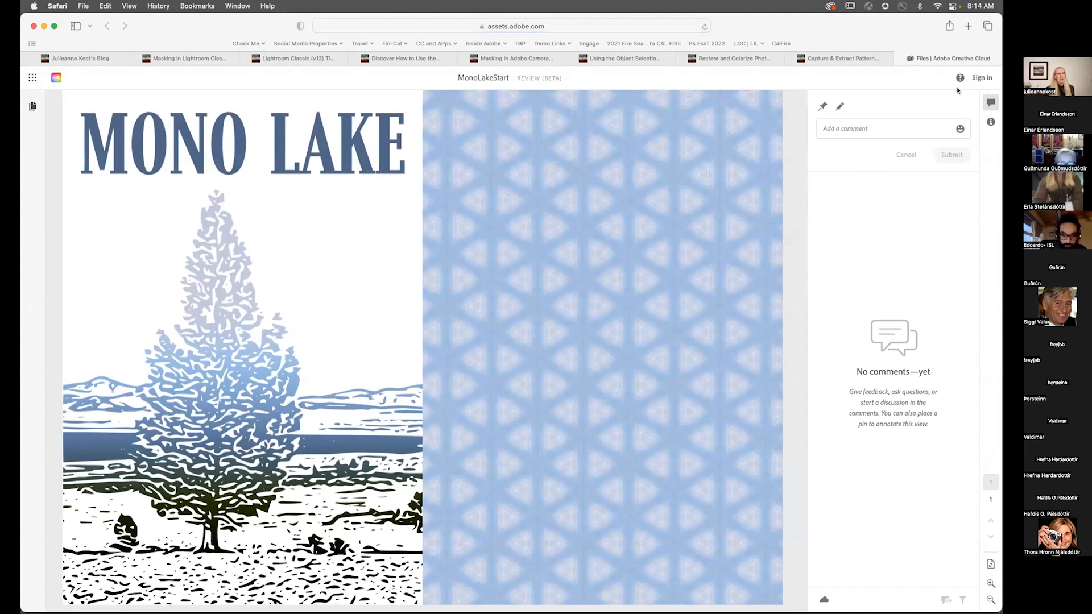
pyautogui.click(823, 106)
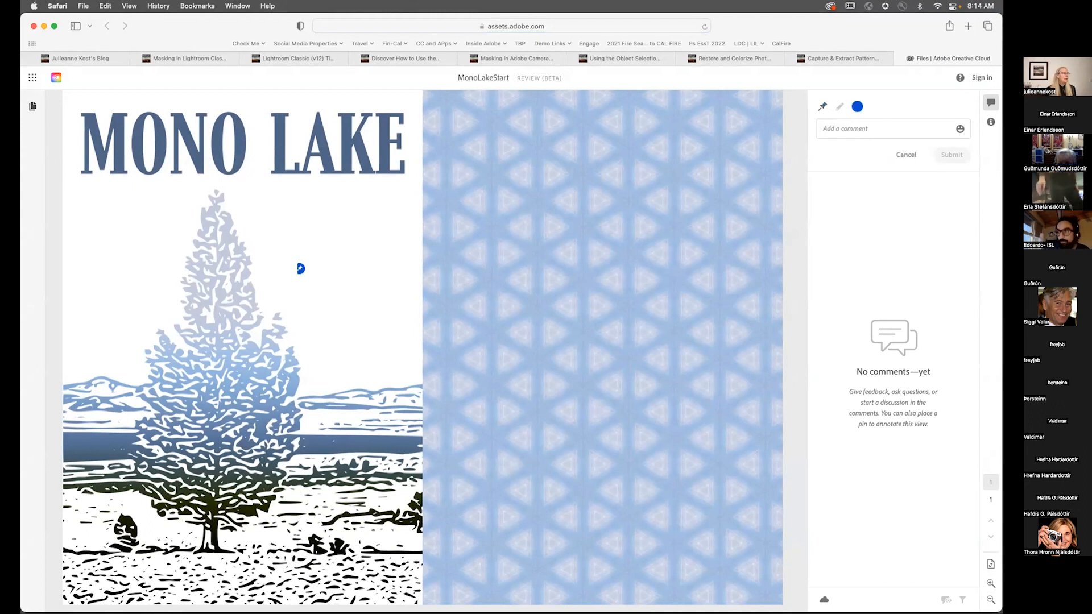
pyautogui.click(229, 264)
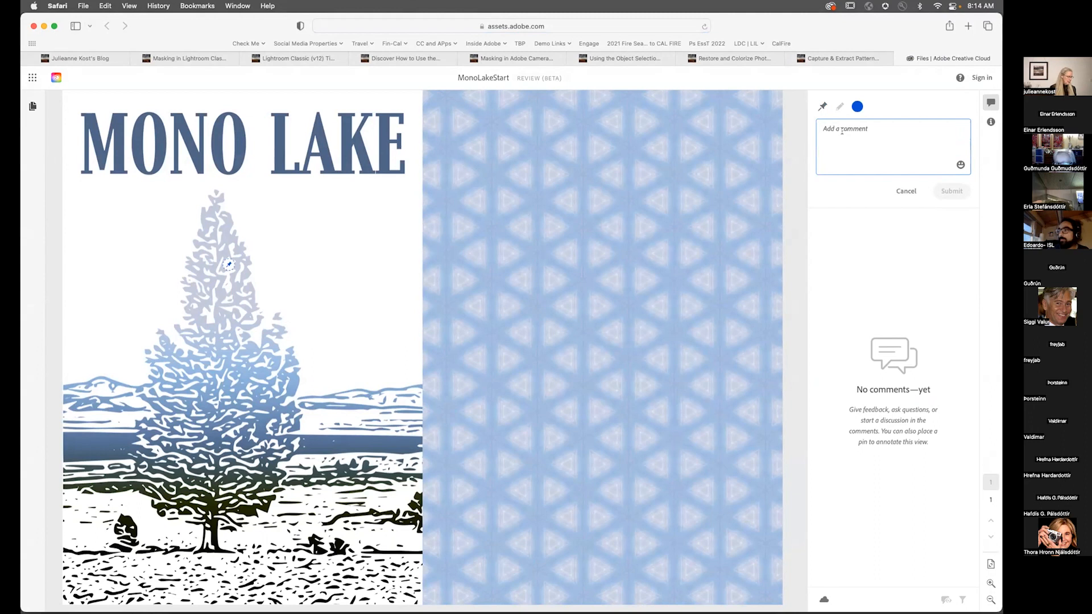
pyautogui.write('C')
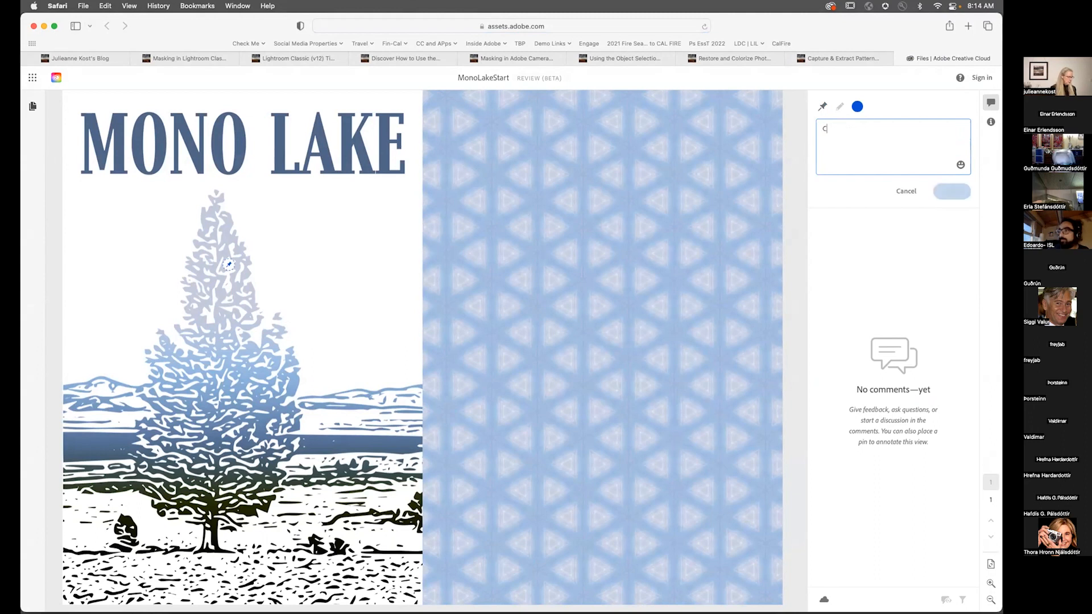
pyautogui.write('ould you change this. Love the font')
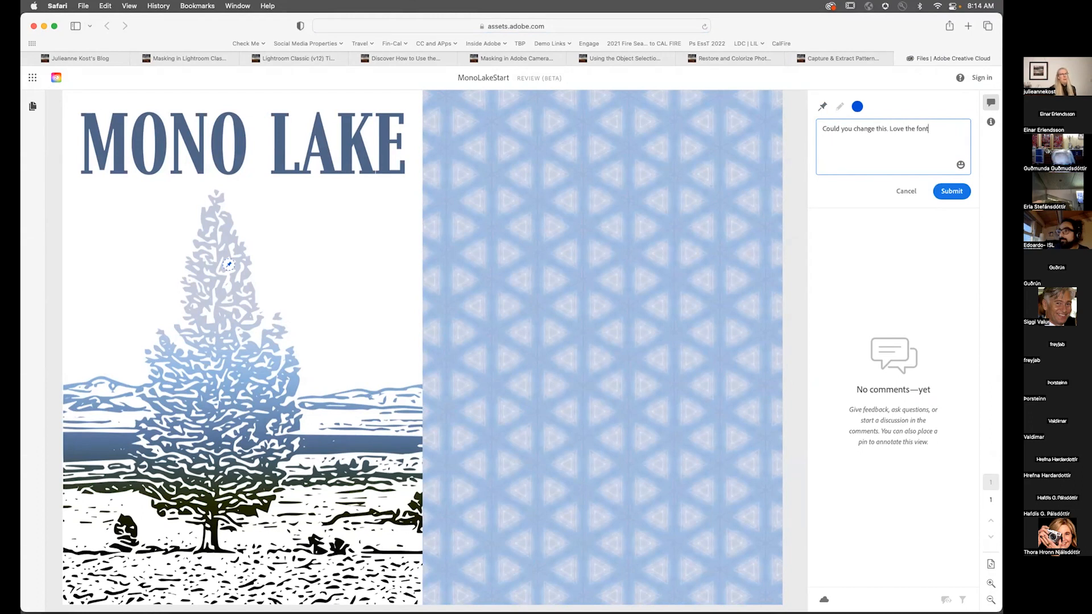
pyautogui.click(951, 192)
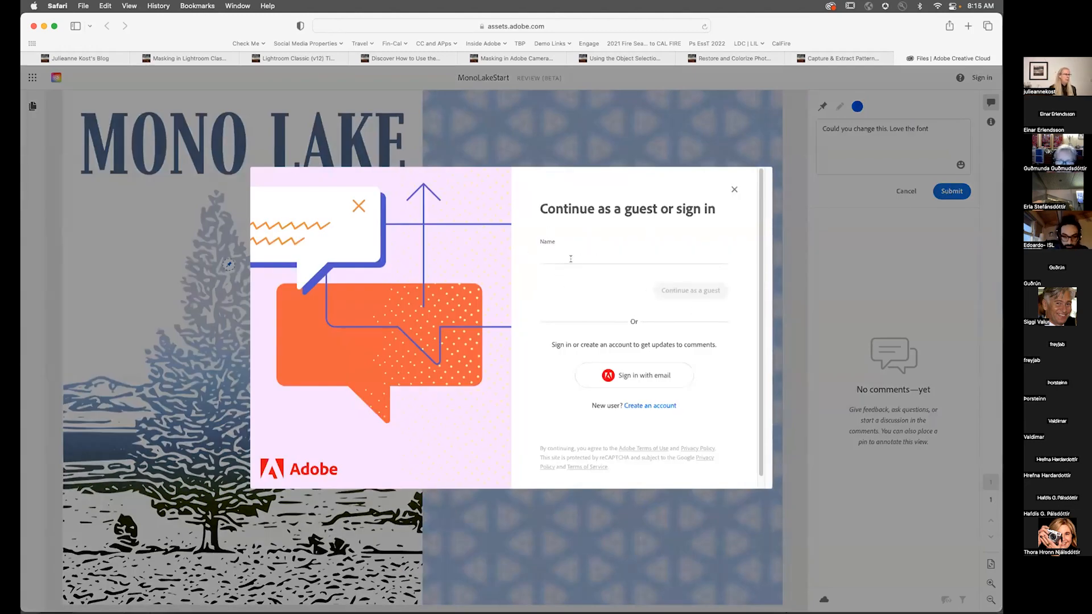
# Step: Post the comment as a guest, entering the reviewer's name
pyautogui.click(548, 253)
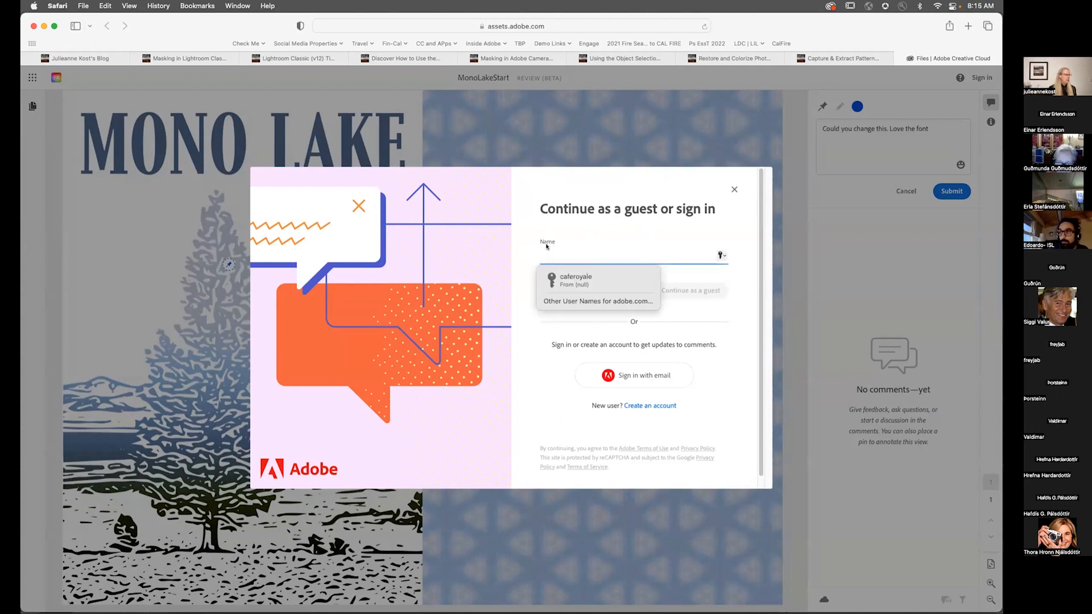
pyautogui.write('julieanne')
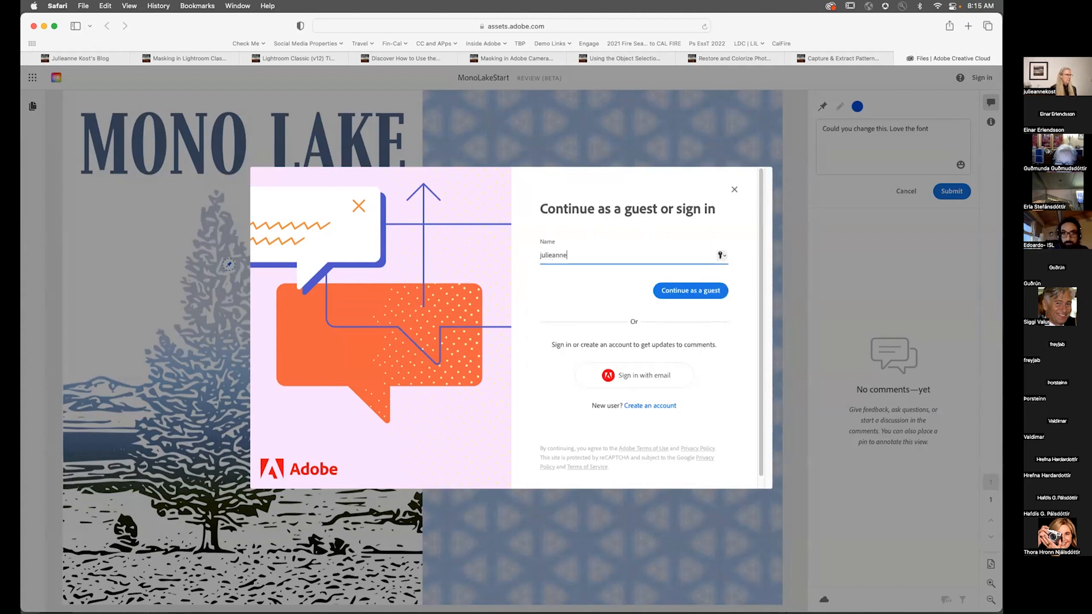
pyautogui.click(695, 291)
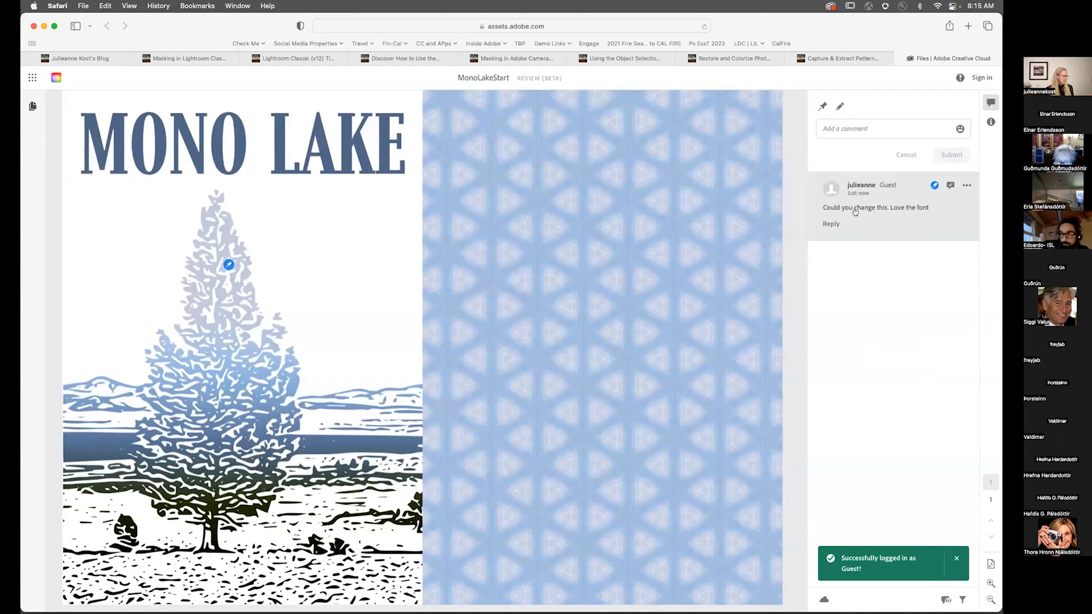
# Step: Return to Photoshop, close the share dialog and open the Comments panel to read the review comment
pyautogui.press('super+Tab')
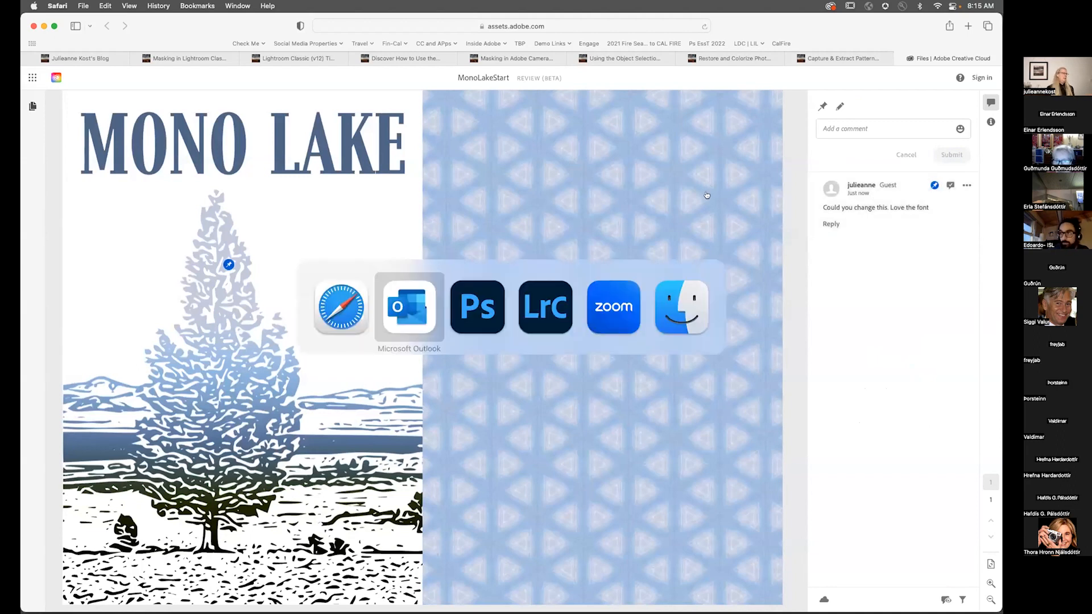
pyautogui.press('super+Tab')
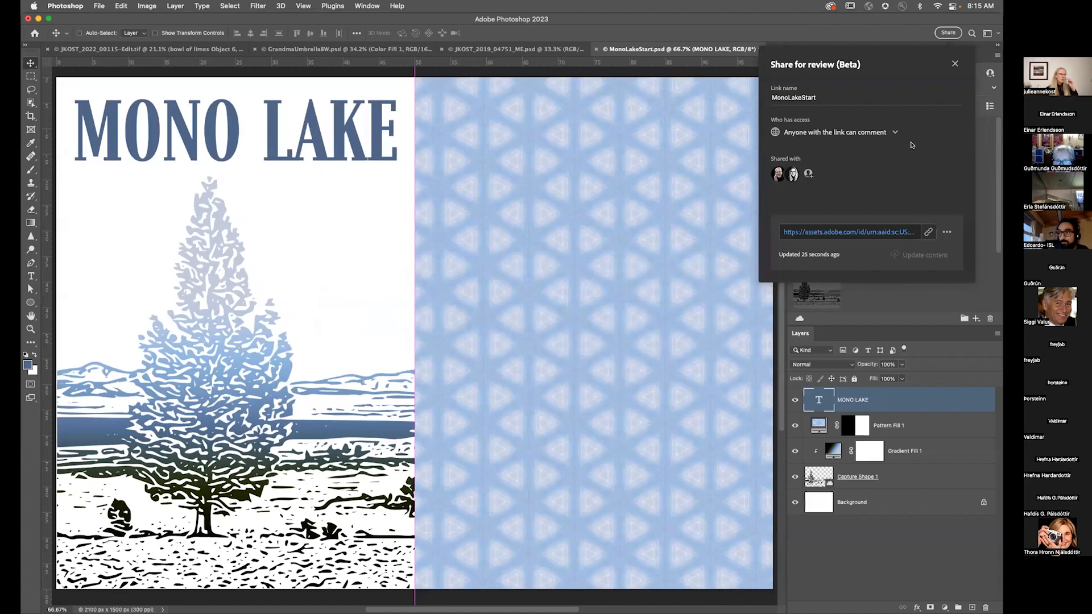
pyautogui.click(955, 63)
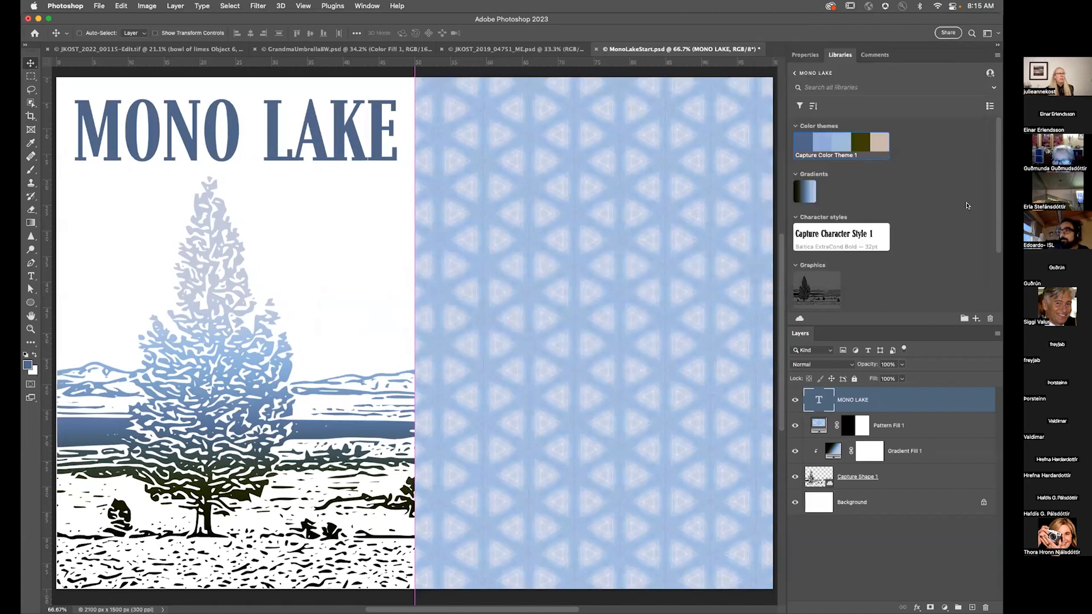
pyautogui.click(866, 55)
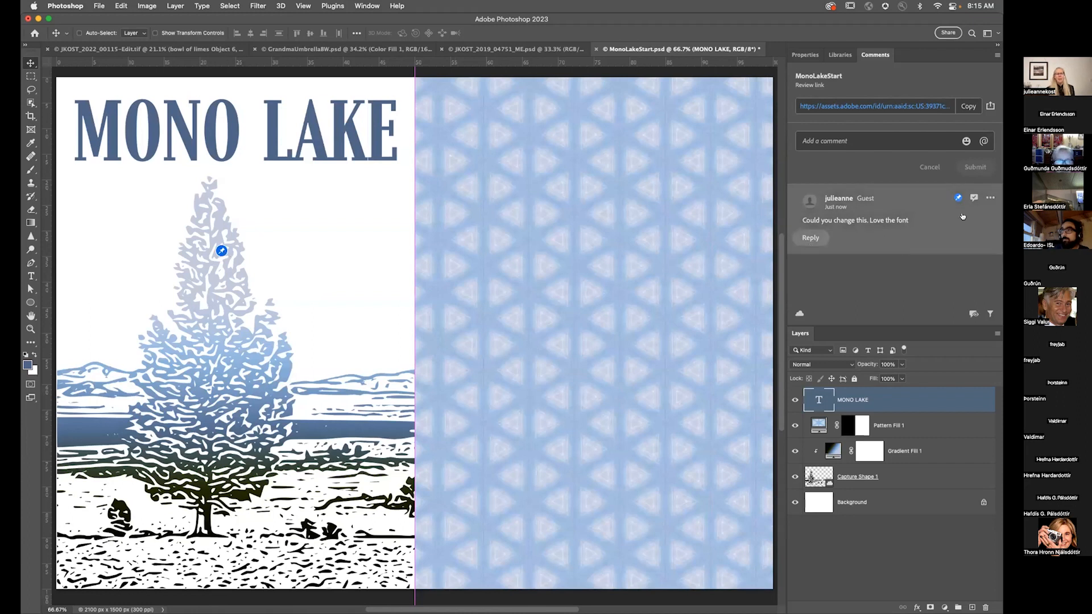
pyautogui.click(989, 196)
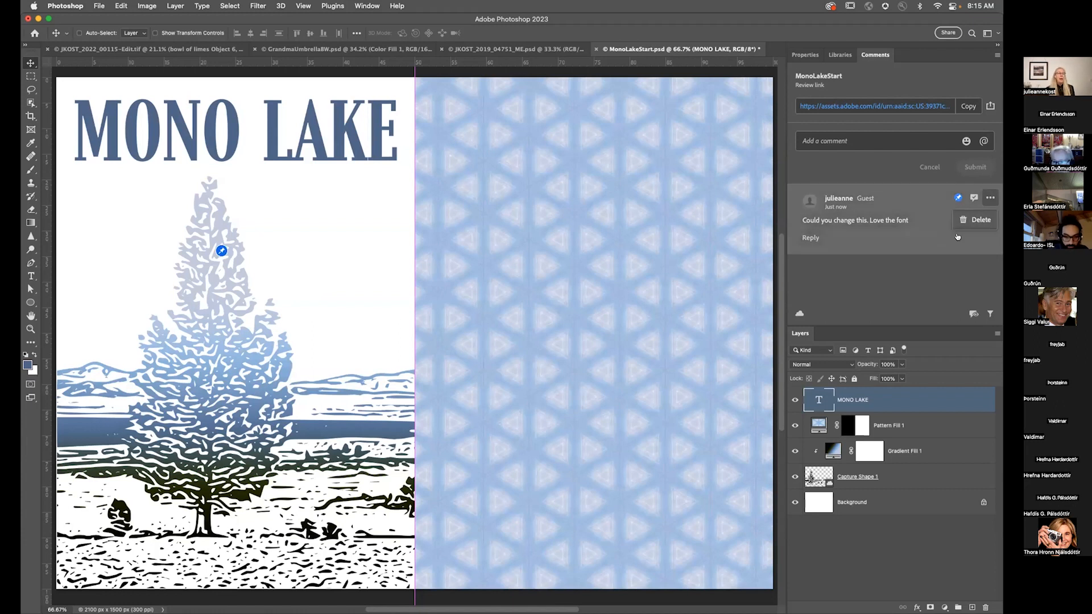
pyautogui.click(919, 249)
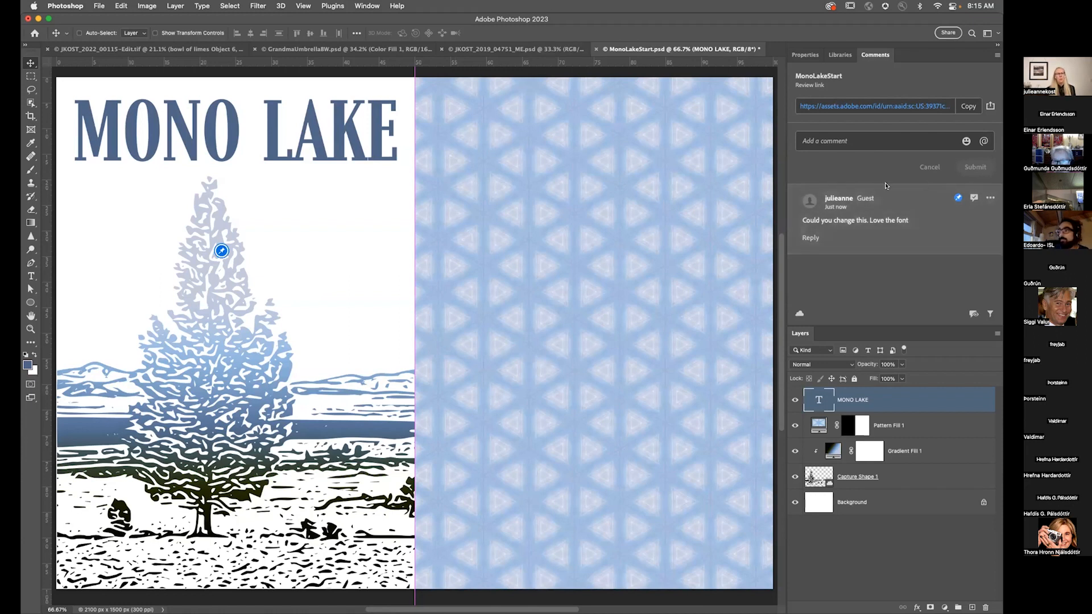
pyautogui.click(990, 105)
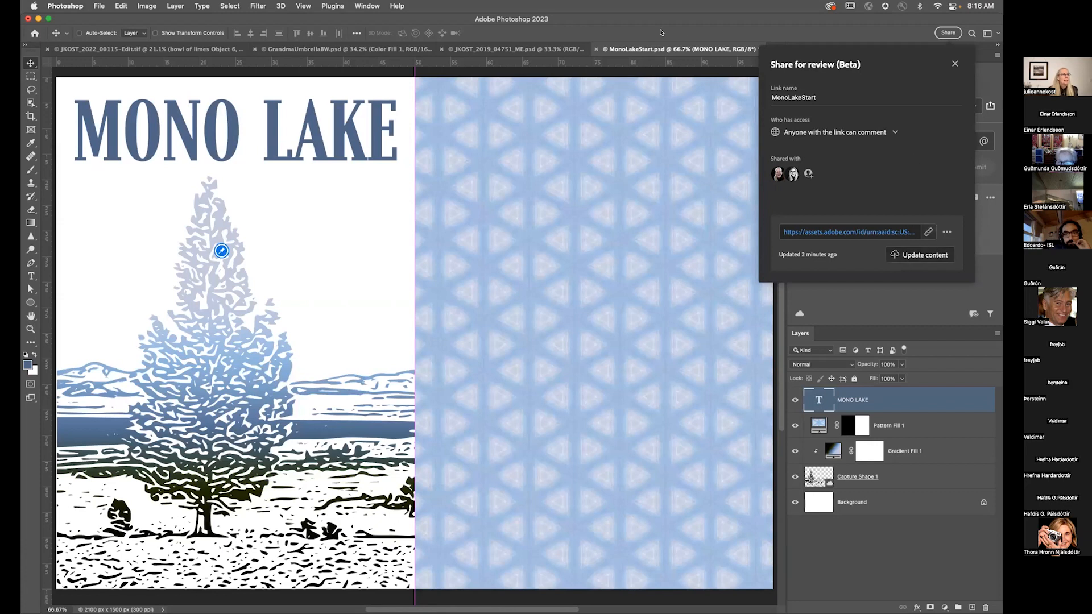
pyautogui.click(629, 17)
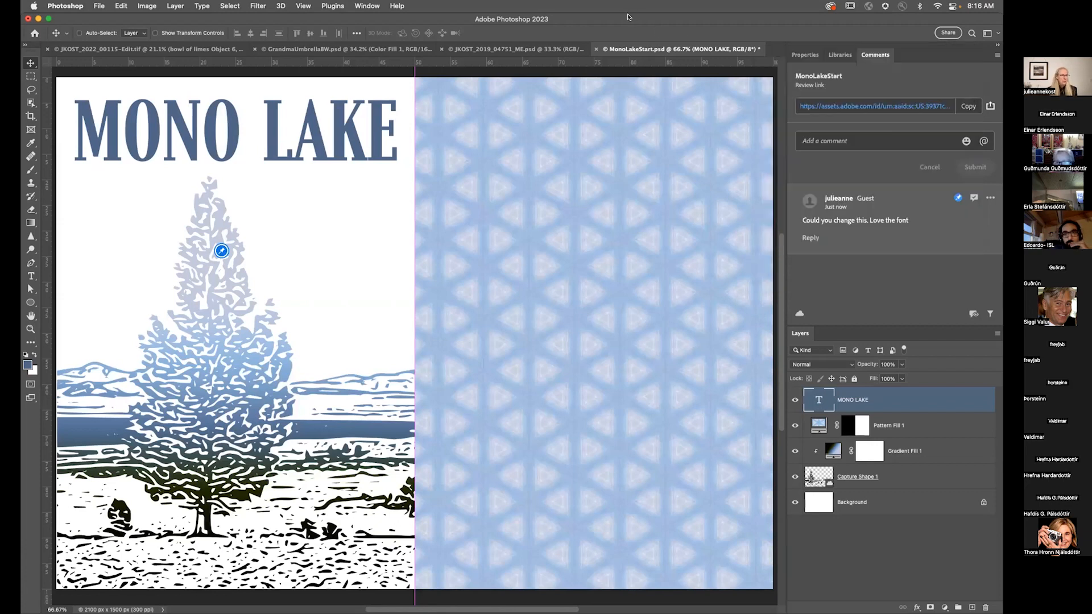
# Step: Switch to the blog in the browser and scroll through its recent posts
pyautogui.press('super+Tab')
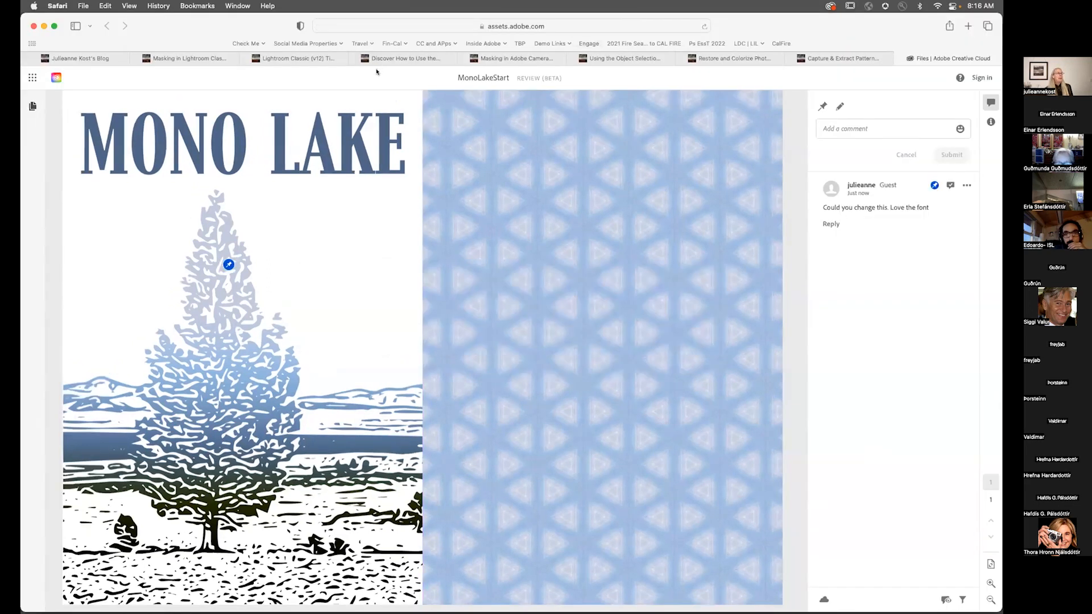
pyautogui.click(112, 60)
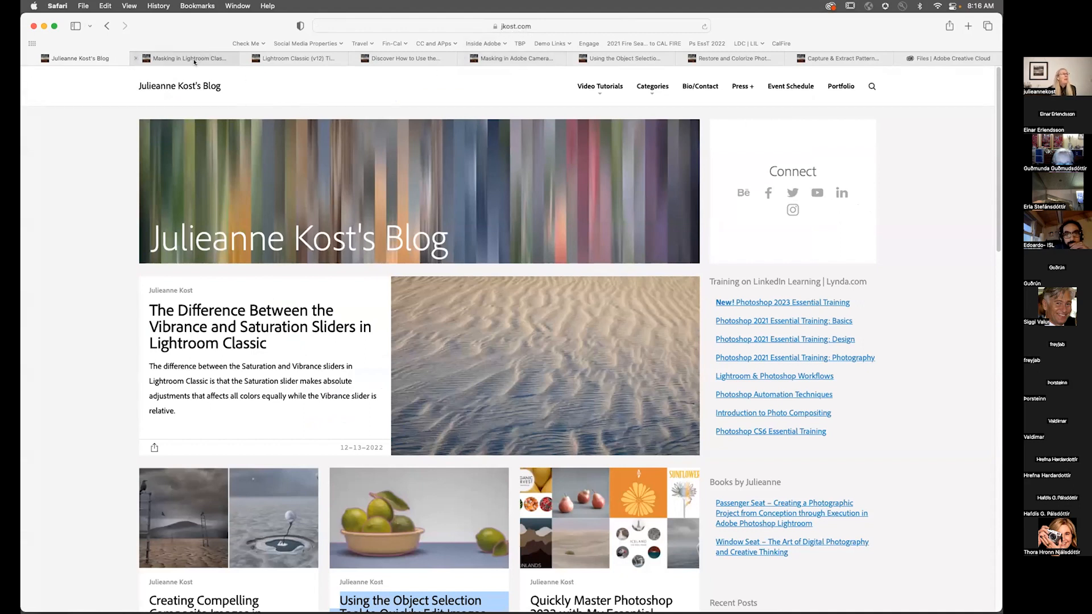
pyautogui.moveTo(198, 56)
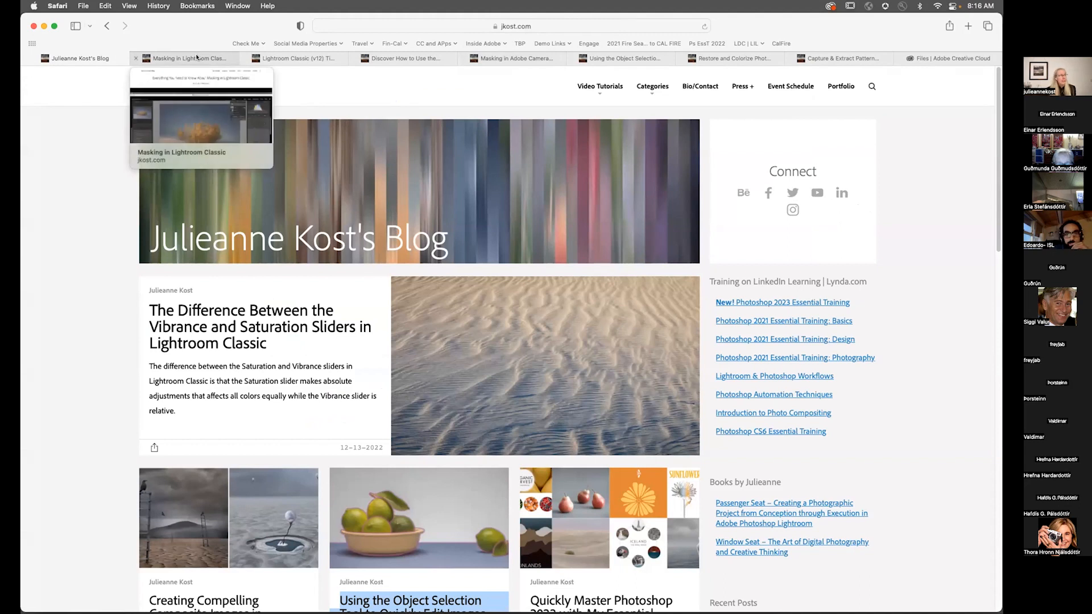
pyautogui.click(197, 57)
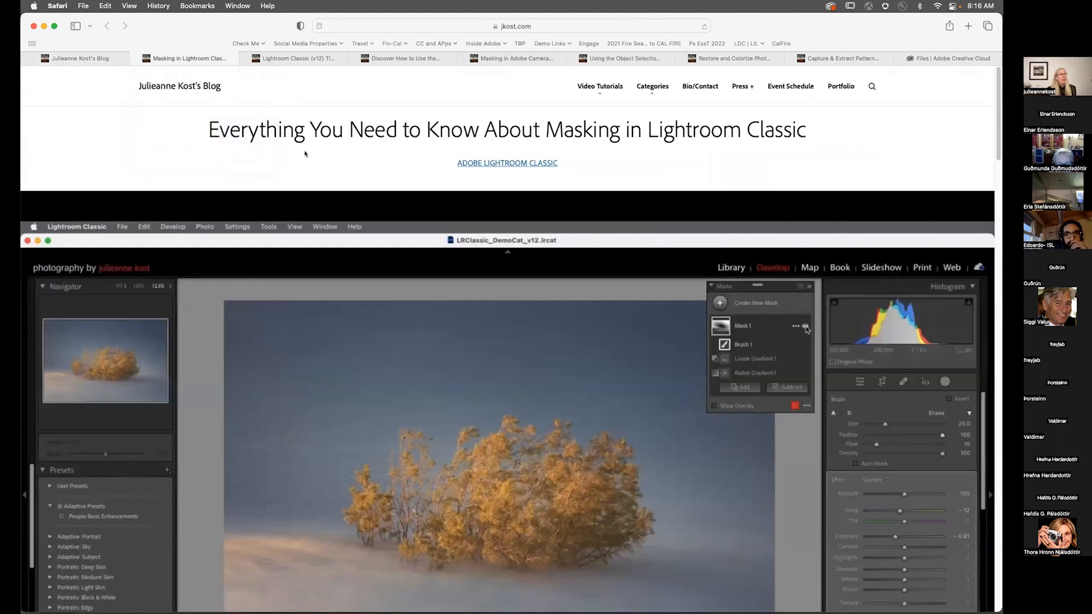
pyautogui.click(91, 58)
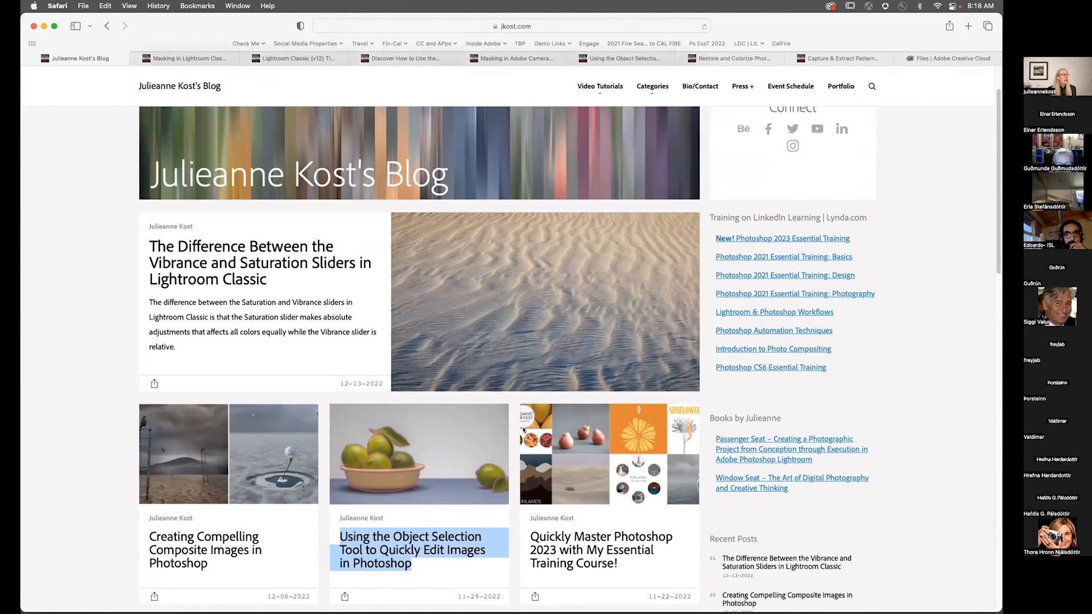
pyautogui.scroll(-5, 523, 432)
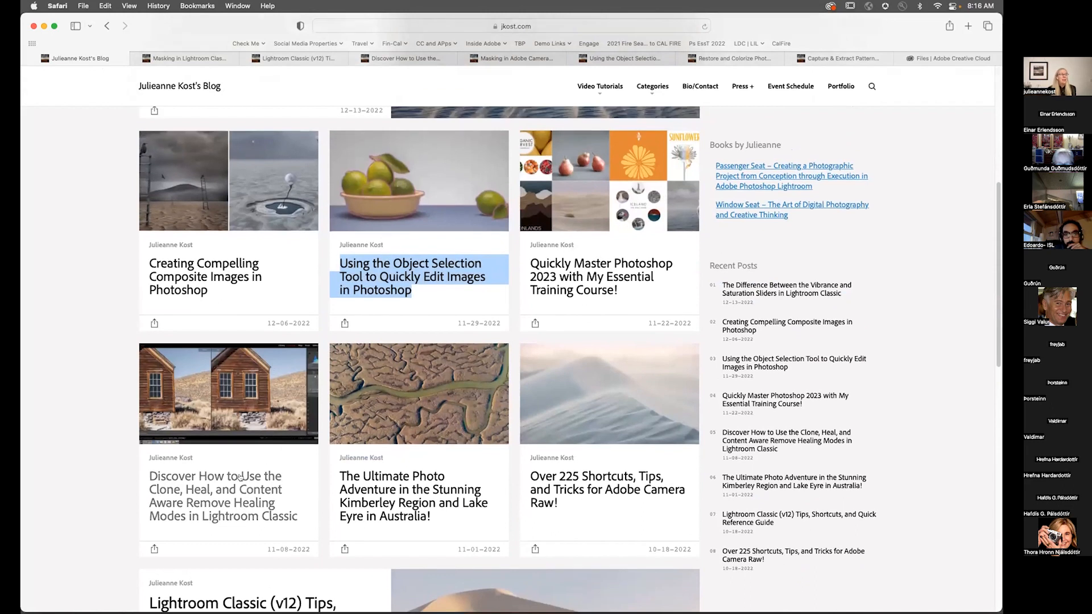
pyautogui.scroll(-3, 238, 478)
pyautogui.scroll(-3, 239, 471)
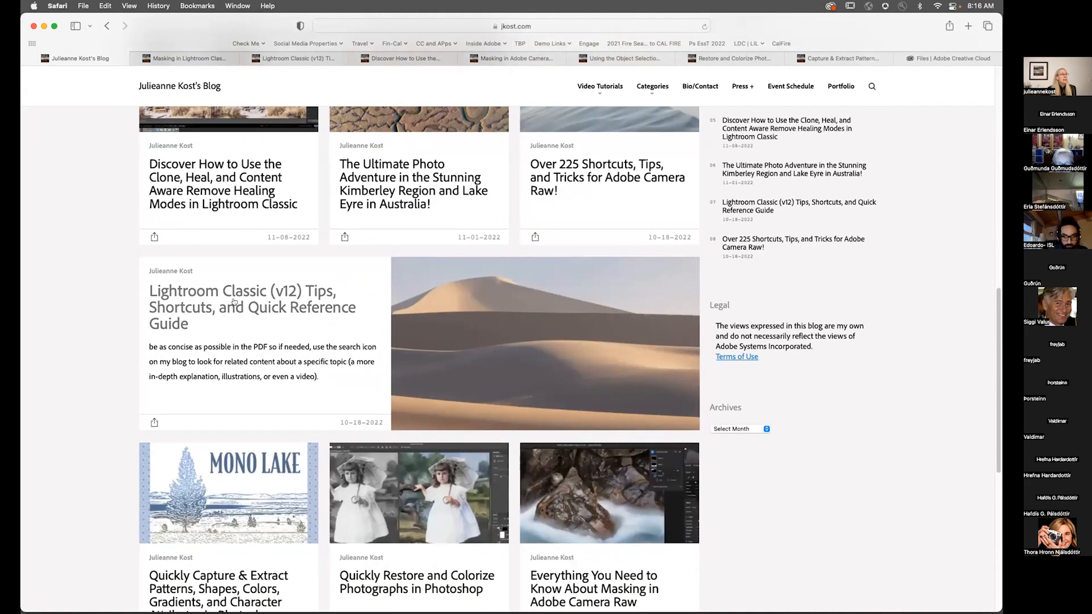
pyautogui.scroll(-1, 205, 296)
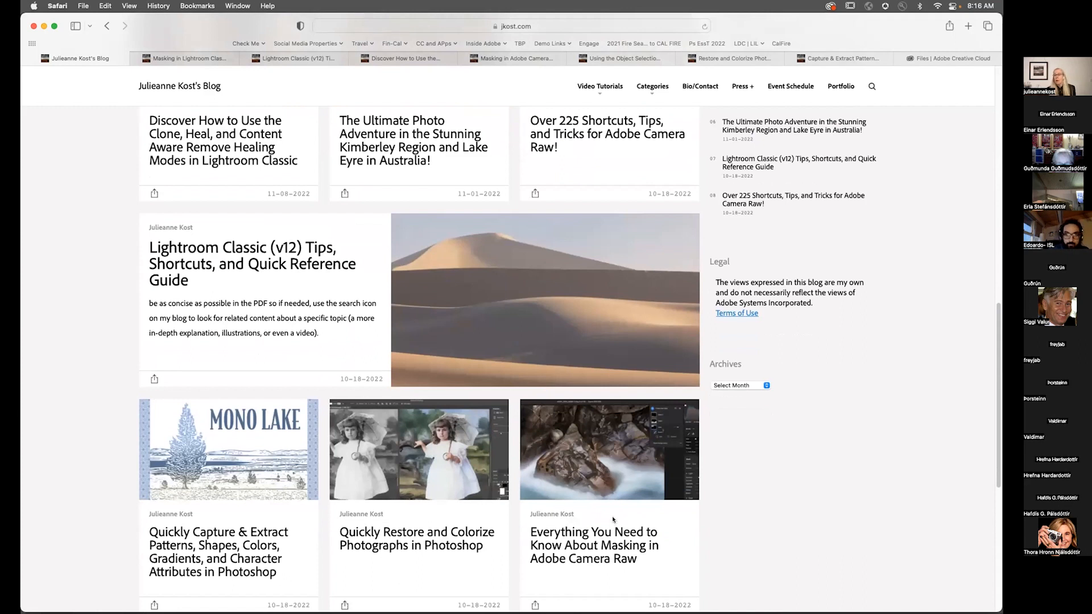
pyautogui.scroll(10, 613, 519)
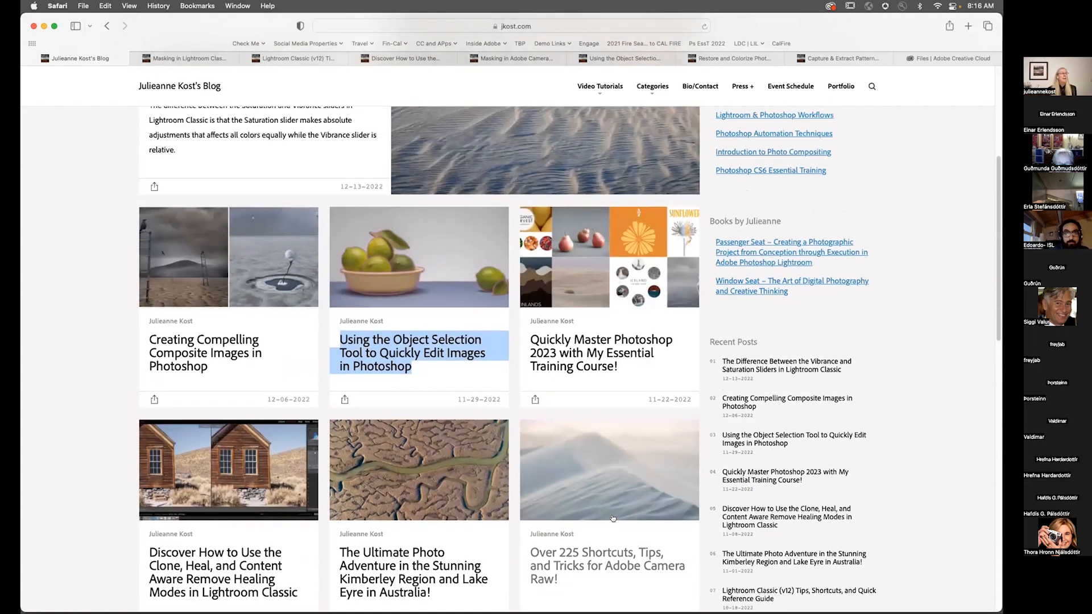
pyautogui.scroll(2, 612, 518)
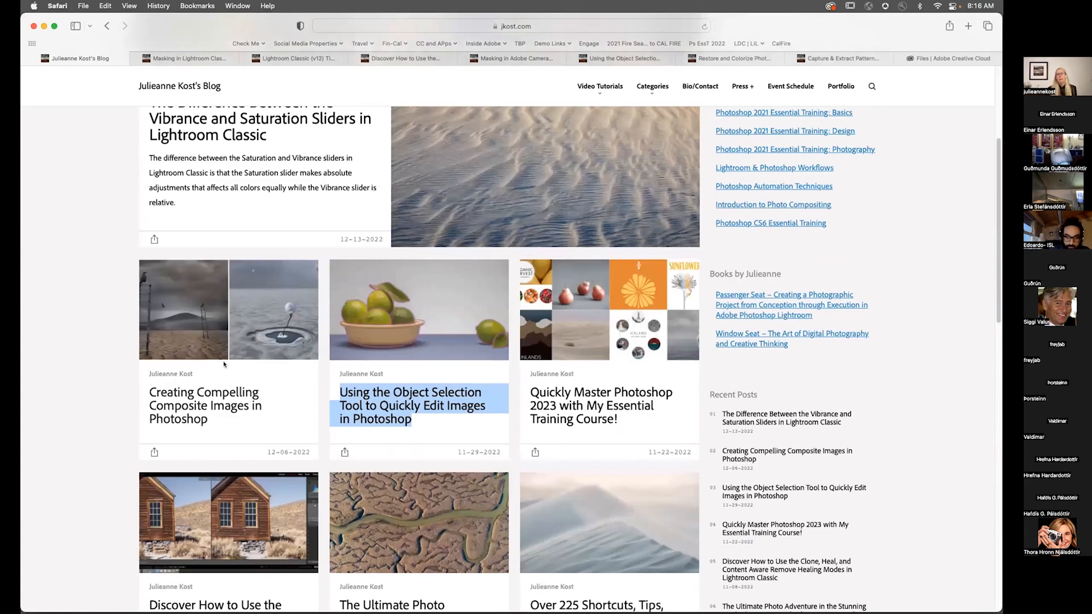